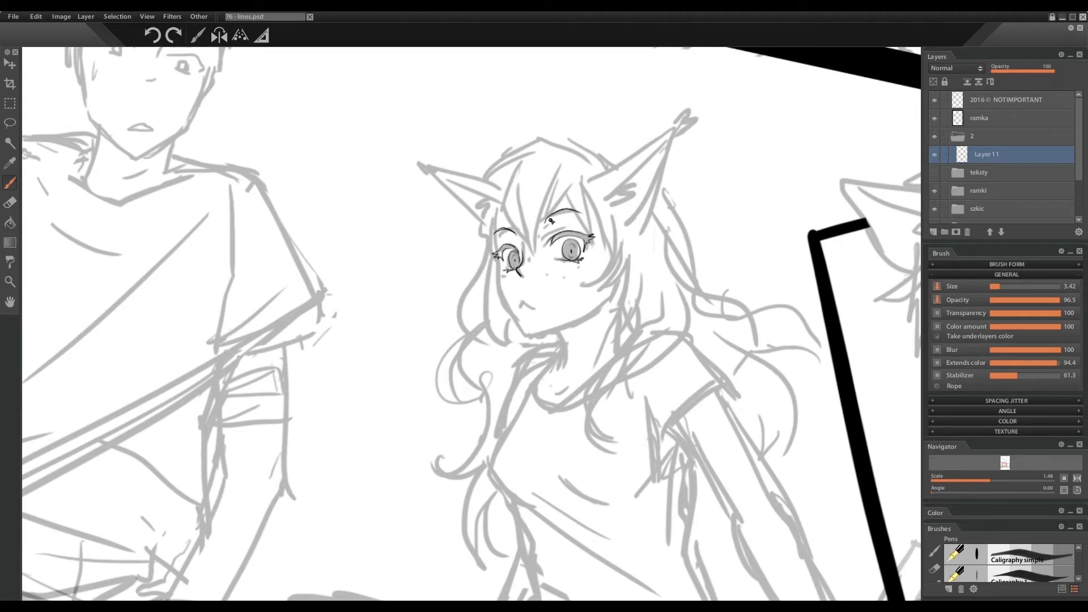
Ink the outlines of the girl's two pointed animal ears over the grey sketch
{"action": "mouse_move", "coordinate": [589, 181]}
{"action": "left_mouse_down"}
{"action": "mouse_move", "coordinate": [668, 136]}
{"action": "mouse_move", "coordinate": [626, 212]}
{"action": "left_mouse_up"}
{"action": "key", "text": "ctrl+z"}
{"action": "key", "text": "ctrl+z"}
{"action": "left_click_drag", "start_coordinate": [589, 180], "coordinate": [671, 135]}
{"action": "mouse_move", "coordinate": [672, 135]}
{"action": "left_mouse_down"}
{"action": "mouse_move", "coordinate": [633, 212]}
{"action": "mouse_move", "coordinate": [668, 145]}
{"action": "mouse_move", "coordinate": [623, 188]}
{"action": "mouse_move", "coordinate": [627, 222]}
{"action": "left_mouse_up"}
{"action": "key", "text": "ctrl+z"}
{"action": "left_click_drag", "start_coordinate": [629, 190], "coordinate": [614, 206]}
{"action": "left_click_drag", "start_coordinate": [432, 167], "coordinate": [498, 195]}
{"action": "mouse_move", "coordinate": [437, 172]}
{"action": "left_mouse_down"}
{"action": "mouse_move", "coordinate": [493, 212]}
{"action": "mouse_move", "coordinate": [492, 237]}
{"action": "left_mouse_up"}
Ink the girl's neck and collarbone lines below her chin
{"action": "left_click_drag", "start_coordinate": [624, 339], "coordinate": [548, 202]}
{"action": "left_click_drag", "start_coordinate": [487, 193], "coordinate": [491, 233]}
{"action": "left_click_drag", "start_coordinate": [533, 164], "coordinate": [553, 215]}
{"action": "left_click_drag", "start_coordinate": [515, 184], "coordinate": [527, 232]}
{"action": "mouse_move", "coordinate": [524, 215]}
{"action": "left_mouse_down"}
{"action": "mouse_move", "coordinate": [575, 241]}
{"action": "mouse_move", "coordinate": [450, 196]}
{"action": "mouse_move", "coordinate": [530, 342]}
{"action": "left_mouse_up"}
{"action": "left_click_drag", "start_coordinate": [501, 197], "coordinate": [573, 321]}
Ink the outline of the girl's straight supporting arm down to the hand, redrawing and cleaning up the strokes
{"action": "left_click_drag", "start_coordinate": [616, 515], "coordinate": [564, 389]}
{"action": "left_click_drag", "start_coordinate": [478, 216], "coordinate": [565, 372]}
{"action": "mouse_move", "coordinate": [517, 191]}
{"action": "left_mouse_down"}
{"action": "mouse_move", "coordinate": [589, 346]}
{"action": "mouse_move", "coordinate": [627, 377]}
{"action": "mouse_move", "coordinate": [617, 413]}
{"action": "left_mouse_up"}
{"action": "left_click_drag", "start_coordinate": [617, 367], "coordinate": [630, 395]}
{"action": "key", "text": "ctrl+z"}
{"action": "key", "text": "ctrl+z"}
{"action": "key", "text": "ctrl+z"}
{"action": "left_click_drag", "start_coordinate": [559, 404], "coordinate": [555, 348]}
{"action": "left_click_drag", "start_coordinate": [479, 218], "coordinate": [557, 348]}
{"action": "key", "text": "e"}
{"action": "mouse_move", "coordinate": [480, 229]}
{"action": "left_mouse_down"}
{"action": "mouse_move", "coordinate": [475, 207]}
{"action": "mouse_move", "coordinate": [485, 233]}
{"action": "left_mouse_up"}
{"action": "key", "text": "b"}
{"action": "scroll", "coordinate": [556, 275], "scroll_direction": "down", "scroll_amount": 2}
{"action": "scroll", "coordinate": [556, 276], "scroll_direction": "up", "scroll_amount": 2}
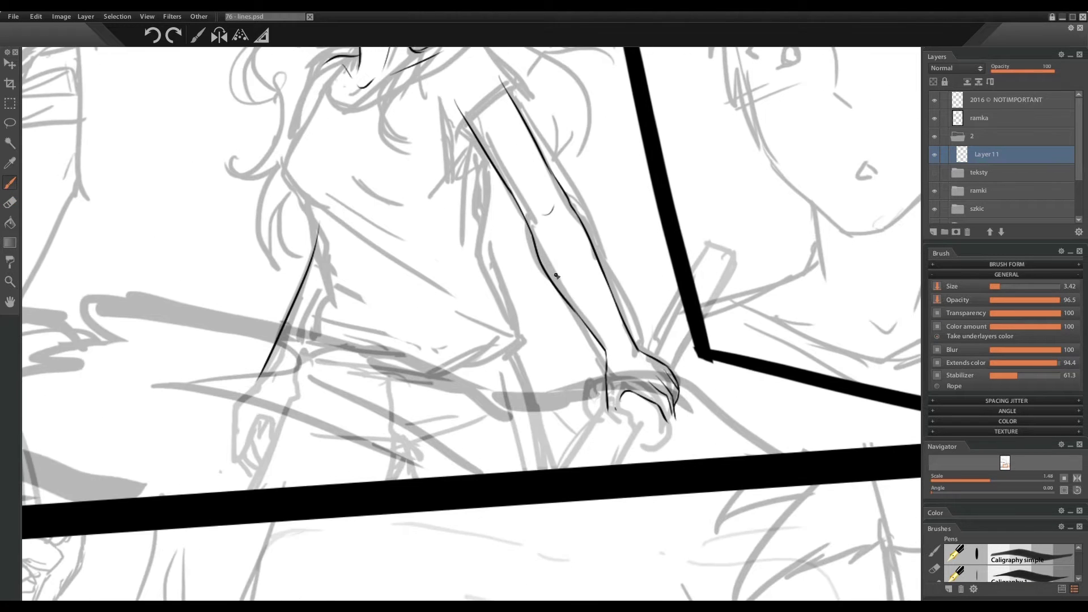
Add a new layer and ink the neckline, shoulders and short sleeves of the girl's T-shirt
{"action": "left_click_drag", "start_coordinate": [445, 157], "coordinate": [491, 401]}
{"action": "key", "text": "ctrl+shift+n"}
{"action": "left_click_drag", "start_coordinate": [331, 211], "coordinate": [334, 176]}
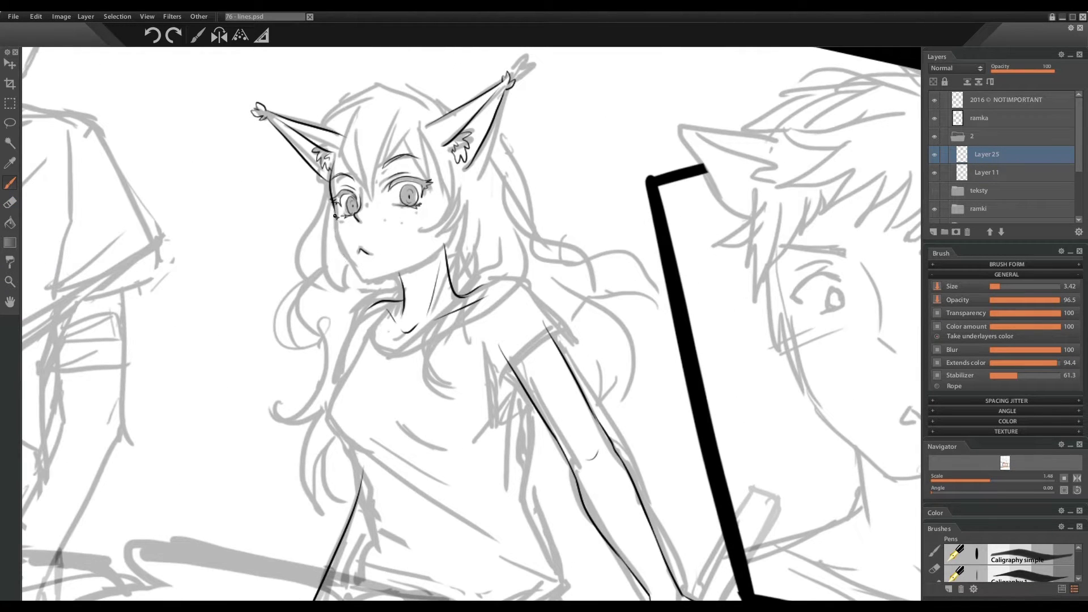
{"action": "mouse_move", "coordinate": [375, 279]}
{"action": "left_mouse_down"}
{"action": "mouse_move", "coordinate": [456, 240]}
{"action": "mouse_move", "coordinate": [460, 221]}
{"action": "left_mouse_up"}
{"action": "left_click_drag", "start_coordinate": [460, 221], "coordinate": [451, 111]}
{"action": "mouse_move", "coordinate": [378, 187]}
{"action": "left_mouse_down"}
{"action": "mouse_move", "coordinate": [456, 188]}
{"action": "mouse_move", "coordinate": [558, 224]}
{"action": "mouse_move", "coordinate": [557, 248]}
{"action": "left_mouse_up"}
{"action": "left_click_drag", "start_coordinate": [515, 236], "coordinate": [516, 274]}
{"action": "left_click_drag", "start_coordinate": [483, 198], "coordinate": [489, 243]}
{"action": "mouse_move", "coordinate": [515, 177]}
{"action": "left_mouse_down"}
{"action": "mouse_move", "coordinate": [505, 260]}
{"action": "mouse_move", "coordinate": [548, 217]}
{"action": "left_mouse_up"}
{"action": "left_click_drag", "start_coordinate": [388, 187], "coordinate": [316, 277]}
Ink the chest contour, both sides and the bottom hem of the girl's T-shirt
{"action": "mouse_move", "coordinate": [324, 280]}
{"action": "left_mouse_down"}
{"action": "mouse_move", "coordinate": [345, 345]}
{"action": "mouse_move", "coordinate": [361, 347]}
{"action": "left_mouse_up"}
{"action": "key", "text": "ctrl+z"}
{"action": "mouse_move", "coordinate": [346, 302]}
{"action": "left_mouse_down"}
{"action": "mouse_move", "coordinate": [435, 339]}
{"action": "mouse_move", "coordinate": [466, 331]}
{"action": "left_mouse_up"}
{"action": "mouse_move", "coordinate": [494, 283]}
{"action": "left_mouse_down"}
{"action": "mouse_move", "coordinate": [476, 318]}
{"action": "mouse_move", "coordinate": [462, 309]}
{"action": "left_mouse_up"}
{"action": "mouse_move", "coordinate": [457, 224]}
{"action": "left_mouse_down"}
{"action": "mouse_move", "coordinate": [492, 274]}
{"action": "mouse_move", "coordinate": [481, 261]}
{"action": "left_mouse_up"}
{"action": "key", "text": "ctrl+z"}
{"action": "mouse_move", "coordinate": [503, 272]}
{"action": "left_mouse_down"}
{"action": "mouse_move", "coordinate": [490, 303]}
{"action": "mouse_move", "coordinate": [541, 488]}
{"action": "mouse_move", "coordinate": [517, 511]}
{"action": "left_mouse_up"}
{"action": "left_click_drag", "start_coordinate": [353, 368], "coordinate": [357, 470]}
{"action": "mouse_move", "coordinate": [365, 442]}
{"action": "left_mouse_down"}
{"action": "mouse_move", "coordinate": [410, 473]}
{"action": "mouse_move", "coordinate": [541, 482]}
{"action": "left_mouse_up"}
{"action": "left_click_drag", "start_coordinate": [470, 486], "coordinate": [522, 490]}
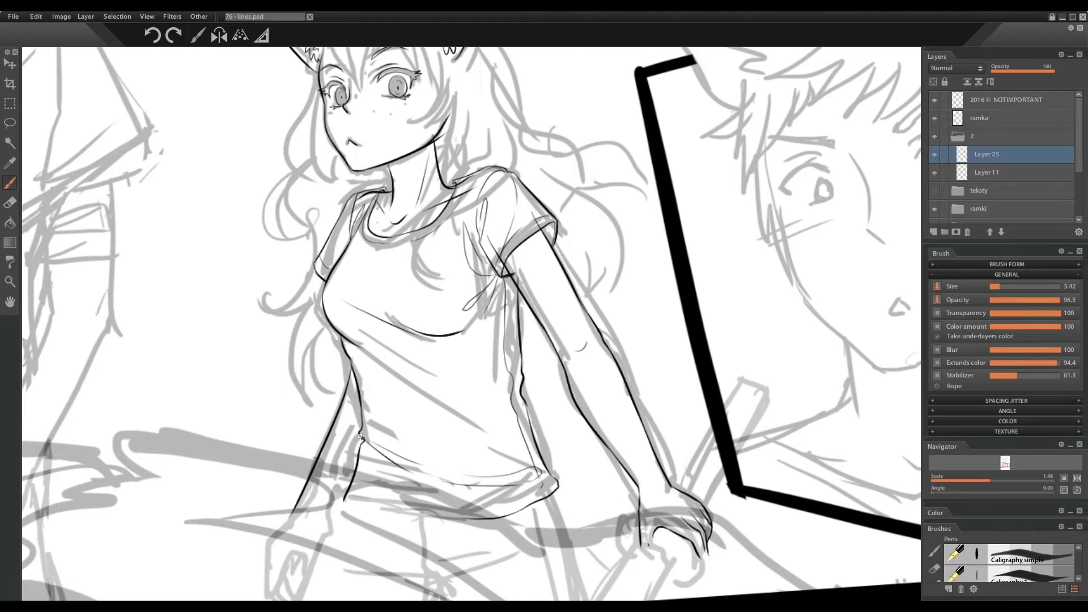
Add thin fabric fold lines across the torso and hem of the girl's T-shirt
{"action": "left_click_drag", "start_coordinate": [363, 363], "coordinate": [374, 397]}
{"action": "left_click_drag", "start_coordinate": [385, 405], "coordinate": [473, 467]}
{"action": "left_click_drag", "start_coordinate": [529, 436], "coordinate": [522, 454]}
{"action": "left_click_drag", "start_coordinate": [416, 360], "coordinate": [519, 386]}
{"action": "left_click_drag", "start_coordinate": [527, 333], "coordinate": [487, 185]}
{"action": "left_click_drag", "start_coordinate": [340, 334], "coordinate": [309, 374]}
{"action": "left_click_drag", "start_coordinate": [512, 363], "coordinate": [532, 476]}
{"action": "left_click_drag", "start_coordinate": [427, 179], "coordinate": [381, 262]}
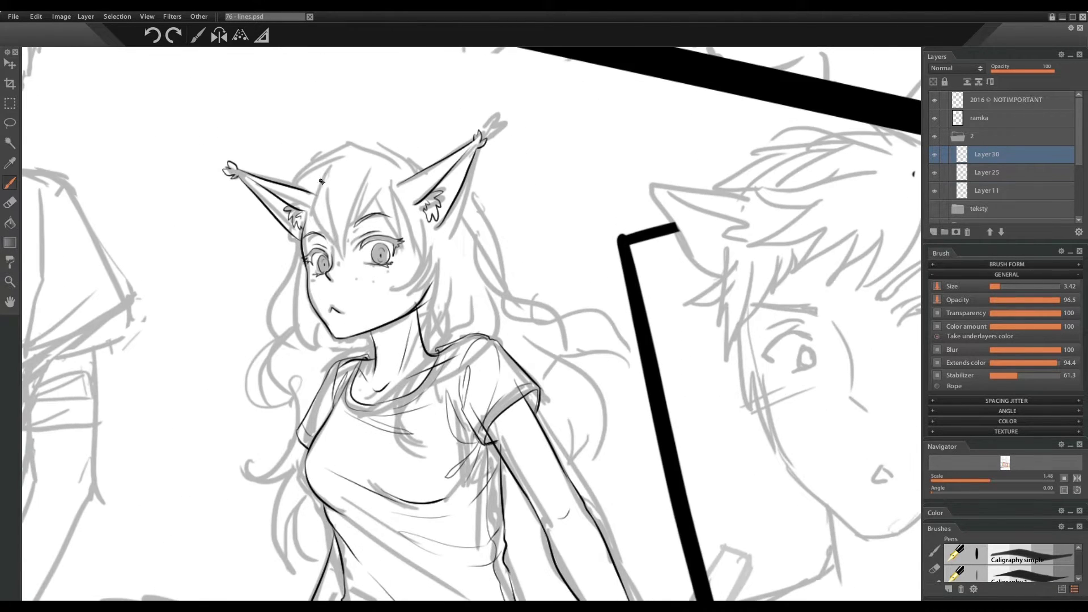
Ink the girl's fringe over her forehead and the hair framing her cheek beside the right ear
{"action": "left_click_drag", "start_coordinate": [340, 173], "coordinate": [309, 255]}
{"action": "left_click_drag", "start_coordinate": [361, 171], "coordinate": [330, 259]}
{"action": "key", "text": "ctrl+z"}
{"action": "mouse_move", "coordinate": [363, 171]}
{"action": "left_mouse_down"}
{"action": "mouse_move", "coordinate": [364, 228]}
{"action": "mouse_move", "coordinate": [418, 257]}
{"action": "left_mouse_up"}
{"action": "mouse_move", "coordinate": [422, 225]}
{"action": "left_mouse_down"}
{"action": "mouse_move", "coordinate": [397, 293]}
{"action": "mouse_move", "coordinate": [436, 272]}
{"action": "left_mouse_up"}
{"action": "left_click_drag", "start_coordinate": [437, 221], "coordinate": [427, 288]}
{"action": "left_click_drag", "start_coordinate": [437, 202], "coordinate": [423, 258]}
Ink the hair locks falling from the girl's cheek over her neck and collar
{"action": "left_click_drag", "start_coordinate": [433, 274], "coordinate": [404, 430]}
{"action": "left_click_drag", "start_coordinate": [422, 295], "coordinate": [404, 421]}
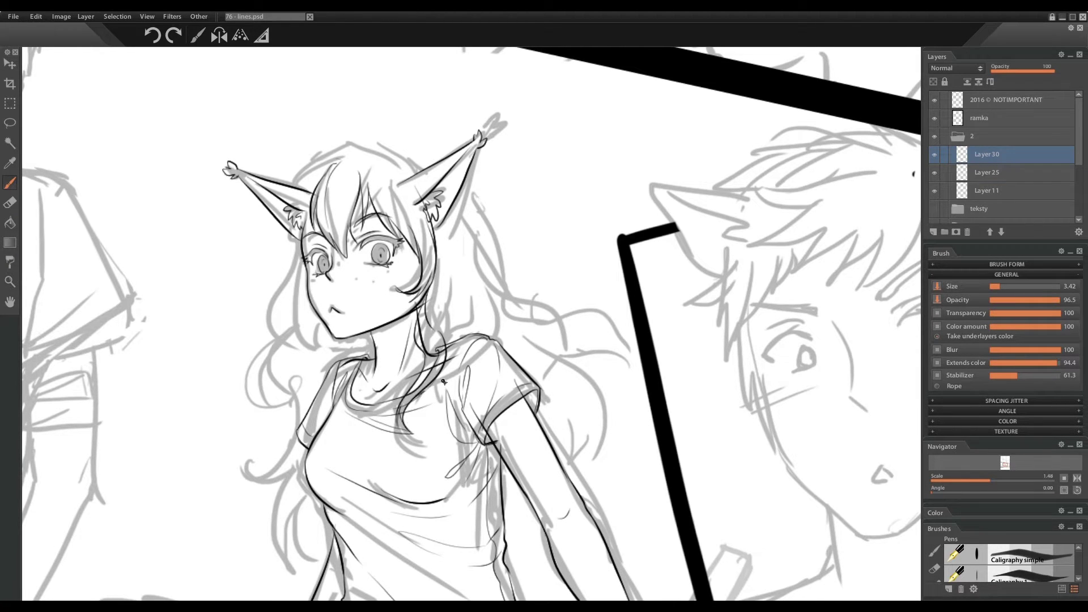
{"action": "left_click_drag", "start_coordinate": [452, 295], "coordinate": [441, 367]}
{"action": "left_click_drag", "start_coordinate": [460, 204], "coordinate": [446, 289]}
{"action": "key", "text": "ctrl+z"}
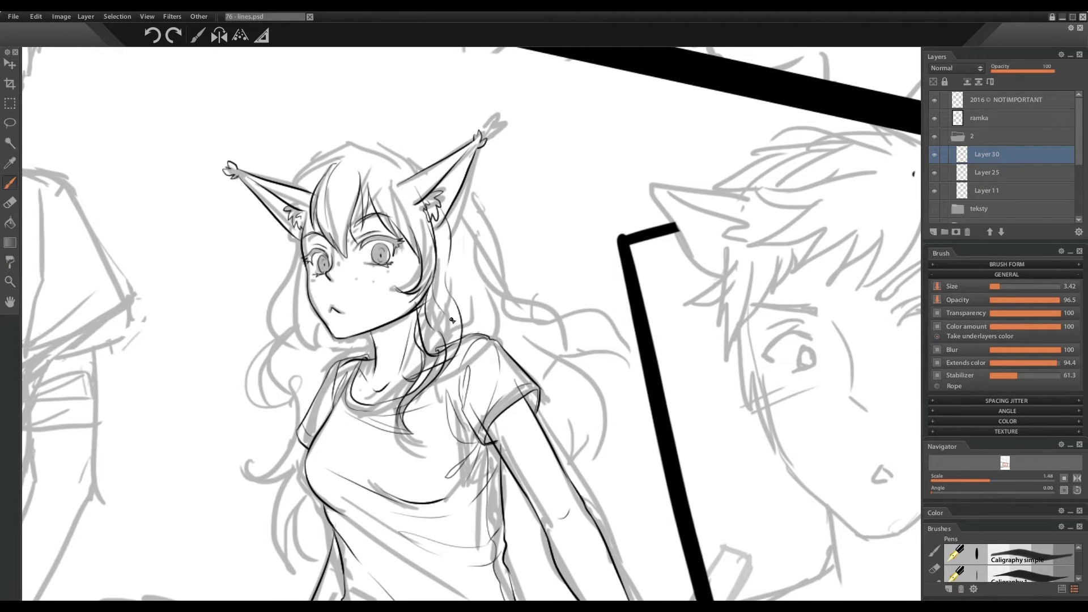
Ink the long wavy hair flowing from behind the girl's right ear down past her sleeve
{"action": "mouse_move", "coordinate": [459, 202]}
{"action": "left_mouse_down"}
{"action": "mouse_move", "coordinate": [578, 347]}
{"action": "mouse_move", "coordinate": [572, 439]}
{"action": "mouse_move", "coordinate": [558, 456]}
{"action": "left_mouse_up"}
{"action": "left_click_drag", "start_coordinate": [462, 235], "coordinate": [523, 331]}
{"action": "key", "text": "e"}
{"action": "key", "text": "b"}
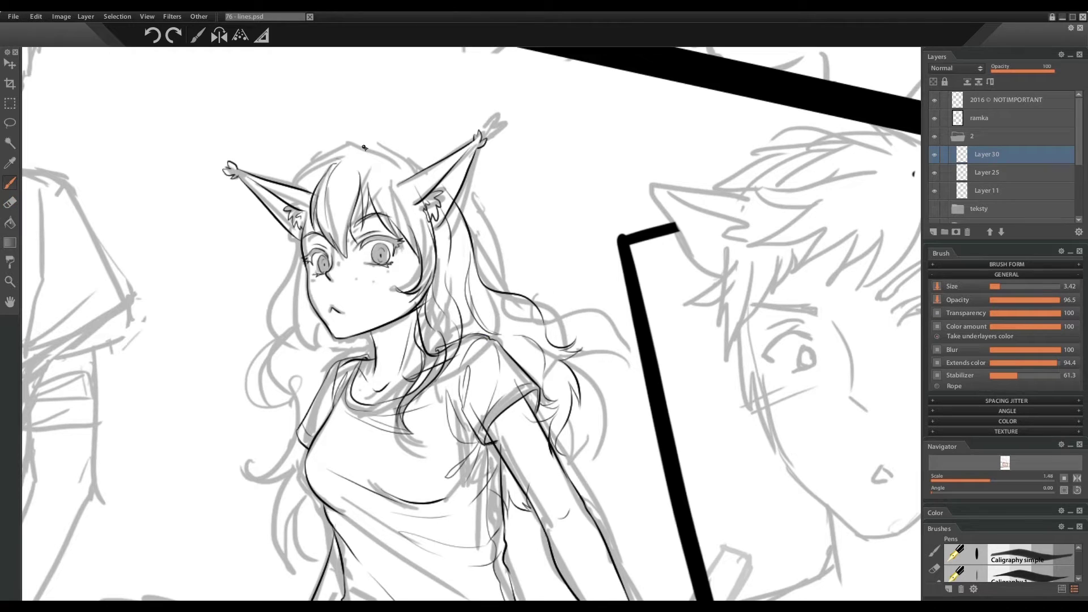
Ink the wavy hair down the left side of the girl's face and the curve of her crown between the ears
{"action": "left_click_drag", "start_coordinate": [315, 188], "coordinate": [298, 318]}
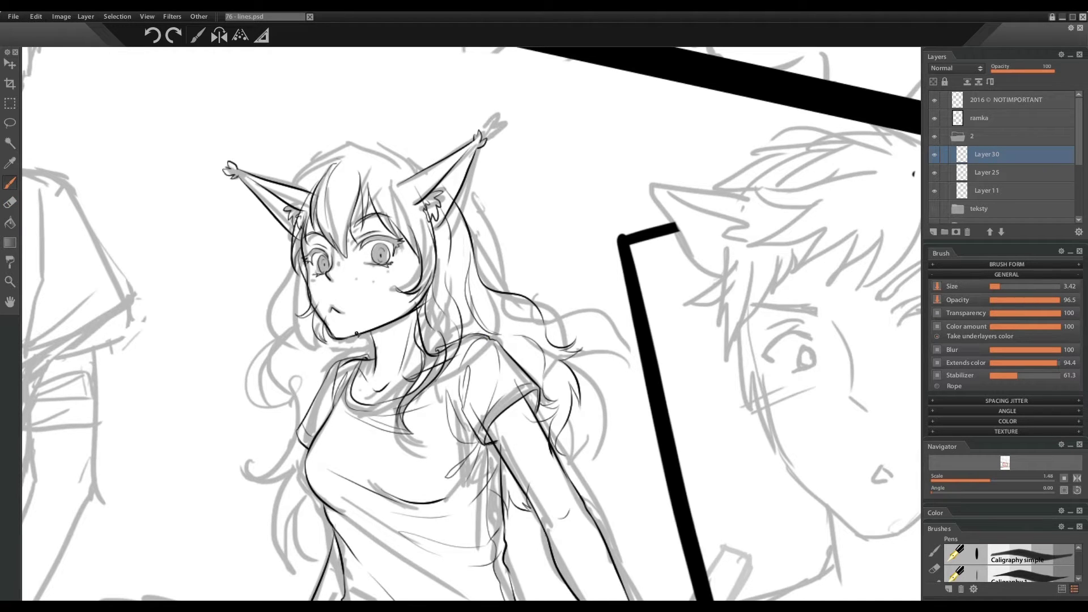
{"action": "mouse_move", "coordinate": [291, 264]}
{"action": "left_mouse_down"}
{"action": "mouse_move", "coordinate": [334, 397]}
{"action": "mouse_move", "coordinate": [286, 345]}
{"action": "mouse_move", "coordinate": [283, 478]}
{"action": "left_mouse_up"}
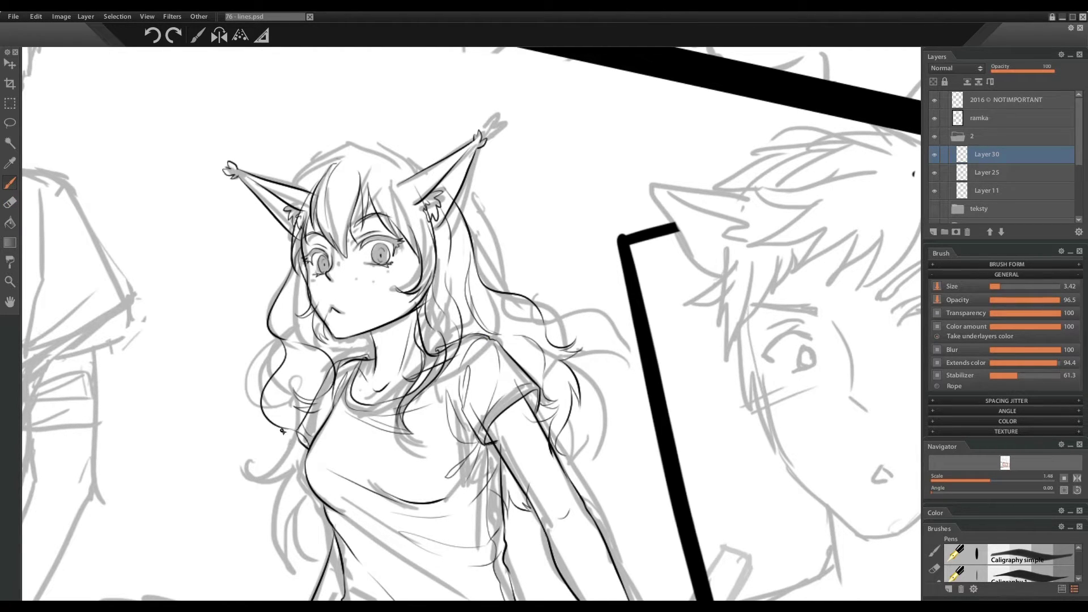
{"action": "left_click_drag", "start_coordinate": [266, 430], "coordinate": [334, 516]}
{"action": "left_click_drag", "start_coordinate": [296, 278], "coordinate": [279, 336]}
{"action": "mouse_move", "coordinate": [325, 341]}
{"action": "left_mouse_down"}
{"action": "mouse_move", "coordinate": [302, 387]}
{"action": "mouse_move", "coordinate": [306, 429]}
{"action": "left_mouse_up"}
{"action": "left_click_drag", "start_coordinate": [290, 227], "coordinate": [277, 281]}
{"action": "left_click_drag", "start_coordinate": [343, 170], "coordinate": [439, 146]}
Ink the wrapped sword hilt extending behind the girl's hand up to the panel border
{"action": "mouse_move", "coordinate": [432, 451]}
{"action": "left_mouse_down"}
{"action": "mouse_move", "coordinate": [441, 224]}
{"action": "mouse_move", "coordinate": [395, 259]}
{"action": "left_mouse_up"}
{"action": "left_click_drag", "start_coordinate": [658, 392], "coordinate": [605, 486]}
{"action": "left_click_drag", "start_coordinate": [672, 430], "coordinate": [629, 513]}
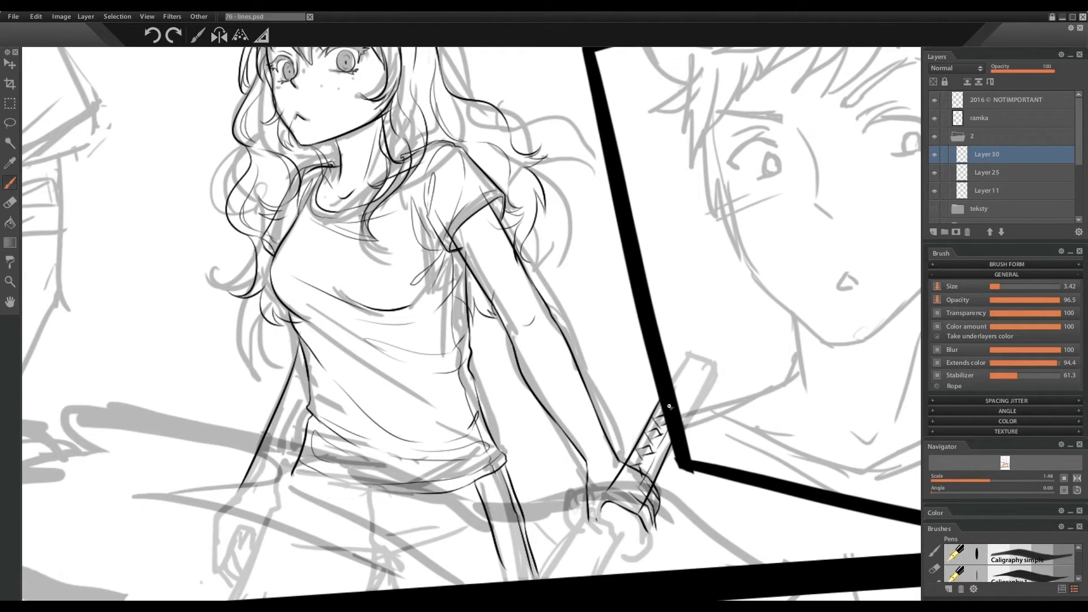
Add a new layer and ink the narrow strip hanging beside the girl's waist
{"action": "mouse_move", "coordinate": [317, 57]}
{"action": "left_mouse_down"}
{"action": "mouse_move", "coordinate": [399, 217]}
{"action": "mouse_move", "coordinate": [415, 221]}
{"action": "left_mouse_up"}
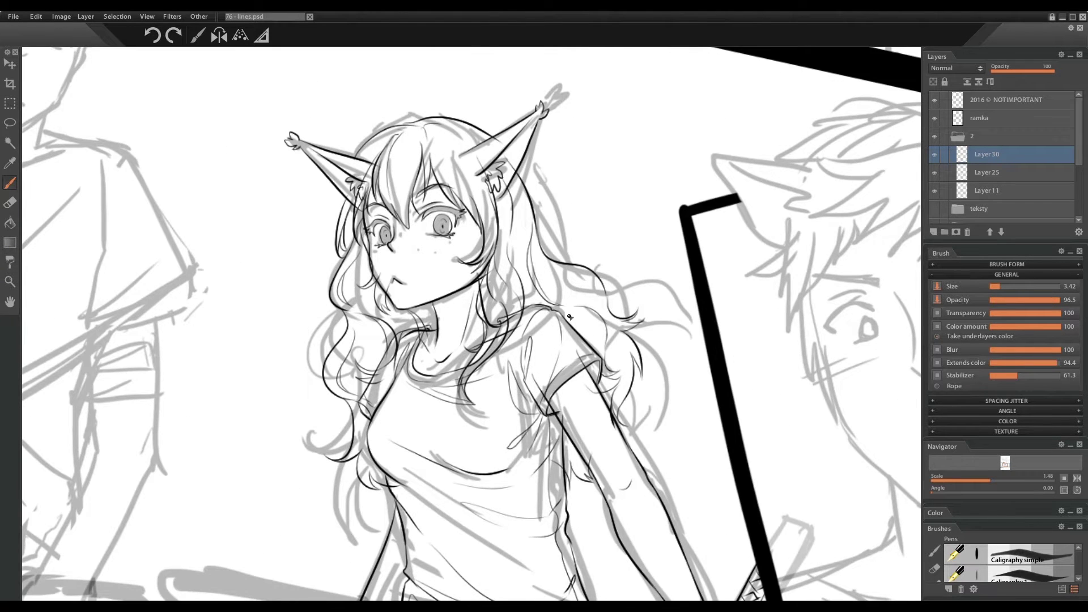
{"action": "left_click_drag", "start_coordinate": [569, 316], "coordinate": [569, 171]}
{"action": "key", "text": "ctrl+shift+n"}
{"action": "left_click_drag", "start_coordinate": [430, 180], "coordinate": [389, 231]}
{"action": "mouse_move", "coordinate": [368, 316]}
{"action": "left_mouse_down"}
{"action": "mouse_move", "coordinate": [352, 436]}
{"action": "mouse_move", "coordinate": [366, 460]}
{"action": "mouse_move", "coordinate": [405, 444]}
{"action": "left_mouse_up"}
Add a new layer and ink the boy's eyebrows, eyes, nose, mouth and sweat drop
{"action": "mouse_move", "coordinate": [232, 118]}
{"action": "left_mouse_down"}
{"action": "mouse_move", "coordinate": [551, 398]}
{"action": "mouse_move", "coordinate": [560, 458]}
{"action": "left_mouse_up"}
{"action": "key", "text": "ctrl+shift+n"}
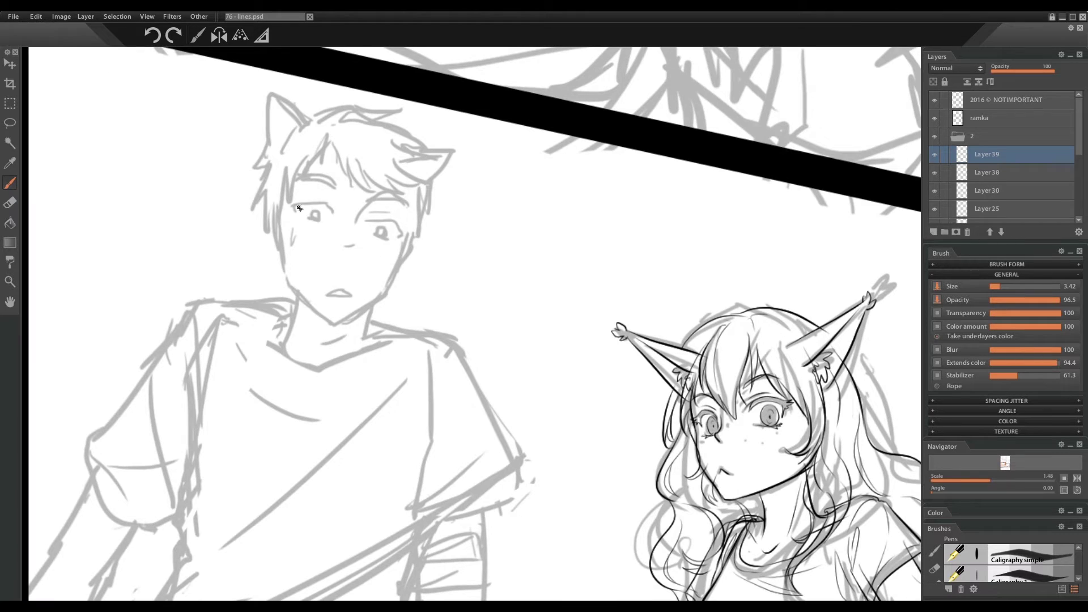
{"action": "left_click_drag", "start_coordinate": [292, 184], "coordinate": [334, 187]}
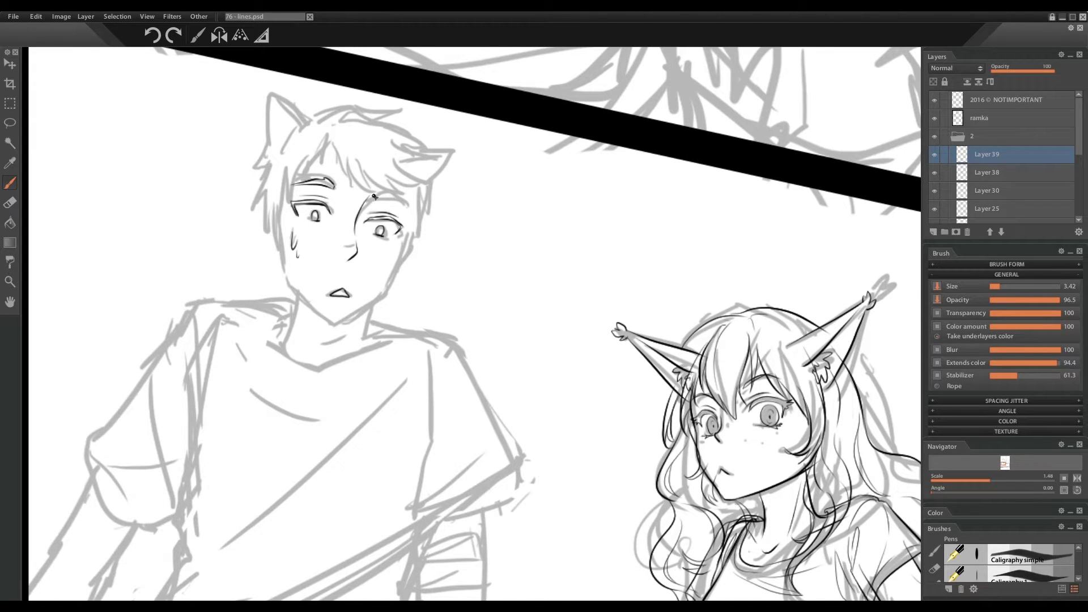
Ink the boy's two pointed animal ears over the sketch
{"action": "scroll", "coordinate": [946, 196], "scroll_direction": "down", "scroll_amount": 2}
{"action": "left_click_drag", "start_coordinate": [410, 155], "coordinate": [460, 150]}
{"action": "left_click_drag", "start_coordinate": [460, 152], "coordinate": [422, 206]}
{"action": "left_click_drag", "start_coordinate": [432, 164], "coordinate": [419, 183]}
{"action": "mouse_move", "coordinate": [266, 100]}
{"action": "left_mouse_down"}
{"action": "mouse_move", "coordinate": [312, 125]}
{"action": "mouse_move", "coordinate": [276, 83]}
{"action": "left_mouse_up"}
Ink the boy's face contour, jaw and neck, cleaning up stray line ends
{"action": "left_click_drag", "start_coordinate": [423, 196], "coordinate": [357, 298]}
{"action": "mouse_move", "coordinate": [295, 176]}
{"action": "left_mouse_down"}
{"action": "mouse_move", "coordinate": [294, 251]}
{"action": "mouse_move", "coordinate": [353, 295]}
{"action": "mouse_move", "coordinate": [351, 310]}
{"action": "left_mouse_up"}
{"action": "key", "text": "e"}
{"action": "key", "text": "b"}
{"action": "left_click_drag", "start_coordinate": [377, 274], "coordinate": [369, 327]}
{"action": "left_click_drag", "start_coordinate": [377, 305], "coordinate": [399, 317]}
{"action": "left_click_drag", "start_coordinate": [309, 301], "coordinate": [316, 362]}
Ink the outlines of both of the boy's arms below the sleeves
{"action": "mouse_move", "coordinate": [316, 362]}
{"action": "left_mouse_down"}
{"action": "mouse_move", "coordinate": [318, 57]}
{"action": "mouse_move", "coordinate": [486, 121]}
{"action": "left_mouse_up"}
{"action": "left_click_drag", "start_coordinate": [278, 197], "coordinate": [209, 326]}
{"action": "mouse_move", "coordinate": [339, 235]}
{"action": "left_mouse_down"}
{"action": "mouse_move", "coordinate": [259, 371]}
{"action": "mouse_move", "coordinate": [210, 426]}
{"action": "left_mouse_up"}
{"action": "left_click_drag", "start_coordinate": [294, 282], "coordinate": [194, 305]}
{"action": "mouse_move", "coordinate": [503, 261]}
{"action": "left_mouse_down"}
{"action": "mouse_move", "coordinate": [498, 362]}
{"action": "mouse_move", "coordinate": [462, 533]}
{"action": "mouse_move", "coordinate": [497, 395]}
{"action": "mouse_move", "coordinate": [462, 532]}
{"action": "left_mouse_up"}
{"action": "key", "text": "ctrl+z"}
{"action": "mouse_move", "coordinate": [569, 251]}
{"action": "left_mouse_down"}
{"action": "mouse_move", "coordinate": [560, 436]}
{"action": "mouse_move", "coordinate": [510, 558]}
{"action": "left_mouse_up"}
Ink the boy's short hair around the sides and top of his head
{"action": "mouse_move", "coordinate": [431, 85]}
{"action": "left_mouse_down"}
{"action": "mouse_move", "coordinate": [437, 241]}
{"action": "mouse_move", "coordinate": [464, 428]}
{"action": "left_mouse_up"}
{"action": "mouse_move", "coordinate": [470, 216]}
{"action": "left_mouse_down"}
{"action": "mouse_move", "coordinate": [444, 217]}
{"action": "mouse_move", "coordinate": [517, 284]}
{"action": "mouse_move", "coordinate": [537, 339]}
{"action": "mouse_move", "coordinate": [524, 359]}
{"action": "left_mouse_up"}
{"action": "mouse_move", "coordinate": [391, 237]}
{"action": "left_mouse_down"}
{"action": "mouse_move", "coordinate": [374, 334]}
{"action": "mouse_move", "coordinate": [412, 400]}
{"action": "left_mouse_up"}
{"action": "mouse_move", "coordinate": [416, 214]}
{"action": "left_mouse_down"}
{"action": "mouse_move", "coordinate": [521, 196]}
{"action": "mouse_move", "coordinate": [555, 250]}
{"action": "left_mouse_up"}
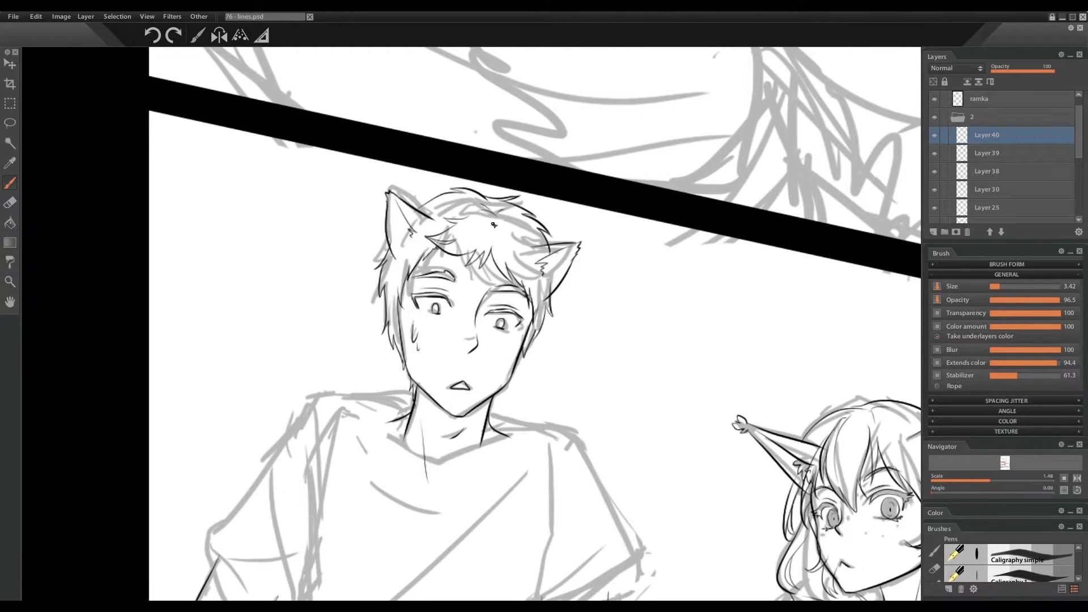
Ink the sleeves of the boy's T-shirt, including their lower hems
{"action": "left_click_drag", "start_coordinate": [493, 225], "coordinate": [515, 68]}
{"action": "mouse_move", "coordinate": [435, 245]}
{"action": "left_mouse_down"}
{"action": "mouse_move", "coordinate": [255, 317]}
{"action": "mouse_move", "coordinate": [323, 442]}
{"action": "left_mouse_up"}
{"action": "left_click_drag", "start_coordinate": [249, 362], "coordinate": [312, 436]}
{"action": "mouse_move", "coordinate": [517, 257]}
{"action": "left_mouse_down"}
{"action": "mouse_move", "coordinate": [657, 453]}
{"action": "mouse_move", "coordinate": [562, 488]}
{"action": "left_mouse_up"}
{"action": "mouse_move", "coordinate": [589, 324]}
{"action": "left_mouse_down"}
{"action": "mouse_move", "coordinate": [565, 371]}
{"action": "mouse_move", "coordinate": [563, 532]}
{"action": "left_mouse_up"}
Ink the sides of the boy's T-shirt and its curved bottom hem
{"action": "mouse_move", "coordinate": [564, 532]}
{"action": "left_mouse_down"}
{"action": "mouse_move", "coordinate": [605, 306]}
{"action": "mouse_move", "coordinate": [634, 415]}
{"action": "left_mouse_up"}
{"action": "mouse_move", "coordinate": [418, 207]}
{"action": "left_mouse_down"}
{"action": "mouse_move", "coordinate": [397, 408]}
{"action": "mouse_move", "coordinate": [328, 512]}
{"action": "left_mouse_up"}
{"action": "mouse_move", "coordinate": [328, 512]}
{"action": "left_mouse_down"}
{"action": "mouse_move", "coordinate": [432, 403]}
{"action": "mouse_move", "coordinate": [704, 465]}
{"action": "left_mouse_up"}
{"action": "mouse_move", "coordinate": [716, 425]}
{"action": "left_mouse_down"}
{"action": "mouse_move", "coordinate": [578, 358]}
{"action": "mouse_move", "coordinate": [453, 391]}
{"action": "left_mouse_up"}
{"action": "left_click_drag", "start_coordinate": [572, 379], "coordinate": [723, 427]}
{"action": "left_click_drag", "start_coordinate": [436, 397], "coordinate": [708, 460]}
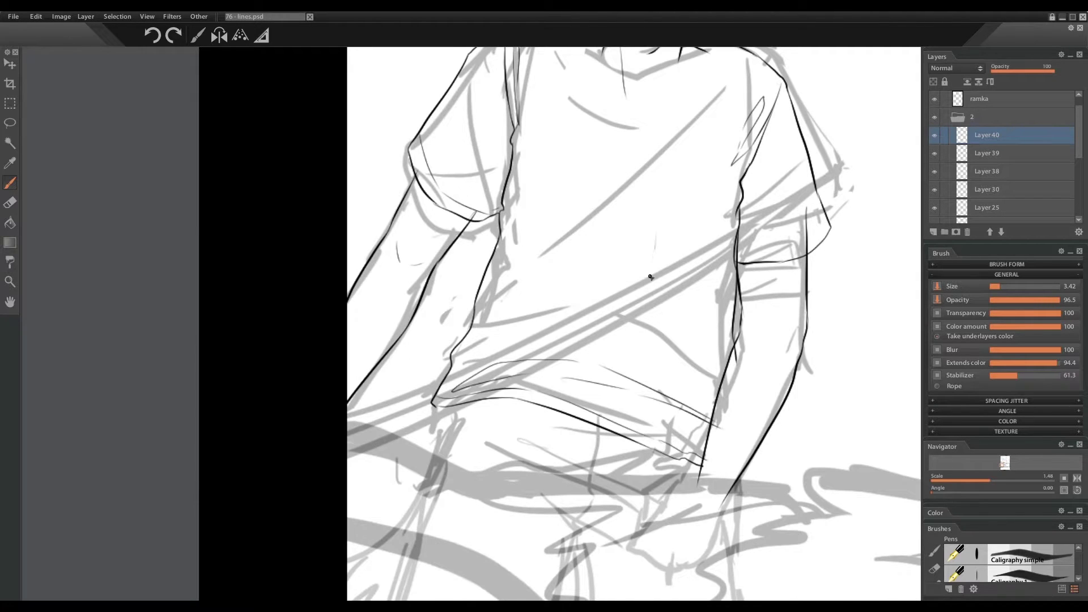
Ink the boy's round shirt collar and shoulder lines, and add fold lines across the chest and torso
{"action": "left_click_drag", "start_coordinate": [650, 277], "coordinate": [653, 413]}
{"action": "mouse_move", "coordinate": [579, 171]}
{"action": "left_mouse_down"}
{"action": "mouse_move", "coordinate": [717, 202]}
{"action": "mouse_move", "coordinate": [686, 240]}
{"action": "left_mouse_up"}
{"action": "key", "text": "ctrl+z"}
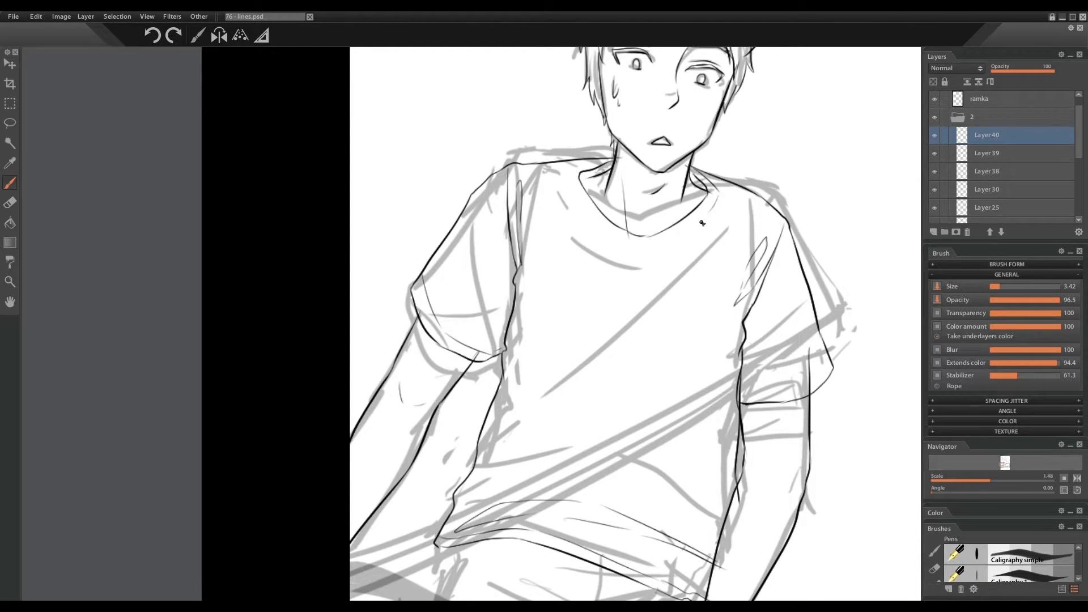
{"action": "left_click_drag", "start_coordinate": [597, 164], "coordinate": [508, 174]}
{"action": "left_click_drag", "start_coordinate": [714, 189], "coordinate": [786, 228]}
{"action": "left_click_drag", "start_coordinate": [663, 239], "coordinate": [516, 294]}
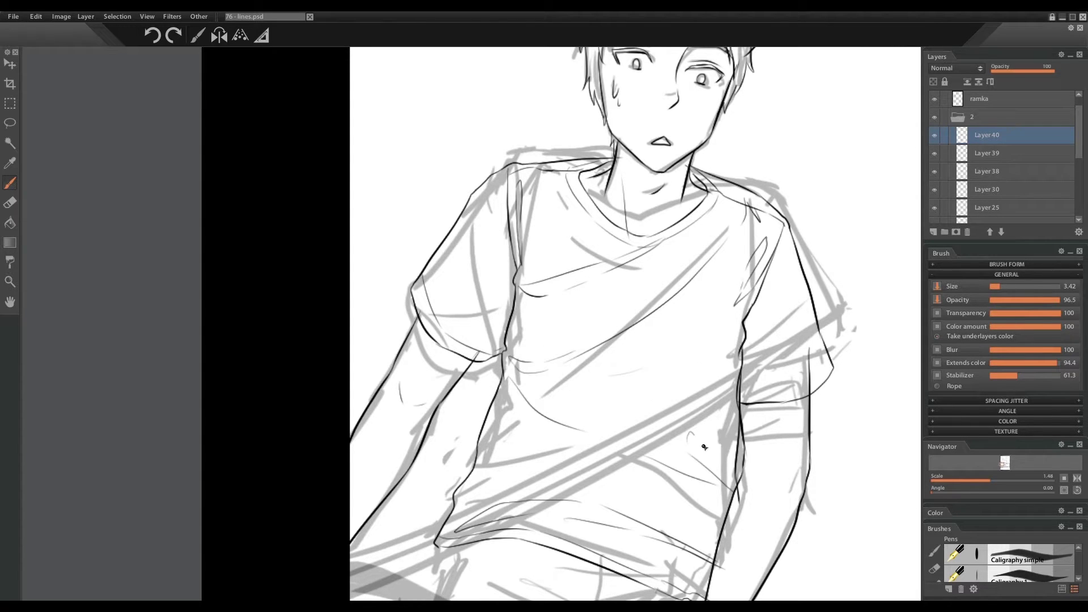
Ink the boy's trousers below the shirt hem, with the outer edges, pocket curve, fly and creases
{"action": "left_click_drag", "start_coordinate": [702, 453], "coordinate": [690, 227]}
{"action": "left_click_drag", "start_coordinate": [433, 318], "coordinate": [392, 391]}
{"action": "left_click_drag", "start_coordinate": [439, 324], "coordinate": [406, 382]}
{"action": "left_click_drag", "start_coordinate": [423, 340], "coordinate": [493, 313]}
{"action": "left_click_drag", "start_coordinate": [418, 350], "coordinate": [493, 322]}
{"action": "left_click_drag", "start_coordinate": [591, 341], "coordinate": [583, 409]}
{"action": "left_click_drag", "start_coordinate": [613, 351], "coordinate": [590, 413]}
{"action": "left_click_drag", "start_coordinate": [651, 382], "coordinate": [552, 391]}
{"action": "left_click_drag", "start_coordinate": [597, 396], "coordinate": [532, 402]}
{"action": "left_click_drag", "start_coordinate": [736, 382], "coordinate": [730, 444]}
Add a new layer and ink the bandage wraps around the boy's upper arm
{"action": "left_click_drag", "start_coordinate": [559, 371], "coordinate": [403, 368]}
{"action": "mouse_move", "coordinate": [573, 173]}
{"action": "left_mouse_down"}
{"action": "mouse_move", "coordinate": [451, 498]}
{"action": "mouse_move", "coordinate": [433, 323]}
{"action": "left_mouse_up"}
{"action": "key", "text": "ctrl+shift+n"}
{"action": "left_click_drag", "start_coordinate": [586, 341], "coordinate": [664, 333]}
{"action": "left_click_drag", "start_coordinate": [590, 363], "coordinate": [663, 356]}
{"action": "left_click_drag", "start_coordinate": [613, 368], "coordinate": [660, 373]}
Switch to the layer below and add detail lines to the boy's sleeve above the bandage
{"action": "key", "text": "alt+bracketleft"}
{"action": "left_click_drag", "start_coordinate": [589, 271], "coordinate": [643, 191]}
{"action": "left_click_drag", "start_coordinate": [682, 294], "coordinate": [637, 307]}
Add a new layer and ink the two parallel edges of the diagonal strap across the boy's torso, erasing excess line
{"action": "key", "text": "ctrl+shift+n"}
{"action": "left_click_drag", "start_coordinate": [486, 97], "coordinate": [539, 33]}
{"action": "left_click_drag", "start_coordinate": [251, 405], "coordinate": [754, 153]}
{"action": "mouse_move", "coordinate": [251, 435]}
{"action": "left_mouse_down"}
{"action": "mouse_move", "coordinate": [748, 164]}
{"action": "mouse_move", "coordinate": [524, 299]}
{"action": "mouse_move", "coordinate": [255, 422]}
{"action": "mouse_move", "coordinate": [419, 368]}
{"action": "left_mouse_up"}
{"action": "key", "text": "e"}
{"action": "left_click_drag", "start_coordinate": [309, 408], "coordinate": [382, 383]}
{"action": "key", "text": "b"}
Add a new layer and ink the large pointed foreground shape above the panel's lower border, including its inner contour lines
{"action": "left_click_drag", "start_coordinate": [756, 206], "coordinate": [660, 57]}
{"action": "key", "text": "ctrl+shift+n"}
{"action": "mouse_move", "coordinate": [747, 332]}
{"action": "left_mouse_down"}
{"action": "mouse_move", "coordinate": [289, 433]}
{"action": "mouse_move", "coordinate": [561, 476]}
{"action": "left_mouse_up"}
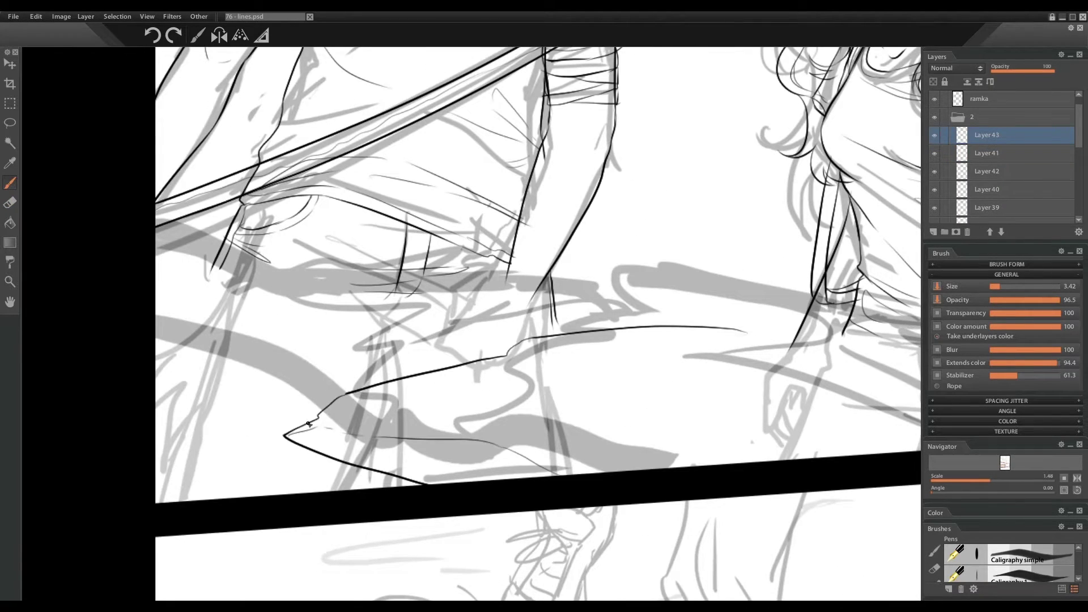
{"action": "left_click_drag", "start_coordinate": [309, 422], "coordinate": [782, 419]}
{"action": "left_click_drag", "start_coordinate": [892, 401], "coordinate": [699, 350]}
{"action": "left_click_drag", "start_coordinate": [822, 391], "coordinate": [550, 318]}
Ink the overlapping foreground contours behind the large pointed shape and the smaller pointed shapes at the panel's left edge
{"action": "mouse_move", "coordinate": [372, 292]}
{"action": "left_mouse_down"}
{"action": "mouse_move", "coordinate": [695, 252]}
{"action": "mouse_move", "coordinate": [843, 393]}
{"action": "left_mouse_up"}
{"action": "left_click_drag", "start_coordinate": [524, 246], "coordinate": [848, 323]}
{"action": "mouse_move", "coordinate": [828, 357]}
{"action": "left_mouse_down"}
{"action": "mouse_move", "coordinate": [645, 260]}
{"action": "mouse_move", "coordinate": [364, 248]}
{"action": "mouse_move", "coordinate": [702, 291]}
{"action": "left_mouse_up"}
{"action": "mouse_move", "coordinate": [618, 130]}
{"action": "left_mouse_down"}
{"action": "mouse_move", "coordinate": [765, 267]}
{"action": "mouse_move", "coordinate": [416, 255]}
{"action": "mouse_move", "coordinate": [221, 219]}
{"action": "mouse_move", "coordinate": [340, 261]}
{"action": "left_mouse_up"}
{"action": "mouse_move", "coordinate": [339, 261]}
{"action": "left_mouse_down"}
{"action": "mouse_move", "coordinate": [169, 271]}
{"action": "mouse_move", "coordinate": [248, 303]}
{"action": "mouse_move", "coordinate": [168, 324]}
{"action": "mouse_move", "coordinate": [168, 363]}
{"action": "left_mouse_up"}
{"action": "left_click_drag", "start_coordinate": [233, 338], "coordinate": [171, 359]}
{"action": "left_click_drag", "start_coordinate": [170, 323], "coordinate": [199, 331]}
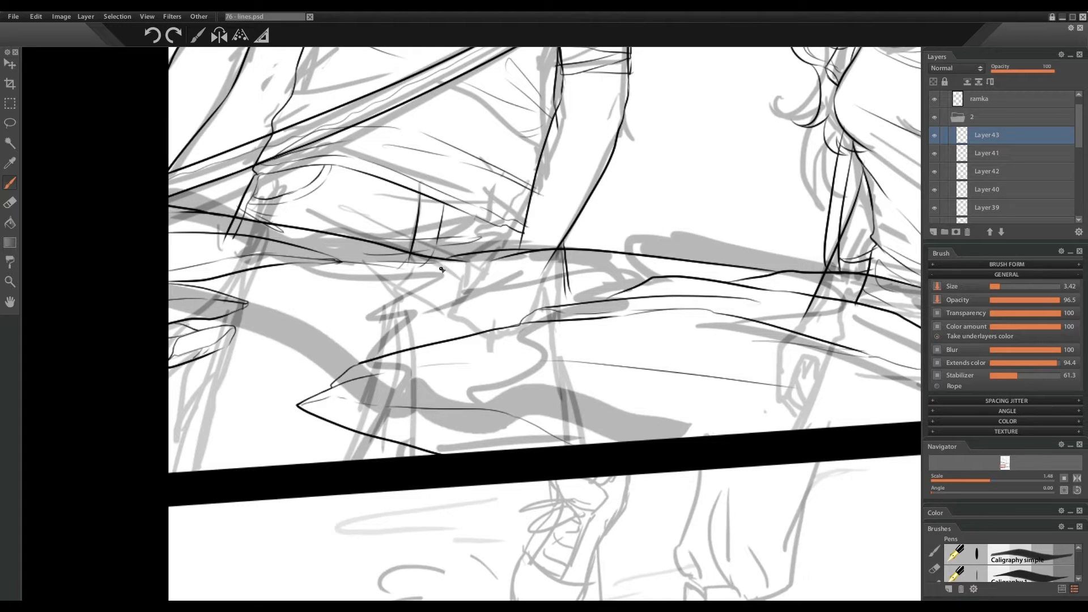
{"action": "mouse_move", "coordinate": [527, 258]}
{"action": "left_mouse_down"}
{"action": "mouse_move", "coordinate": [294, 348]}
{"action": "mouse_move", "coordinate": [544, 257]}
{"action": "left_mouse_up"}
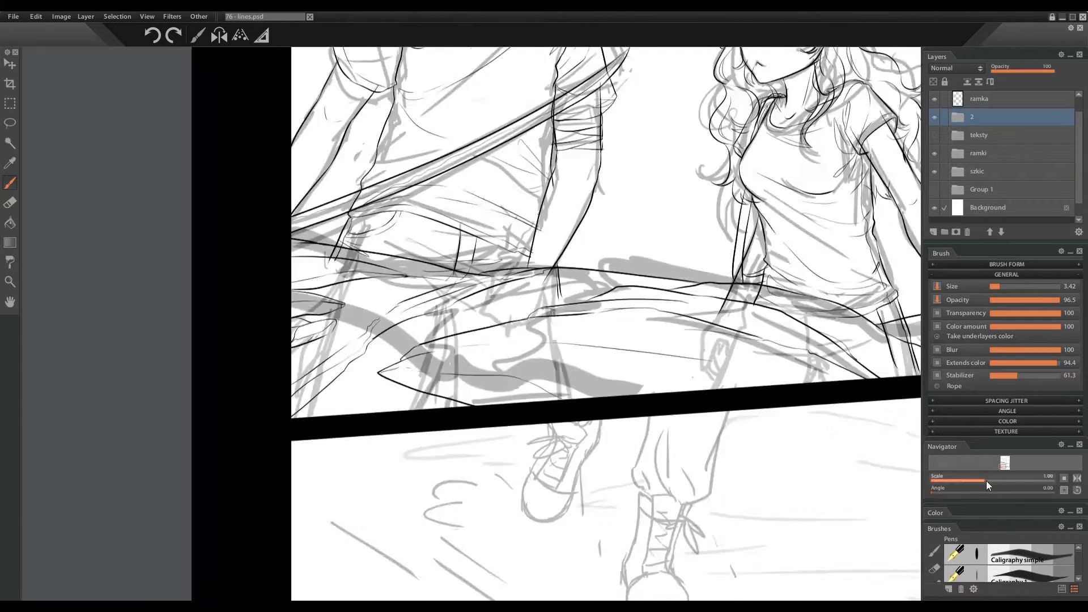
Add a layer in group 3 and ink the tufted ear and first long hair locks at the close-up panel's right edge
{"action": "left_click_drag", "start_coordinate": [986, 481], "coordinate": [981, 480]}
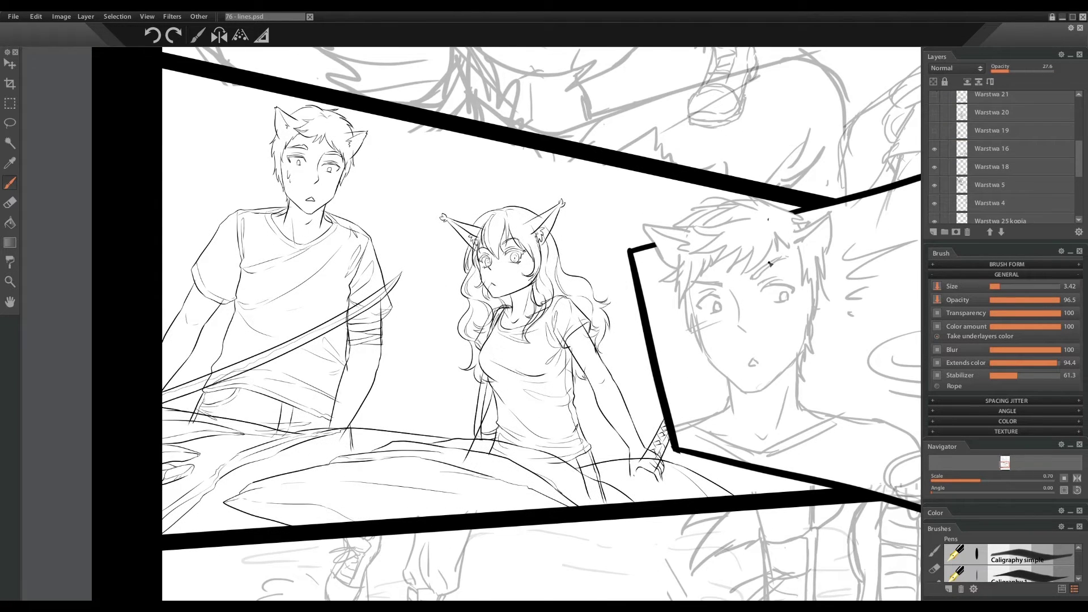
{"action": "left_click_drag", "start_coordinate": [770, 263], "coordinate": [441, 197]}
{"action": "left_click", "coordinate": [933, 232]}
{"action": "key", "text": "ctrl+0"}
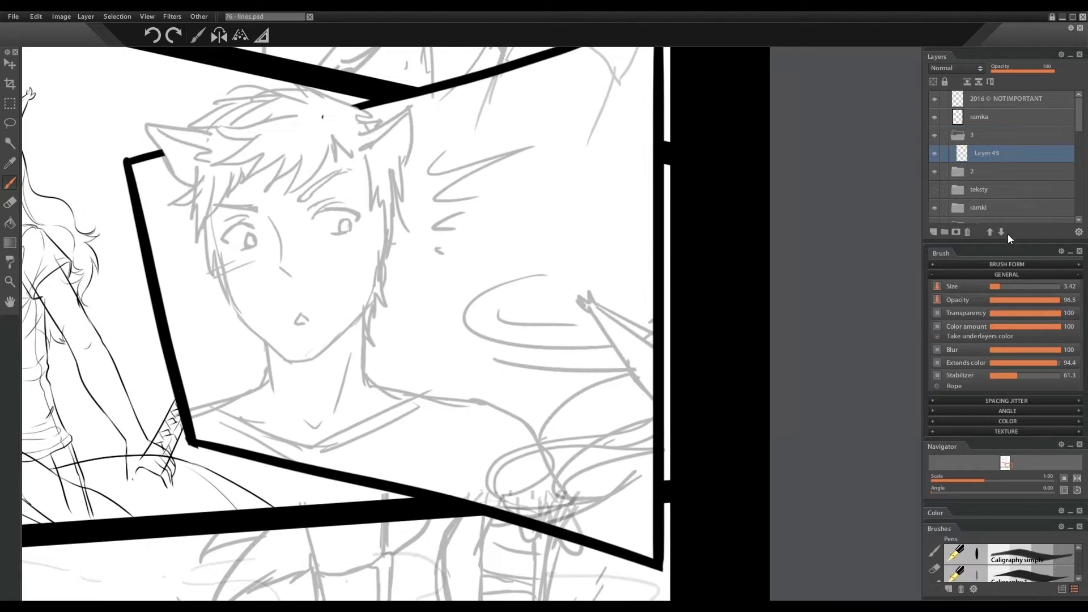
{"action": "left_click_drag", "start_coordinate": [598, 302], "coordinate": [668, 363]}
{"action": "left_click_drag", "start_coordinate": [592, 312], "coordinate": [730, 393]}
{"action": "mouse_move", "coordinate": [652, 420]}
{"action": "left_mouse_down"}
{"action": "mouse_move", "coordinate": [495, 498]}
{"action": "mouse_move", "coordinate": [651, 433]}
{"action": "mouse_move", "coordinate": [546, 518]}
{"action": "mouse_move", "coordinate": [592, 503]}
{"action": "left_mouse_up"}
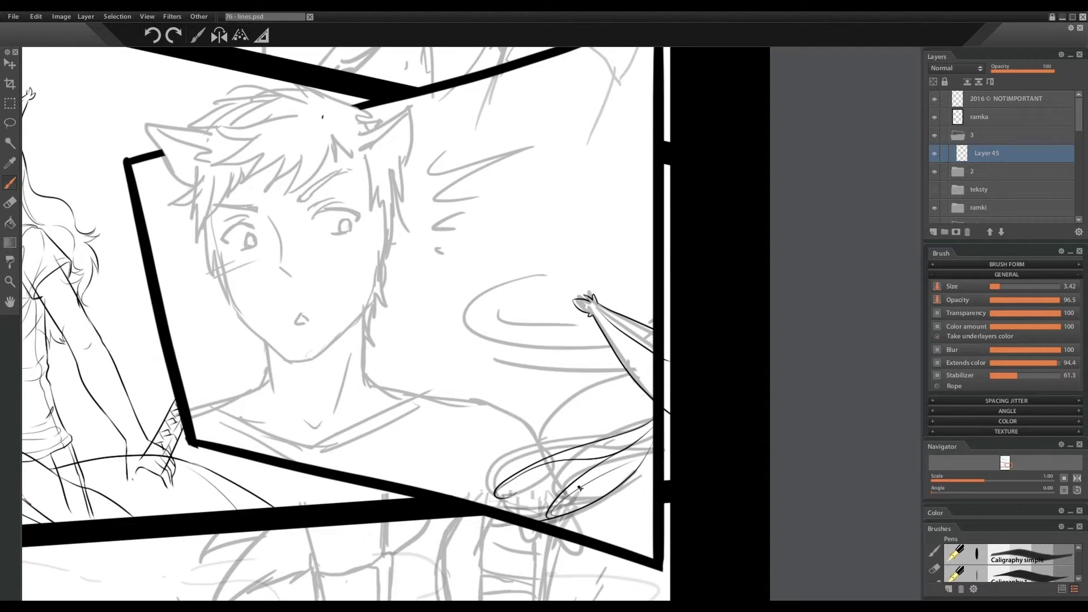
Add a new layer and ink loose, curling hair strands over the long locks in the close-up panel's lower right corner
{"action": "left_click", "coordinate": [933, 232]}
{"action": "mouse_move", "coordinate": [595, 417]}
{"action": "left_mouse_down"}
{"action": "mouse_move", "coordinate": [572, 442]}
{"action": "mouse_move", "coordinate": [651, 430]}
{"action": "mouse_move", "coordinate": [615, 417]}
{"action": "mouse_move", "coordinate": [652, 422]}
{"action": "mouse_move", "coordinate": [558, 501]}
{"action": "mouse_move", "coordinate": [651, 441]}
{"action": "left_mouse_up"}
{"action": "key", "text": "ctrl+z"}
{"action": "left_click_drag", "start_coordinate": [651, 490], "coordinate": [638, 508]}
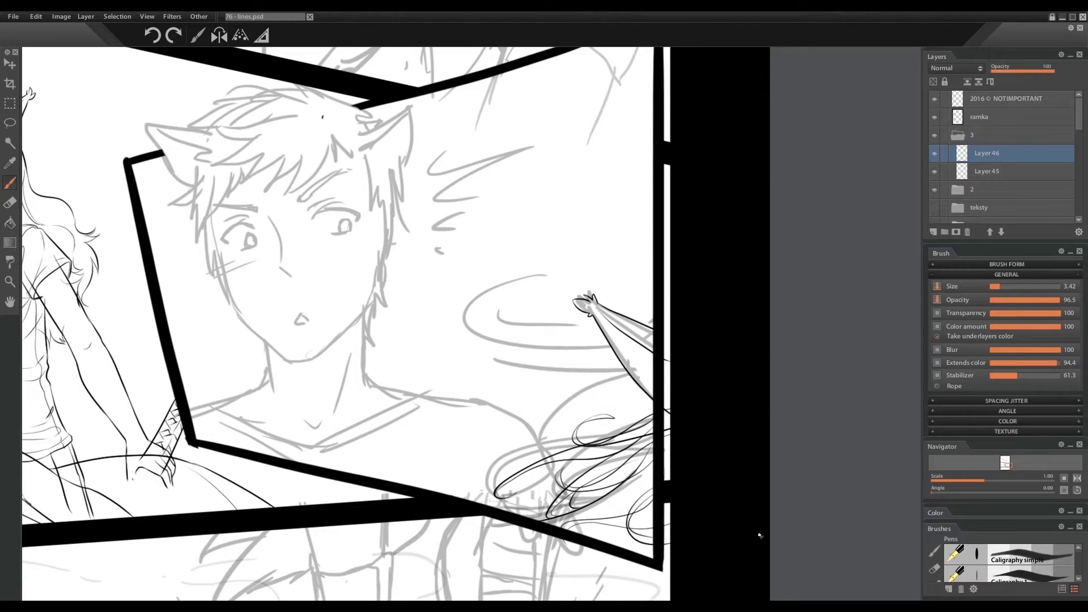
{"action": "left_click_drag", "start_coordinate": [516, 512], "coordinate": [552, 465]}
On new layers, ink the curved motion lines beside the tufted ear and the emphasis marks beside the boy's head
{"action": "left_click", "coordinate": [932, 232]}
{"action": "left_click_drag", "start_coordinate": [524, 312], "coordinate": [651, 351]}
{"action": "key", "text": "ctrl+shift+n"}
{"action": "left_click_drag", "start_coordinate": [498, 161], "coordinate": [496, 200]}
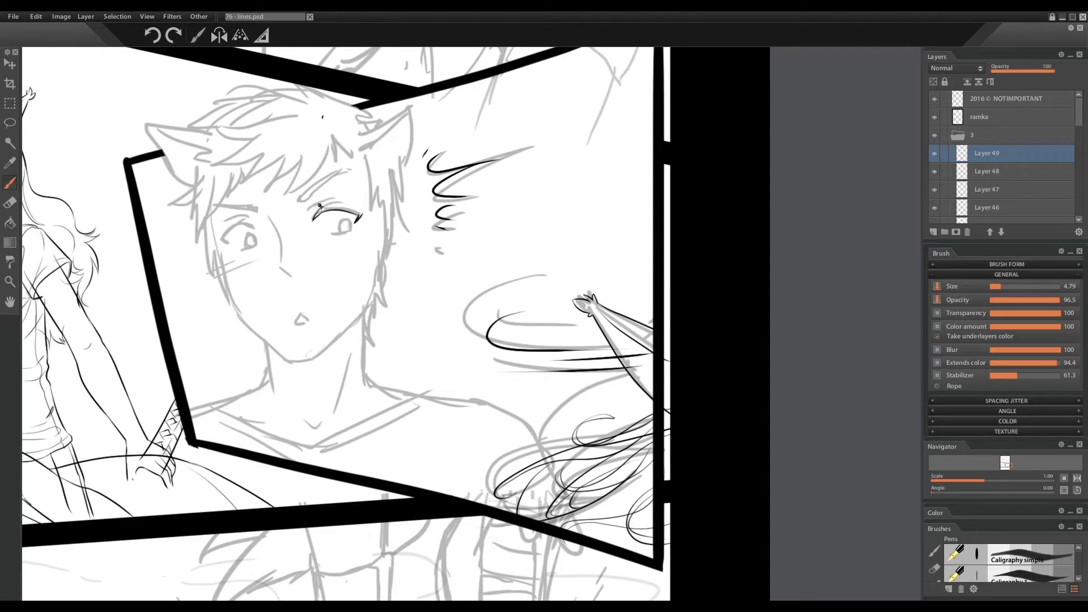
Ink the eyes, eyebrows, nose and mouth of the boy in the close-up panel
{"action": "left_click_drag", "start_coordinate": [218, 238], "coordinate": [260, 209]}
{"action": "mouse_move", "coordinate": [351, 171]}
{"action": "left_mouse_down"}
{"action": "mouse_move", "coordinate": [302, 197]}
{"action": "mouse_move", "coordinate": [348, 176]}
{"action": "left_mouse_up"}
{"action": "key", "text": "ctrl+z"}
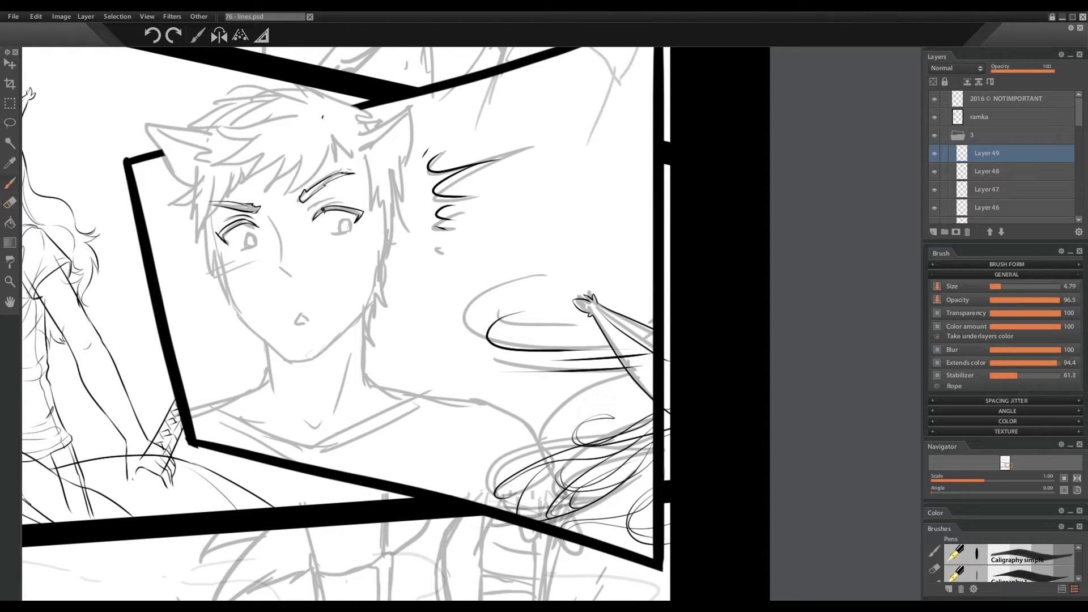
{"action": "left_click_drag", "start_coordinate": [252, 236], "coordinate": [249, 244]}
{"action": "left_click_drag", "start_coordinate": [271, 216], "coordinate": [291, 279]}
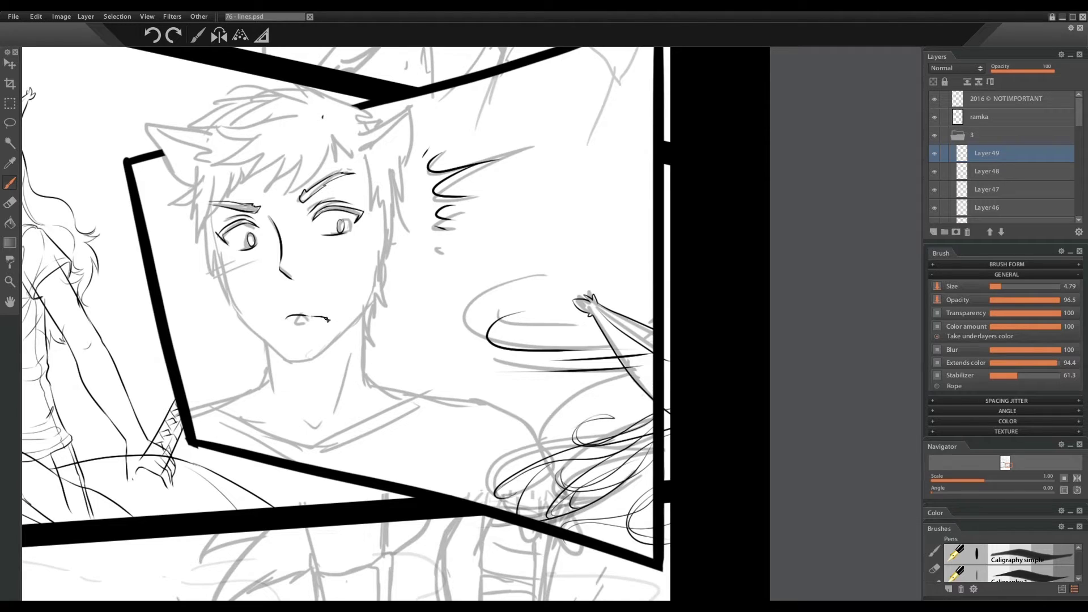
Ink both of the boy's animal ears in the close-up, with outer edges and inner fur lines
{"action": "mouse_move", "coordinate": [358, 111]}
{"action": "left_mouse_down"}
{"action": "mouse_move", "coordinate": [405, 81]}
{"action": "mouse_move", "coordinate": [403, 165]}
{"action": "left_mouse_up"}
{"action": "left_click_drag", "start_coordinate": [391, 107], "coordinate": [371, 127]}
{"action": "left_click_drag", "start_coordinate": [146, 118], "coordinate": [215, 129]}
{"action": "left_click_drag", "start_coordinate": [149, 125], "coordinate": [201, 196]}
{"action": "left_click_drag", "start_coordinate": [198, 142], "coordinate": [205, 156]}
Ink the boy's face contour down to the chin, the neck line and the collarbones
{"action": "mouse_move", "coordinate": [206, 212]}
{"action": "left_mouse_down"}
{"action": "mouse_move", "coordinate": [233, 302]}
{"action": "mouse_move", "coordinate": [319, 354]}
{"action": "left_mouse_up"}
{"action": "left_click_drag", "start_coordinate": [389, 189], "coordinate": [321, 358]}
{"action": "left_click_drag", "start_coordinate": [363, 327], "coordinate": [328, 434]}
{"action": "left_click_drag", "start_coordinate": [347, 420], "coordinate": [426, 405]}
{"action": "left_click_drag", "start_coordinate": [212, 417], "coordinate": [316, 433]}
Ink the boy's fringe on a separate layer as overlapping pointed locks across the forehead
{"action": "left_click_drag", "start_coordinate": [260, 124], "coordinate": [202, 169]}
{"action": "left_click_drag", "start_coordinate": [270, 156], "coordinate": [205, 170]}
{"action": "left_click_drag", "start_coordinate": [281, 159], "coordinate": [224, 182]}
{"action": "left_click_drag", "start_coordinate": [312, 152], "coordinate": [262, 182]}
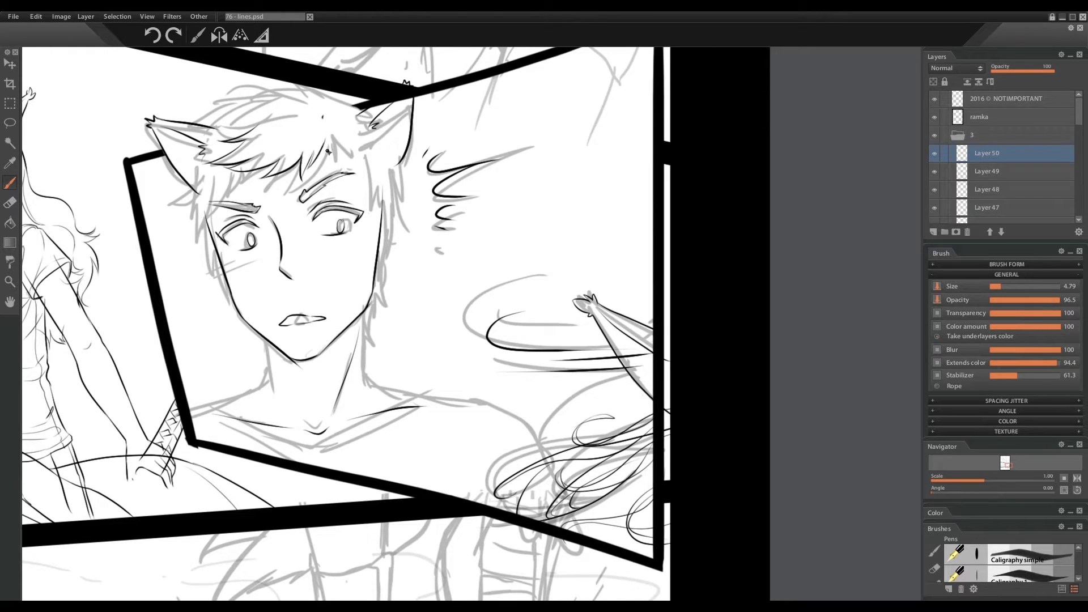
{"action": "left_click_drag", "start_coordinate": [328, 133], "coordinate": [371, 202]}
Ink the hair locks down both sides of the boy's face and the tousled strands on the crown
{"action": "left_click_drag", "start_coordinate": [389, 188], "coordinate": [374, 229]}
{"action": "left_click_drag", "start_coordinate": [415, 149], "coordinate": [400, 220]}
{"action": "left_click_drag", "start_coordinate": [411, 207], "coordinate": [367, 334]}
{"action": "left_click_drag", "start_coordinate": [372, 323], "coordinate": [361, 351]}
{"action": "left_click_drag", "start_coordinate": [197, 172], "coordinate": [179, 240]}
{"action": "left_click_drag", "start_coordinate": [210, 223], "coordinate": [217, 286]}
{"action": "left_click_drag", "start_coordinate": [245, 91], "coordinate": [195, 128]}
{"action": "left_click_drag", "start_coordinate": [285, 81], "coordinate": [218, 96]}
{"action": "mouse_move", "coordinate": [300, 80]}
{"action": "left_mouse_down"}
{"action": "mouse_move", "coordinate": [261, 91]}
{"action": "mouse_move", "coordinate": [298, 97]}
{"action": "left_mouse_up"}
Ink the outer sides of the boy's neck and the curved neckline of his shirt
{"action": "mouse_move", "coordinate": [374, 308]}
{"action": "left_mouse_down"}
{"action": "mouse_move", "coordinate": [365, 391]}
{"action": "mouse_move", "coordinate": [442, 403]}
{"action": "left_mouse_up"}
{"action": "left_click_drag", "start_coordinate": [262, 328], "coordinate": [269, 391]}
{"action": "mouse_move", "coordinate": [268, 391]}
{"action": "left_mouse_down"}
{"action": "mouse_move", "coordinate": [192, 419]}
{"action": "mouse_move", "coordinate": [251, 415]}
{"action": "mouse_move", "coordinate": [291, 460]}
{"action": "mouse_move", "coordinate": [413, 391]}
{"action": "left_mouse_up"}
Add a new layer, ink the boy's shoulder, sleeve and shirt creases, and hide the face layer, Layer 49
{"action": "key", "text": "ctrl+shift+n"}
{"action": "mouse_move", "coordinate": [399, 391]}
{"action": "left_mouse_down"}
{"action": "mouse_move", "coordinate": [489, 405]}
{"action": "mouse_move", "coordinate": [609, 543]}
{"action": "left_mouse_up"}
{"action": "left_click_drag", "start_coordinate": [525, 431], "coordinate": [530, 515]}
{"action": "left_click_drag", "start_coordinate": [423, 400], "coordinate": [530, 426]}
{"action": "left_click_drag", "start_coordinate": [524, 439], "coordinate": [510, 517]}
{"action": "left_click_drag", "start_coordinate": [412, 418], "coordinate": [348, 472]}
{"action": "left_click_drag", "start_coordinate": [240, 421], "coordinate": [217, 448]}
{"action": "left_click_drag", "start_coordinate": [475, 405], "coordinate": [508, 426]}
{"action": "left_click", "coordinate": [934, 190]}
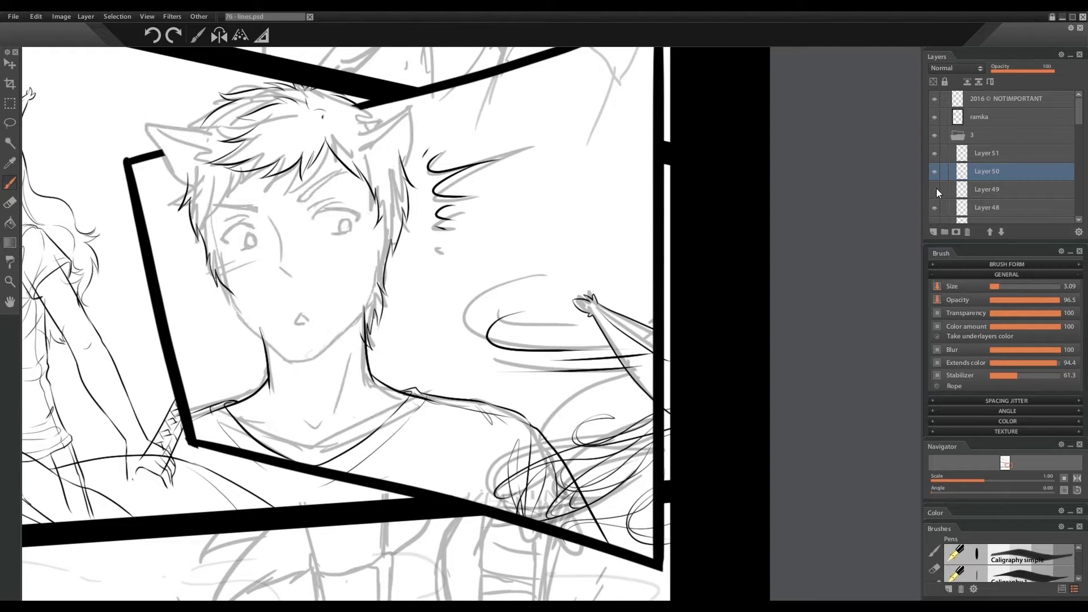
Select the layer in group 4 and ink the large left boot's outline, with tongue, toe cap, sole, sides and cuff
{"action": "scroll", "coordinate": [1002, 156], "scroll_direction": "down", "scroll_amount": 5}
{"action": "scroll", "coordinate": [940, 170], "scroll_direction": "up", "scroll_amount": 2}
{"action": "mouse_move", "coordinate": [983, 479]}
{"action": "left_mouse_down"}
{"action": "mouse_move", "coordinate": [975, 480]}
{"action": "mouse_move", "coordinate": [984, 480]}
{"action": "left_mouse_up"}
{"action": "scroll", "coordinate": [987, 140], "scroll_direction": "up", "scroll_amount": 6}
{"action": "left_click", "coordinate": [989, 153]}
{"action": "mouse_move", "coordinate": [500, 283]}
{"action": "left_mouse_down"}
{"action": "mouse_move", "coordinate": [405, 498]}
{"action": "mouse_move", "coordinate": [512, 515]}
{"action": "left_mouse_up"}
{"action": "left_click_drag", "start_coordinate": [420, 530], "coordinate": [493, 534]}
{"action": "left_click_drag", "start_coordinate": [465, 379], "coordinate": [438, 480]}
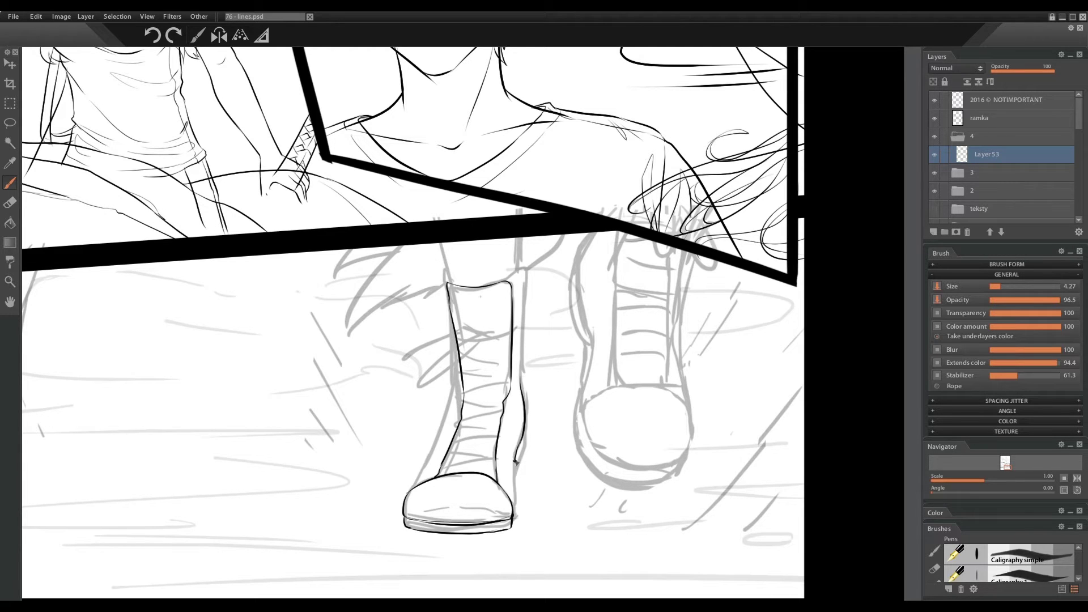
{"action": "left_click_drag", "start_coordinate": [453, 393], "coordinate": [443, 264]}
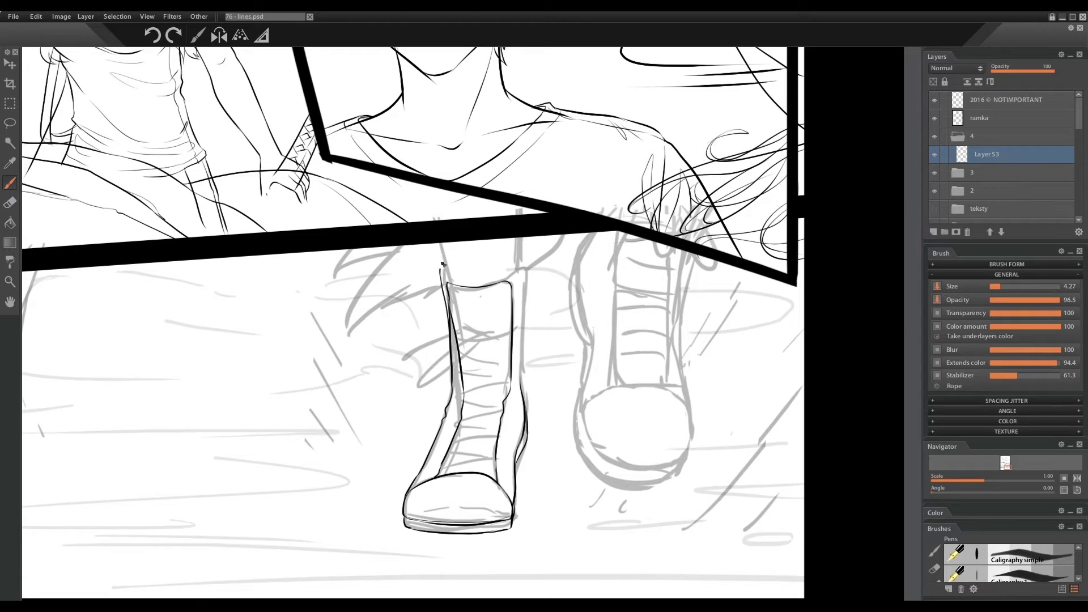
{"action": "left_click_drag", "start_coordinate": [528, 296], "coordinate": [526, 388]}
Ink the large right boot's outline, with rounded toe cap, lacing edges, shaft sides and sole
{"action": "left_click_drag", "start_coordinate": [581, 399], "coordinate": [670, 462]}
{"action": "left_click_drag", "start_coordinate": [583, 401], "coordinate": [687, 409]}
{"action": "left_click_drag", "start_coordinate": [619, 234], "coordinate": [613, 387]}
{"action": "left_click_drag", "start_coordinate": [673, 370], "coordinate": [674, 391]}
{"action": "left_click_drag", "start_coordinate": [579, 232], "coordinate": [584, 404]}
{"action": "left_click_drag", "start_coordinate": [681, 244], "coordinate": [686, 401]}
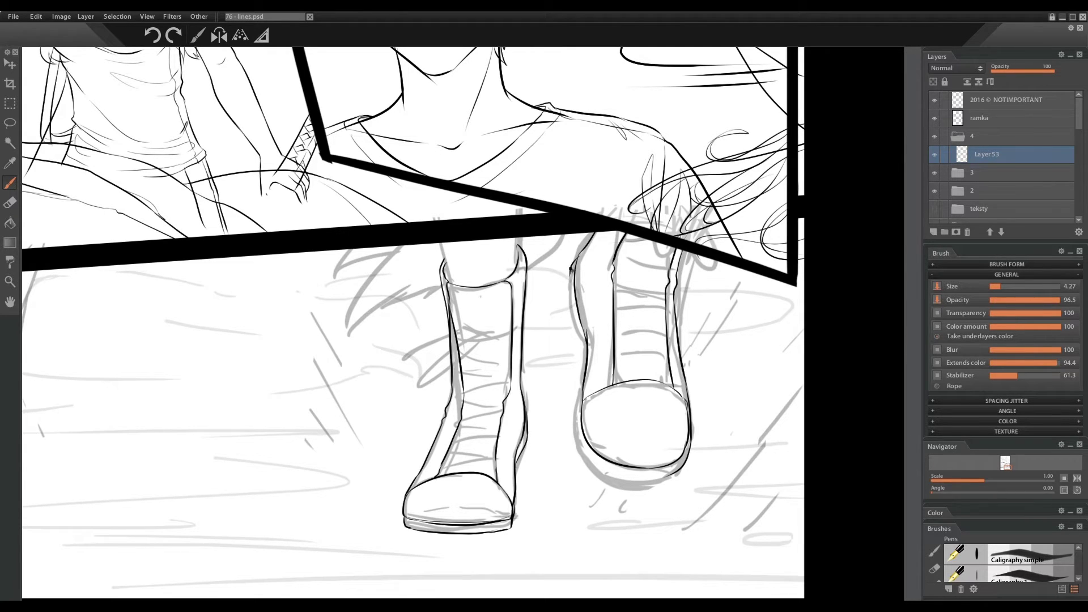
{"action": "mouse_move", "coordinate": [577, 403]}
{"action": "left_mouse_down"}
{"action": "mouse_move", "coordinate": [671, 482]}
{"action": "mouse_move", "coordinate": [694, 468]}
{"action": "left_mouse_up"}
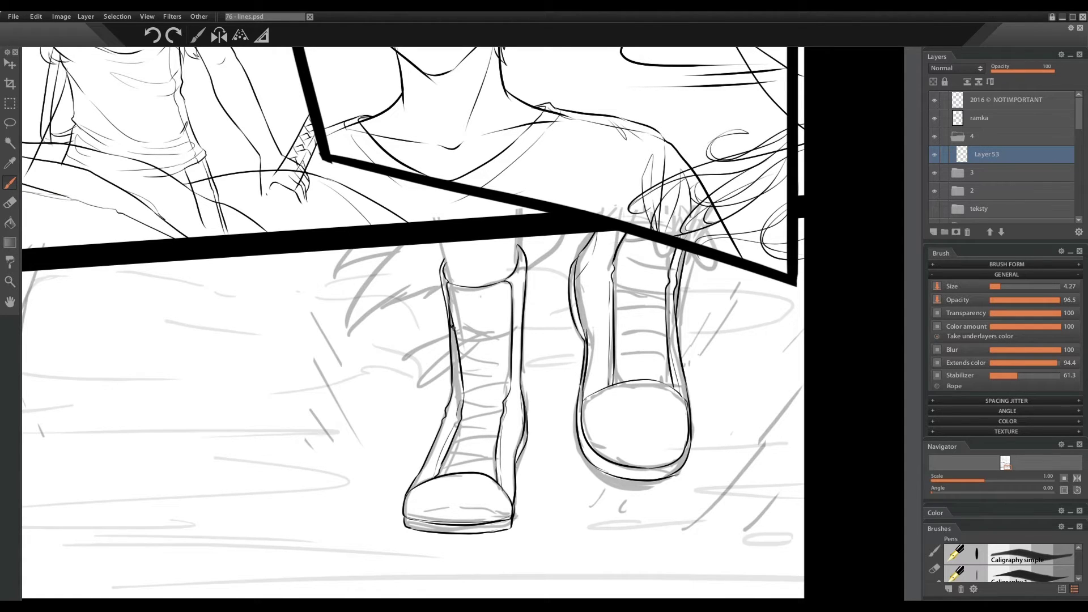
Add a new layer and ink the first set of slanted laces up the large right boot
{"action": "key", "text": "ctrl+shift+n"}
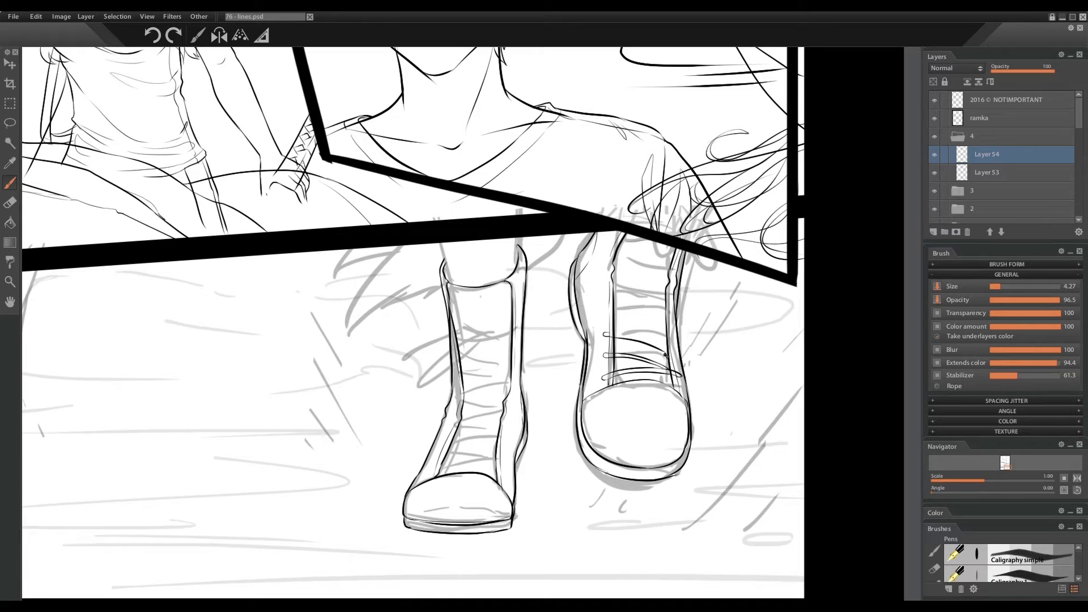
{"action": "left_click_drag", "start_coordinate": [603, 314], "coordinate": [666, 337]}
{"action": "left_click_drag", "start_coordinate": [603, 291], "coordinate": [667, 315]}
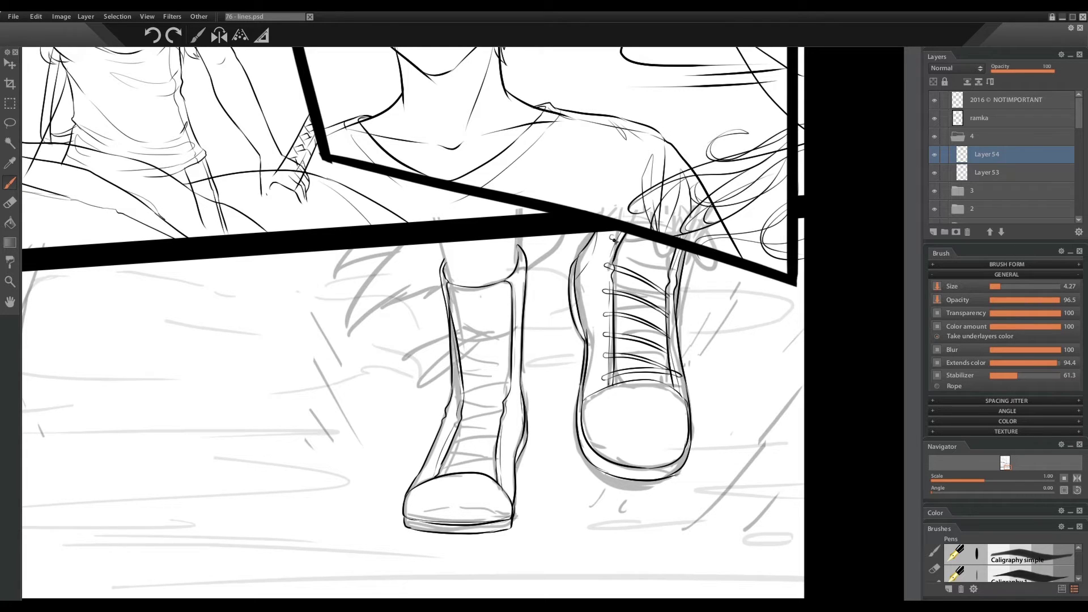
{"action": "left_click_drag", "start_coordinate": [613, 235], "coordinate": [656, 243]}
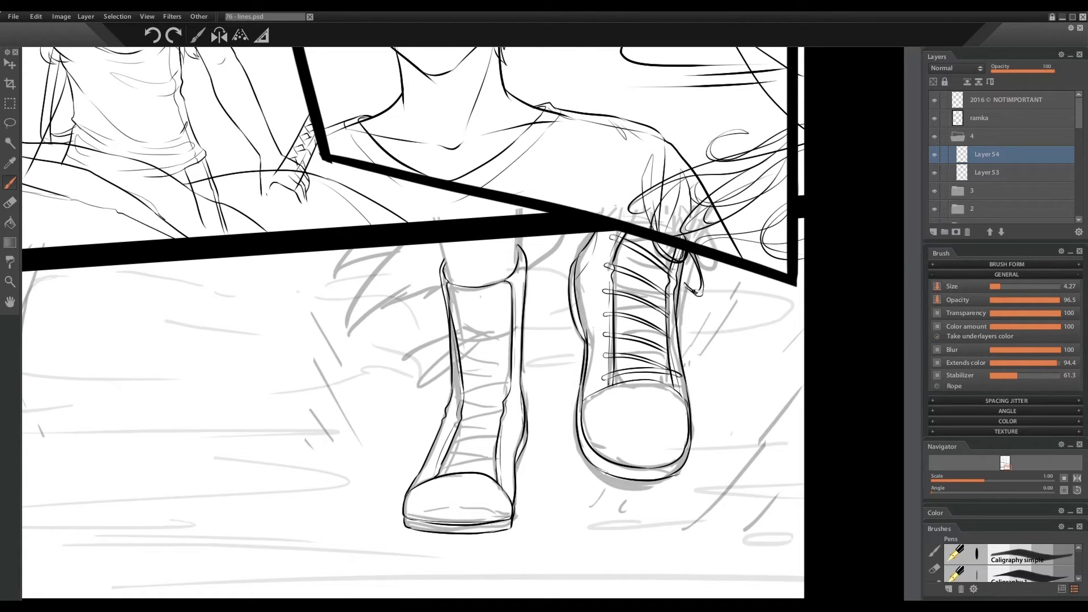
Ink the first set of slanted laces up the large left boot, ending with the wrap around its shaft
{"action": "mouse_move", "coordinate": [503, 478]}
{"action": "left_mouse_down"}
{"action": "mouse_move", "coordinate": [432, 465]}
{"action": "mouse_move", "coordinate": [501, 462]}
{"action": "left_mouse_up"}
{"action": "mouse_move", "coordinate": [447, 430]}
{"action": "left_mouse_down"}
{"action": "mouse_move", "coordinate": [503, 445]}
{"action": "mouse_move", "coordinate": [504, 430]}
{"action": "left_mouse_up"}
{"action": "left_click_drag", "start_coordinate": [455, 399], "coordinate": [506, 413]}
{"action": "left_click_drag", "start_coordinate": [455, 381], "coordinate": [509, 396]}
{"action": "left_click_drag", "start_coordinate": [459, 356], "coordinate": [509, 376]}
{"action": "mouse_move", "coordinate": [445, 328]}
{"action": "left_mouse_down"}
{"action": "mouse_move", "coordinate": [497, 344]}
{"action": "mouse_move", "coordinate": [523, 335]}
{"action": "left_mouse_up"}
Add a new layer and ink the crossing laces on the large right boot and the lace bows on both large boots
{"action": "key", "text": "ctrl+shift+n"}
{"action": "left_click_drag", "start_coordinate": [699, 278], "coordinate": [689, 234]}
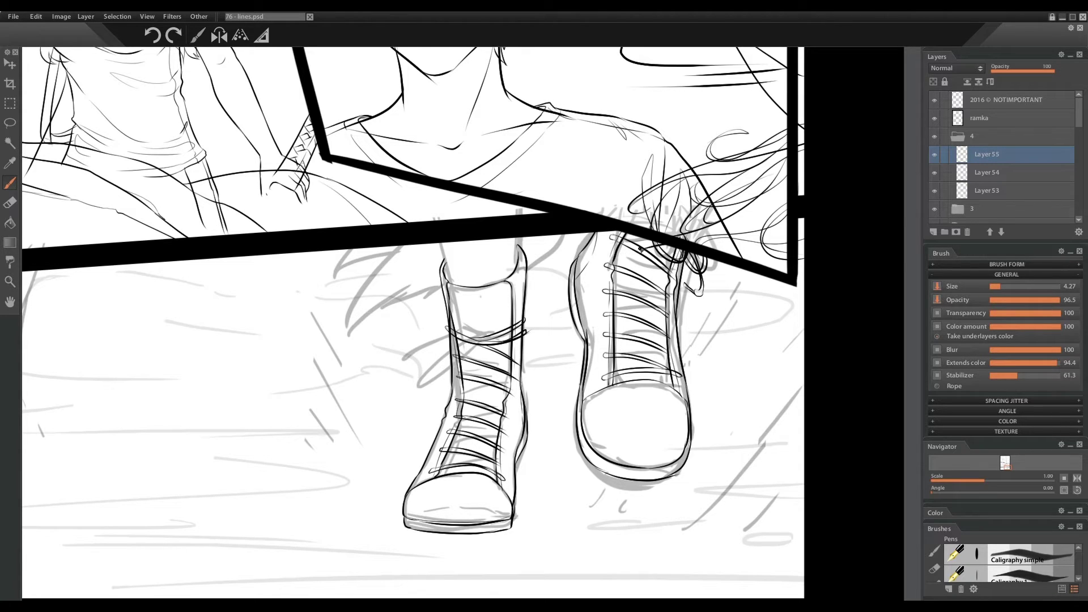
{"action": "mouse_move", "coordinate": [667, 316]}
{"action": "left_mouse_down"}
{"action": "mouse_move", "coordinate": [605, 336]}
{"action": "mouse_move", "coordinate": [672, 356]}
{"action": "mouse_move", "coordinate": [594, 376]}
{"action": "left_mouse_up"}
{"action": "mouse_move", "coordinate": [479, 339]}
{"action": "left_mouse_down"}
{"action": "mouse_move", "coordinate": [455, 366]}
{"action": "mouse_move", "coordinate": [480, 339]}
{"action": "mouse_move", "coordinate": [437, 346]}
{"action": "mouse_move", "coordinate": [475, 340]}
{"action": "mouse_move", "coordinate": [397, 381]}
{"action": "left_mouse_up"}
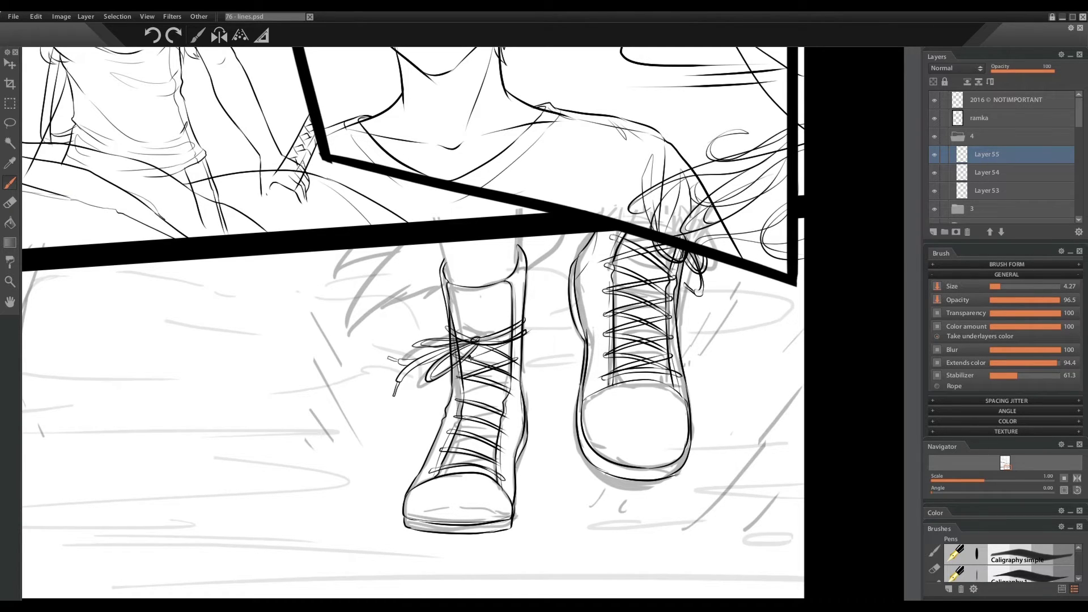
Ink the crossing laces down the large left boot to its toe cap
{"action": "mouse_move", "coordinate": [517, 374]}
{"action": "left_mouse_down"}
{"action": "mouse_move", "coordinate": [453, 398]}
{"action": "mouse_move", "coordinate": [518, 390]}
{"action": "left_mouse_up"}
{"action": "mouse_move", "coordinate": [519, 391]}
{"action": "left_mouse_down"}
{"action": "mouse_move", "coordinate": [451, 419]}
{"action": "mouse_move", "coordinate": [509, 437]}
{"action": "left_mouse_up"}
{"action": "mouse_move", "coordinate": [508, 431]}
{"action": "left_mouse_down"}
{"action": "mouse_move", "coordinate": [437, 454]}
{"action": "mouse_move", "coordinate": [433, 472]}
{"action": "left_mouse_up"}
{"action": "left_click_drag", "start_coordinate": [434, 471], "coordinate": [500, 465]}
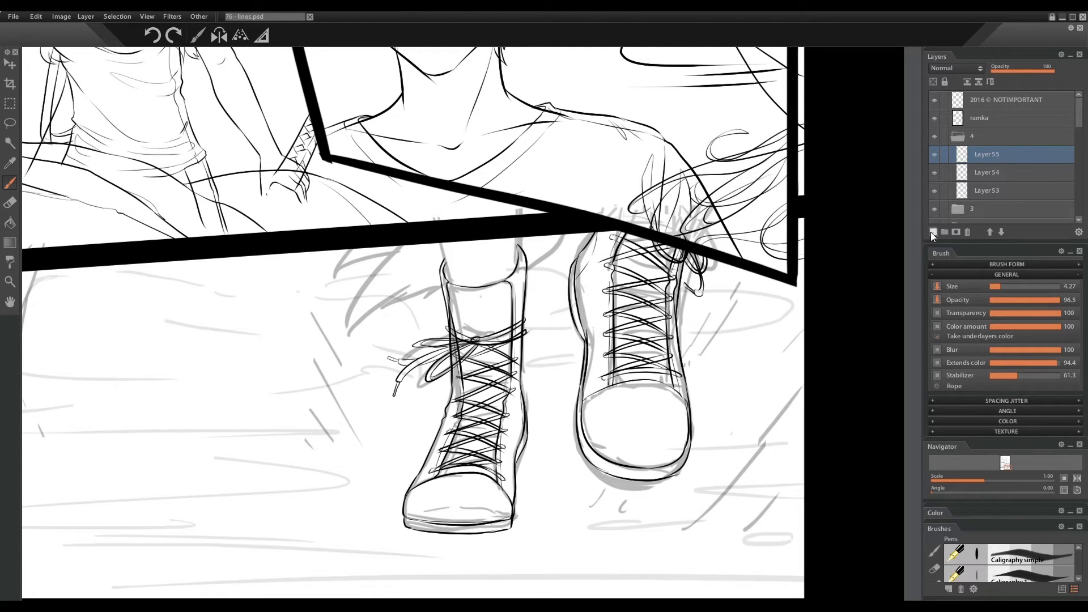
On a new layer, ink the leg edges above the large left boot and the lace eyelets on both large boots
{"action": "left_click_drag", "start_coordinate": [440, 238], "coordinate": [446, 292]}
{"action": "left_click_drag", "start_coordinate": [517, 237], "coordinate": [517, 282]}
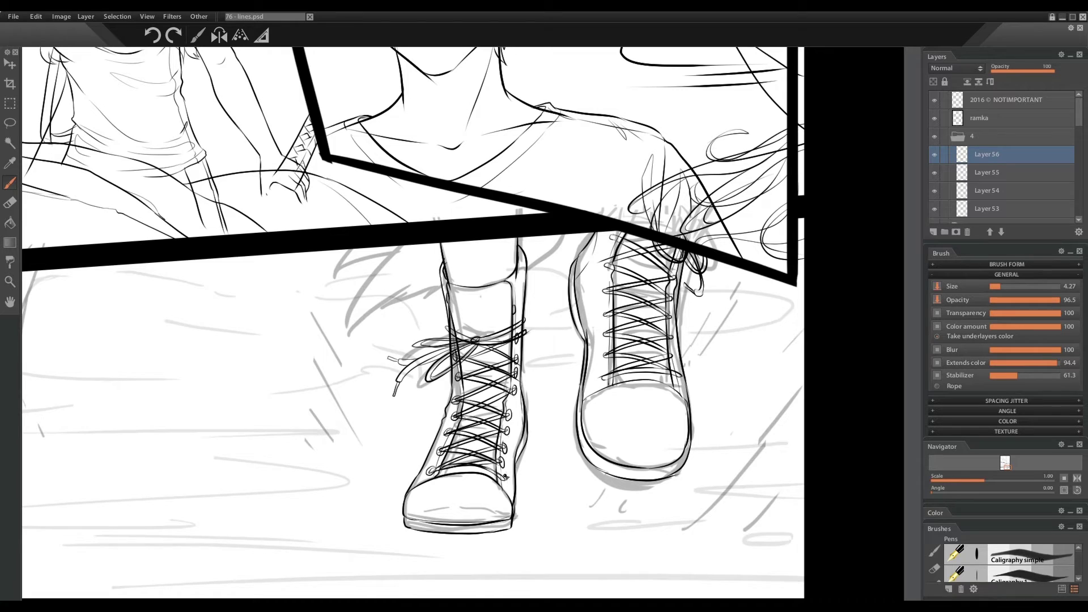
{"action": "left_click_drag", "start_coordinate": [672, 290], "coordinate": [673, 360]}
Ink the spiky fur-like tips hanging below the panel border beside the large left boot
{"action": "left_click_drag", "start_coordinate": [339, 247], "coordinate": [399, 323]}
{"action": "left_click_drag", "start_coordinate": [383, 276], "coordinate": [471, 306]}
{"action": "left_click_drag", "start_coordinate": [417, 283], "coordinate": [469, 298]}
{"action": "left_click_drag", "start_coordinate": [515, 235], "coordinate": [586, 273]}
Add a new layer and ink the diagonal motion lines and small splash marks around the two large boots
{"action": "key", "text": "ctrl+shift+n"}
{"action": "mouse_move", "coordinate": [233, 310]}
{"action": "left_mouse_down"}
{"action": "mouse_move", "coordinate": [185, 207]}
{"action": "mouse_move", "coordinate": [253, 204]}
{"action": "left_mouse_up"}
{"action": "left_click_drag", "start_coordinate": [736, 215], "coordinate": [776, 312]}
{"action": "left_click_drag", "start_coordinate": [340, 193], "coordinate": [408, 312]}
{"action": "left_click_drag", "start_coordinate": [334, 328], "coordinate": [419, 391]}
{"action": "left_click_drag", "start_coordinate": [564, 365], "coordinate": [584, 391]}
On new layers, ink the dust marks and diagonal motion lines around the smaller pair of feet
{"action": "key", "text": "ctrl+shift+n"}
{"action": "key", "text": "ctrl+shift+n"}
{"action": "mouse_move", "coordinate": [26, 340]}
{"action": "left_mouse_down"}
{"action": "mouse_move", "coordinate": [496, 339]}
{"action": "mouse_move", "coordinate": [558, 292]}
{"action": "left_mouse_up"}
{"action": "left_click_drag", "start_coordinate": [232, 238], "coordinate": [271, 252]}
{"action": "left_click_drag", "start_coordinate": [238, 315], "coordinate": [317, 357]}
Add a new layer and ink the gathered trouser leg and the outlines of the two smaller boots
{"action": "left_click", "coordinate": [932, 231]}
{"action": "left_click_drag", "start_coordinate": [444, 178], "coordinate": [433, 248]}
{"action": "left_click_drag", "start_coordinate": [426, 233], "coordinate": [456, 266]}
{"action": "left_click_drag", "start_coordinate": [493, 173], "coordinate": [456, 209]}
{"action": "left_click_drag", "start_coordinate": [521, 173], "coordinate": [500, 248]}
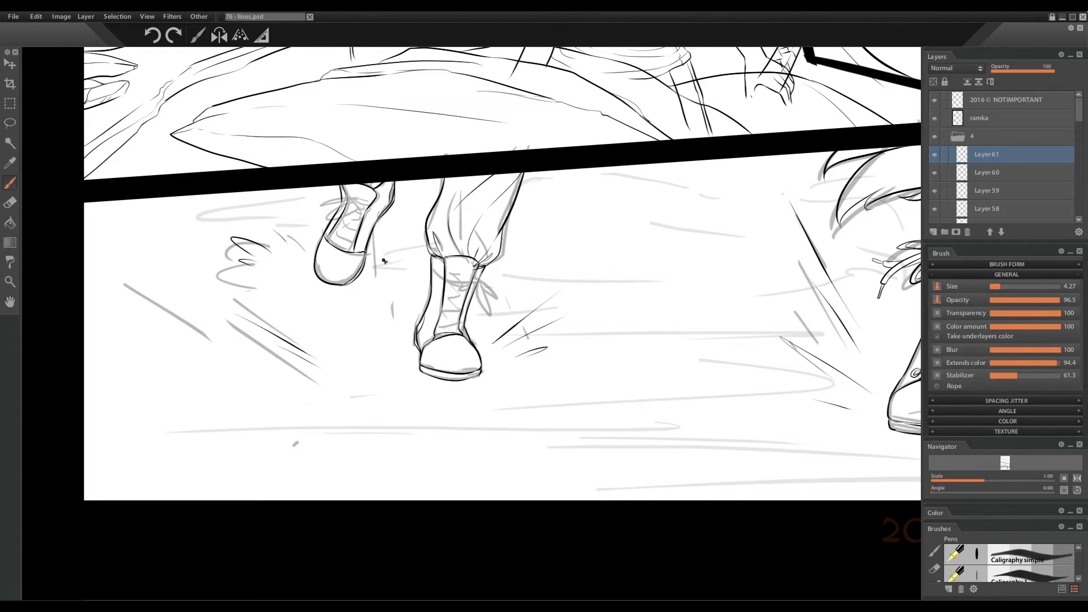
{"action": "left_click_drag", "start_coordinate": [355, 278], "coordinate": [318, 264]}
Add a new layer and ink the crossed laces and bows on the two smaller boots
{"action": "key", "text": "ctrl+shift+n"}
{"action": "left_click_drag", "start_coordinate": [432, 276], "coordinate": [491, 283]}
{"action": "left_click_drag", "start_coordinate": [323, 201], "coordinate": [354, 202]}
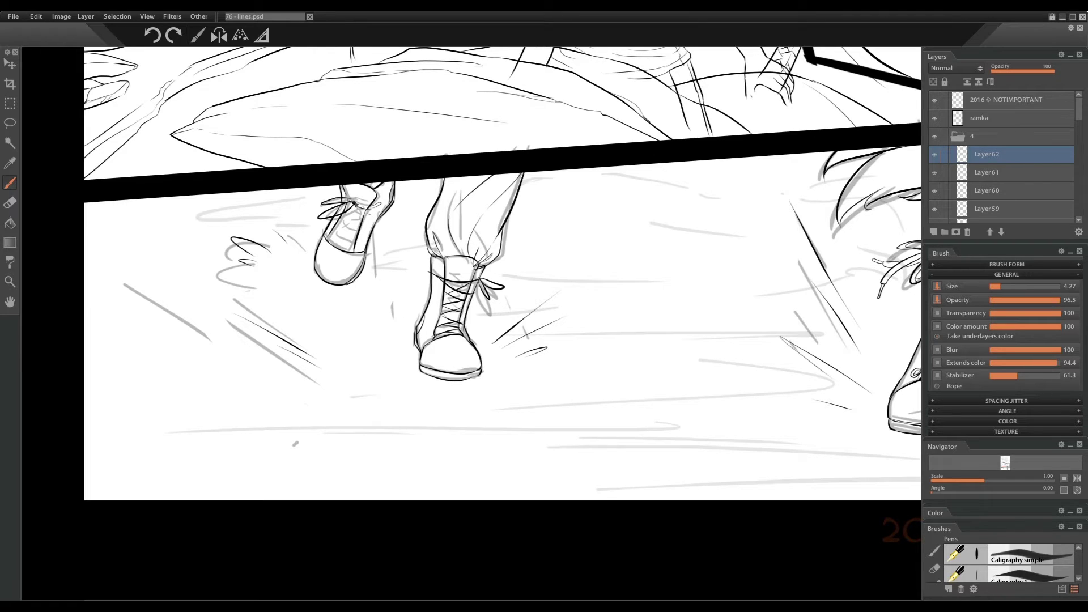
{"action": "left_click", "coordinate": [975, 480]}
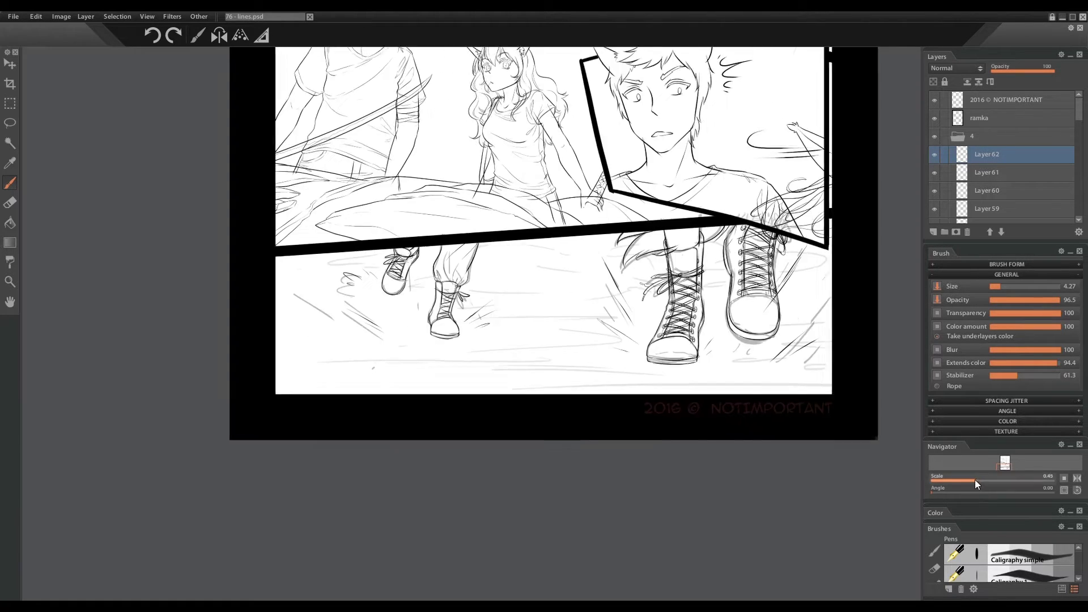
Add a new layer in folder 1 and ink the jawline and neck of the profile girl in the top panel
{"action": "key", "text": "ctrl+shift+n"}
{"action": "scroll", "coordinate": [1003, 156], "scroll_direction": "down", "scroll_amount": 5}
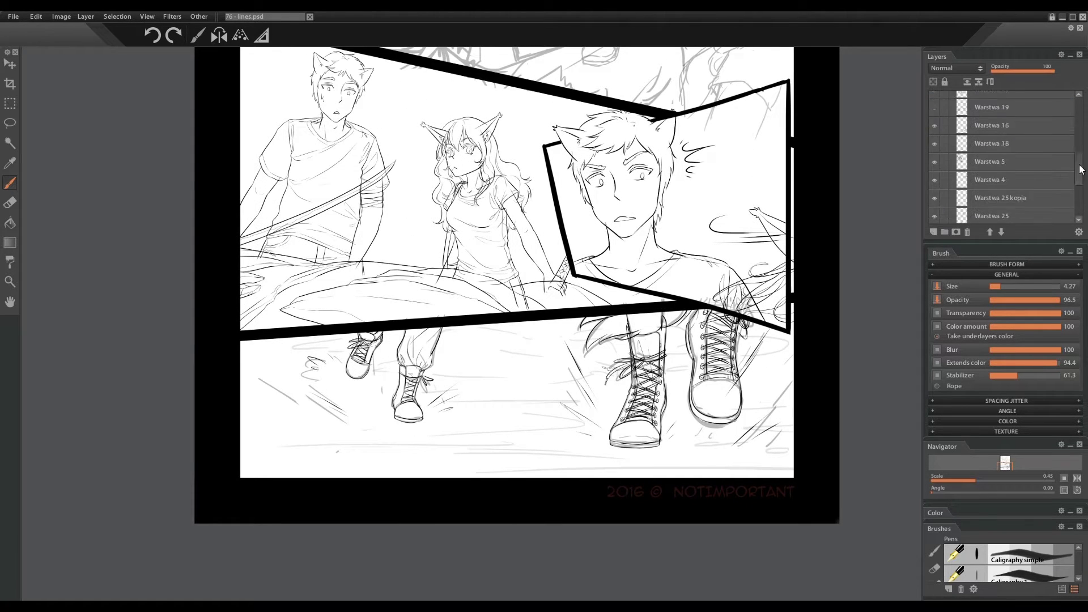
{"action": "scroll", "coordinate": [651, 150], "scroll_direction": "up", "scroll_amount": 3}
{"action": "scroll", "coordinate": [650, 151], "scroll_direction": "up", "scroll_amount": 3}
{"action": "scroll", "coordinate": [964, 184], "scroll_direction": "up", "scroll_amount": 5}
{"action": "left_click", "coordinate": [933, 232]}
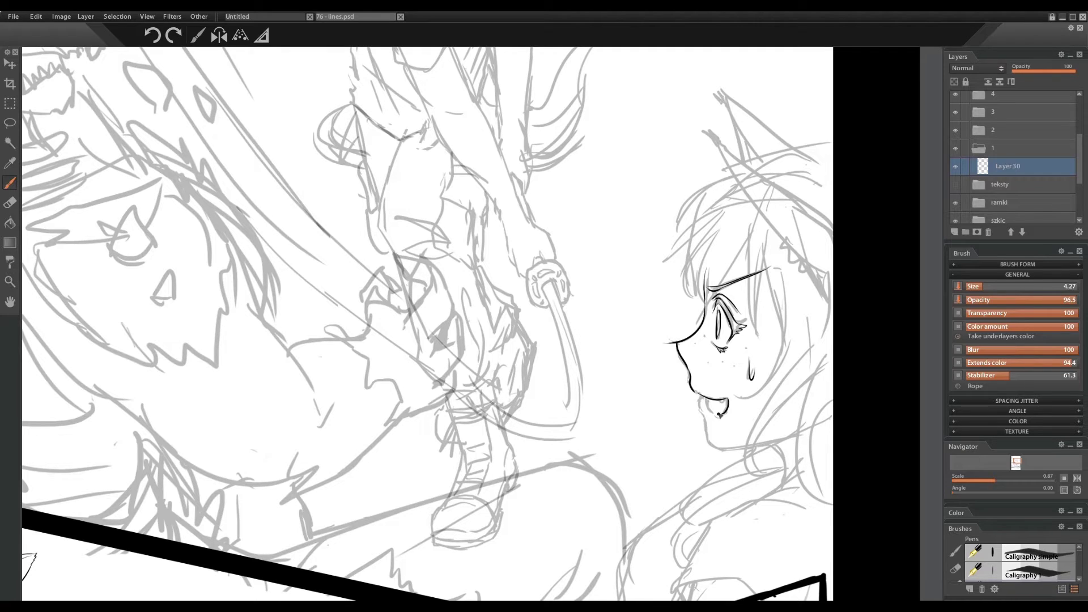
{"action": "left_click_drag", "start_coordinate": [708, 446], "coordinate": [857, 399]}
{"action": "mouse_move", "coordinate": [768, 442]}
{"action": "left_mouse_down"}
{"action": "mouse_move", "coordinate": [784, 499]}
{"action": "mouse_move", "coordinate": [680, 549]}
{"action": "left_mouse_up"}
Ink the profile girl's two long pointed ears with their tufted tips and inner fur
{"action": "left_click_drag", "start_coordinate": [640, 188], "coordinate": [721, 340]}
{"action": "mouse_move", "coordinate": [638, 196]}
{"action": "left_mouse_down"}
{"action": "mouse_move", "coordinate": [680, 283]}
{"action": "mouse_move", "coordinate": [749, 329]}
{"action": "left_mouse_up"}
{"action": "mouse_move", "coordinate": [573, 180]}
{"action": "left_mouse_down"}
{"action": "mouse_move", "coordinate": [614, 266]}
{"action": "mouse_move", "coordinate": [640, 247]}
{"action": "left_mouse_up"}
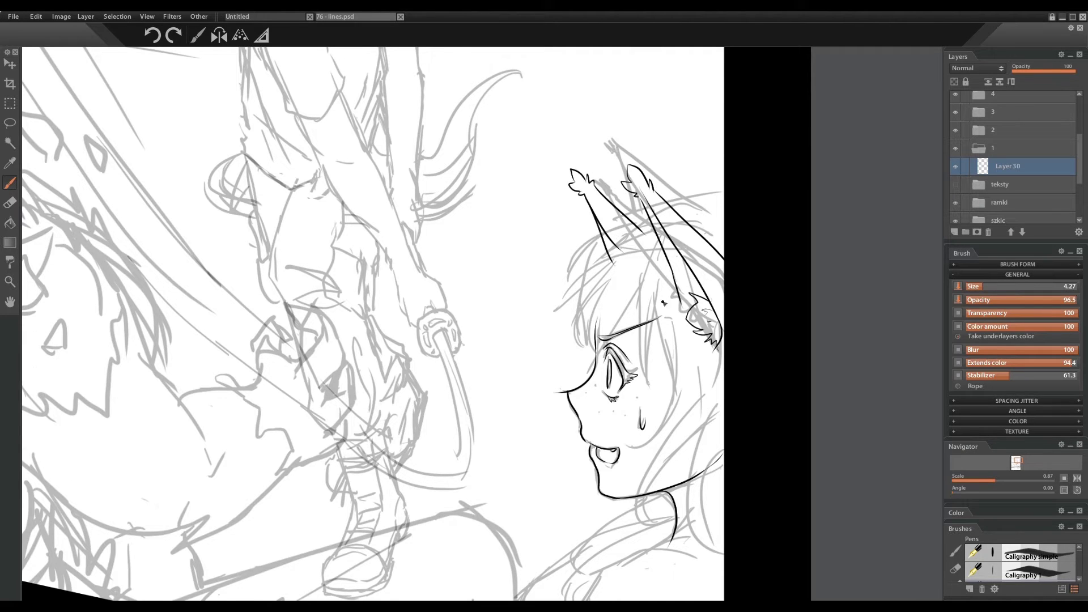
Add a new layer and ink the profile girl's shoulder, back line and short sleeve, removing the last stray stroke
{"action": "scroll", "coordinate": [623, 340], "scroll_direction": "down", "scroll_amount": 5}
{"action": "left_click_drag", "start_coordinate": [701, 422], "coordinate": [664, 527]}
{"action": "key", "text": "ctrl+shift+n"}
{"action": "left_click_drag", "start_coordinate": [573, 418], "coordinate": [706, 466]}
{"action": "left_click_drag", "start_coordinate": [686, 321], "coordinate": [575, 396]}
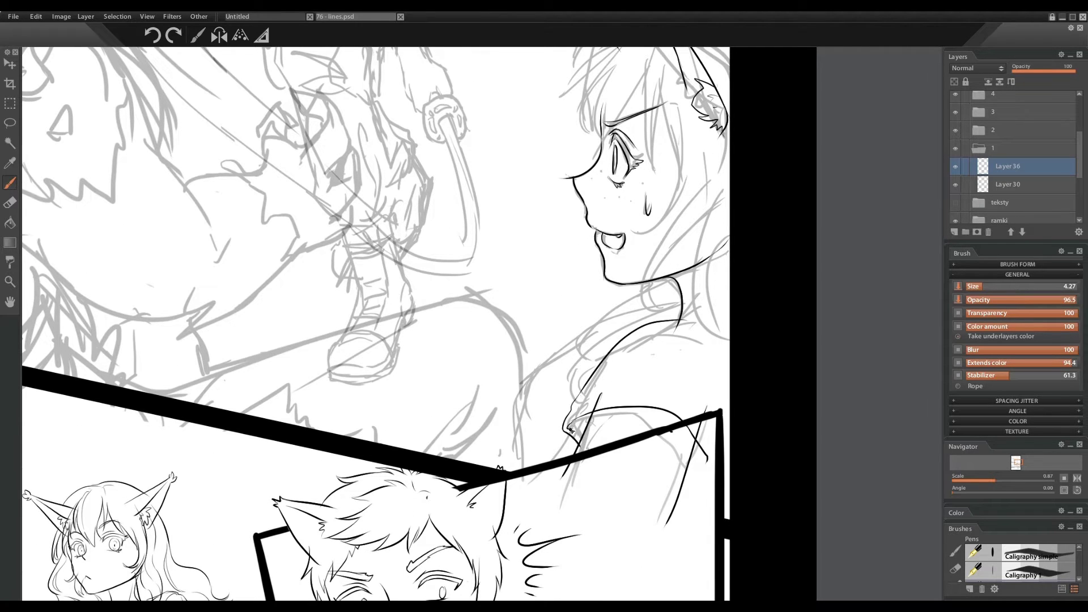
{"action": "left_click_drag", "start_coordinate": [679, 322], "coordinate": [723, 434]}
{"action": "mouse_move", "coordinate": [614, 347]}
{"action": "left_mouse_down"}
{"action": "mouse_move", "coordinate": [513, 470]}
{"action": "mouse_move", "coordinate": [498, 469]}
{"action": "left_mouse_up"}
{"action": "key", "text": "ctrl+z"}
On another new layer, ink the girl's crown outline and fringe strands, hiding the layer with her face and ear lines
{"action": "scroll", "coordinate": [652, 283], "scroll_direction": "up", "scroll_amount": 3}
{"action": "key", "text": "ctrl+shift+n"}
{"action": "mouse_move", "coordinate": [735, 129]}
{"action": "left_mouse_down"}
{"action": "mouse_move", "coordinate": [627, 153]}
{"action": "mouse_move", "coordinate": [559, 249]}
{"action": "left_mouse_up"}
{"action": "left_click_drag", "start_coordinate": [580, 181], "coordinate": [602, 272]}
{"action": "left_click_drag", "start_coordinate": [669, 169], "coordinate": [615, 267]}
{"action": "left_click", "coordinate": [955, 202]}
{"action": "left_click_drag", "start_coordinate": [652, 152], "coordinate": [609, 258]}
{"action": "mouse_move", "coordinate": [666, 193]}
{"action": "left_mouse_down"}
{"action": "mouse_move", "coordinate": [669, 309]}
{"action": "mouse_move", "coordinate": [651, 365]}
{"action": "left_mouse_up"}
Clean up the girl's side strand and ink the long locks falling beside her cheek and behind her neck
{"action": "key", "text": "e"}
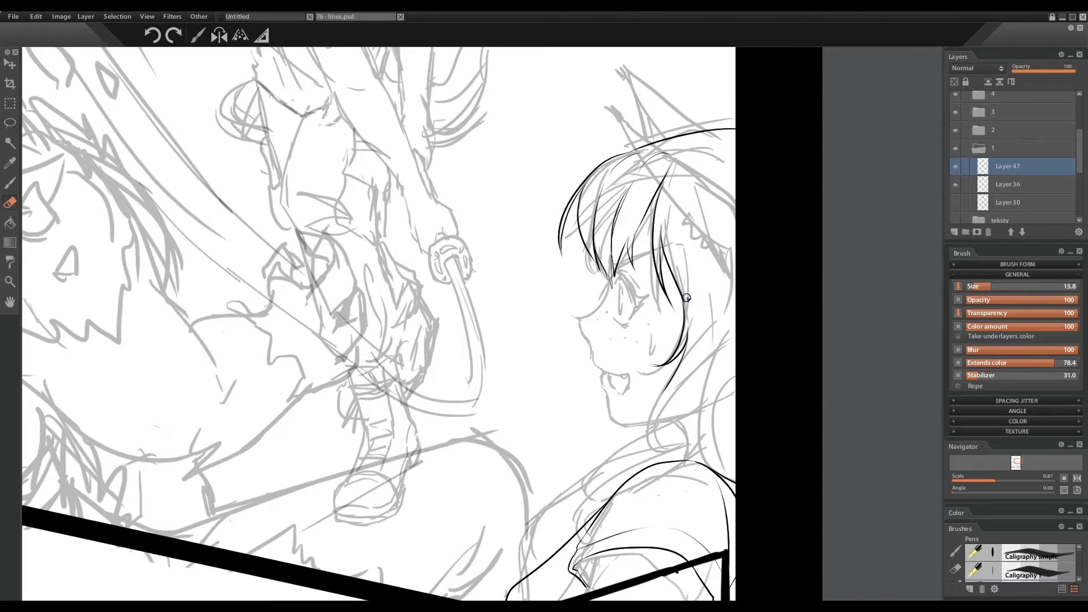
{"action": "key", "text": "b"}
{"action": "mouse_move", "coordinate": [698, 232]}
{"action": "left_mouse_down"}
{"action": "mouse_move", "coordinate": [686, 339]}
{"action": "mouse_move", "coordinate": [666, 391]}
{"action": "left_mouse_up"}
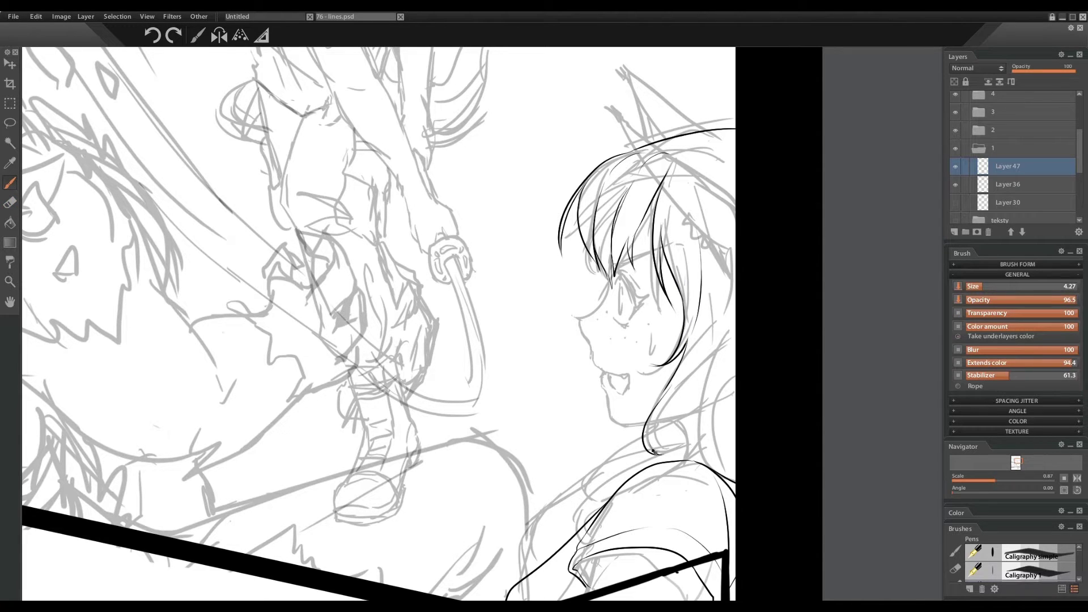
{"action": "left_click_drag", "start_coordinate": [734, 329], "coordinate": [660, 453]}
{"action": "mouse_move", "coordinate": [733, 376]}
{"action": "left_mouse_down"}
{"action": "mouse_move", "coordinate": [718, 467]}
{"action": "mouse_move", "coordinate": [699, 359]}
{"action": "left_mouse_up"}
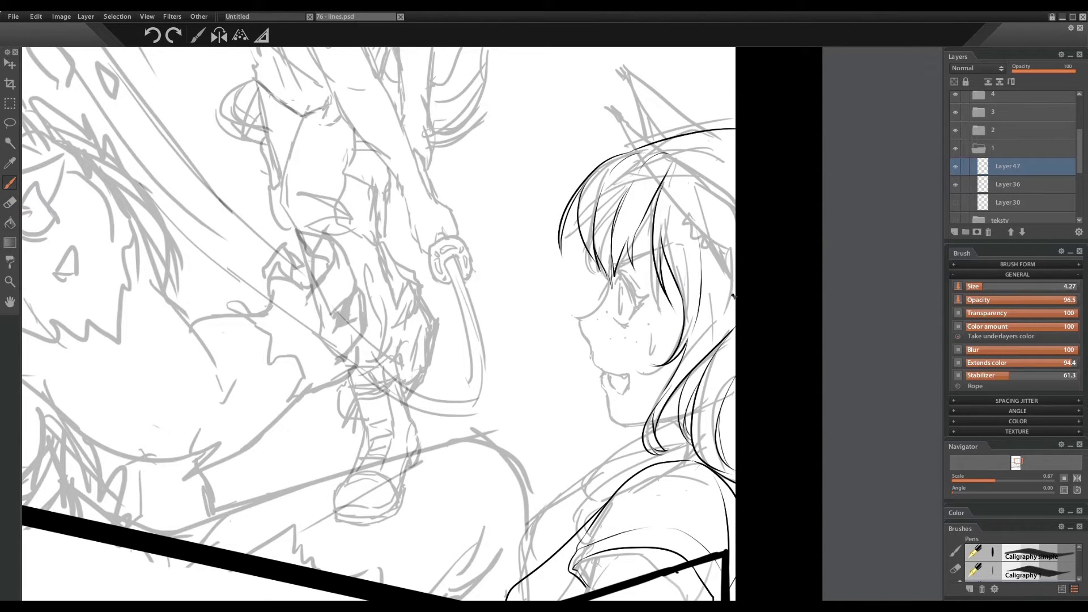
Add a new layer and ink the remaining hair locks falling over the girl's front shoulder
{"action": "key", "text": "ctrl+shift+n"}
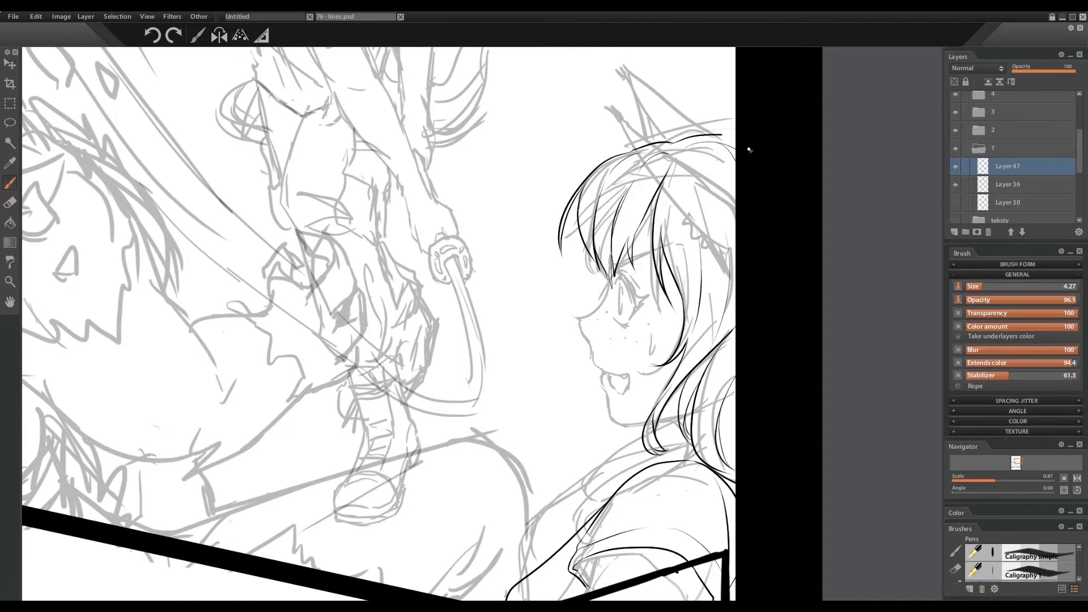
{"action": "left_click_drag", "start_coordinate": [629, 532], "coordinate": [661, 424]}
{"action": "left_click_drag", "start_coordinate": [754, 292], "coordinate": [608, 418]}
{"action": "left_click_drag", "start_coordinate": [630, 392], "coordinate": [629, 429]}
{"action": "left_click_drag", "start_coordinate": [680, 374], "coordinate": [573, 385]}
Add a new layer and ink the fighting boy's angry eyes, brows, nose and bared mouth
{"action": "key", "text": "ctrl+shift+n"}
{"action": "scroll", "coordinate": [567, 120], "scroll_direction": "down", "scroll_amount": 2}
{"action": "scroll", "coordinate": [566, 120], "scroll_direction": "up", "scroll_amount": 4}
{"action": "mouse_move", "coordinate": [469, 310]}
{"action": "left_mouse_down"}
{"action": "mouse_move", "coordinate": [513, 319]}
{"action": "mouse_move", "coordinate": [517, 271]}
{"action": "left_mouse_up"}
{"action": "left_click_drag", "start_coordinate": [476, 329], "coordinate": [505, 326]}
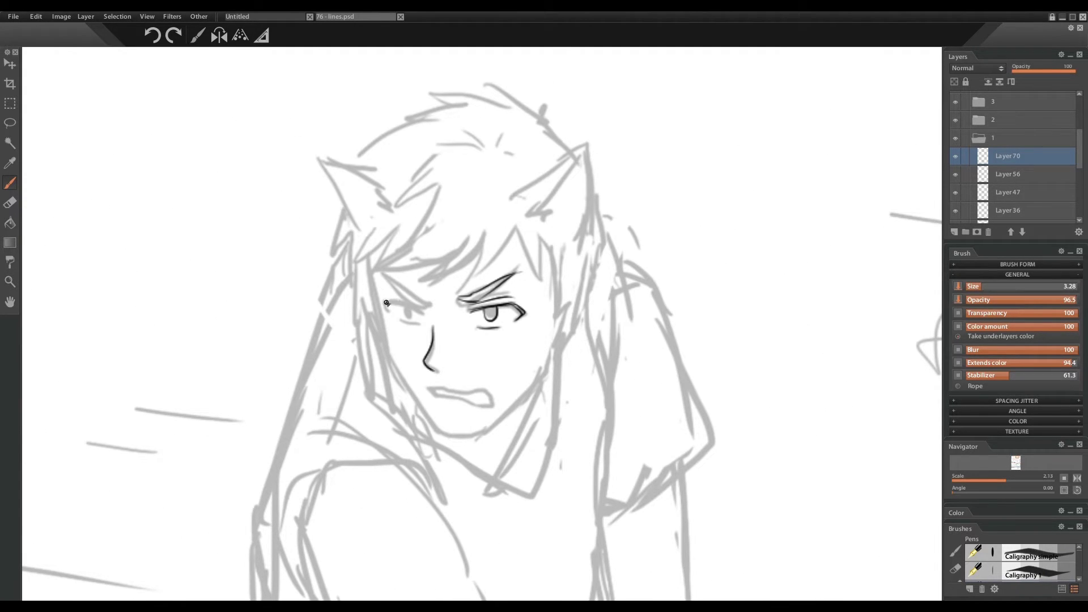
{"action": "left_click_drag", "start_coordinate": [388, 275], "coordinate": [431, 304]}
{"action": "key", "text": "ctrl+z"}
{"action": "left_click_drag", "start_coordinate": [429, 389], "coordinate": [478, 405]}
Ink the boy's two animal ears with tufted tips and inner fur, redoing the strokes that miss the sketch
{"action": "mouse_move", "coordinate": [511, 188]}
{"action": "left_mouse_down"}
{"action": "mouse_move", "coordinate": [566, 269]}
{"action": "mouse_move", "coordinate": [545, 218]}
{"action": "left_mouse_up"}
{"action": "left_click_drag", "start_coordinate": [311, 149], "coordinate": [411, 180]}
{"action": "mouse_move", "coordinate": [329, 161]}
{"action": "left_mouse_down"}
{"action": "mouse_move", "coordinate": [383, 215]}
{"action": "mouse_move", "coordinate": [356, 251]}
{"action": "left_mouse_up"}
{"action": "left_click_drag", "start_coordinate": [371, 209], "coordinate": [384, 215]}
{"action": "key", "text": "ctrl+z"}
{"action": "left_click_drag", "start_coordinate": [338, 159], "coordinate": [397, 196]}
{"action": "key", "text": "ctrl+z"}
{"action": "left_click_drag", "start_coordinate": [587, 147], "coordinate": [496, 193]}
{"action": "left_click_drag", "start_coordinate": [580, 155], "coordinate": [532, 205]}
Ink both edges of the boy's forward arm down to the hand gripping the sword
{"action": "left_click_drag", "start_coordinate": [311, 121], "coordinate": [473, 364]}
{"action": "mouse_move", "coordinate": [535, 283]}
{"action": "left_mouse_down"}
{"action": "mouse_move", "coordinate": [575, 408]}
{"action": "mouse_move", "coordinate": [612, 431]}
{"action": "left_mouse_up"}
{"action": "left_click_drag", "start_coordinate": [617, 371], "coordinate": [656, 388]}
{"action": "left_click_drag", "start_coordinate": [609, 292], "coordinate": [656, 334]}
{"action": "mouse_move", "coordinate": [488, 187]}
{"action": "left_mouse_down"}
{"action": "mouse_move", "coordinate": [606, 467]}
{"action": "mouse_move", "coordinate": [637, 510]}
{"action": "left_mouse_up"}
{"action": "key", "text": "ctrl+z"}
{"action": "mouse_move", "coordinate": [448, 170]}
{"action": "left_mouse_down"}
{"action": "mouse_move", "coordinate": [558, 410]}
{"action": "mouse_move", "coordinate": [584, 386]}
{"action": "left_mouse_up"}
Ink the outlines of the boy's far arm and its lowered hand, redoing the misplaced strokes
{"action": "mouse_move", "coordinate": [635, 113]}
{"action": "left_mouse_down"}
{"action": "mouse_move", "coordinate": [604, 389]}
{"action": "mouse_move", "coordinate": [619, 284]}
{"action": "mouse_move", "coordinate": [700, 168]}
{"action": "mouse_move", "coordinate": [683, 465]}
{"action": "mouse_move", "coordinate": [672, 274]}
{"action": "left_mouse_up"}
{"action": "left_click_drag", "start_coordinate": [693, 333], "coordinate": [731, 414]}
{"action": "left_click_drag", "start_coordinate": [730, 306], "coordinate": [745, 414]}
{"action": "left_click_drag", "start_coordinate": [737, 278], "coordinate": [748, 351]}
{"action": "key", "text": "ctrl+z"}
{"action": "left_click_drag", "start_coordinate": [731, 249], "coordinate": [739, 292]}
{"action": "key", "text": "ctrl+z"}
{"action": "left_click_drag", "start_coordinate": [731, 224], "coordinate": [747, 331]}
{"action": "left_click_drag", "start_coordinate": [748, 294], "coordinate": [740, 402]}
Ink the boy's jawline and chin and adjust the inked line of his open mouth
{"action": "scroll", "coordinate": [741, 274], "scroll_direction": "down", "scroll_amount": 5}
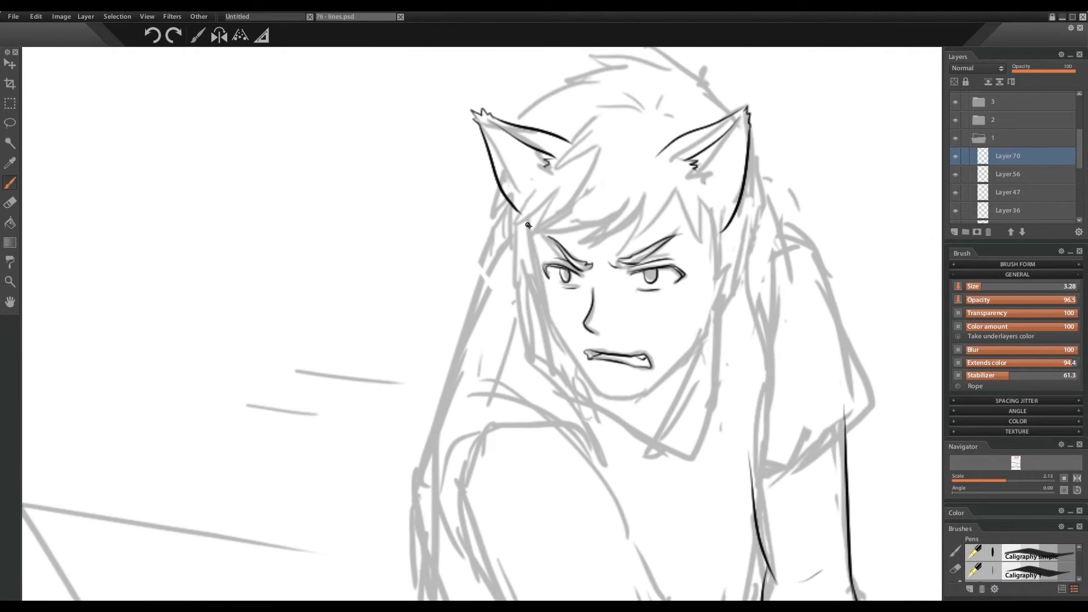
{"action": "mouse_move", "coordinate": [525, 220]}
{"action": "left_mouse_down"}
{"action": "mouse_move", "coordinate": [558, 340]}
{"action": "mouse_move", "coordinate": [629, 400]}
{"action": "mouse_move", "coordinate": [702, 330]}
{"action": "mouse_move", "coordinate": [717, 277]}
{"action": "left_mouse_up"}
{"action": "mouse_move", "coordinate": [648, 405]}
{"action": "left_mouse_down"}
{"action": "mouse_move", "coordinate": [636, 389]}
{"action": "mouse_move", "coordinate": [600, 391]}
{"action": "mouse_move", "coordinate": [588, 369]}
{"action": "mouse_move", "coordinate": [629, 403]}
{"action": "mouse_move", "coordinate": [651, 387]}
{"action": "left_mouse_up"}
{"action": "key", "text": "ctrl+z"}
{"action": "key", "text": "e"}
{"action": "left_click_drag", "start_coordinate": [589, 358], "coordinate": [651, 362]}
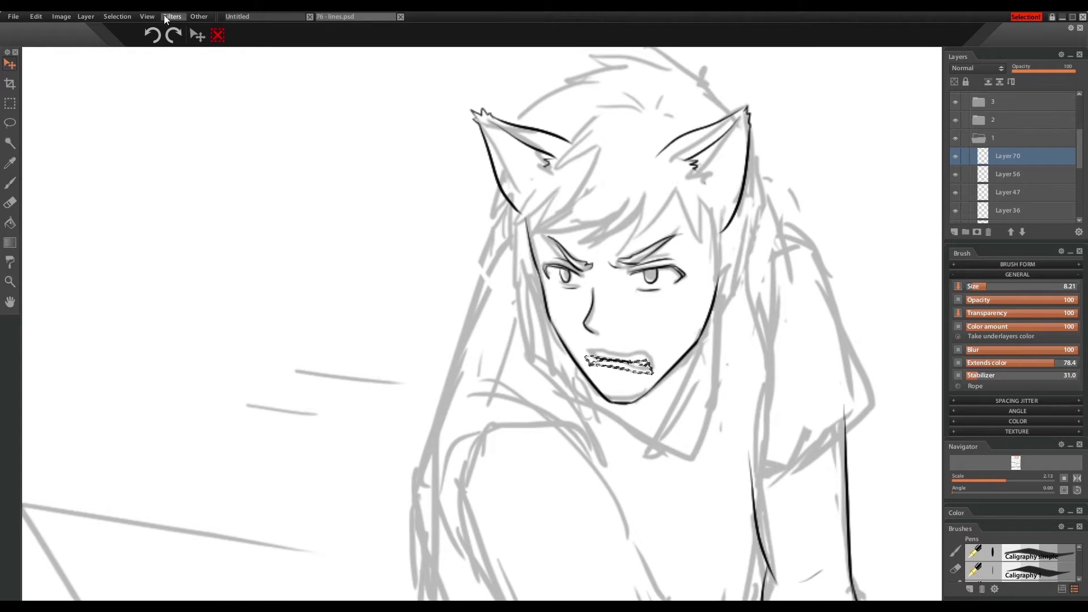
Add a new layer and ink the boy's fringe, side hair and spiky crown outline around the ears
{"action": "left_click_drag", "start_coordinate": [544, 227], "coordinate": [473, 276]}
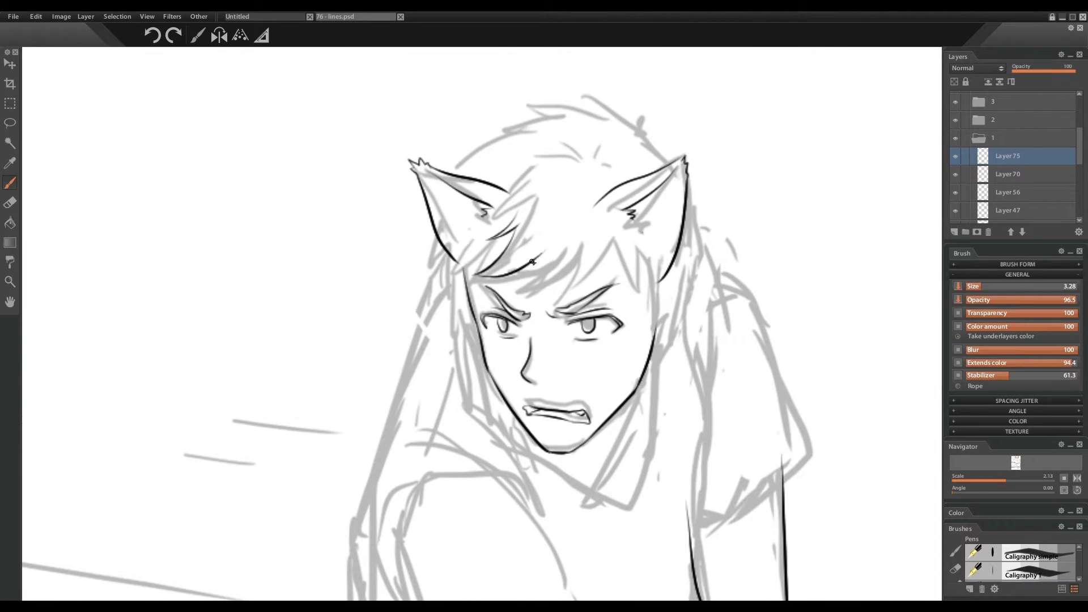
{"action": "left_click_drag", "start_coordinate": [566, 247], "coordinate": [504, 295]}
{"action": "left_click_drag", "start_coordinate": [623, 229], "coordinate": [558, 295]}
{"action": "left_click_drag", "start_coordinate": [606, 258], "coordinate": [652, 346]}
{"action": "left_click_drag", "start_coordinate": [683, 207], "coordinate": [700, 326]}
{"action": "left_click_drag", "start_coordinate": [677, 311], "coordinate": [631, 391]}
{"action": "left_click_drag", "start_coordinate": [462, 229], "coordinate": [452, 289]}
{"action": "mouse_move", "coordinate": [453, 271]}
{"action": "left_mouse_down"}
{"action": "mouse_move", "coordinate": [474, 360]}
{"action": "mouse_move", "coordinate": [481, 315]}
{"action": "left_mouse_up"}
{"action": "left_click_drag", "start_coordinate": [471, 337], "coordinate": [491, 368]}
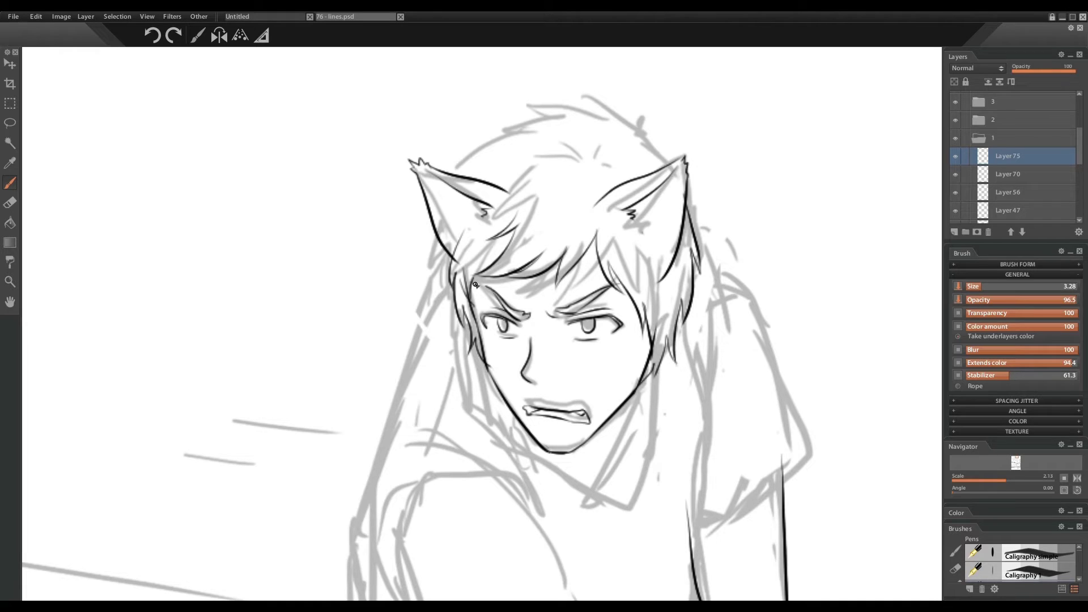
{"action": "mouse_move", "coordinate": [460, 166]}
{"action": "left_mouse_down"}
{"action": "mouse_move", "coordinate": [583, 107]}
{"action": "mouse_move", "coordinate": [677, 170]}
{"action": "left_mouse_up"}
{"action": "mouse_move", "coordinate": [575, 133]}
{"action": "left_mouse_down"}
{"action": "mouse_move", "coordinate": [595, 157]}
{"action": "mouse_move", "coordinate": [513, 218]}
{"action": "left_mouse_up"}
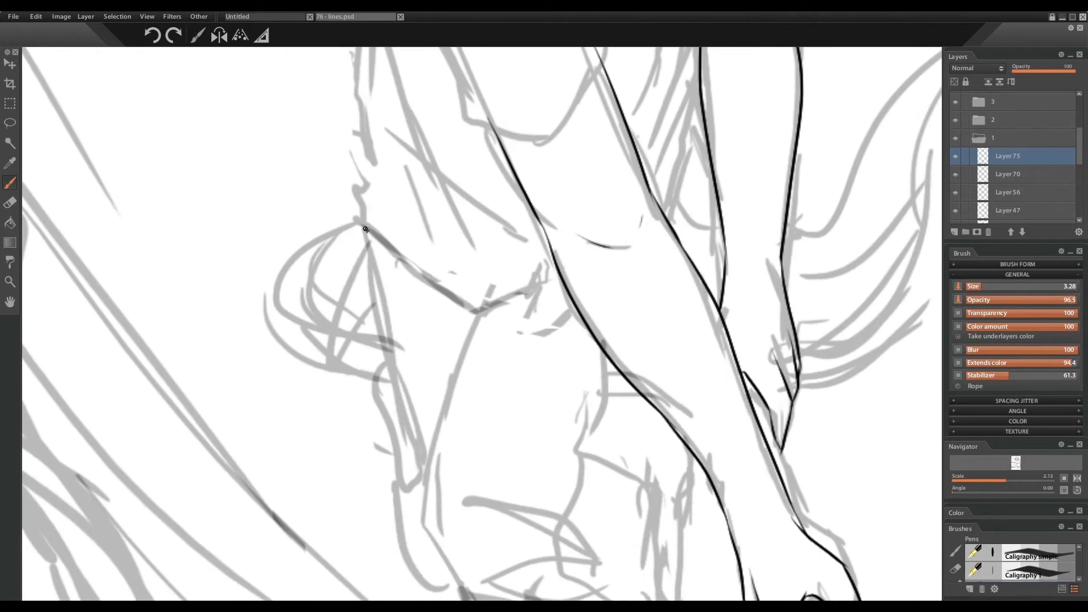
Ink the boy's furry tail, with the pointed tip on one side and the curved fur on the other
{"action": "left_click_drag", "start_coordinate": [340, 233], "coordinate": [389, 383]}
{"action": "mouse_move", "coordinate": [368, 327]}
{"action": "left_mouse_down"}
{"action": "mouse_move", "coordinate": [558, 179]}
{"action": "mouse_move", "coordinate": [498, 239]}
{"action": "left_mouse_up"}
{"action": "left_click_drag", "start_coordinate": [498, 238], "coordinate": [606, 197]}
{"action": "left_click_drag", "start_coordinate": [577, 199], "coordinate": [530, 297]}
{"action": "mouse_move", "coordinate": [549, 258]}
{"action": "left_mouse_down"}
{"action": "mouse_move", "coordinate": [479, 479]}
{"action": "mouse_move", "coordinate": [362, 507]}
{"action": "left_mouse_up"}
{"action": "left_click_drag", "start_coordinate": [524, 321], "coordinate": [457, 405]}
{"action": "left_click_drag", "start_coordinate": [484, 292], "coordinate": [360, 396]}
{"action": "left_click_drag", "start_coordinate": [498, 238], "coordinate": [515, 214]}
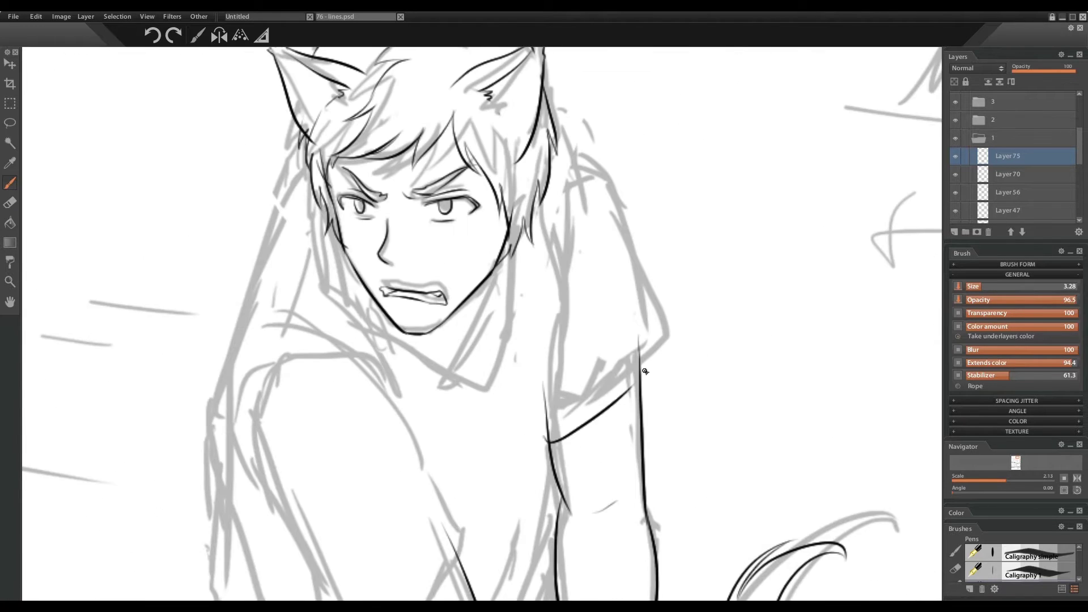
Ink the cuff and bands on the boy's far upper arm and the outline and hem of his near sleeve
{"action": "left_click_drag", "start_coordinate": [536, 377], "coordinate": [640, 347]}
{"action": "left_click_drag", "start_coordinate": [581, 424], "coordinate": [651, 391]}
{"action": "mouse_move", "coordinate": [329, 222]}
{"action": "left_mouse_down"}
{"action": "mouse_move", "coordinate": [485, 369]}
{"action": "mouse_move", "coordinate": [508, 222]}
{"action": "left_mouse_up"}
{"action": "left_click_drag", "start_coordinate": [499, 414], "coordinate": [442, 518]}
{"action": "left_click_drag", "start_coordinate": [522, 445], "coordinate": [485, 492]}
{"action": "mouse_move", "coordinate": [323, 218]}
{"action": "left_mouse_down"}
{"action": "mouse_move", "coordinate": [324, 286]}
{"action": "mouse_move", "coordinate": [524, 206]}
{"action": "left_mouse_up"}
{"action": "mouse_move", "coordinate": [288, 356]}
{"action": "left_mouse_down"}
{"action": "mouse_move", "coordinate": [347, 220]}
{"action": "mouse_move", "coordinate": [510, 384]}
{"action": "mouse_move", "coordinate": [455, 504]}
{"action": "left_mouse_up"}
{"action": "mouse_move", "coordinate": [331, 233]}
{"action": "left_mouse_down"}
{"action": "mouse_move", "coordinate": [335, 461]}
{"action": "mouse_move", "coordinate": [453, 478]}
{"action": "left_mouse_up"}
{"action": "left_click_drag", "start_coordinate": [453, 479], "coordinate": [524, 400]}
Ink the boy's shirt neckline, the shoulder folds and the outline of his back on a new layer
{"action": "left_click_drag", "start_coordinate": [321, 276], "coordinate": [434, 390]}
{"action": "left_click_drag", "start_coordinate": [448, 356], "coordinate": [530, 422]}
{"action": "left_click_drag", "start_coordinate": [355, 391], "coordinate": [363, 462]}
{"action": "left_click_drag", "start_coordinate": [332, 244], "coordinate": [347, 227]}
{"action": "mouse_move", "coordinate": [407, 201]}
{"action": "left_mouse_down"}
{"action": "mouse_move", "coordinate": [363, 188]}
{"action": "mouse_move", "coordinate": [340, 317]}
{"action": "left_mouse_up"}
{"action": "left_click_drag", "start_coordinate": [331, 407], "coordinate": [397, 144]}
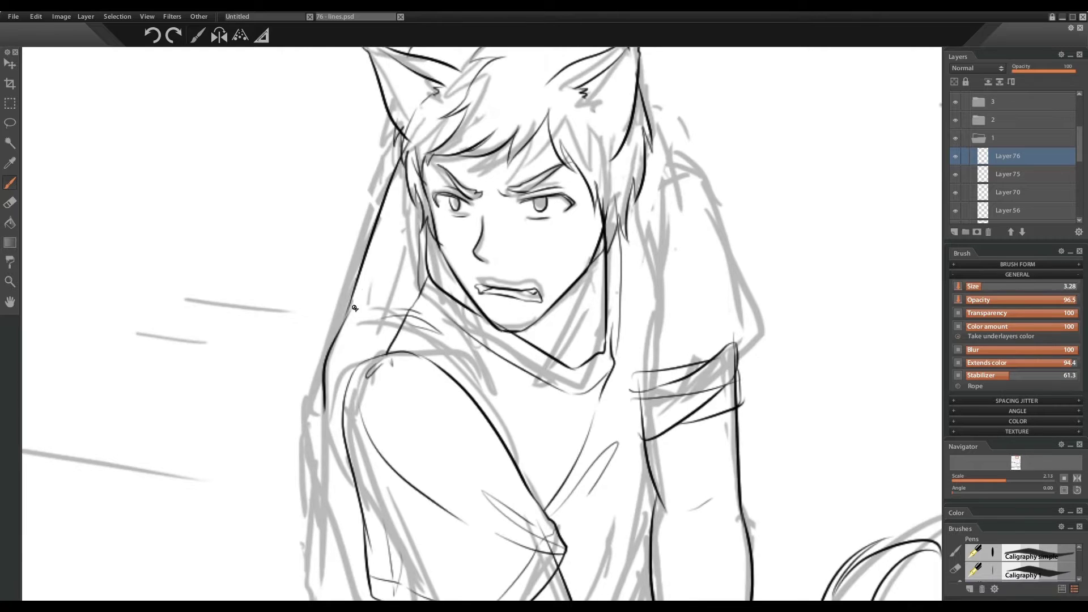
{"action": "left_click_drag", "start_coordinate": [340, 331], "coordinate": [376, 271]}
{"action": "left_click_drag", "start_coordinate": [391, 258], "coordinate": [439, 187]}
Ink the front and back edges of the boy's shirt and its hem at the waist
{"action": "mouse_move", "coordinate": [584, 125]}
{"action": "left_mouse_down"}
{"action": "mouse_move", "coordinate": [550, 340]}
{"action": "mouse_move", "coordinate": [571, 420]}
{"action": "left_mouse_up"}
{"action": "left_click_drag", "start_coordinate": [617, 111], "coordinate": [548, 325]}
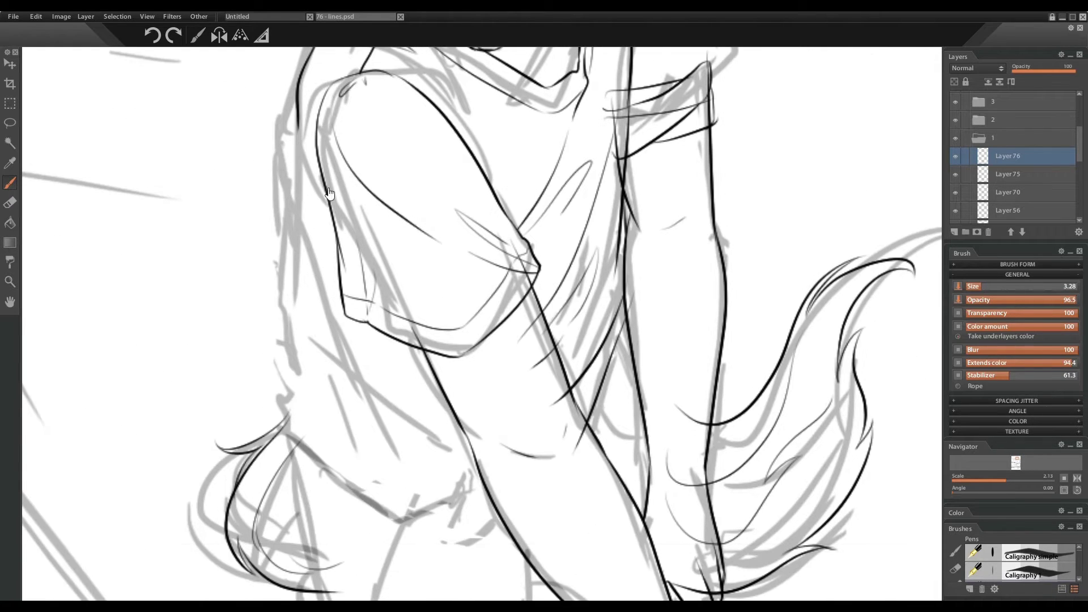
{"action": "left_click_drag", "start_coordinate": [294, 203], "coordinate": [319, 227]}
{"action": "left_click_drag", "start_coordinate": [319, 228], "coordinate": [356, 301]}
{"action": "mouse_move", "coordinate": [311, 410]}
{"action": "left_mouse_down"}
{"action": "mouse_move", "coordinate": [320, 122]}
{"action": "mouse_move", "coordinate": [422, 64]}
{"action": "mouse_move", "coordinate": [463, 509]}
{"action": "mouse_move", "coordinate": [635, 465]}
{"action": "left_mouse_up"}
{"action": "left_click_drag", "start_coordinate": [456, 510], "coordinate": [632, 434]}
Ink the fold lines across the boy's shirt and the outline of his far sleeve
{"action": "left_click_drag", "start_coordinate": [454, 363], "coordinate": [484, 410]}
{"action": "left_click_drag", "start_coordinate": [499, 512], "coordinate": [500, 560]}
{"action": "left_click_drag", "start_coordinate": [456, 470], "coordinate": [629, 445]}
{"action": "left_click_drag", "start_coordinate": [515, 450], "coordinate": [510, 317]}
{"action": "left_click_drag", "start_coordinate": [617, 369], "coordinate": [580, 405]}
{"action": "left_click_drag", "start_coordinate": [532, 196], "coordinate": [544, 431]}
{"action": "mouse_move", "coordinate": [479, 328]}
{"action": "left_mouse_down"}
{"action": "mouse_move", "coordinate": [477, 177]}
{"action": "mouse_move", "coordinate": [444, 277]}
{"action": "left_mouse_up"}
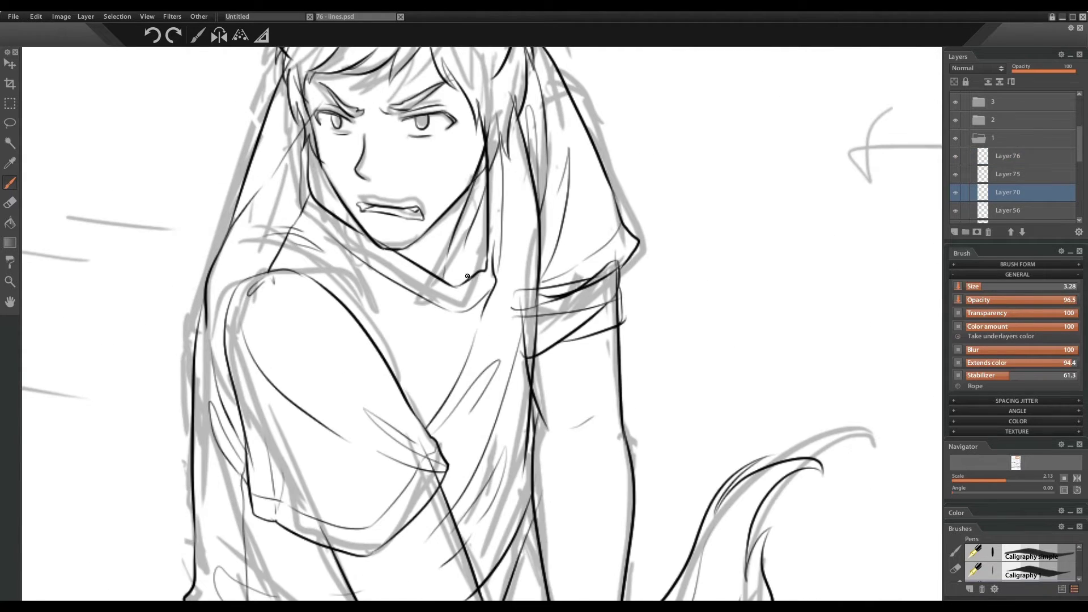
Add a new layer and ink the boy's thigh outline and the flap of his cargo pocket
{"action": "left_click", "coordinate": [954, 232]}
{"action": "left_click_drag", "start_coordinate": [510, 453], "coordinate": [510, 142]}
{"action": "left_click_drag", "start_coordinate": [325, 176], "coordinate": [357, 473]}
{"action": "mouse_move", "coordinate": [453, 218]}
{"action": "left_mouse_down"}
{"action": "mouse_move", "coordinate": [532, 241]}
{"action": "mouse_move", "coordinate": [573, 325]}
{"action": "left_mouse_up"}
{"action": "left_click_drag", "start_coordinate": [471, 236], "coordinate": [516, 297]}
{"action": "left_click_drag", "start_coordinate": [547, 280], "coordinate": [577, 315]}
{"action": "left_click_drag", "start_coordinate": [488, 246], "coordinate": [493, 311]}
Ink the cargo pocket's body, the folds at the knee and the small pocket on the back of the leg
{"action": "left_click_drag", "start_coordinate": [434, 377], "coordinate": [546, 411]}
{"action": "left_click_drag", "start_coordinate": [544, 326], "coordinate": [546, 402]}
{"action": "left_click_drag", "start_coordinate": [450, 300], "coordinate": [442, 419]}
{"action": "left_click_drag", "start_coordinate": [485, 311], "coordinate": [482, 433]}
{"action": "left_click_drag", "start_coordinate": [326, 346], "coordinate": [449, 393]}
{"action": "left_click_drag", "start_coordinate": [342, 405], "coordinate": [447, 434]}
{"action": "mouse_move", "coordinate": [547, 253]}
{"action": "left_mouse_down"}
{"action": "mouse_move", "coordinate": [569, 333]}
{"action": "mouse_move", "coordinate": [555, 443]}
{"action": "left_mouse_up"}
{"action": "left_click_drag", "start_coordinate": [332, 187], "coordinate": [306, 266]}
{"action": "left_click_drag", "start_coordinate": [306, 266], "coordinate": [331, 437]}
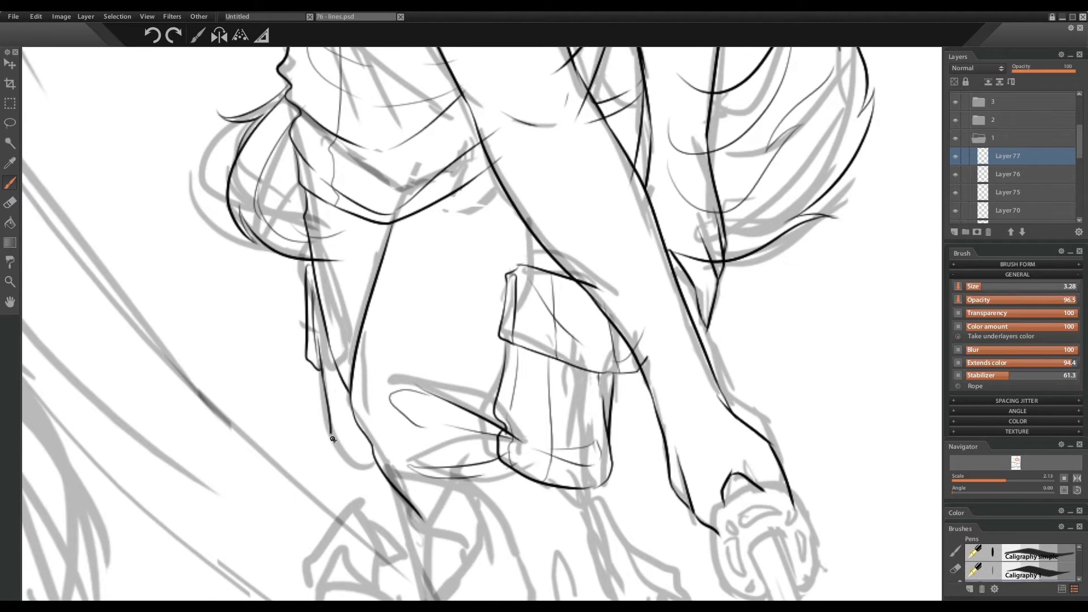
Ink the boy's lower trouser leg with its long folds and the gathered cuff above the boot
{"action": "left_click_drag", "start_coordinate": [317, 305], "coordinate": [357, 431]}
{"action": "left_click_drag", "start_coordinate": [509, 396], "coordinate": [388, 189]}
{"action": "left_click_drag", "start_coordinate": [337, 317], "coordinate": [465, 391]}
{"action": "left_click_drag", "start_coordinate": [510, 340], "coordinate": [503, 249]}
{"action": "left_click_drag", "start_coordinate": [326, 254], "coordinate": [371, 413]}
{"action": "left_click_drag", "start_coordinate": [388, 306], "coordinate": [487, 408]}
{"action": "left_click_drag", "start_coordinate": [391, 335], "coordinate": [493, 470]}
{"action": "left_click_drag", "start_coordinate": [385, 428], "coordinate": [447, 462]}
{"action": "mouse_move", "coordinate": [431, 79]}
{"action": "left_mouse_down"}
{"action": "mouse_move", "coordinate": [480, 209]}
{"action": "mouse_move", "coordinate": [462, 442]}
{"action": "left_mouse_up"}
Ink the boy's near boot shaft on Layer 76, with its front opening, top edge, back contour and heel
{"action": "left_click", "coordinate": [1007, 174]}
{"action": "left_click_drag", "start_coordinate": [371, 216], "coordinate": [407, 329]}
{"action": "left_click_drag", "start_coordinate": [475, 368], "coordinate": [450, 462]}
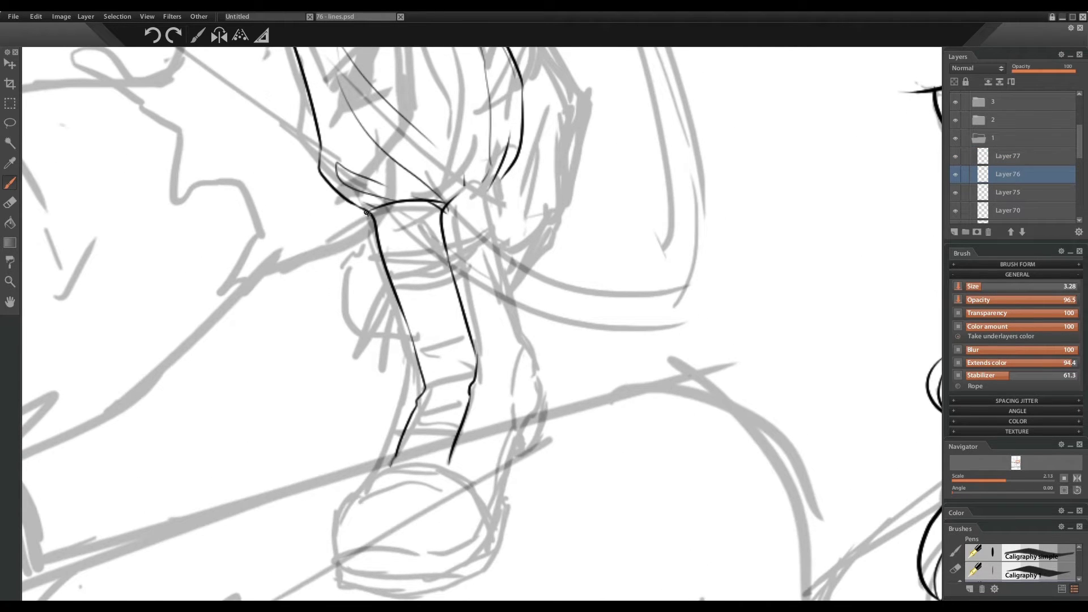
{"action": "left_click_drag", "start_coordinate": [408, 329], "coordinate": [391, 465]}
{"action": "left_click_drag", "start_coordinate": [355, 207], "coordinate": [343, 506]}
{"action": "left_click_drag", "start_coordinate": [447, 206], "coordinate": [498, 179]}
{"action": "mouse_move", "coordinate": [498, 187]}
{"action": "left_mouse_down"}
{"action": "mouse_move", "coordinate": [545, 424]}
{"action": "mouse_move", "coordinate": [518, 456]}
{"action": "left_mouse_up"}
{"action": "left_click_drag", "start_coordinate": [524, 351], "coordinate": [536, 431]}
{"action": "left_click_drag", "start_coordinate": [516, 448], "coordinate": [498, 518]}
Ink the near boot's rounded toe cap and sole, the tongue edge and the seam details along the shaft
{"action": "left_click_drag", "start_coordinate": [360, 485], "coordinate": [488, 535]}
{"action": "mouse_move", "coordinate": [346, 496]}
{"action": "left_mouse_down"}
{"action": "mouse_move", "coordinate": [336, 553]}
{"action": "mouse_move", "coordinate": [430, 569]}
{"action": "left_mouse_up"}
{"action": "left_click_drag", "start_coordinate": [374, 424], "coordinate": [504, 439]}
{"action": "left_click_drag", "start_coordinate": [541, 377], "coordinate": [498, 439]}
{"action": "left_click_drag", "start_coordinate": [371, 405], "coordinate": [504, 412]}
{"action": "left_click_drag", "start_coordinate": [567, 277], "coordinate": [524, 385]}
{"action": "left_click_drag", "start_coordinate": [431, 255], "coordinate": [425, 400]}
{"action": "left_click_drag", "start_coordinate": [494, 272], "coordinate": [487, 498]}
{"action": "left_click_drag", "start_coordinate": [404, 482], "coordinate": [462, 493]}
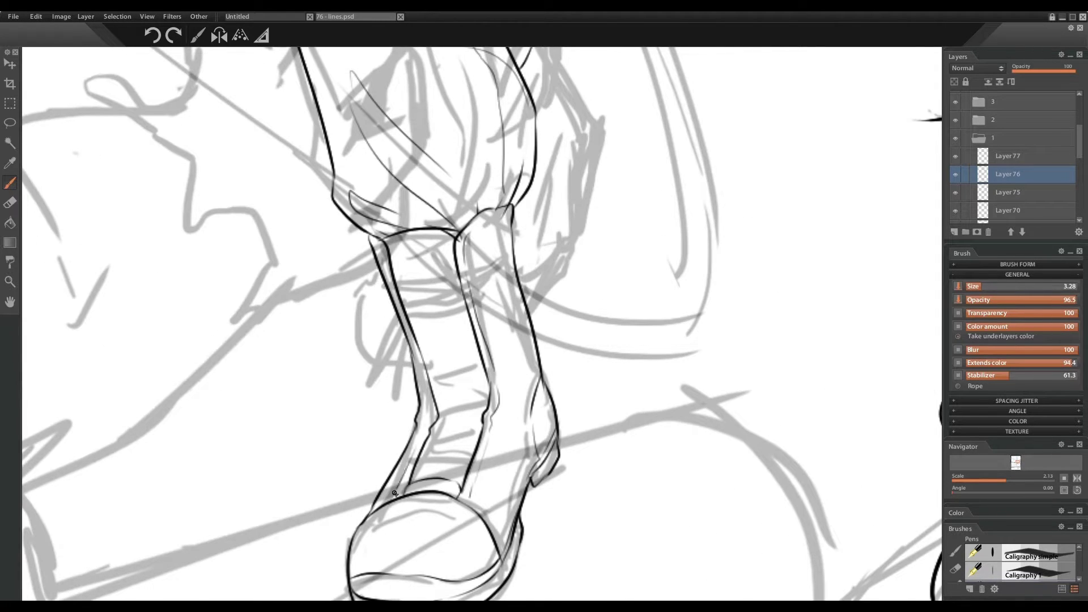
{"action": "left_click_drag", "start_coordinate": [436, 231], "coordinate": [433, 397]}
{"action": "left_click_drag", "start_coordinate": [436, 561], "coordinate": [487, 572]}
{"action": "left_click_drag", "start_coordinate": [435, 533], "coordinate": [491, 552]}
Ink the far boot's toe behind the near leg and the back contour and heel of the far leg
{"action": "left_click_drag", "start_coordinate": [445, 448], "coordinate": [409, 492]}
{"action": "left_click_drag", "start_coordinate": [374, 436], "coordinate": [358, 502]}
{"action": "mouse_move", "coordinate": [360, 499]}
{"action": "left_mouse_down"}
{"action": "mouse_move", "coordinate": [414, 517]}
{"action": "mouse_move", "coordinate": [390, 498]}
{"action": "left_mouse_up"}
{"action": "left_click_drag", "start_coordinate": [360, 503], "coordinate": [413, 539]}
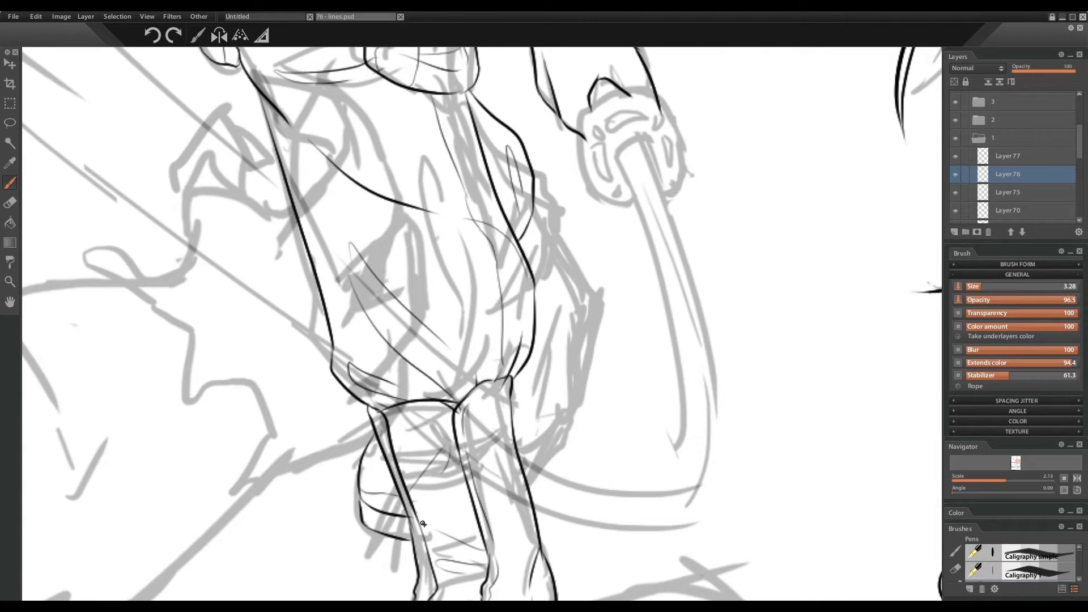
{"action": "left_click_drag", "start_coordinate": [574, 373], "coordinate": [528, 487]}
{"action": "left_click_drag", "start_coordinate": [601, 297], "coordinate": [575, 379]}
{"action": "mouse_move", "coordinate": [538, 190]}
{"action": "left_mouse_down"}
{"action": "mouse_move", "coordinate": [592, 291]}
{"action": "mouse_move", "coordinate": [561, 442]}
{"action": "left_mouse_up"}
{"action": "scroll", "coordinate": [538, 210], "scroll_direction": "down", "scroll_amount": 5}
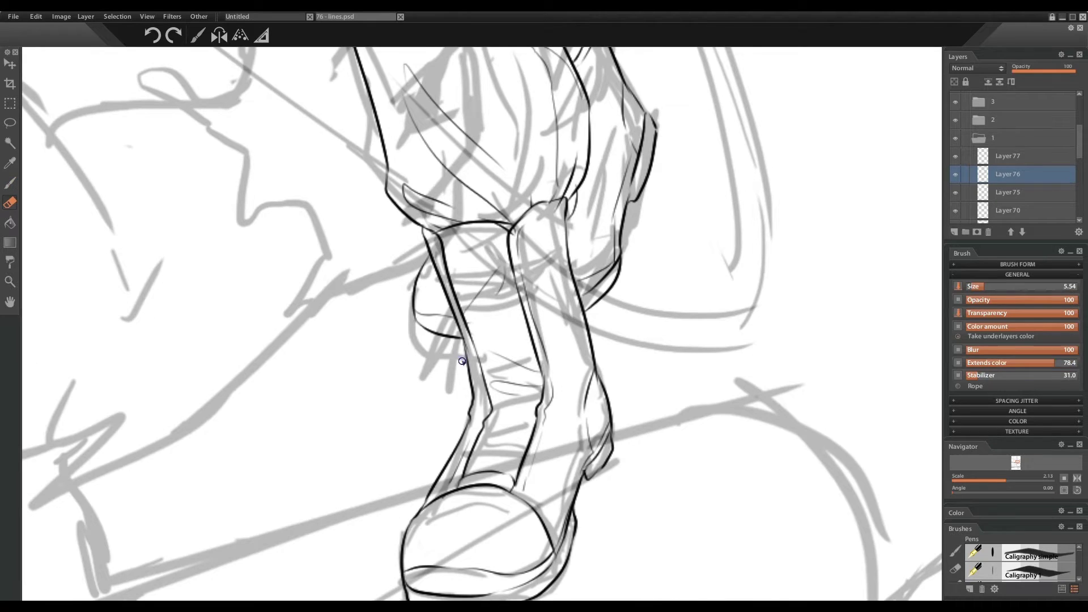
Add a new layer above Layer 77 and ink the crossing laces and looped bows on both boots
{"action": "left_click", "coordinate": [1008, 156]}
{"action": "mouse_move", "coordinate": [402, 226]}
{"action": "left_mouse_down"}
{"action": "mouse_move", "coordinate": [549, 243]}
{"action": "mouse_move", "coordinate": [578, 216]}
{"action": "left_mouse_up"}
{"action": "left_click_drag", "start_coordinate": [496, 235], "coordinate": [576, 230]}
{"action": "mouse_move", "coordinate": [422, 244]}
{"action": "left_mouse_down"}
{"action": "mouse_move", "coordinate": [481, 264]}
{"action": "mouse_move", "coordinate": [499, 243]}
{"action": "left_mouse_up"}
{"action": "key", "text": "ctrl+z"}
{"action": "left_click_drag", "start_coordinate": [441, 300], "coordinate": [524, 324]}
{"action": "left_click_drag", "start_coordinate": [445, 356], "coordinate": [518, 342]}
{"action": "left_click_drag", "start_coordinate": [442, 380], "coordinate": [516, 394]}
{"action": "left_click_drag", "start_coordinate": [428, 427], "coordinate": [504, 408]}
{"action": "scroll", "coordinate": [431, 299], "scroll_direction": "up", "scroll_amount": 5}
{"action": "left_click_drag", "start_coordinate": [533, 215], "coordinate": [583, 252]}
Ink the sword's rounded hand guard with its rim, slots and small corner studs below the boy's hands
{"action": "scroll", "coordinate": [510, 283], "scroll_direction": "up", "scroll_amount": 4}
{"action": "scroll", "coordinate": [510, 284], "scroll_direction": "down", "scroll_amount": 1}
{"action": "mouse_move", "coordinate": [555, 212]}
{"action": "left_mouse_down"}
{"action": "mouse_move", "coordinate": [472, 229]}
{"action": "mouse_move", "coordinate": [548, 220]}
{"action": "left_mouse_up"}
{"action": "left_click_drag", "start_coordinate": [468, 272], "coordinate": [556, 219]}
{"action": "left_click_drag", "start_coordinate": [491, 285], "coordinate": [494, 310]}
{"action": "left_click_drag", "start_coordinate": [510, 318], "coordinate": [506, 321]}
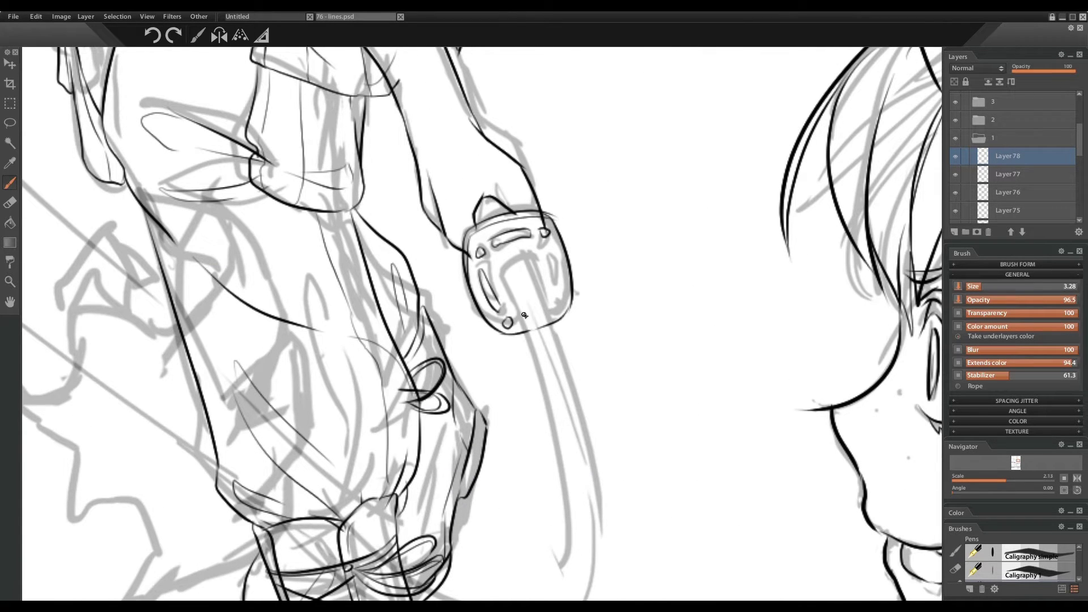
{"action": "scroll", "coordinate": [522, 242], "scroll_direction": "up", "scroll_amount": 4}
{"action": "left_click_drag", "start_coordinate": [548, 252], "coordinate": [532, 408]}
{"action": "left_click_drag", "start_coordinate": [470, 238], "coordinate": [489, 306]}
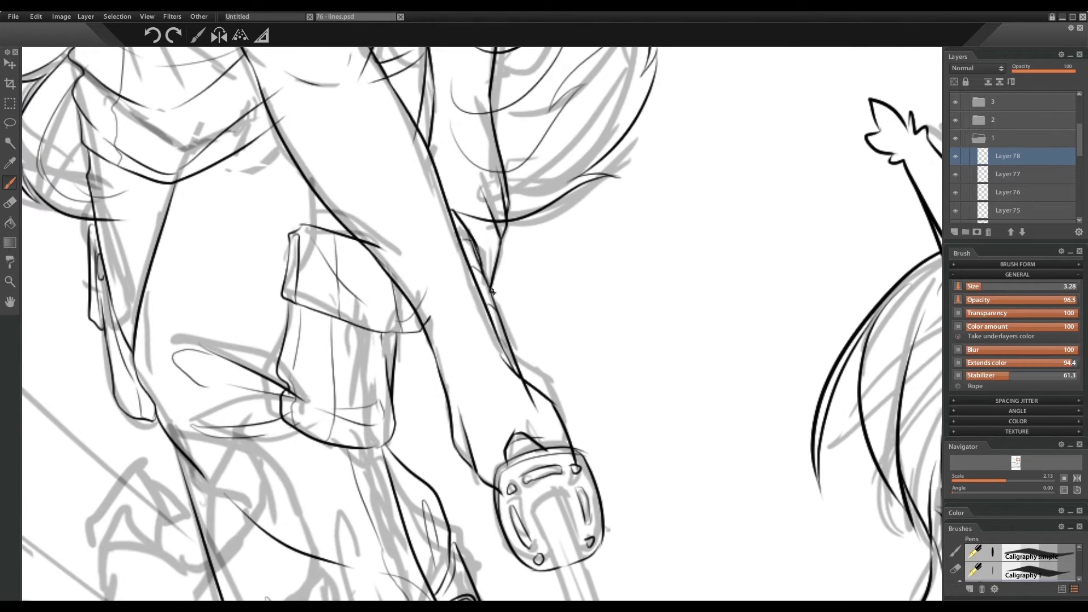
Ink the two long edges of the boy's sword below the hand guard
{"action": "scroll", "coordinate": [563, 112], "scroll_direction": "down", "scroll_amount": 6}
{"action": "mouse_move", "coordinate": [547, 114]}
{"action": "left_mouse_down"}
{"action": "mouse_move", "coordinate": [573, 430]}
{"action": "mouse_move", "coordinate": [533, 453]}
{"action": "left_mouse_up"}
{"action": "mouse_move", "coordinate": [564, 113]}
{"action": "left_mouse_down"}
{"action": "mouse_move", "coordinate": [623, 440]}
{"action": "mouse_move", "coordinate": [493, 474]}
{"action": "mouse_move", "coordinate": [479, 488]}
{"action": "mouse_move", "coordinate": [628, 398]}
{"action": "left_mouse_up"}
Add a new layer and ink the long, thick diagonal slash lines sweeping between the monster and the boy
{"action": "left_click_drag", "start_coordinate": [991, 478], "coordinate": [993, 479]}
{"action": "left_click_drag", "start_coordinate": [230, 192], "coordinate": [521, 508]}
{"action": "left_click_drag", "start_coordinate": [316, 316], "coordinate": [463, 478]}
{"action": "left_click_drag", "start_coordinate": [185, 190], "coordinate": [235, 255]}
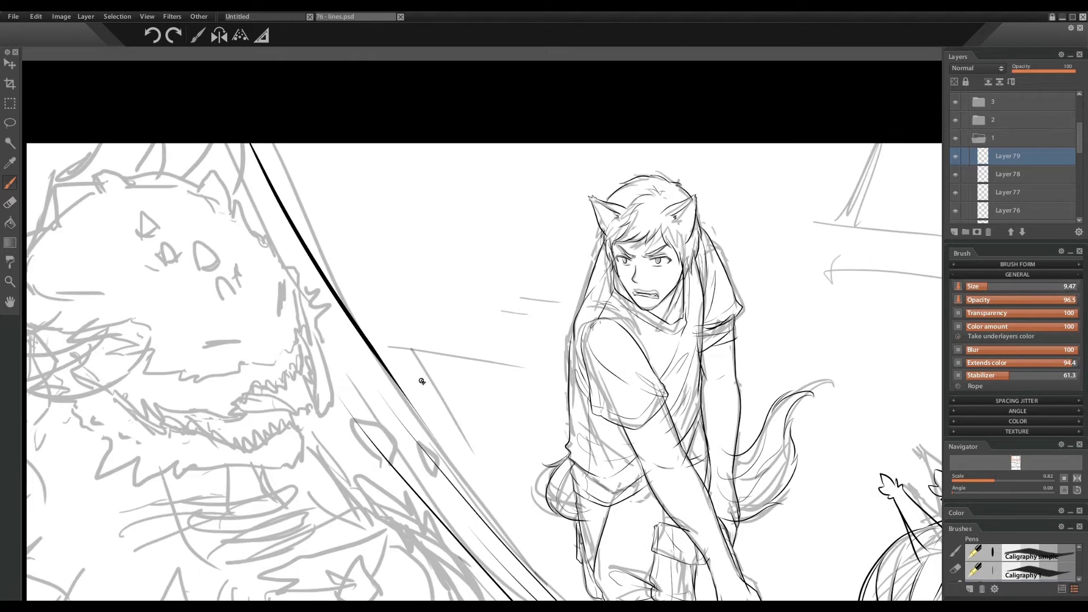
{"action": "mouse_move", "coordinate": [422, 382]}
{"action": "left_mouse_down"}
{"action": "mouse_move", "coordinate": [339, 333]}
{"action": "mouse_move", "coordinate": [299, 329]}
{"action": "left_mouse_up"}
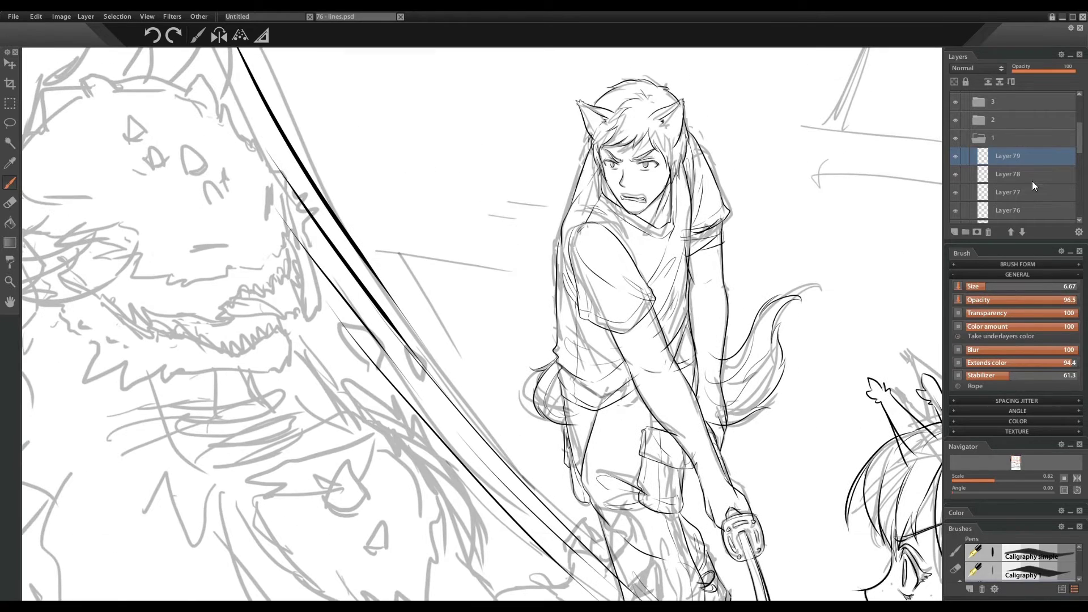
Hide the boy and girl line art, add a new group with a layer, and ink the monster's curled tusk
{"action": "left_click", "coordinate": [955, 174]}
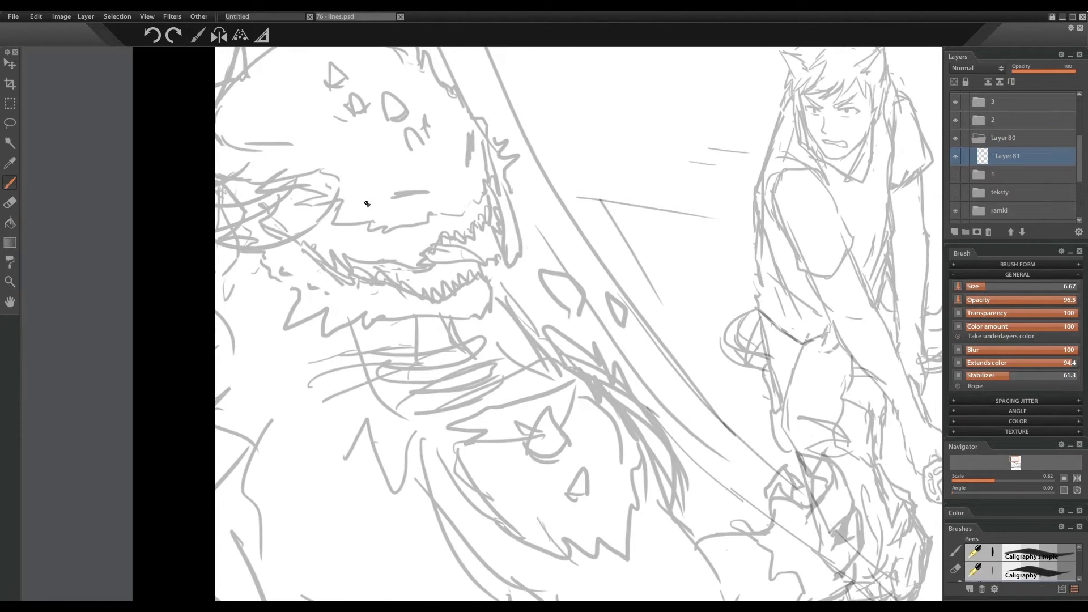
{"action": "left_click_drag", "start_coordinate": [367, 195], "coordinate": [438, 176]}
{"action": "left_click_drag", "start_coordinate": [357, 195], "coordinate": [219, 206]}
{"action": "key", "text": "ctrl+z"}
{"action": "key", "text": "e"}
{"action": "key", "text": "ctrl+z"}
{"action": "key", "text": "b"}
{"action": "mouse_move", "coordinate": [290, 178]}
{"action": "left_mouse_down"}
{"action": "mouse_move", "coordinate": [215, 229]}
{"action": "mouse_move", "coordinate": [317, 213]}
{"action": "left_mouse_up"}
{"action": "left_click_drag", "start_coordinate": [250, 171], "coordinate": [271, 195]}
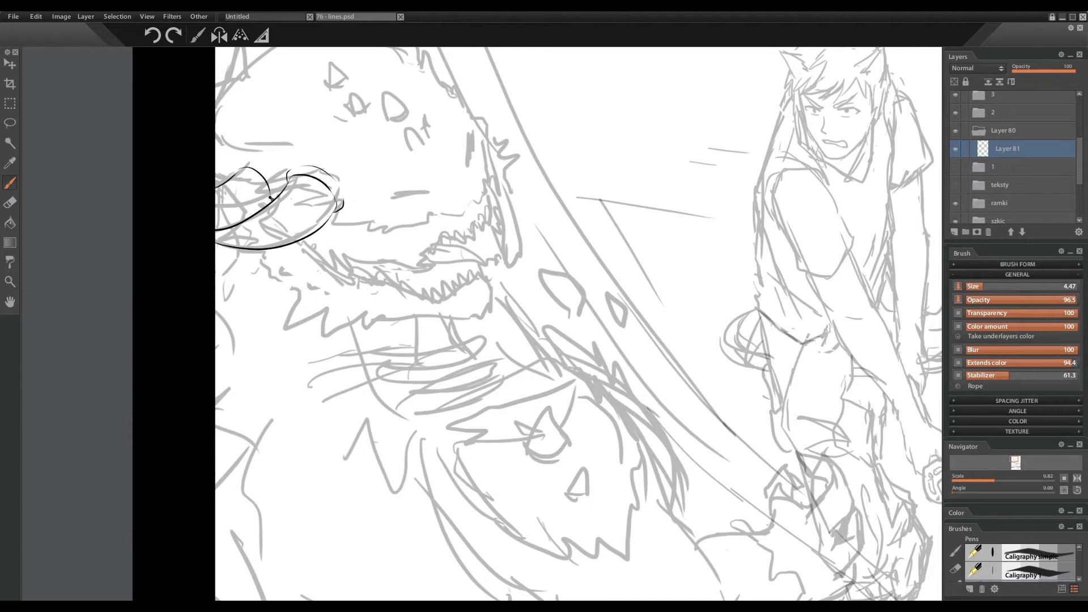
Ink the monster's horns and forehead spikes and the jagged outline of its skull plate
{"action": "scroll", "coordinate": [235, 177], "scroll_direction": "up", "scroll_amount": 3}
{"action": "left_click_drag", "start_coordinate": [385, 137], "coordinate": [425, 67]}
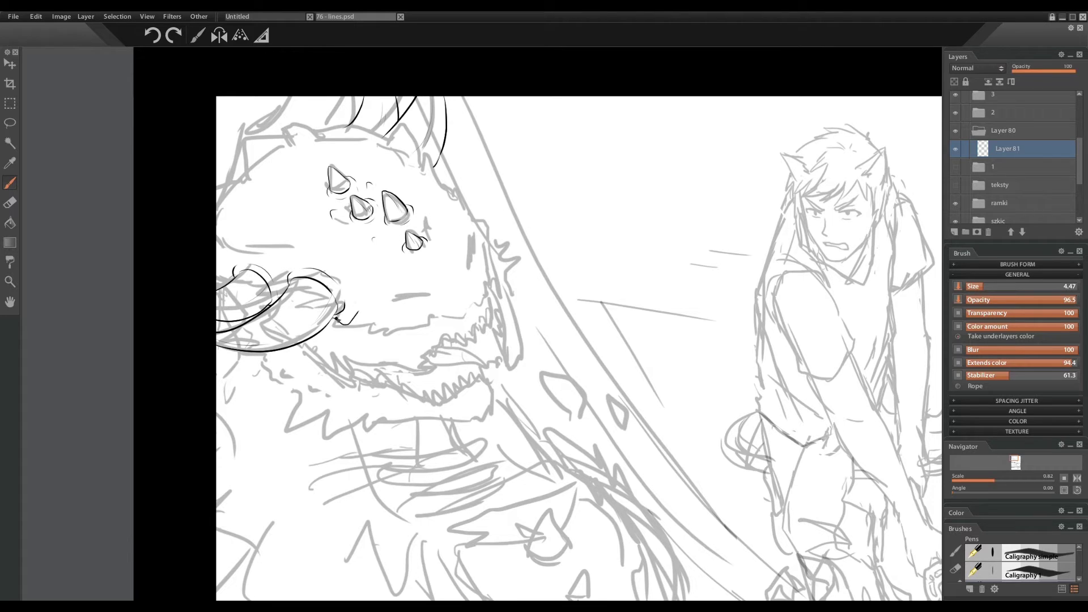
{"action": "left_click_drag", "start_coordinate": [360, 302], "coordinate": [458, 218]}
{"action": "left_click_drag", "start_coordinate": [426, 162], "coordinate": [460, 236]}
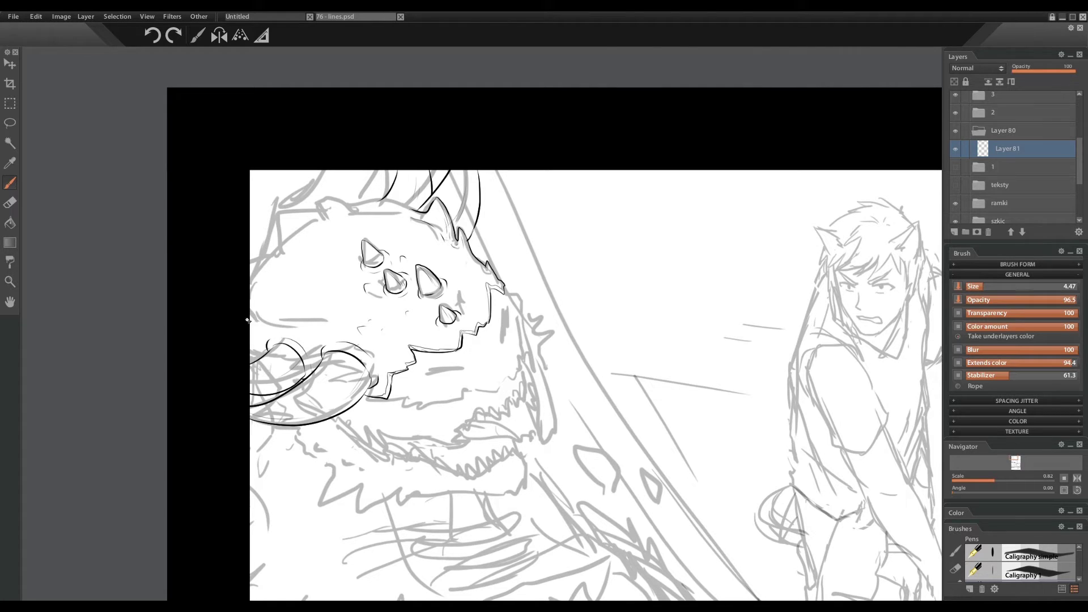
{"action": "left_click_drag", "start_coordinate": [262, 254], "coordinate": [378, 198]}
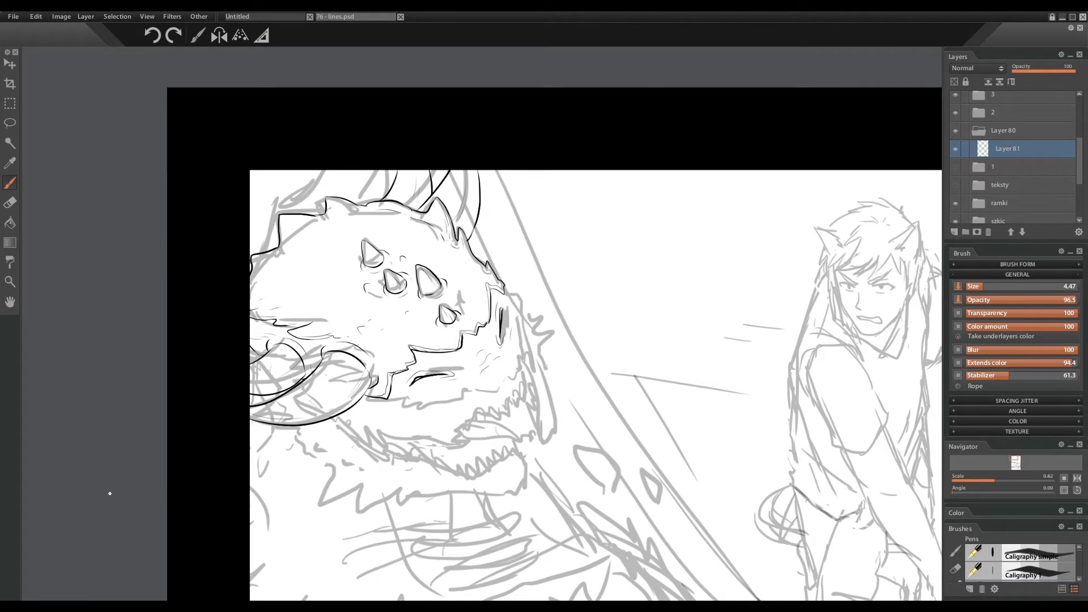
{"action": "key", "text": "ctrl+z"}
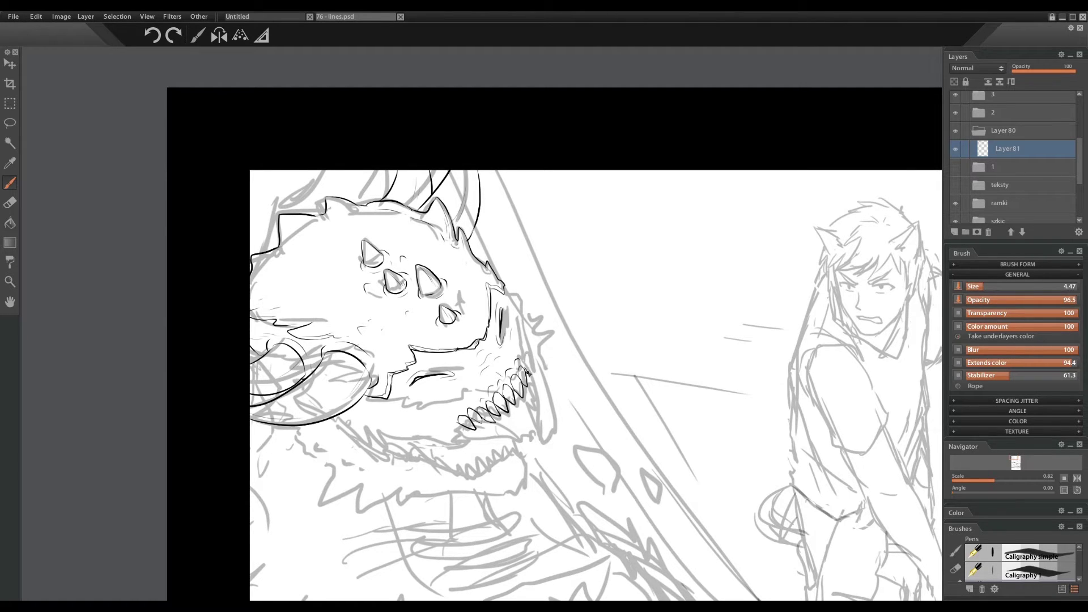
Ink the monster's upper jaw line and the outer edge of its face beside the upper teeth
{"action": "left_click_drag", "start_coordinate": [358, 402], "coordinate": [444, 431]}
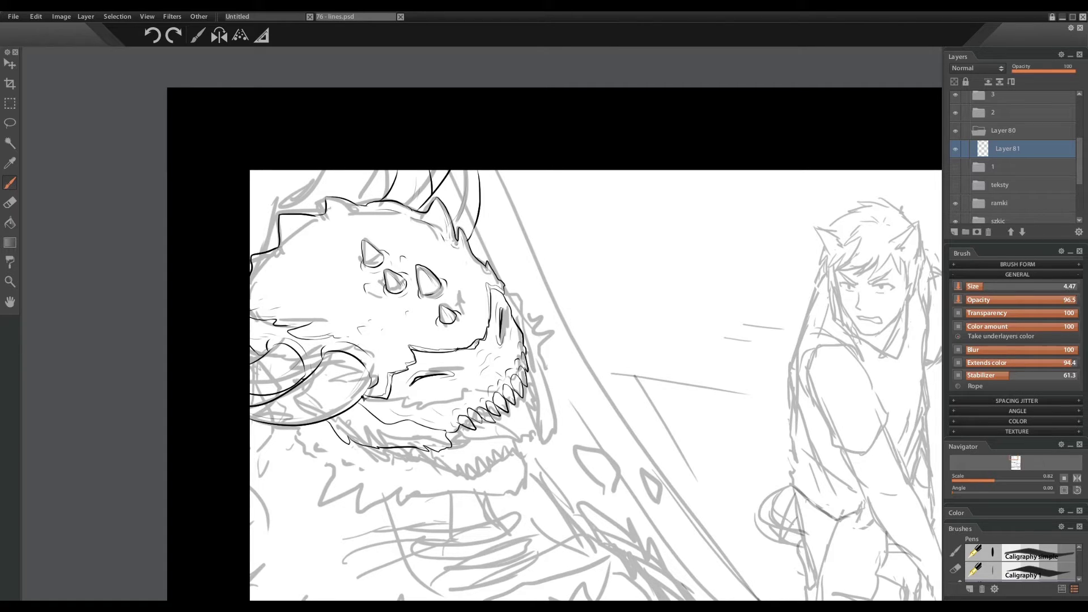
{"action": "left_click_drag", "start_coordinate": [505, 287], "coordinate": [526, 320]}
{"action": "left_click_drag", "start_coordinate": [644, 404], "coordinate": [632, 313]}
Add a new layer and ink the monster's lower jaw and teeth, the spiky cheek frill and the jagged chin
{"action": "key", "text": "ctrl+shift+n"}
{"action": "left_click_drag", "start_coordinate": [445, 339], "coordinate": [515, 349]}
{"action": "left_click_drag", "start_coordinate": [474, 315], "coordinate": [513, 339]}
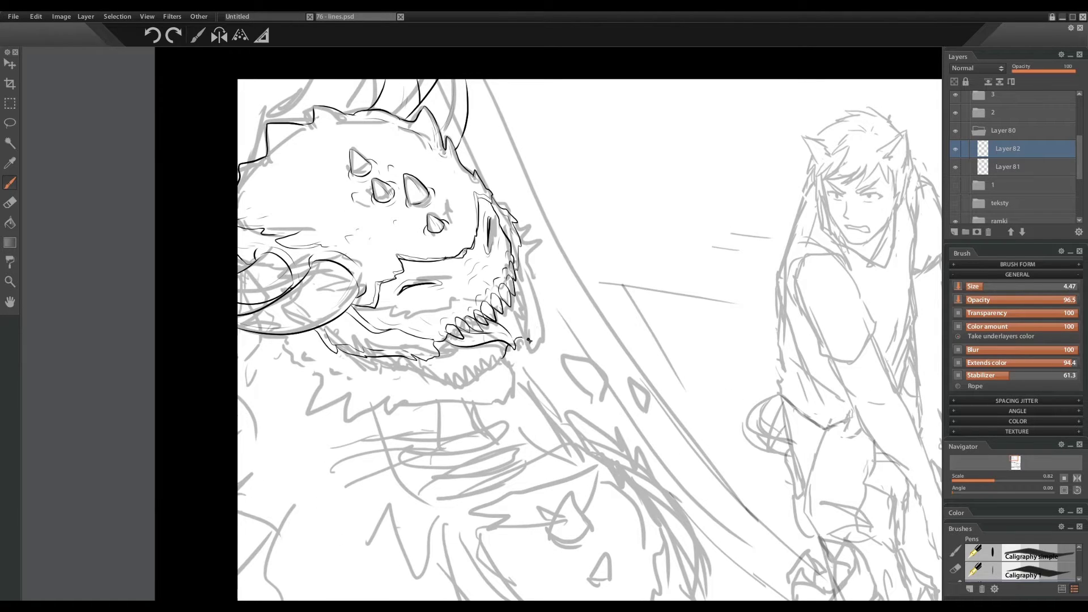
{"action": "left_click_drag", "start_coordinate": [513, 224], "coordinate": [537, 369]}
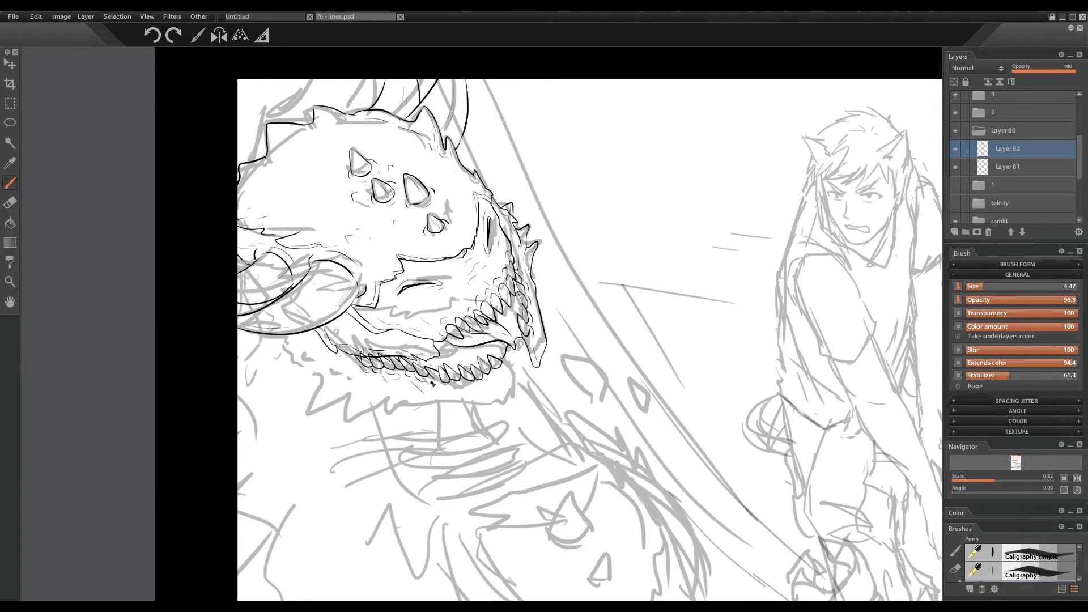
{"action": "mouse_move", "coordinate": [321, 410]}
{"action": "left_mouse_down"}
{"action": "mouse_move", "coordinate": [493, 405]}
{"action": "mouse_move", "coordinate": [464, 151]}
{"action": "left_mouse_up"}
Ink the monster's jagged shoulder plate with its double lower rim, large spikes and small surface bumps
{"action": "mouse_move", "coordinate": [445, 299]}
{"action": "left_mouse_down"}
{"action": "mouse_move", "coordinate": [567, 442]}
{"action": "mouse_move", "coordinate": [608, 425]}
{"action": "mouse_move", "coordinate": [631, 379]}
{"action": "mouse_move", "coordinate": [558, 230]}
{"action": "mouse_move", "coordinate": [630, 301]}
{"action": "left_mouse_up"}
{"action": "left_click_drag", "start_coordinate": [488, 241], "coordinate": [625, 326]}
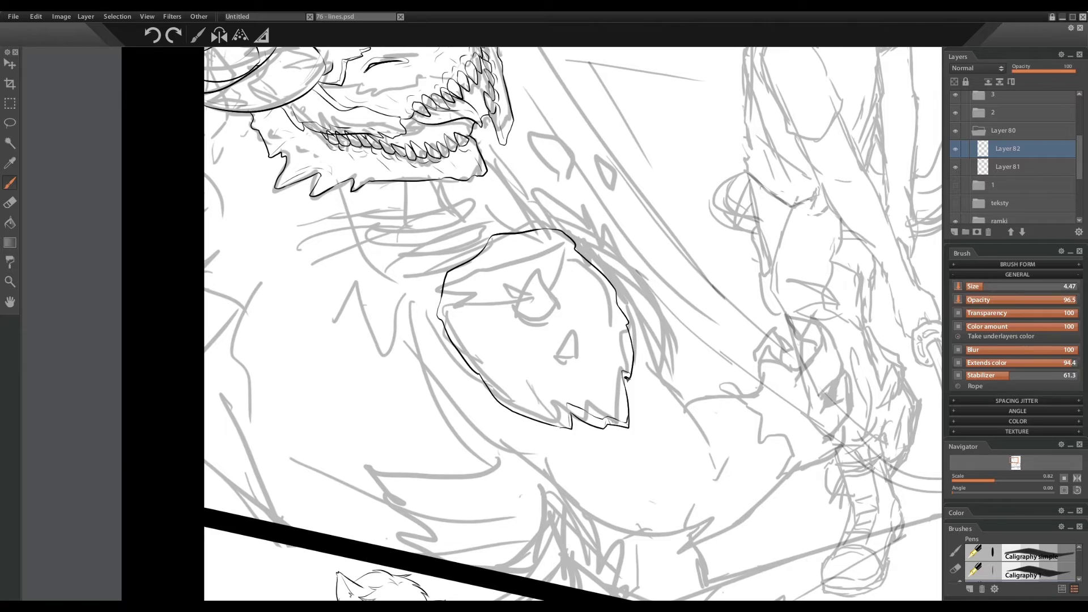
{"action": "left_click_drag", "start_coordinate": [478, 368], "coordinate": [572, 416]}
{"action": "left_click_drag", "start_coordinate": [555, 306], "coordinate": [533, 267]}
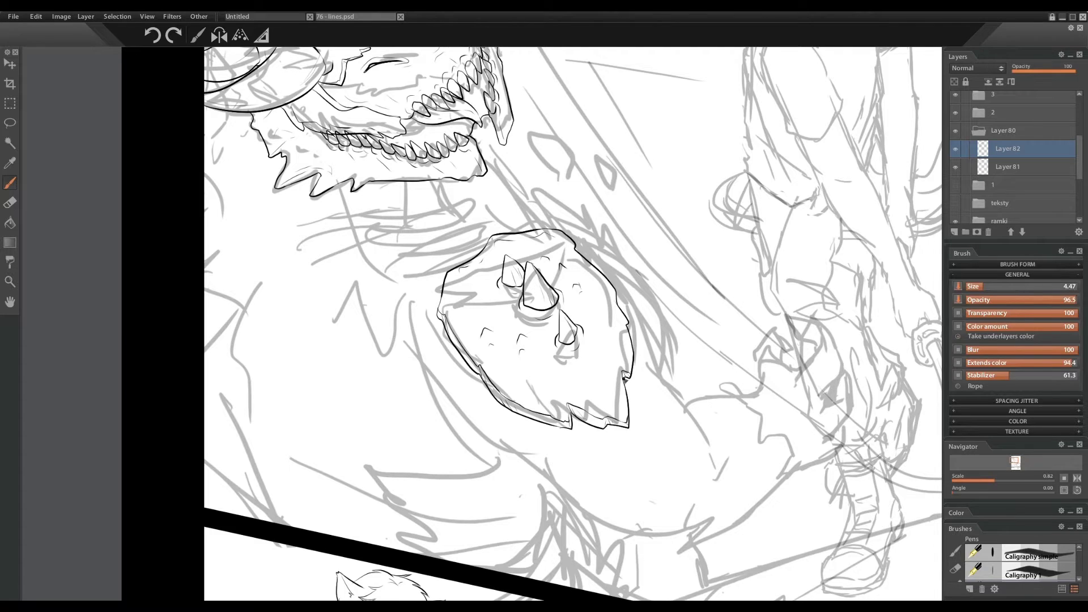
Ink the fold lines across the monster's neck and the overlapping pointed plates at its waist above the panel border
{"action": "left_click_drag", "start_coordinate": [621, 369], "coordinate": [712, 411]}
{"action": "mouse_move", "coordinate": [582, 232]}
{"action": "left_mouse_down"}
{"action": "mouse_move", "coordinate": [451, 247]}
{"action": "mouse_move", "coordinate": [472, 275]}
{"action": "mouse_move", "coordinate": [605, 258]}
{"action": "mouse_move", "coordinate": [482, 145]}
{"action": "left_mouse_up"}
{"action": "mouse_move", "coordinate": [343, 383]}
{"action": "left_mouse_down"}
{"action": "mouse_move", "coordinate": [478, 374]}
{"action": "mouse_move", "coordinate": [397, 454]}
{"action": "left_mouse_up"}
{"action": "left_click_drag", "start_coordinate": [405, 459], "coordinate": [476, 476]}
{"action": "mouse_move", "coordinate": [499, 448]}
{"action": "left_mouse_down"}
{"action": "mouse_move", "coordinate": [522, 411]}
{"action": "mouse_move", "coordinate": [497, 505]}
{"action": "left_mouse_up"}
{"action": "left_click_drag", "start_coordinate": [520, 452], "coordinate": [540, 492]}
{"action": "left_click_drag", "start_coordinate": [515, 398], "coordinate": [460, 420]}
{"action": "left_click_drag", "start_coordinate": [348, 390], "coordinate": [446, 392]}
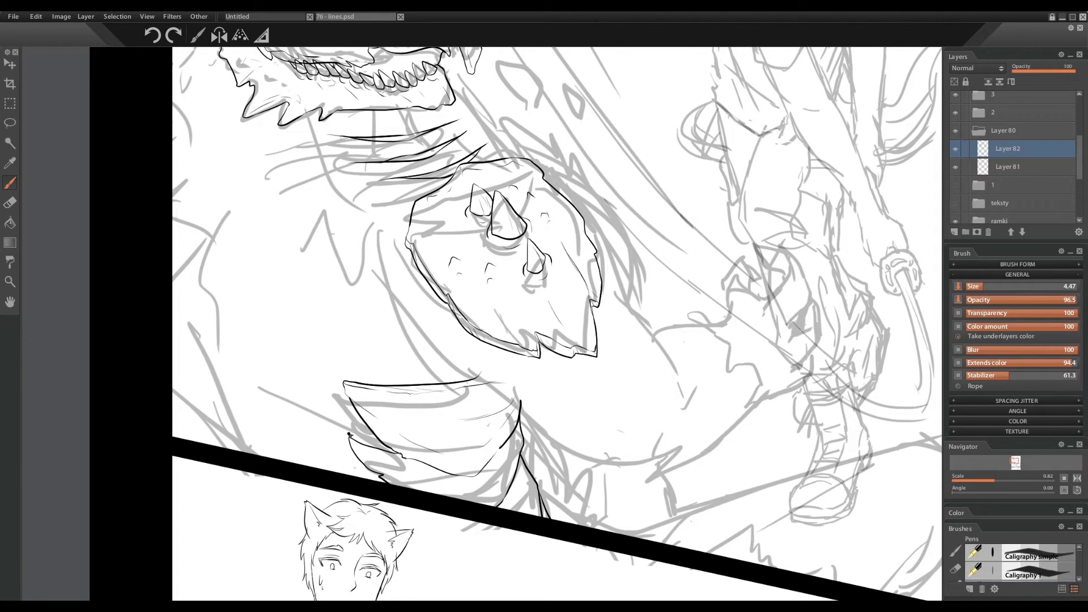
Ink the angular shards flying off beside the monster's jaw and shoulder
{"action": "mouse_move", "coordinate": [176, 162]}
{"action": "left_mouse_down"}
{"action": "mouse_move", "coordinate": [121, 269]}
{"action": "mouse_move", "coordinate": [400, 360]}
{"action": "mouse_move", "coordinate": [493, 317]}
{"action": "mouse_move", "coordinate": [477, 373]}
{"action": "mouse_move", "coordinate": [480, 341]}
{"action": "mouse_move", "coordinate": [540, 385]}
{"action": "left_mouse_up"}
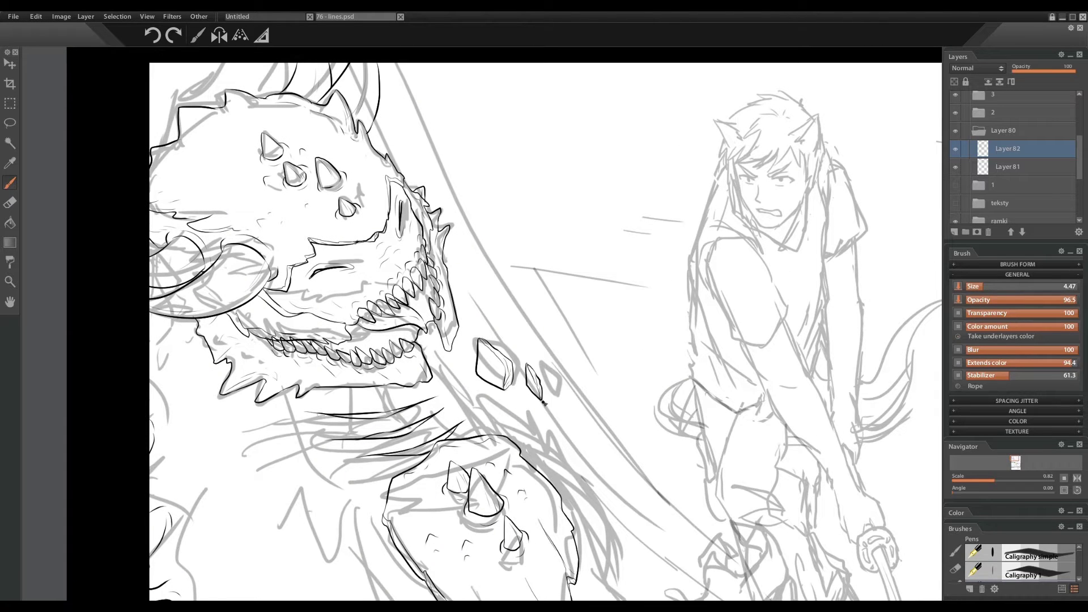
{"action": "left_click_drag", "start_coordinate": [528, 312], "coordinate": [538, 331]}
{"action": "left_click_drag", "start_coordinate": [524, 395], "coordinate": [538, 410]}
Ink the monster's clawed hand and the jagged edge around its wrist
{"action": "mouse_move", "coordinate": [719, 535]}
{"action": "left_mouse_down"}
{"action": "mouse_move", "coordinate": [637, 291]}
{"action": "mouse_move", "coordinate": [624, 408]}
{"action": "left_mouse_up"}
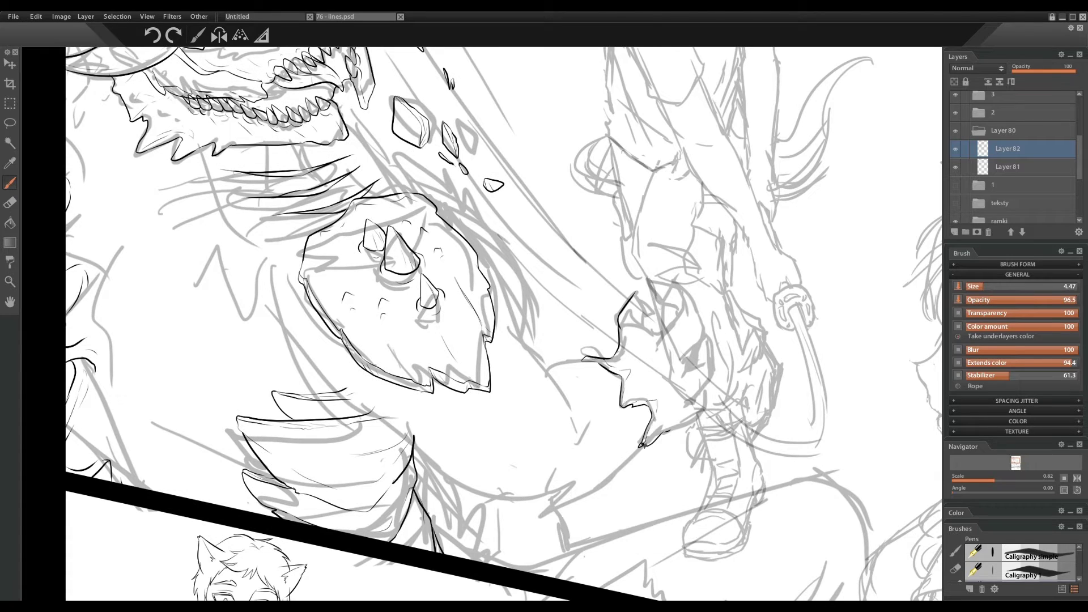
{"action": "left_click_drag", "start_coordinate": [698, 298], "coordinate": [684, 380]}
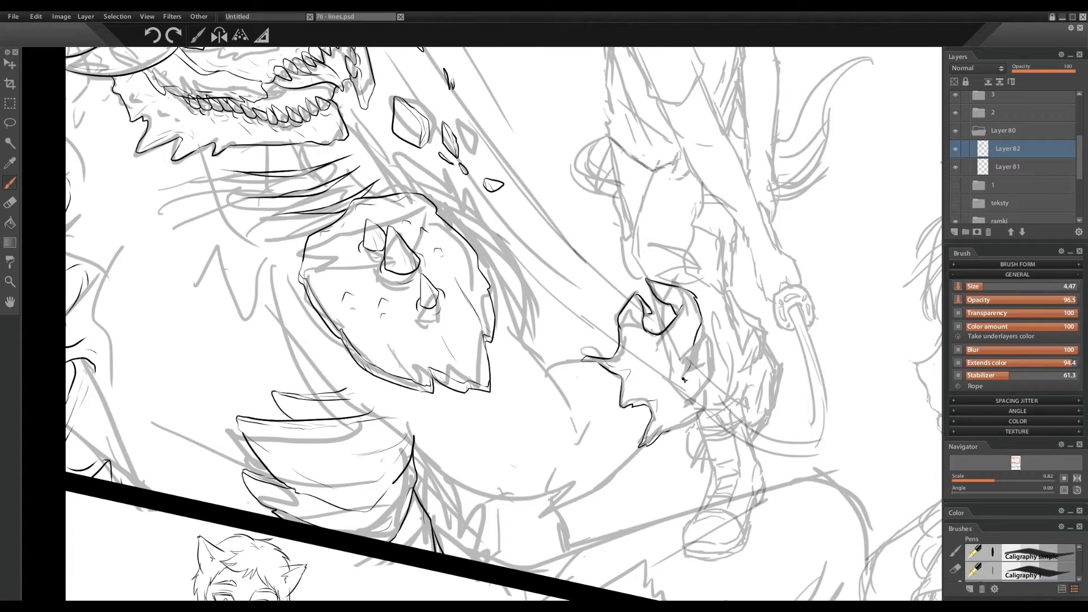
{"action": "mouse_move", "coordinate": [698, 300]}
{"action": "left_mouse_down"}
{"action": "mouse_move", "coordinate": [717, 333]}
{"action": "mouse_move", "coordinate": [715, 371]}
{"action": "left_mouse_up"}
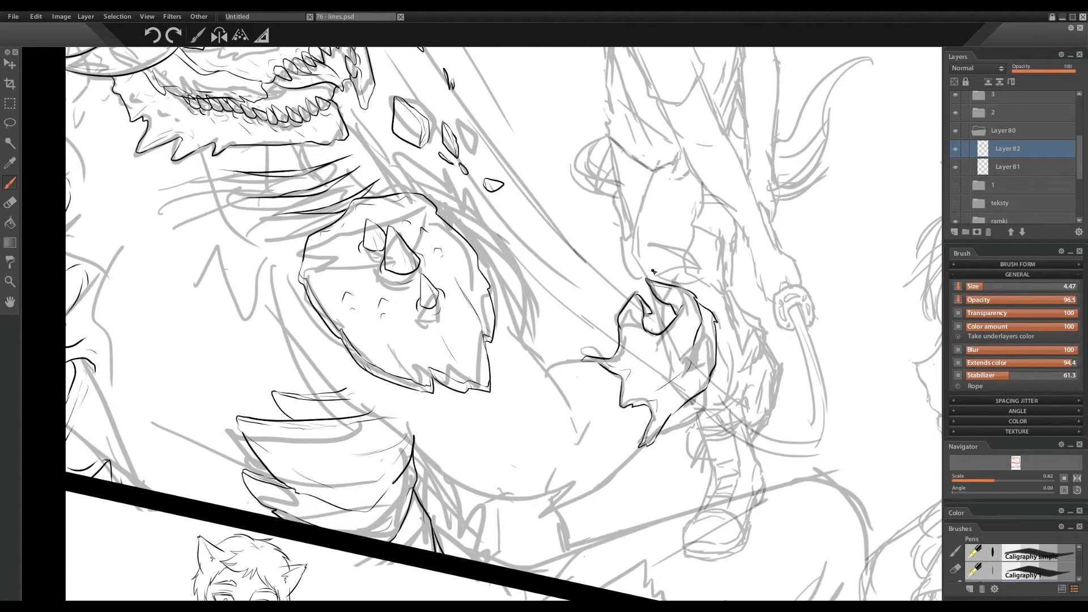
Ink the curved contour lines behind the monster's shoulder plate and more shards along the slash
{"action": "left_click_drag", "start_coordinate": [405, 167], "coordinate": [481, 321]}
{"action": "mouse_move", "coordinate": [481, 321]}
{"action": "left_mouse_down"}
{"action": "mouse_move", "coordinate": [589, 447]}
{"action": "mouse_move", "coordinate": [609, 505]}
{"action": "left_mouse_up"}
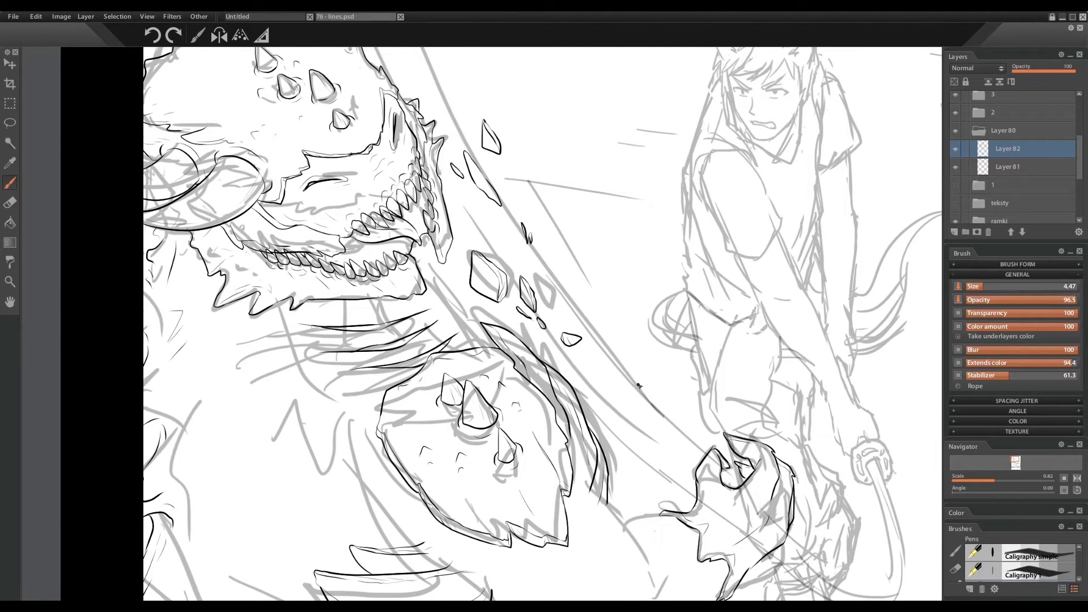
{"action": "left_click_drag", "start_coordinate": [638, 386], "coordinate": [571, 119]}
Add a new layer and ink the monster's upper arm, forearm and spiked elbow contours
{"action": "key", "text": "ctrl+shift+n"}
{"action": "left_click_drag", "start_coordinate": [453, 97], "coordinate": [589, 340]}
{"action": "left_click_drag", "start_coordinate": [670, 314], "coordinate": [524, 403]}
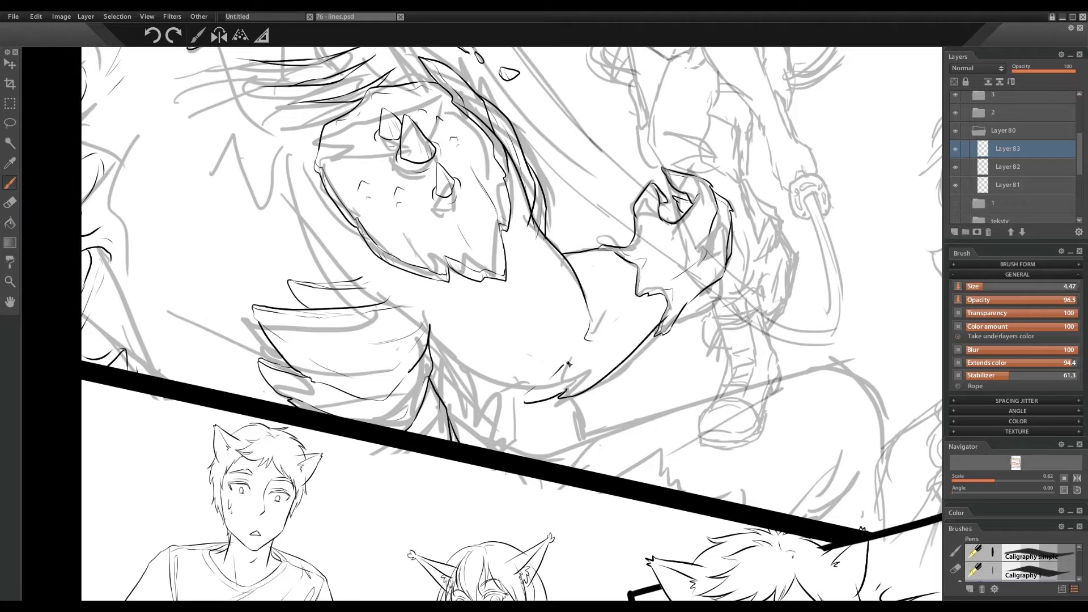
{"action": "mouse_move", "coordinate": [314, 190]}
{"action": "left_mouse_down"}
{"action": "mouse_move", "coordinate": [414, 316]}
{"action": "mouse_move", "coordinate": [518, 383]}
{"action": "left_mouse_up"}
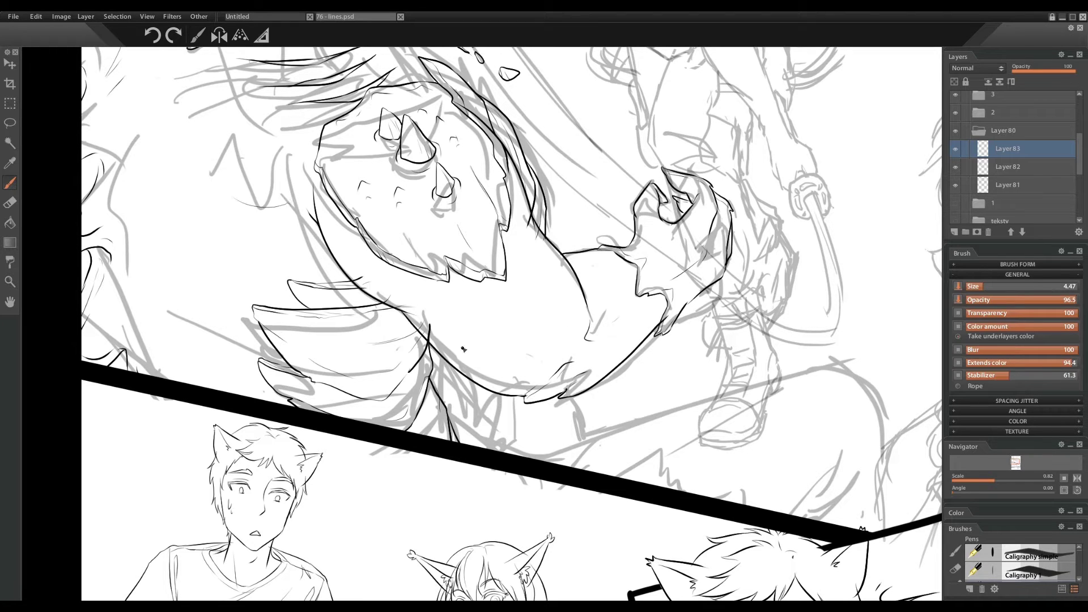
Ink the line from the monster's jaw to its shoulder and the contours of its chest and torso
{"action": "left_click_drag", "start_coordinate": [636, 343], "coordinate": [750, 565]}
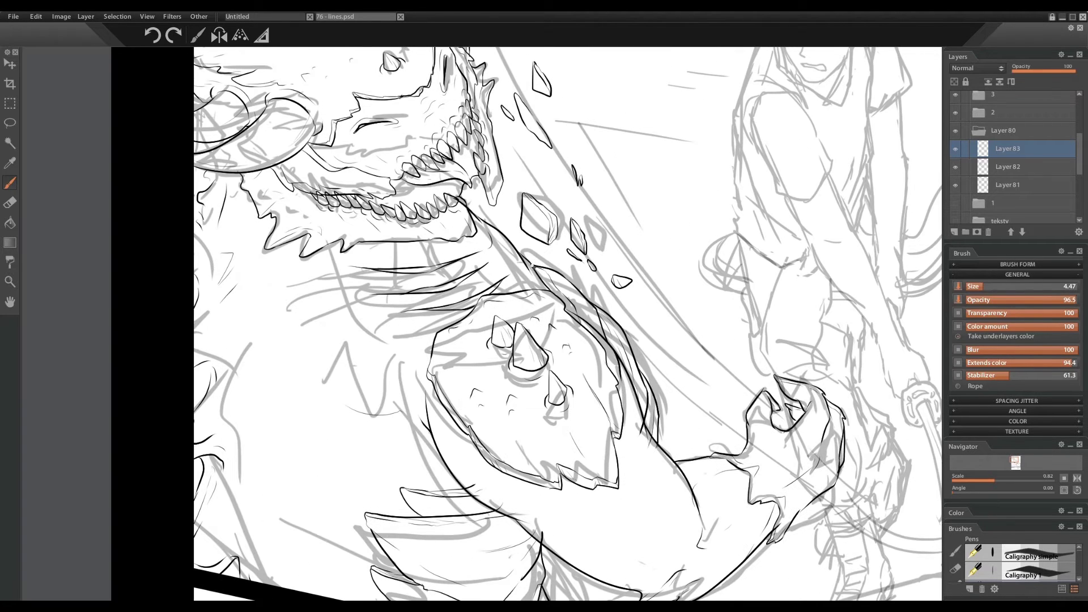
{"action": "left_click_drag", "start_coordinate": [272, 235], "coordinate": [351, 175]}
{"action": "left_click_drag", "start_coordinate": [365, 250], "coordinate": [413, 119]}
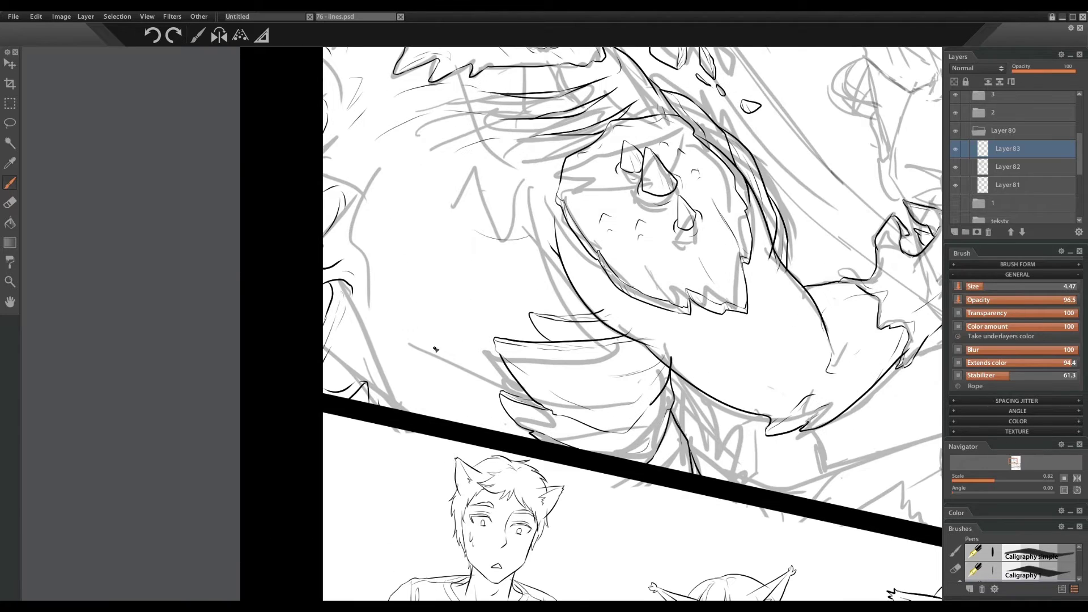
{"action": "left_click_drag", "start_coordinate": [558, 324], "coordinate": [340, 231]}
Ink the large rounded outline below the monster's arm along the panel's lower border, undoing the last stray stroke
{"action": "mouse_move", "coordinate": [552, 397]}
{"action": "left_mouse_down"}
{"action": "mouse_move", "coordinate": [850, 300]}
{"action": "mouse_move", "coordinate": [718, 234]}
{"action": "mouse_move", "coordinate": [779, 399]}
{"action": "left_mouse_up"}
{"action": "left_click_drag", "start_coordinate": [771, 348], "coordinate": [658, 381]}
{"action": "key", "text": "ctrl+z"}
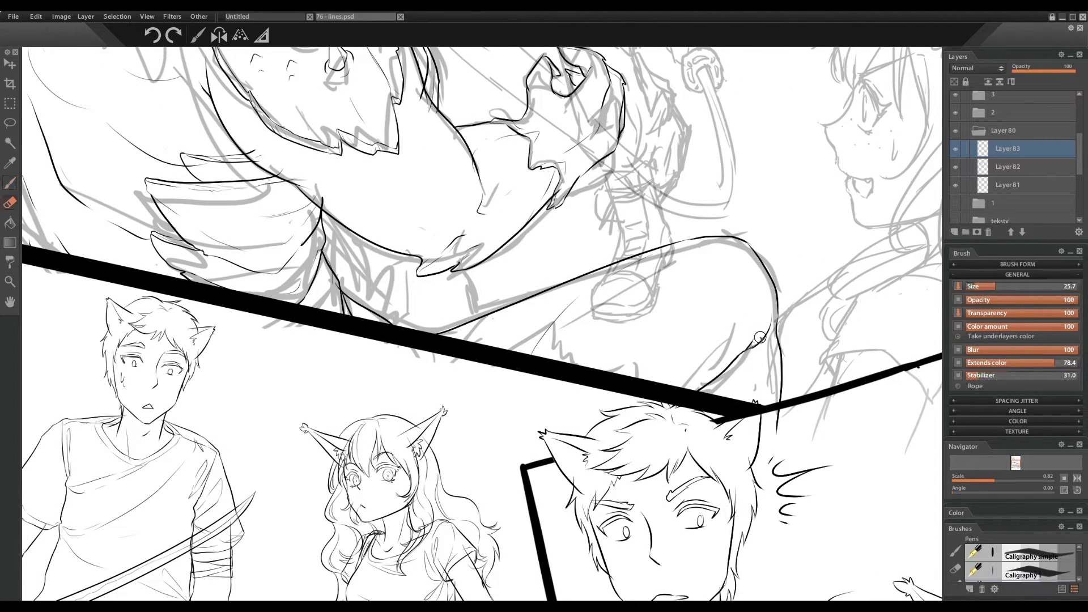
Finish the remaining lines below the monster's arm down to the panel border and clean up the stray ends
{"action": "left_click_drag", "start_coordinate": [319, 256], "coordinate": [361, 239]}
{"action": "left_click_drag", "start_coordinate": [495, 254], "coordinate": [487, 313]}
{"action": "mouse_move", "coordinate": [489, 260]}
{"action": "left_mouse_down"}
{"action": "mouse_move", "coordinate": [471, 293]}
{"action": "mouse_move", "coordinate": [566, 510]}
{"action": "left_mouse_up"}
{"action": "scroll", "coordinate": [566, 340], "scroll_direction": "down", "scroll_amount": 3}
{"action": "scroll", "coordinate": [623, 334], "scroll_direction": "up", "scroll_amount": 1}
{"action": "scroll", "coordinate": [664, 329], "scroll_direction": "down", "scroll_amount": 1}
{"action": "scroll", "coordinate": [664, 329], "scroll_direction": "down", "scroll_amount": 3}
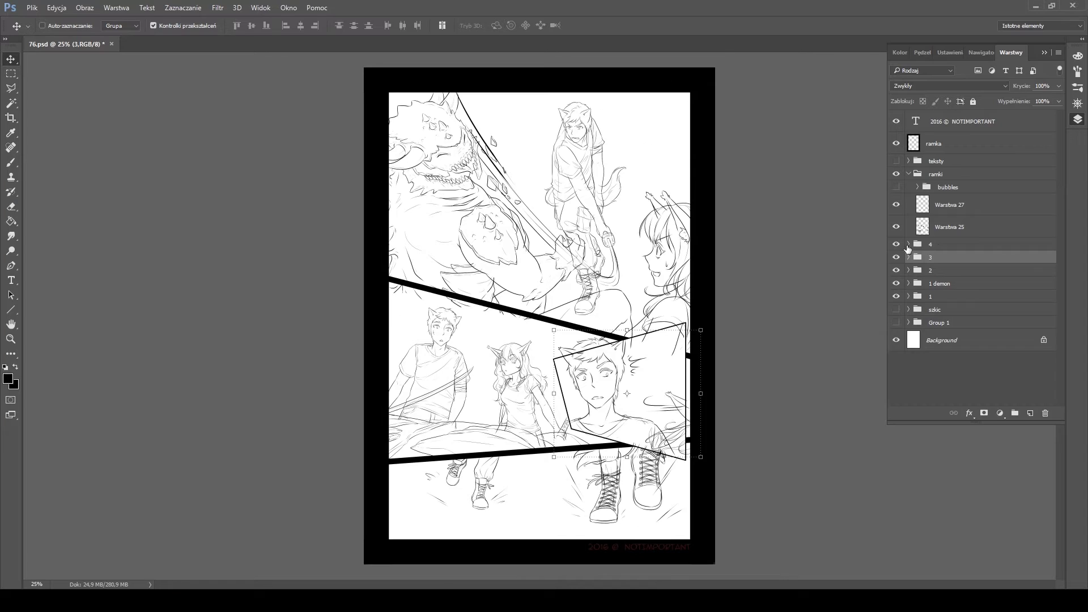
Switch to Photoshop, isolate the girl's face lines on Layer 30 by hiding the other line art, and choose a smaller eraser
{"action": "left_click", "coordinate": [897, 255]}
{"action": "left_click_drag", "start_coordinate": [896, 263], "coordinate": [896, 330]}
{"action": "left_click", "coordinate": [945, 351]}
{"action": "scroll", "coordinate": [813, 243], "scroll_direction": "up", "scroll_amount": 4}
{"action": "key", "text": "e"}
{"action": "key", "text": "bracketleft"}
{"action": "key", "text": "bracketleft"}
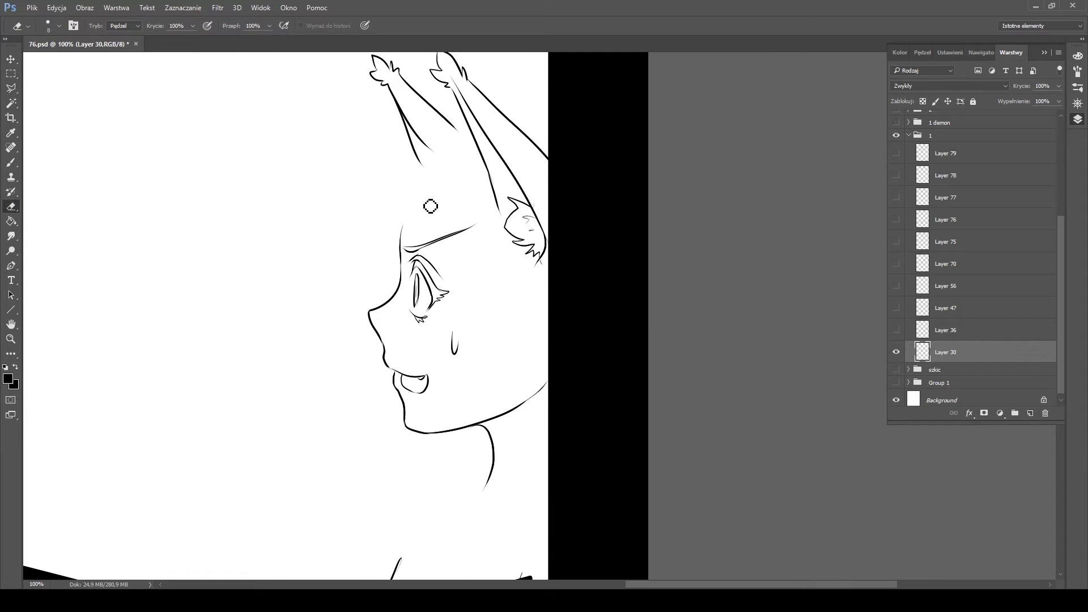
{"action": "scroll", "coordinate": [544, 268], "scroll_direction": "down", "scroll_amount": 2}
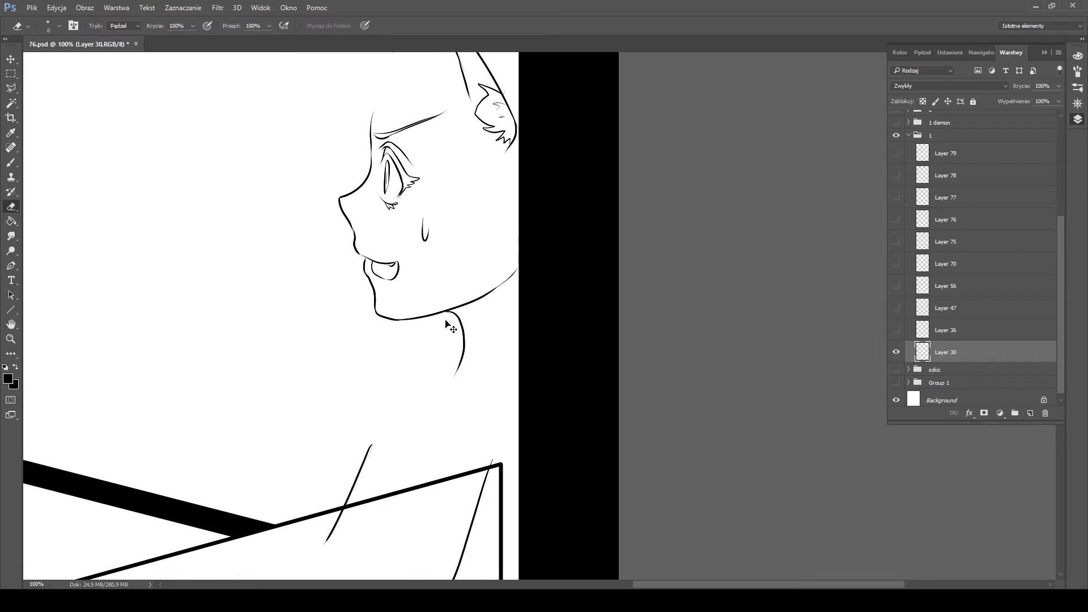
{"action": "scroll", "coordinate": [725, 368], "scroll_direction": "down", "scroll_amount": 2}
Merge the girl's shirt lines on Layer 36 down into Layer 30 and show her hair on Layer 47
{"action": "left_click", "coordinate": [945, 330]}
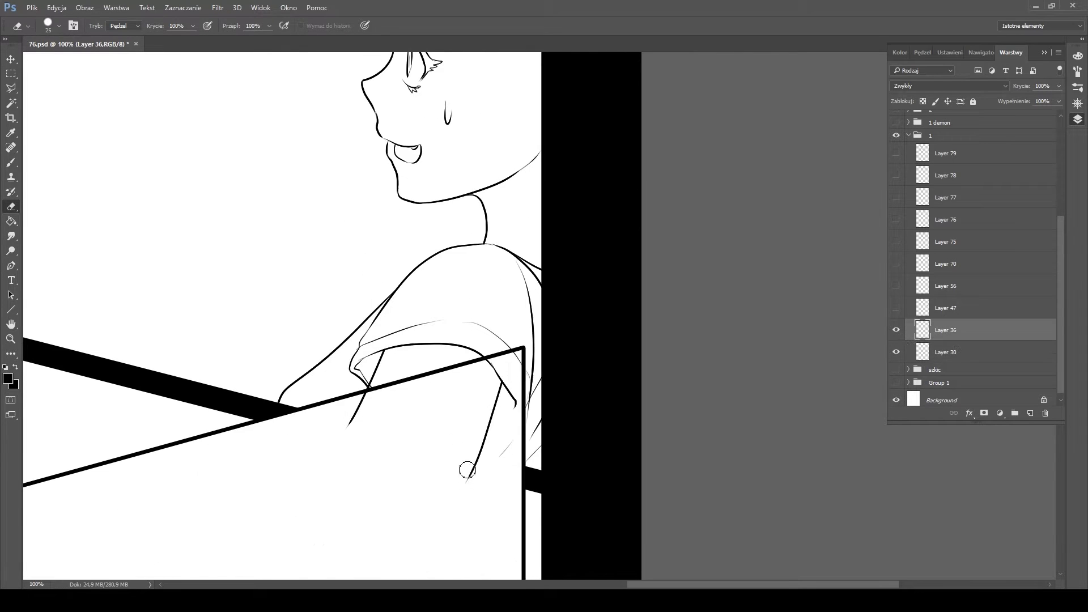
{"action": "scroll", "coordinate": [725, 368], "scroll_direction": "up", "scroll_amount": 4}
{"action": "left_click", "coordinate": [895, 308]}
{"action": "key", "text": "ctrl+e"}
Erase the girl's head and neck lines on Layer 30 where they run under her hair and ears
{"action": "scroll", "coordinate": [486, 453], "scroll_direction": "down", "scroll_amount": 4}
{"action": "scroll", "coordinate": [543, 396], "scroll_direction": "up", "scroll_amount": 3}
{"action": "key", "text": "bracketleft"}
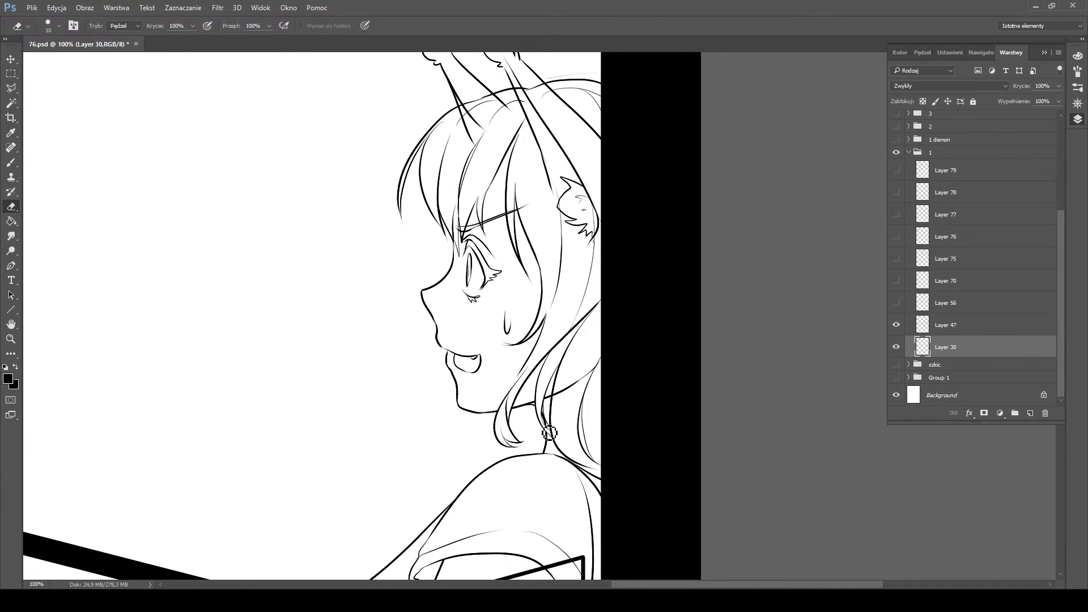
{"action": "scroll", "coordinate": [544, 431], "scroll_direction": "up", "scroll_amount": 1}
{"action": "key", "text": "bracketright"}
{"action": "key", "text": "bracketleft"}
{"action": "key", "text": "bracketleft"}
{"action": "key", "text": "bracketleft"}
{"action": "key", "text": "bracketleft"}
{"action": "left_click_drag", "start_coordinate": [530, 262], "coordinate": [460, 303]}
{"action": "left_click_drag", "start_coordinate": [482, 189], "coordinate": [467, 165]}
Select the girl's hair on Layer 47 and touch up its lines with a 3 px brush
{"action": "key", "text": "alt+bracketright"}
{"action": "key", "text": "b"}
{"action": "key", "text": "bracketleft"}
{"action": "key", "text": "bracketleft"}
{"action": "key", "text": "bracketleft"}
{"action": "key", "text": "bracketleft"}
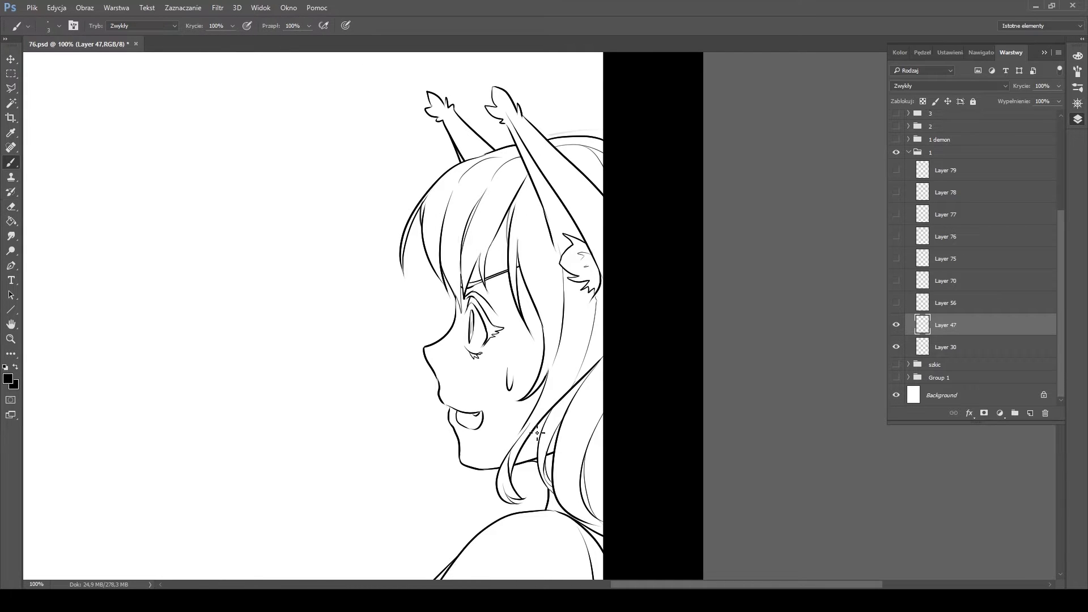
{"action": "left_click_drag", "start_coordinate": [581, 388], "coordinate": [577, 269]}
Show Layer 56, erase its overlaps with the girl's shoulder lines, merge her layers as "ink ada", and show Layer 70
{"action": "key", "text": "alt+bracketright"}
{"action": "key", "text": "e"}
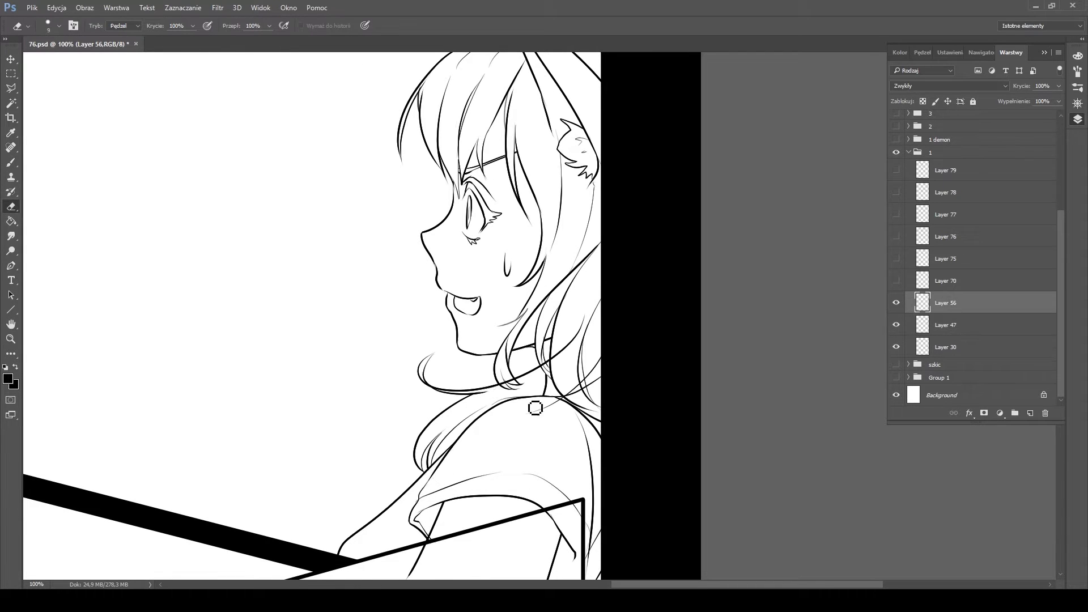
{"action": "mouse_move", "coordinate": [516, 385]}
{"action": "left_mouse_down"}
{"action": "mouse_move", "coordinate": [590, 383]}
{"action": "mouse_move", "coordinate": [563, 397]}
{"action": "left_mouse_up"}
{"action": "key", "text": "alt+bracketleft"}
{"action": "key", "text": "alt+bracketleft"}
{"action": "key", "text": "bracketright"}
{"action": "key", "text": "bracketright"}
{"action": "key", "text": "bracketright"}
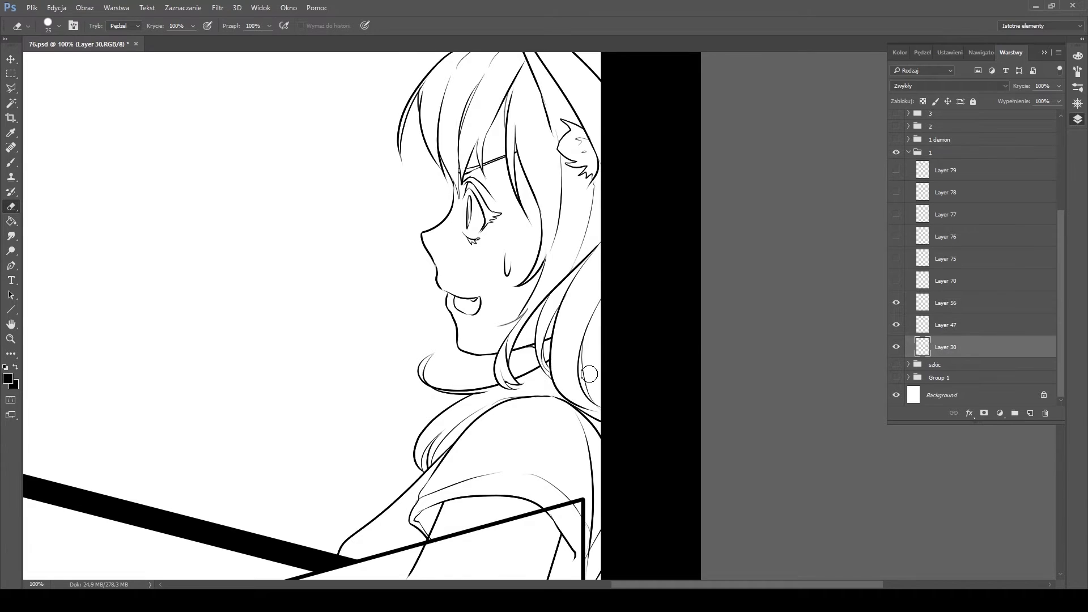
{"action": "left_click_drag", "start_coordinate": [557, 195], "coordinate": [543, 243]}
{"action": "key", "text": "alt+bracketright"}
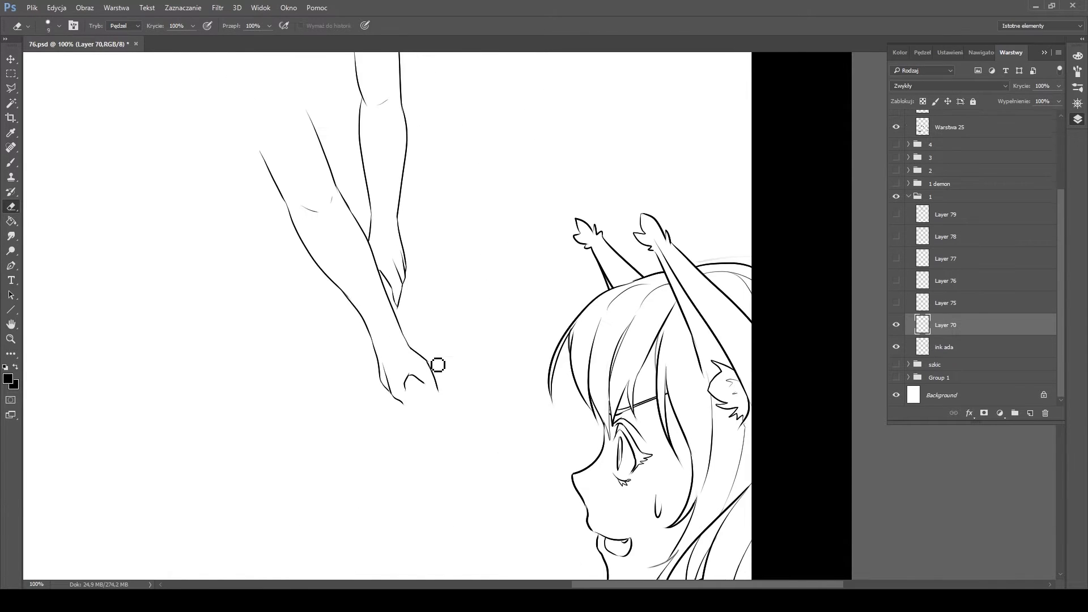
Select parts of the boy's line art on Layer 70 with the lasso and adjust them with Free Transform
{"action": "key", "text": "l"}
{"action": "left_click_drag", "start_coordinate": [255, 153], "coordinate": [365, 352]}
{"action": "key", "text": "ctrl+t"}
{"action": "key", "text": "Return"}
{"action": "key", "text": "ctrl+d"}
{"action": "key", "text": "alt+bracketright"}
{"action": "key", "text": "ctrl+comma"}
{"action": "left_click_drag", "start_coordinate": [360, 145], "coordinate": [282, 313]}
{"action": "key", "text": "ctrl+t"}
{"action": "key", "text": "Return"}
{"action": "key", "text": "ctrl+d"}
Show the boy's hair on Layer 75 and erase the ear and head lines crossing it on Layer 70
{"action": "scroll", "coordinate": [461, 165], "scroll_direction": "down", "scroll_amount": 3}
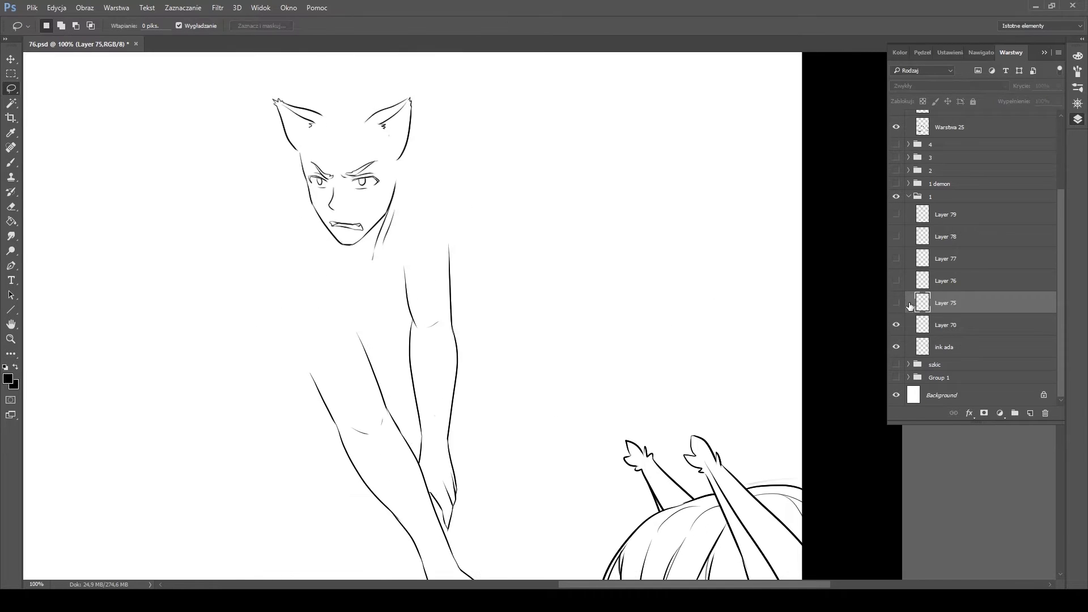
{"action": "left_click", "coordinate": [980, 52]}
{"action": "left_click", "coordinate": [1047, 412]}
{"action": "left_click_drag", "start_coordinate": [1016, 157], "coordinate": [1000, 145]}
{"action": "left_click", "coordinate": [1016, 53]}
{"action": "key", "text": "e"}
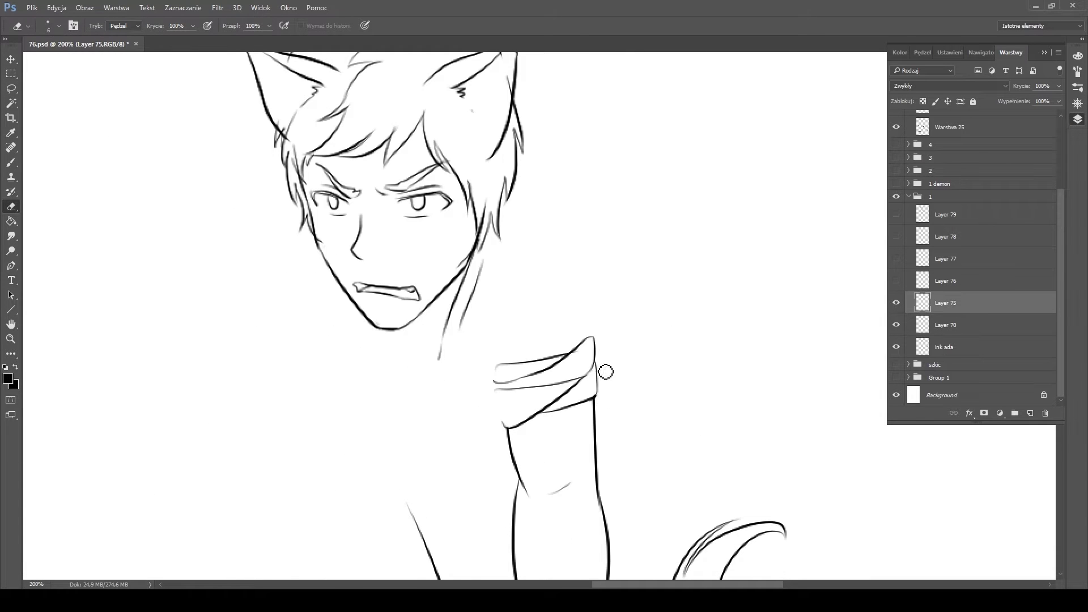
{"action": "scroll", "coordinate": [596, 377], "scroll_direction": "up", "scroll_amount": 3}
{"action": "key", "text": "alt+bracketleft"}
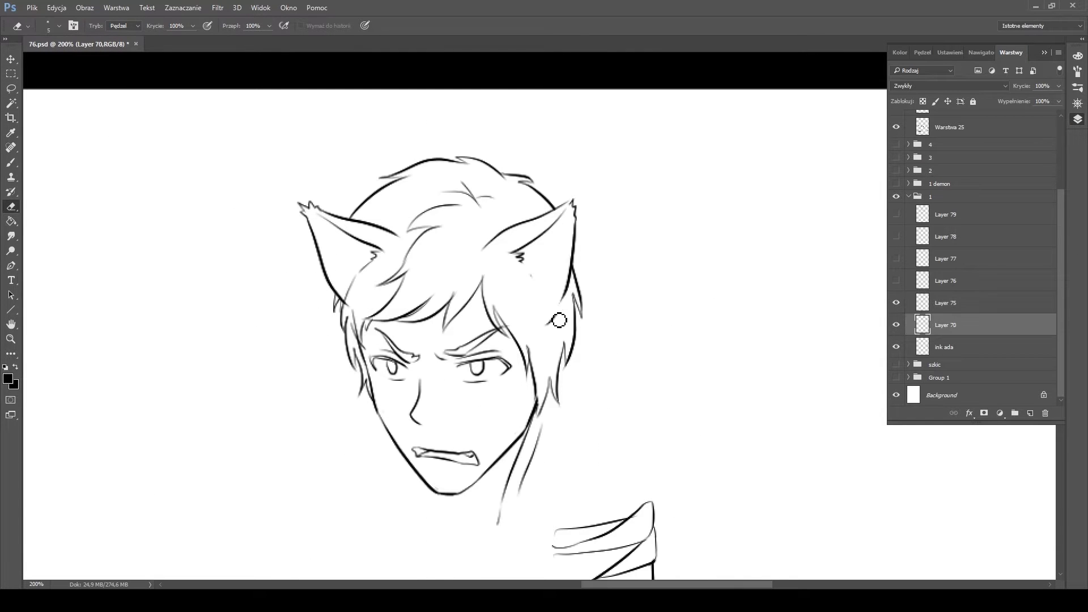
Erase the boy's tail lines on Layer 75 where they pass behind his arms
{"action": "scroll", "coordinate": [485, 241], "scroll_direction": "down", "scroll_amount": 3}
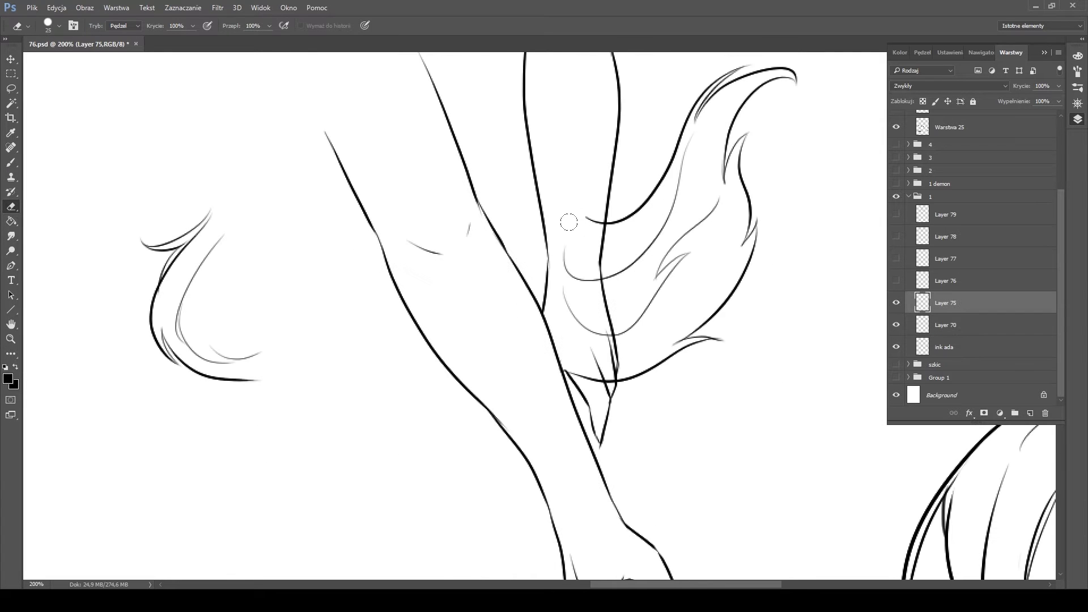
{"action": "scroll", "coordinate": [595, 340], "scroll_direction": "up", "scroll_amount": 5}
{"action": "key", "text": "bracketleft"}
{"action": "key", "text": "bracketleft"}
Show the boy's shirt on Layer 76 and erase the arm lines it covers on Layer 70
{"action": "key", "text": "alt+bracketright"}
{"action": "scroll", "coordinate": [539, 382], "scroll_direction": "up", "scroll_amount": 3}
{"action": "key", "text": "alt+bracketleft"}
{"action": "key", "text": "alt+bracketleft"}
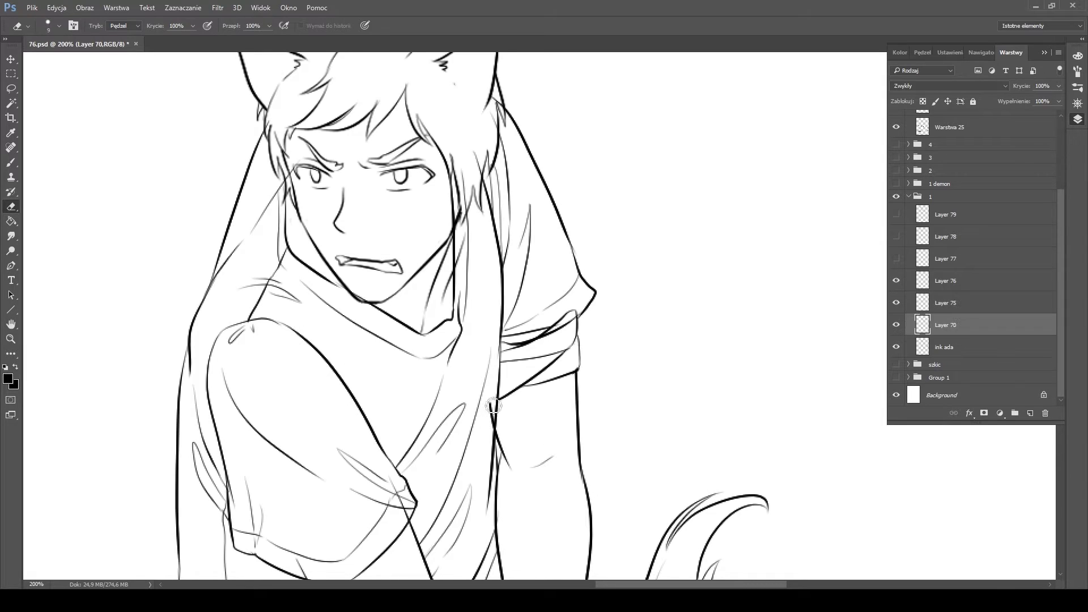
{"action": "left_click_drag", "start_coordinate": [510, 473], "coordinate": [526, 388]}
{"action": "key", "text": "bracketleft"}
{"action": "key", "text": "bracketleft"}
{"action": "key", "text": "bracketleft"}
{"action": "key", "text": "bracketleft"}
{"action": "scroll", "coordinate": [550, 362], "scroll_direction": "up", "scroll_amount": 3}
Erase the clothing lines on Layer 76 that run behind the boy's hair
{"action": "key", "text": "alt+bracketright"}
{"action": "scroll", "coordinate": [793, 300], "scroll_direction": "up", "scroll_amount": 3}
{"action": "key", "text": "alt+bracketright"}
{"action": "key", "text": "bracketright"}
{"action": "key", "text": "bracketright"}
{"action": "key", "text": "bracketright"}
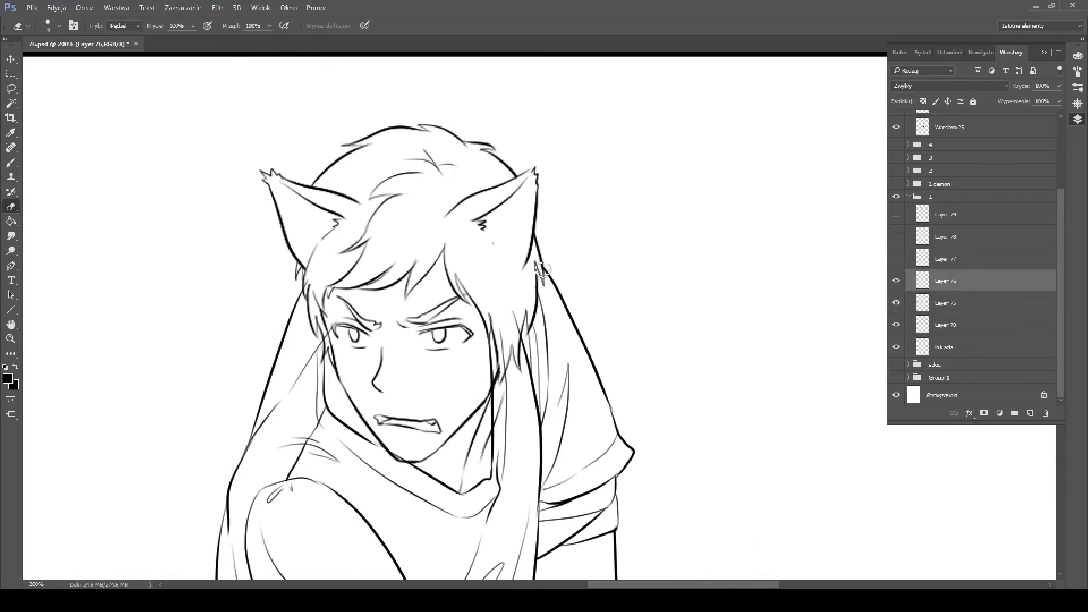
Erase the boy's neck and arm lines on Layer 70 that overlap his collar and shirt
{"action": "scroll", "coordinate": [494, 310], "scroll_direction": "down", "scroll_amount": 3}
{"action": "scroll", "coordinate": [561, 291], "scroll_direction": "up", "scroll_amount": 1}
{"action": "key", "text": "alt+bracketleft"}
{"action": "key", "text": "alt+bracketleft"}
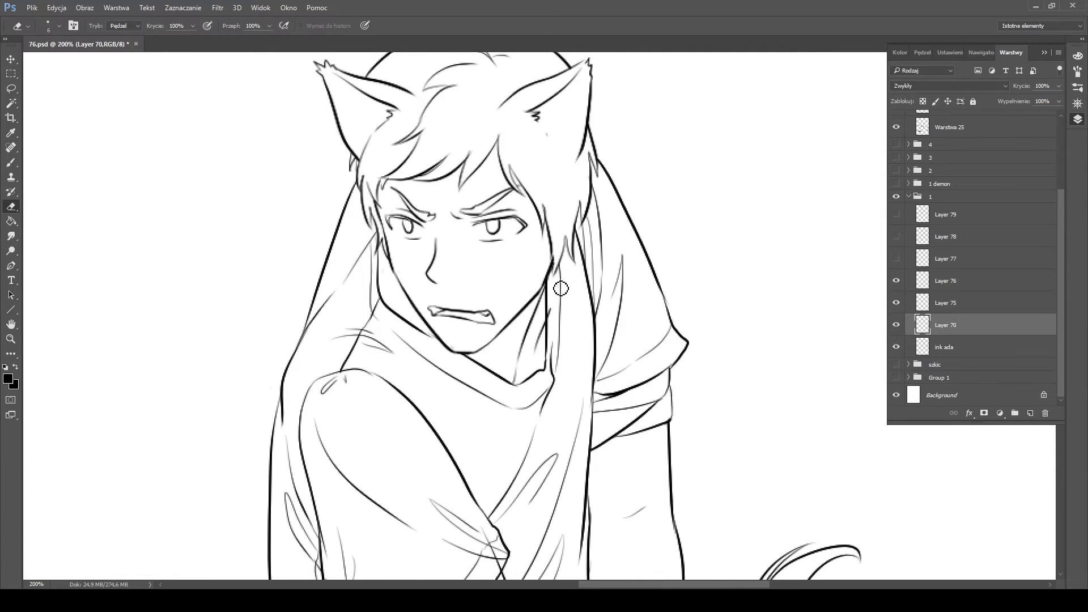
{"action": "scroll", "coordinate": [561, 289], "scroll_direction": "down", "scroll_amount": 5}
{"action": "key", "text": "bracketleft"}
{"action": "key", "text": "bracketleft"}
{"action": "scroll", "coordinate": [550, 206], "scroll_direction": "down", "scroll_amount": 3}
Show the boy's trousers on Layer 77 and erase their overlapping lines around the shirt hem and thigh pocket
{"action": "key", "text": "alt+bracketright"}
{"action": "key", "text": "alt+bracketright"}
{"action": "key", "text": "alt+bracketright"}
{"action": "scroll", "coordinate": [347, 306], "scroll_direction": "up", "scroll_amount": 5}
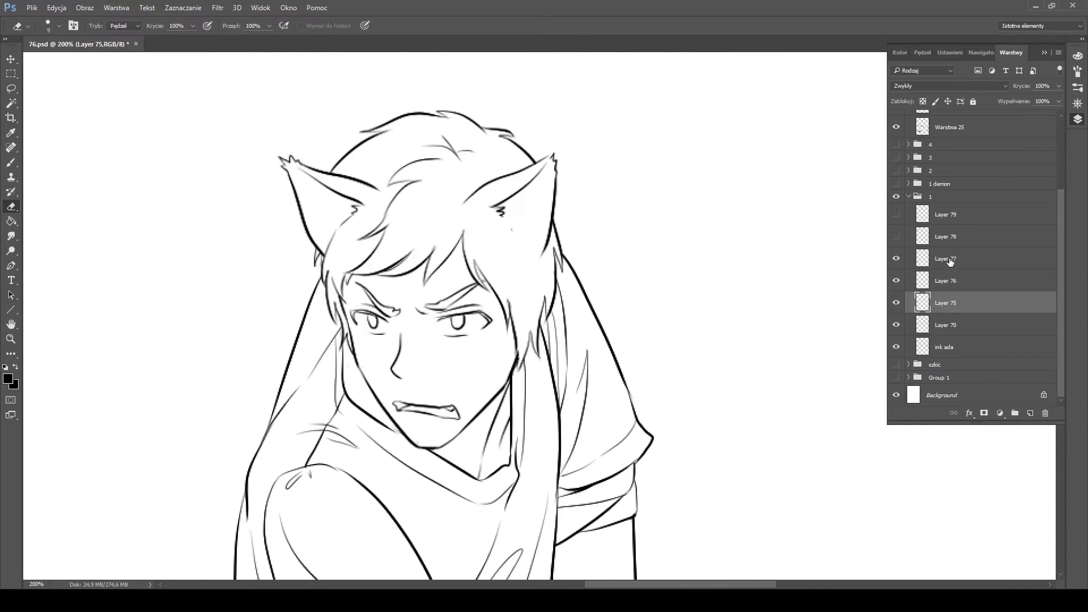
{"action": "scroll", "coordinate": [560, 190], "scroll_direction": "down", "scroll_amount": 5}
{"action": "key", "text": "bracketright"}
{"action": "key", "text": "bracketright"}
{"action": "key", "text": "bracketright"}
{"action": "scroll", "coordinate": [560, 190], "scroll_direction": "up", "scroll_amount": 1}
{"action": "scroll", "coordinate": [510, 226], "scroll_direction": "down", "scroll_amount": 5}
{"action": "key", "text": "bracketleft"}
{"action": "key", "text": "bracketleft"}
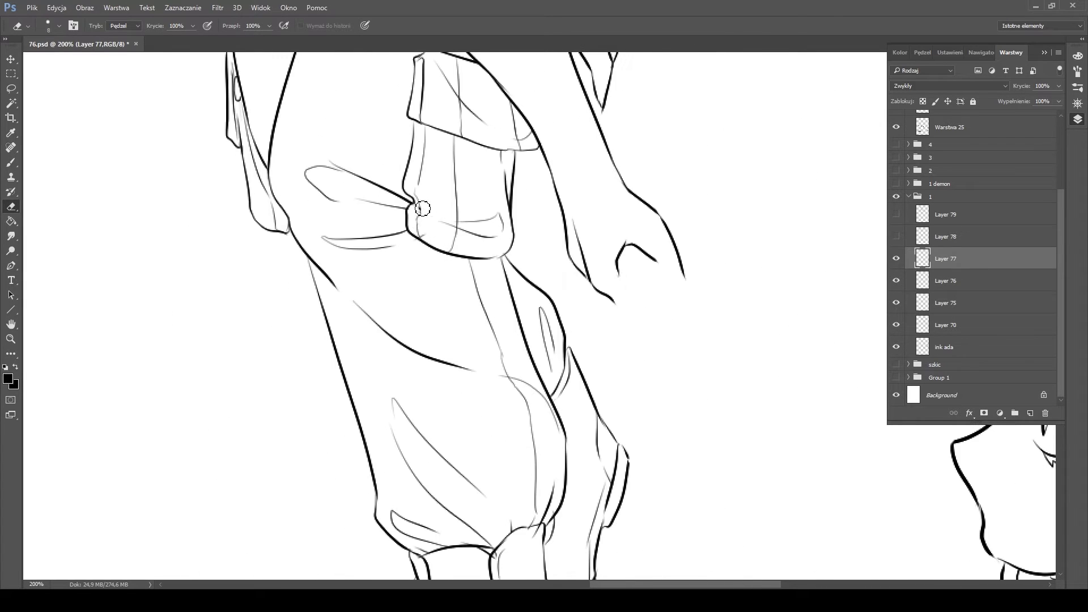
Erase the boot lines on Layer 75 that are covered by the trouser legs
{"action": "scroll", "coordinate": [398, 227], "scroll_direction": "up", "scroll_amount": 3}
{"action": "key", "text": "alt+bracketleft"}
{"action": "key", "text": "alt+bracketleft"}
{"action": "scroll", "coordinate": [466, 279], "scroll_direction": "down", "scroll_amount": 7}
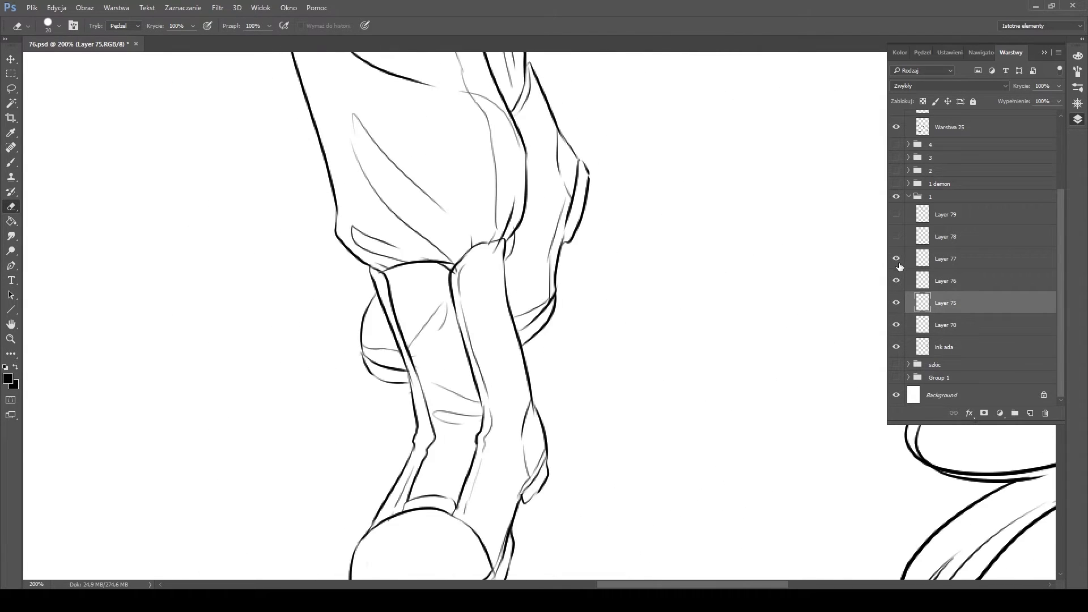
Clean up the trouser line ends on Layer 77 around the cuffs, adjusting the eraser size as needed
{"action": "key", "text": "alt+bracketright"}
{"action": "key", "text": "alt+bracketright"}
{"action": "key", "text": "bracketright"}
{"action": "key", "text": "bracketright"}
{"action": "key", "text": "bracketleft"}
{"action": "key", "text": "bracketleft"}
{"action": "key", "text": "bracketleft"}
{"action": "key", "text": "bracketleft"}
{"action": "key", "text": "bracketleft"}
Clean up the overlapping shirt lines on Layer 76 and check the boy's whole figure
{"action": "key", "text": "alt+bracketleft"}
{"action": "scroll", "coordinate": [466, 279], "scroll_direction": "up", "scroll_amount": 4}
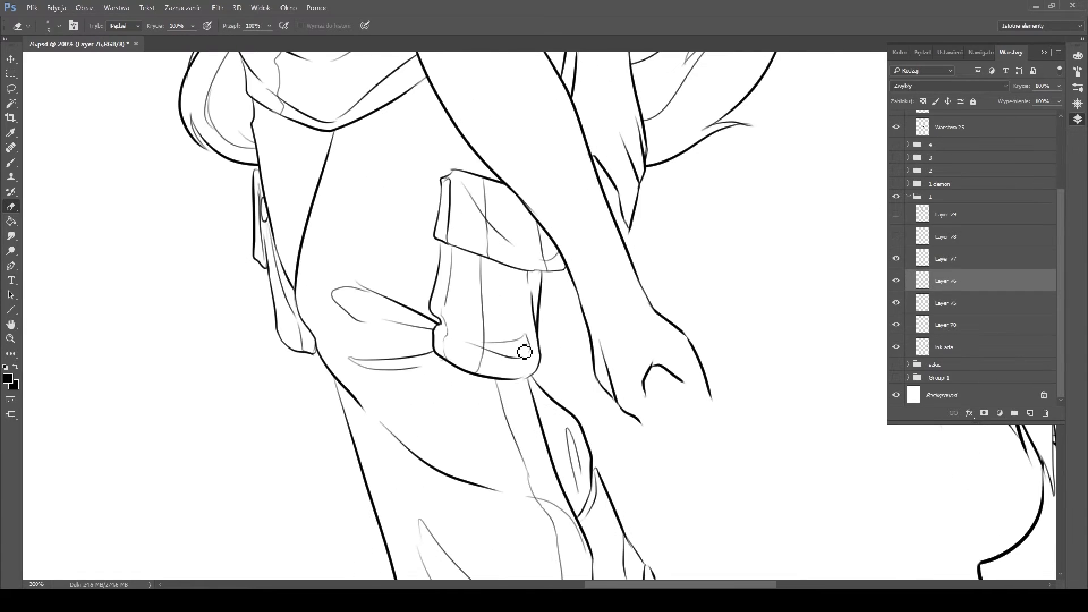
{"action": "scroll", "coordinate": [539, 343], "scroll_direction": "up", "scroll_amount": 5}
{"action": "scroll", "coordinate": [832, 221], "scroll_direction": "down", "scroll_amount": 10}
{"action": "scroll", "coordinate": [832, 221], "scroll_direction": "up", "scroll_amount": 5}
{"action": "scroll", "coordinate": [556, 270], "scroll_direction": "down", "scroll_amount": 5}
{"action": "scroll", "coordinate": [557, 270], "scroll_direction": "down", "scroll_amount": 2}
{"action": "key", "text": "F7"}
{"action": "scroll", "coordinate": [821, 269], "scroll_direction": "down", "scroll_amount": 3}
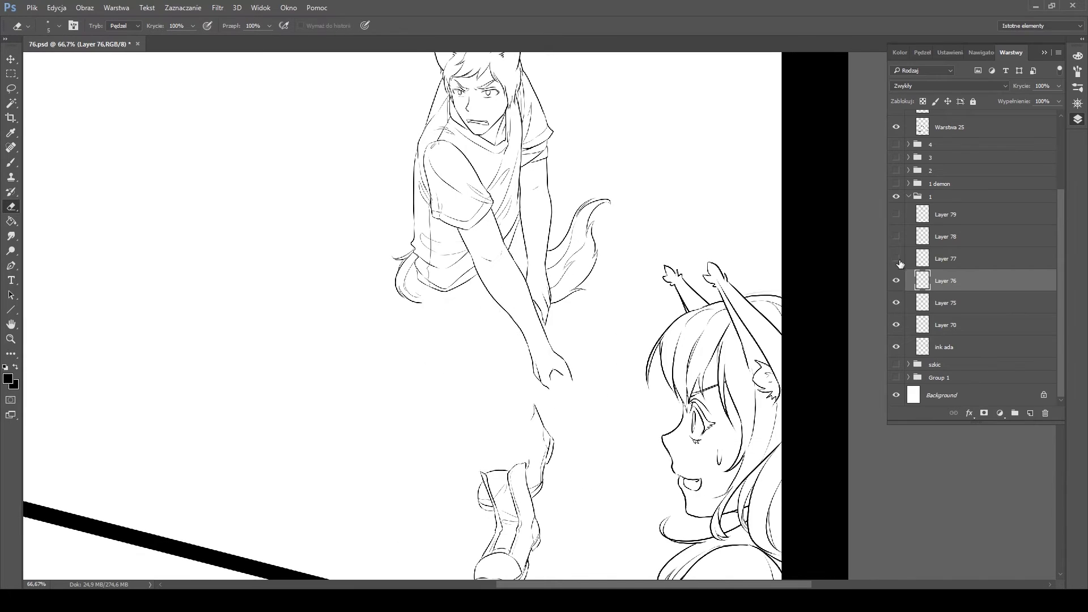
Show Layer 78 with the sword and boot laces, and erase the blade's overlapping lines near the guard
{"action": "left_click", "coordinate": [896, 236]}
{"action": "left_click", "coordinate": [963, 236]}
{"action": "scroll", "coordinate": [572, 396], "scroll_direction": "up", "scroll_amount": 2}
{"action": "scroll", "coordinate": [623, 340], "scroll_direction": "down", "scroll_amount": 5}
{"action": "key", "text": "bracketleft"}
{"action": "key", "text": "bracketleft"}
{"action": "left_click_drag", "start_coordinate": [555, 179], "coordinate": [547, 169]}
{"action": "key", "text": "bracketright"}
{"action": "key", "text": "bracketright"}
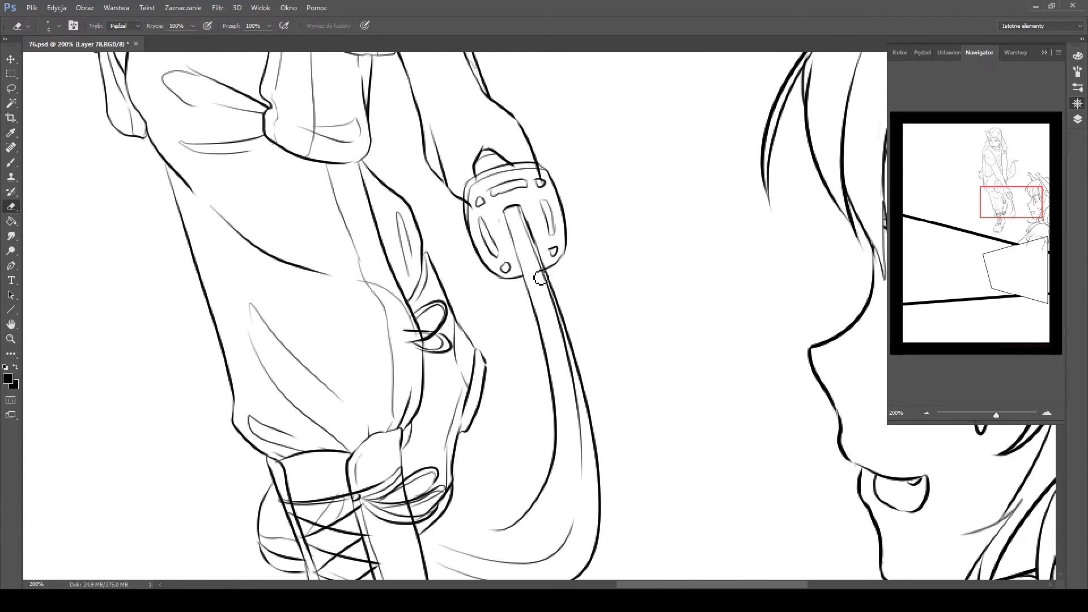
Clean up the remaining overlaps around the boy's hand, sword guard and boot laces
{"action": "key", "text": "F7"}
{"action": "left_click", "coordinate": [487, 197], "text": "ctrl"}
{"action": "scroll", "coordinate": [487, 197], "scroll_direction": "up", "scroll_amount": 4}
{"action": "scroll", "coordinate": [624, 283], "scroll_direction": "down", "scroll_amount": 6}
{"action": "scroll", "coordinate": [495, 413], "scroll_direction": "up", "scroll_amount": 10}
{"action": "scroll", "coordinate": [495, 413], "scroll_direction": "down", "scroll_amount": 1}
Show the sword slash lines of Layer 79 and rename that layer "ink lines"
{"action": "left_click", "coordinate": [495, 413], "text": "ctrl"}
{"action": "key", "text": "ctrl+minus"}
{"action": "key", "text": "ctrl+minus"}
{"action": "key", "text": "ctrl+minus"}
{"action": "key", "text": "F7"}
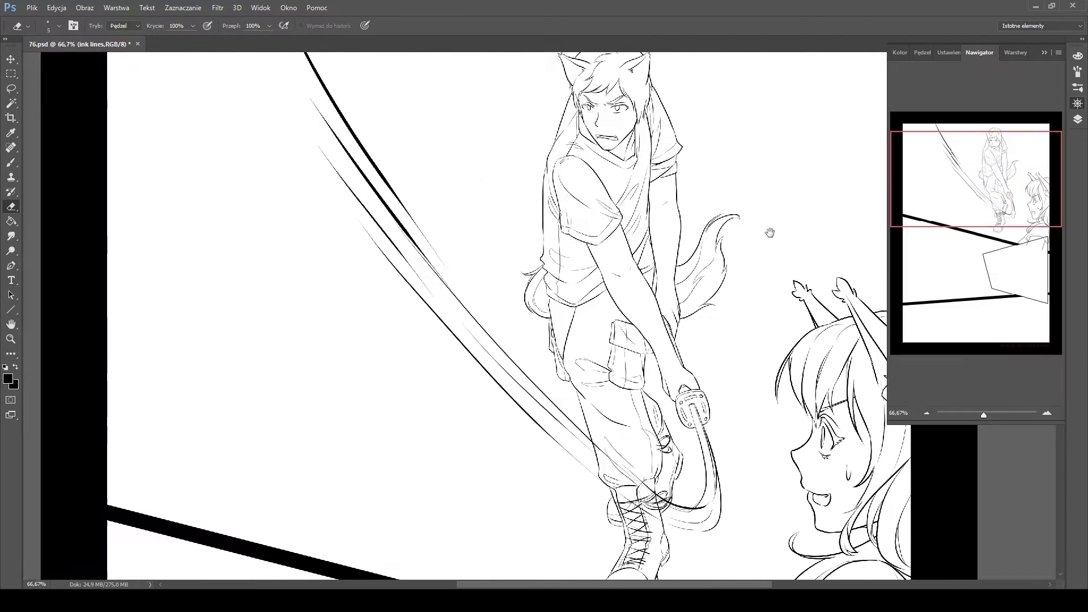
Add a layer above Layer 78 and draw curved strap lines from the boy's thigh up across his arm
{"action": "key", "text": "F7"}
{"action": "left_click", "coordinate": [966, 238]}
{"action": "key", "text": "b"}
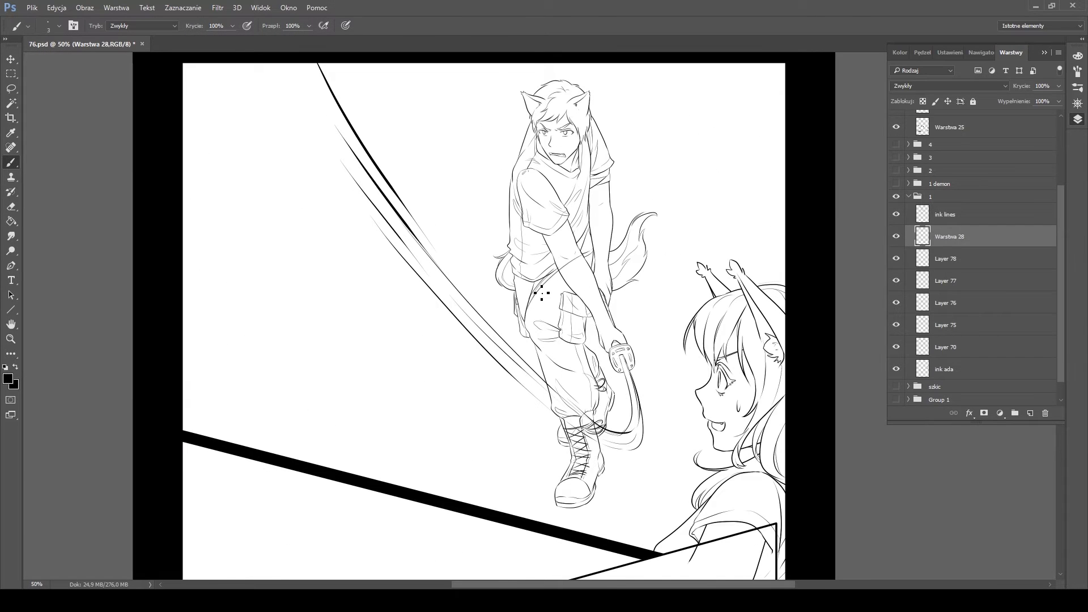
{"action": "key", "text": "F7"}
{"action": "key", "text": "ctrl+plus"}
{"action": "key", "text": "ctrl+plus"}
{"action": "key", "text": "ctrl+plus"}
{"action": "key", "text": "ctrl+plus"}
{"action": "scroll", "coordinate": [646, 150], "scroll_direction": "up", "scroll_amount": 4}
{"action": "left_click_drag", "start_coordinate": [355, 529], "coordinate": [690, 195]}
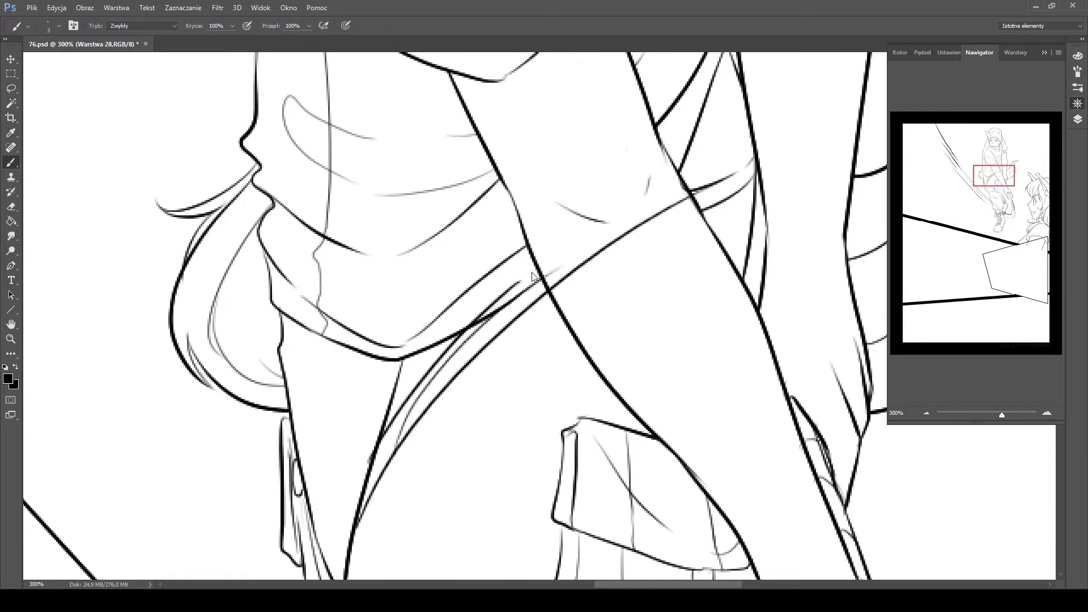
Erase the part of the new strap lines that crosses the boy's forearm
{"action": "key", "text": "e"}
{"action": "mouse_move", "coordinate": [518, 282]}
{"action": "left_mouse_down"}
{"action": "mouse_move", "coordinate": [476, 311]}
{"action": "mouse_move", "coordinate": [686, 198]}
{"action": "left_mouse_up"}
{"action": "left_click_drag", "start_coordinate": [685, 198], "coordinate": [770, 78]}
Clean up the thigh line on Layer 77 where it meets the strap and merge the boy's layers as "ink rob"
{"action": "key", "text": "F7"}
{"action": "left_click", "coordinate": [912, 286]}
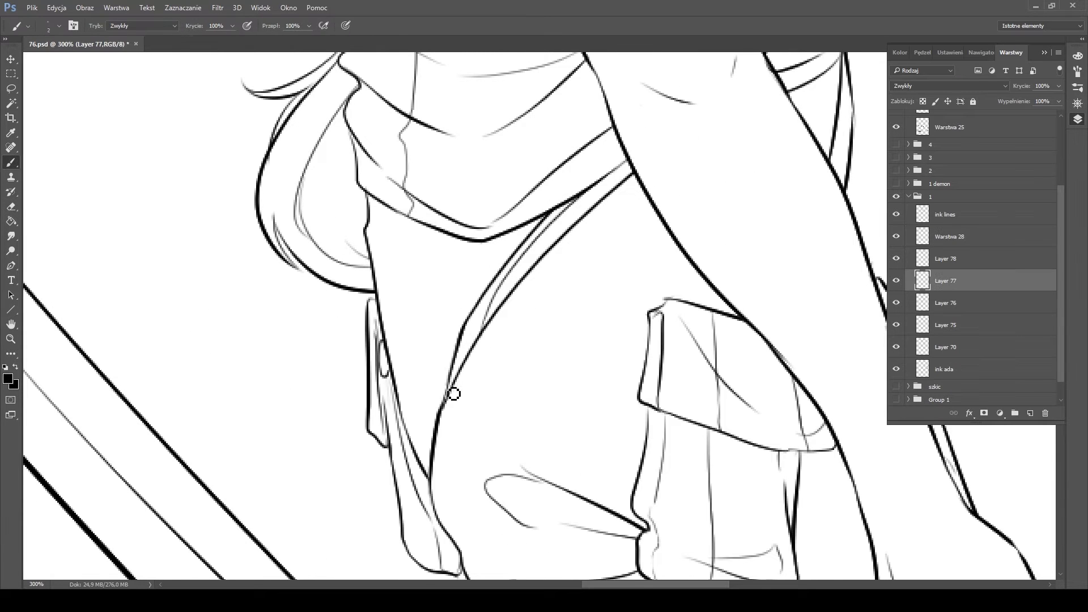
{"action": "scroll", "coordinate": [456, 381], "scroll_direction": "up", "scroll_amount": 2}
{"action": "key", "text": "ctrl+minus"}
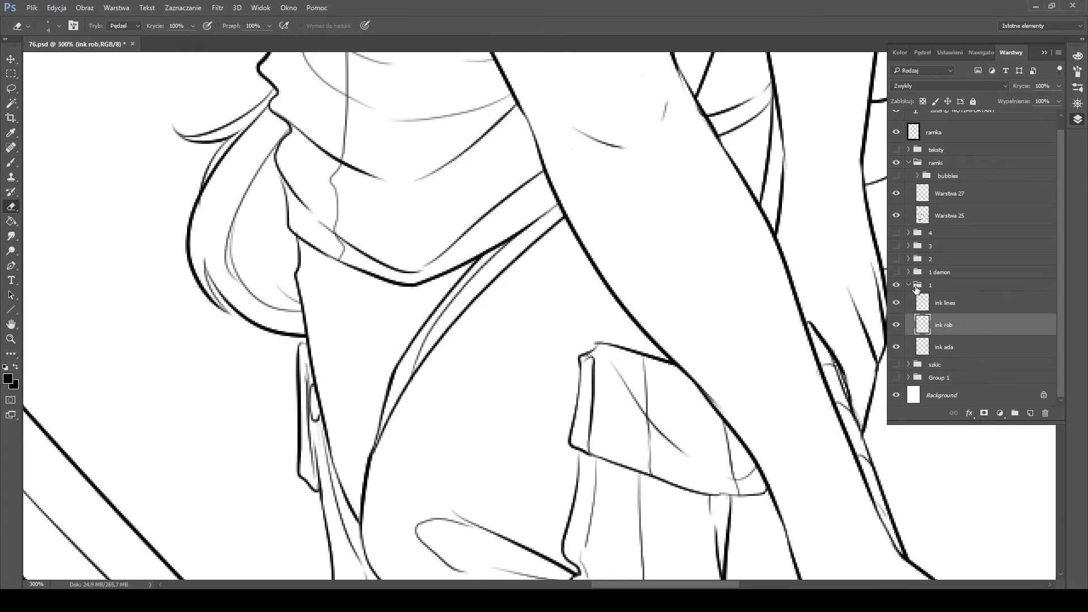
Expand the "1 demon" group at 100% zoom, hide Layers 83 and 82, select Layer 81, and enlarge the eraser
{"action": "left_click", "coordinate": [1077, 103]}
{"action": "key", "text": "ctrl+1"}
{"action": "left_click", "coordinate": [1078, 119]}
{"action": "left_click", "coordinate": [896, 301]}
{"action": "left_click", "coordinate": [896, 323]}
{"action": "left_click", "coordinate": [945, 345]}
{"action": "left_click_drag", "start_coordinate": [79, 243], "coordinate": [463, 291]}
{"action": "key", "text": "bracketright"}
{"action": "key", "text": "bracketright"}
{"action": "key", "text": "bracketright"}
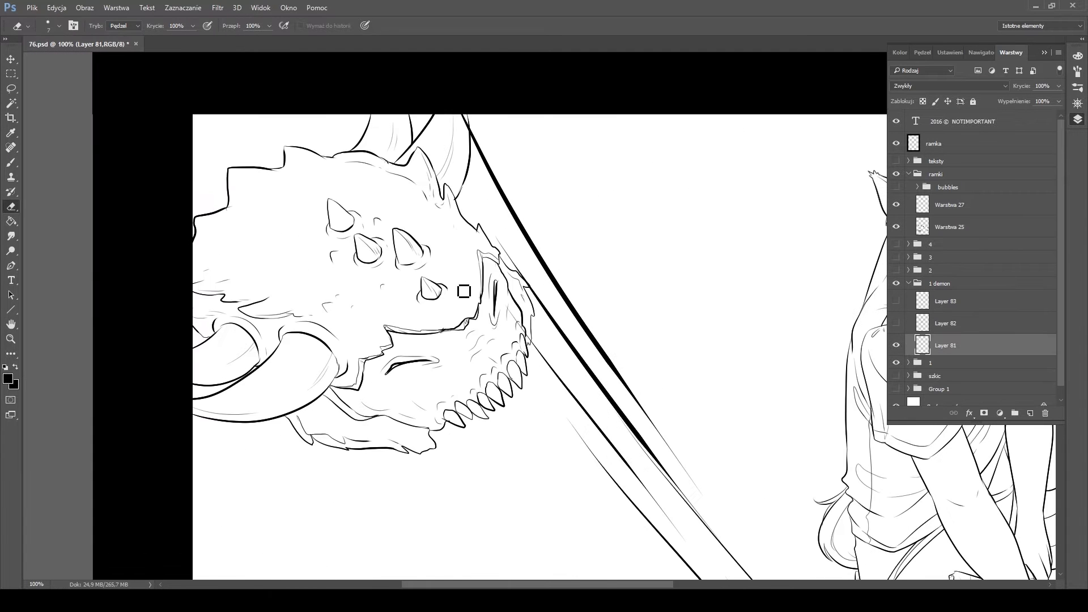
Show and select Layer 82, enlarge the eraser, and clean up the demon's overlapping jaw and neck lines
{"action": "left_click", "coordinate": [896, 323]}
{"action": "left_click", "coordinate": [945, 323]}
{"action": "key", "text": "bracketright"}
{"action": "key", "text": "bracketright"}
{"action": "scroll", "coordinate": [515, 279], "scroll_direction": "down", "scroll_amount": 5}
{"action": "key", "text": "bracketright"}
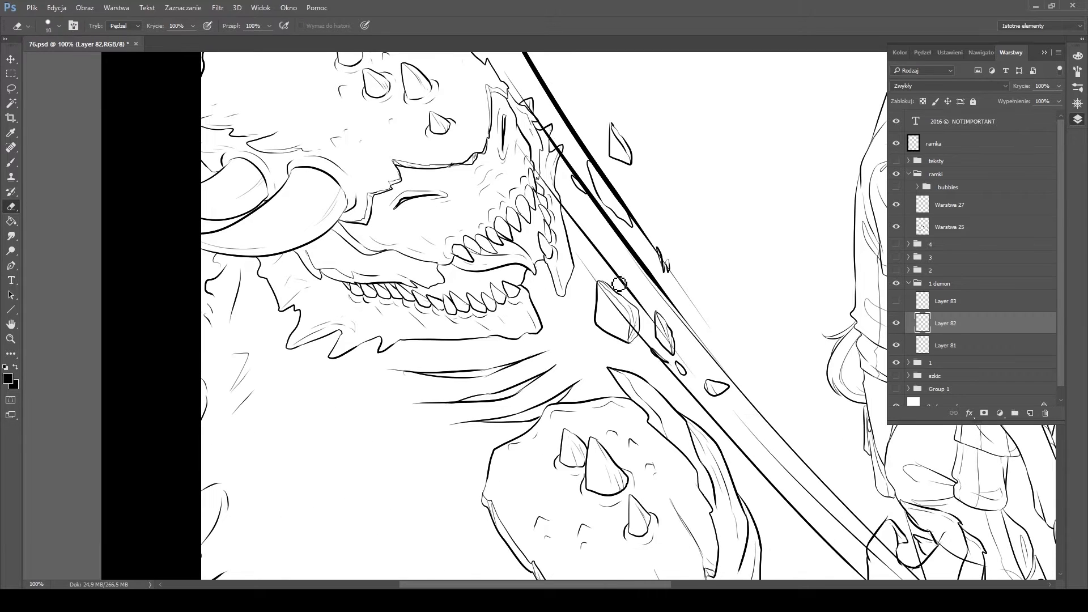
Show and select Layer 83 and erase overlapping lines around the demon's arm and shoulder plate with a larger eraser
{"action": "left_click", "coordinate": [896, 301]}
{"action": "left_click", "coordinate": [945, 301]}
{"action": "left_click_drag", "start_coordinate": [578, 344], "coordinate": [408, 214]}
{"action": "key", "text": "bracketright"}
{"action": "key", "text": "bracketright"}
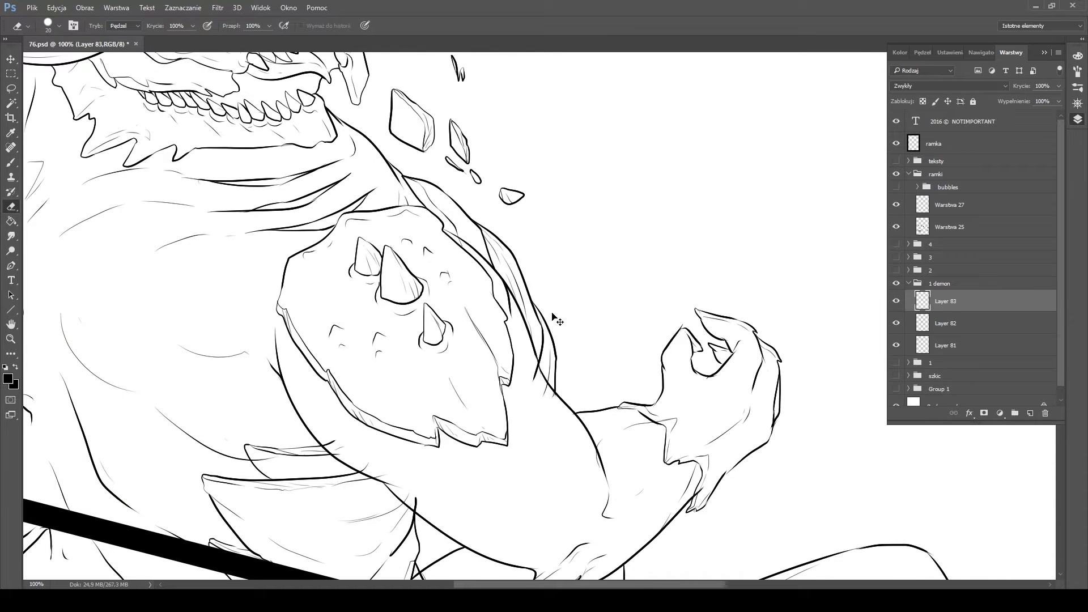
{"action": "scroll", "coordinate": [539, 374], "scroll_direction": "down", "scroll_amount": 4}
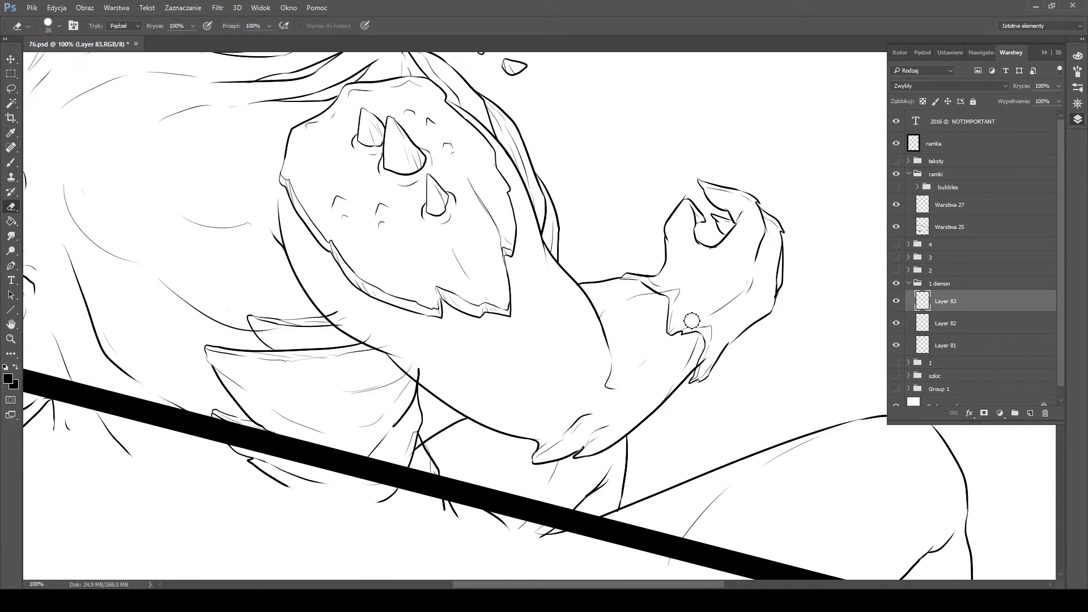
{"action": "scroll", "coordinate": [666, 295], "scroll_direction": "down", "scroll_amount": 3}
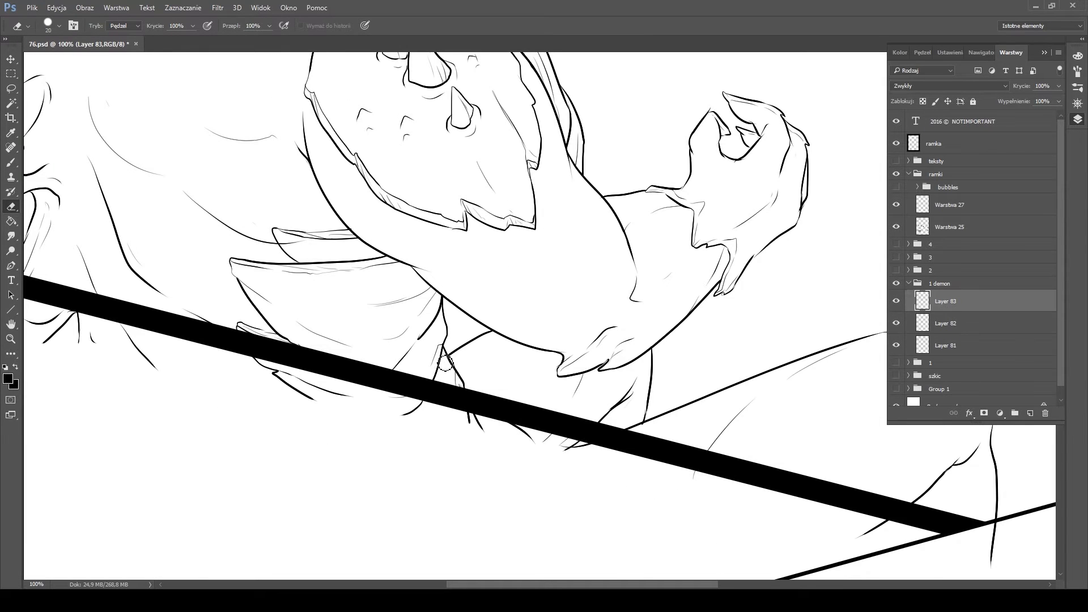
Return to Layer 81 and clean up the line overlaps around the demon's teeth with a smaller eraser
{"action": "scroll", "coordinate": [445, 362], "scroll_direction": "up", "scroll_amount": 10}
{"action": "scroll", "coordinate": [445, 363], "scroll_direction": "left", "scroll_amount": 5}
{"action": "key", "text": "bracketleft"}
{"action": "key", "text": "bracketleft"}
{"action": "key", "text": "bracketleft"}
{"action": "key", "text": "bracketleft"}
{"action": "key", "text": "bracketleft"}
{"action": "key", "text": "alt+bracketleft"}
{"action": "key", "text": "alt+bracketleft"}
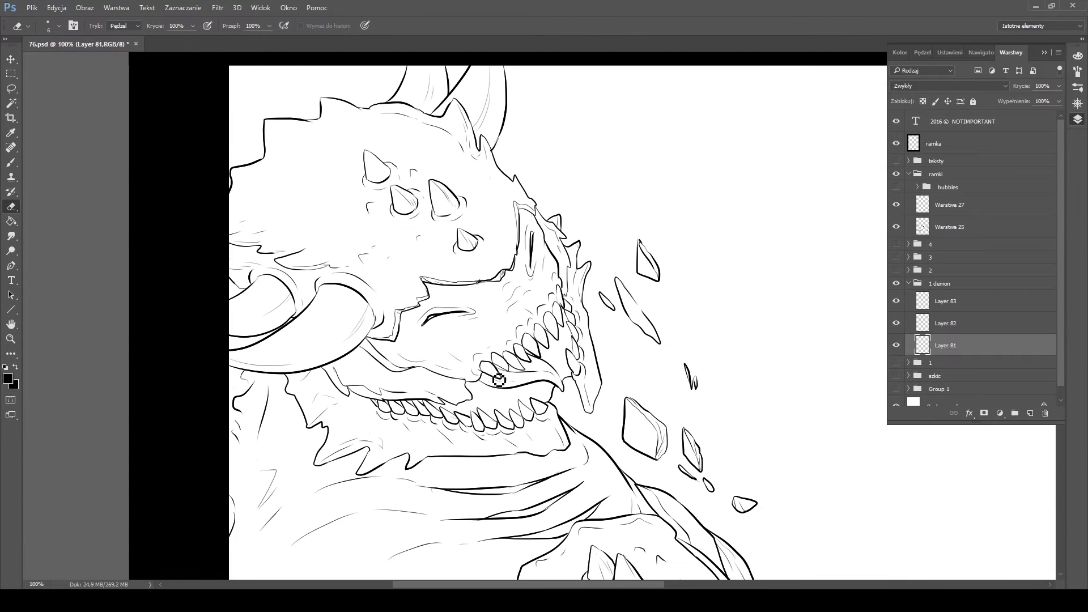
Clean up the remaining overlaps along the demon's shoulder and arm on Layer 82
{"action": "scroll", "coordinate": [499, 379], "scroll_direction": "down", "scroll_amount": 12}
{"action": "scroll", "coordinate": [498, 379], "scroll_direction": "right", "scroll_amount": 8}
{"action": "key", "text": "alt+bracketright"}
{"action": "key", "text": "bracketright"}
Merge the demon's line layers as "ink demon" and erase its lines that run below the panel border
{"action": "left_click", "coordinate": [979, 52]}
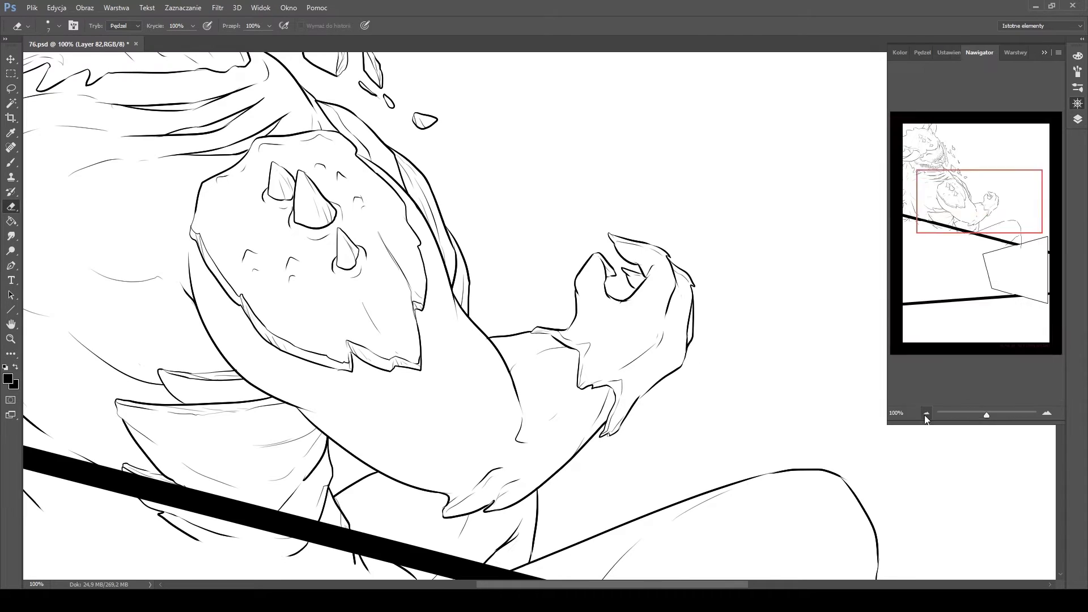
{"action": "left_click", "coordinate": [925, 414]}
{"action": "left_click", "coordinate": [926, 414]}
{"action": "key", "text": "ctrl+z"}
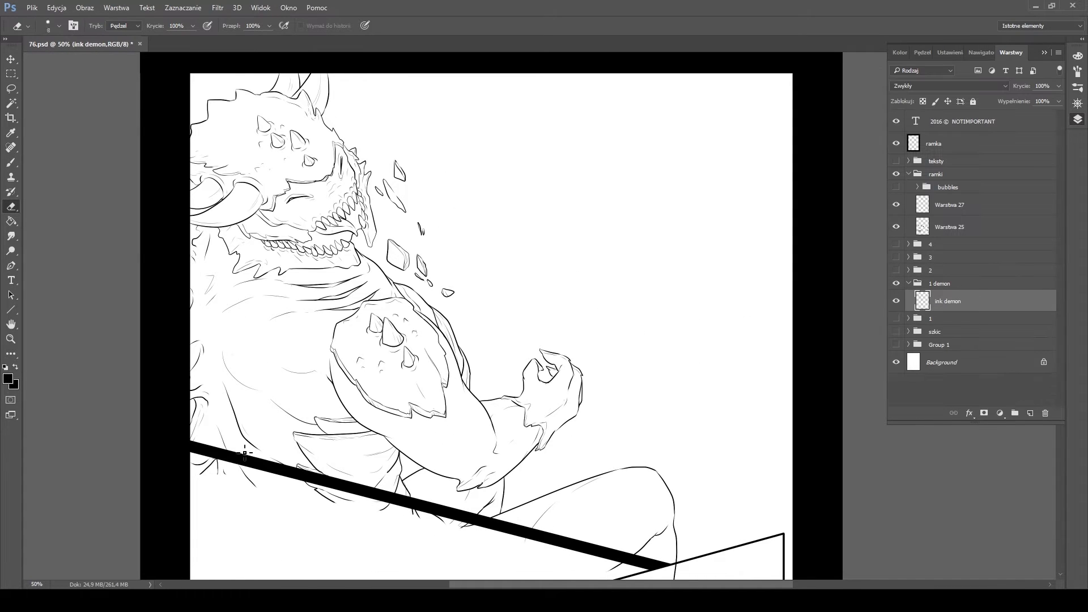
{"action": "scroll", "coordinate": [577, 573], "scroll_direction": "up", "scroll_amount": 2}
{"action": "key", "text": "ctrl+z"}
{"action": "key", "text": "ctrl+z"}
{"action": "key", "text": "ctrl+z"}
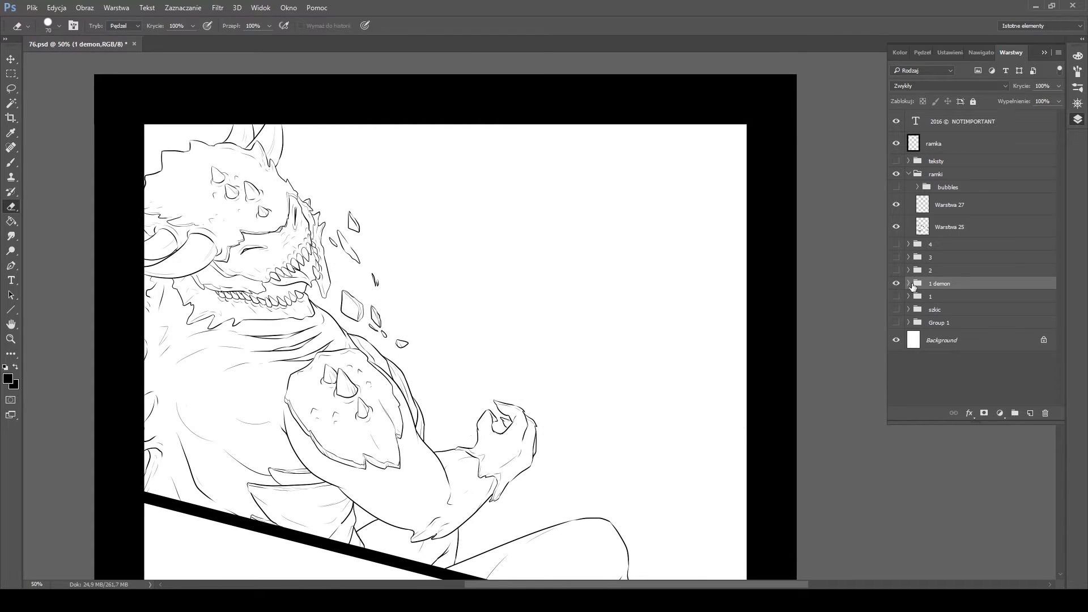
{"action": "key", "text": "ctrl+z"}
Select the area around the demon and fill its silhouette with flat purple on a "demon" layer beneath the ink
{"action": "key", "text": "w"}
{"action": "left_click", "coordinate": [434, 125]}
{"action": "key", "text": "b"}
{"action": "mouse_move", "coordinate": [351, 272]}
{"action": "left_mouse_down"}
{"action": "mouse_move", "coordinate": [368, 335]}
{"action": "mouse_move", "coordinate": [499, 498]}
{"action": "left_mouse_up"}
{"action": "scroll", "coordinate": [498, 498], "scroll_direction": "down", "scroll_amount": 3}
{"action": "mouse_move", "coordinate": [442, 391]}
{"action": "left_mouse_down"}
{"action": "mouse_move", "coordinate": [477, 355]}
{"action": "mouse_move", "coordinate": [295, 266]}
{"action": "mouse_move", "coordinate": [170, 272]}
{"action": "left_mouse_up"}
{"action": "scroll", "coordinate": [170, 271], "scroll_direction": "up", "scroll_amount": 4}
{"action": "scroll", "coordinate": [170, 272], "scroll_direction": "left", "scroll_amount": 3}
{"action": "key", "text": "bracketleft"}
{"action": "mouse_move", "coordinate": [340, 227]}
{"action": "left_mouse_down"}
{"action": "mouse_move", "coordinate": [351, 182]}
{"action": "mouse_move", "coordinate": [231, 188]}
{"action": "left_mouse_up"}
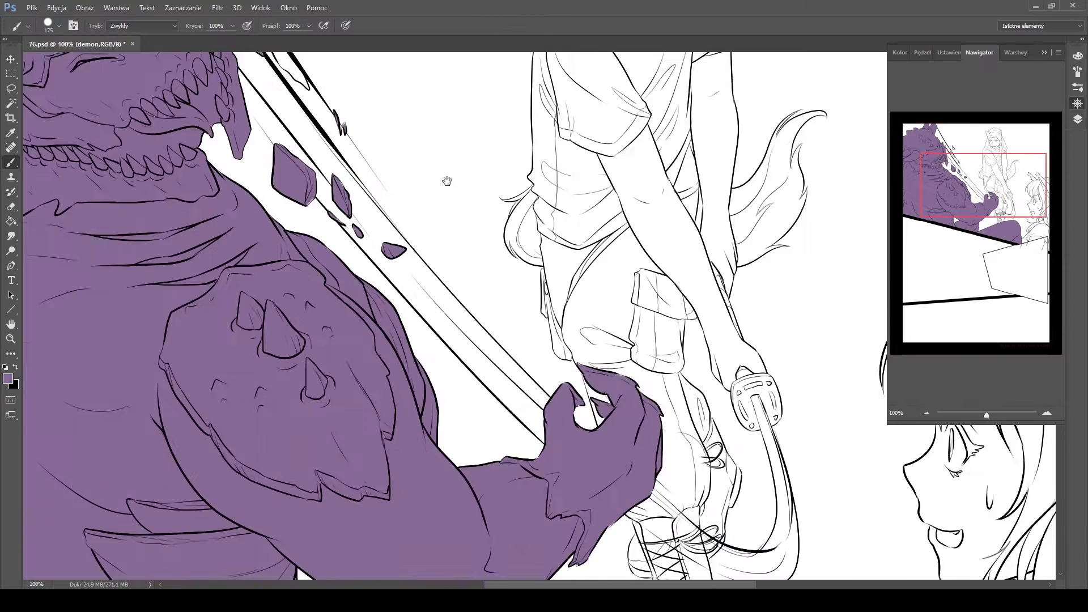
Paint the unfilled stone shards beside the demon's head purple on the "demon" layer with a much smaller brush
{"action": "left_click_drag", "start_coordinate": [446, 181], "coordinate": [535, 405]}
{"action": "key", "text": "bracketleft"}
{"action": "key", "text": "bracketleft"}
{"action": "key", "text": "bracketleft"}
{"action": "key", "text": "bracketleft"}
{"action": "key", "text": "bracketleft"}
{"action": "key", "text": "bracketleft"}
{"action": "key", "text": "bracketleft"}
{"action": "key", "text": "bracketleft"}
{"action": "key", "text": "bracketleft"}
{"action": "key", "text": "bracketleft"}
{"action": "key", "text": "bracketleft"}
{"action": "key", "text": "bracketleft"}
{"action": "key", "text": "bracketleft"}
{"action": "key", "text": "bracketleft"}
{"action": "key", "text": "F7"}
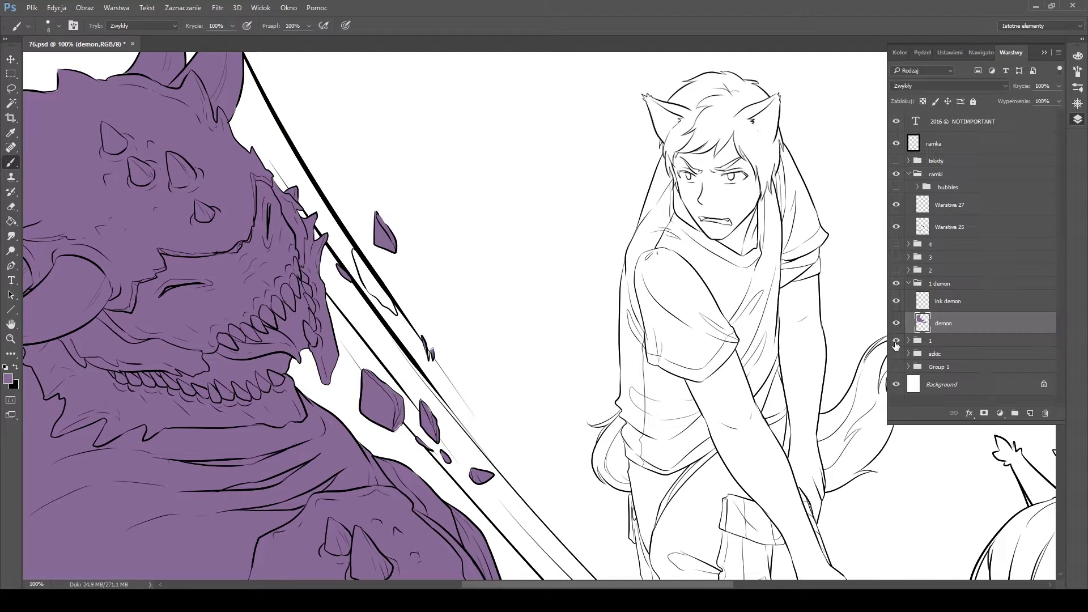
{"action": "left_click_drag", "start_coordinate": [358, 260], "coordinate": [387, 295]}
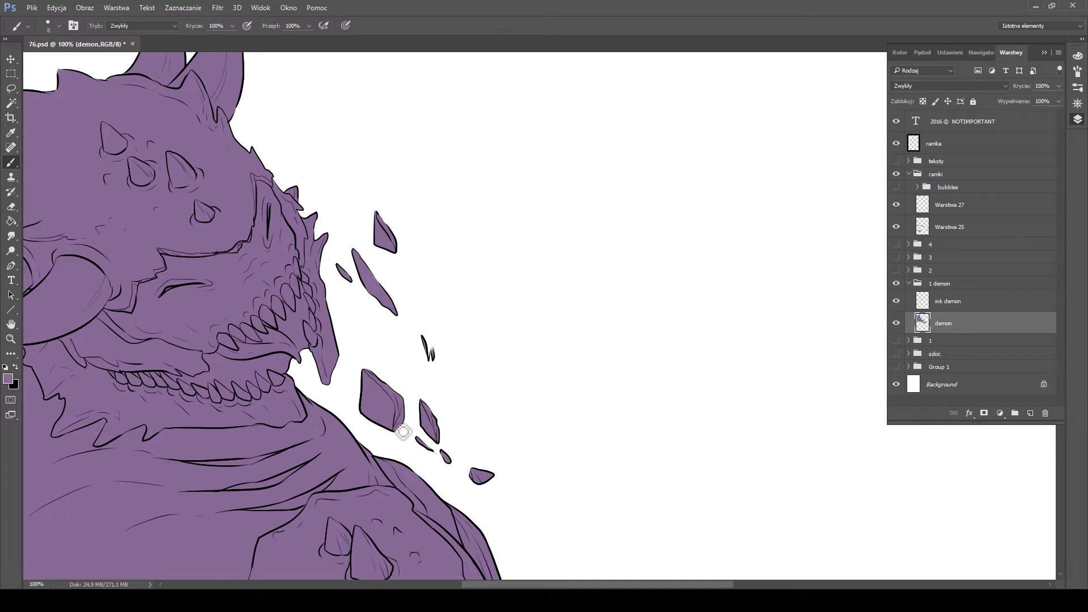
{"action": "left_click_drag", "start_coordinate": [451, 447], "coordinate": [514, 184]}
Select the inset panel's interior from Warstwa 27 and fill it with dark grey on a "background" layer in group 3
{"action": "left_click", "coordinate": [895, 340]}
{"action": "left_click", "coordinate": [909, 283]}
{"action": "key", "text": "ctrl+minus"}
{"action": "left_click", "coordinate": [963, 204]}
{"action": "key", "text": "w"}
{"action": "left_click", "coordinate": [685, 335]}
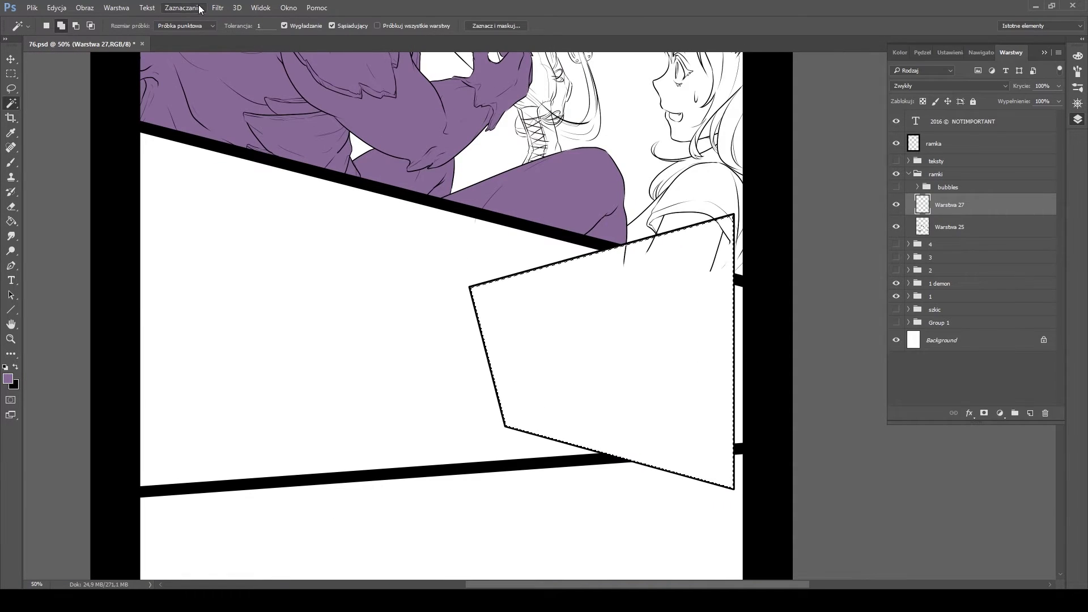
{"action": "left_click", "coordinate": [896, 256]}
{"action": "left_click", "coordinate": [908, 257]}
{"action": "scroll", "coordinate": [963, 283], "scroll_direction": "down", "scroll_amount": 3}
{"action": "left_click", "coordinate": [950, 344]}
{"action": "key", "text": "i"}
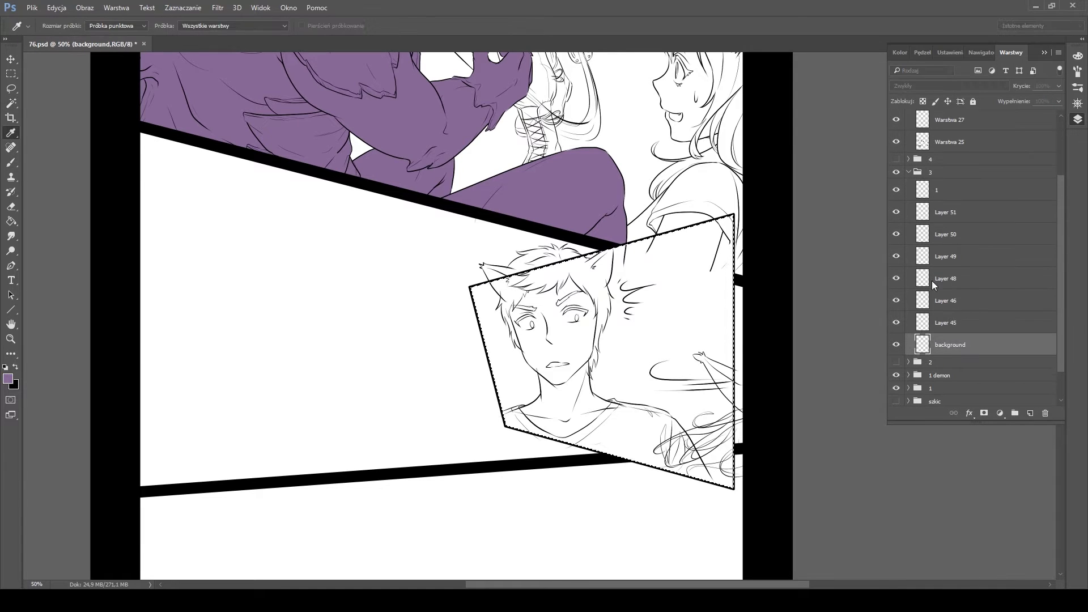
{"action": "key", "text": "b"}
Hide group 3, expand group 2 with only Layers 25 and 11 visible, and ready the eraser on the lower Layer 11
{"action": "left_click", "coordinate": [929, 172]}
{"action": "left_click", "coordinate": [896, 245]}
{"action": "scroll", "coordinate": [963, 255], "scroll_direction": "down", "scroll_amount": 1}
{"action": "left_click", "coordinate": [896, 212]}
{"action": "left_click", "coordinate": [908, 213]}
{"action": "left_click_drag", "start_coordinate": [895, 236], "coordinate": [895, 404]}
{"action": "left_click", "coordinate": [963, 362]}
{"action": "key", "text": "ctrl+plus"}
{"action": "key", "text": "e"}
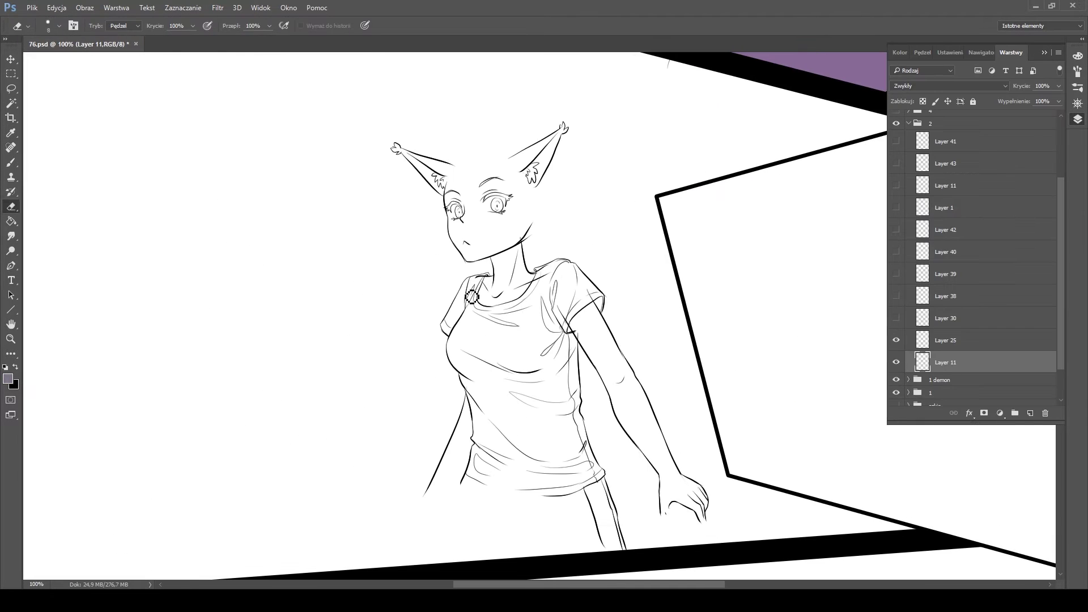
Erase the girl's overlapping face, shirt and arm lines on Layers 25 and 11 and merge the two layers
{"action": "left_click", "coordinate": [950, 343]}
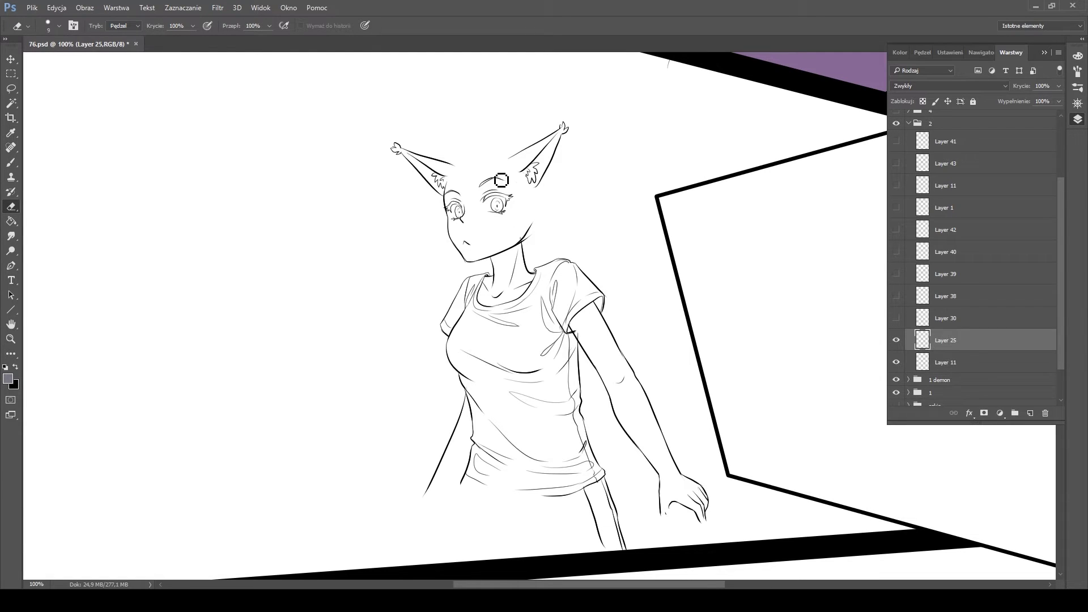
{"action": "left_click", "coordinate": [526, 242]}
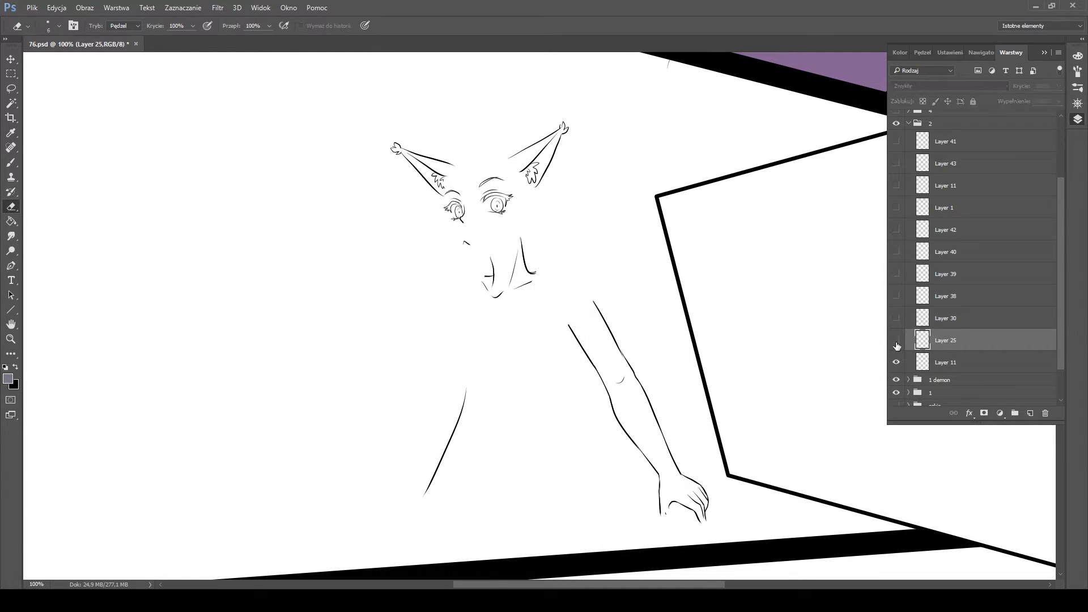
{"action": "left_click_drag", "start_coordinate": [426, 266], "coordinate": [386, 170]}
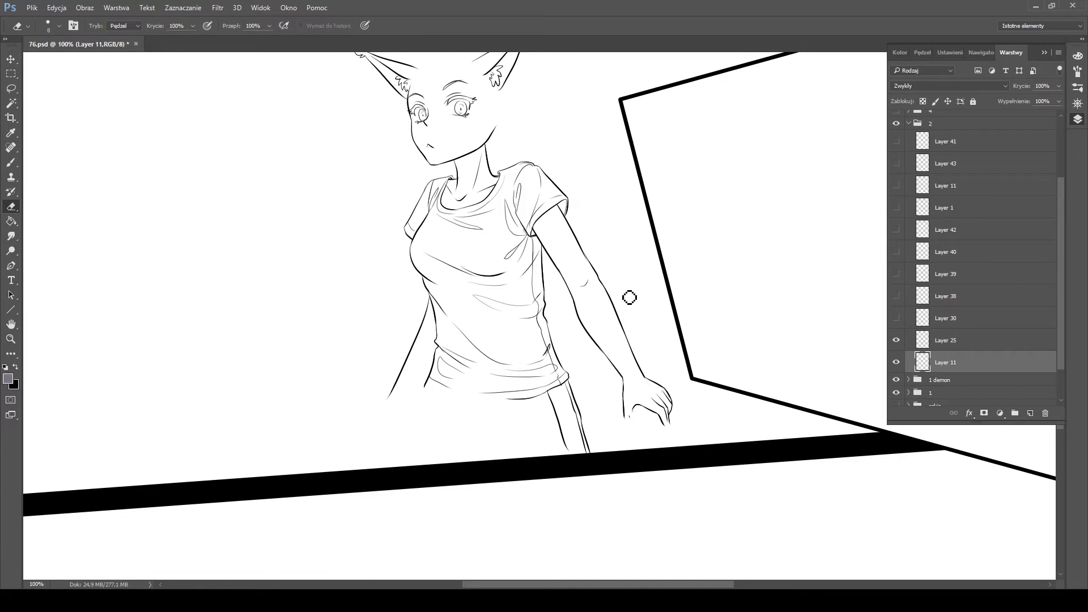
{"action": "scroll", "coordinate": [652, 388], "scroll_direction": "up", "scroll_amount": 5}
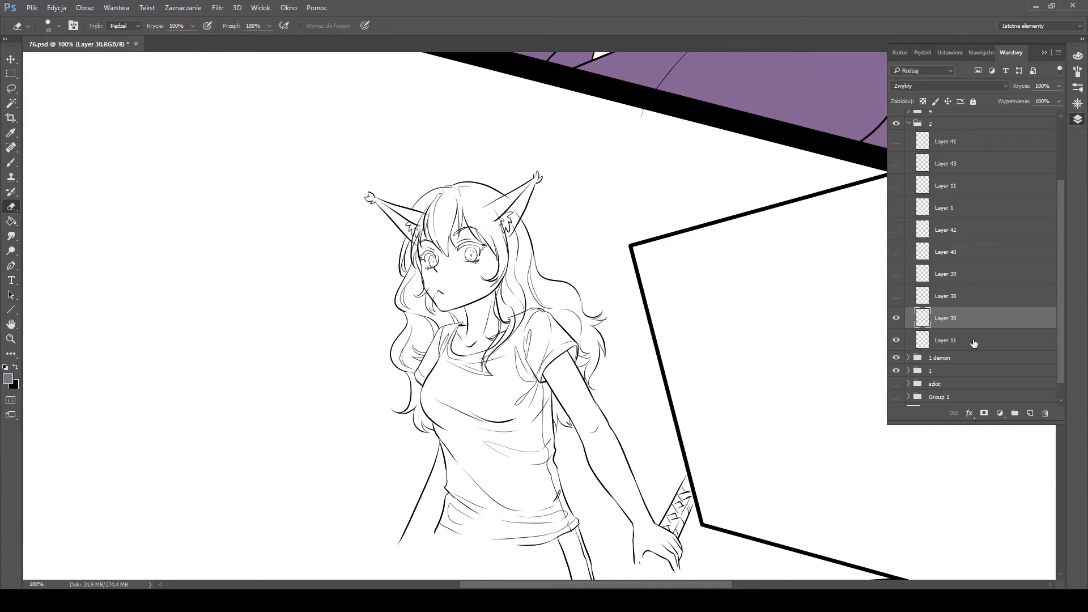
Dim Layer 11 to 49% opacity, erase body lines covered by the girl's hair, and merge Layer 30 into it
{"action": "key", "text": "alt+bracketleft"}
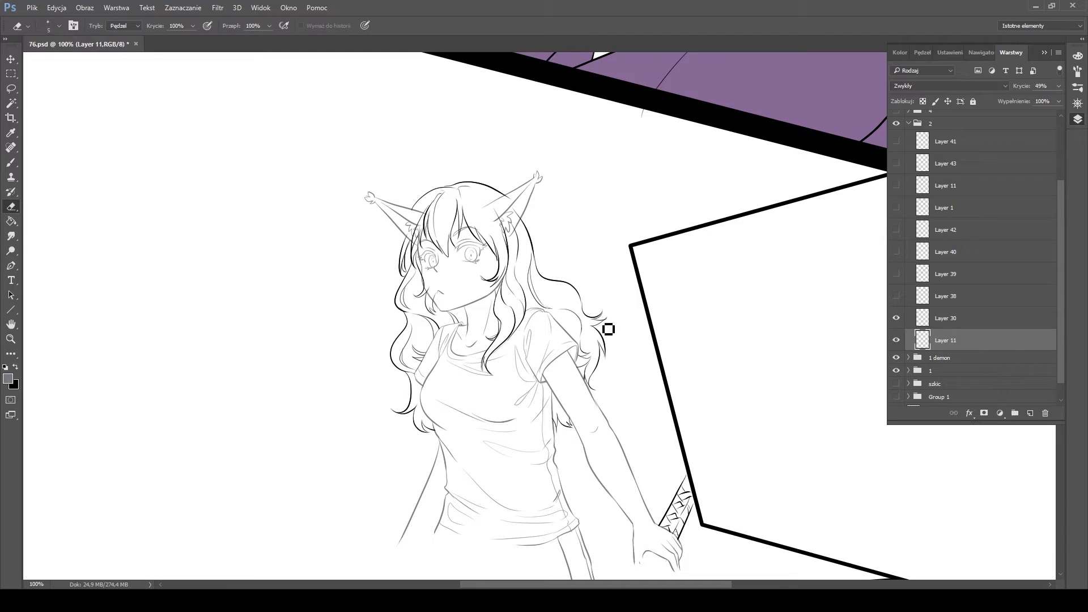
{"action": "key", "text": "alt+bracketright"}
{"action": "left_click", "coordinate": [896, 296]}
{"action": "key", "text": "ctrl+e"}
Dim Layer 11 to 29% opacity, clean up lines around the girl's shoulder strap, and merge Layer 38 as "ink ada"
{"action": "key", "text": "2"}
{"action": "key", "text": "9"}
{"action": "key", "text": "bracketleft"}
{"action": "key", "text": "bracketleft"}
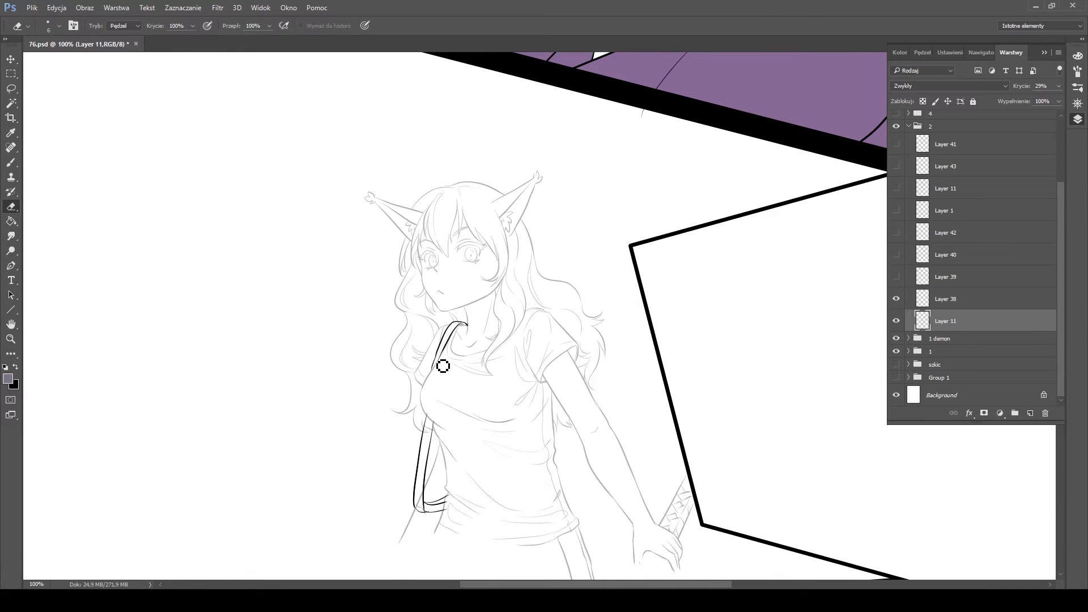
{"action": "scroll", "coordinate": [443, 365], "scroll_direction": "down", "scroll_amount": 3}
{"action": "key", "text": "bracketright"}
{"action": "left_click", "coordinate": [960, 306]}
{"action": "key", "text": "ctrl+e"}
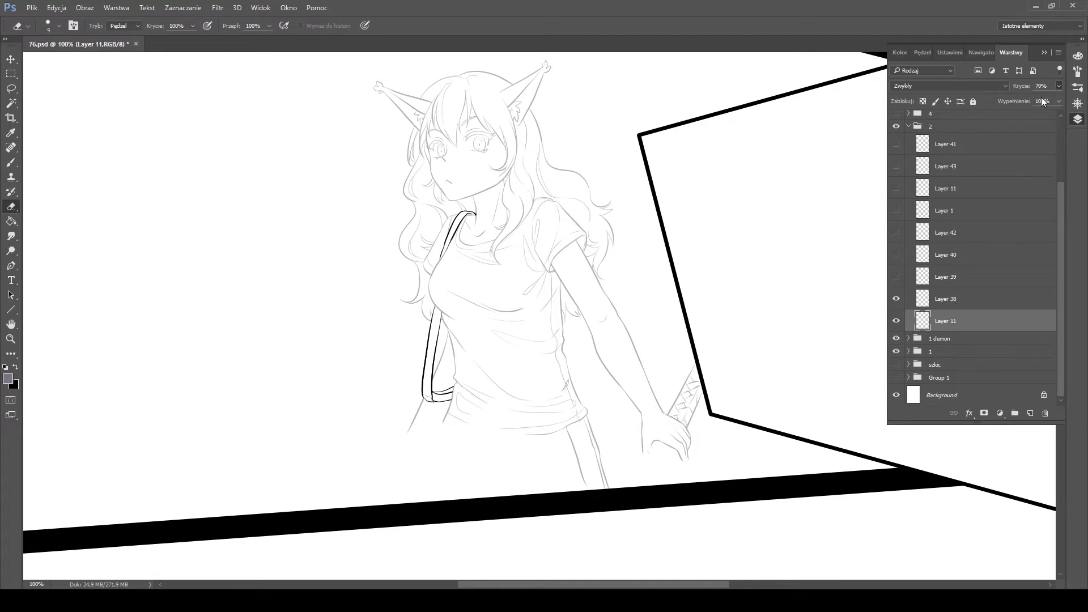
Erase the boy's overlapping face, sleeve and arm lines on Layers 39 and 40 and merge them as "ink rob"
{"action": "left_click_drag", "start_coordinate": [293, 225], "coordinate": [464, 378]}
{"action": "left_click", "coordinate": [963, 298]}
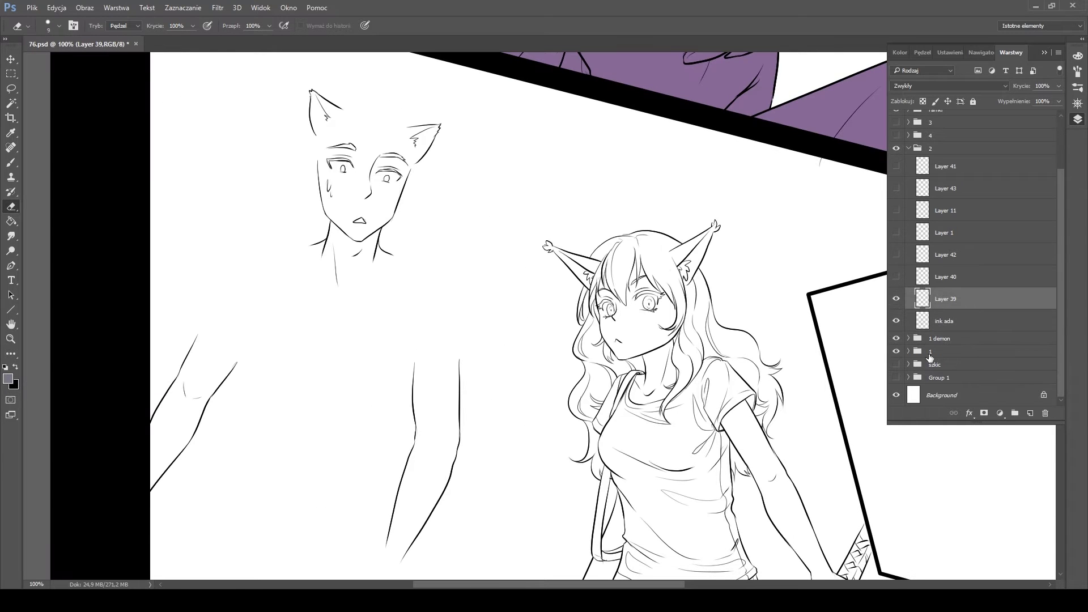
{"action": "left_click", "coordinate": [896, 276]}
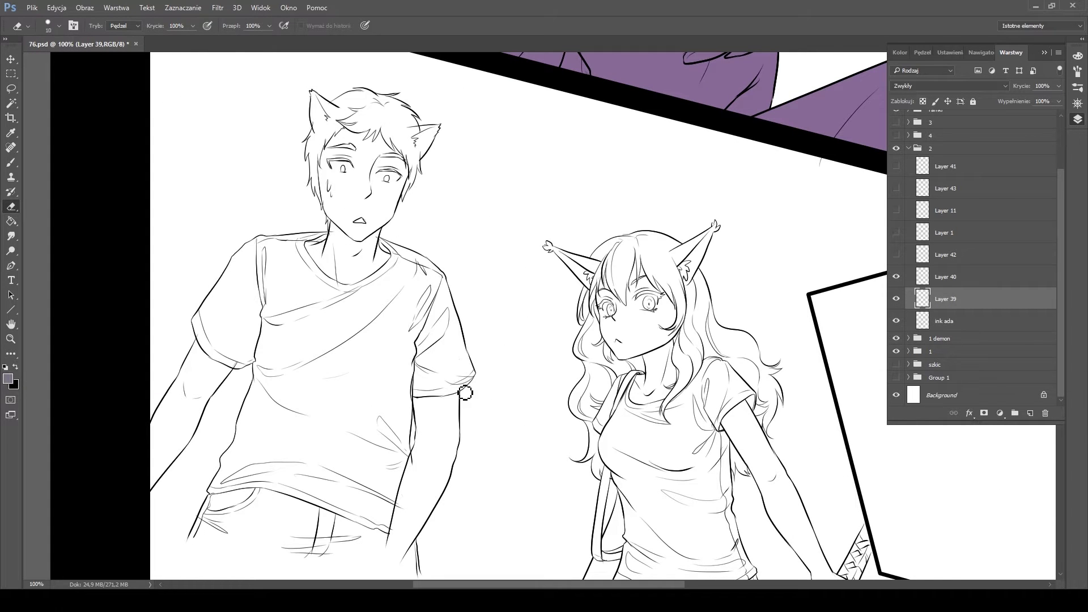
{"action": "scroll", "coordinate": [445, 452], "scroll_direction": "down", "scroll_amount": 4}
{"action": "scroll", "coordinate": [445, 452], "scroll_direction": "left", "scroll_amount": 2}
{"action": "scroll", "coordinate": [423, 214], "scroll_direction": "up", "scroll_amount": 3}
{"action": "key", "text": "alt+bracketright"}
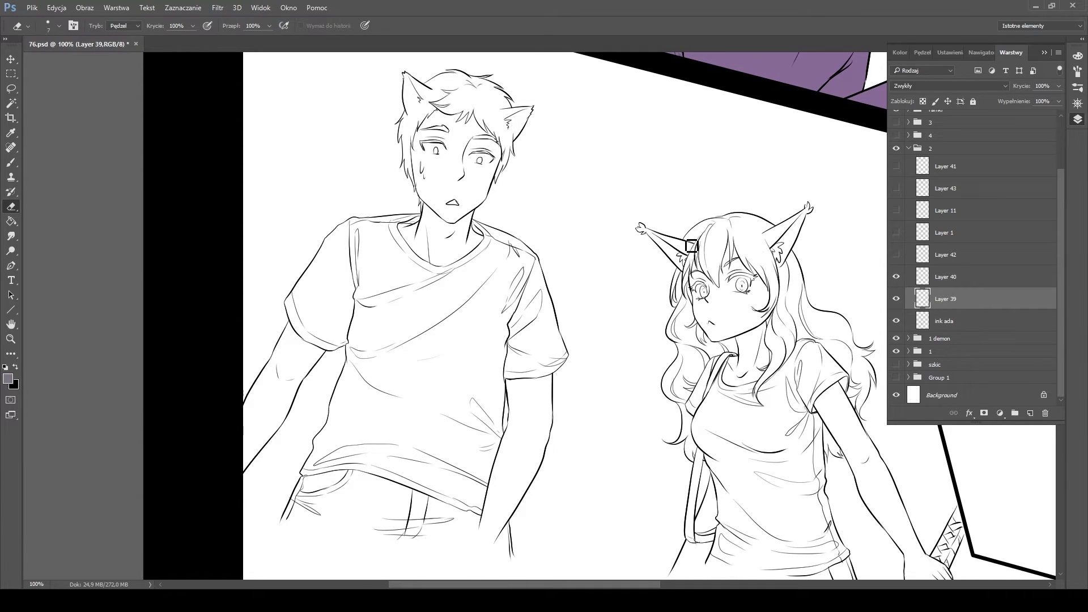
{"action": "scroll", "coordinate": [731, 284], "scroll_direction": "up", "scroll_amount": 1}
{"action": "key", "text": "ctrl+e"}
Hide the boy's ink and fill the sword blade with grey on a new "sword" layer beneath "ink sword"
{"action": "left_click", "coordinate": [896, 298]}
{"action": "left_click", "coordinate": [896, 299]}
{"action": "key", "text": "w"}
{"action": "left_click", "coordinate": [189, 25]}
{"action": "key", "text": "b"}
{"action": "key", "text": "ctrl+shift+n"}
{"action": "type", "text": "sword"}
{"action": "key", "text": "Return"}
{"action": "key", "text": "alt+BackSpace"}
{"action": "key", "text": "ctrl+d"}
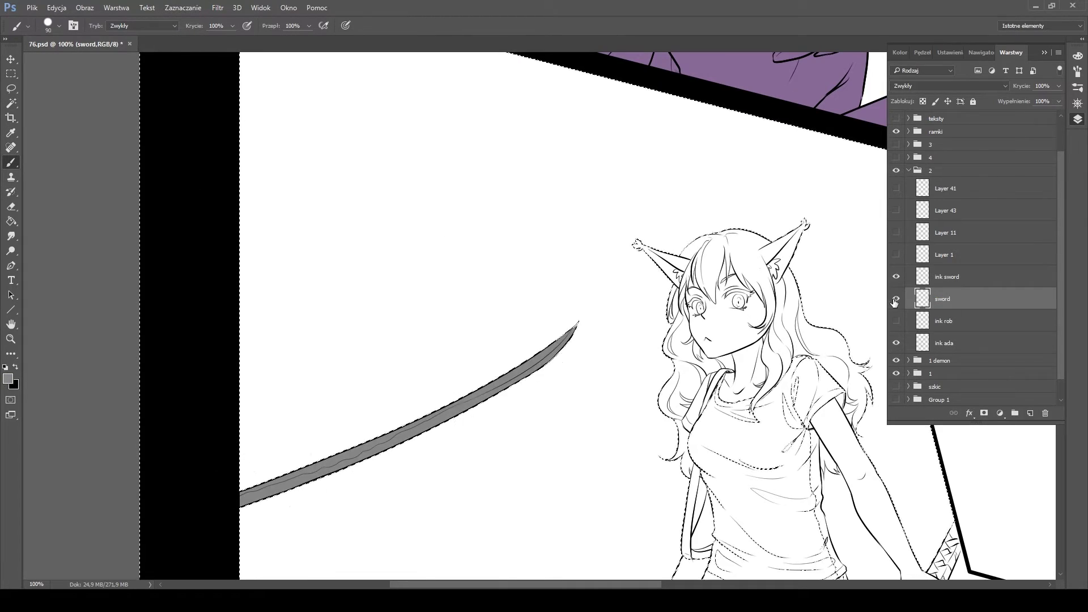
Merge Layers 43, 11 and 1 of group 2 as "ink demon" and hide the group's other layers
{"action": "left_click", "coordinate": [895, 321]}
{"action": "scroll", "coordinate": [565, 310], "scroll_direction": "down", "scroll_amount": 3}
{"action": "left_click", "coordinate": [895, 255]}
{"action": "scroll", "coordinate": [586, 315], "scroll_direction": "up", "scroll_amount": 4}
{"action": "left_click", "coordinate": [895, 232]}
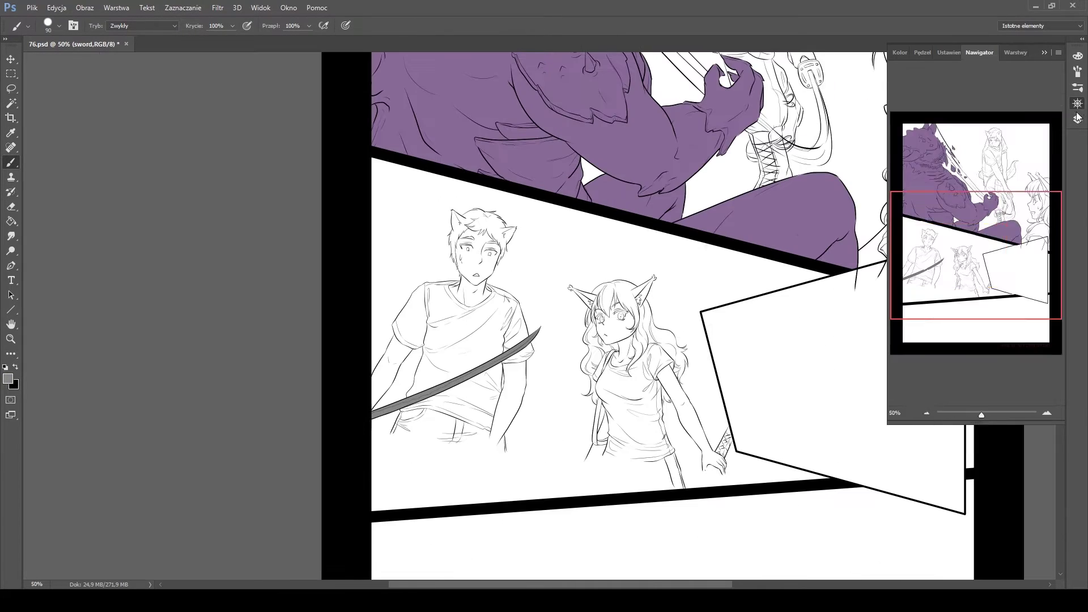
{"action": "left_click", "coordinate": [922, 254]}
{"action": "left_click", "coordinate": [945, 232]}
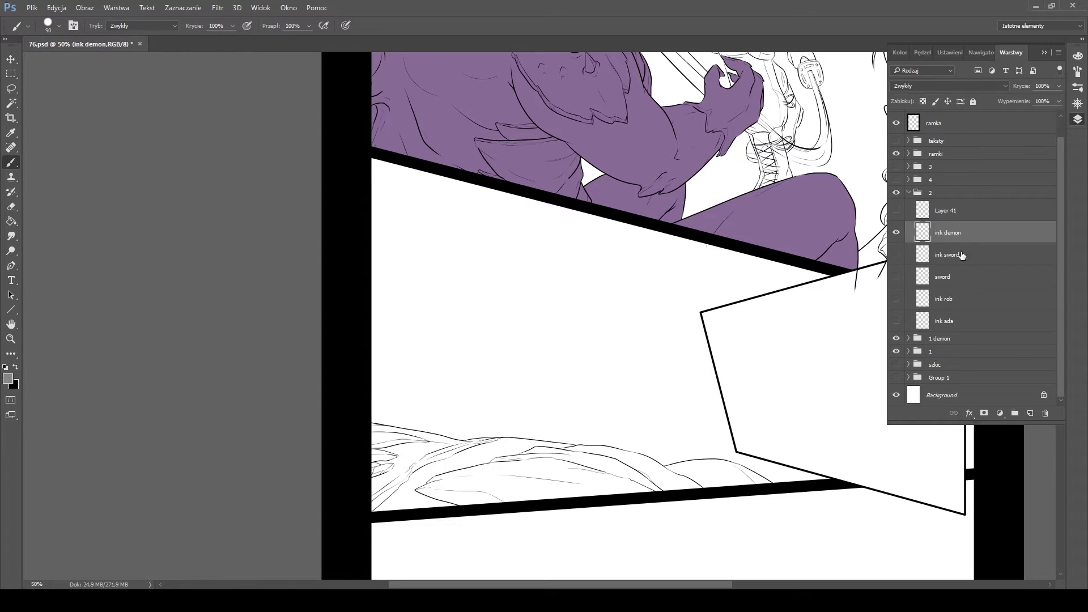
Fill the demon's body in the middle panel with purple on a new "demon" layer and show the other group 2 layers
{"action": "key", "text": "ctrl+shift+n"}
{"action": "type", "text": "demonw"}
{"action": "left_click", "coordinate": [538, 317]}
{"action": "key", "text": "b"}
{"action": "mouse_move", "coordinate": [379, 465]}
{"action": "left_mouse_down"}
{"action": "mouse_move", "coordinate": [518, 420]}
{"action": "mouse_move", "coordinate": [759, 476]}
{"action": "mouse_move", "coordinate": [397, 498]}
{"action": "left_mouse_up"}
{"action": "left_click", "coordinate": [896, 277]}
{"action": "left_click", "coordinate": [896, 298]}
{"action": "left_click", "coordinate": [896, 343]}
{"action": "left_click", "coordinate": [895, 321]}
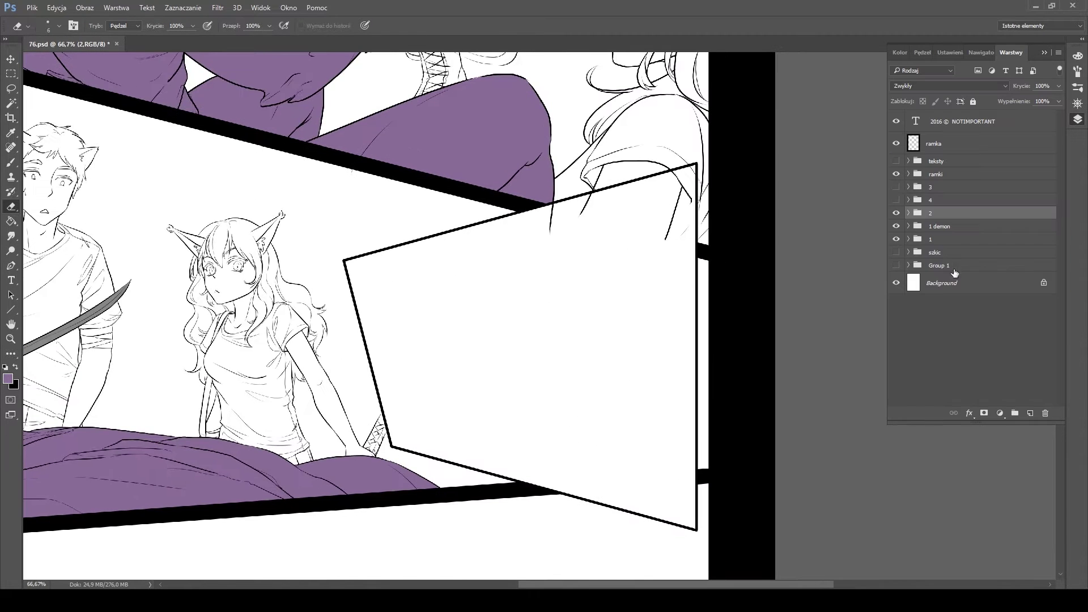
Show and expand group 3 and rename its layer "1" as "ink lines"
{"action": "left_click", "coordinate": [896, 205]}
{"action": "double_click", "coordinate": [936, 205]}
{"action": "type", "text": "ink lines"}
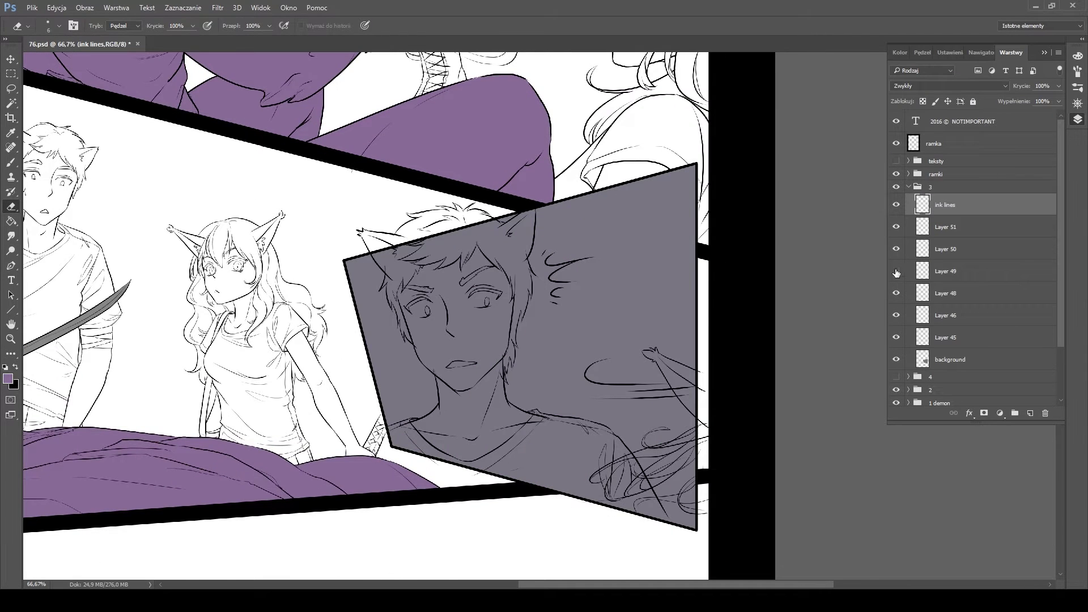
{"action": "type", "text": "v"}
{"action": "left_click", "coordinate": [945, 271]}
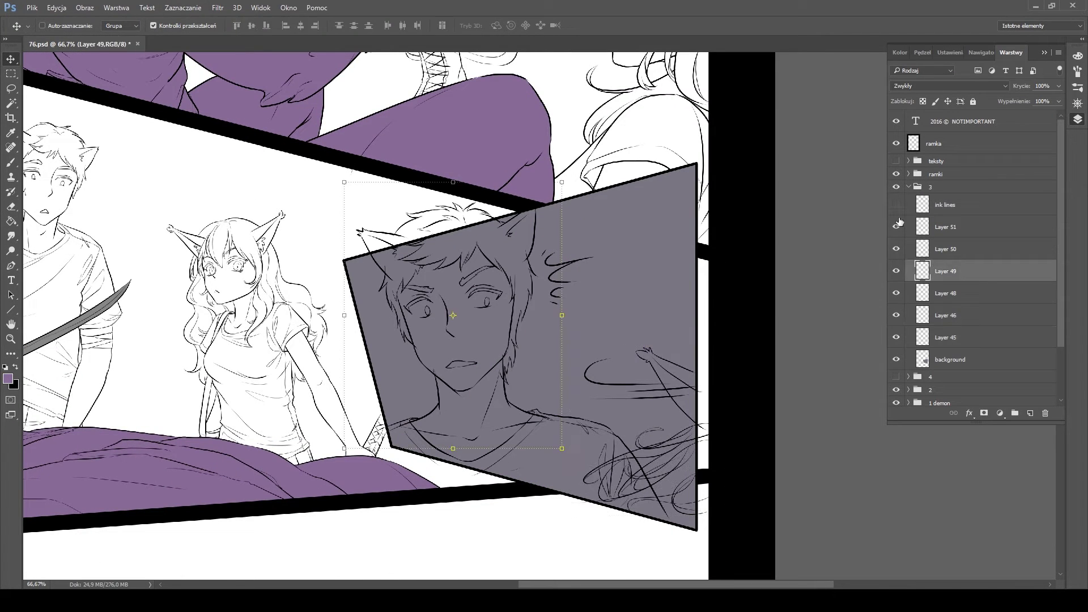
Hide "ink lines" through Layer 48 and erase the girl's hair lines outside the inset frame on Layers 45 and 46
{"action": "left_click_drag", "start_coordinate": [896, 218], "coordinate": [895, 293]}
{"action": "key", "text": "e"}
{"action": "key", "text": "ctrl+1"}
{"action": "key", "text": "alt+bracketleft"}
{"action": "key", "text": "alt+bracketleft"}
{"action": "key", "text": "alt+bracketleft"}
{"action": "key", "text": "bracketleft"}
{"action": "key", "text": "bracketleft"}
{"action": "key", "text": "bracketleft"}
{"action": "key", "text": "bracketleft"}
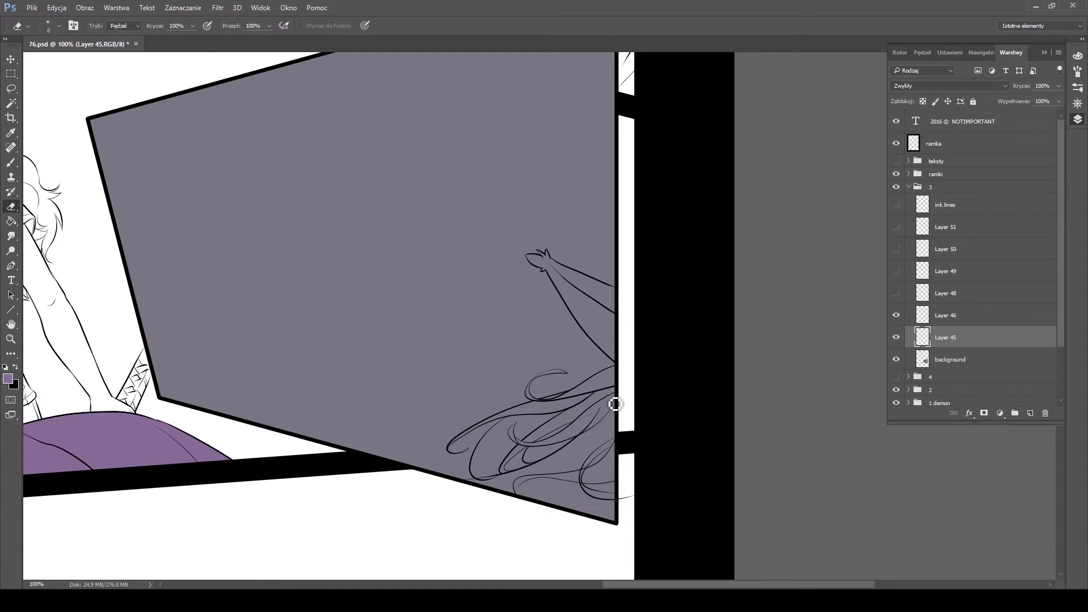
{"action": "key", "text": "alt+bracketright"}
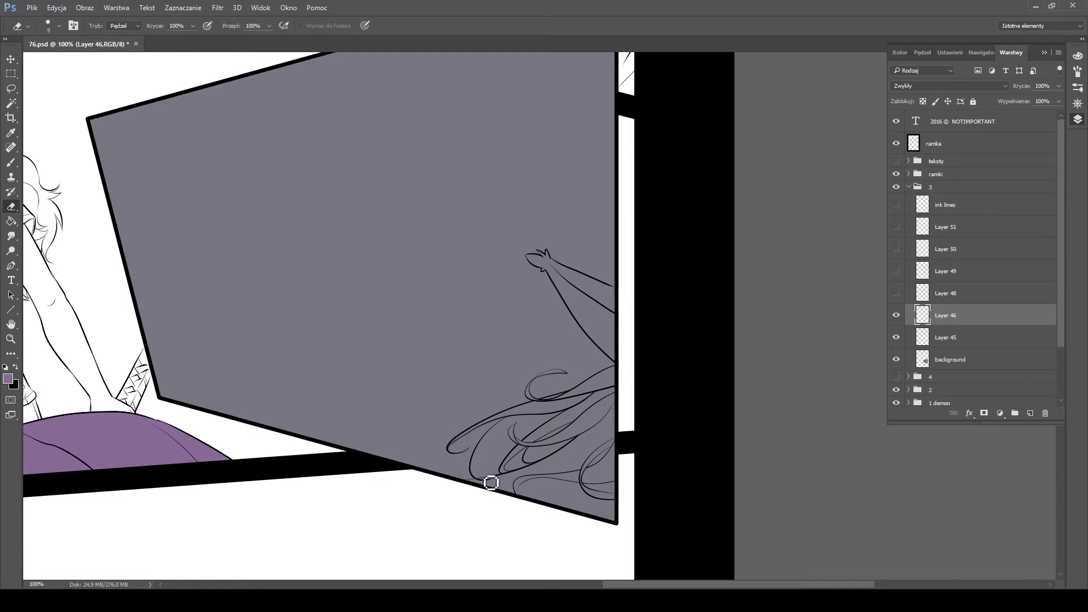
Merge Layers 46 and 45 and rename the merged layer "ink ada"
{"action": "key", "text": "ctrl+e"}
{"action": "double_click", "coordinate": [945, 315]}
{"action": "type", "text": "ink ada"}
{"action": "key", "text": "Return"}
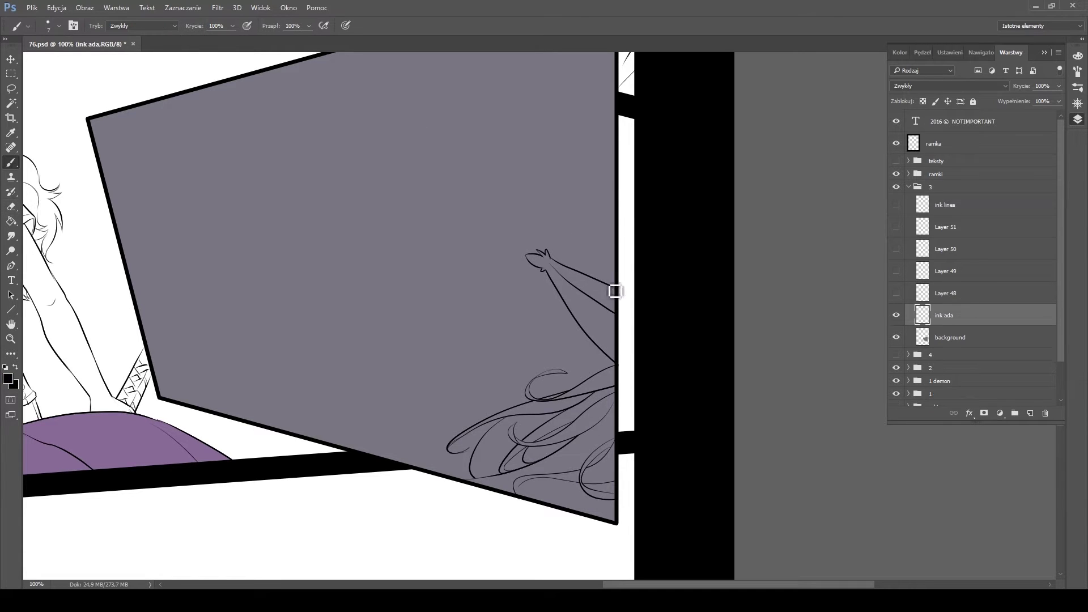
Rename Layer 48 as "ink ack", place it directly below "ink lines" and show "ink lines" and Layer 49
{"action": "left_click", "coordinate": [896, 293]}
{"action": "double_click", "coordinate": [945, 293]}
{"action": "type", "text": "ink ack"}
{"action": "key", "text": "Return"}
{"action": "key", "text": "ctrl+bracketright"}
{"action": "key", "text": "ctrl+bracketright"}
{"action": "key", "text": "ctrl+bracketright"}
{"action": "left_click", "coordinate": [896, 293]}
{"action": "left_click", "coordinate": [896, 205]}
Show Layer 50 and erase the boy's overlapping face, ear and shirt lines in the inset panel on Layers 49 and 50
{"action": "left_click", "coordinate": [945, 293]}
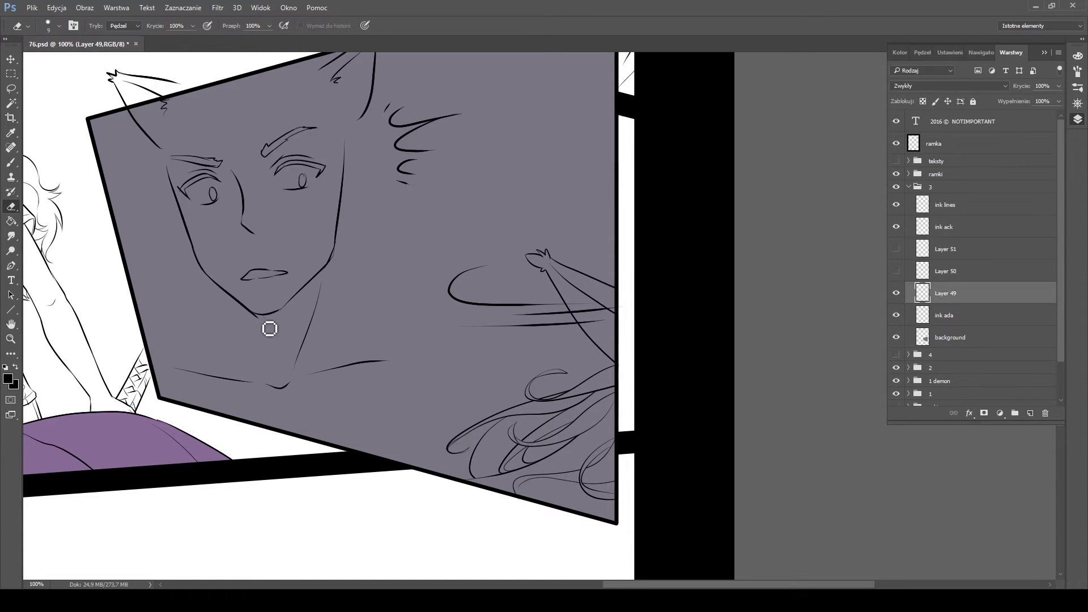
{"action": "key", "text": "bracketleft"}
{"action": "key", "text": "bracketleft"}
{"action": "scroll", "coordinate": [234, 301], "scroll_direction": "up", "scroll_amount": 4}
{"action": "scroll", "coordinate": [234, 302], "scroll_direction": "left", "scroll_amount": 2}
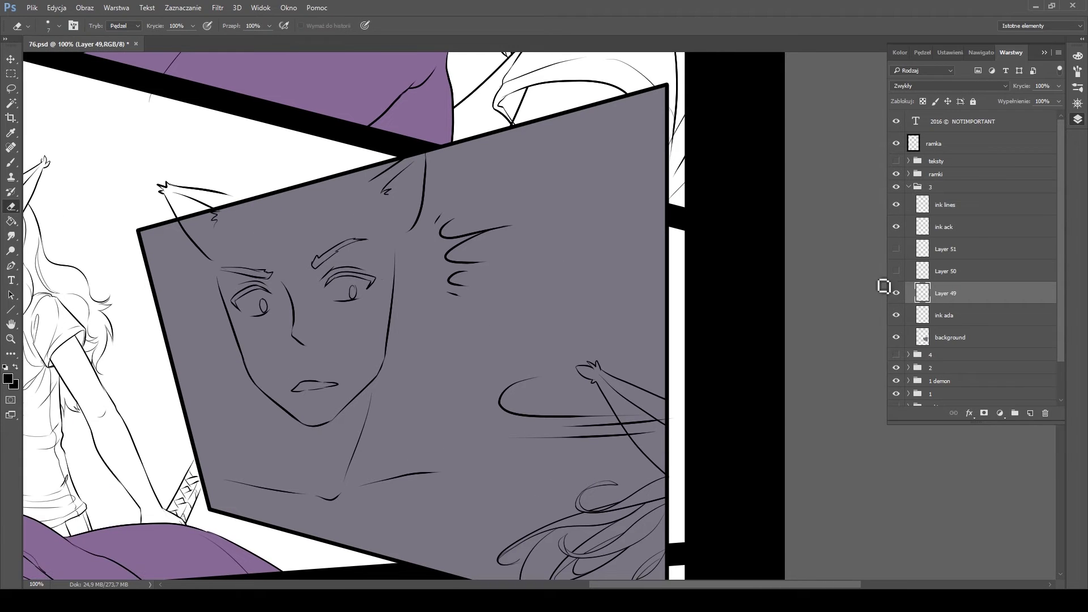
{"action": "left_click", "coordinate": [895, 270]}
{"action": "key", "text": "alt+bracketright"}
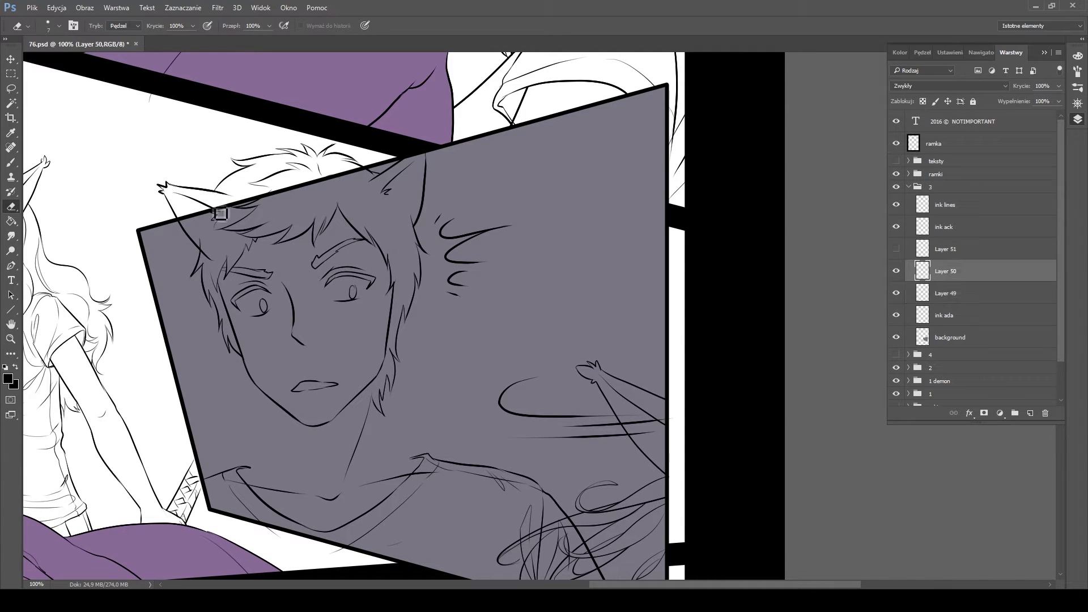
{"action": "key", "text": "alt+bracketleft"}
{"action": "scroll", "coordinate": [425, 479], "scroll_direction": "down", "scroll_amount": 6}
{"action": "key", "text": "bracketright"}
{"action": "key", "text": "bracketright"}
{"action": "key", "text": "bracketright"}
{"action": "key", "text": "bracketright"}
{"action": "key", "text": "bracketright"}
{"action": "key", "text": "bracketright"}
{"action": "key", "text": "alt+bracketright"}
{"action": "scroll", "coordinate": [478, 304], "scroll_direction": "up", "scroll_amount": 2}
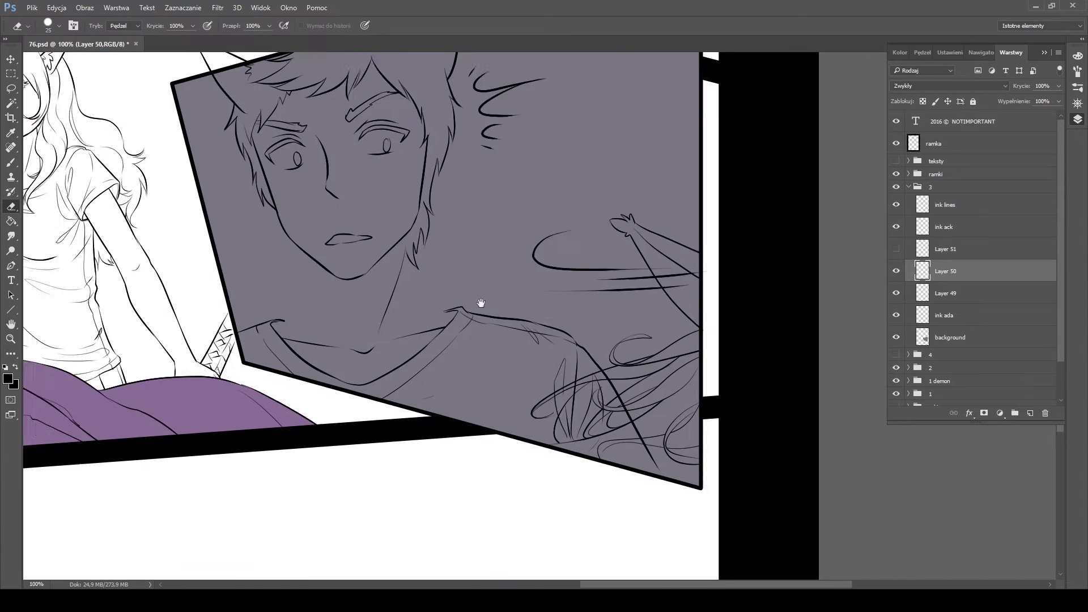
{"action": "scroll", "coordinate": [479, 304], "scroll_direction": "up", "scroll_amount": 1}
Place "ink ada" directly below "ink ack" and hide "ink lines" and Layers 51 to 49
{"action": "left_click", "coordinate": [896, 314]}
{"action": "left_click", "coordinate": [896, 315]}
{"action": "left_click_drag", "start_coordinate": [1008, 303], "coordinate": [1007, 249]}
{"action": "left_click", "coordinate": [895, 204]}
{"action": "left_click_drag", "start_coordinate": [896, 293], "coordinate": [895, 315]}
Fill the girl's hair and ear in the inset panel with red on a new "ada" layer and show "ink lines"
{"action": "key", "text": "w"}
{"action": "left_click", "coordinate": [370, 156]}
{"action": "key", "text": "b"}
{"action": "key", "text": "ctrl+shift+n"}
{"action": "type", "text": "ada"}
{"action": "key", "text": "Return"}
{"action": "key", "text": "ctrl+shift+i"}
{"action": "mouse_move", "coordinate": [592, 288]}
{"action": "left_mouse_down"}
{"action": "mouse_move", "coordinate": [652, 339]}
{"action": "mouse_move", "coordinate": [515, 482]}
{"action": "mouse_move", "coordinate": [652, 502]}
{"action": "mouse_move", "coordinate": [665, 545]}
{"action": "left_mouse_up"}
{"action": "key", "text": "bracketleft"}
{"action": "key", "text": "ctrl+d"}
{"action": "left_click", "coordinate": [895, 204]}
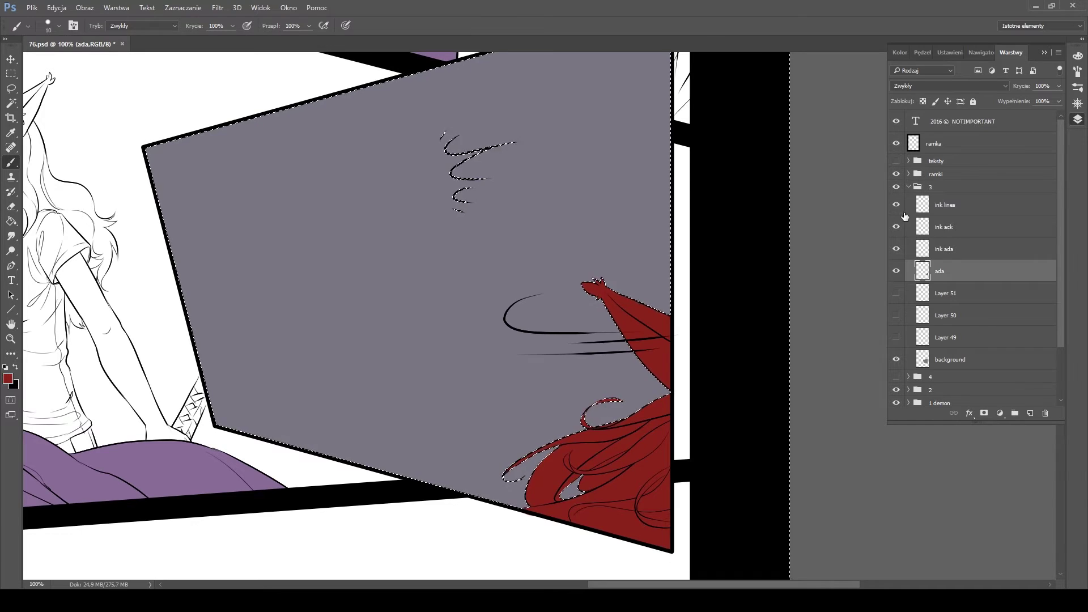
Show Layers 51 to 49, merge them and rename the merged layer "ink rob"
{"action": "left_click_drag", "start_coordinate": [895, 293], "coordinate": [896, 337]}
{"action": "left_click", "coordinate": [963, 293]}
{"action": "key", "text": "e"}
{"action": "key", "text": "ctrl+e"}
{"action": "key", "text": "bracketleft"}
{"action": "key", "text": "bracketleft"}
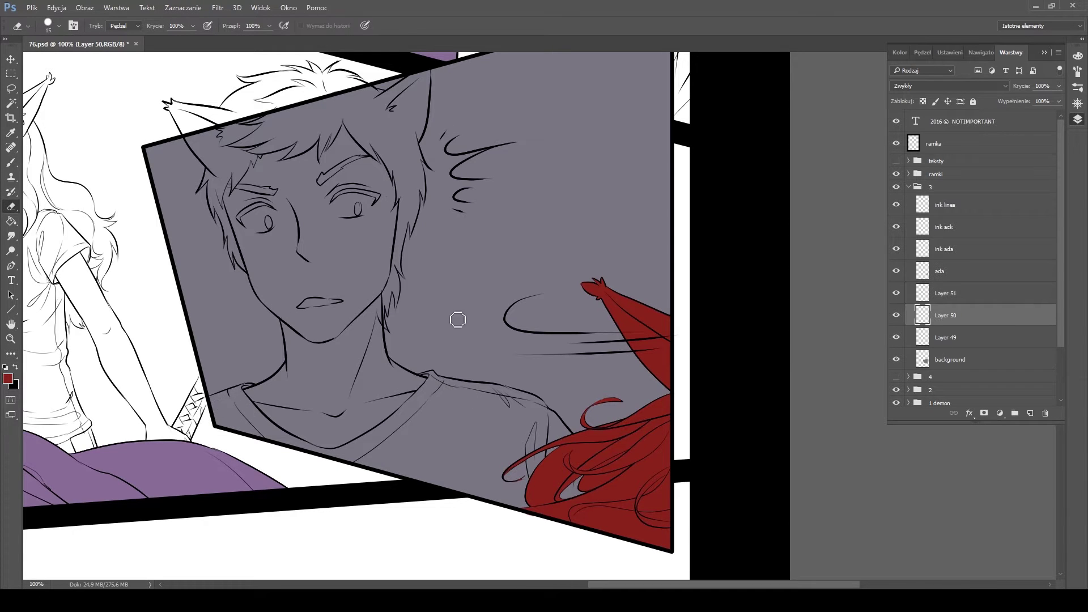
{"action": "scroll", "coordinate": [391, 282], "scroll_direction": "up", "scroll_amount": 1}
{"action": "key", "text": "ctrl+e"}
{"action": "double_click", "coordinate": [952, 293]}
{"action": "type", "text": "ink rob"}
{"action": "key", "text": "Return"}
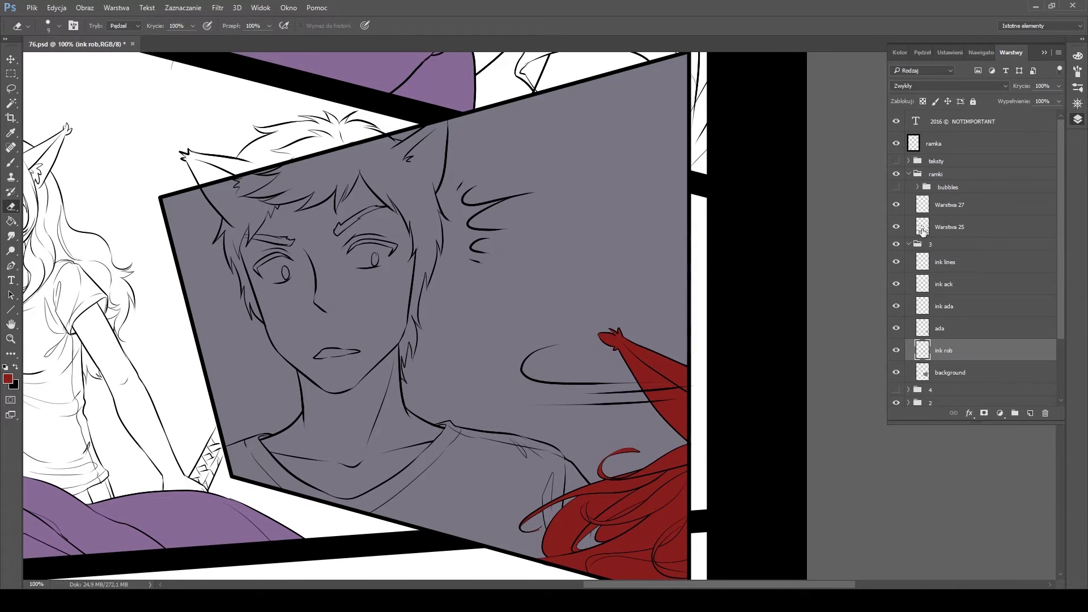
Set the frame layer Warstwa 25 to 51% opacity and erase the frame line over the boy's ear tip
{"action": "left_click", "coordinate": [445, 126], "text": "ctrl"}
{"action": "key", "text": "bracketleft"}
{"action": "key", "text": "ctrl+alt+z"}
{"action": "key", "text": "ctrl+alt+z"}
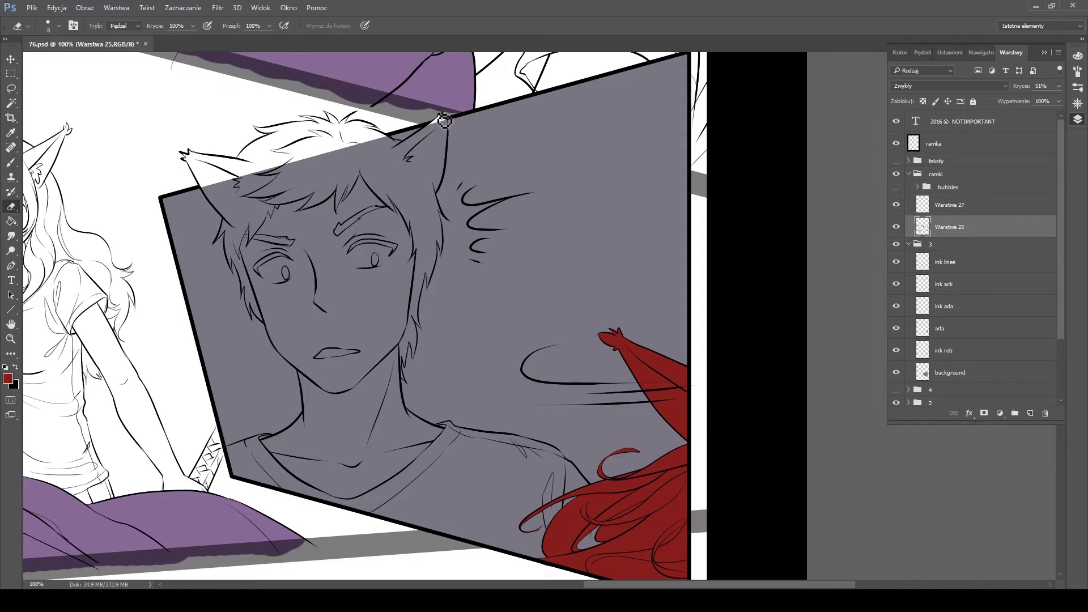
Show and expand group 4, select Layer 53 and show Layer 54 with the boot laces
{"action": "scroll", "coordinate": [454, 312], "scroll_direction": "down", "scroll_amount": 10}
{"action": "left_click", "coordinate": [895, 390]}
{"action": "left_click", "coordinate": [908, 390]}
{"action": "left_click", "coordinate": [945, 363]}
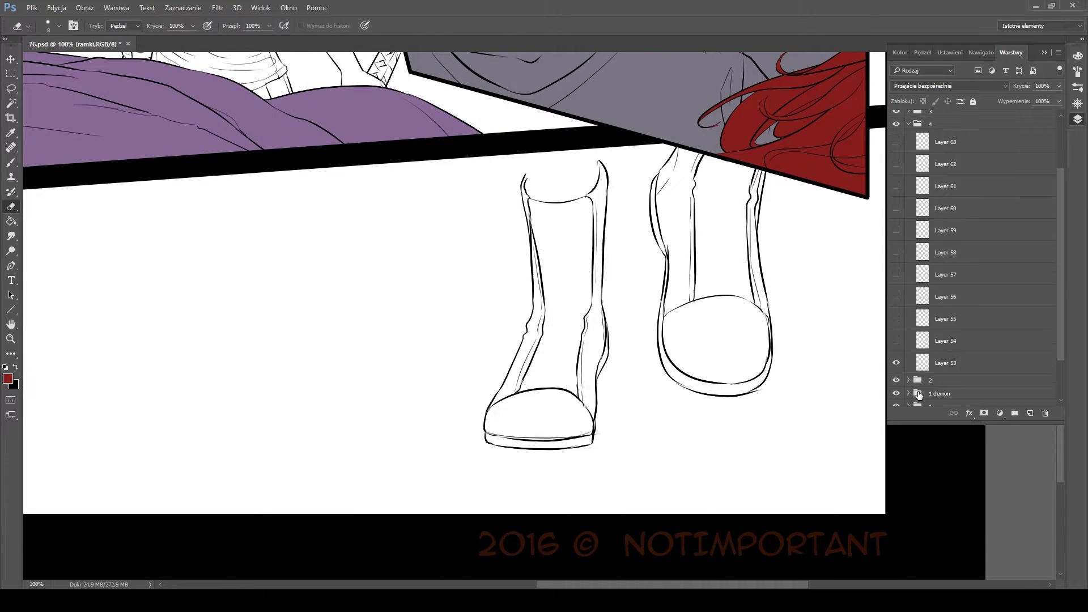
{"action": "left_click", "coordinate": [896, 340]}
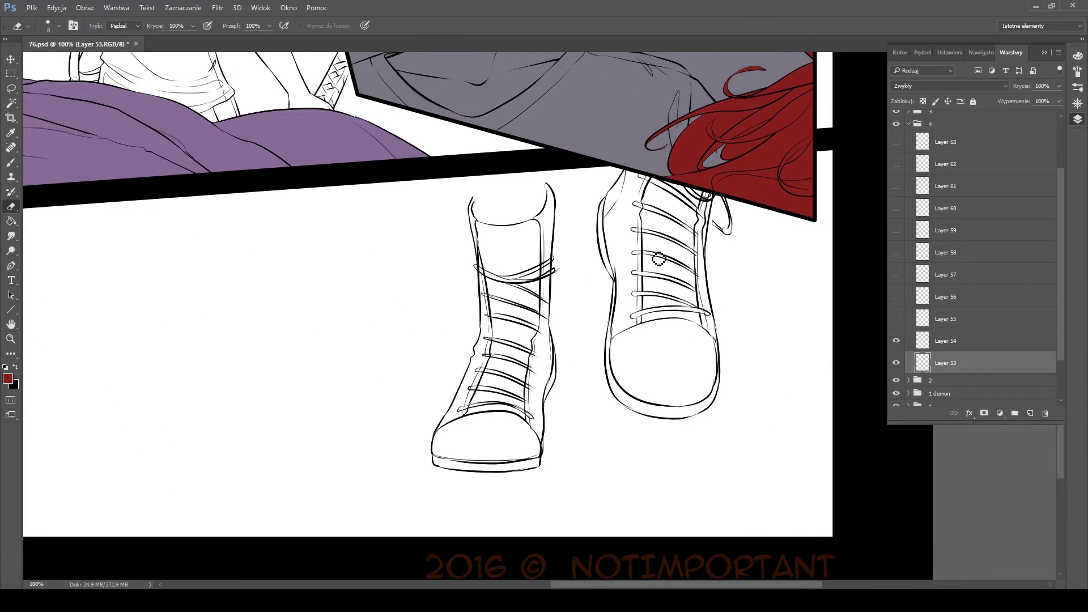
Erase the large boots' outlines where they cross the laces on Layers 53 and 54
{"action": "key", "text": "alt+bracketright"}
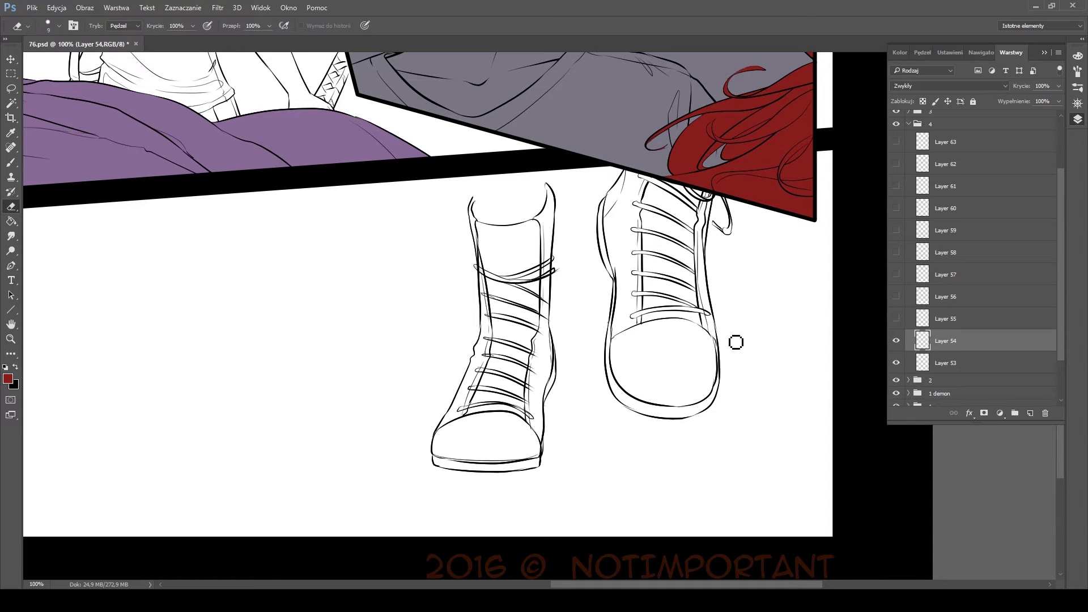
{"action": "key", "text": "alt+bracketleft"}
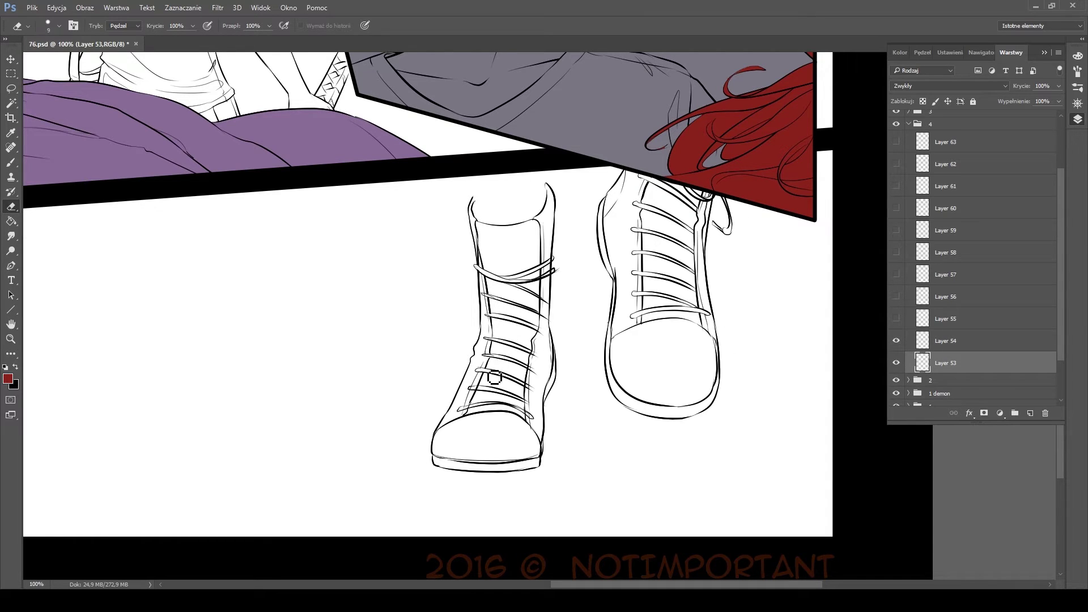
{"action": "key", "text": "alt+bracketright"}
{"action": "key", "text": "bracketleft"}
{"action": "key", "text": "bracketleft"}
{"action": "key", "text": "bracketleft"}
{"action": "key", "text": "alt+bracketleft"}
{"action": "key", "text": "alt+bracketright"}
Show Layer 55 and erase the large boots' crossing lace and outline lines on Layers 53 to 55
{"action": "key", "text": "alt+bracketright"}
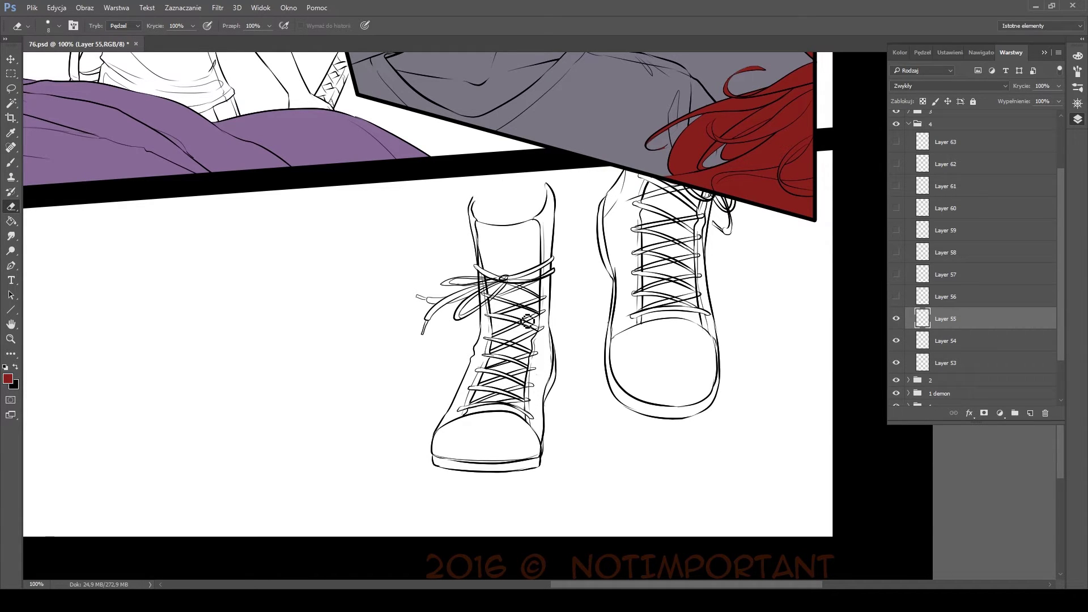
{"action": "key", "text": "alt+bracketleft"}
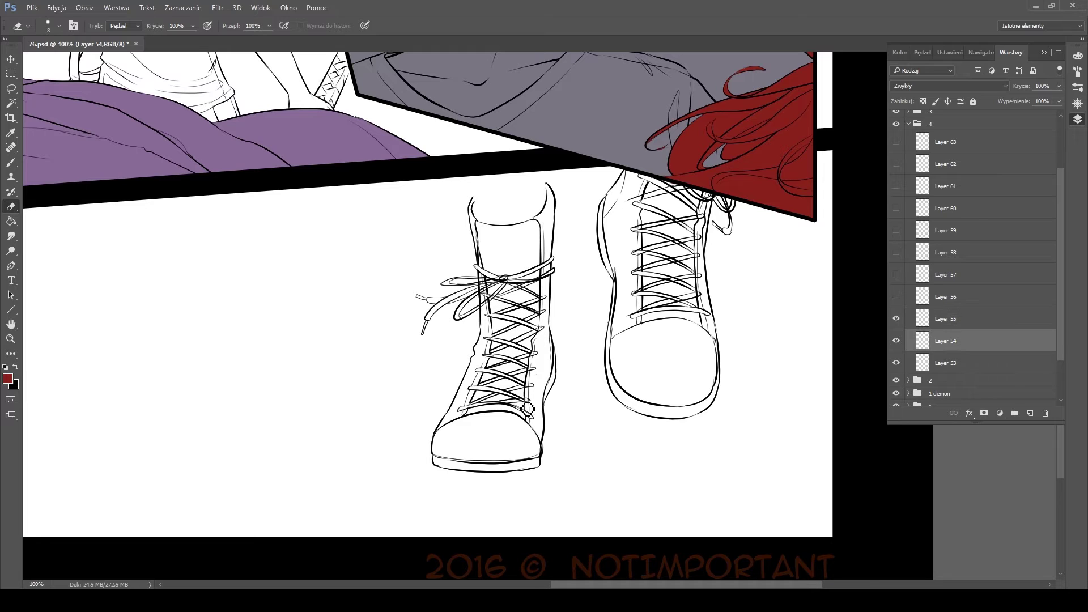
{"action": "key", "text": "alt+bracketleft"}
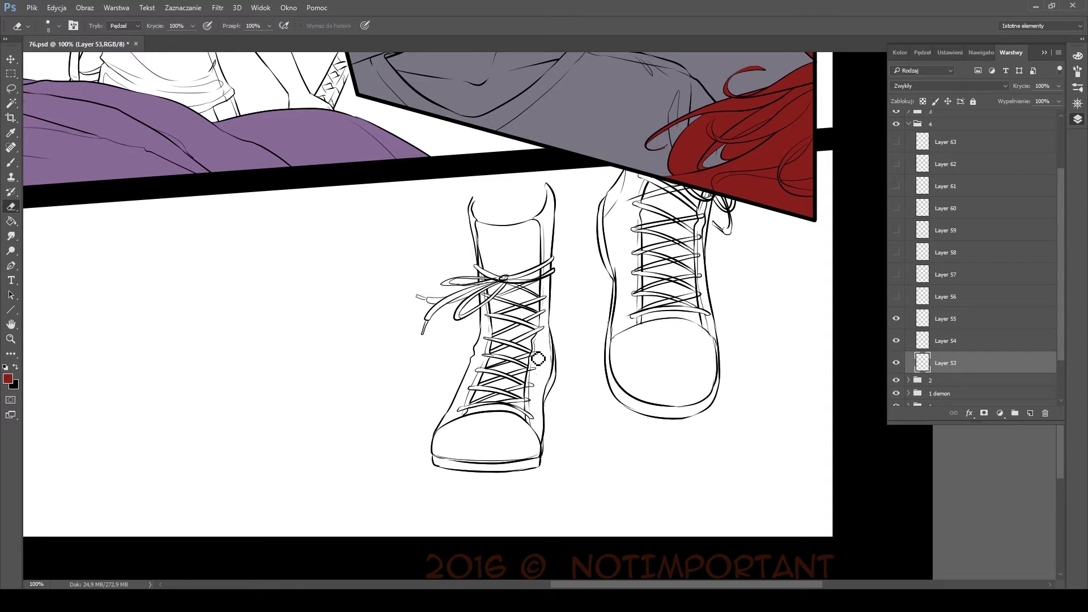
{"action": "key", "text": "alt+bracketright"}
{"action": "key", "text": "alt+bracketright"}
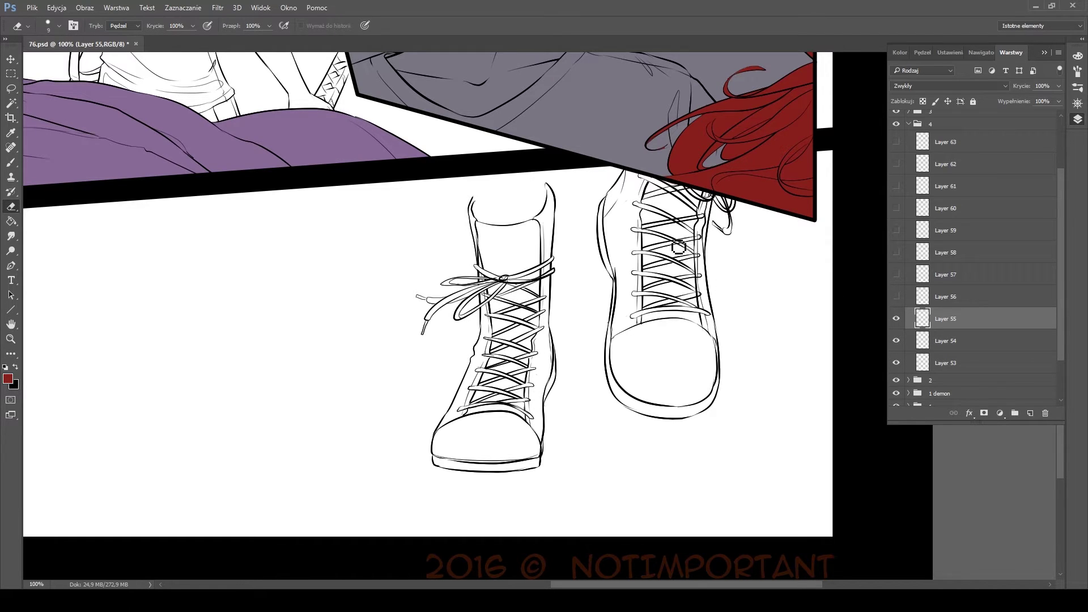
{"action": "key", "text": "alt+bracketleft"}
{"action": "key", "text": "alt+bracketright"}
{"action": "key", "text": "alt+bracketleft"}
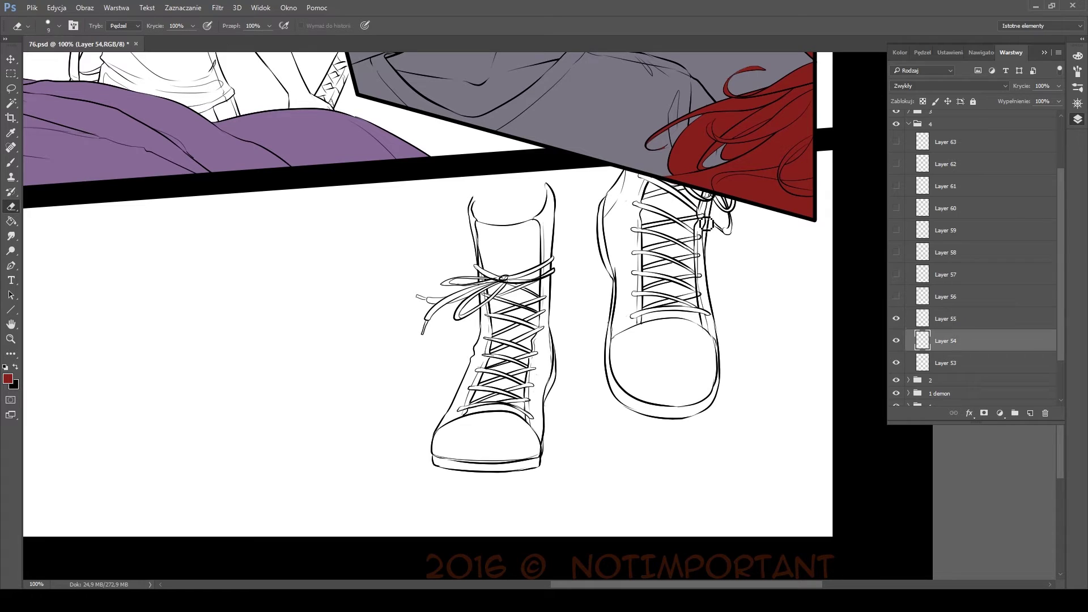
{"action": "key", "text": "alt+bracketleft"}
Show Layer 56 and erase the lines overlapping the large boots' eyelets on Layers 53 to 56
{"action": "left_click", "coordinate": [896, 296]}
{"action": "key", "text": "alt+bracketright"}
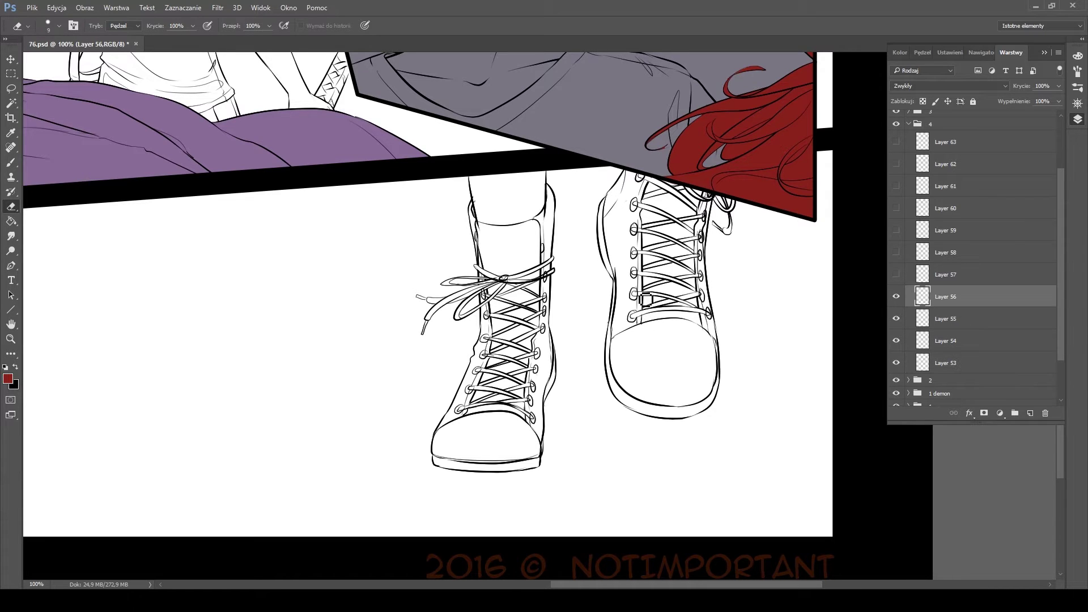
{"action": "key", "text": "alt+bracketleft"}
{"action": "key", "text": "alt+bracketleft"}
{"action": "key", "text": "alt+bracketleft"}
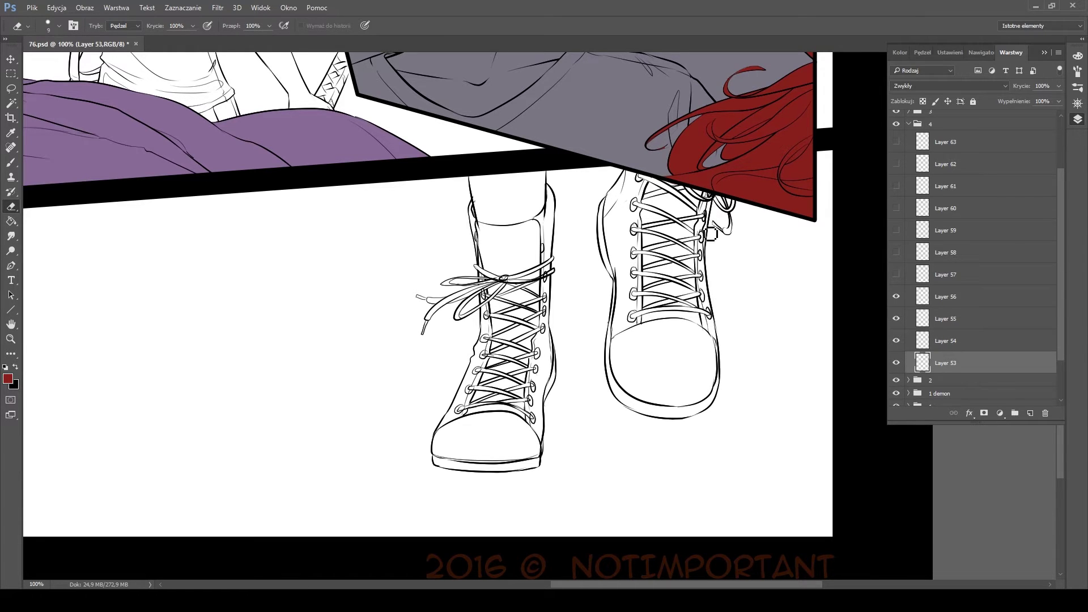
{"action": "key", "text": "alt+bracketright"}
{"action": "key", "text": "alt+bracketright"}
{"action": "key", "text": "alt+bracketright"}
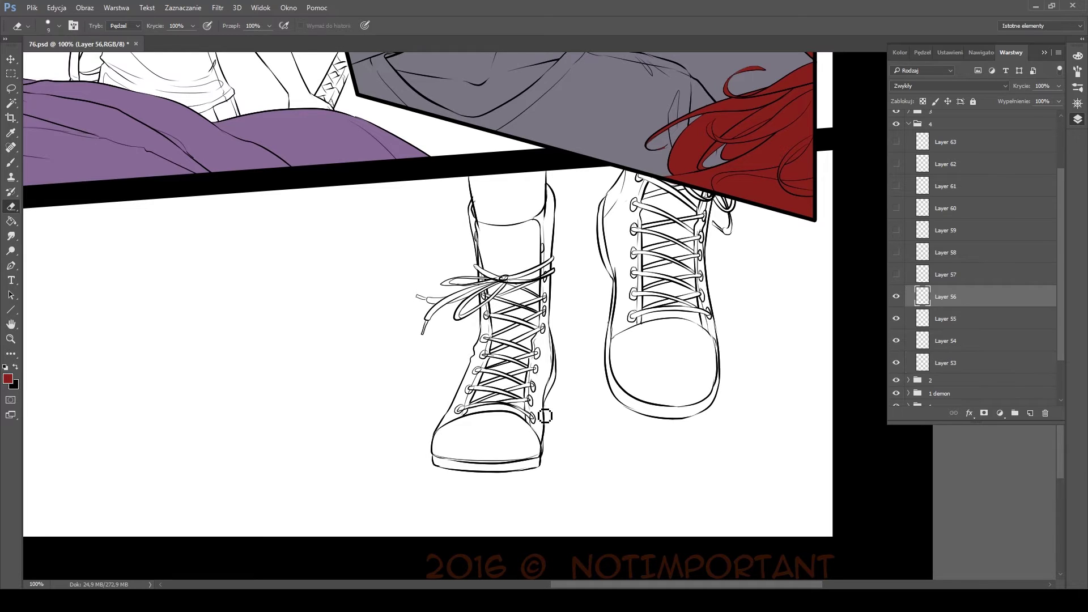
{"action": "key", "text": "alt+bracketleft"}
{"action": "key", "text": "alt+bracketleft"}
{"action": "key", "text": "alt+bracketleft"}
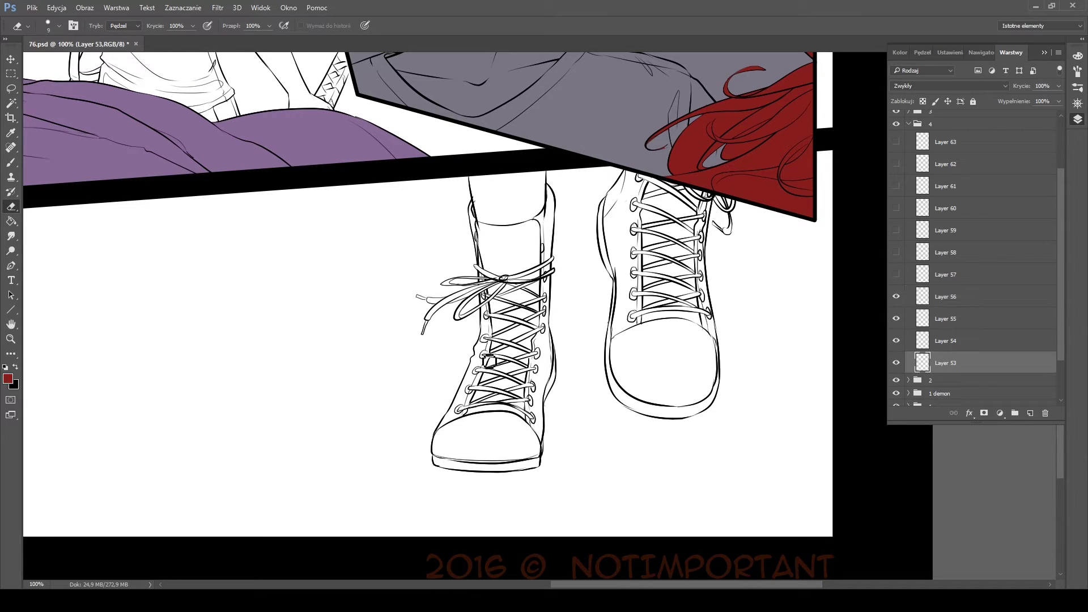
Merge Layers 56 to 53 and rename the merged layer "ink shoes"
{"action": "key", "text": "alt+bracketright"}
{"action": "key", "text": "alt+bracketright"}
{"action": "key", "text": "alt+bracketright"}
{"action": "key", "text": "ctrl+e"}
{"action": "key", "text": "ctrl+e"}
{"action": "key", "text": "ctrl+e"}
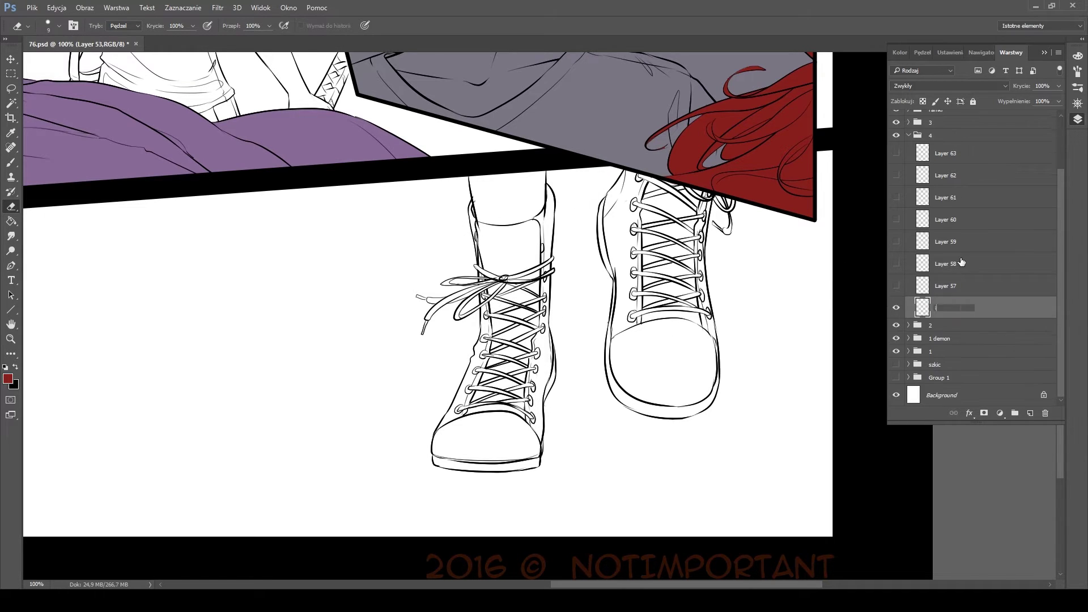
Show Layers 57 to 59 and rename them "ink ada tail", "ink ada lines" and "ink rob lines"
{"action": "key", "text": "alt+bracketright"}
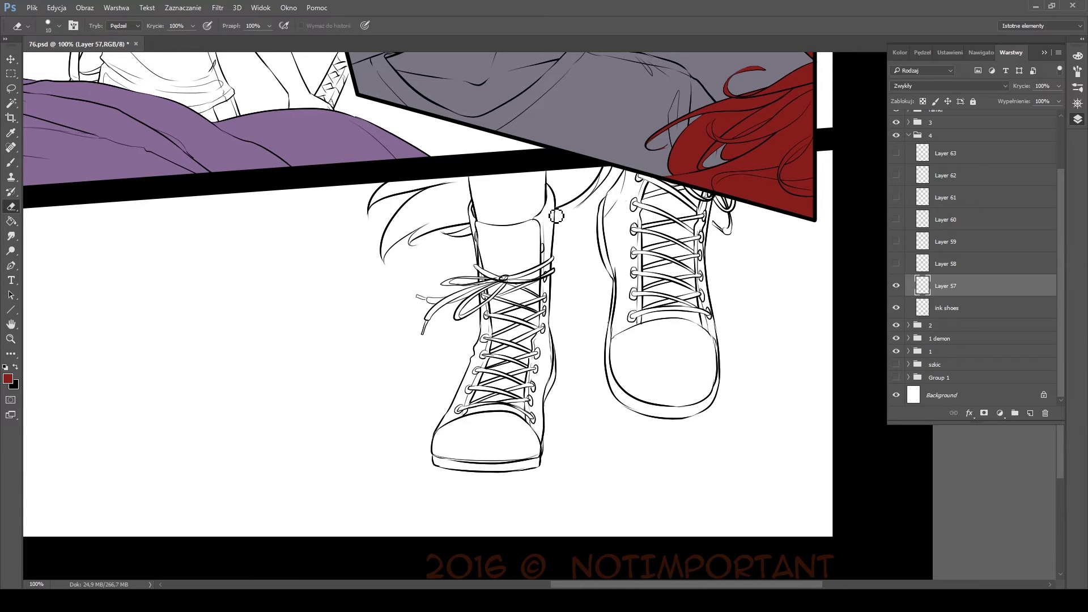
{"action": "double_click", "coordinate": [950, 286]}
{"action": "type", "text": "ink ada tail"}
{"action": "left_click", "coordinate": [896, 264]}
{"action": "double_click", "coordinate": [945, 264]}
{"action": "type", "text": "ink ada lines"}
{"action": "double_click", "coordinate": [945, 241]}
{"action": "type", "text": "ink rob lines"}
{"action": "key", "text": "Return"}
Show Layers 60 to 63, clean up the small boots' overlapping lines and save the document
{"action": "key", "text": "alt+bracketright"}
{"action": "key", "text": "alt+bracketright"}
{"action": "key", "text": "alt+bracketright"}
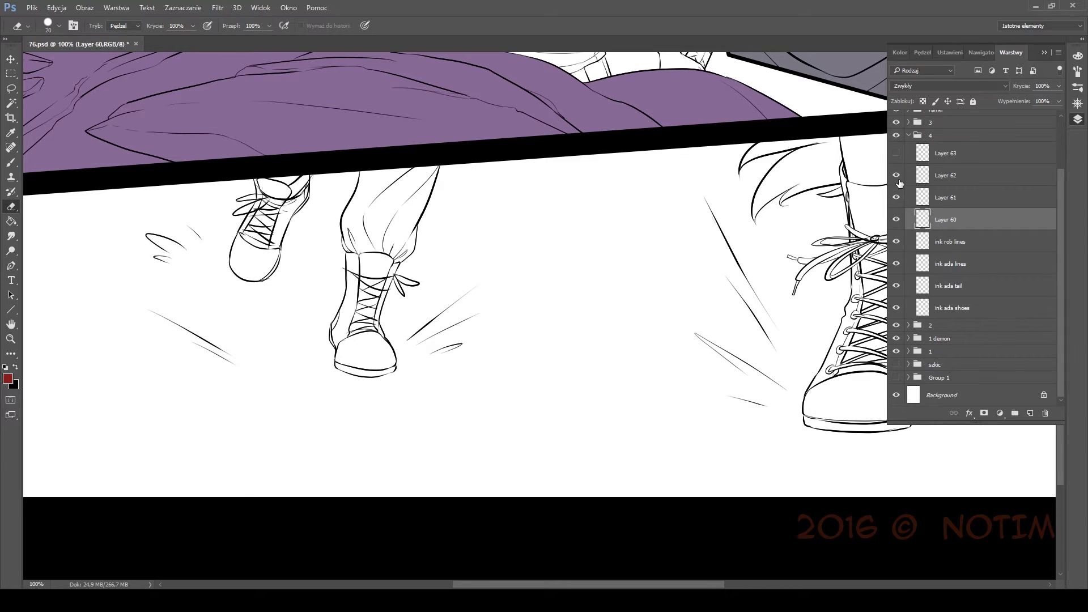
{"action": "key", "text": "alt+bracketleft"}
{"action": "key", "text": "alt+bracketleft"}
{"action": "left_click", "coordinate": [947, 150]}
{"action": "scroll", "coordinate": [601, 262], "scroll_direction": "right", "scroll_amount": 5}
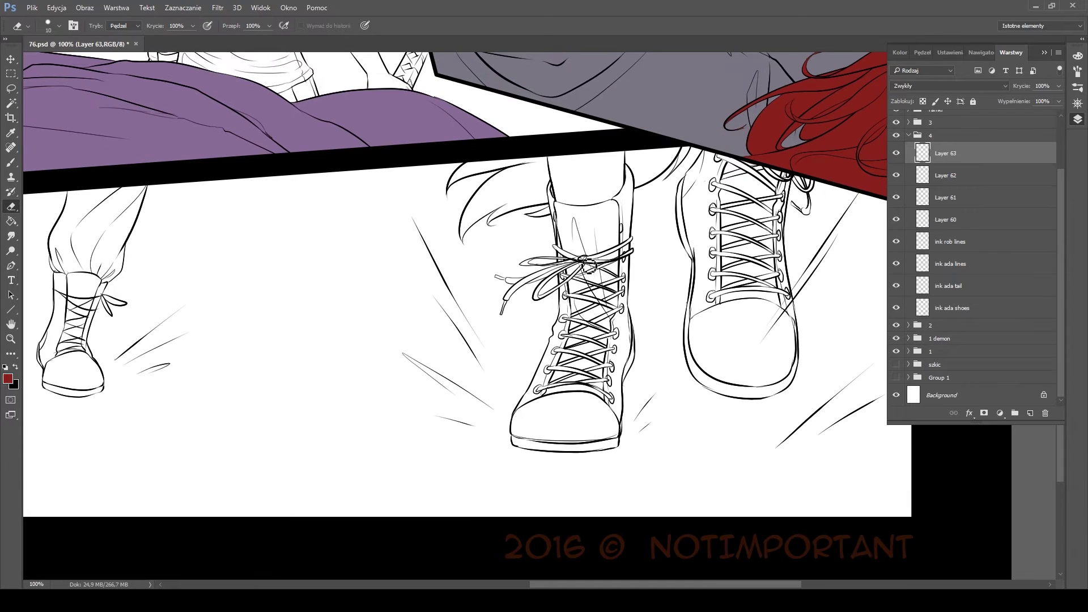
{"action": "left_click_drag", "start_coordinate": [965, 267], "coordinate": [964, 272]}
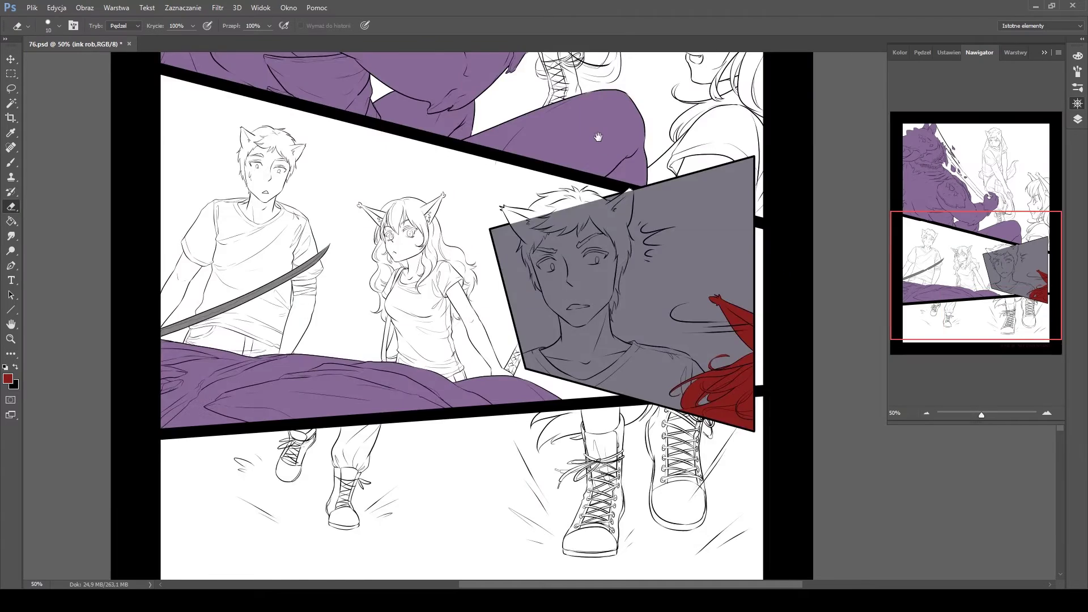
{"action": "key", "text": "ctrl+s"}
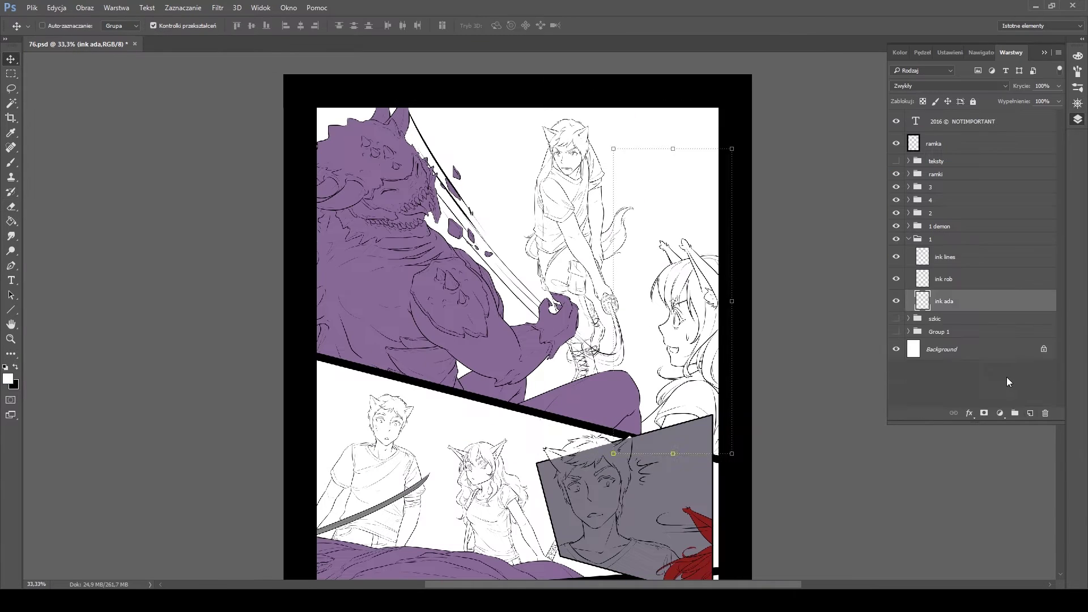
Paint the first panel's background dark brown on a "background" layer below "ink ada" in group 1
{"action": "left_click", "coordinate": [957, 323]}
{"action": "key", "text": "b"}
{"action": "mouse_move", "coordinate": [430, 136]}
{"action": "left_mouse_down"}
{"action": "mouse_move", "coordinate": [581, 261]}
{"action": "mouse_move", "coordinate": [680, 419]}
{"action": "left_mouse_up"}
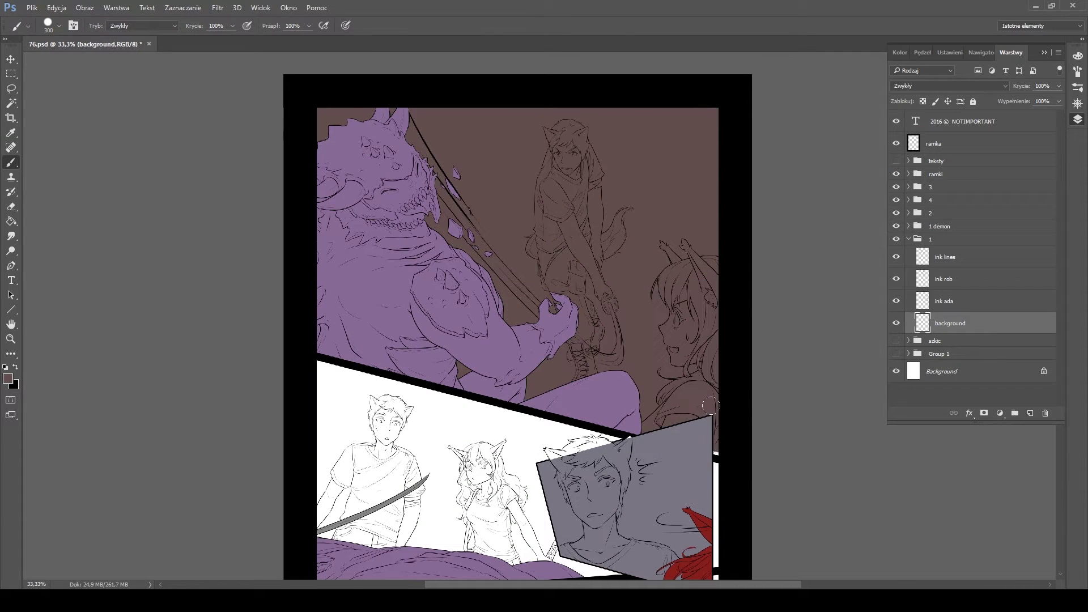
Create a "skin ada" layer above the background, then open 75.png and enlarge it to 300% as colour reference
{"action": "key", "text": "ctrl+shift+alt+n"}
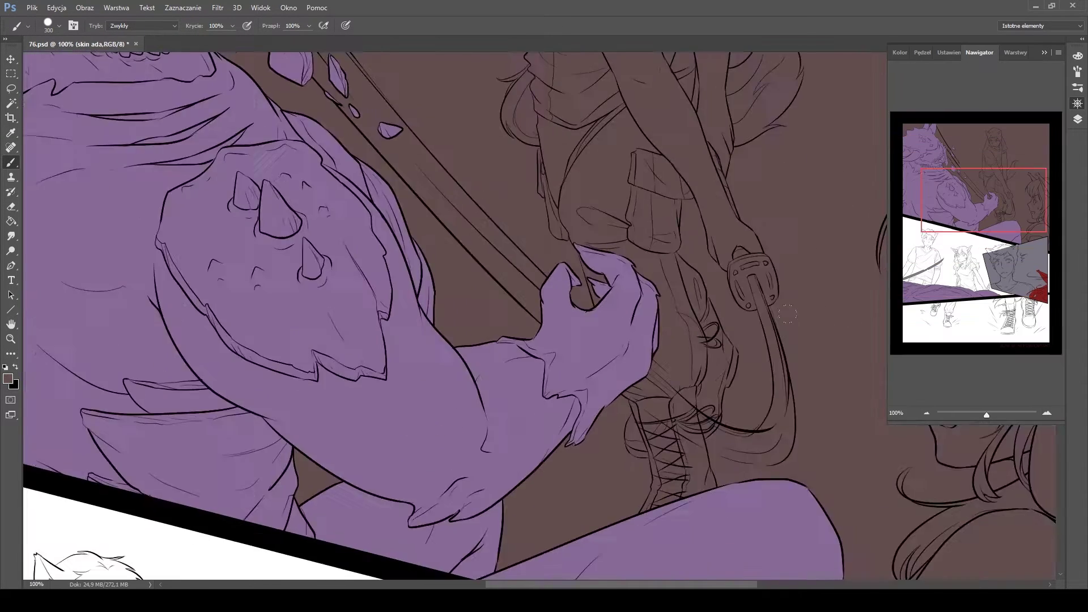
{"action": "left_click_drag", "start_coordinate": [457, 138], "coordinate": [34, 138]}
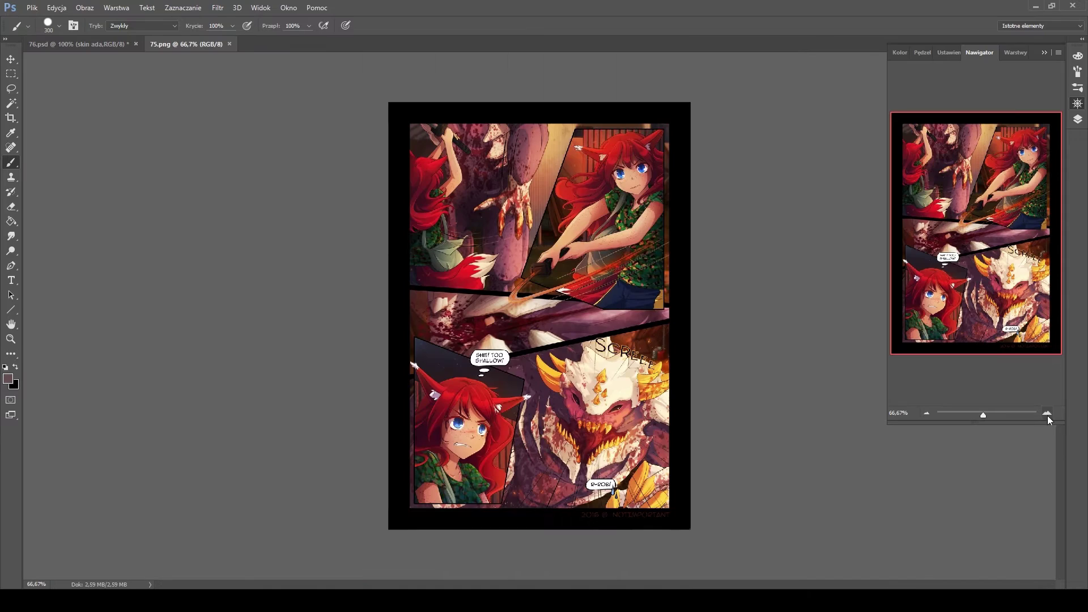
{"action": "scroll", "coordinate": [566, 283], "scroll_direction": "up", "scroll_amount": 5}
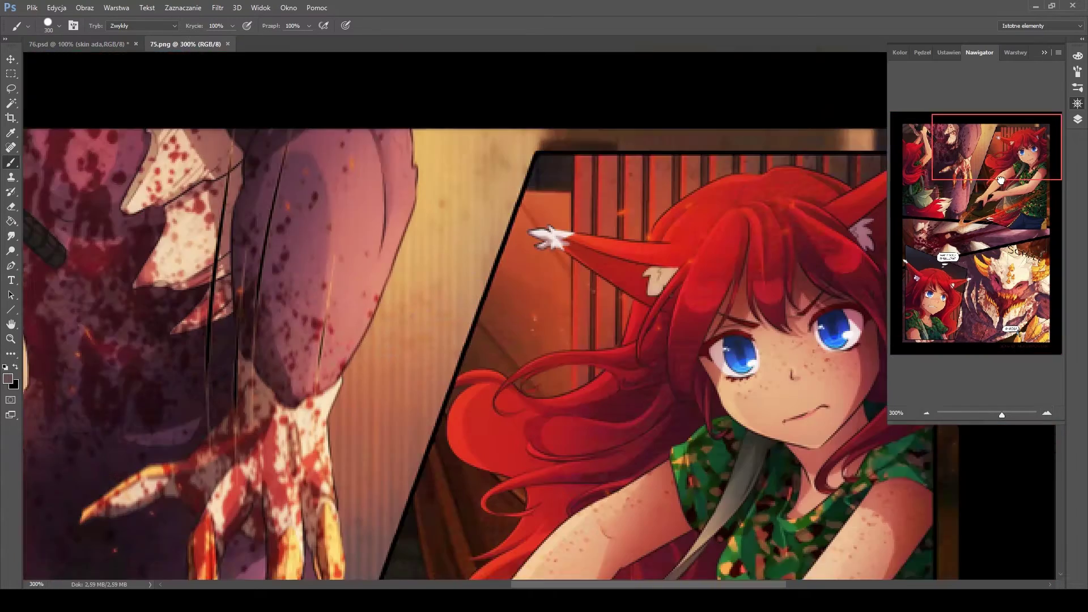
Paint the girl's face, neck and arm in the first panel on "skin ada" with the skin tone from 75.png
{"action": "left_click_drag", "start_coordinate": [566, 283], "coordinate": [453, 227]}
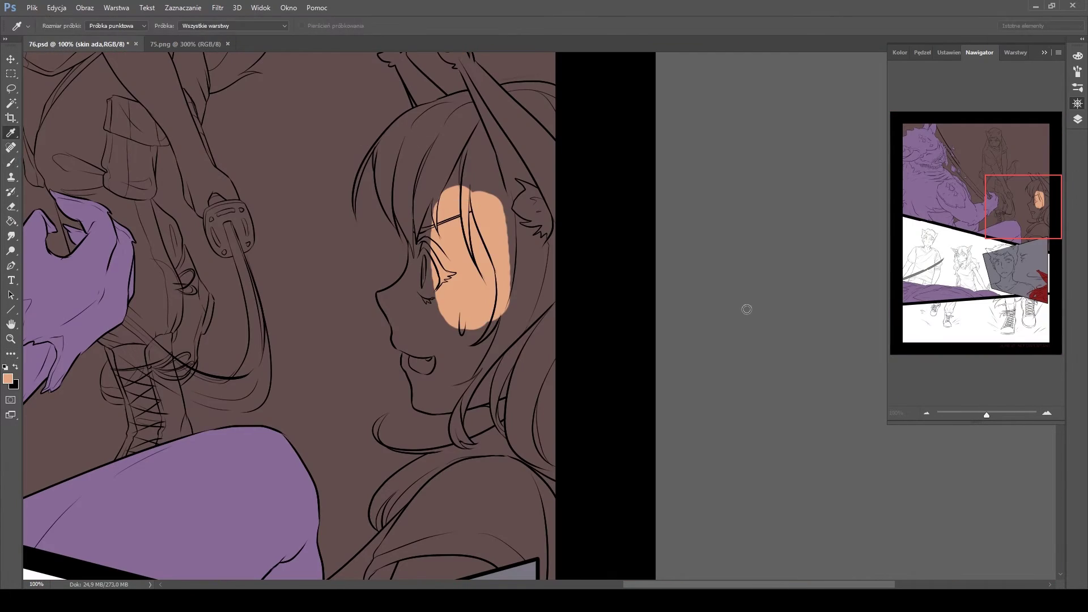
{"action": "left_click_drag", "start_coordinate": [453, 198], "coordinate": [482, 317]}
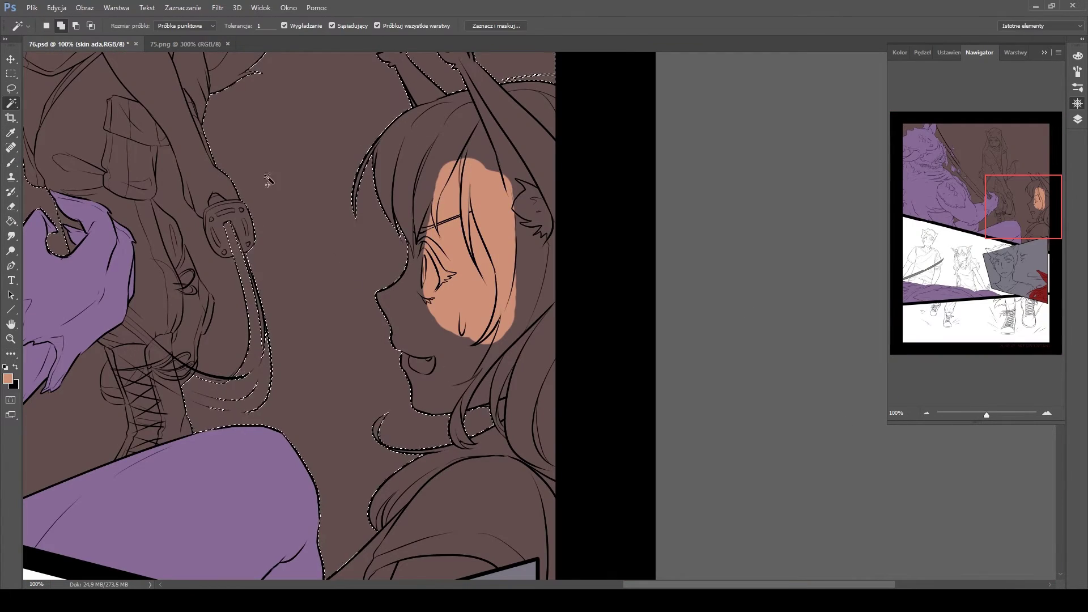
{"action": "left_click", "coordinate": [351, 170]}
{"action": "left_click", "coordinate": [1015, 52]}
{"action": "mouse_move", "coordinate": [397, 284]}
{"action": "left_mouse_down"}
{"action": "mouse_move", "coordinate": [439, 365]}
{"action": "mouse_move", "coordinate": [510, 396]}
{"action": "left_mouse_up"}
{"action": "scroll", "coordinate": [454, 340], "scroll_direction": "down", "scroll_amount": 5}
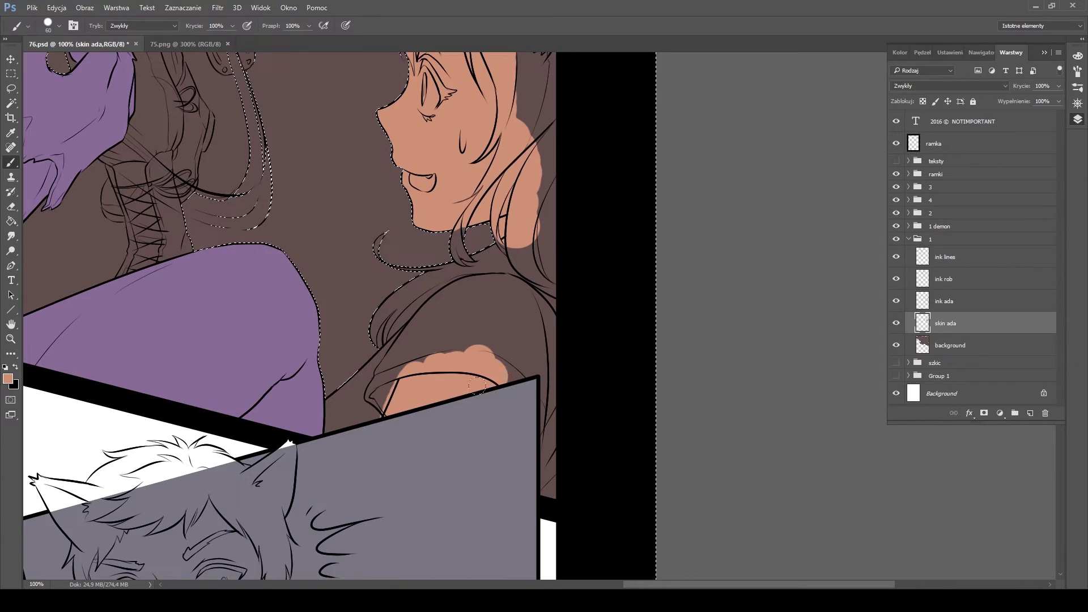
Paint the girl's shirt on a new "ada shirt" layer with the dark green sampled from 75.png
{"action": "double_click", "coordinate": [943, 318]}
{"action": "type", "text": "ada shirt"}
{"action": "key", "text": "Return"}
{"action": "key", "text": "ctrl+Tab"}
{"action": "left_click", "coordinate": [567, 317], "text": "alt"}
{"action": "left_click", "coordinate": [79, 43]}
{"action": "mouse_move", "coordinate": [346, 419]}
{"action": "left_mouse_down"}
{"action": "mouse_move", "coordinate": [396, 363]}
{"action": "mouse_move", "coordinate": [493, 323]}
{"action": "mouse_move", "coordinate": [498, 339]}
{"action": "mouse_move", "coordinate": [543, 368]}
{"action": "left_mouse_up"}
Create an "ada hair" layer above "ada shirt" and paint the girl's long hair and shoulder strands dark red
{"action": "scroll", "coordinate": [510, 340], "scroll_direction": "up", "scroll_amount": 3}
{"action": "left_click", "coordinate": [1030, 413]}
{"action": "double_click", "coordinate": [949, 323]}
{"action": "type", "text": "ada hair"}
{"action": "key", "text": "Return"}
{"action": "scroll", "coordinate": [396, 284], "scroll_direction": "down", "scroll_amount": 2}
{"action": "mouse_move", "coordinate": [408, 142]}
{"action": "left_mouse_down"}
{"action": "mouse_move", "coordinate": [464, 204]}
{"action": "mouse_move", "coordinate": [522, 347]}
{"action": "left_mouse_up"}
{"action": "key", "text": "bracketleft"}
{"action": "key", "text": "bracketleft"}
{"action": "left_click_drag", "start_coordinate": [351, 405], "coordinate": [381, 367]}
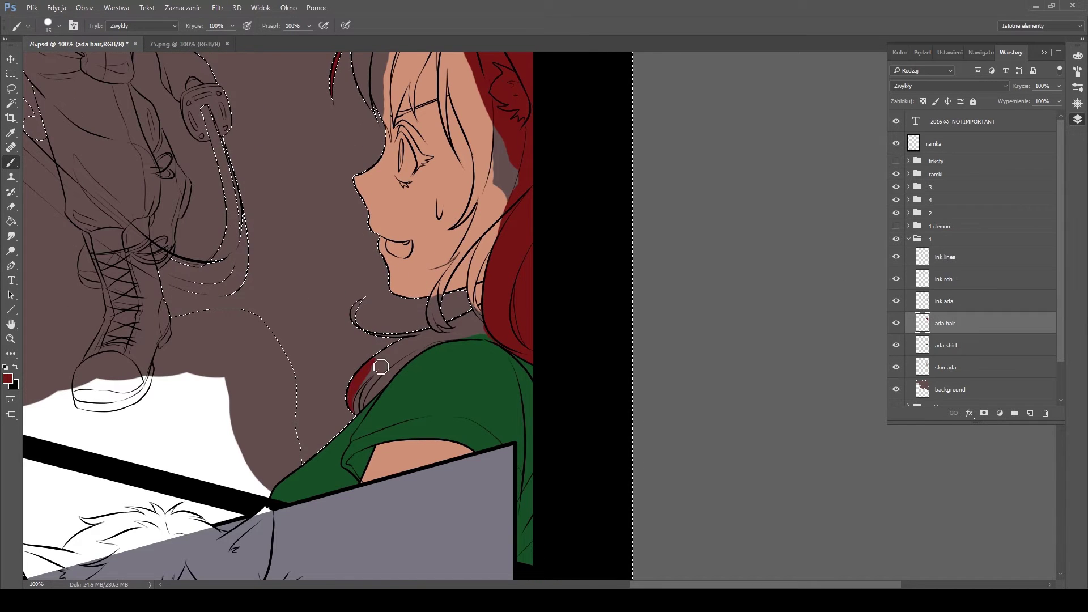
{"action": "key", "text": "bracketleft"}
{"action": "key", "text": "bracketleft"}
{"action": "mouse_move", "coordinate": [348, 328]}
{"action": "left_mouse_down"}
{"action": "mouse_move", "coordinate": [445, 304]}
{"action": "mouse_move", "coordinate": [488, 312]}
{"action": "mouse_move", "coordinate": [504, 343]}
{"action": "mouse_move", "coordinate": [416, 351]}
{"action": "mouse_move", "coordinate": [382, 378]}
{"action": "mouse_move", "coordinate": [371, 410]}
{"action": "left_mouse_up"}
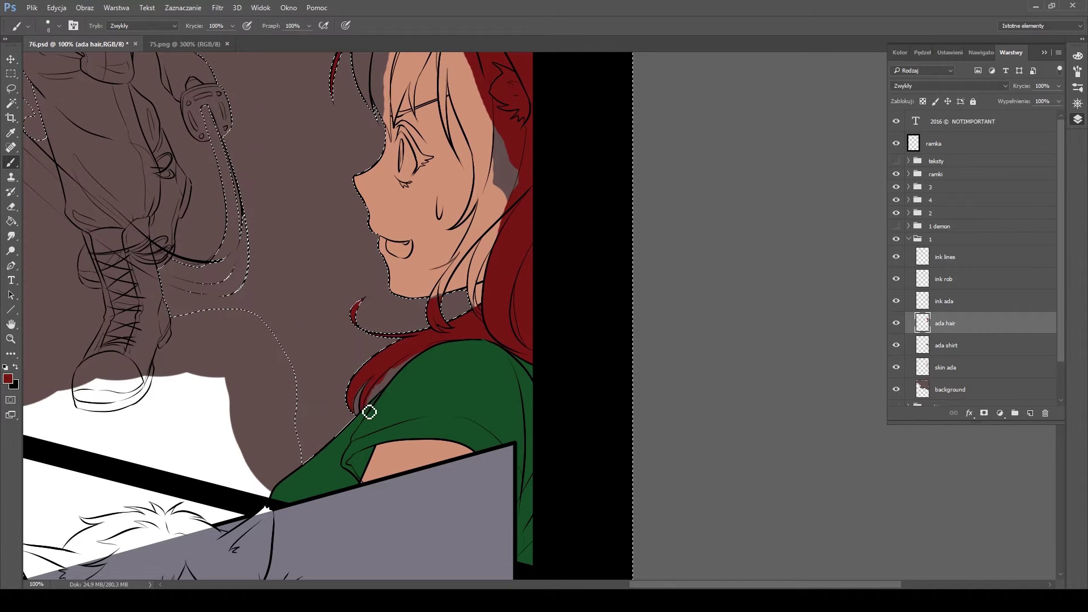
{"action": "mouse_move", "coordinate": [481, 280]}
{"action": "left_mouse_down"}
{"action": "mouse_move", "coordinate": [453, 284]}
{"action": "mouse_move", "coordinate": [476, 227]}
{"action": "mouse_move", "coordinate": [428, 361]}
{"action": "left_mouse_up"}
Fill the girl's fringe and the hair around her face with dark red on "ada hair"
{"action": "key", "text": "bracketleft"}
{"action": "key", "text": "bracketleft"}
{"action": "key", "text": "bracketleft"}
{"action": "key", "text": "bracketleft"}
{"action": "key", "text": "bracketleft"}
{"action": "key", "text": "bracketright"}
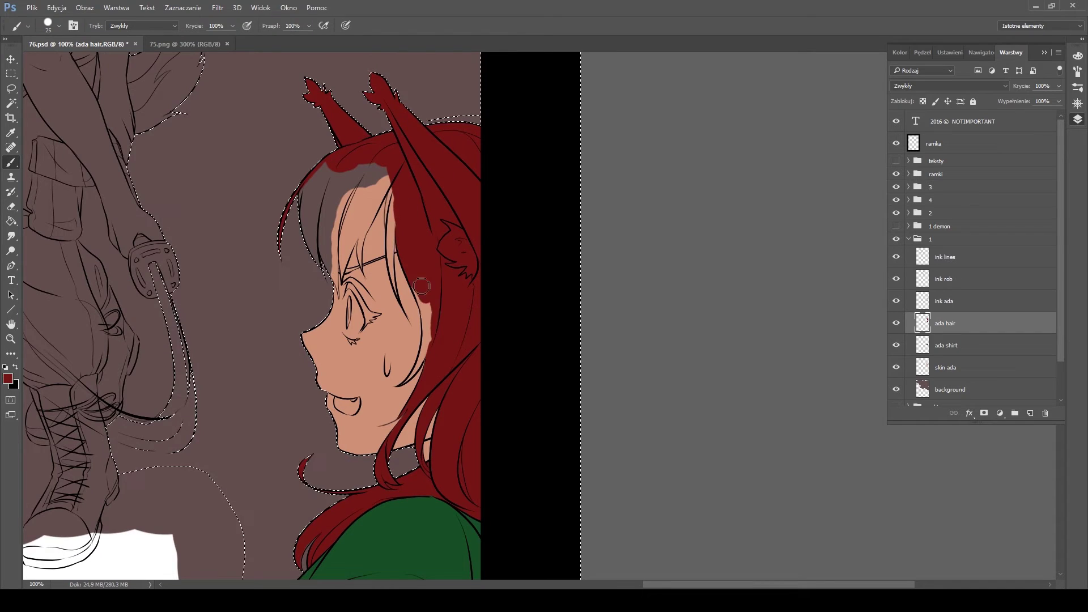
{"action": "mouse_move", "coordinate": [298, 193]}
{"action": "left_mouse_down"}
{"action": "mouse_move", "coordinate": [322, 222]}
{"action": "mouse_move", "coordinate": [345, 201]}
{"action": "mouse_move", "coordinate": [332, 264]}
{"action": "mouse_move", "coordinate": [343, 256]}
{"action": "mouse_move", "coordinate": [343, 297]}
{"action": "mouse_move", "coordinate": [358, 194]}
{"action": "mouse_move", "coordinate": [379, 194]}
{"action": "mouse_move", "coordinate": [368, 220]}
{"action": "mouse_move", "coordinate": [394, 184]}
{"action": "mouse_move", "coordinate": [400, 286]}
{"action": "mouse_move", "coordinate": [374, 228]}
{"action": "mouse_move", "coordinate": [369, 276]}
{"action": "mouse_move", "coordinate": [369, 231]}
{"action": "mouse_move", "coordinate": [349, 271]}
{"action": "left_mouse_up"}
{"action": "key", "text": "bracketright"}
{"action": "key", "text": "bracketright"}
{"action": "left_click_drag", "start_coordinate": [363, 272], "coordinate": [384, 317]}
{"action": "key", "text": "bracketright"}
{"action": "key", "text": "bracketright"}
{"action": "key", "text": "bracketright"}
Clear the selection, then hide the "ink lines" layer and move "ink rob" below "skin ada" in group 1
{"action": "key", "text": "ctrl+d"}
{"action": "key", "text": "e"}
{"action": "left_click", "coordinate": [963, 301]}
{"action": "scroll", "coordinate": [517, 182], "scroll_direction": "down", "scroll_amount": 5}
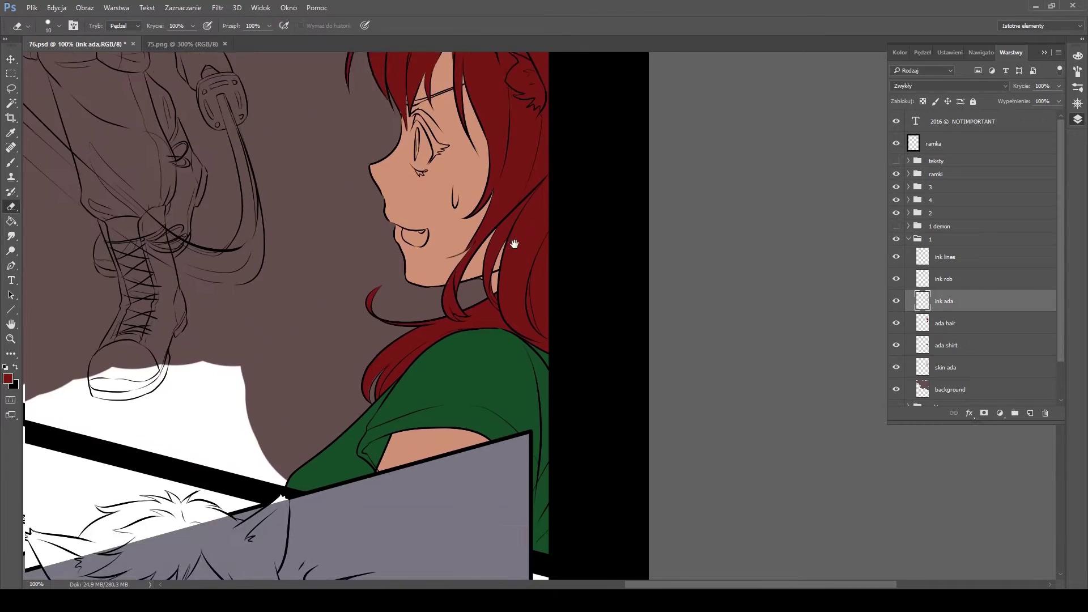
{"action": "scroll", "coordinate": [680, 238], "scroll_direction": "up", "scroll_amount": 5}
{"action": "scroll", "coordinate": [680, 238], "scroll_direction": "left", "scroll_amount": 4}
{"action": "left_click", "coordinate": [895, 256]}
{"action": "scroll", "coordinate": [869, 291], "scroll_direction": "up", "scroll_amount": 5}
{"action": "mouse_move", "coordinate": [943, 279]}
{"action": "left_mouse_down"}
{"action": "mouse_move", "coordinate": [1014, 406]}
{"action": "mouse_move", "coordinate": [974, 335]}
{"action": "left_mouse_up"}
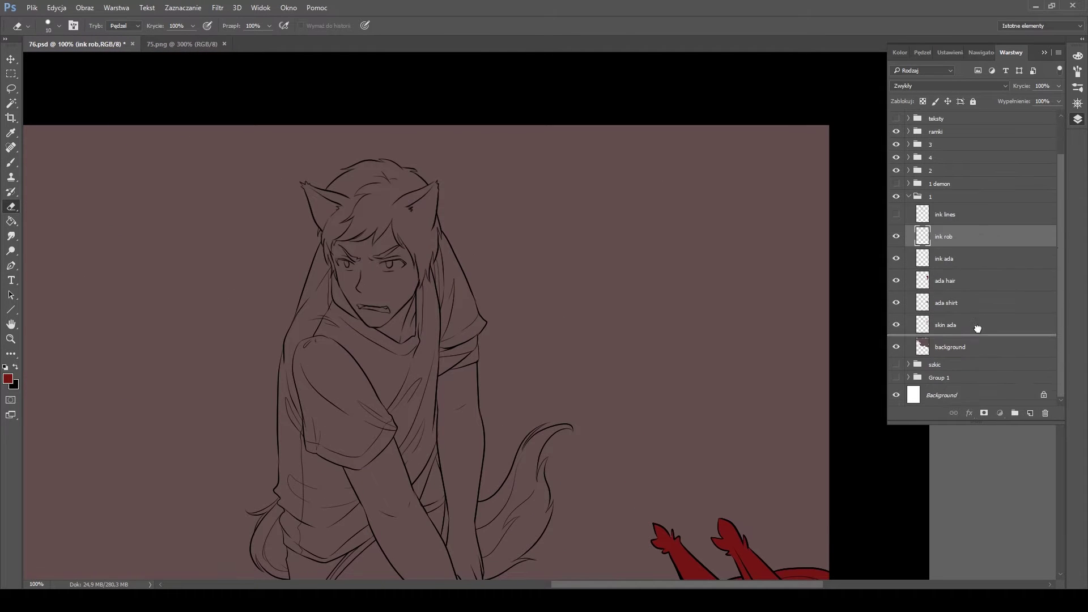
Paint the man's face, neck, arms and hands with the skin tone on a new "skin rob" layer above the background
{"action": "left_click", "coordinate": [963, 347]}
{"action": "key", "text": "b"}
{"action": "mouse_move", "coordinate": [345, 267]}
{"action": "left_mouse_down"}
{"action": "mouse_move", "coordinate": [396, 295]}
{"action": "mouse_move", "coordinate": [397, 510]}
{"action": "left_mouse_up"}
{"action": "scroll", "coordinate": [510, 340], "scroll_direction": "down", "scroll_amount": 5}
{"action": "key", "text": "w"}
{"action": "key", "text": "b"}
{"action": "scroll", "coordinate": [442, 227], "scroll_direction": "up", "scroll_amount": 3}
{"action": "mouse_move", "coordinate": [351, 294]}
{"action": "left_mouse_down"}
{"action": "mouse_move", "coordinate": [443, 195]}
{"action": "mouse_move", "coordinate": [447, 408]}
{"action": "left_mouse_up"}
{"action": "scroll", "coordinate": [453, 340], "scroll_direction": "down", "scroll_amount": 3}
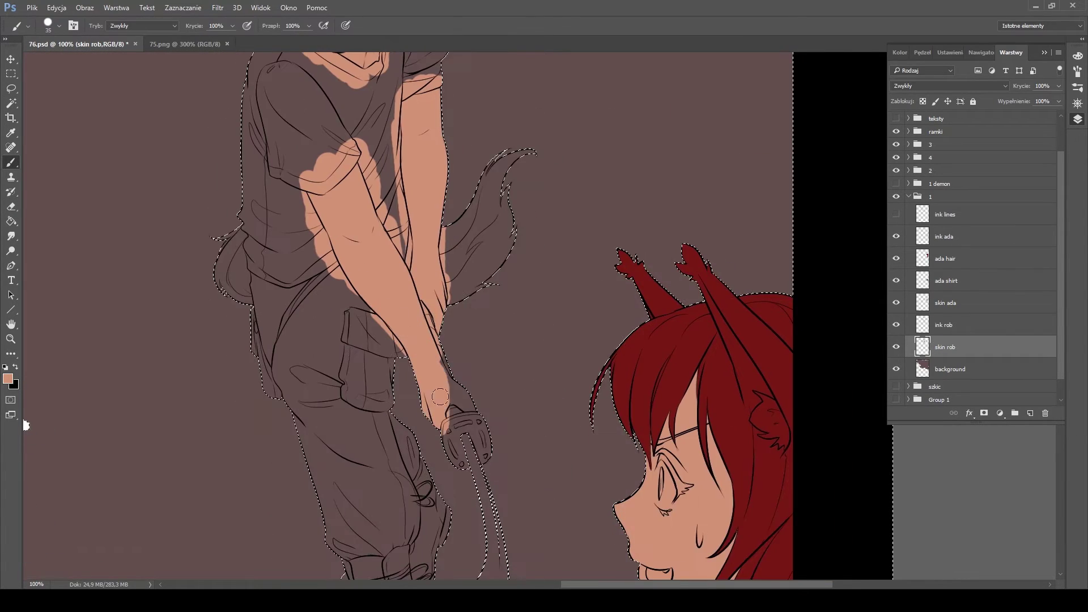
{"action": "left_click_drag", "start_coordinate": [447, 351], "coordinate": [470, 510]}
{"action": "scroll", "coordinate": [453, 340], "scroll_direction": "down", "scroll_amount": 3}
Clear the selection and extend the dark brown on "background" around the man's boots down to the panel's lower border
{"action": "left_click", "coordinate": [950, 369]}
{"action": "key", "text": "ctrl+d"}
{"action": "scroll", "coordinate": [397, 340], "scroll_direction": "down", "scroll_amount": 5}
{"action": "scroll", "coordinate": [397, 340], "scroll_direction": "up", "scroll_amount": 5}
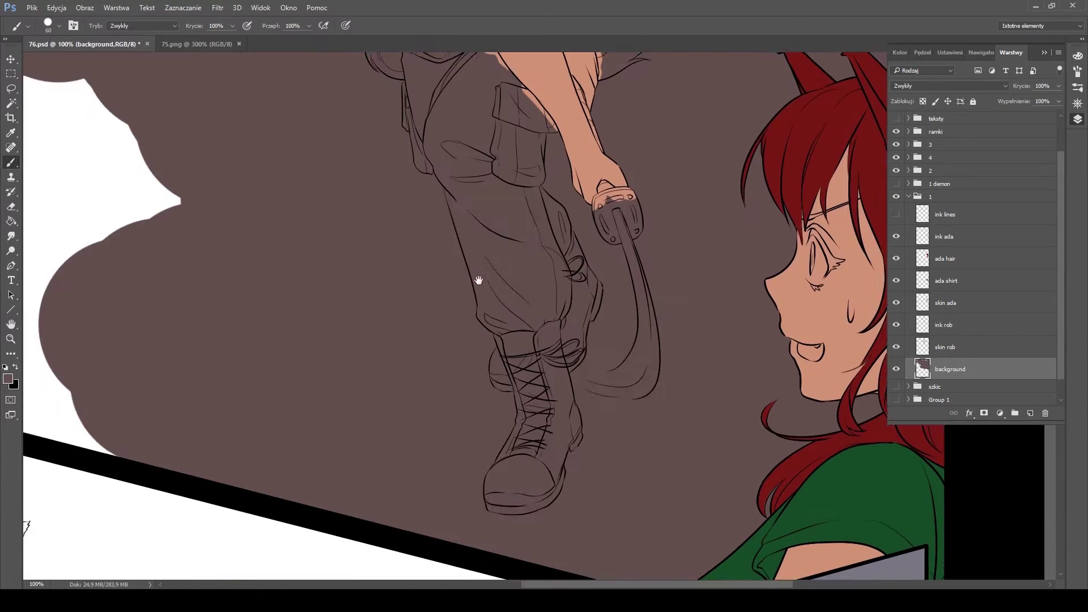
{"action": "key", "text": "bracketright"}
Create a "rob pants" layer, paint the man's trousers dark green and move the layer above "skin rob"
{"action": "left_click", "coordinate": [1030, 413]}
{"action": "double_click", "coordinate": [950, 369]}
{"action": "scroll", "coordinate": [491, 299], "scroll_direction": "up", "scroll_amount": 3}
{"action": "left_click_drag", "start_coordinate": [397, 261], "coordinate": [431, 363]}
{"action": "left_click_drag", "start_coordinate": [385, 317], "coordinate": [420, 407]}
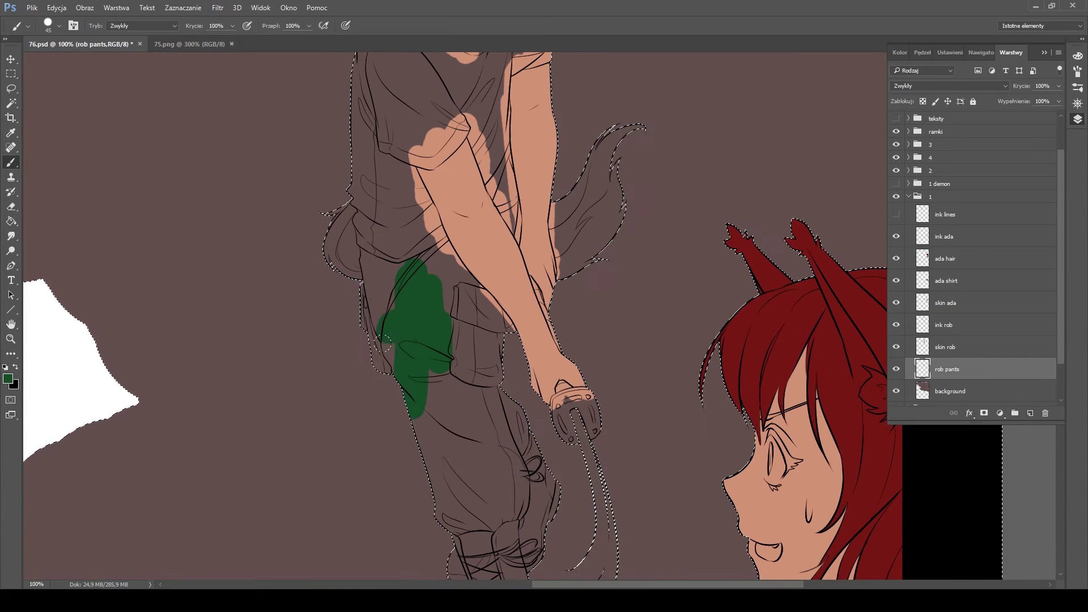
{"action": "left_click_drag", "start_coordinate": [362, 244], "coordinate": [453, 295]}
{"action": "left_click_drag", "start_coordinate": [950, 369], "coordinate": [950, 346]}
{"action": "mouse_move", "coordinate": [443, 243]}
{"action": "left_mouse_down"}
{"action": "mouse_move", "coordinate": [486, 307]}
{"action": "mouse_move", "coordinate": [451, 318]}
{"action": "left_mouse_up"}
{"action": "scroll", "coordinate": [452, 317], "scroll_direction": "down", "scroll_amount": 3}
{"action": "mouse_move", "coordinate": [453, 261]}
{"action": "left_mouse_down"}
{"action": "mouse_move", "coordinate": [469, 332]}
{"action": "mouse_move", "coordinate": [510, 391]}
{"action": "mouse_move", "coordinate": [517, 365]}
{"action": "mouse_move", "coordinate": [530, 367]}
{"action": "left_mouse_up"}
{"action": "key", "text": "bracketright"}
{"action": "key", "text": "alt+bracketright"}
{"action": "scroll", "coordinate": [722, 396], "scroll_direction": "up", "scroll_amount": 5}
{"action": "key", "text": "alt+bracketleft"}
Add a "rob shirt" layer above "rob pants" and sample a very dark brown for the shirt
{"action": "key", "text": "bracketleft"}
{"action": "key", "text": "bracketleft"}
{"action": "key", "text": "bracketleft"}
{"action": "key", "text": "bracketleft"}
{"action": "key", "text": "bracketleft"}
{"action": "left_click", "coordinate": [1029, 413]}
{"action": "double_click", "coordinate": [946, 347]}
{"action": "type", "text": "rob shirt"}
{"action": "key", "text": "Return"}
{"action": "left_click", "coordinate": [719, 391], "text": "alt"}
Paint the man's shirt body, sleeve and lower hem very dark brown on "rob shirt"
{"action": "key", "text": "bracketright"}
{"action": "key", "text": "bracketright"}
{"action": "key", "text": "bracketright"}
{"action": "key", "text": "bracketright"}
{"action": "key", "text": "bracketright"}
{"action": "key", "text": "bracketright"}
{"action": "key", "text": "bracketright"}
{"action": "left_click_drag", "start_coordinate": [371, 226], "coordinate": [374, 386]}
{"action": "scroll", "coordinate": [484, 247], "scroll_direction": "up", "scroll_amount": 5}
{"action": "mouse_move", "coordinate": [516, 230]}
{"action": "left_mouse_down"}
{"action": "mouse_move", "coordinate": [510, 280]}
{"action": "mouse_move", "coordinate": [528, 293]}
{"action": "left_mouse_up"}
{"action": "left_click_drag", "start_coordinate": [504, 395], "coordinate": [505, 445]}
{"action": "scroll", "coordinate": [505, 445], "scroll_direction": "down", "scroll_amount": 4}
{"action": "scroll", "coordinate": [484, 287], "scroll_direction": "up", "scroll_amount": 3}
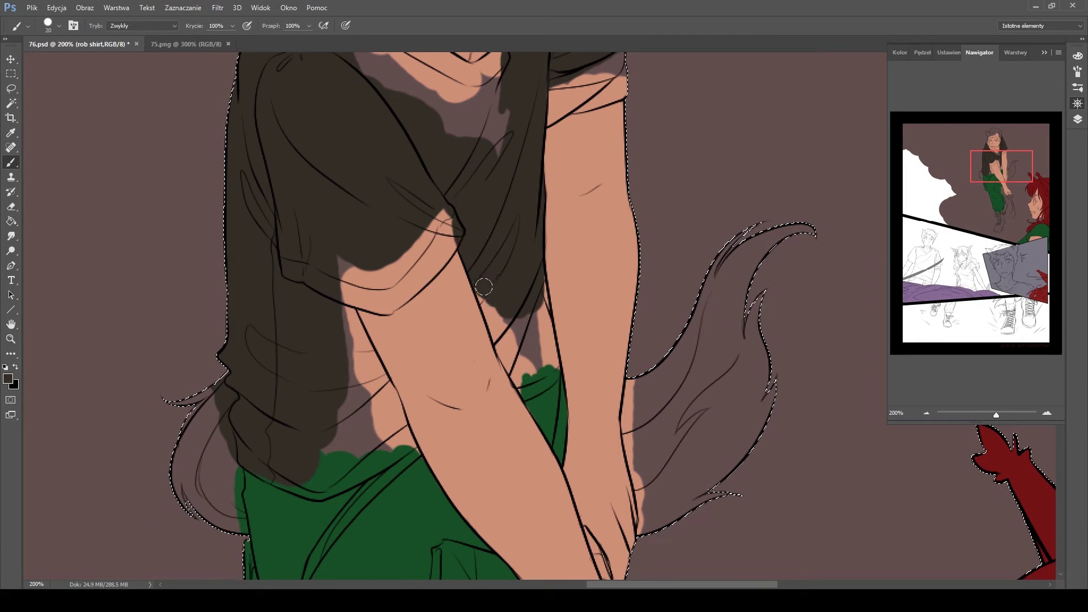
{"action": "left_click_drag", "start_coordinate": [527, 401], "coordinate": [544, 391]}
{"action": "key", "text": "bracketright"}
{"action": "left_click_drag", "start_coordinate": [411, 275], "coordinate": [448, 256]}
{"action": "key", "text": "b"}
{"action": "mouse_move", "coordinate": [420, 293]}
{"action": "left_mouse_down"}
{"action": "mouse_move", "coordinate": [401, 300]}
{"action": "mouse_move", "coordinate": [274, 451]}
{"action": "mouse_move", "coordinate": [386, 409]}
{"action": "left_mouse_up"}
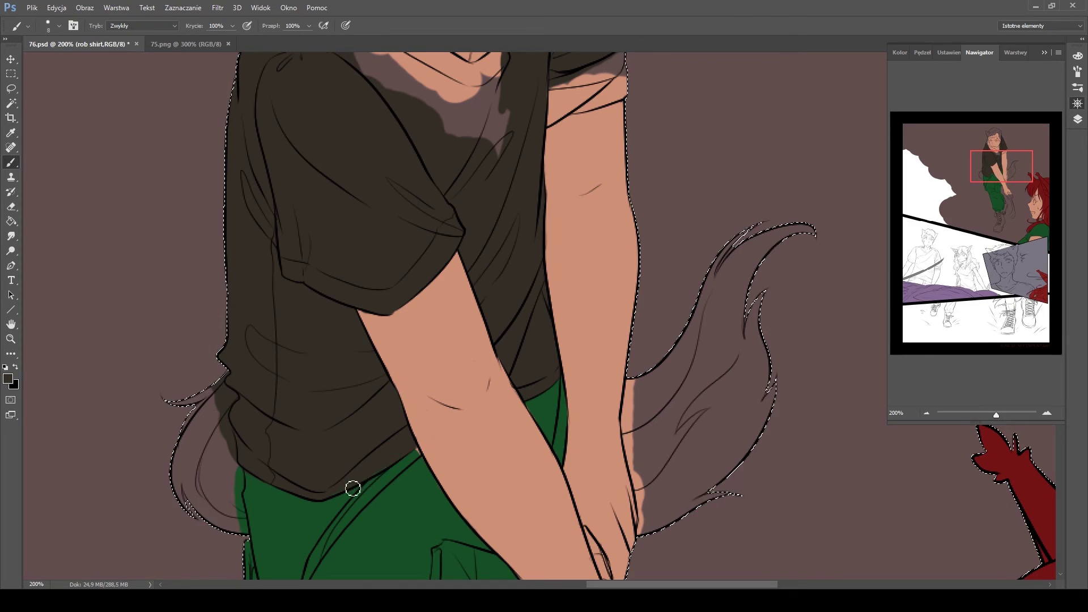
Complete the dark shirt around the man's neckline and shoulders, then add a new layer above "rob shirt" for the hair
{"action": "key", "text": "alt+bracketleft"}
{"action": "key", "text": "F7"}
{"action": "scroll", "coordinate": [393, 474], "scroll_direction": "up", "scroll_amount": 5}
{"action": "key", "text": "alt+bracketright"}
{"action": "key", "text": "bracketright"}
{"action": "key", "text": "bracketright"}
{"action": "key", "text": "bracketright"}
{"action": "mouse_move", "coordinate": [485, 400]}
{"action": "left_mouse_down"}
{"action": "mouse_move", "coordinate": [441, 321]}
{"action": "mouse_move", "coordinate": [317, 249]}
{"action": "left_mouse_up"}
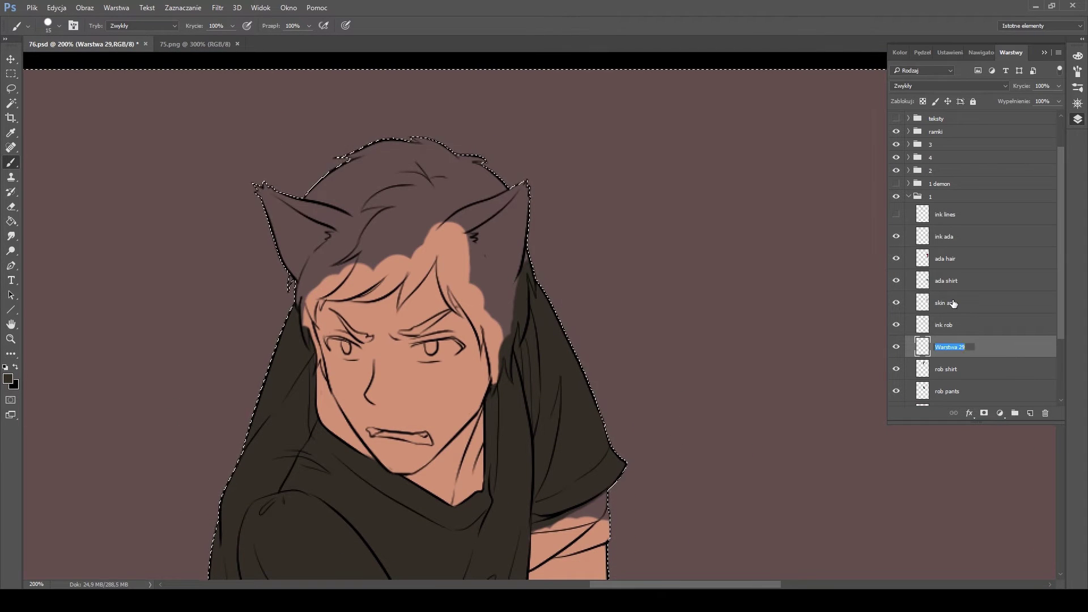
Name the new layer "rob hair" and paint the man's hair and wolf ears grey, hiding "rob shirt" while working
{"action": "key", "text": "ctrl+z"}
{"action": "left_click_drag", "start_coordinate": [426, 143], "coordinate": [492, 183]}
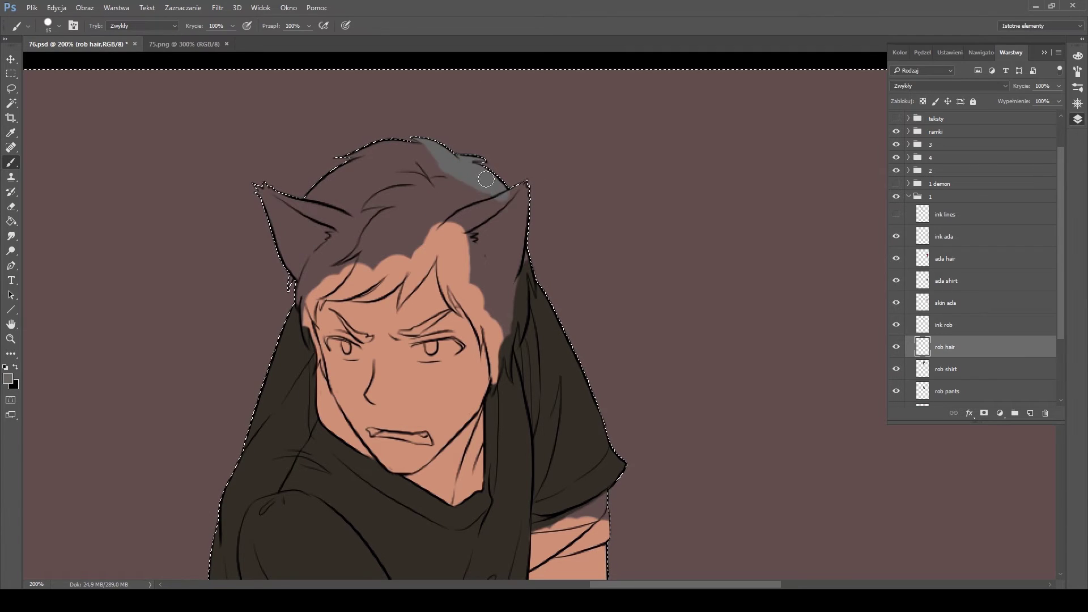
{"action": "left_click_drag", "start_coordinate": [359, 149], "coordinate": [294, 283]}
{"action": "left_click_drag", "start_coordinate": [339, 170], "coordinate": [454, 255]}
{"action": "key", "text": "bracketleft"}
{"action": "key", "text": "bracketleft"}
{"action": "key", "text": "bracketleft"}
{"action": "key", "text": "bracketleft"}
{"action": "left_click", "coordinate": [896, 369]}
{"action": "mouse_move", "coordinate": [306, 309]}
{"action": "left_mouse_down"}
{"action": "mouse_move", "coordinate": [325, 363]}
{"action": "mouse_move", "coordinate": [315, 318]}
{"action": "mouse_move", "coordinate": [326, 305]}
{"action": "mouse_move", "coordinate": [381, 263]}
{"action": "mouse_move", "coordinate": [356, 304]}
{"action": "mouse_move", "coordinate": [379, 301]}
{"action": "mouse_move", "coordinate": [432, 253]}
{"action": "mouse_move", "coordinate": [403, 308]}
{"action": "mouse_move", "coordinate": [461, 227]}
{"action": "mouse_move", "coordinate": [388, 189]}
{"action": "mouse_move", "coordinate": [521, 262]}
{"action": "left_mouse_up"}
Paint the hair tips beside the man's face and his whole tail grey on "rob hair", then show "rob shirt" again
{"action": "key", "text": "bracketright"}
{"action": "key", "text": "bracketright"}
{"action": "key", "text": "bracketright"}
{"action": "mouse_move", "coordinate": [512, 342]}
{"action": "left_mouse_down"}
{"action": "mouse_move", "coordinate": [447, 255]}
{"action": "mouse_move", "coordinate": [487, 340]}
{"action": "mouse_move", "coordinate": [508, 353]}
{"action": "mouse_move", "coordinate": [504, 396]}
{"action": "left_mouse_up"}
{"action": "mouse_move", "coordinate": [504, 396]}
{"action": "left_mouse_down"}
{"action": "mouse_move", "coordinate": [476, 255]}
{"action": "mouse_move", "coordinate": [485, 391]}
{"action": "mouse_move", "coordinate": [554, 378]}
{"action": "mouse_move", "coordinate": [572, 162]}
{"action": "left_mouse_up"}
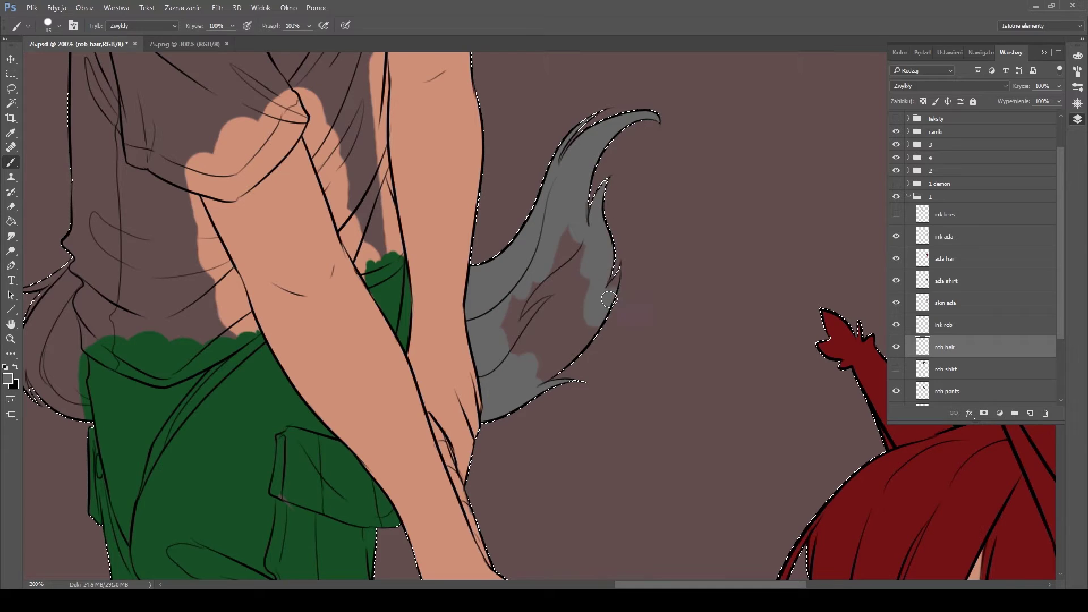
{"action": "left_click_drag", "start_coordinate": [572, 238], "coordinate": [510, 340]}
{"action": "scroll", "coordinate": [347, 272], "scroll_direction": "left", "scroll_amount": 5}
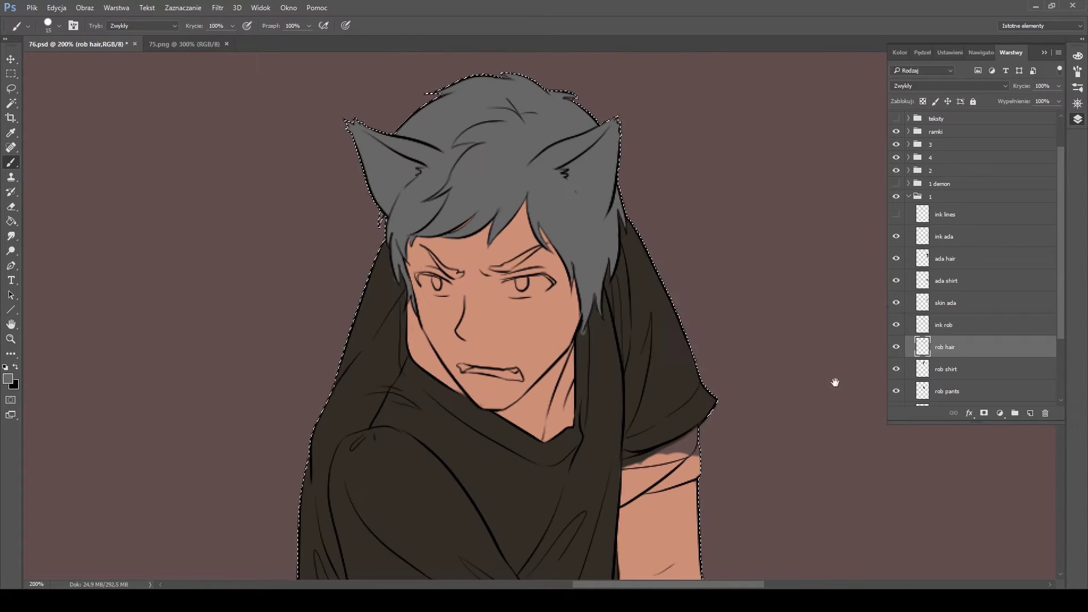
Paint the bandage on the man's upper arm light grey on "rob pants" and resample the sleeve colour for "rob shirt"
{"action": "scroll", "coordinate": [367, 287], "scroll_direction": "down", "scroll_amount": 5}
{"action": "key", "text": "alt+bracketleft"}
{"action": "key", "text": "alt+bracketleft"}
{"action": "left_click_drag", "start_coordinate": [618, 238], "coordinate": [565, 279]}
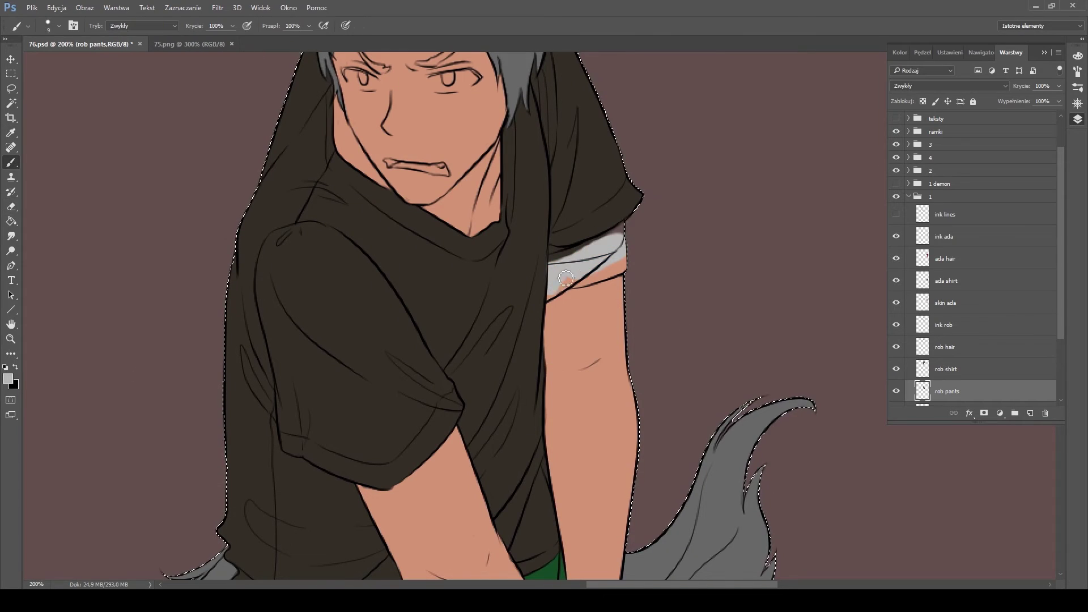
{"action": "key", "text": "alt+bracketright"}
{"action": "key", "text": "e"}
{"action": "left_click", "coordinate": [598, 185], "text": "alt"}
Paint both of the man's laced boots brown on "rob shirt", covering the green trouser overspill
{"action": "scroll", "coordinate": [598, 185], "scroll_direction": "down", "scroll_amount": 15}
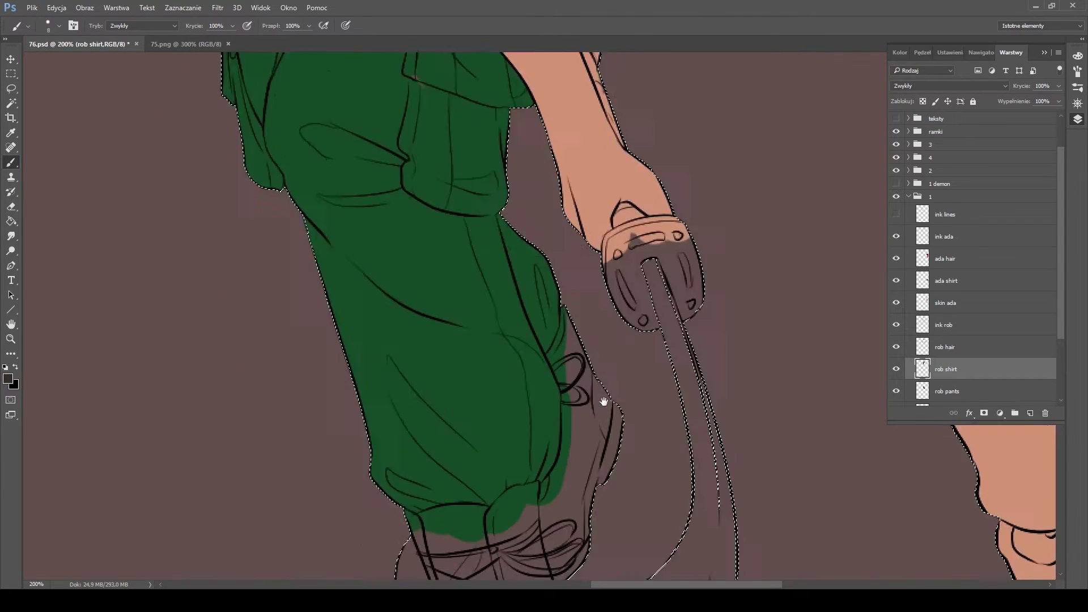
{"action": "key", "text": "bracketright"}
{"action": "key", "text": "bracketright"}
{"action": "mouse_move", "coordinate": [396, 481]}
{"action": "left_mouse_down"}
{"action": "mouse_move", "coordinate": [499, 430]}
{"action": "mouse_move", "coordinate": [404, 179]}
{"action": "mouse_move", "coordinate": [476, 176]}
{"action": "mouse_move", "coordinate": [499, 151]}
{"action": "left_mouse_up"}
{"action": "scroll", "coordinate": [560, 208], "scroll_direction": "up", "scroll_amount": 5}
{"action": "key", "text": "bracketleft"}
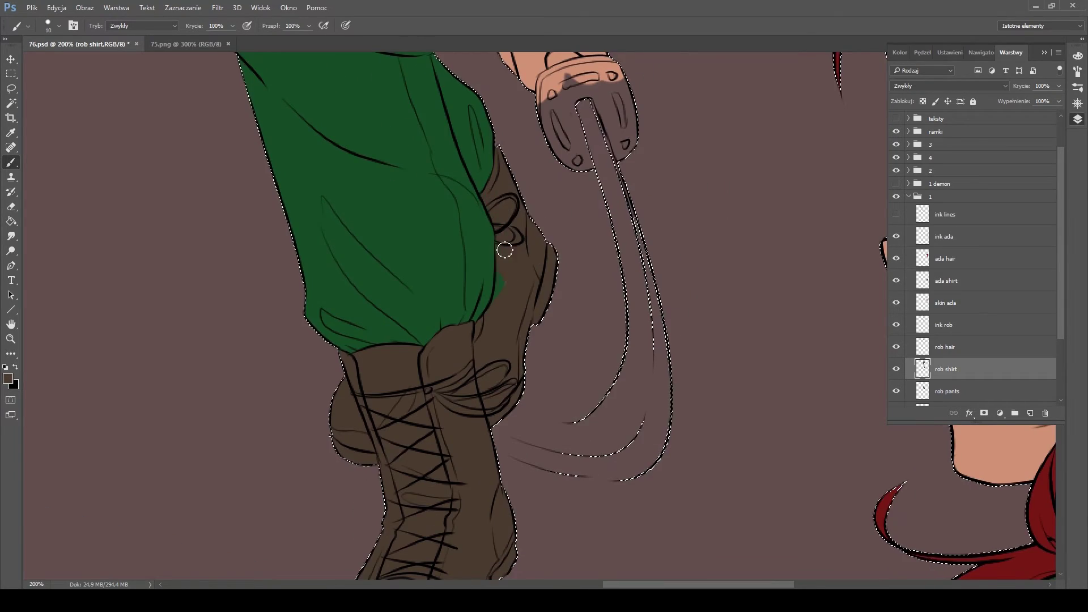
Paint the sword's hilt and guard near-black on a new "sword" layer above "rob hair", then clear the selection
{"action": "scroll", "coordinate": [828, 364], "scroll_direction": "up", "scroll_amount": 7}
{"action": "scroll", "coordinate": [828, 364], "scroll_direction": "right", "scroll_amount": 3}
{"action": "key", "text": "alt+bracketright"}
{"action": "scroll", "coordinate": [828, 365], "scroll_direction": "up", "scroll_amount": 5}
{"action": "key", "text": "bracketleft"}
{"action": "key", "text": "bracketleft"}
{"action": "mouse_move", "coordinate": [422, 334]}
{"action": "left_mouse_down"}
{"action": "mouse_move", "coordinate": [498, 498]}
{"action": "mouse_move", "coordinate": [467, 346]}
{"action": "mouse_move", "coordinate": [445, 406]}
{"action": "left_mouse_up"}
{"action": "scroll", "coordinate": [498, 498], "scroll_direction": "down", "scroll_amount": 4}
{"action": "key", "text": "bracketright"}
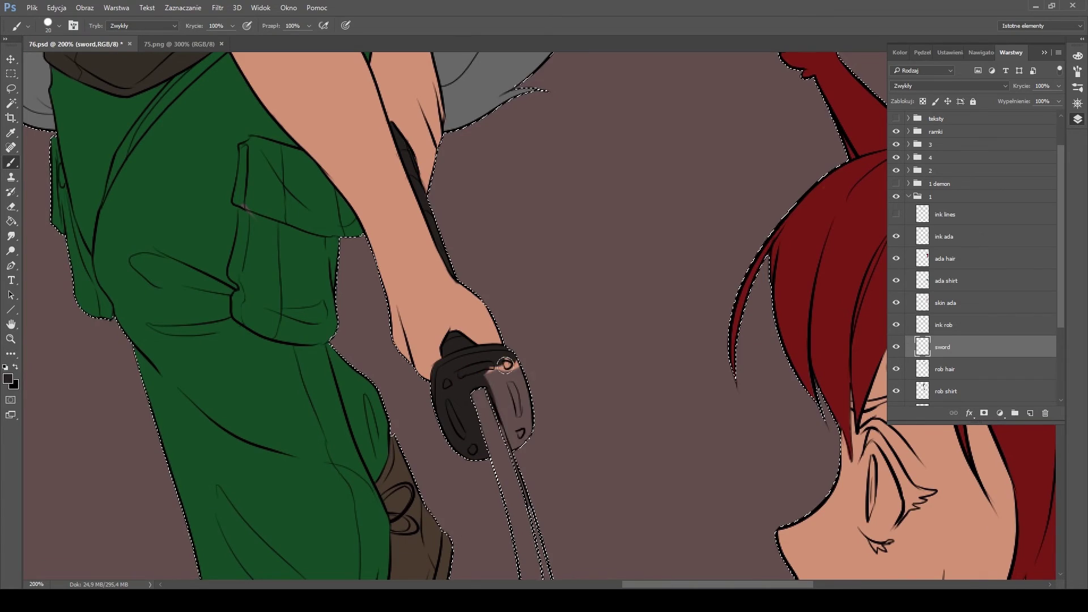
{"action": "left_click_drag", "start_coordinate": [541, 376], "coordinate": [506, 444]}
{"action": "key", "text": "ctrl+d"}
Paint the curved blade below the sword guard grey on a new "sword2" layer above "sword"
{"action": "key", "text": "ctrl+shift+n"}
{"action": "key", "text": "bracketleft"}
{"action": "key", "text": "bracketleft"}
{"action": "scroll", "coordinate": [435, 185], "scroll_direction": "down", "scroll_amount": 4}
{"action": "scroll", "coordinate": [435, 185], "scroll_direction": "right", "scroll_amount": 1}
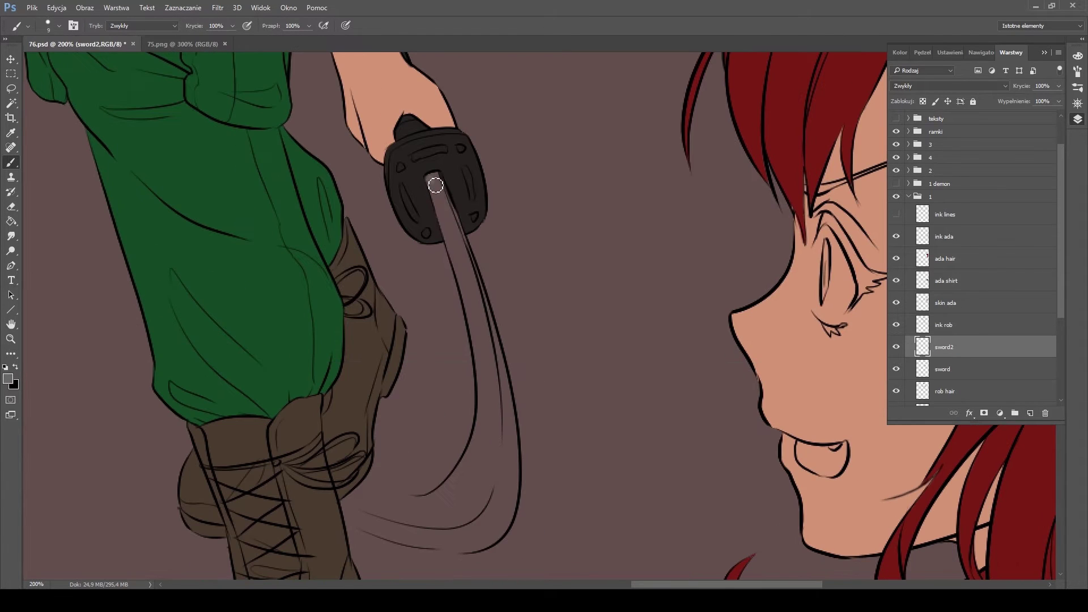
{"action": "left_click_drag", "start_coordinate": [496, 521], "coordinate": [481, 533]}
{"action": "key", "text": "bracketleft"}
{"action": "key", "text": "bracketleft"}
{"action": "key", "text": "bracketleft"}
{"action": "left_click_drag", "start_coordinate": [496, 520], "coordinate": [409, 366]}
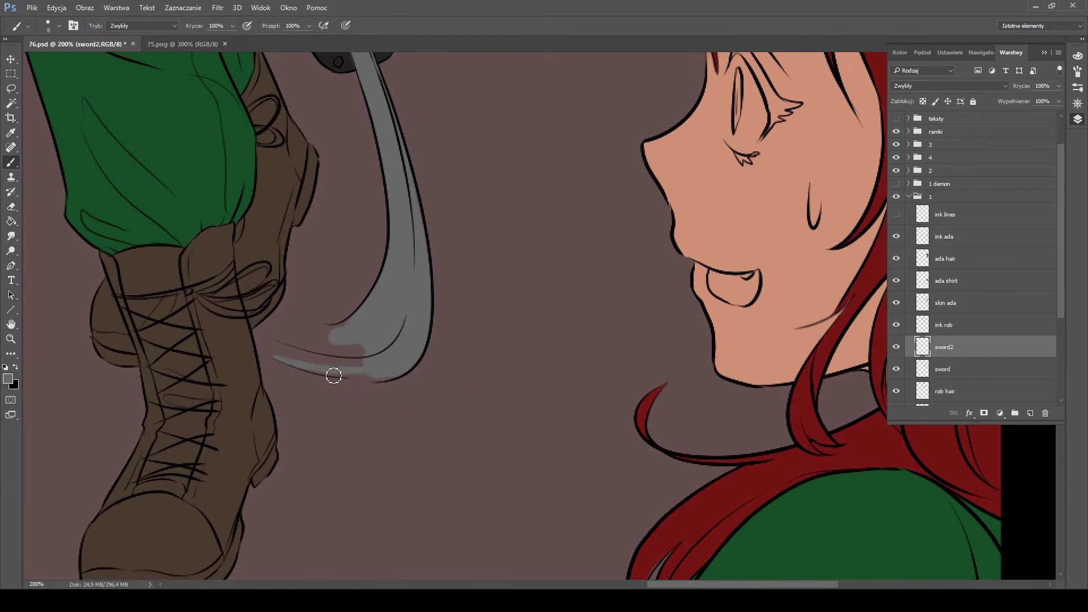
Fade the trailing end of the curved blade beside the boots with a soft eraser on "sword2"
{"action": "key", "text": "e"}
{"action": "left_click_drag", "start_coordinate": [263, 356], "coordinate": [340, 340]}
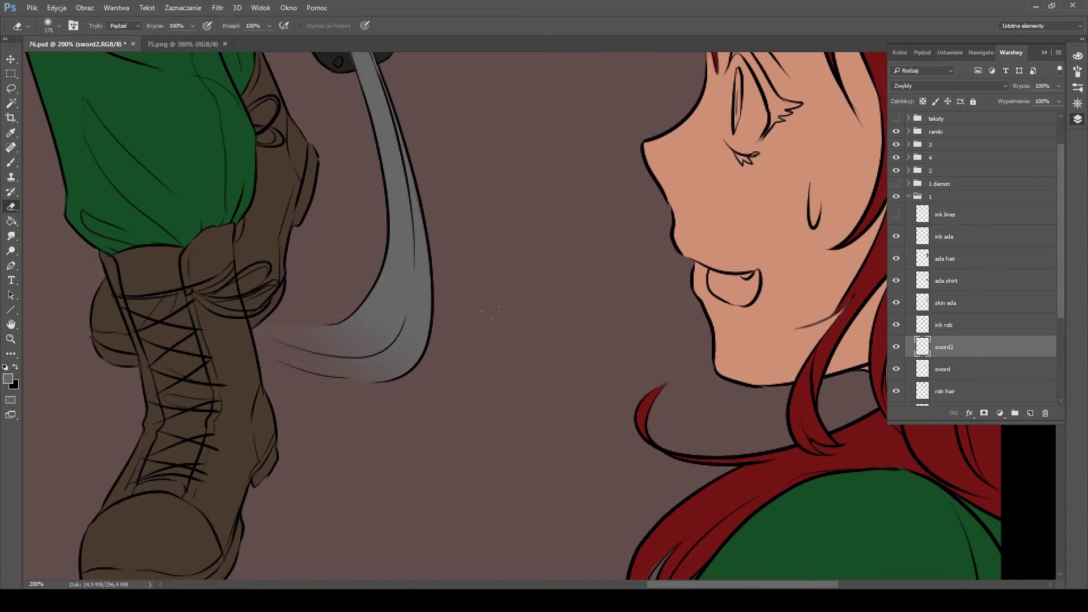
{"action": "left_click_drag", "start_coordinate": [396, 283], "coordinate": [238, 323]}
Show "ink lines" and paint the blade's long motion trail grey on "sword2", fading its ends with a large soft eraser
{"action": "left_click_drag", "start_coordinate": [227, 170], "coordinate": [869, 465]}
{"action": "left_click", "coordinate": [895, 214]}
{"action": "left_click_drag", "start_coordinate": [966, 347], "coordinate": [965, 226]}
{"action": "mouse_move", "coordinate": [763, 397]}
{"action": "left_mouse_down"}
{"action": "mouse_move", "coordinate": [571, 90]}
{"action": "mouse_move", "coordinate": [574, 105]}
{"action": "left_mouse_up"}
{"action": "key", "text": "bracketleft"}
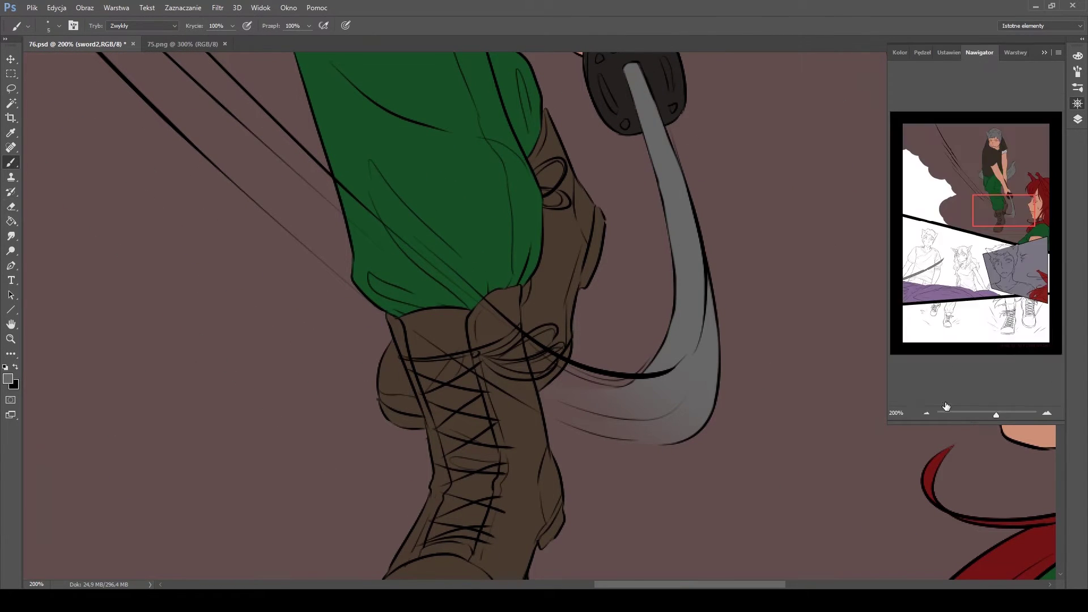
{"action": "key", "text": "ctrl+minus"}
{"action": "key", "text": "ctrl+minus"}
{"action": "key", "text": "bracketright"}
{"action": "key", "text": "bracketright"}
{"action": "key", "text": "bracketright"}
{"action": "key", "text": "bracketright"}
{"action": "key", "text": "bracketright"}
{"action": "key", "text": "bracketright"}
{"action": "key", "text": "bracketright"}
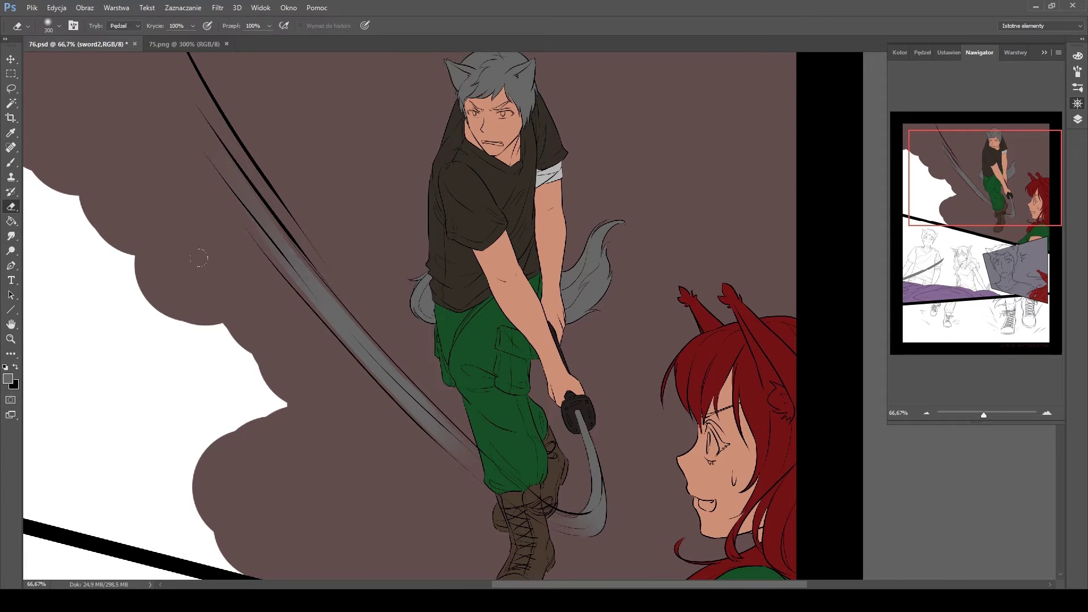
Lasso around the blade's long motion trail beside the man, then clear the selection
{"action": "key", "text": "l"}
{"action": "left_click_drag", "start_coordinate": [351, 204], "coordinate": [231, 252]}
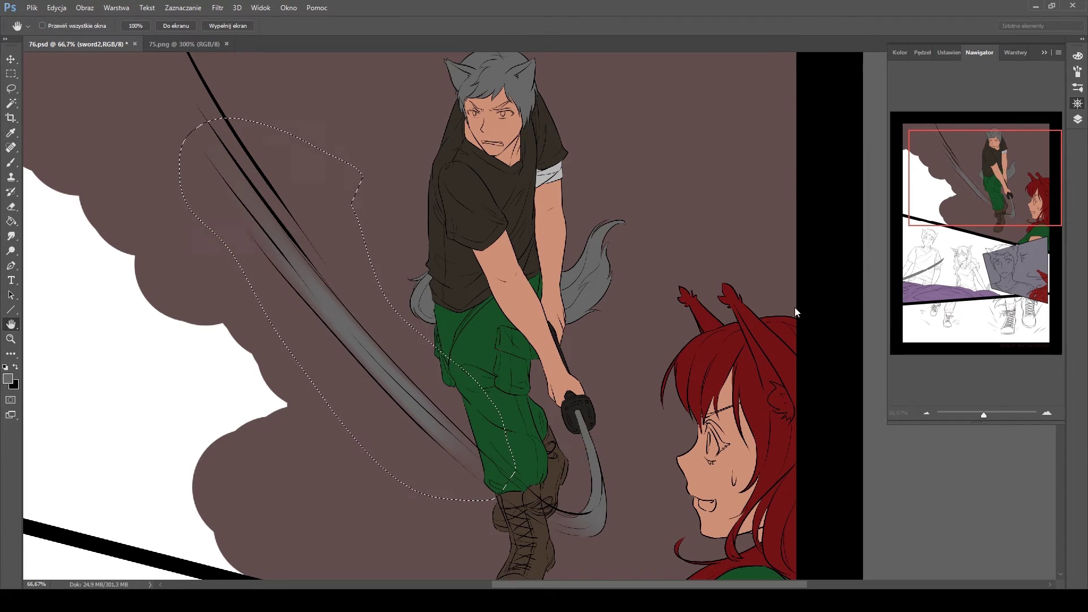
{"action": "key", "text": "ctrl+d"}
Show the "1 demon" group and move it into group "1"
{"action": "key", "text": "F7"}
{"action": "left_click_drag", "start_coordinate": [940, 184], "coordinate": [973, 334]}
{"action": "left_click", "coordinate": [896, 329]}
{"action": "left_click", "coordinate": [974, 226]}
{"action": "left_click", "coordinate": [979, 211], "text": "shift"}
{"action": "left_click_drag", "start_coordinate": [980, 211], "coordinate": [973, 335]}
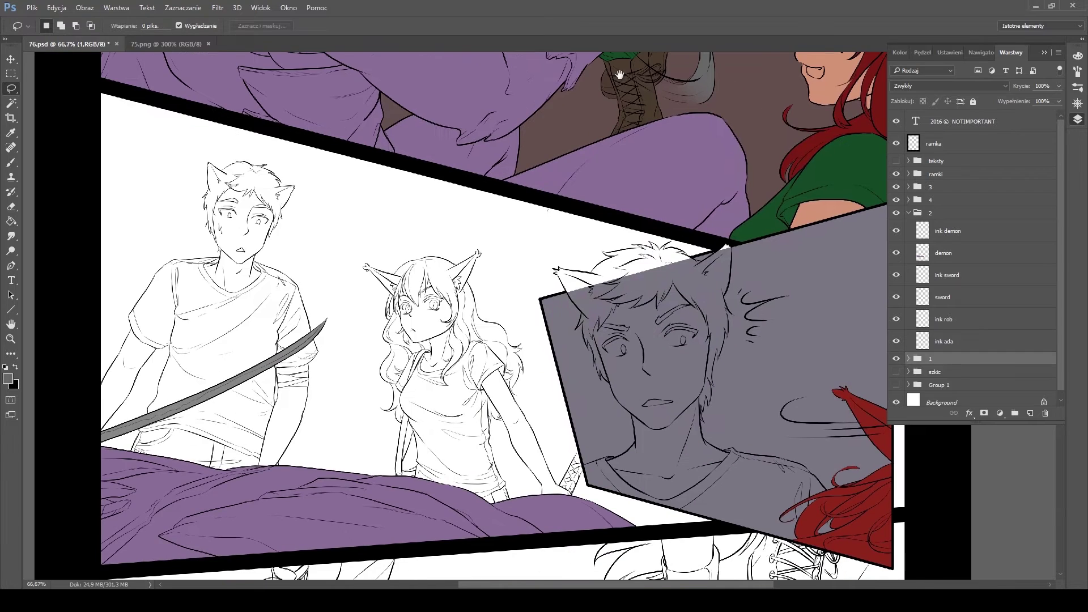
Paint the second panel's backdrop brown on a new "background" layer in group "2" and add a "skin" layer above it
{"action": "double_click", "coordinate": [949, 364]}
{"action": "key", "text": "bracketright"}
{"action": "key", "text": "bracketright"}
{"action": "key", "text": "bracketright"}
{"action": "key", "text": "bracketright"}
{"action": "key", "text": "bracketright"}
{"action": "key", "text": "bracketright"}
{"action": "key", "text": "bracketright"}
{"action": "key", "text": "bracketright"}
{"action": "mouse_move", "coordinate": [142, 425]}
{"action": "left_mouse_down"}
{"action": "mouse_move", "coordinate": [368, 141]}
{"action": "mouse_move", "coordinate": [567, 453]}
{"action": "left_mouse_up"}
{"action": "mouse_move", "coordinate": [567, 340]}
{"action": "left_mouse_down"}
{"action": "mouse_move", "coordinate": [396, 317]}
{"action": "mouse_move", "coordinate": [623, 340]}
{"action": "left_mouse_up"}
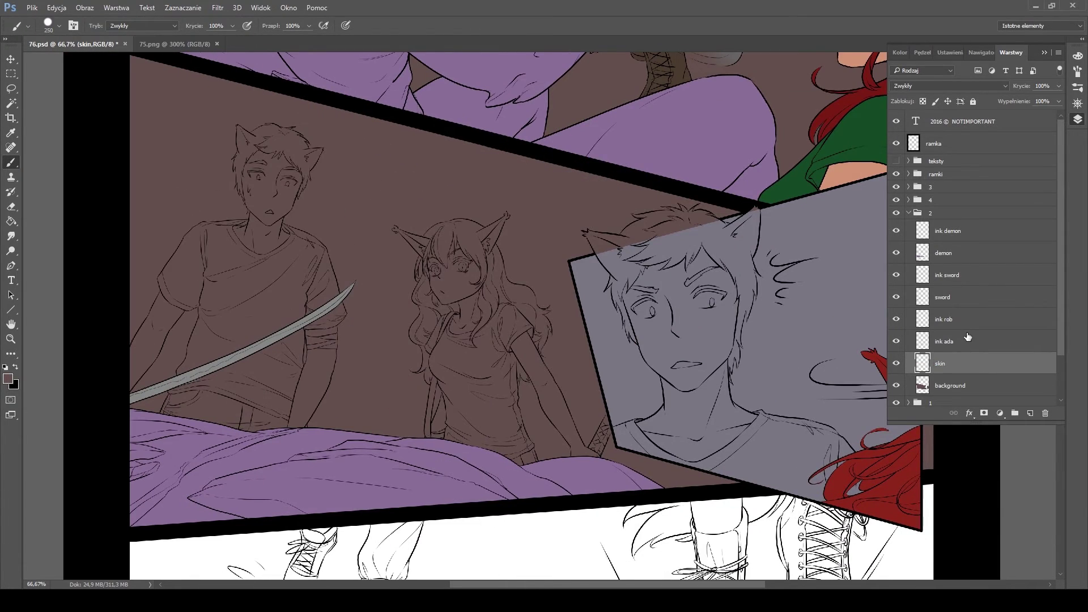
Select both figures by their outlines and paint the man's face, neck and bandaged arm in the sampled skin tone on "skin"
{"action": "left_click", "coordinate": [849, 63], "text": "alt"}
{"action": "key", "text": "w"}
{"action": "left_click", "coordinate": [369, 142]}
{"action": "key", "text": "ctrl+shift+i"}
{"action": "key", "text": "b"}
{"action": "left_click_drag", "start_coordinate": [226, 244], "coordinate": [300, 255]}
{"action": "left_click_drag", "start_coordinate": [255, 170], "coordinate": [295, 187]}
{"action": "mouse_move", "coordinate": [317, 340]}
{"action": "left_mouse_down"}
{"action": "mouse_move", "coordinate": [315, 385]}
{"action": "mouse_move", "coordinate": [294, 419]}
{"action": "left_mouse_up"}
Paint the man's other arm and the woman's face, neck and arms in skin tone on "skin"
{"action": "key", "text": "bracketleft"}
{"action": "key", "text": "bracketleft"}
{"action": "left_click_drag", "start_coordinate": [150, 340], "coordinate": [139, 391]}
{"action": "left_click_drag", "start_coordinate": [170, 277], "coordinate": [181, 340]}
{"action": "left_click_drag", "start_coordinate": [521, 340], "coordinate": [589, 450]}
{"action": "left_click_drag", "start_coordinate": [453, 243], "coordinate": [453, 448]}
Paint the woman's pointed ears and the crown of her hair dark red on a new "ada hair" layer above "skin"
{"action": "key", "text": "ctrl+plus"}
{"action": "key", "text": "ctrl+shift+n"}
{"action": "type", "text": "ada hair"}
{"action": "key", "text": "Return"}
{"action": "key", "text": "bracketleft"}
{"action": "key", "text": "bracketleft"}
{"action": "key", "text": "bracketleft"}
{"action": "key", "text": "bracketleft"}
{"action": "key", "text": "bracketleft"}
{"action": "key", "text": "bracketleft"}
{"action": "left_click", "coordinate": [637, 391], "text": "alt"}
{"action": "left_click_drag", "start_coordinate": [340, 170], "coordinate": [850, 396]}
{"action": "mouse_move", "coordinate": [181, 272]}
{"action": "left_mouse_down"}
{"action": "mouse_move", "coordinate": [272, 323]}
{"action": "mouse_move", "coordinate": [510, 238]}
{"action": "left_mouse_up"}
{"action": "left_click_drag", "start_coordinate": [362, 267], "coordinate": [397, 340]}
{"action": "left_click_drag", "start_coordinate": [391, 283], "coordinate": [442, 385]}
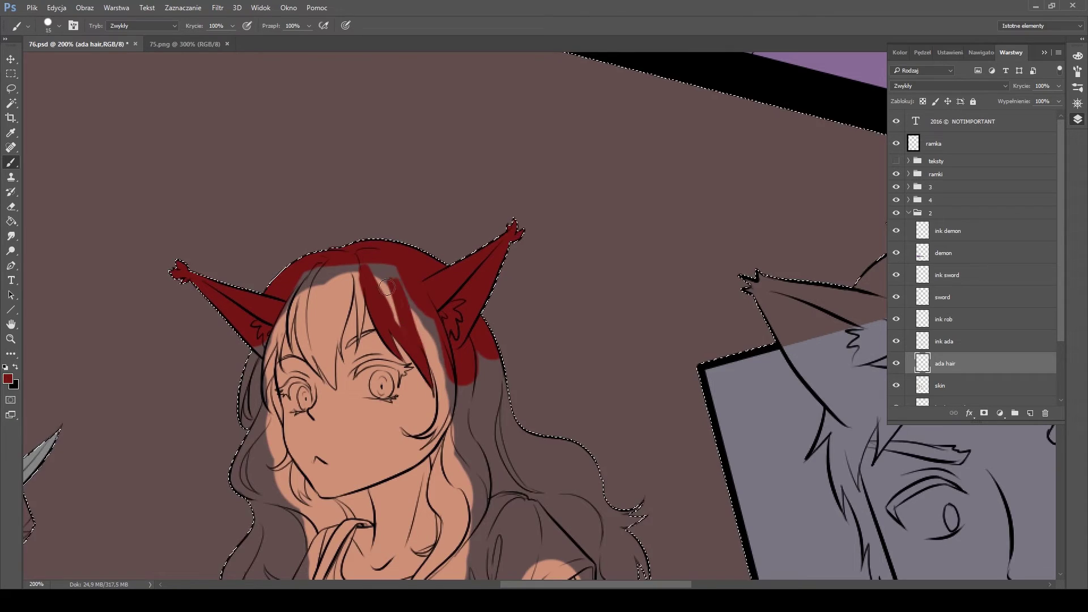
Paint the woman's long wavy hair behind her bare arm's shoulder dark red on "ada hair"
{"action": "left_click_drag", "start_coordinate": [381, 257], "coordinate": [453, 385]}
{"action": "left_click_drag", "start_coordinate": [454, 385], "coordinate": [427, 190]}
{"action": "mouse_move", "coordinate": [558, 296]}
{"action": "left_mouse_down"}
{"action": "mouse_move", "coordinate": [617, 481]}
{"action": "mouse_move", "coordinate": [583, 393]}
{"action": "left_mouse_up"}
{"action": "left_click_drag", "start_coordinate": [555, 340], "coordinate": [492, 288]}
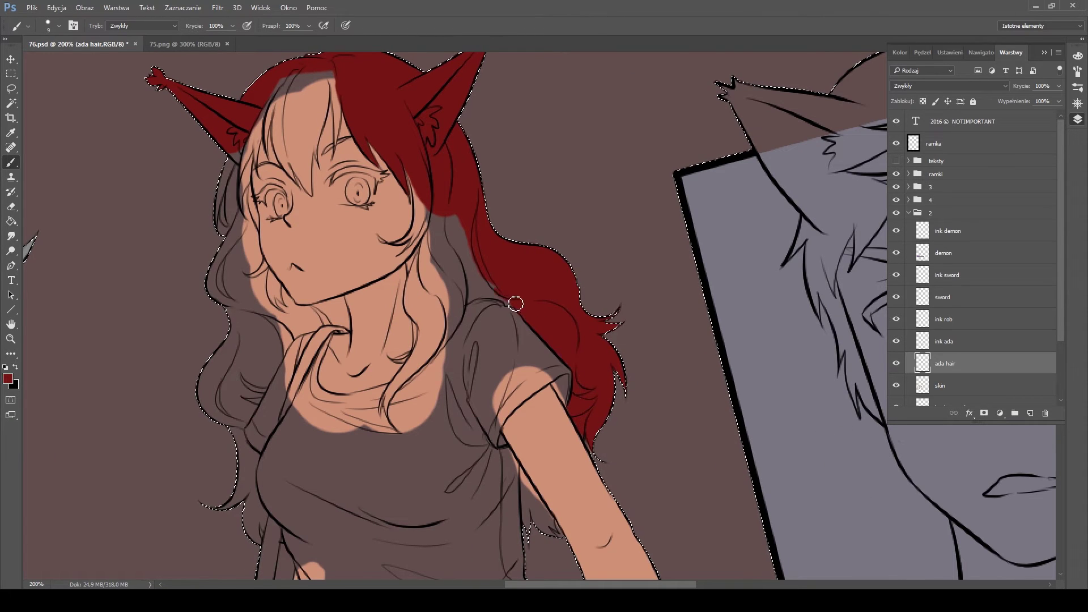
Paint the strands beside the woman's cheek and the lock falling over her chest dark red with a smaller brush
{"action": "mouse_move", "coordinate": [434, 238]}
{"action": "left_mouse_down"}
{"action": "mouse_move", "coordinate": [413, 296]}
{"action": "mouse_move", "coordinate": [419, 326]}
{"action": "left_mouse_up"}
{"action": "key", "text": "bracketleft"}
{"action": "key", "text": "bracketleft"}
{"action": "key", "text": "bracketleft"}
{"action": "key", "text": "bracketleft"}
{"action": "key", "text": "bracketleft"}
{"action": "mouse_move", "coordinate": [467, 226]}
{"action": "left_mouse_down"}
{"action": "mouse_move", "coordinate": [436, 300]}
{"action": "mouse_move", "coordinate": [427, 170]}
{"action": "mouse_move", "coordinate": [427, 231]}
{"action": "left_mouse_up"}
{"action": "key", "text": "bracketleft"}
{"action": "mouse_move", "coordinate": [425, 356]}
{"action": "left_mouse_down"}
{"action": "mouse_move", "coordinate": [447, 252]}
{"action": "mouse_move", "coordinate": [495, 219]}
{"action": "mouse_move", "coordinate": [464, 244]}
{"action": "left_mouse_up"}
Fill the hair behind the woman's neck and start the locks under her far ear in dark red
{"action": "key", "text": "bracketright"}
{"action": "key", "text": "bracketright"}
{"action": "left_click_drag", "start_coordinate": [366, 211], "coordinate": [371, 217]}
{"action": "key", "text": "bracketright"}
{"action": "key", "text": "bracketright"}
{"action": "left_click_drag", "start_coordinate": [258, 73], "coordinate": [340, 209]}
{"action": "left_click_drag", "start_coordinate": [340, 210], "coordinate": [335, 270]}
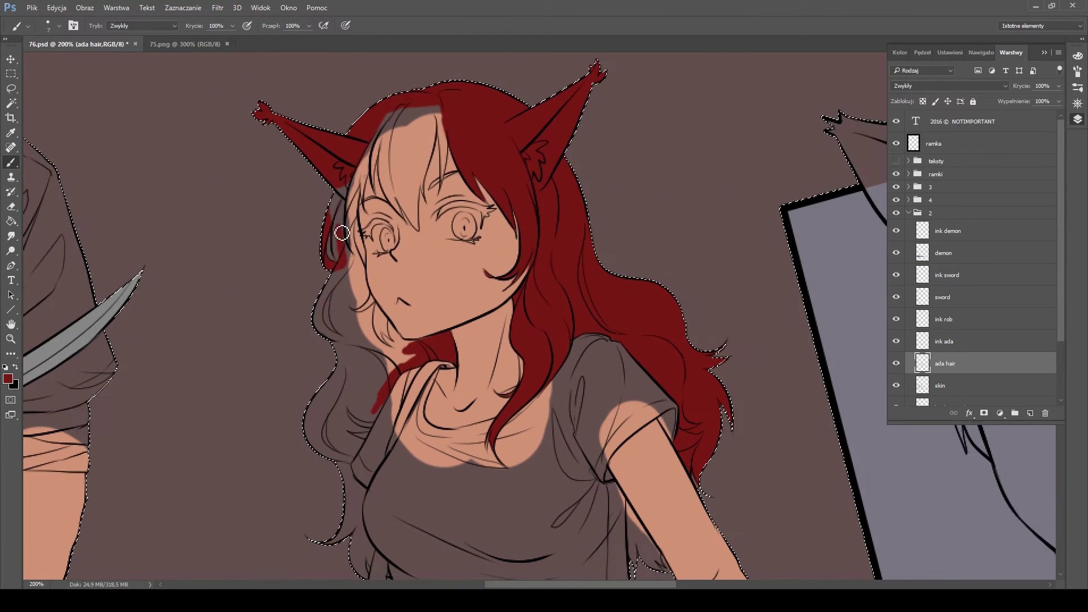
Paint the woman's fringe and the long locks on the strap side of her face dark red on "ada hair"
{"action": "key", "text": "bracketleft"}
{"action": "key", "text": "bracketleft"}
{"action": "mouse_move", "coordinate": [372, 145]}
{"action": "left_mouse_down"}
{"action": "mouse_move", "coordinate": [419, 164]}
{"action": "mouse_move", "coordinate": [428, 198]}
{"action": "mouse_move", "coordinate": [402, 163]}
{"action": "mouse_move", "coordinate": [381, 165]}
{"action": "mouse_move", "coordinate": [364, 246]}
{"action": "left_mouse_up"}
{"action": "key", "text": "bracketright"}
{"action": "key", "text": "bracketright"}
{"action": "key", "text": "bracketright"}
{"action": "key", "text": "bracketright"}
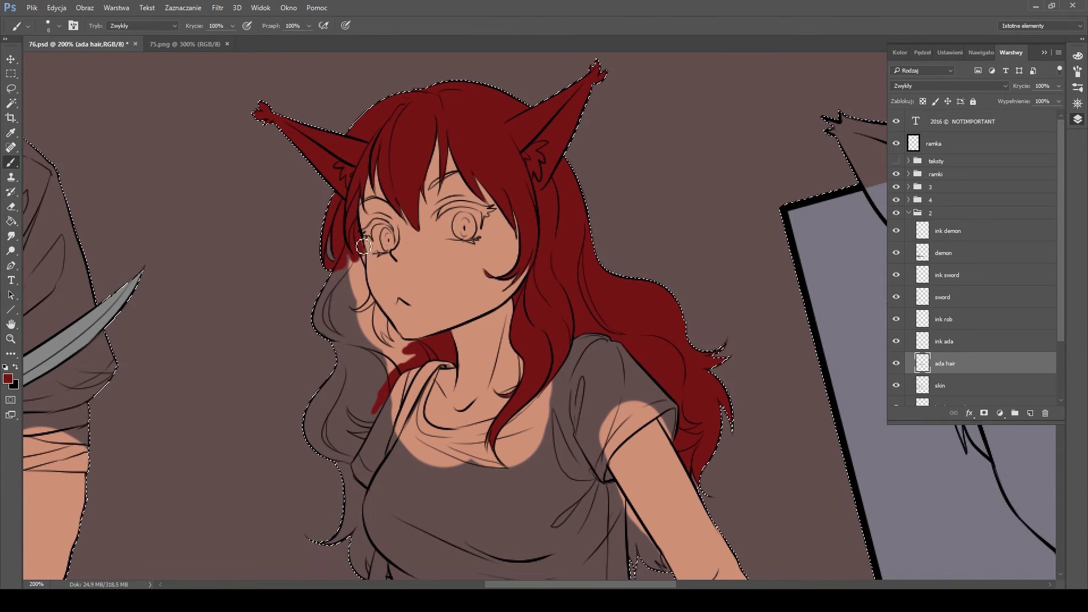
{"action": "key", "text": "bracketright"}
{"action": "key", "text": "bracketright"}
{"action": "mouse_move", "coordinate": [432, 343]}
{"action": "left_mouse_down"}
{"action": "mouse_move", "coordinate": [340, 272]}
{"action": "mouse_move", "coordinate": [334, 334]}
{"action": "mouse_move", "coordinate": [359, 406]}
{"action": "left_mouse_up"}
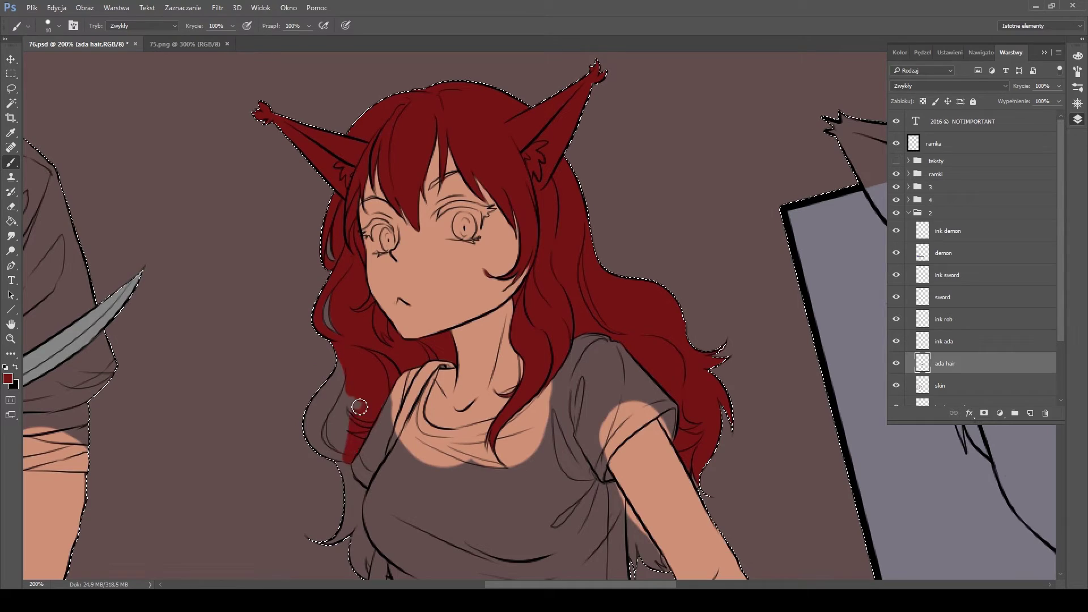
{"action": "left_click_drag", "start_coordinate": [357, 468], "coordinate": [354, 513]}
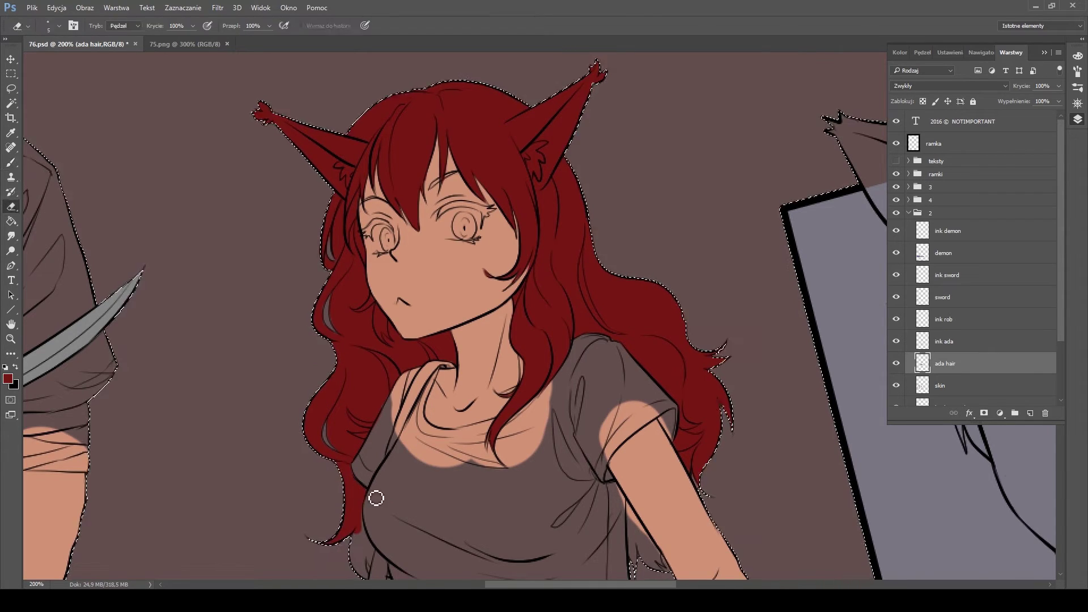
Clean up the lower hair edge by the woman's chest and paint the hair tips under her sleeve dark red
{"action": "scroll", "coordinate": [375, 498], "scroll_direction": "down", "scroll_amount": 5}
{"action": "left_click_drag", "start_coordinate": [352, 359], "coordinate": [357, 400]}
{"action": "key", "text": "b"}
{"action": "left_click_drag", "start_coordinate": [619, 328], "coordinate": [662, 400]}
Paint the woman's shirt in the sampled green on "ada shirt" and erase the skin-tone overspill on "skin"
{"action": "scroll", "coordinate": [558, 250], "scroll_direction": "up", "scroll_amount": 3}
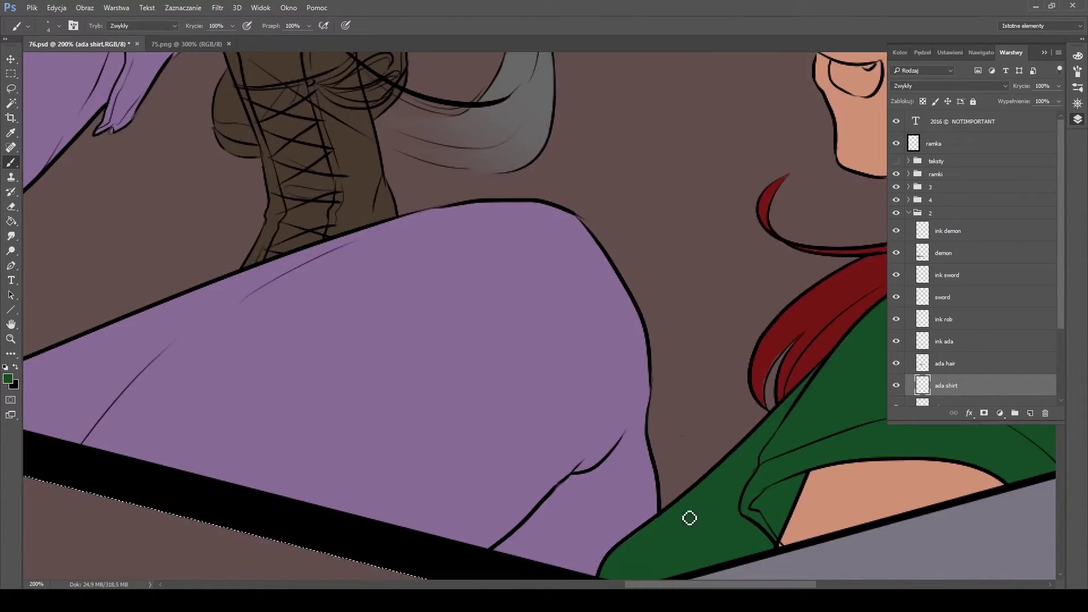
{"action": "mouse_move", "coordinate": [419, 247]}
{"action": "left_mouse_down"}
{"action": "mouse_move", "coordinate": [334, 288]}
{"action": "mouse_move", "coordinate": [510, 267]}
{"action": "mouse_move", "coordinate": [461, 298]}
{"action": "mouse_move", "coordinate": [498, 333]}
{"action": "mouse_move", "coordinate": [486, 475]}
{"action": "mouse_move", "coordinate": [255, 317]}
{"action": "mouse_move", "coordinate": [289, 249]}
{"action": "mouse_move", "coordinate": [328, 408]}
{"action": "left_mouse_up"}
{"action": "scroll", "coordinate": [328, 407], "scroll_direction": "down", "scroll_amount": 3}
{"action": "left_click_drag", "start_coordinate": [269, 272], "coordinate": [298, 392]}
{"action": "mouse_move", "coordinate": [296, 438]}
{"action": "left_mouse_down"}
{"action": "mouse_move", "coordinate": [379, 355]}
{"action": "mouse_move", "coordinate": [500, 437]}
{"action": "left_mouse_up"}
{"action": "scroll", "coordinate": [959, 368], "scroll_direction": "down", "scroll_amount": 2}
{"action": "left_click", "coordinate": [940, 338]}
{"action": "key", "text": "e"}
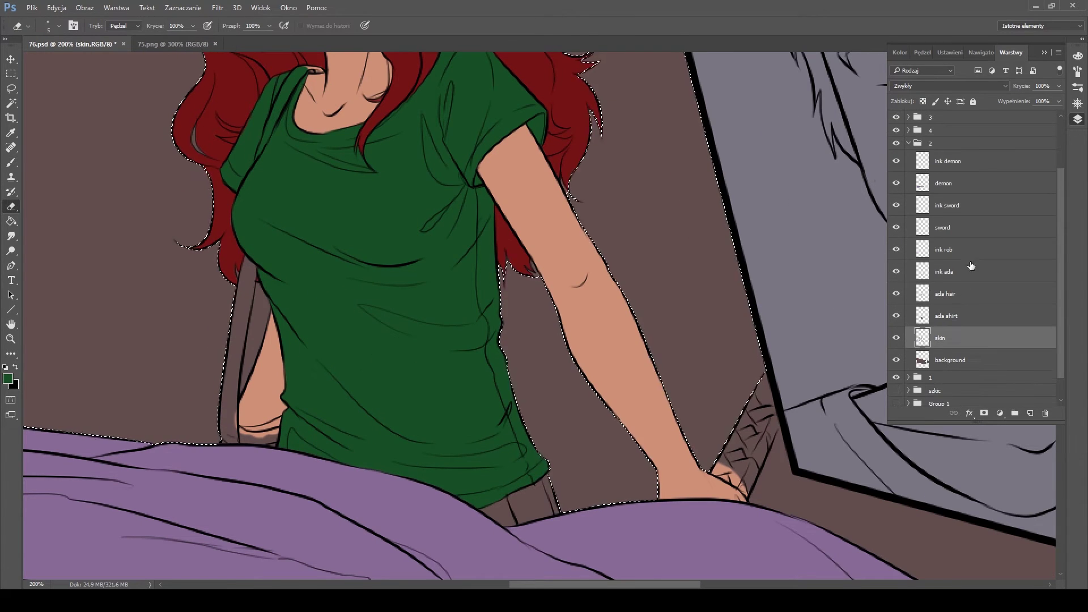
Paint the woman's trousers dark blue and the cross-hatched object by her hand near-black on a new "ada inne" layer
{"action": "left_click", "coordinate": [963, 315]}
{"action": "key", "text": "b"}
{"action": "left_click_drag", "start_coordinate": [544, 505], "coordinate": [521, 523]}
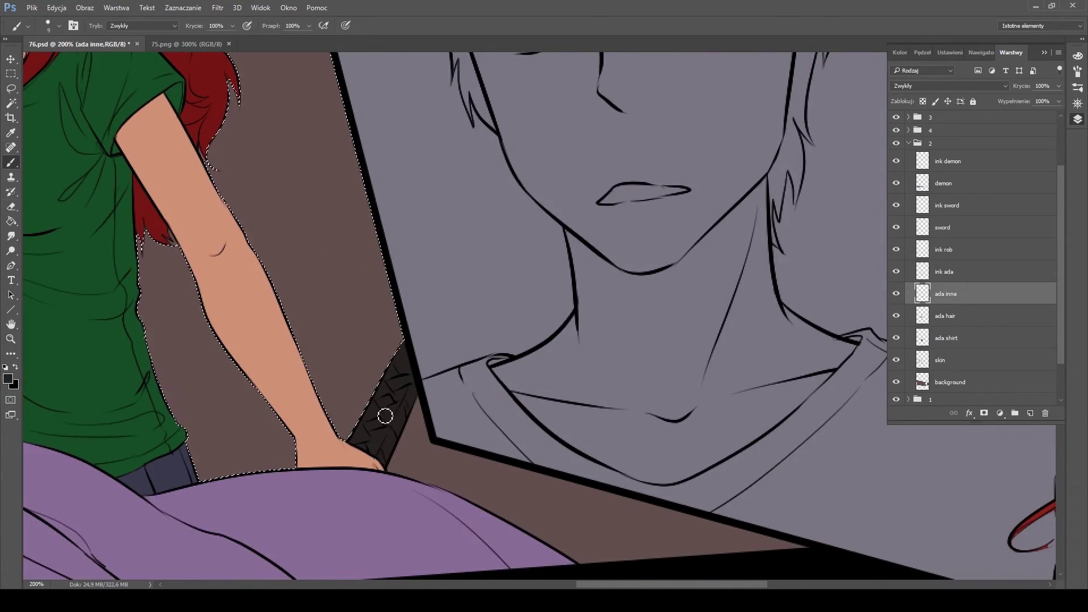
Paint the strap hanging at the woman's side and over her shoulder grey-green on "ada inne"
{"action": "scroll", "coordinate": [420, 282], "scroll_direction": "left", "scroll_amount": 8}
{"action": "scroll", "coordinate": [419, 281], "scroll_direction": "up", "scroll_amount": 1}
{"action": "left_click_drag", "start_coordinate": [336, 333], "coordinate": [326, 451]}
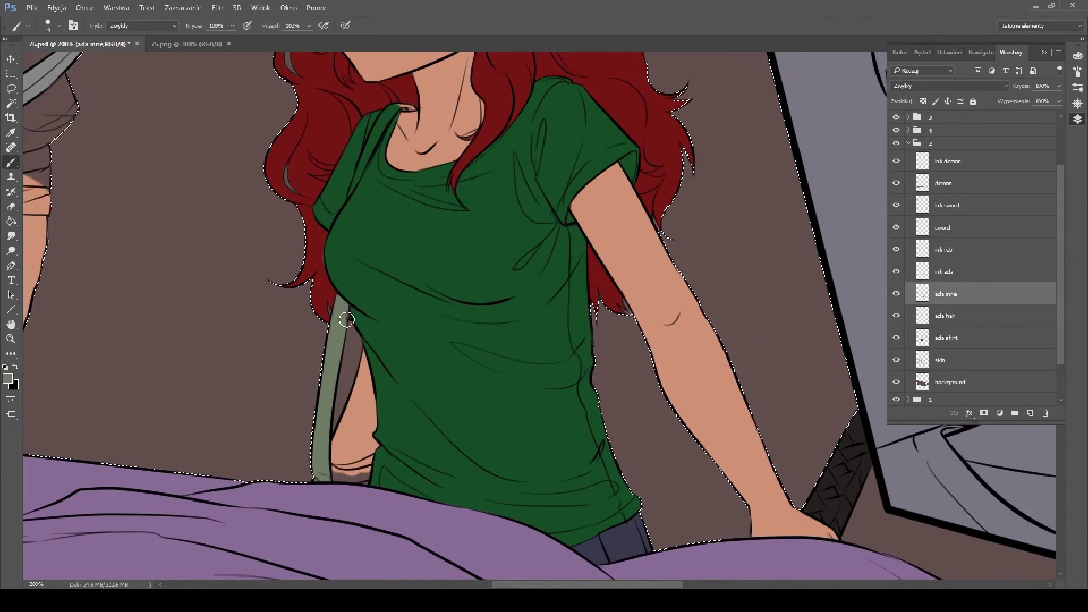
{"action": "key", "text": "bracketleft"}
{"action": "key", "text": "bracketleft"}
{"action": "key", "text": "bracketleft"}
{"action": "scroll", "coordinate": [434, 338], "scroll_direction": "up", "scroll_amount": 5}
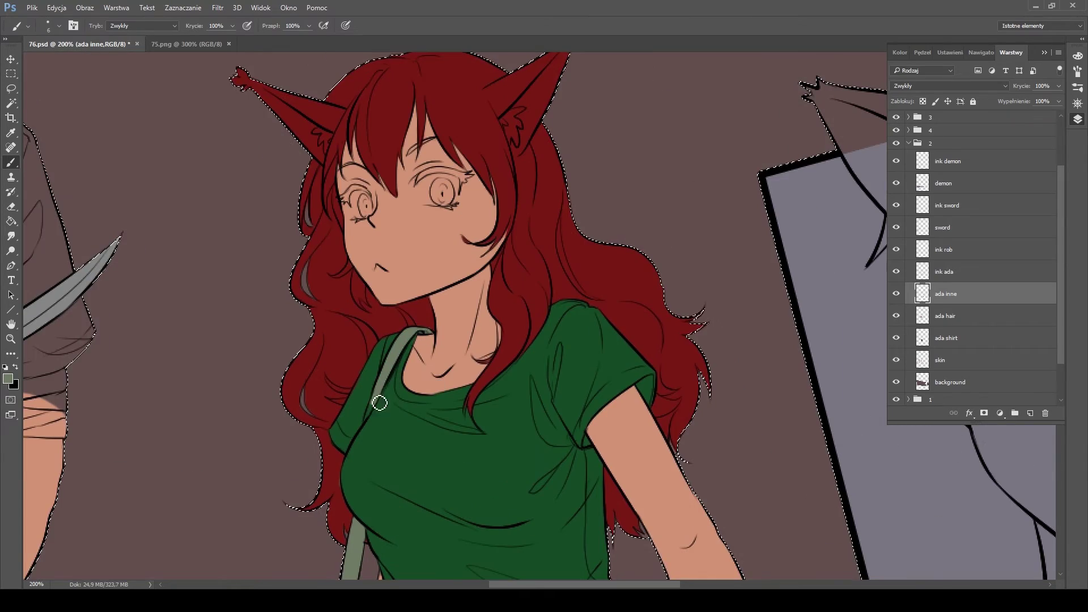
Paint the man's hair and wolf ears grey on a new "hair rob" layer above "ink ada"
{"action": "scroll", "coordinate": [389, 385], "scroll_direction": "left", "scroll_amount": 5}
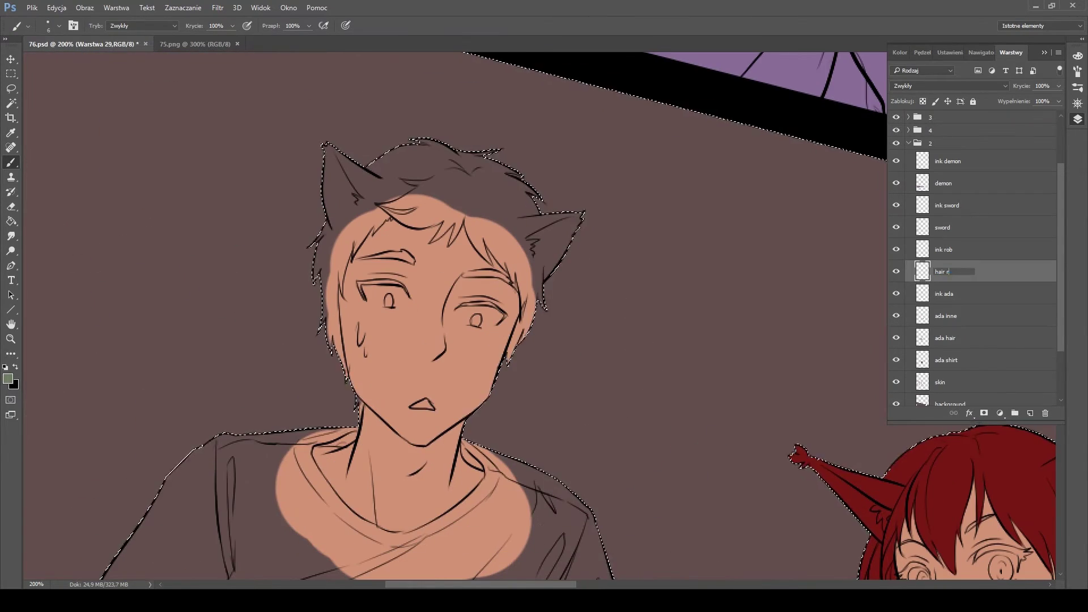
{"action": "key", "text": "i"}
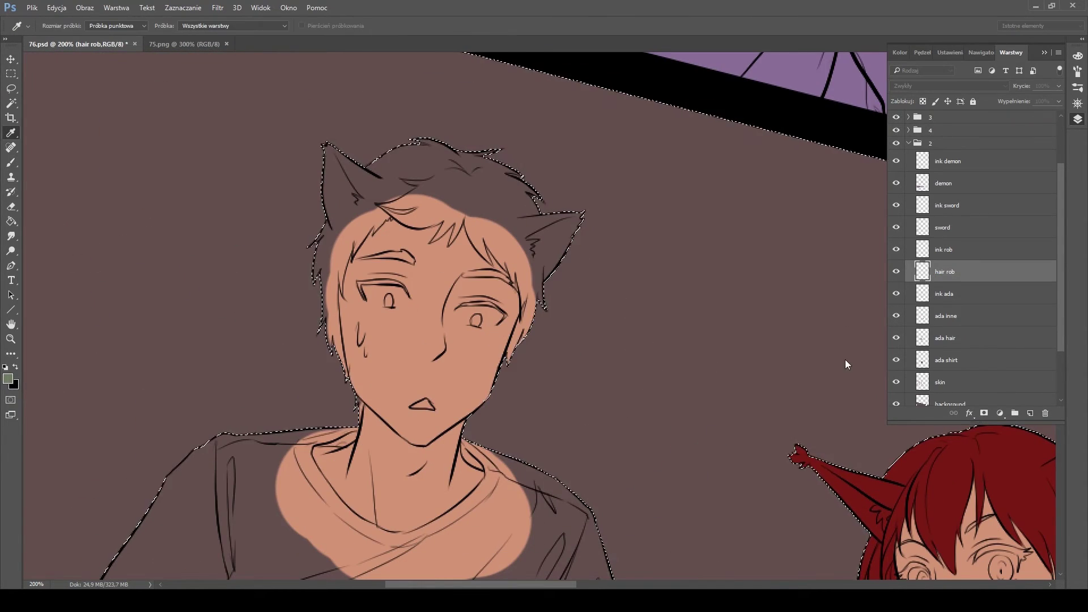
{"action": "key", "text": "b"}
{"action": "mouse_move", "coordinate": [368, 164]}
{"action": "left_mouse_down"}
{"action": "mouse_move", "coordinate": [527, 317]}
{"action": "mouse_move", "coordinate": [335, 255]}
{"action": "mouse_move", "coordinate": [419, 204]}
{"action": "left_mouse_up"}
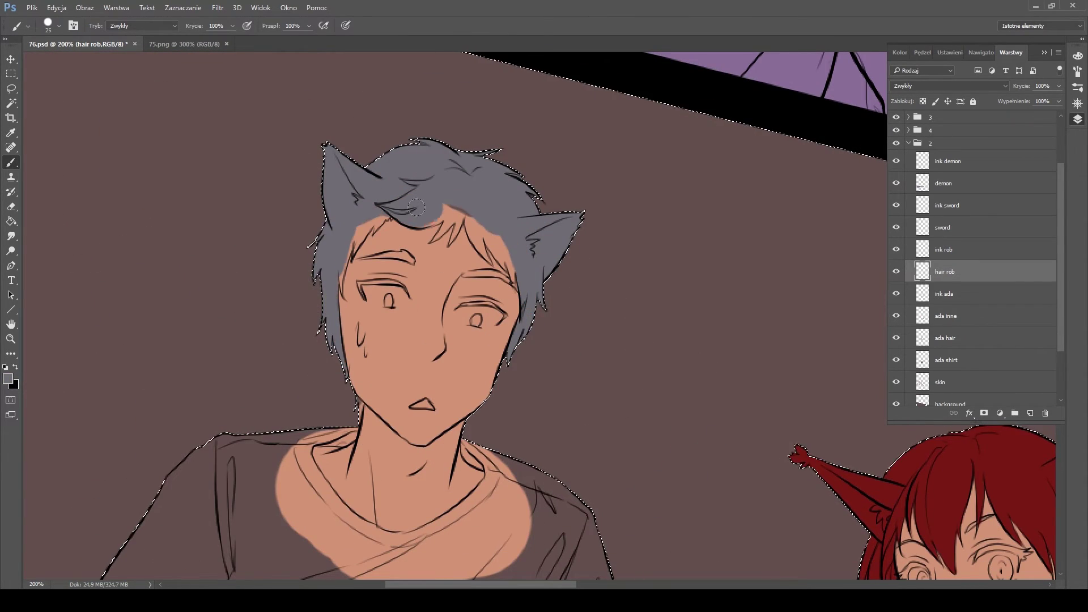
{"action": "left_click_drag", "start_coordinate": [455, 249], "coordinate": [489, 259]}
{"action": "key", "text": "bracketleft"}
{"action": "key", "text": "bracketleft"}
{"action": "key", "text": "bracketleft"}
{"action": "mouse_move", "coordinate": [351, 238]}
{"action": "left_mouse_down"}
{"action": "mouse_move", "coordinate": [391, 215]}
{"action": "mouse_move", "coordinate": [340, 363]}
{"action": "left_mouse_up"}
{"action": "scroll", "coordinate": [453, 311], "scroll_direction": "down", "scroll_amount": 10}
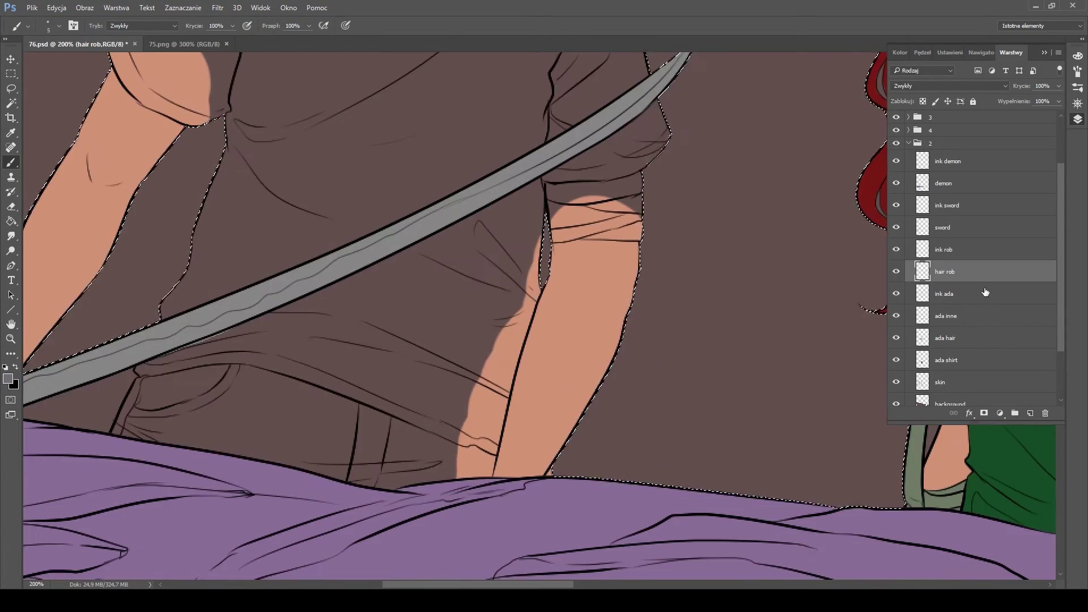
Add a "shirt rob" layer below "hair rob" and paint the lower part of the man's shirt dark brown
{"action": "left_click", "coordinate": [1030, 413], "text": "ctrl"}
{"action": "double_click", "coordinate": [945, 294]}
{"action": "type", "text": "shirt rob"}
{"action": "key", "text": "Return"}
{"action": "scroll", "coordinate": [453, 312], "scroll_direction": "up", "scroll_amount": 10}
{"action": "key", "text": "bracketright"}
{"action": "mouse_move", "coordinate": [527, 241]}
{"action": "left_mouse_down"}
{"action": "mouse_move", "coordinate": [556, 267]}
{"action": "mouse_move", "coordinate": [685, 498]}
{"action": "left_mouse_up"}
{"action": "key", "text": "bracketright"}
{"action": "key", "text": "bracketright"}
{"action": "key", "text": "bracketright"}
{"action": "key", "text": "bracketright"}
{"action": "scroll", "coordinate": [686, 499], "scroll_direction": "down", "scroll_amount": 5}
{"action": "mouse_move", "coordinate": [652, 363]}
{"action": "left_mouse_down"}
{"action": "mouse_move", "coordinate": [594, 303]}
{"action": "mouse_move", "coordinate": [329, 397]}
{"action": "left_mouse_up"}
Paint the shirt's sleeve, chest and neckline dark brown up to the collar lines on "shirt rob"
{"action": "scroll", "coordinate": [329, 397], "scroll_direction": "up", "scroll_amount": 4}
{"action": "mouse_move", "coordinate": [237, 300]}
{"action": "left_mouse_down"}
{"action": "mouse_move", "coordinate": [245, 375]}
{"action": "mouse_move", "coordinate": [408, 238]}
{"action": "left_mouse_up"}
{"action": "key", "text": "bracketleft"}
{"action": "key", "text": "bracketleft"}
{"action": "key", "text": "bracketleft"}
{"action": "key", "text": "bracketleft"}
{"action": "left_click_drag", "start_coordinate": [571, 265], "coordinate": [480, 292]}
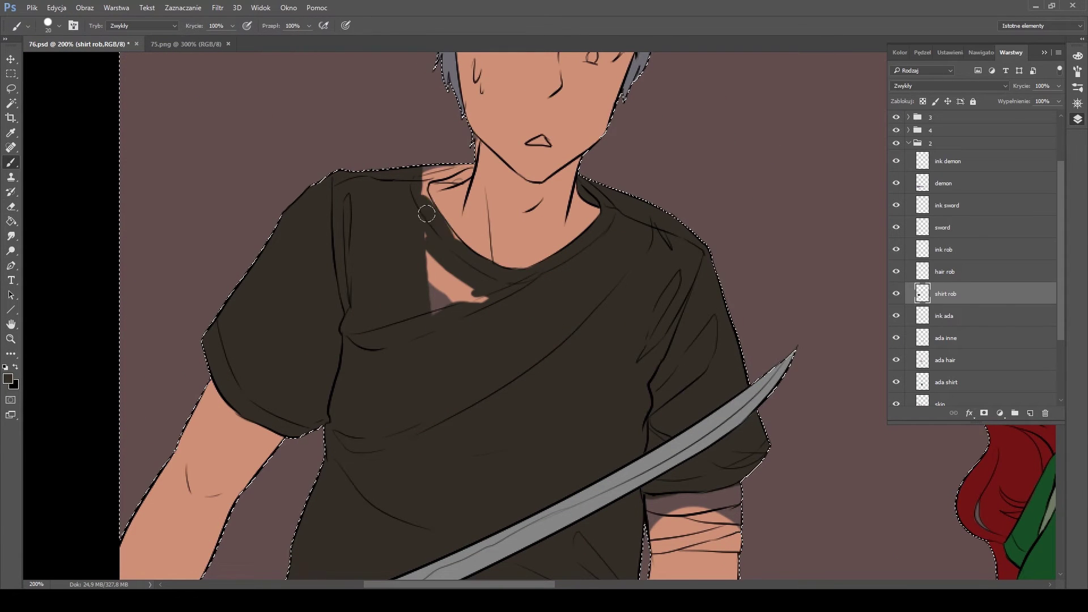
{"action": "left_click_drag", "start_coordinate": [426, 214], "coordinate": [412, 186]}
{"action": "scroll", "coordinate": [465, 167], "scroll_direction": "up", "scroll_amount": 3}
Paint the man's trousers green on a new "rob inne" layer above "shirt rob"
{"action": "scroll", "coordinate": [465, 166], "scroll_direction": "down", "scroll_amount": 8}
{"action": "key", "text": "bracketright"}
{"action": "mouse_move", "coordinate": [243, 334]}
{"action": "left_mouse_down"}
{"action": "mouse_move", "coordinate": [218, 323]}
{"action": "mouse_move", "coordinate": [568, 259]}
{"action": "mouse_move", "coordinate": [498, 384]}
{"action": "mouse_move", "coordinate": [626, 440]}
{"action": "left_mouse_up"}
{"action": "key", "text": "e"}
{"action": "left_click", "coordinate": [942, 227]}
{"action": "left_click", "coordinate": [945, 293]}
{"action": "key", "text": "b"}
{"action": "mouse_move", "coordinate": [206, 396]}
{"action": "left_mouse_down"}
{"action": "mouse_move", "coordinate": [532, 429]}
{"action": "mouse_move", "coordinate": [301, 340]}
{"action": "left_mouse_up"}
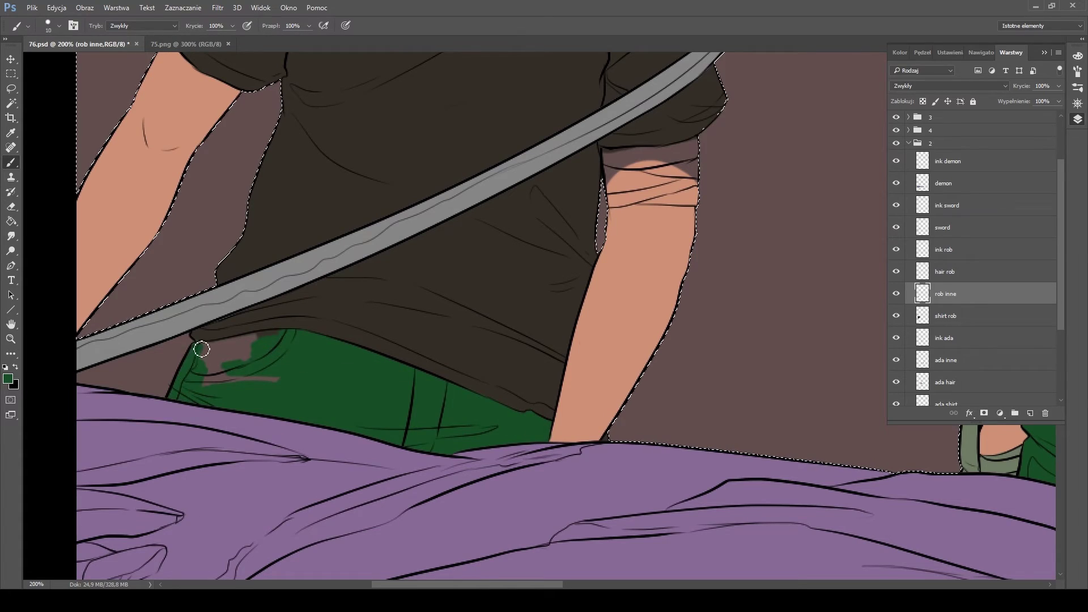
Paint the bandage around the man's arm off-white on "rob inne"
{"action": "scroll", "coordinate": [330, 179], "scroll_direction": "up", "scroll_amount": 2}
{"action": "scroll", "coordinate": [697, 359], "scroll_direction": "up", "scroll_amount": 6}
{"action": "scroll", "coordinate": [697, 359], "scroll_direction": "down", "scroll_amount": 5}
{"action": "mouse_move", "coordinate": [459, 320]}
{"action": "left_mouse_down"}
{"action": "mouse_move", "coordinate": [550, 321]}
{"action": "mouse_move", "coordinate": [462, 367]}
{"action": "left_mouse_up"}
Add a "skin rob" layer in group "3", select the figure area, and paint the man's face and neck in the sampled skin tone
{"action": "left_click", "coordinate": [981, 52]}
{"action": "left_click", "coordinate": [1011, 52]}
{"action": "double_click", "coordinate": [957, 316]}
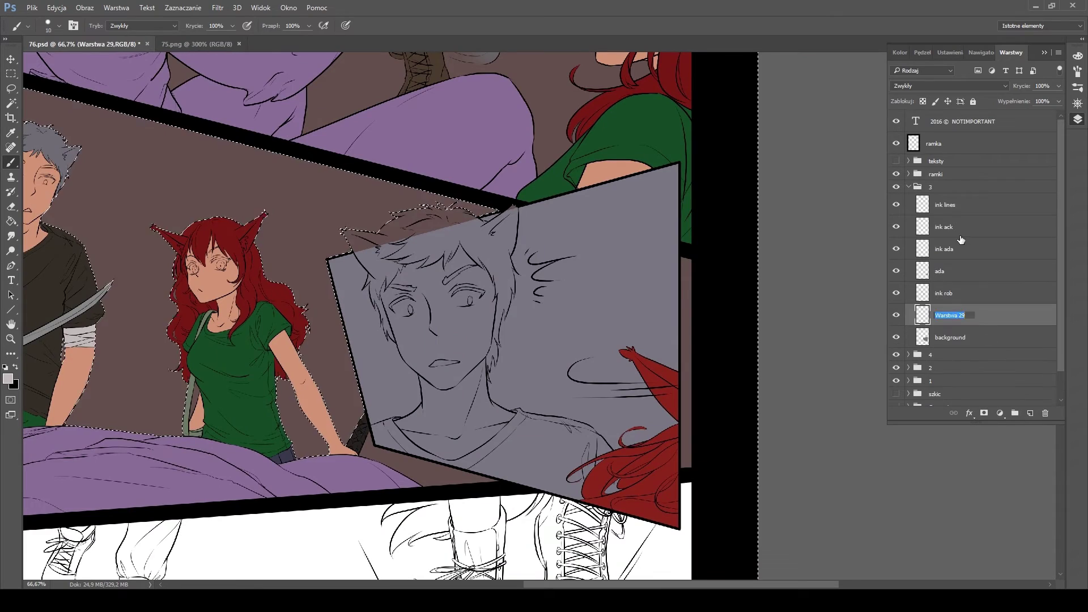
{"action": "type", "text": "skin rob"}
{"action": "key", "text": "Return"}
{"action": "key", "text": "w"}
{"action": "left_click", "coordinate": [525, 429]}
{"action": "key", "text": "ctrl+shift+i"}
{"action": "key", "text": "b"}
{"action": "left_click", "coordinate": [209, 275], "text": "alt"}
{"action": "mouse_move", "coordinate": [408, 255]}
{"action": "left_mouse_down"}
{"action": "mouse_move", "coordinate": [522, 436]}
{"action": "mouse_move", "coordinate": [397, 295]}
{"action": "left_mouse_up"}
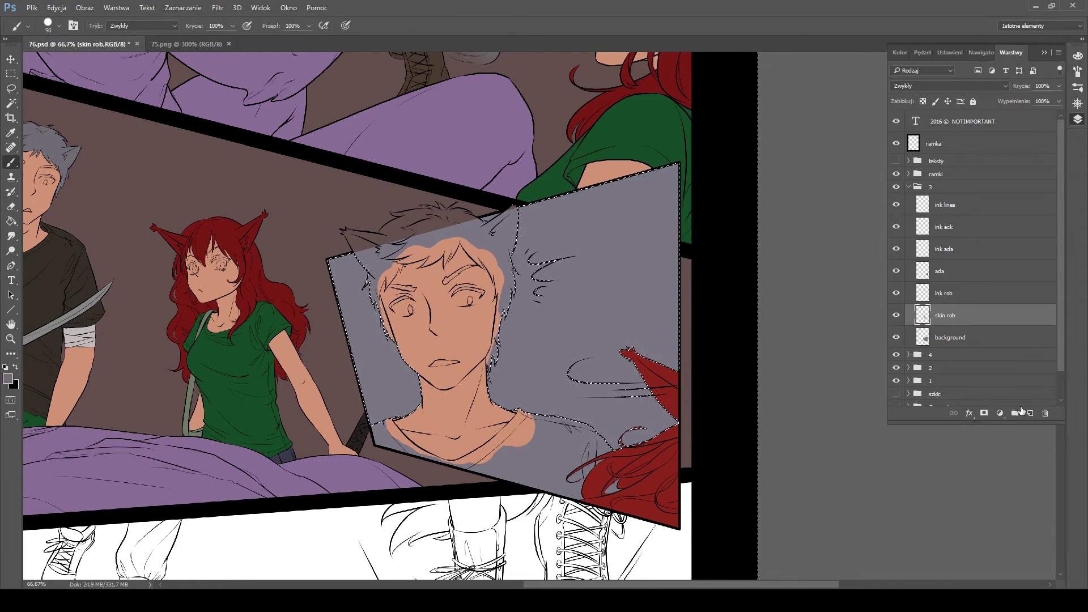
Add a layer named "rob hair" above "skin rob" for the close-up of the man
{"action": "key", "text": "ctrl+shift+n"}
{"action": "type", "text": "rob hair"}
{"action": "key", "text": "Return"}
{"action": "key", "text": "ctrl+plus"}
{"action": "key", "text": "ctrl+plus"}
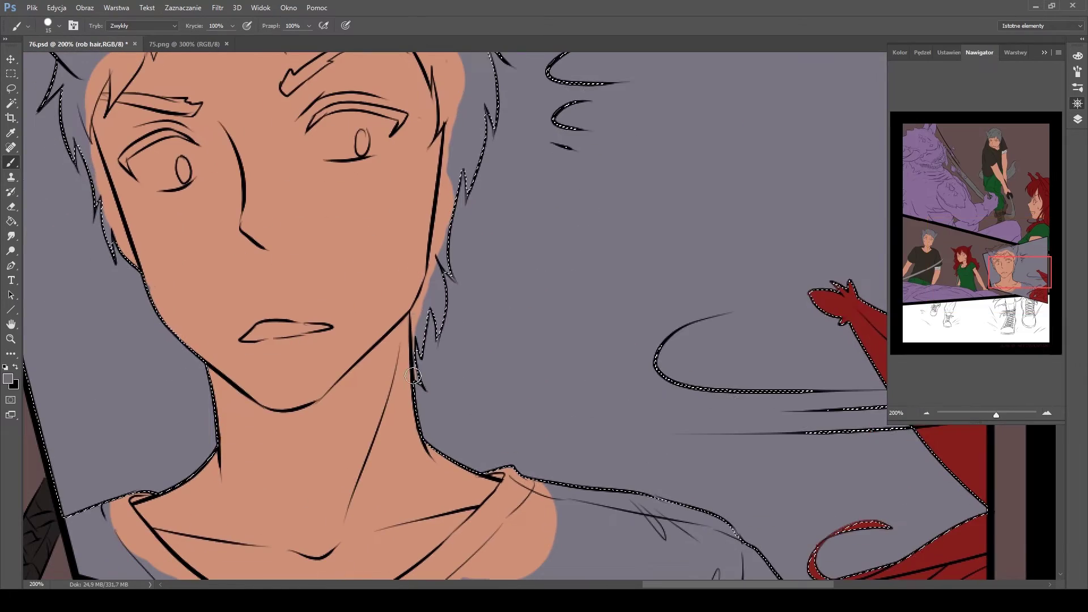
Darken the close-up panel's grey backdrop on "background", then restore the selection and return to "rob hair"
{"action": "key", "text": "alt+bracketleft"}
{"action": "key", "text": "alt+bracketleft"}
{"action": "key", "text": "i"}
{"action": "key", "text": "ctrl+d"}
{"action": "key", "text": "b"}
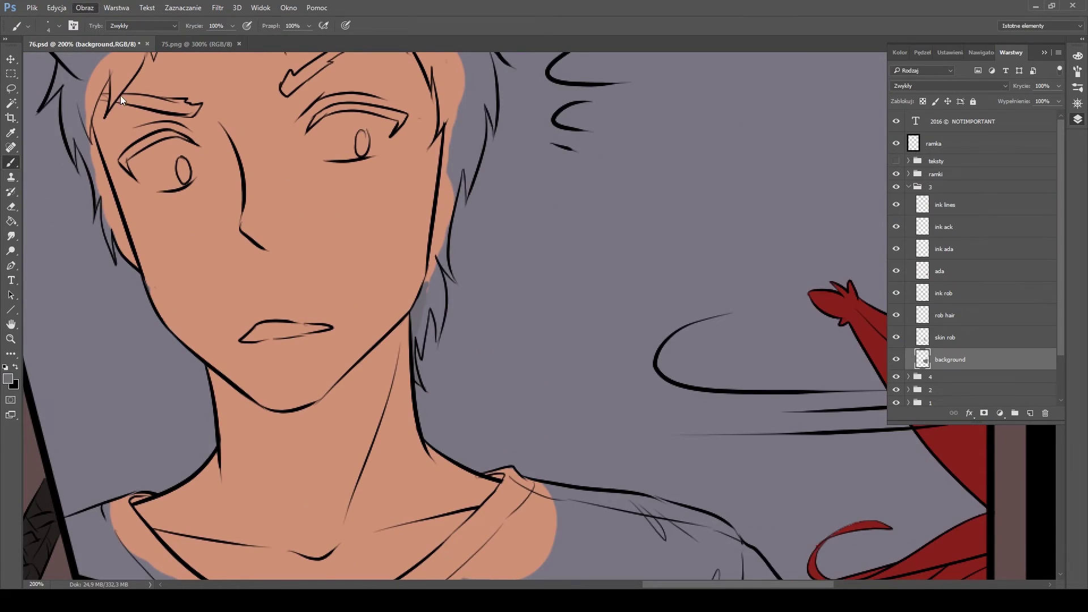
{"action": "key", "text": "ctrl+z"}
{"action": "key", "text": "b"}
{"action": "key", "text": "ctrl+shift+d"}
{"action": "key", "text": "alt+bracketright"}
{"action": "key", "text": "alt+bracketright"}
Paint the hair along the right side of the man's face and the wolf ear above it grey on "rob hair"
{"action": "left_click_drag", "start_coordinate": [426, 297], "coordinate": [476, 333]}
{"action": "scroll", "coordinate": [455, 274], "scroll_direction": "up", "scroll_amount": 5}
{"action": "key", "text": "bracketright"}
{"action": "key", "text": "bracketright"}
{"action": "key", "text": "bracketright"}
{"action": "key", "text": "bracketright"}
{"action": "scroll", "coordinate": [475, 332], "scroll_direction": "up", "scroll_amount": 2}
{"action": "mouse_move", "coordinate": [461, 213]}
{"action": "left_mouse_down"}
{"action": "mouse_move", "coordinate": [471, 240]}
{"action": "mouse_move", "coordinate": [397, 295]}
{"action": "mouse_move", "coordinate": [374, 340]}
{"action": "left_mouse_up"}
{"action": "key", "text": "bracketright"}
{"action": "key", "text": "bracketright"}
{"action": "scroll", "coordinate": [439, 340], "scroll_direction": "up", "scroll_amount": 3}
{"action": "scroll", "coordinate": [439, 339], "scroll_direction": "left", "scroll_amount": 2}
{"action": "left_click_drag", "start_coordinate": [413, 448], "coordinate": [439, 379]}
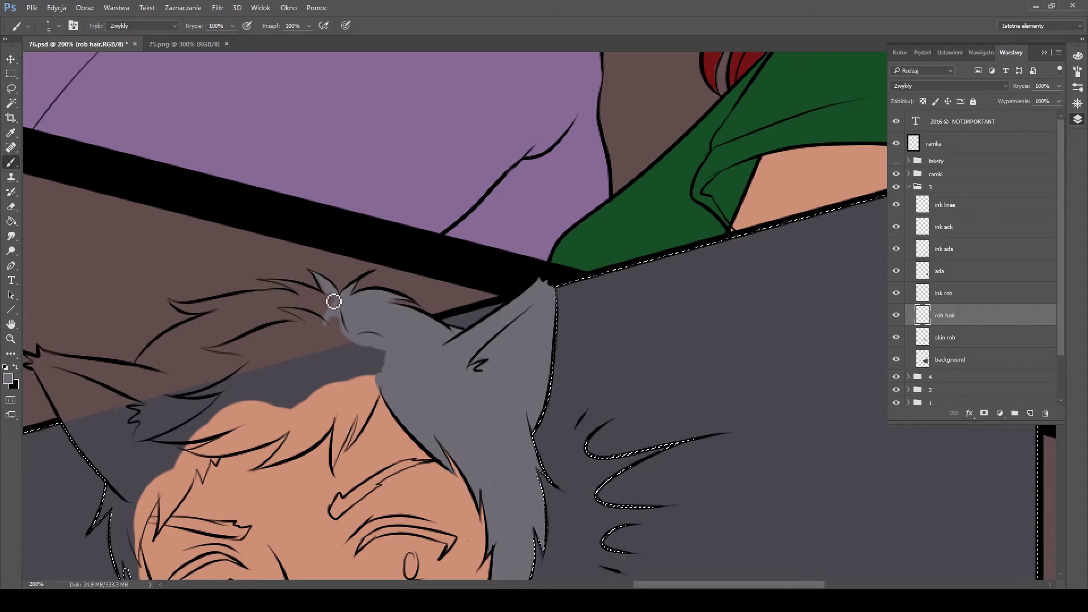
Paint the crown of the man's hair and his other wolf ear grey
{"action": "key", "text": "bracketright"}
{"action": "key", "text": "bracketright"}
{"action": "key", "text": "bracketright"}
{"action": "key", "text": "bracketright"}
{"action": "left_click_drag", "start_coordinate": [329, 287], "coordinate": [238, 374]}
{"action": "scroll", "coordinate": [288, 326], "scroll_direction": "down", "scroll_amount": 3}
{"action": "scroll", "coordinate": [288, 327], "scroll_direction": "left", "scroll_amount": 4}
{"action": "left_click_drag", "start_coordinate": [340, 481], "coordinate": [288, 327]}
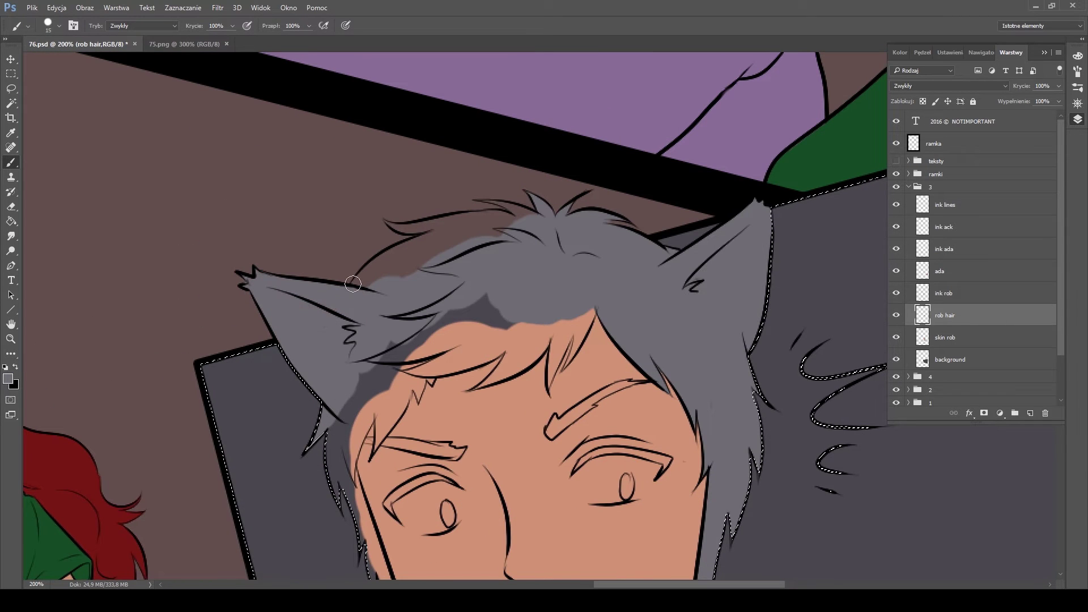
{"action": "left_click_drag", "start_coordinate": [353, 284], "coordinate": [393, 227]}
Paint the man's fringe and the remaining hair at the left side of his face grey
{"action": "key", "text": "bracketleft"}
{"action": "key", "text": "bracketleft"}
{"action": "key", "text": "bracketleft"}
{"action": "key", "text": "bracketleft"}
{"action": "key", "text": "bracketright"}
{"action": "key", "text": "bracketright"}
{"action": "key", "text": "bracketright"}
{"action": "key", "text": "bracketright"}
{"action": "key", "text": "bracketright"}
{"action": "key", "text": "bracketright"}
{"action": "key", "text": "bracketright"}
{"action": "key", "text": "bracketright"}
{"action": "left_click_drag", "start_coordinate": [498, 323], "coordinate": [453, 337]}
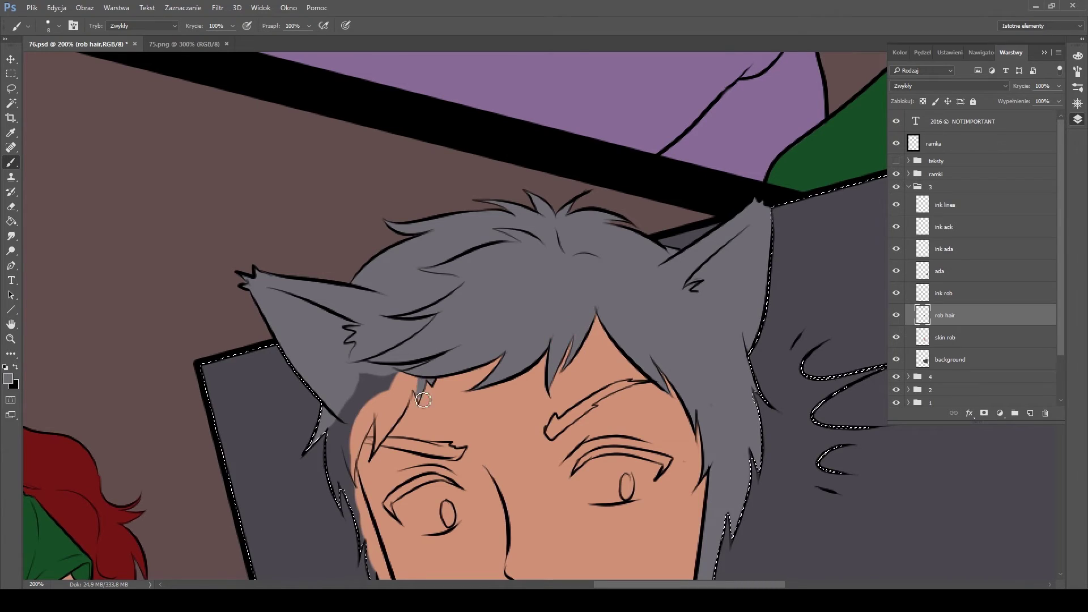
{"action": "left_click_drag", "start_coordinate": [423, 400], "coordinate": [403, 414]}
{"action": "scroll", "coordinate": [358, 445], "scroll_direction": "down", "scroll_amount": 5}
{"action": "key", "text": "bracketleft"}
{"action": "key", "text": "bracketleft"}
Add a "rob shirt" layer above "skin rob" and paint the shirt's collar and near shoulder dark brown
{"action": "scroll", "coordinate": [453, 284], "scroll_direction": "down", "scroll_amount": 5}
{"action": "left_click", "coordinate": [1029, 413], "text": "ctrl"}
{"action": "double_click", "coordinate": [949, 337]}
{"action": "type", "text": "rob shirt"}
{"action": "key", "text": "Return"}
{"action": "key", "text": "bracketright"}
{"action": "key", "text": "bracketright"}
{"action": "scroll", "coordinate": [736, 311], "scroll_direction": "left", "scroll_amount": 10}
{"action": "scroll", "coordinate": [567, 312], "scroll_direction": "right", "scroll_amount": 8}
{"action": "mouse_move", "coordinate": [396, 318]}
{"action": "left_mouse_down"}
{"action": "mouse_move", "coordinate": [419, 363]}
{"action": "mouse_move", "coordinate": [464, 388]}
{"action": "left_mouse_up"}
{"action": "key", "text": "bracketright"}
{"action": "key", "text": "bracketright"}
{"action": "left_click_drag", "start_coordinate": [631, 444], "coordinate": [727, 376]}
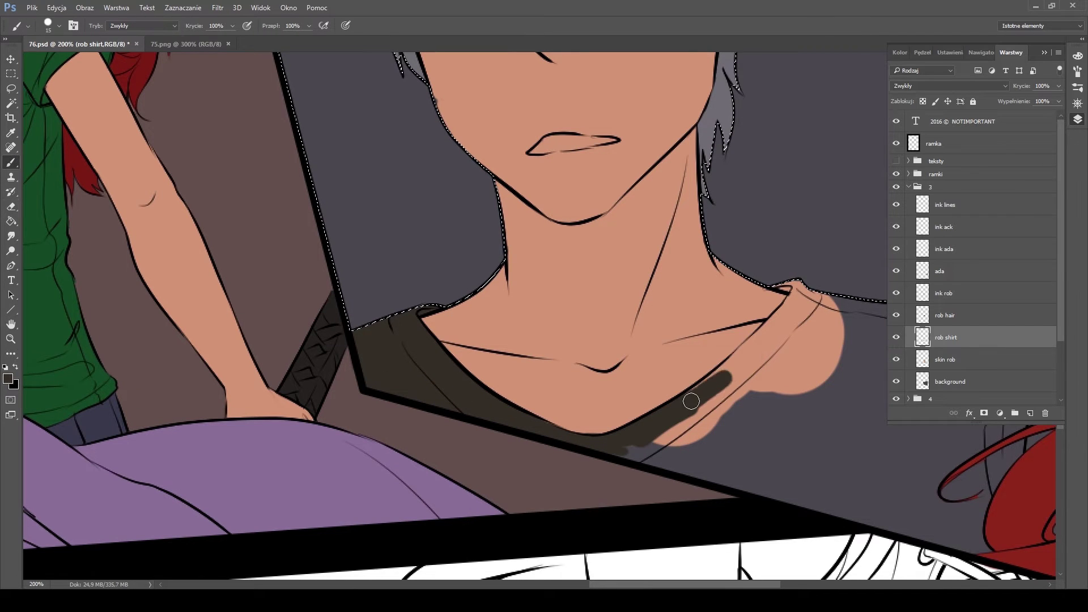
Paint the rest of the man's shirt dark brown from the neckline to the woman's red hair
{"action": "mouse_move", "coordinate": [793, 306]}
{"action": "left_mouse_down"}
{"action": "mouse_move", "coordinate": [709, 401]}
{"action": "mouse_move", "coordinate": [723, 376]}
{"action": "left_mouse_up"}
{"action": "key", "text": "bracketright"}
{"action": "key", "text": "bracketright"}
{"action": "key", "text": "bracketright"}
{"action": "scroll", "coordinate": [724, 376], "scroll_direction": "right", "scroll_amount": 8}
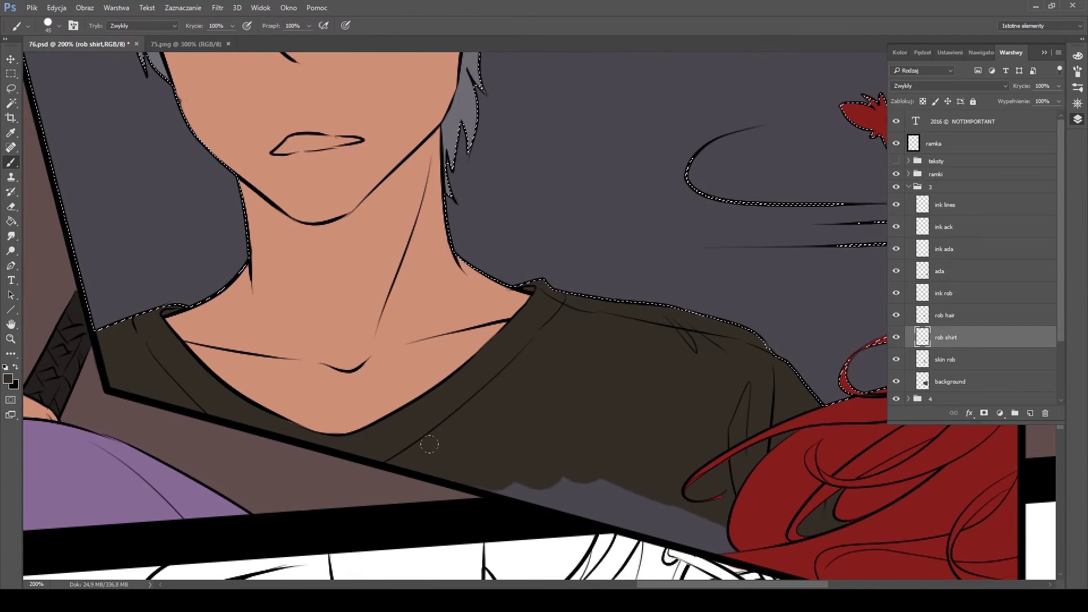
{"action": "left_click_drag", "start_coordinate": [566, 453], "coordinate": [672, 358]}
Remove the selection and touch up the shirt's shoulder edge on the "rob shirt" layer
{"action": "key", "text": "alt+bracketright"}
{"action": "key", "text": "alt+bracketright"}
{"action": "key", "text": "alt+bracketright"}
{"action": "scroll", "coordinate": [352, 206], "scroll_direction": "right", "scroll_amount": 8}
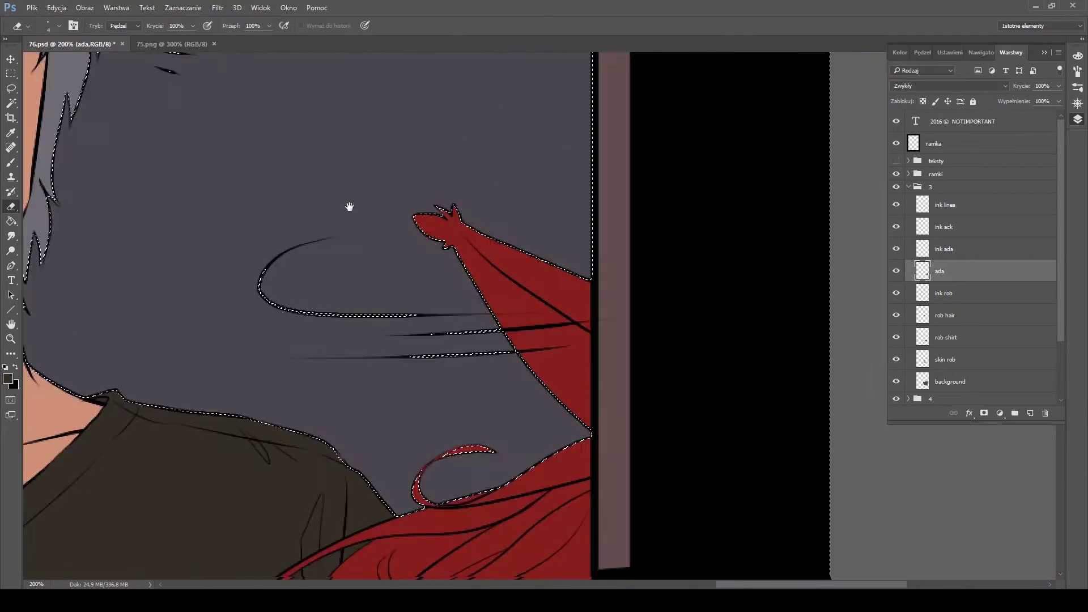
{"action": "scroll", "coordinate": [520, 212], "scroll_direction": "left", "scroll_amount": 10}
{"action": "key", "text": "ctrl+d"}
{"action": "key", "text": "e"}
{"action": "key", "text": "b"}
{"action": "key", "text": "alt+bracketleft"}
{"action": "key", "text": "alt+bracketleft"}
{"action": "key", "text": "alt+bracketleft"}
{"action": "scroll", "coordinate": [728, 376], "scroll_direction": "down", "scroll_amount": 10}
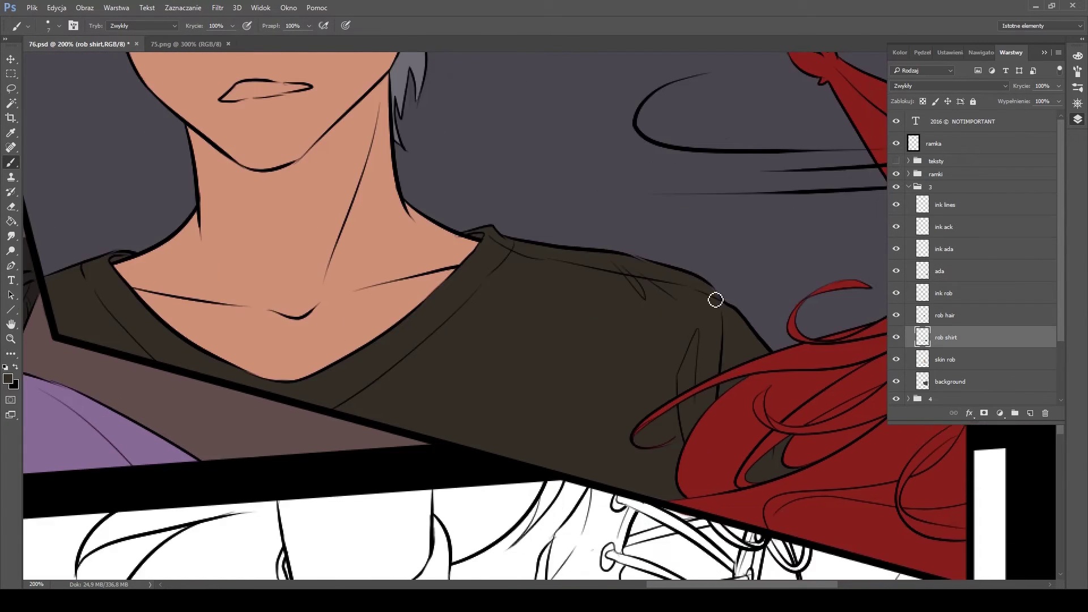
Fill the lowest panel's backdrop brown on a new "ground" layer in group "4" and hide "ink rob lines" and "ink ada lines"
{"action": "scroll", "coordinate": [729, 376], "scroll_direction": "up", "scroll_amount": 10}
{"action": "scroll", "coordinate": [453, 284], "scroll_direction": "down", "scroll_amount": 5}
{"action": "left_click", "coordinate": [1029, 413]}
{"action": "double_click", "coordinate": [950, 328]}
{"action": "mouse_move", "coordinate": [543, 226]}
{"action": "left_mouse_down"}
{"action": "mouse_move", "coordinate": [708, 386]}
{"action": "mouse_move", "coordinate": [114, 397]}
{"action": "left_mouse_up"}
{"action": "left_click_drag", "start_coordinate": [896, 240], "coordinate": [895, 261]}
{"action": "left_click_drag", "start_coordinate": [944, 218], "coordinate": [943, 272]}
Add a "tail" layer above "ground" and select the legs and tail by inverting a selection of the open ground
{"action": "left_click", "coordinate": [1030, 413]}
{"action": "double_click", "coordinate": [944, 328]}
{"action": "type", "text": "tail"}
{"action": "key", "text": "Return"}
{"action": "key", "text": "w"}
{"action": "left_click", "coordinate": [699, 340]}
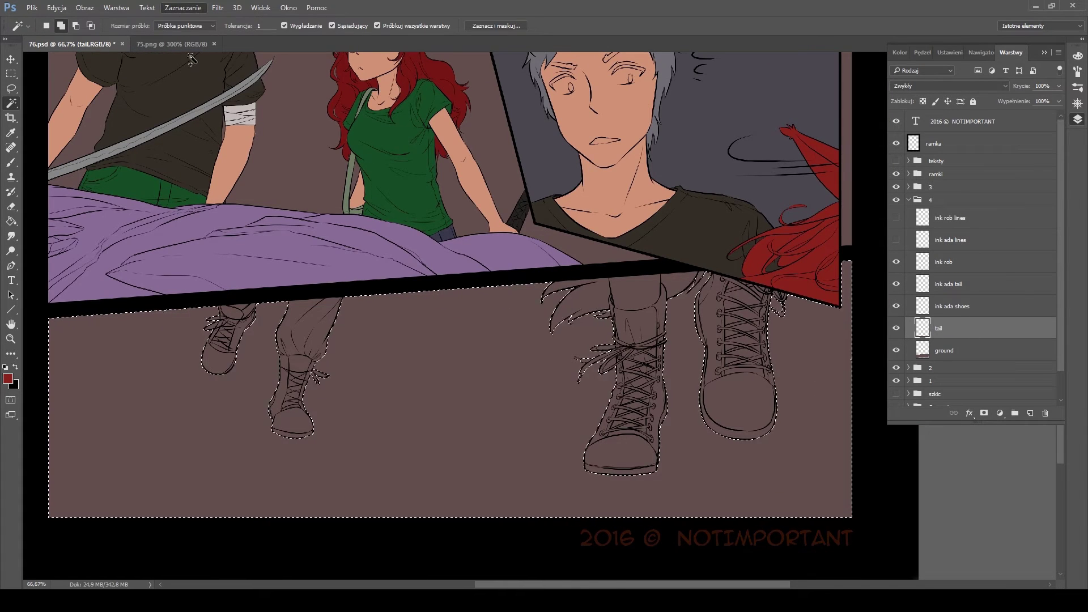
Paint the woman's tail red on both sides of her leg on the "tail" layer
{"action": "left_click", "coordinate": [981, 52]}
{"action": "scroll", "coordinate": [604, 280], "scroll_direction": "up", "scroll_amount": 5}
{"action": "key", "text": "b"}
{"action": "mouse_move", "coordinate": [552, 277]}
{"action": "left_mouse_down"}
{"action": "mouse_move", "coordinate": [607, 280]}
{"action": "mouse_move", "coordinate": [577, 310]}
{"action": "left_mouse_up"}
{"action": "key", "text": "e"}
{"action": "key", "text": "b"}
{"action": "left_click_drag", "start_coordinate": [481, 414], "coordinate": [600, 363]}
{"action": "left_click_drag", "start_coordinate": [736, 340], "coordinate": [340, 340]}
{"action": "left_click_drag", "start_coordinate": [454, 255], "coordinate": [567, 317]}
{"action": "left_click_drag", "start_coordinate": [522, 215], "coordinate": [612, 266]}
{"action": "left_click_drag", "start_coordinate": [340, 227], "coordinate": [340, 396]}
Paint the woman's bare leg above the boot in skin tone on a new "ada skin" layer above "tail"
{"action": "left_click", "coordinate": [1011, 52]}
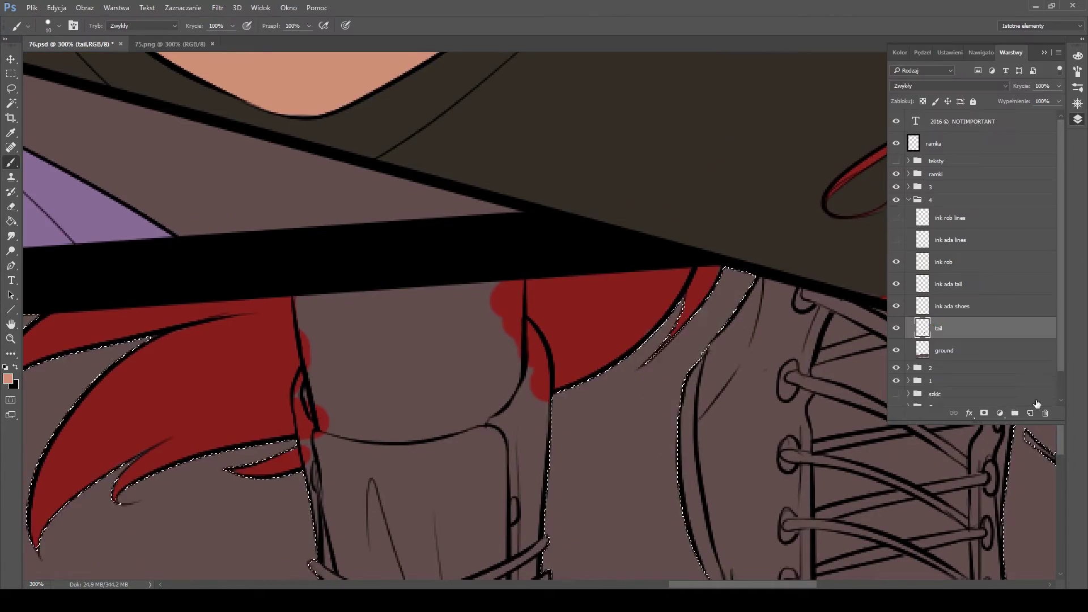
{"action": "key", "text": "bracketright"}
{"action": "mouse_move", "coordinate": [325, 258]}
{"action": "left_mouse_down"}
{"action": "mouse_move", "coordinate": [385, 363]}
{"action": "mouse_move", "coordinate": [482, 352]}
{"action": "left_mouse_up"}
{"action": "scroll", "coordinate": [544, 318], "scroll_direction": "down", "scroll_amount": 3}
{"action": "scroll", "coordinate": [544, 317], "scroll_direction": "right", "scroll_amount": 5}
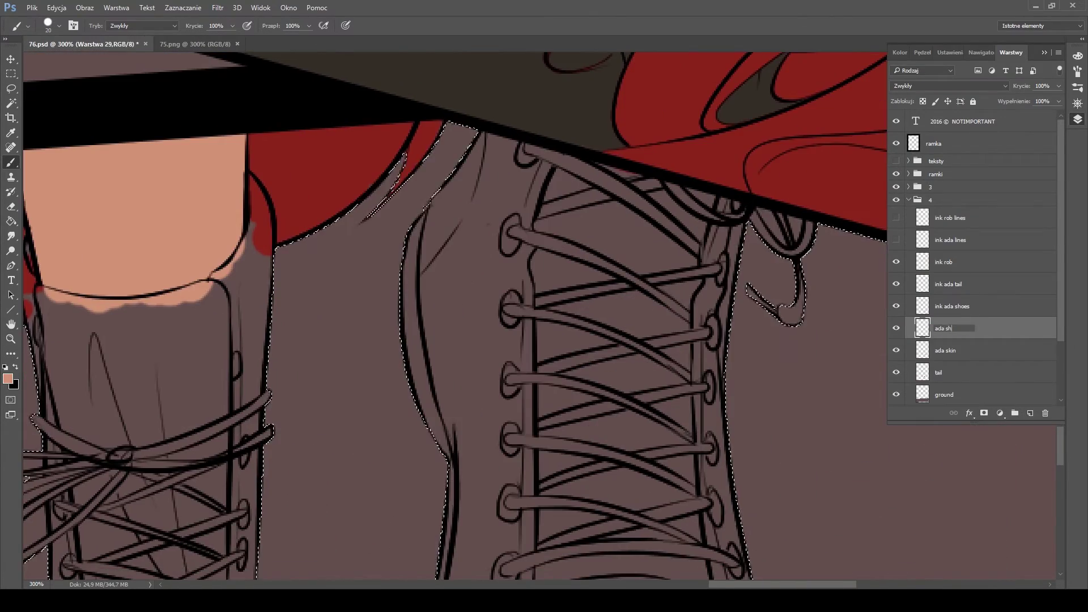
Name the new layer "ada shoes" and paint both of the woman's boots dark brown within the selection
{"action": "type", "text": "shoes"}
{"action": "key", "text": "Return"}
{"action": "scroll", "coordinate": [544, 318], "scroll_direction": "left", "scroll_amount": 5}
{"action": "key", "text": "bracketleft"}
{"action": "mouse_move", "coordinate": [326, 215]}
{"action": "left_mouse_down"}
{"action": "mouse_move", "coordinate": [340, 297]}
{"action": "mouse_move", "coordinate": [459, 285]}
{"action": "mouse_move", "coordinate": [561, 199]}
{"action": "mouse_move", "coordinate": [510, 340]}
{"action": "mouse_move", "coordinate": [430, 397]}
{"action": "left_mouse_up"}
{"action": "key", "text": "bracketright"}
{"action": "key", "text": "bracketright"}
{"action": "scroll", "coordinate": [430, 396], "scroll_direction": "down", "scroll_amount": 5}
{"action": "left_click_drag", "start_coordinate": [555, 255], "coordinate": [503, 388]}
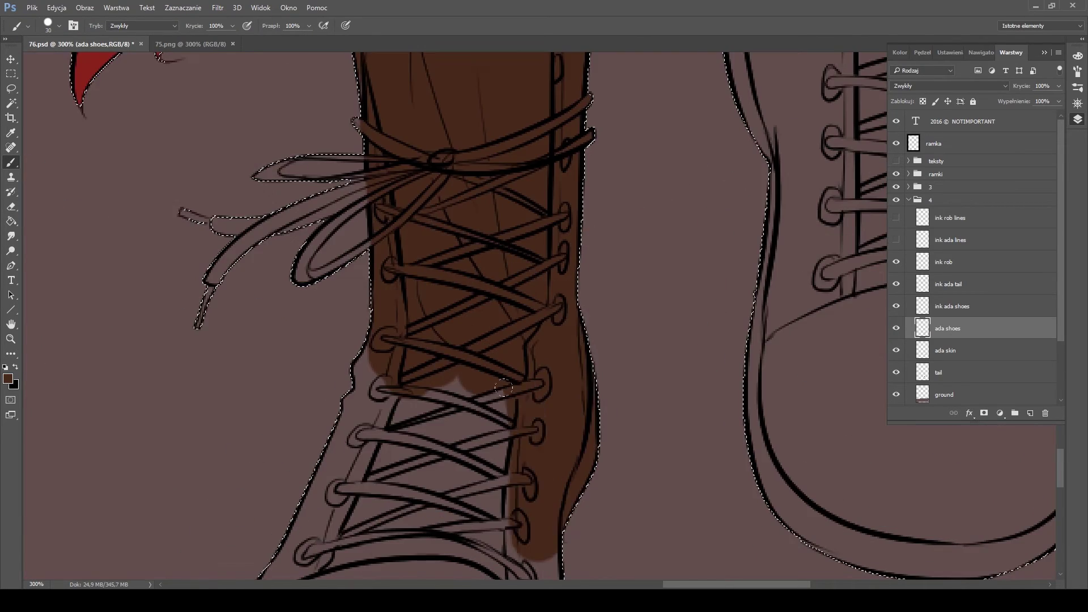
{"action": "scroll", "coordinate": [510, 369], "scroll_direction": "right", "scroll_amount": 5}
{"action": "scroll", "coordinate": [510, 369], "scroll_direction": "down", "scroll_amount": 3}
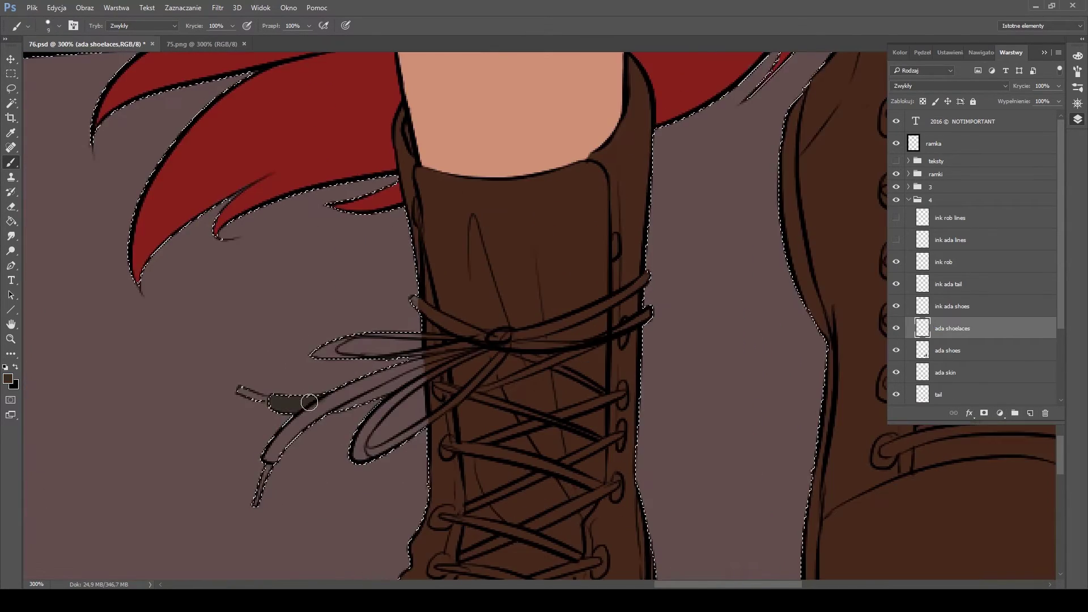
Paint the bow and crossed laces of the woman's rear boot dark grey on "ada shoelaces", with "ada shoes" hidden
{"action": "left_click_drag", "start_coordinate": [306, 396], "coordinate": [474, 357]}
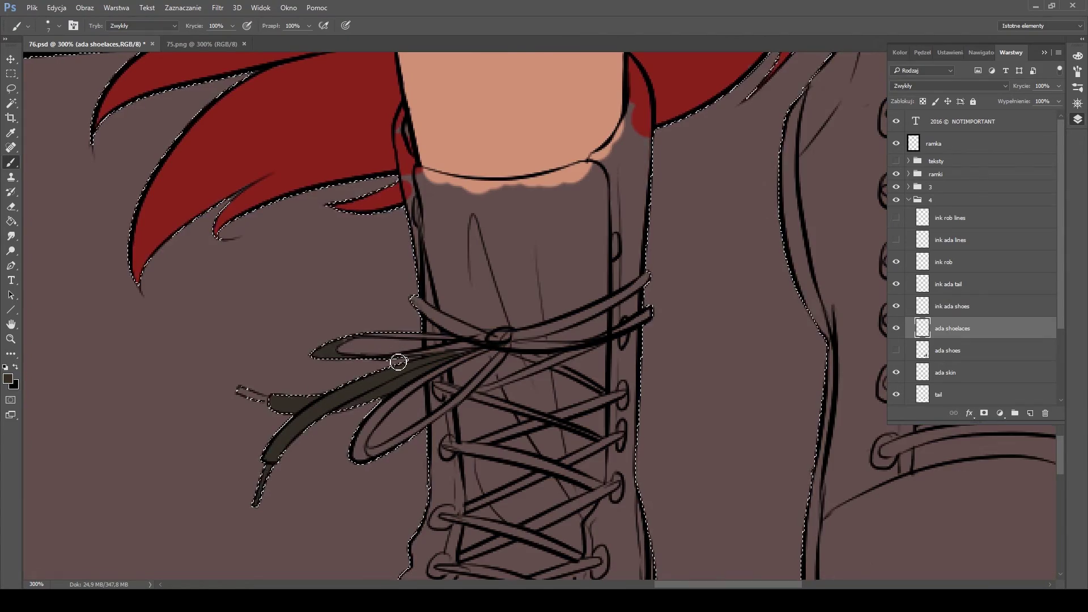
{"action": "key", "text": "bracketright"}
{"action": "mouse_move", "coordinate": [414, 298]}
{"action": "left_mouse_down"}
{"action": "mouse_move", "coordinate": [597, 313]}
{"action": "mouse_move", "coordinate": [500, 408]}
{"action": "mouse_move", "coordinate": [544, 427]}
{"action": "mouse_move", "coordinate": [442, 452]}
{"action": "left_mouse_up"}
{"action": "key", "text": "bracketleft"}
{"action": "key", "text": "bracketleft"}
{"action": "scroll", "coordinate": [465, 288], "scroll_direction": "down", "scroll_amount": 4}
{"action": "left_click_drag", "start_coordinate": [413, 363], "coordinate": [553, 359]}
{"action": "left_click_drag", "start_coordinate": [549, 405], "coordinate": [506, 418]}
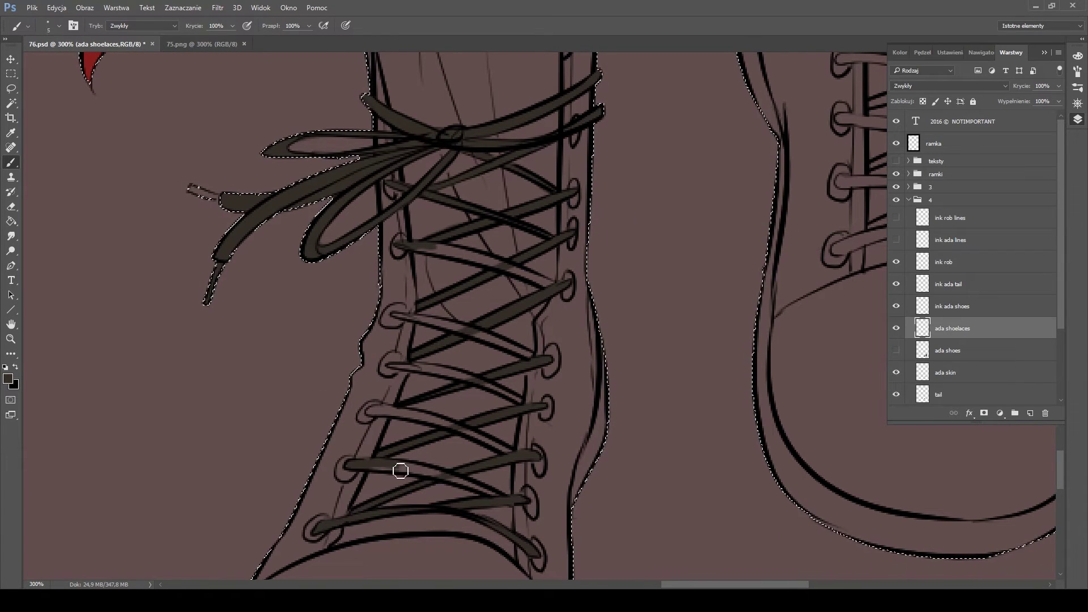
{"action": "left_click_drag", "start_coordinate": [495, 264], "coordinate": [552, 283]}
{"action": "key", "text": "bracketright"}
Paint the crossed laces of the woman's front boot dark grey on the "ada shoelaces" layer
{"action": "scroll", "coordinate": [423, 204], "scroll_direction": "up", "scroll_amount": 5}
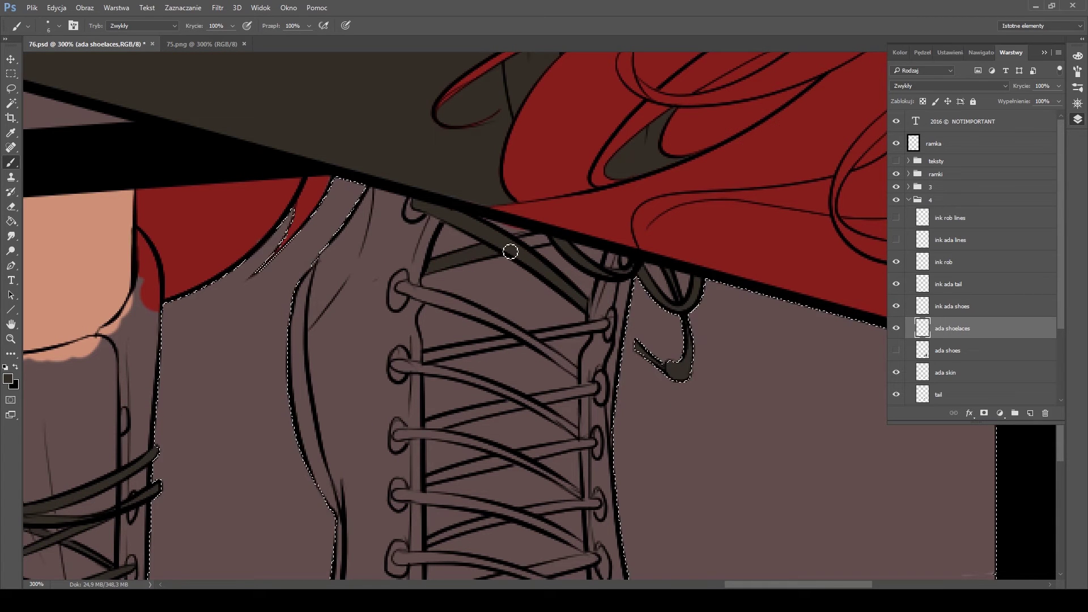
{"action": "left_click_drag", "start_coordinate": [607, 324], "coordinate": [427, 357]}
{"action": "left_click_drag", "start_coordinate": [399, 285], "coordinate": [572, 369]}
{"action": "mouse_move", "coordinate": [397, 366]}
{"action": "left_mouse_down"}
{"action": "mouse_move", "coordinate": [529, 403]}
{"action": "mouse_move", "coordinate": [578, 435]}
{"action": "left_mouse_up"}
{"action": "mouse_move", "coordinate": [600, 385]}
{"action": "left_mouse_down"}
{"action": "mouse_move", "coordinate": [432, 437]}
{"action": "mouse_move", "coordinate": [605, 528]}
{"action": "mouse_move", "coordinate": [575, 519]}
{"action": "mouse_move", "coordinate": [601, 298]}
{"action": "left_mouse_up"}
{"action": "mouse_move", "coordinate": [416, 405]}
{"action": "left_mouse_down"}
{"action": "mouse_move", "coordinate": [457, 394]}
{"action": "mouse_move", "coordinate": [649, 399]}
{"action": "left_mouse_up"}
{"action": "left_click_drag", "start_coordinate": [608, 332], "coordinate": [574, 311]}
{"action": "left_click_drag", "start_coordinate": [427, 282], "coordinate": [533, 294]}
{"action": "left_click_drag", "start_coordinate": [422, 340], "coordinate": [538, 348]}
{"action": "key", "text": "ctrl+minus"}
{"action": "key", "text": "ctrl+minus"}
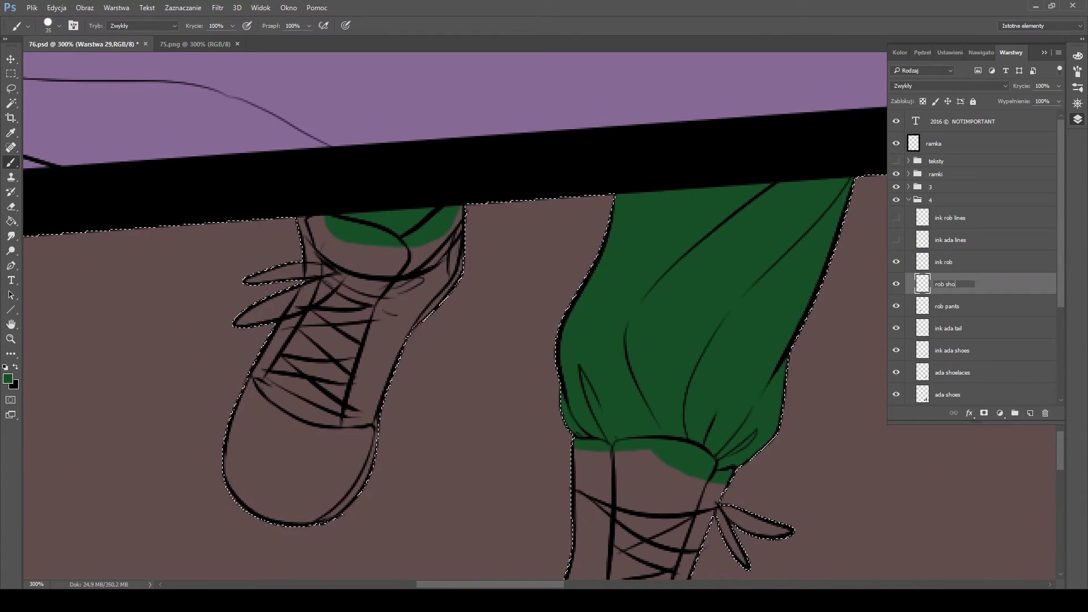
Name the layer above "rob pants" "rob shoes" and paint both of the man's boots dark brown
{"action": "type", "text": "hoes"}
{"action": "key", "text": "Return"}
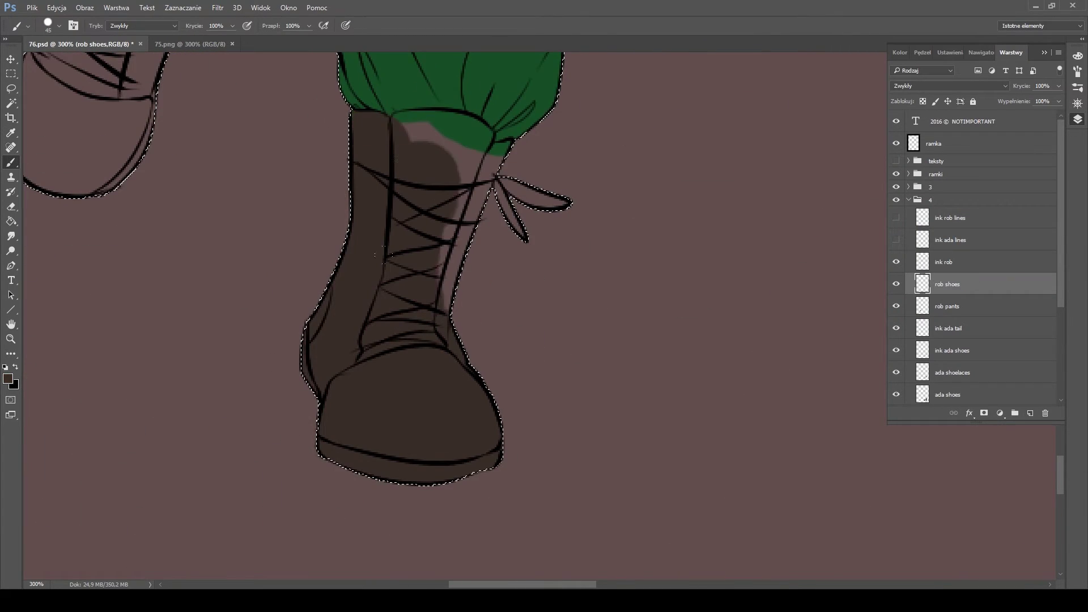
{"action": "left_click_drag", "start_coordinate": [476, 170], "coordinate": [481, 133]}
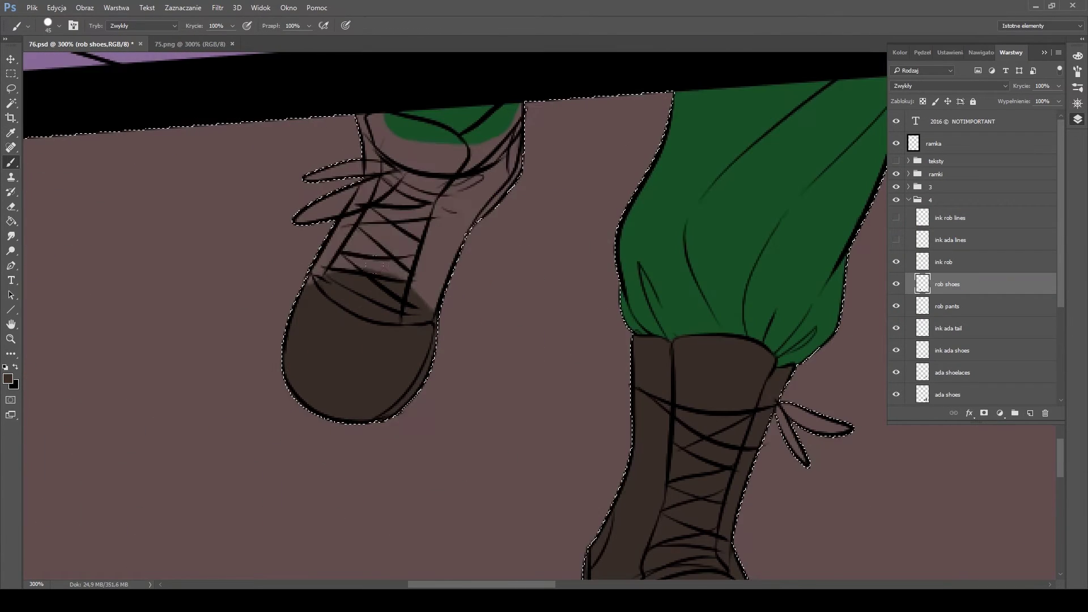
{"action": "left_click_drag", "start_coordinate": [317, 283], "coordinate": [499, 182]}
{"action": "mouse_move", "coordinate": [352, 170]}
{"action": "left_mouse_down"}
{"action": "mouse_move", "coordinate": [374, 119]}
{"action": "mouse_move", "coordinate": [461, 236]}
{"action": "left_mouse_up"}
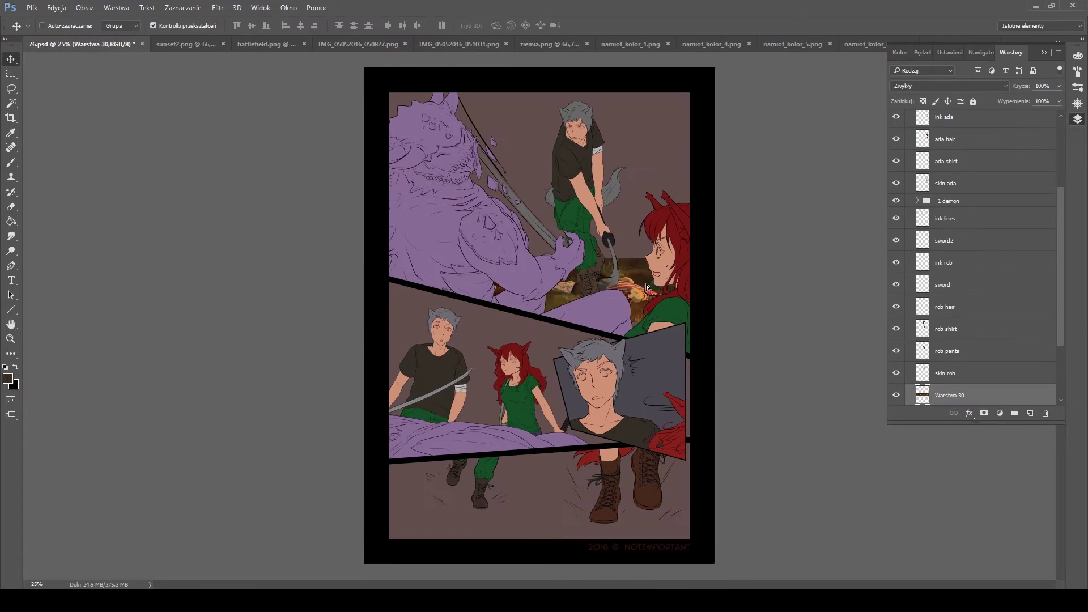
Fit the ground texture behind the top panel's figures and place a duplicate of it higher up to extend the field
{"action": "key", "text": "ctrl+t"}
{"action": "mouse_move", "coordinate": [646, 284]}
{"action": "left_mouse_down"}
{"action": "mouse_move", "coordinate": [625, 263]}
{"action": "mouse_move", "coordinate": [674, 260]}
{"action": "mouse_move", "coordinate": [633, 271]}
{"action": "mouse_move", "coordinate": [697, 282]}
{"action": "mouse_move", "coordinate": [645, 284]}
{"action": "mouse_move", "coordinate": [659, 290]}
{"action": "left_mouse_up"}
{"action": "key", "text": "Return"}
{"action": "scroll", "coordinate": [1055, 338], "scroll_direction": "down", "scroll_amount": 3}
{"action": "key", "text": "ctrl+j"}
{"action": "key", "text": "ctrl+t"}
{"action": "mouse_move", "coordinate": [566, 238]}
{"action": "left_mouse_down"}
{"action": "mouse_move", "coordinate": [567, 164]}
{"action": "mouse_move", "coordinate": [566, 193]}
{"action": "left_mouse_up"}
{"action": "key", "text": "Return"}
{"action": "key", "text": "e"}
{"action": "left_click", "coordinate": [966, 328]}
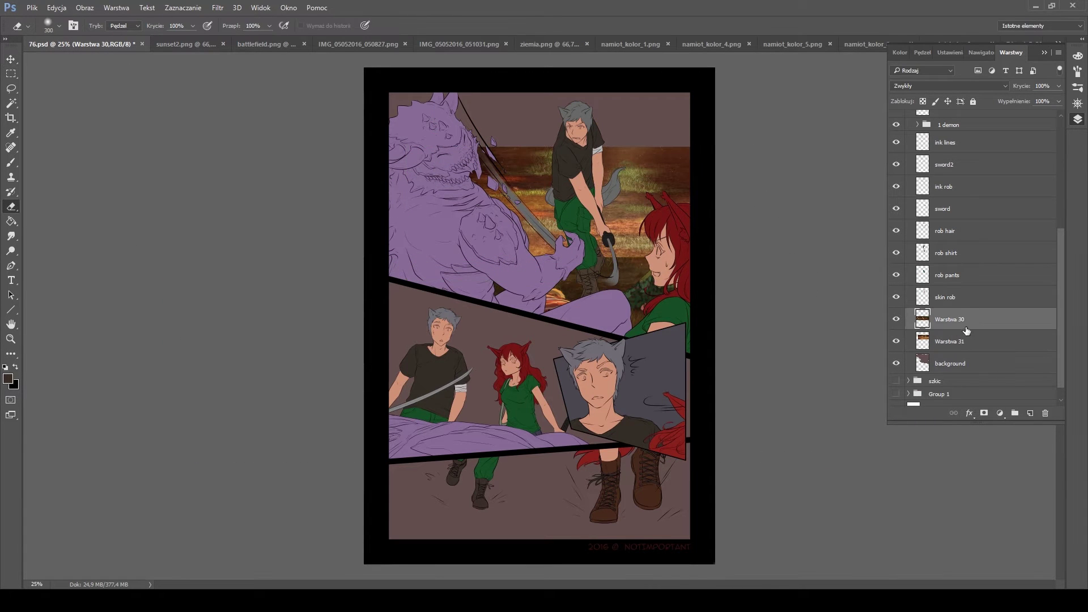
Paste a grassy ground image above "ground" in group "4", position it over the lowest panel and clip it to "ground"
{"action": "left_click", "coordinate": [495, 44]}
{"action": "key", "text": "ctrl+shift+Tab"}
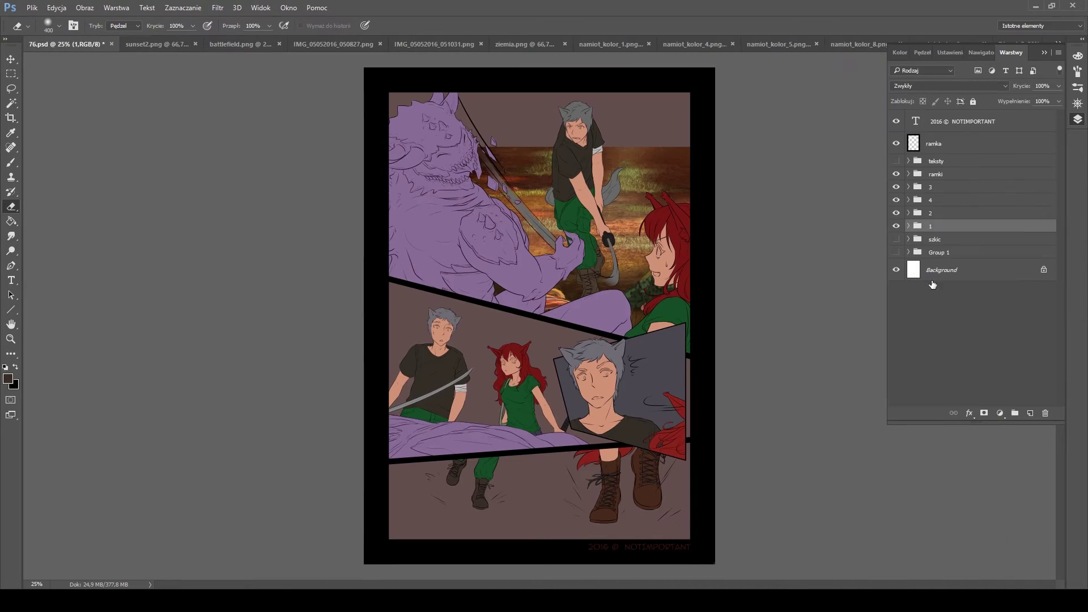
{"action": "left_click", "coordinate": [908, 225]}
{"action": "key", "text": "ctrl+v"}
{"action": "key", "text": "ctrl+t"}
{"action": "left_click_drag", "start_coordinate": [611, 390], "coordinate": [623, 498]}
{"action": "key", "text": "Return"}
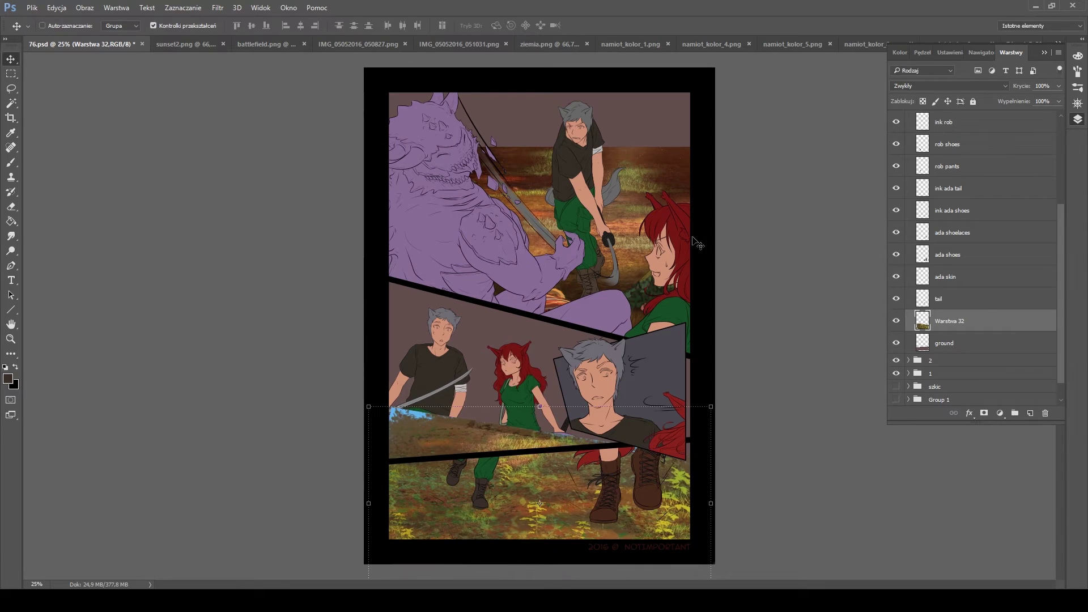
{"action": "left_click", "coordinate": [982, 331], "text": "alt"}
Paint over the leafy plants in the lowest panel's ground with textured grass brushes, using brown and yellow tones sampled from the image
{"action": "key", "text": "b"}
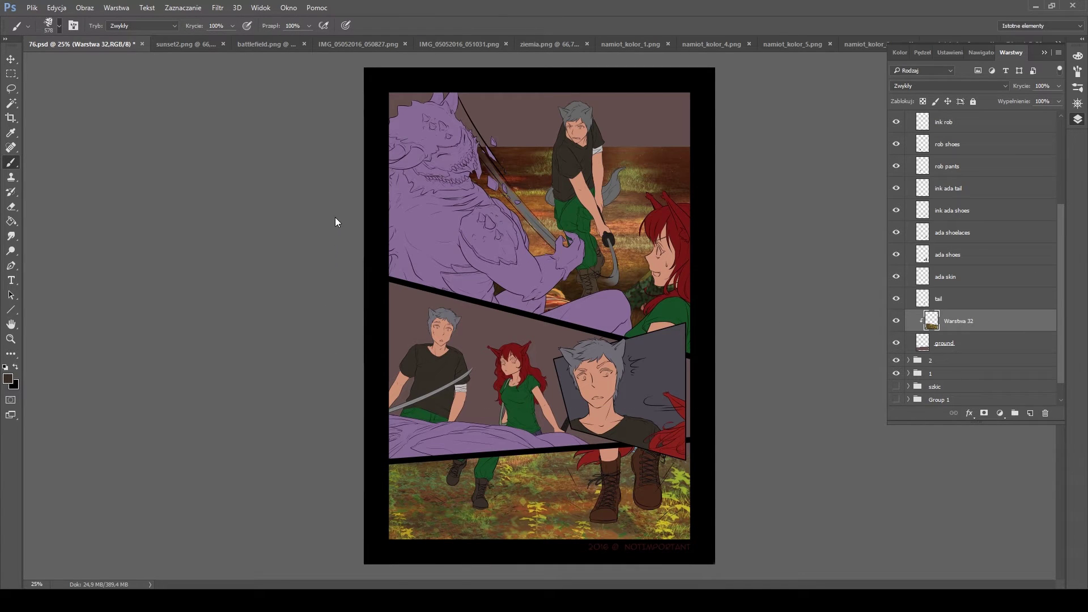
{"action": "left_click", "coordinate": [600, 479], "text": "alt"}
{"action": "key", "text": "bracketleft"}
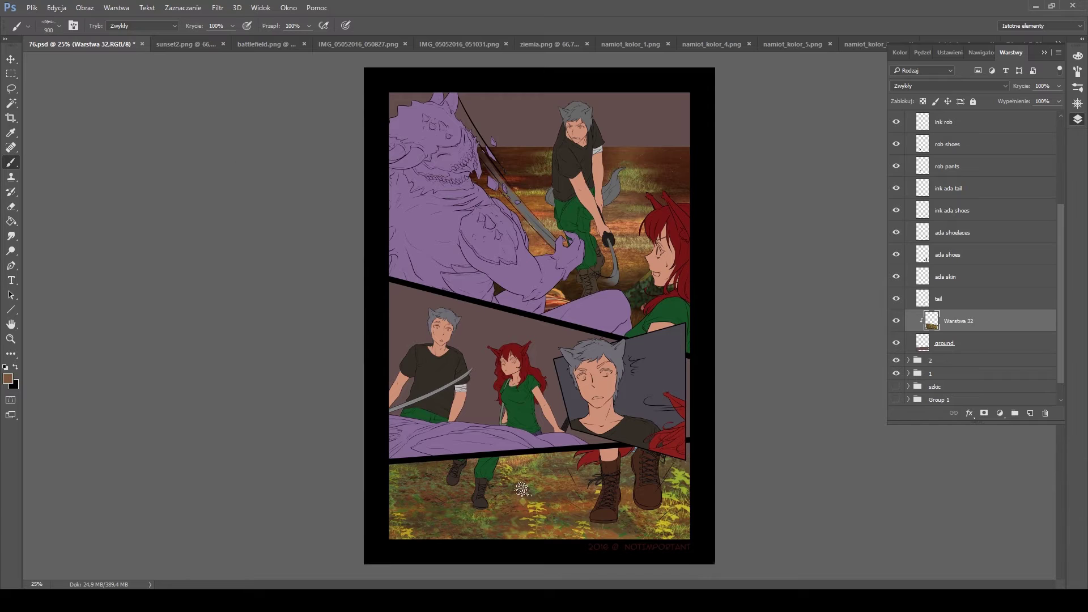
{"action": "left_click", "coordinate": [644, 512], "text": "alt"}
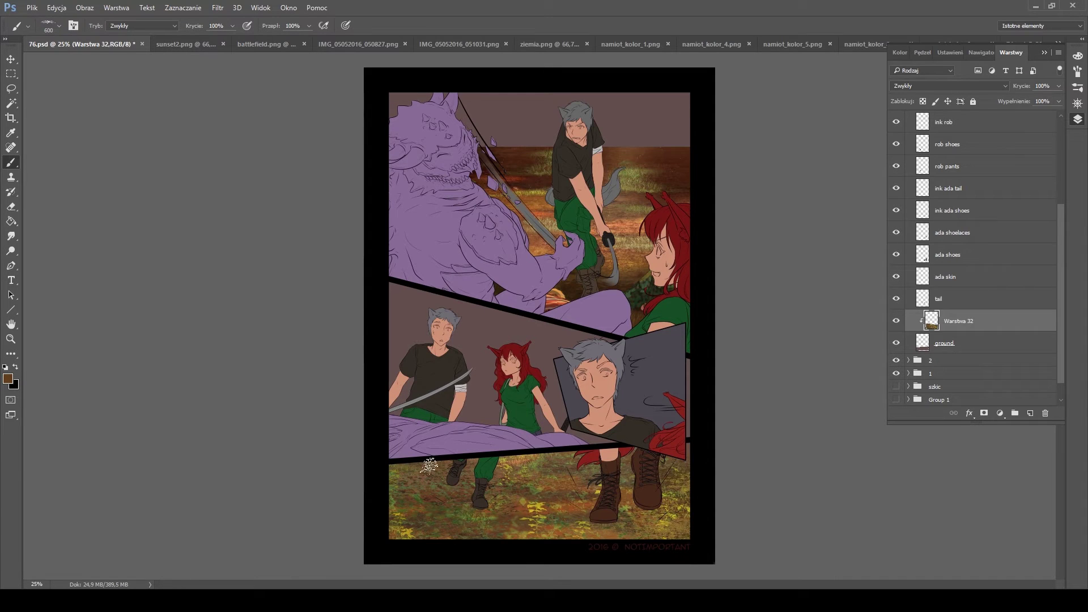
{"action": "left_click", "coordinate": [677, 534], "text": "alt"}
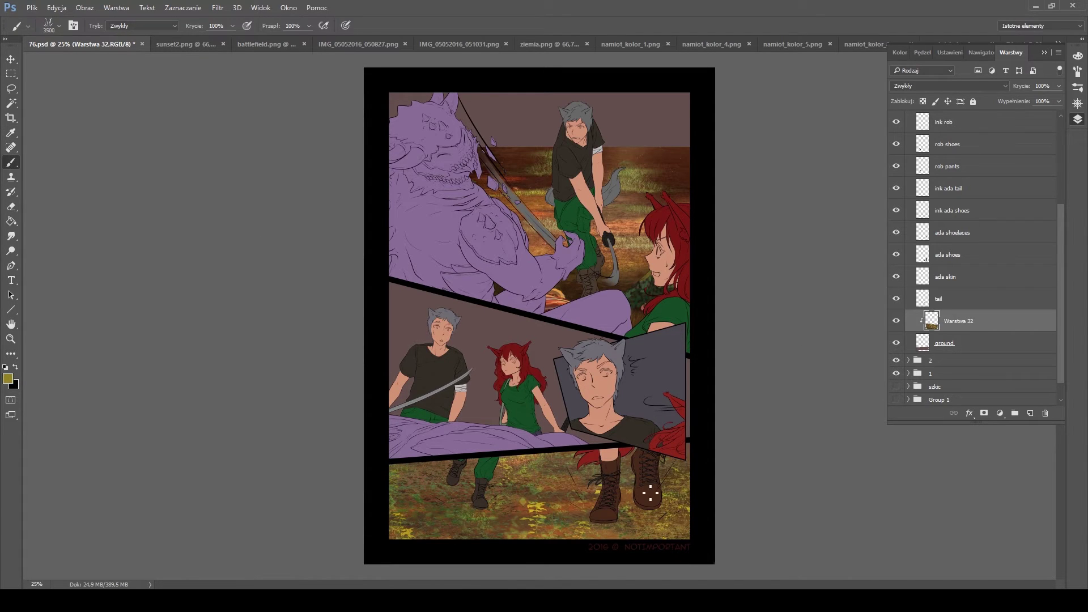
{"action": "left_click", "coordinate": [573, 505], "text": "alt"}
{"action": "left_click", "coordinate": [573, 501], "text": "alt"}
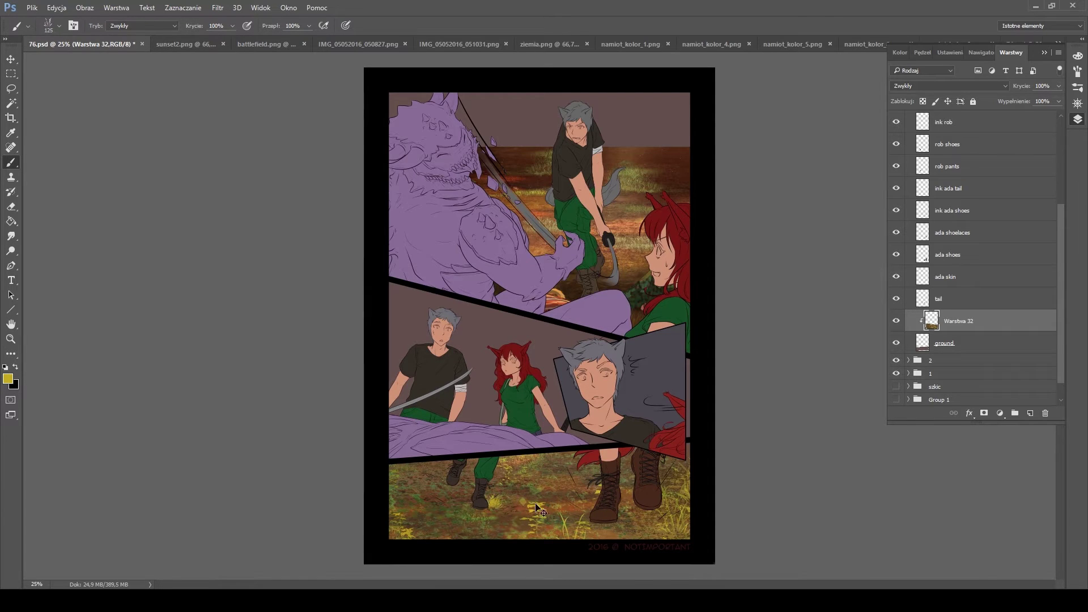
{"action": "key", "text": "bracketleft"}
{"action": "key", "text": "bracketleft"}
{"action": "key", "text": "bracketleft"}
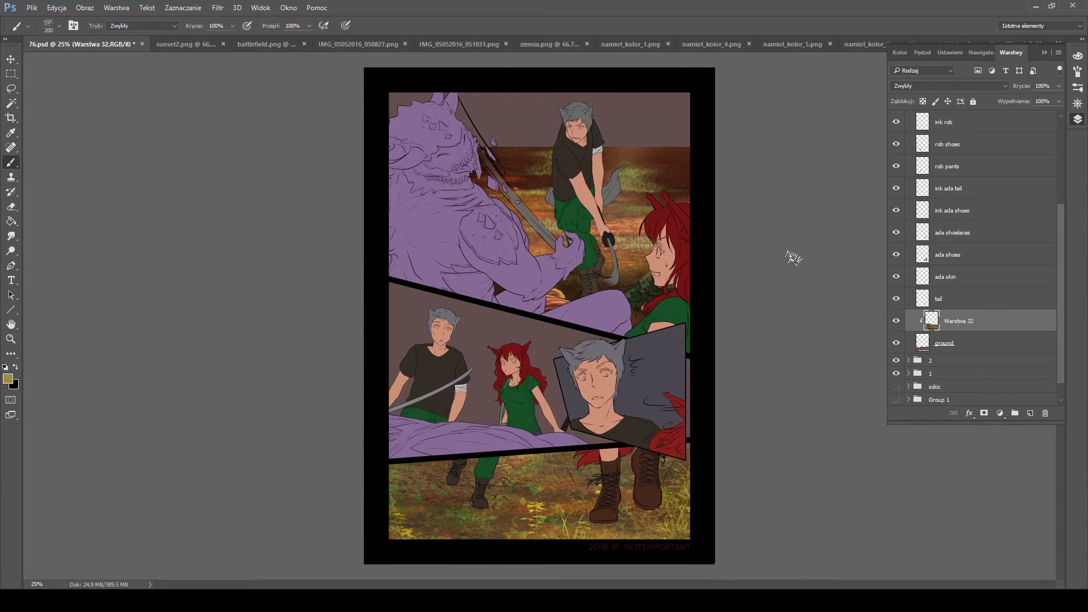
Bring the sunset sky image into group "3" behind the man's close-up and clip it to "background"
{"action": "key", "text": "v"}
{"action": "left_click", "coordinate": [186, 44]}
{"action": "left_click_drag", "start_coordinate": [397, 283], "coordinate": [657, 391]}
{"action": "key", "text": "ctrl+alt+g"}
Paste tents into group "3" above the sky, clip them and place them behind the man's shoulders
{"action": "left_click", "coordinate": [549, 44]}
{"action": "left_click", "coordinate": [711, 43]}
{"action": "left_click", "coordinate": [82, 43]}
{"action": "key", "text": "m"}
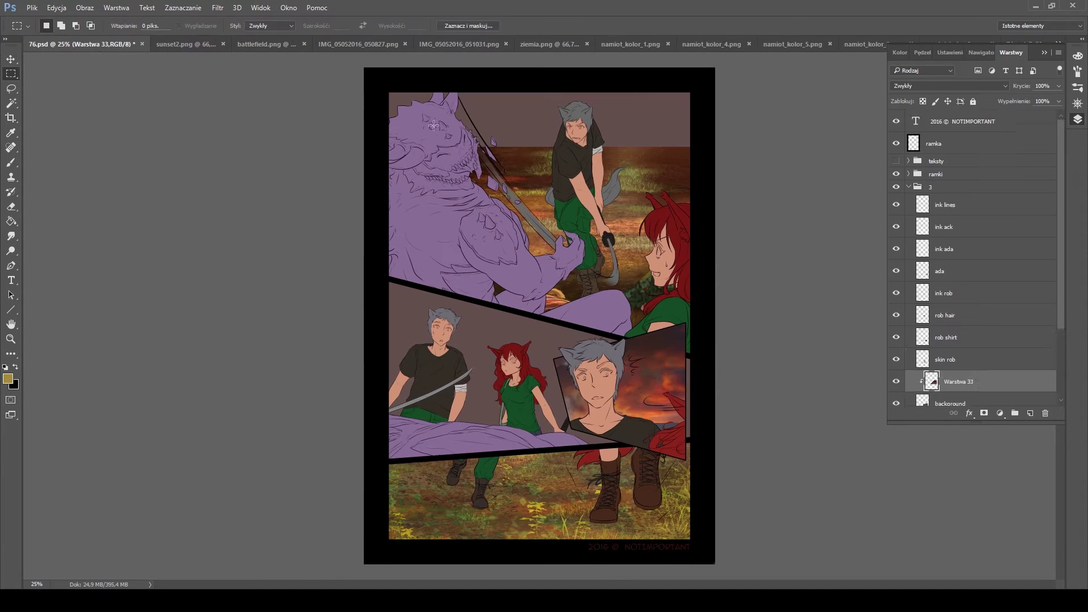
{"action": "key", "text": "ctrl+v"}
{"action": "key", "text": "v"}
Shift the close-up panel's tents to a muted brown and shade them with the Dodge and Burn tools
{"action": "key", "text": "i"}
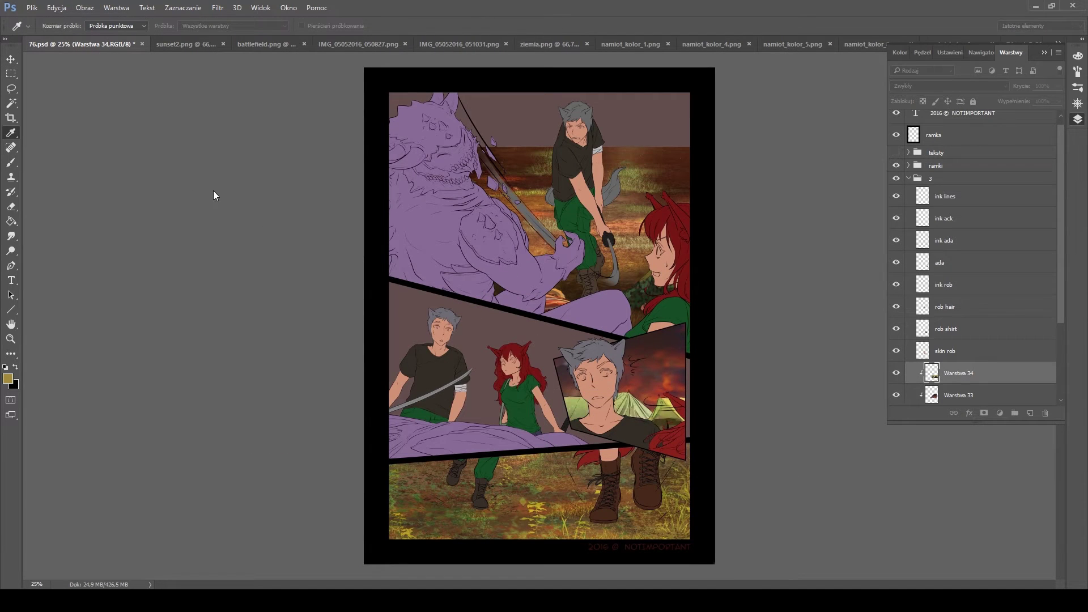
{"action": "key", "text": "o"}
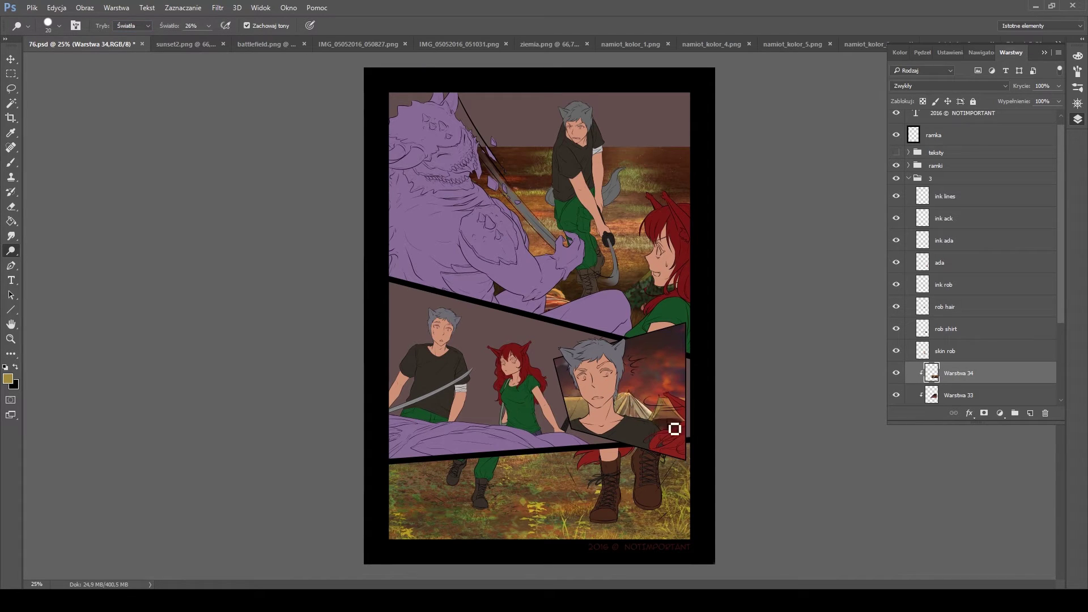
{"action": "key", "text": "shift+o"}
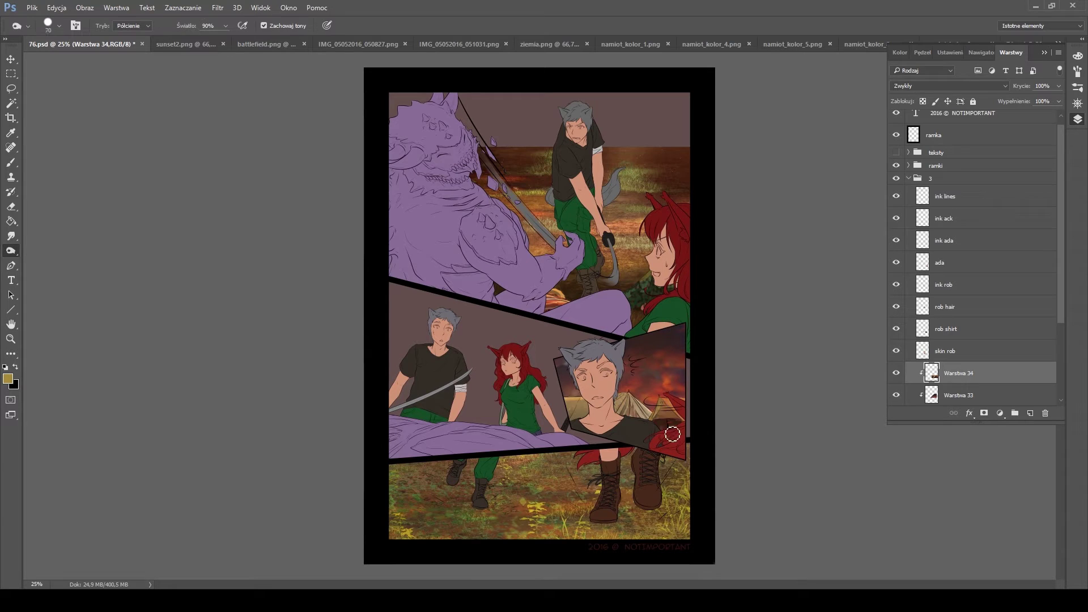
Bring the sunset sky image into group "2" above "background" and place it behind the middle panel's figures
{"action": "left_click", "coordinate": [11, 61]}
{"action": "left_click", "coordinate": [909, 178]}
{"action": "left_click", "coordinate": [941, 333]}
{"action": "left_click", "coordinate": [187, 43]}
{"action": "left_click_drag", "start_coordinate": [64, 48], "coordinate": [136, 147]}
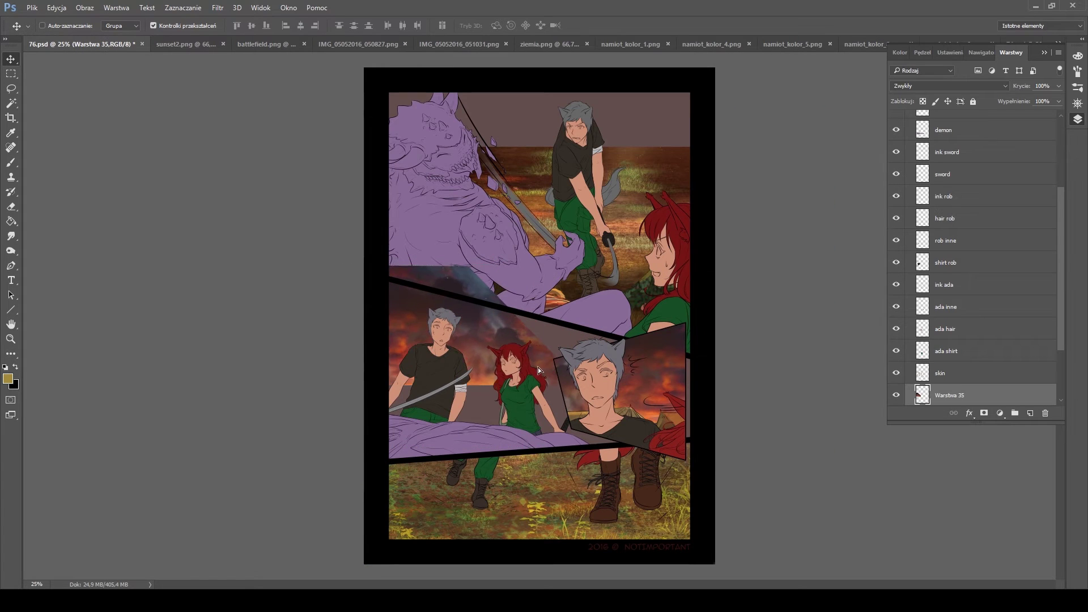
Duplicate a lassoed piece of the sky, move it over the middle panel's uncovered area and merge it into the sky layer
{"action": "key", "text": "l"}
{"action": "left_click_drag", "start_coordinate": [466, 303], "coordinate": [467, 306]}
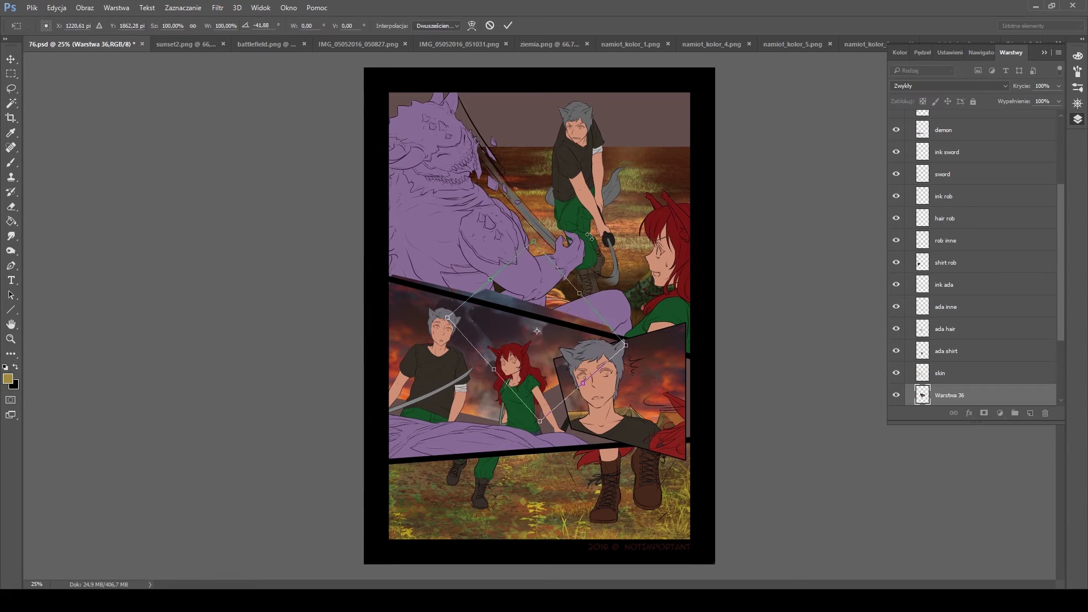
{"action": "key", "text": "ctrl+j"}
{"action": "key", "text": "v"}
{"action": "left_click_drag", "start_coordinate": [613, 337], "coordinate": [742, 368]}
{"action": "key", "text": "e"}
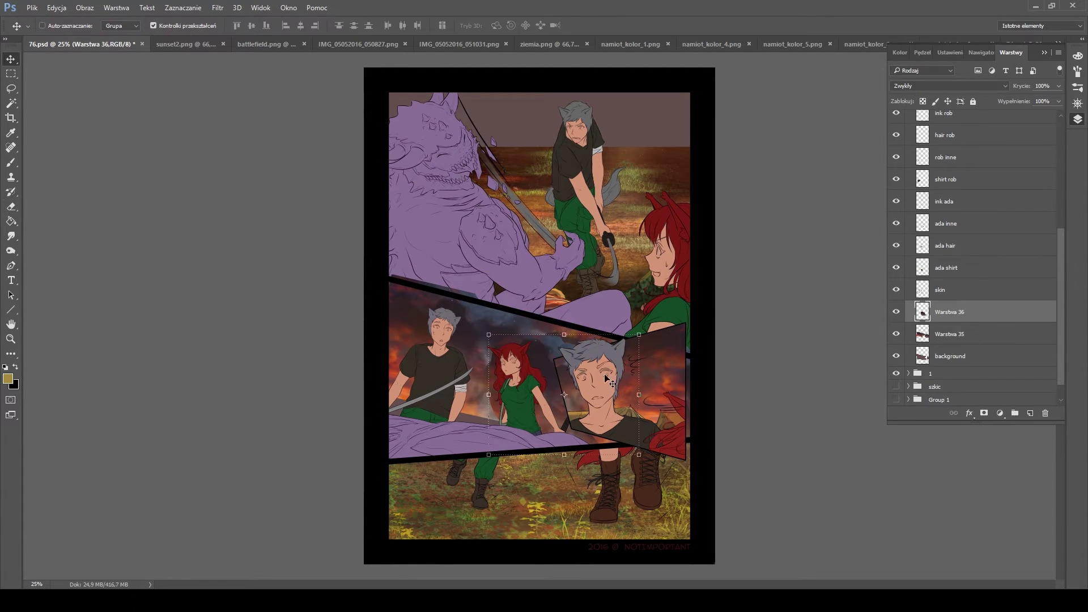
{"action": "key", "text": "ctrl+e"}
Paste a tent above the middle panel's sky, place it behind the man at the panel's outer edge and adjust its colour
{"action": "left_click", "coordinate": [396, 44]}
{"action": "key", "text": "ctrl+a"}
{"action": "key", "text": "ctrl+c"}
{"action": "key", "text": "ctrl+Tab"}
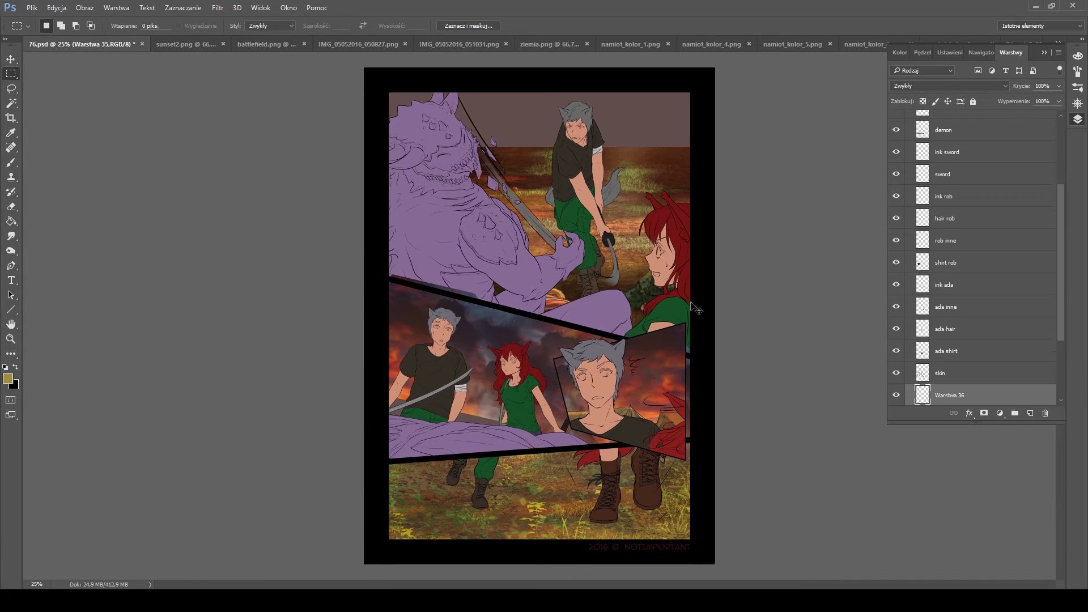
{"action": "key", "text": "ctrl+v"}
{"action": "key", "text": "ctrl+t"}
{"action": "left_click_drag", "start_coordinate": [433, 385], "coordinate": [340, 436]}
{"action": "key", "text": "Return"}
{"action": "key", "text": "i"}
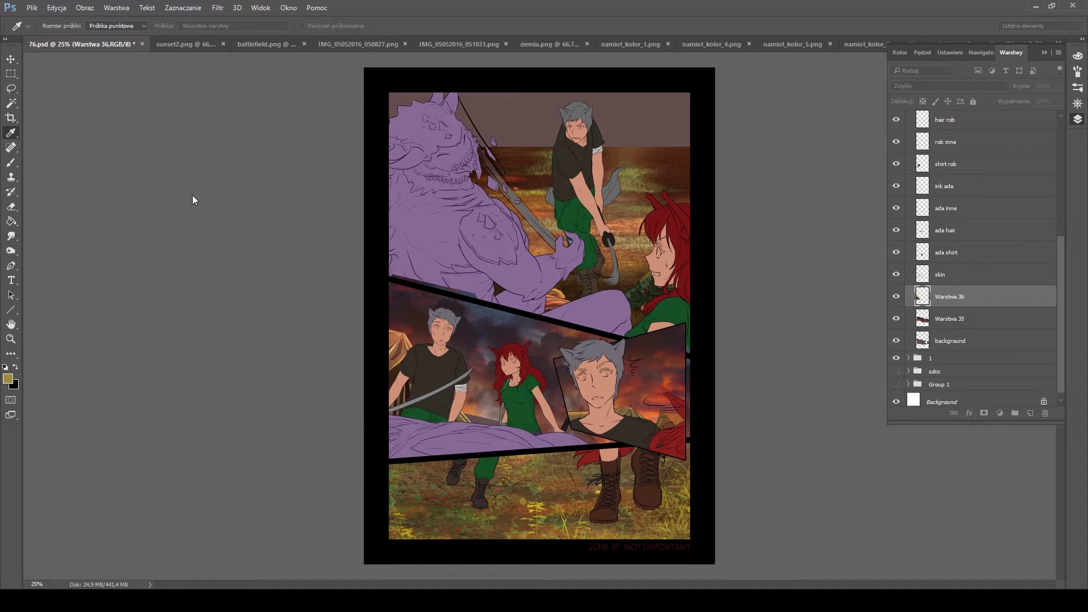
Paste another tent into the middle panel, resize it between the man and the woman and recolour it darker brown
{"action": "left_click", "coordinate": [725, 44]}
{"action": "key", "text": "ctrl+a"}
{"action": "key", "text": "ctrl+c"}
{"action": "key", "text": "ctrl+Tab"}
{"action": "key", "text": "ctrl+v"}
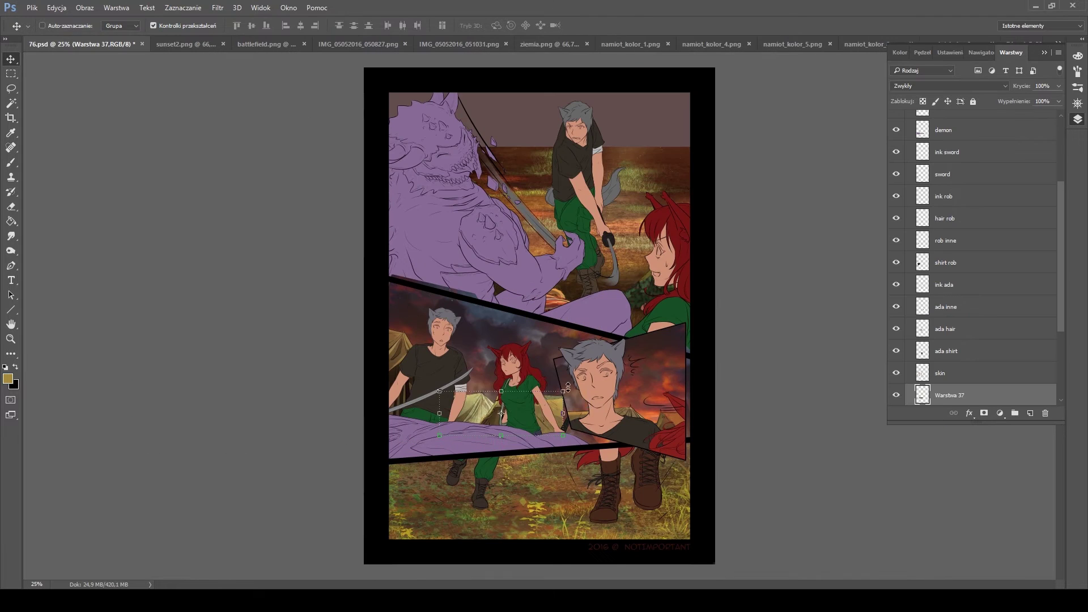
{"action": "key", "text": "ctrl+t"}
{"action": "key", "text": "Return"}
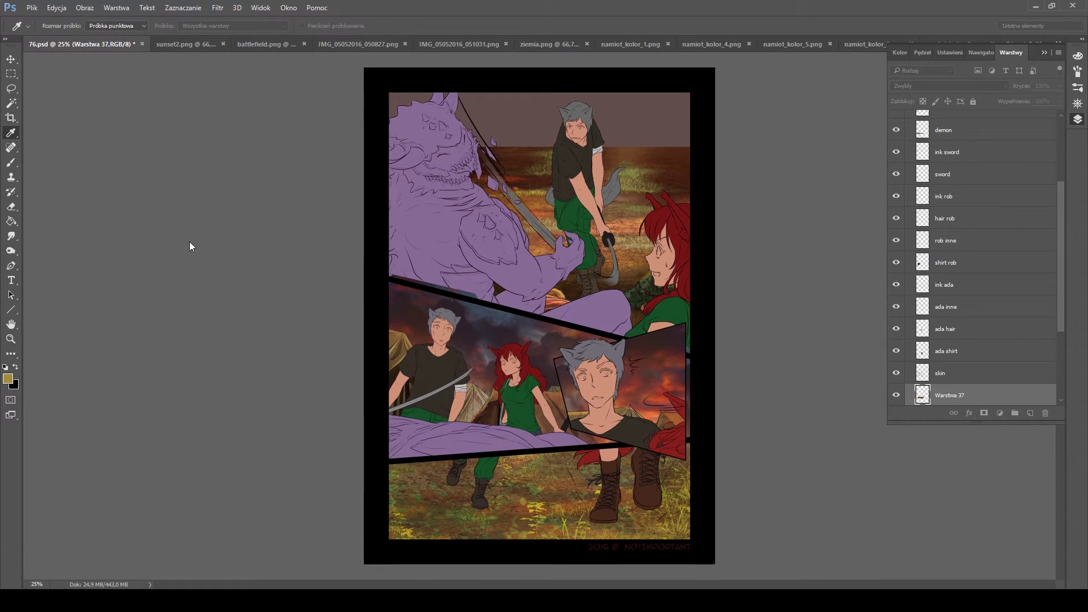
{"action": "left_click", "coordinate": [592, 433]}
{"action": "key", "text": "b"}
Paste the tent from namiot_kolor_8.png into the middle panel, resize and recolour it, and merge the tent layers
{"action": "key", "text": "ctrl+Tab"}
{"action": "key", "text": "ctrl+Tab"}
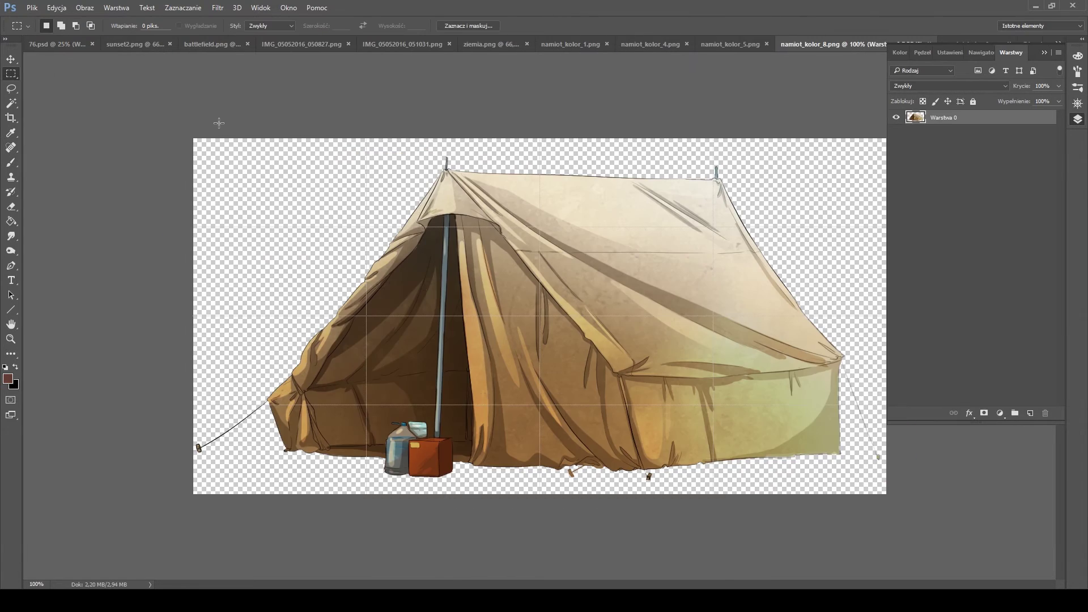
{"action": "key", "text": "ctrl+a"}
{"action": "key", "text": "ctrl+c"}
{"action": "key", "text": "ctrl+Tab"}
{"action": "key", "text": "ctrl+v"}
{"action": "key", "text": "ctrl+t"}
{"action": "mouse_move", "coordinate": [732, 374]}
{"action": "left_mouse_down"}
{"action": "mouse_move", "coordinate": [723, 334]}
{"action": "mouse_move", "coordinate": [730, 365]}
{"action": "left_mouse_up"}
{"action": "key", "text": "Return"}
{"action": "key", "text": "i"}
{"action": "key", "text": "ctrl+e"}
Burn the middle panel's tents with the range set to shadows and clip the tent and sky layers to "background"
{"action": "key", "text": "o"}
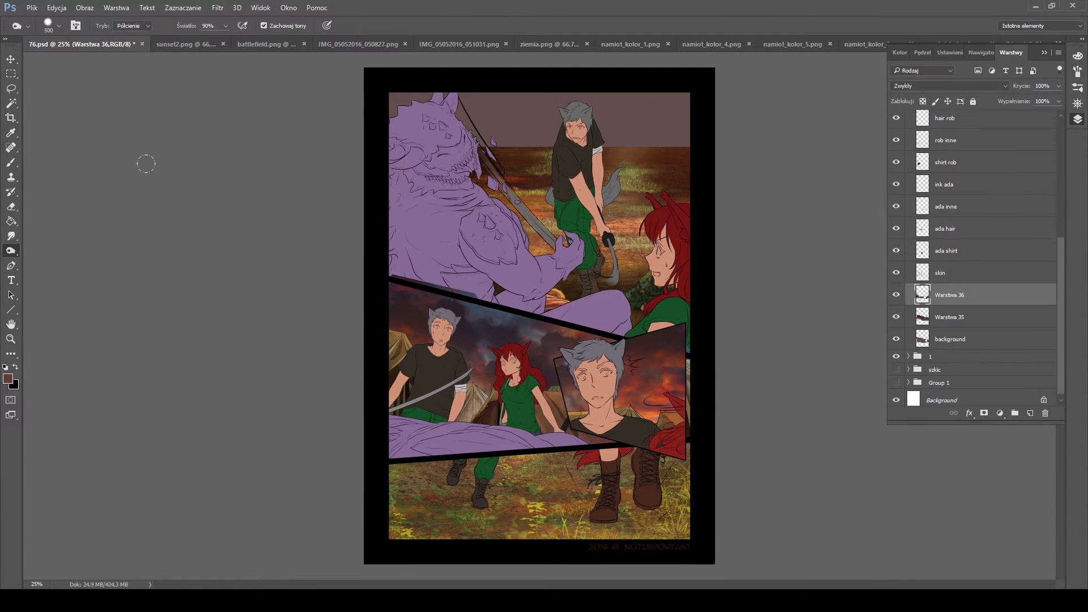
{"action": "key", "text": "r"}
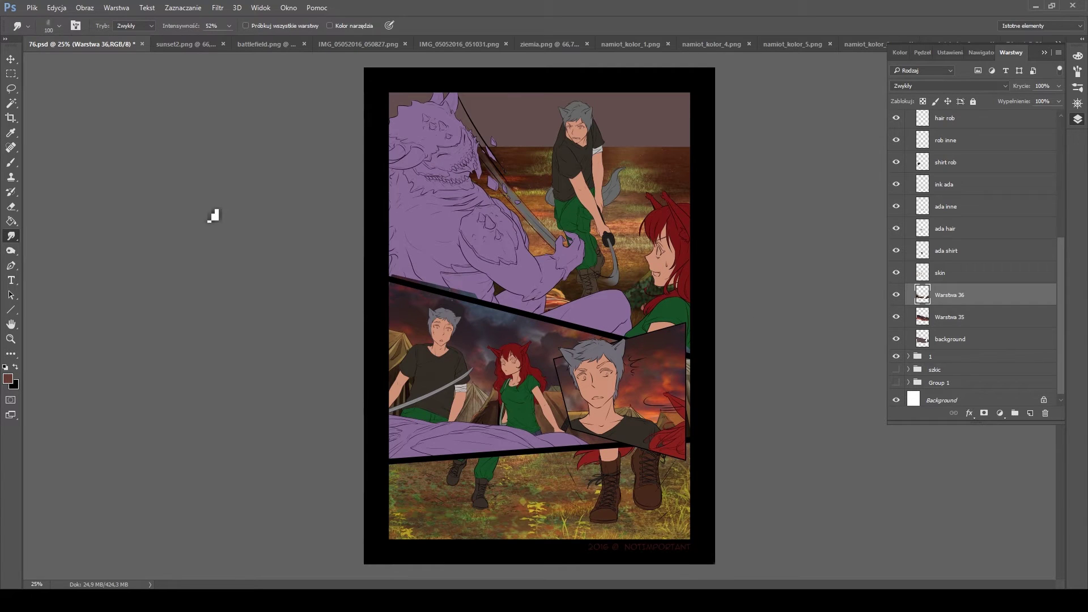
{"action": "key", "text": "b"}
{"action": "key", "text": "i"}
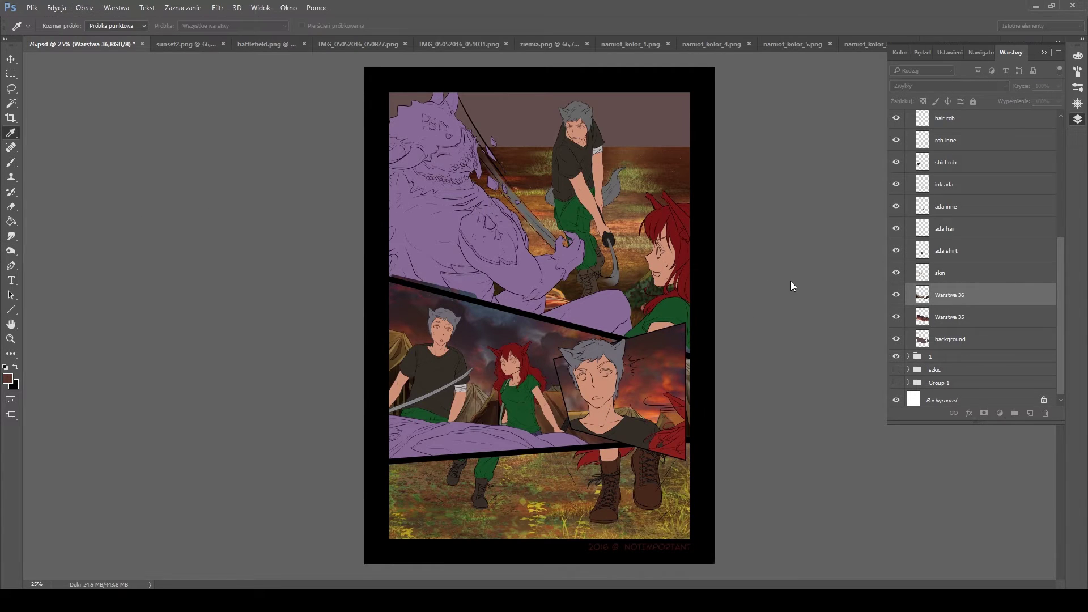
{"action": "key", "text": "o"}
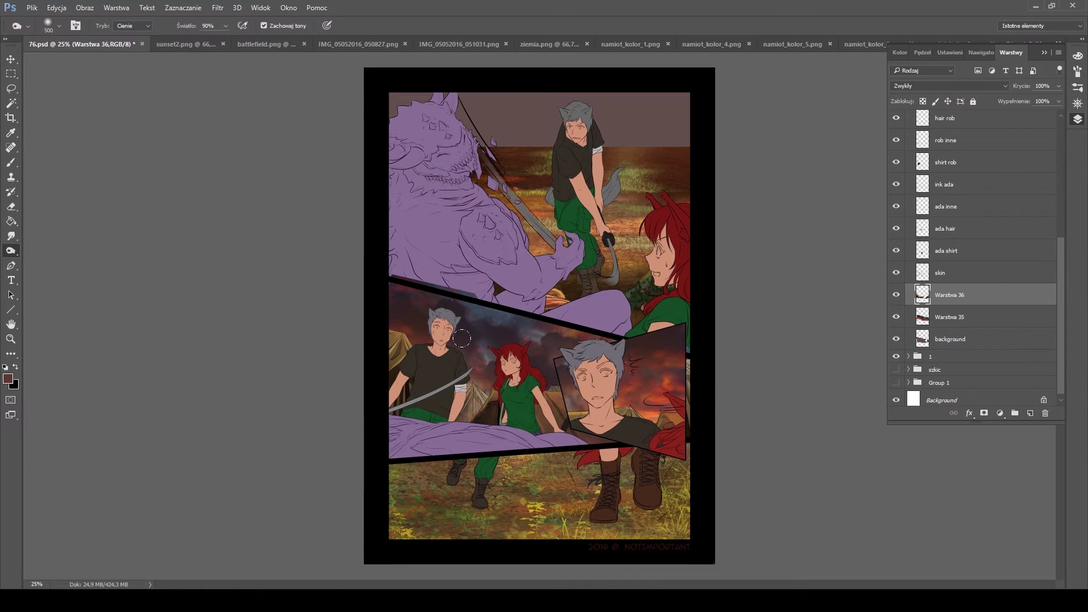
{"action": "left_click", "coordinate": [967, 299], "text": "alt"}
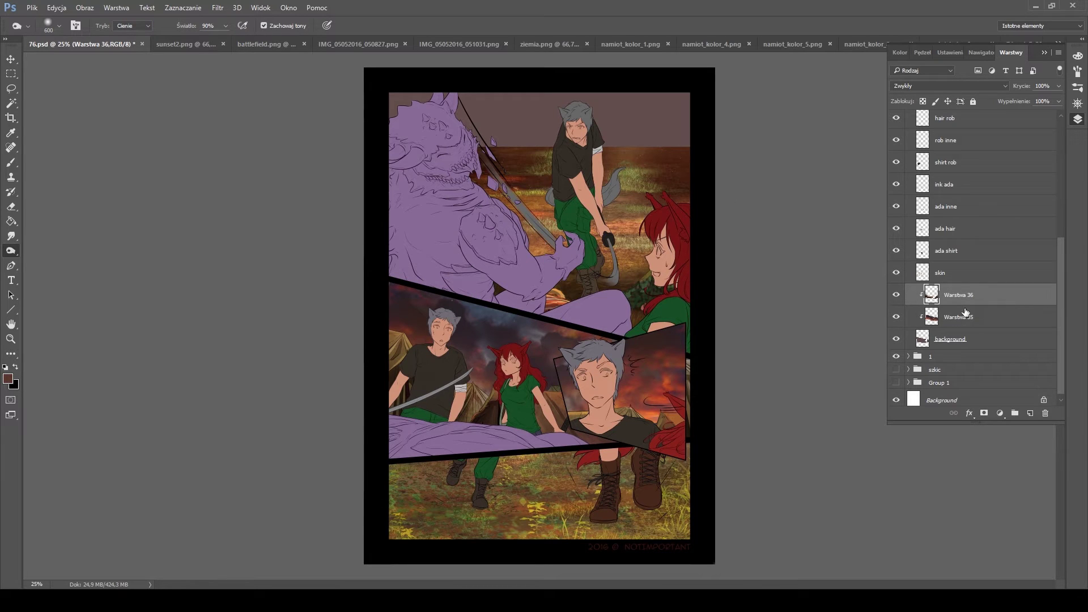
Paste the dark battlefield ground into the top panel, position and resize it behind the man, and erase its lower edge into the grass
{"action": "key", "text": "F7"}
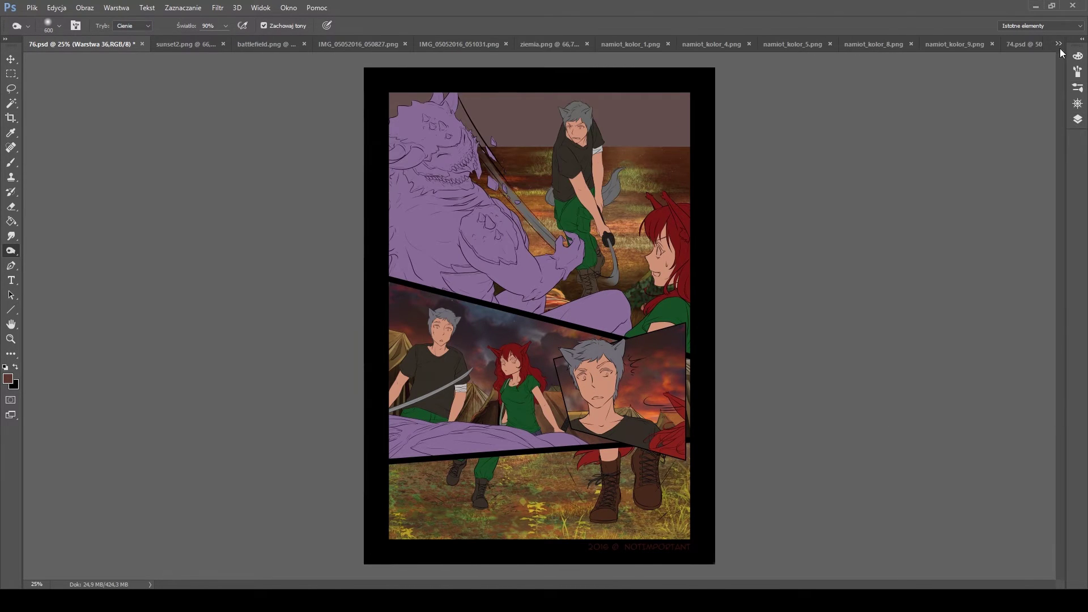
{"action": "key", "text": "ctrl+shift+Tab"}
{"action": "key", "text": "F7"}
{"action": "left_click", "coordinate": [32, 45]}
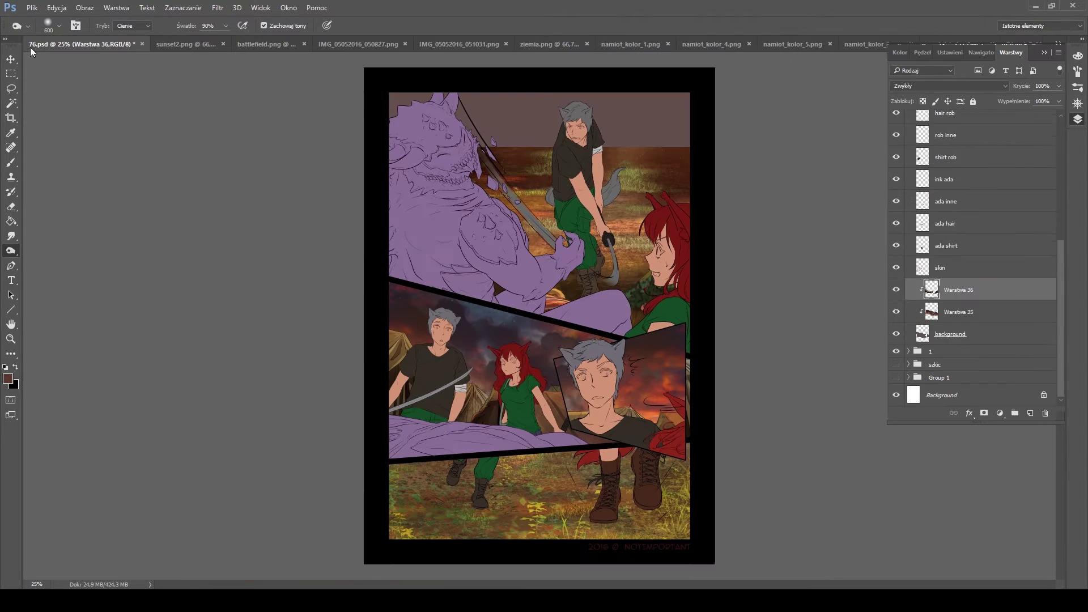
{"action": "key", "text": "ctrl+v"}
{"action": "key", "text": "ctrl+t"}
{"action": "left_click_drag", "start_coordinate": [568, 250], "coordinate": [598, 244]}
{"action": "left_click_drag", "start_coordinate": [733, 302], "coordinate": [697, 282]}
{"action": "left_click", "coordinate": [508, 25]}
{"action": "key", "text": "e"}
{"action": "mouse_move", "coordinate": [527, 215]}
{"action": "left_mouse_down"}
{"action": "mouse_move", "coordinate": [629, 244]}
{"action": "mouse_move", "coordinate": [603, 249]}
{"action": "left_mouse_up"}
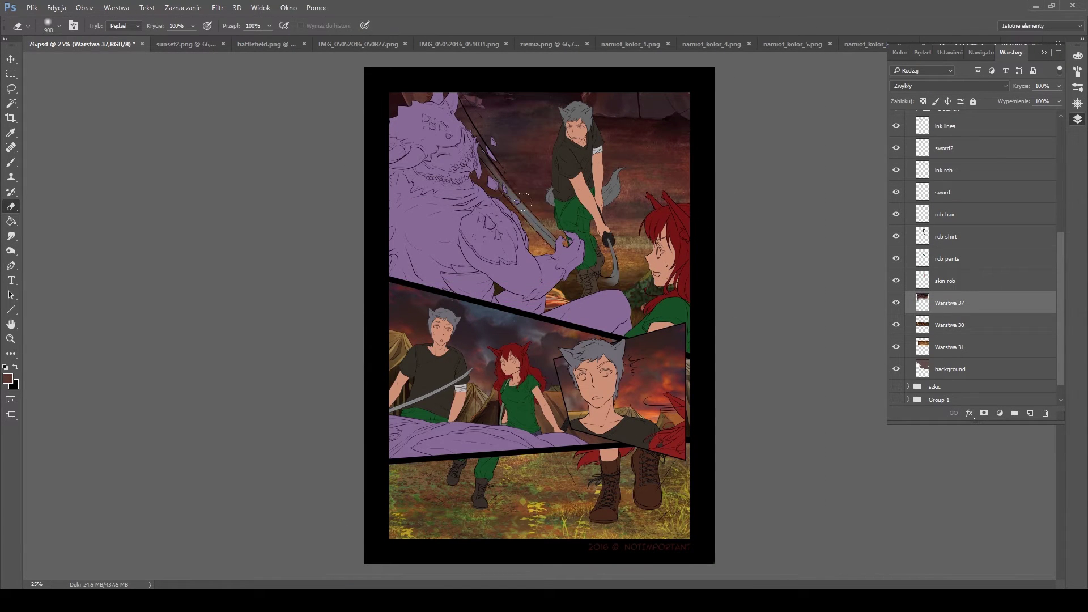
Paste the battlefield ground into the bottom panel, clip it to "ground" at 86% opacity and erase its lower edge
{"action": "left_click", "coordinate": [957, 298]}
{"action": "key", "text": "ctrl+v"}
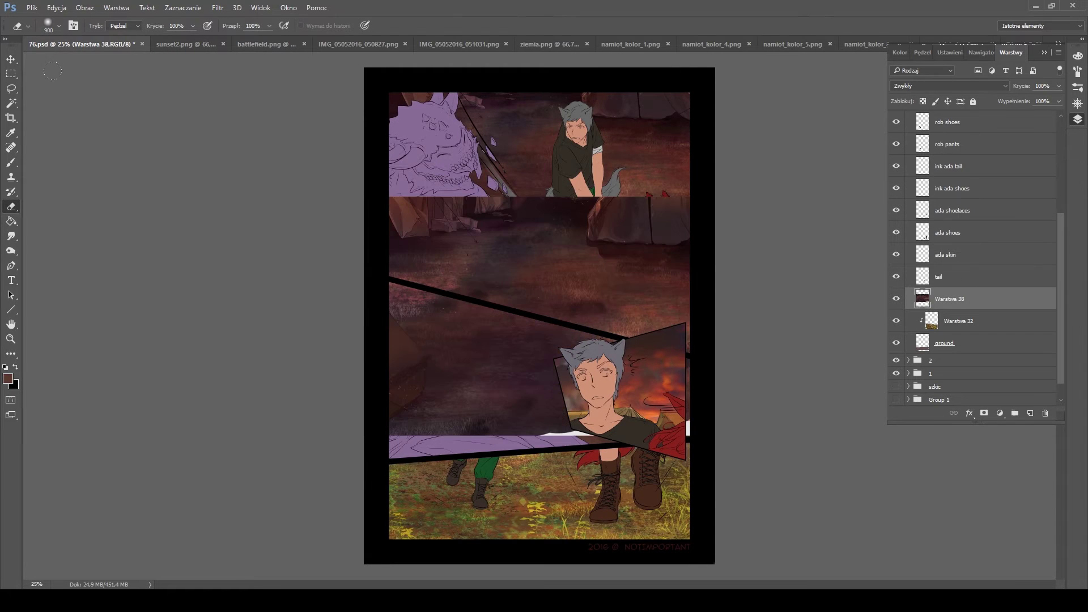
{"action": "key", "text": "ctrl+t"}
{"action": "left_click_drag", "start_coordinate": [602, 346], "coordinate": [601, 532]}
{"action": "key", "text": "Return"}
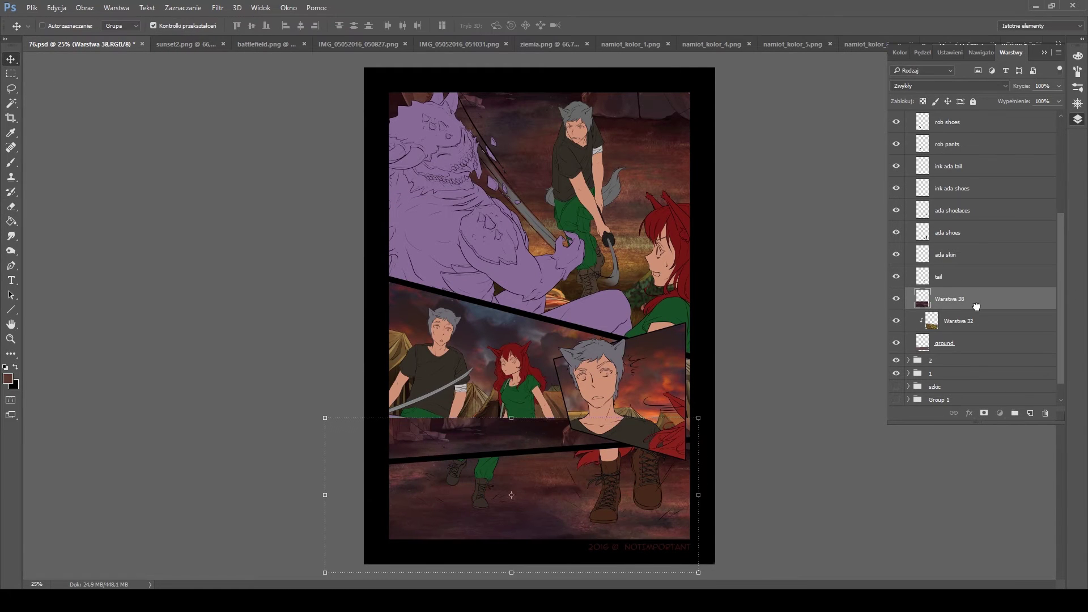
{"action": "key", "text": "ctrl+alt+g"}
{"action": "left_click_drag", "start_coordinate": [1058, 86], "coordinate": [1050, 104]}
{"action": "key", "text": "e"}
{"action": "mouse_move", "coordinate": [419, 561]}
{"action": "left_mouse_down"}
{"action": "mouse_move", "coordinate": [651, 556]}
{"action": "mouse_move", "coordinate": [605, 558]}
{"action": "left_mouse_up"}
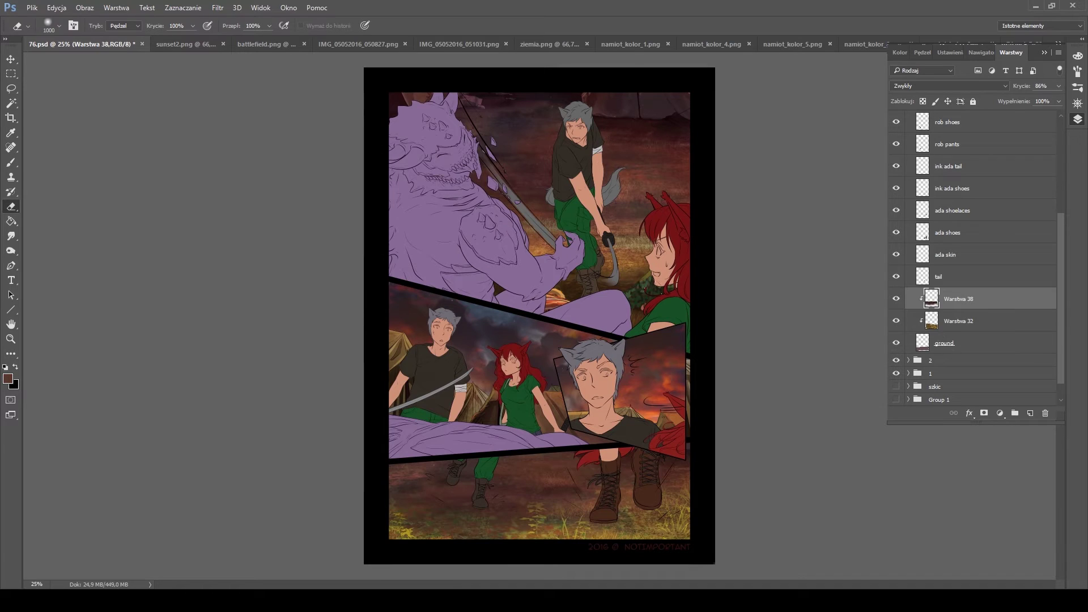
Recolour the bottom panel's grass layer Warstwa 32 to a darker, redder brown matching the battlefield ground
{"action": "key", "text": "alt+bracketleft"}
{"action": "key", "text": "ctrl+alt+z"}
{"action": "key", "text": "ctrl+alt+z"}
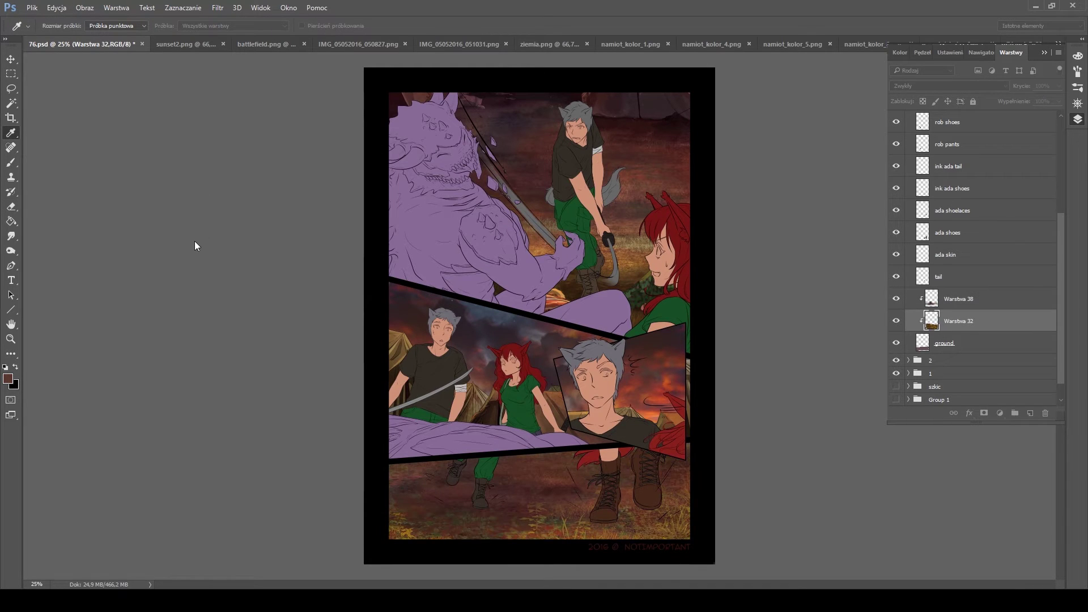
{"action": "key", "text": "ctrl+alt+z"}
{"action": "key", "text": "ctrl+alt+z"}
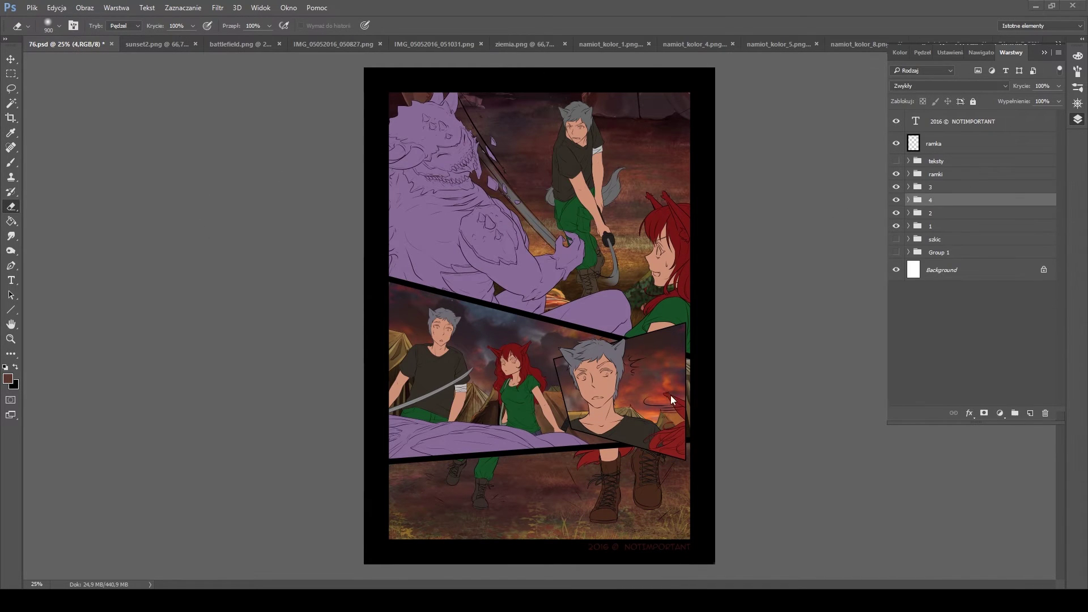
Paint mottled purple spots over the demon's skin on a new clipped layer with a textured brush sized 500
{"action": "left_click", "coordinate": [908, 226]}
{"action": "left_click", "coordinate": [952, 233]}
{"action": "left_click", "coordinate": [980, 52]}
{"action": "left_click", "coordinate": [1047, 413]}
{"action": "key", "text": "b"}
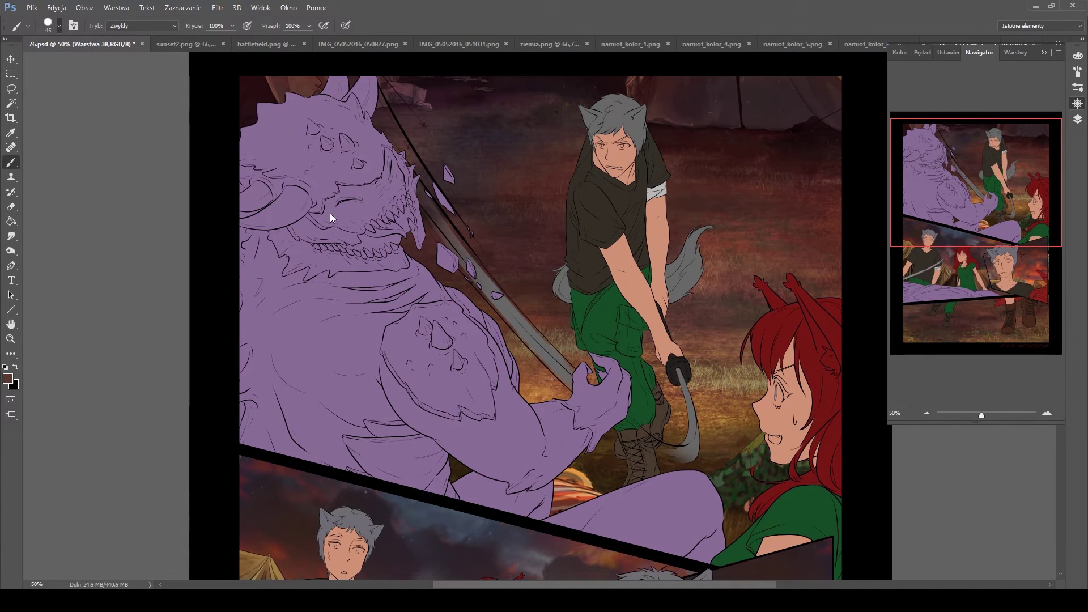
{"action": "left_click", "coordinate": [340, 334], "text": "alt"}
{"action": "key", "text": "bracketright"}
{"action": "mouse_move", "coordinate": [340, 334]}
{"action": "left_mouse_down"}
{"action": "mouse_move", "coordinate": [317, 453]}
{"action": "mouse_move", "coordinate": [680, 498]}
{"action": "mouse_move", "coordinate": [715, 356]}
{"action": "left_mouse_up"}
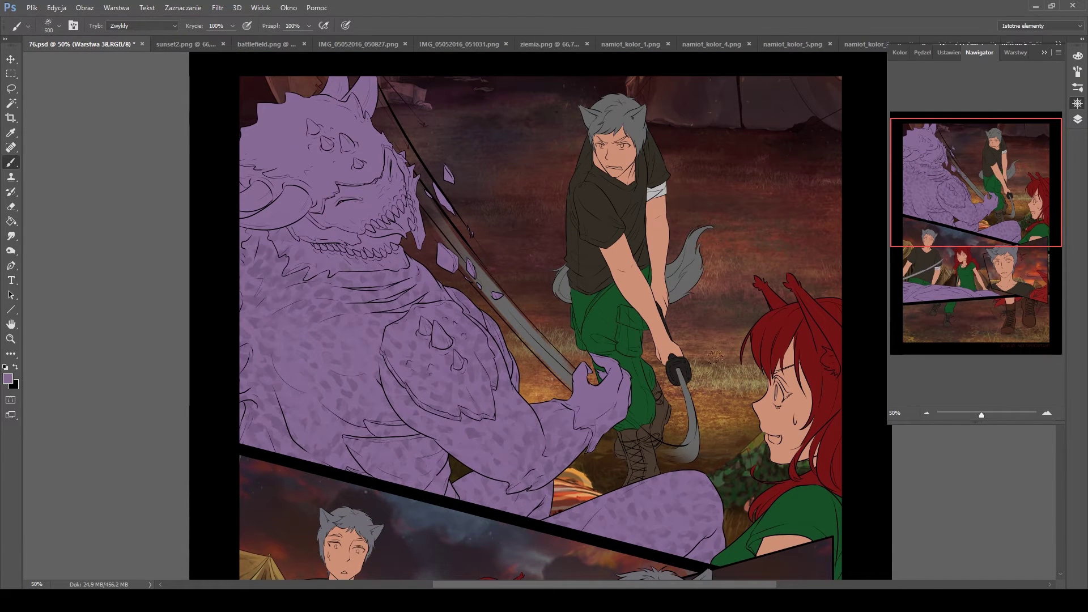
Add another clipped layer above the demon's skin spots and close the reference images, keeping 74.psd open
{"action": "key", "text": "F7"}
{"action": "key", "text": "ctrl+shift+alt+n"}
{"action": "left_click", "coordinate": [223, 44]}
{"action": "left_click", "coordinate": [223, 44]}
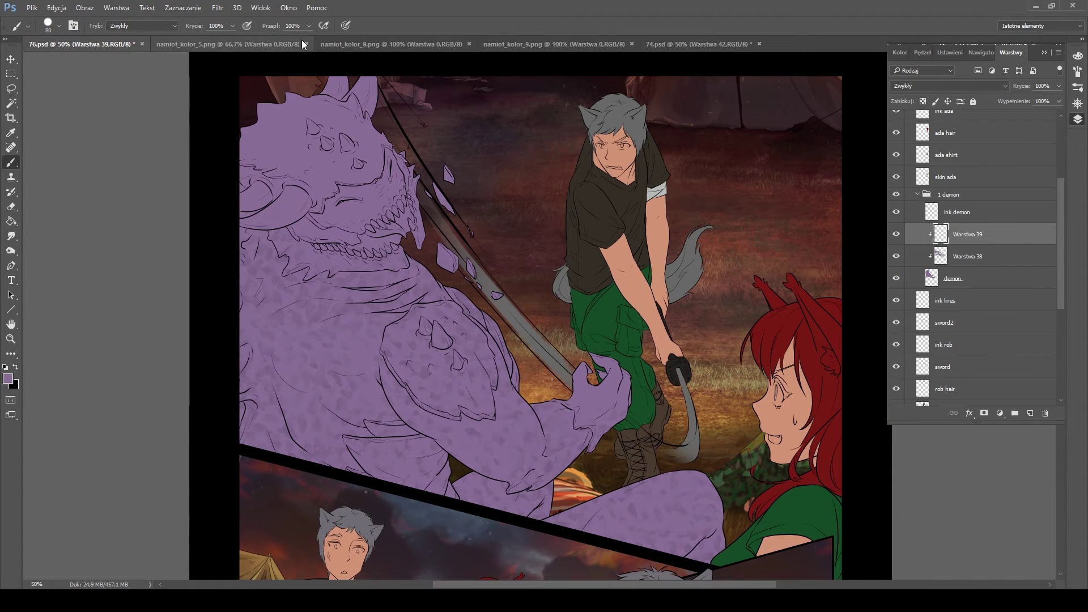
{"action": "left_click", "coordinate": [223, 44]}
{"action": "left_click", "coordinate": [207, 44]}
Block in cream areas on the demon's head, shoulder plate, waist and hand in the top panel
{"action": "key", "text": "ctrl+Tab"}
{"action": "mouse_move", "coordinate": [266, 108]}
{"action": "left_mouse_down"}
{"action": "mouse_move", "coordinate": [334, 170]}
{"action": "mouse_move", "coordinate": [317, 192]}
{"action": "left_mouse_up"}
{"action": "left_click_drag", "start_coordinate": [317, 85], "coordinate": [385, 170]}
{"action": "left_click_drag", "start_coordinate": [419, 323], "coordinate": [465, 385]}
{"action": "left_click_drag", "start_coordinate": [578, 357], "coordinate": [629, 419]}
Fill the demon's raised hand with cream up to its ink outlines and the jagged wrist edge
{"action": "key", "text": "ctrl+1"}
{"action": "left_click_drag", "start_coordinate": [550, 269], "coordinate": [546, 222]}
{"action": "mouse_move", "coordinate": [453, 323]}
{"action": "left_mouse_down"}
{"action": "mouse_move", "coordinate": [561, 357]}
{"action": "mouse_move", "coordinate": [518, 419]}
{"action": "left_mouse_up"}
{"action": "key", "text": "bracketleft"}
{"action": "key", "text": "bracketleft"}
{"action": "key", "text": "bracketleft"}
{"action": "key", "text": "bracketleft"}
{"action": "mouse_move", "coordinate": [487, 347]}
{"action": "left_mouse_down"}
{"action": "mouse_move", "coordinate": [493, 380]}
{"action": "mouse_move", "coordinate": [476, 335]}
{"action": "left_mouse_up"}
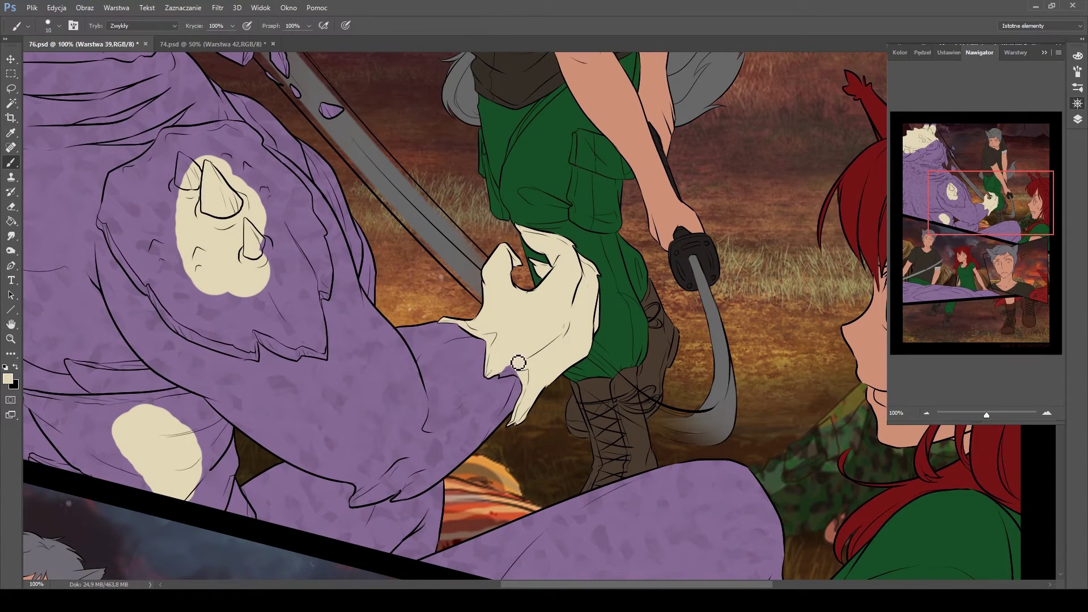
Fill the demon's spiked shoulder plate with cream up to its jagged outline
{"action": "key", "text": "bracketright"}
{"action": "key", "text": "bracketright"}
{"action": "key", "text": "bracketright"}
{"action": "scroll", "coordinate": [336, 219], "scroll_direction": "up", "scroll_amount": 3}
{"action": "scroll", "coordinate": [337, 219], "scroll_direction": "left", "scroll_amount": 5}
{"action": "mouse_move", "coordinate": [379, 227]}
{"action": "left_mouse_down"}
{"action": "mouse_move", "coordinate": [307, 286]}
{"action": "mouse_move", "coordinate": [304, 324]}
{"action": "mouse_move", "coordinate": [362, 382]}
{"action": "mouse_move", "coordinate": [377, 378]}
{"action": "mouse_move", "coordinate": [354, 259]}
{"action": "mouse_move", "coordinate": [483, 361]}
{"action": "mouse_move", "coordinate": [335, 320]}
{"action": "mouse_move", "coordinate": [384, 413]}
{"action": "mouse_move", "coordinate": [432, 427]}
{"action": "mouse_move", "coordinate": [510, 419]}
{"action": "left_mouse_up"}
{"action": "key", "text": "bracketright"}
{"action": "key", "text": "bracketleft"}
{"action": "key", "text": "bracketleft"}
{"action": "key", "text": "bracketleft"}
{"action": "key", "text": "bracketleft"}
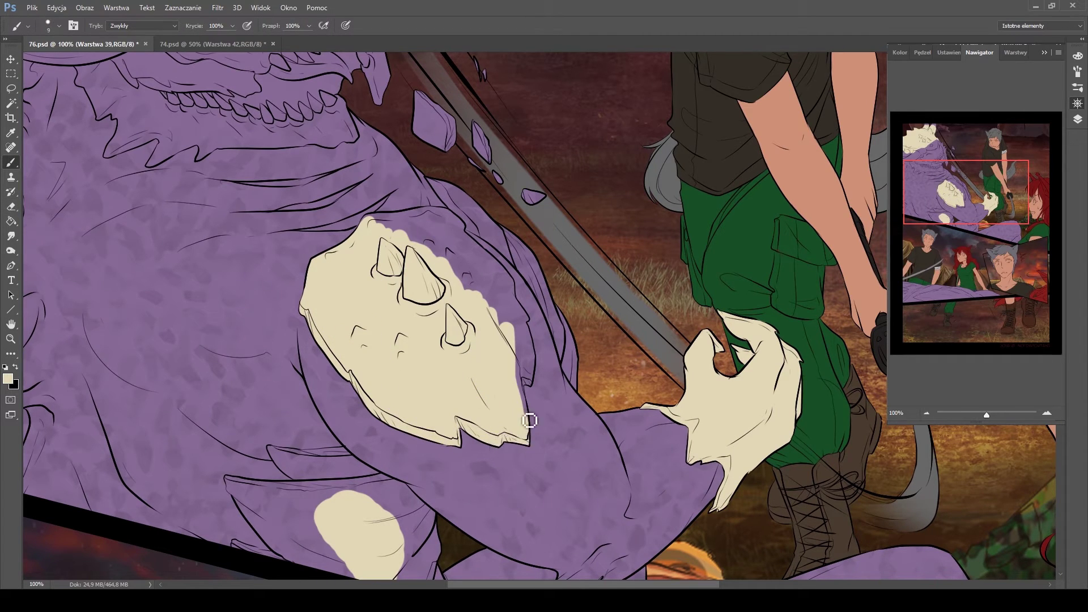
{"action": "key", "text": "bracketright"}
{"action": "key", "text": "bracketright"}
{"action": "left_click_drag", "start_coordinate": [526, 343], "coordinate": [396, 249]}
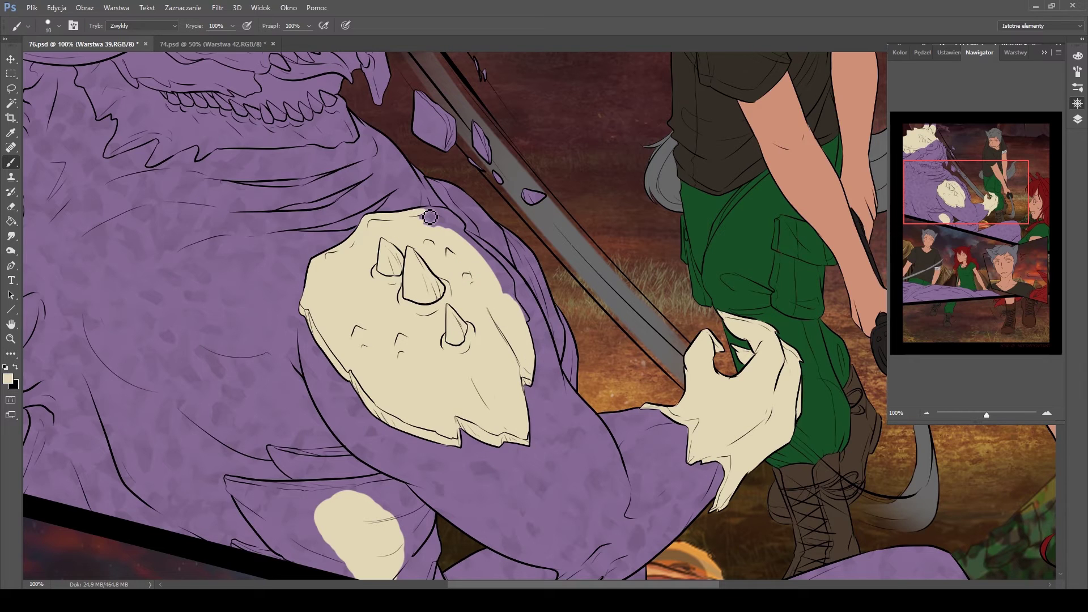
Paint the pointed plates at the demon's waist cream, following their ink outlines
{"action": "mouse_move", "coordinate": [247, 499]}
{"action": "left_mouse_down"}
{"action": "mouse_move", "coordinate": [239, 548]}
{"action": "mouse_move", "coordinate": [270, 561]}
{"action": "mouse_move", "coordinate": [237, 486]}
{"action": "mouse_move", "coordinate": [322, 486]}
{"action": "left_mouse_up"}
{"action": "key", "text": "bracketright"}
{"action": "left_click_drag", "start_coordinate": [271, 448], "coordinate": [340, 482]}
{"action": "mouse_move", "coordinate": [336, 520]}
{"action": "left_mouse_down"}
{"action": "mouse_move", "coordinate": [271, 384]}
{"action": "mouse_move", "coordinate": [331, 357]}
{"action": "mouse_move", "coordinate": [379, 466]}
{"action": "left_mouse_up"}
Extend the cream on the demon's head down to the jagged brow line and clean up its edge
{"action": "key", "text": "bracketright"}
{"action": "key", "text": "bracketright"}
{"action": "key", "text": "bracketright"}
{"action": "left_click_drag", "start_coordinate": [170, 142], "coordinate": [413, 510]}
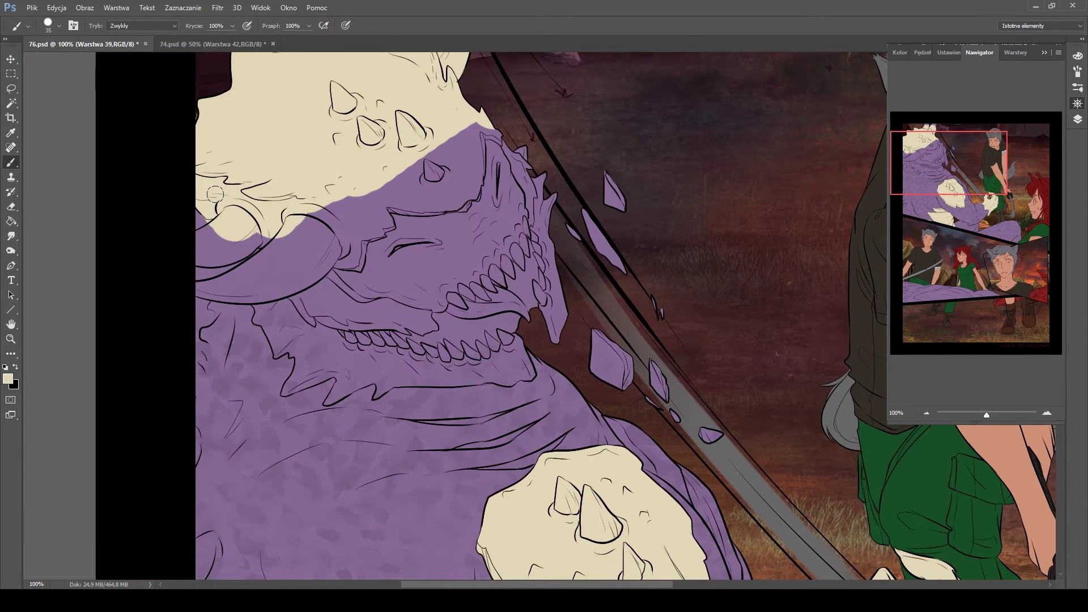
{"action": "mouse_move", "coordinate": [215, 230]}
{"action": "left_mouse_down"}
{"action": "mouse_move", "coordinate": [271, 237]}
{"action": "mouse_move", "coordinate": [499, 135]}
{"action": "mouse_move", "coordinate": [479, 150]}
{"action": "left_mouse_up"}
{"action": "key", "text": "bracketleft"}
{"action": "key", "text": "bracketleft"}
{"action": "key", "text": "bracketleft"}
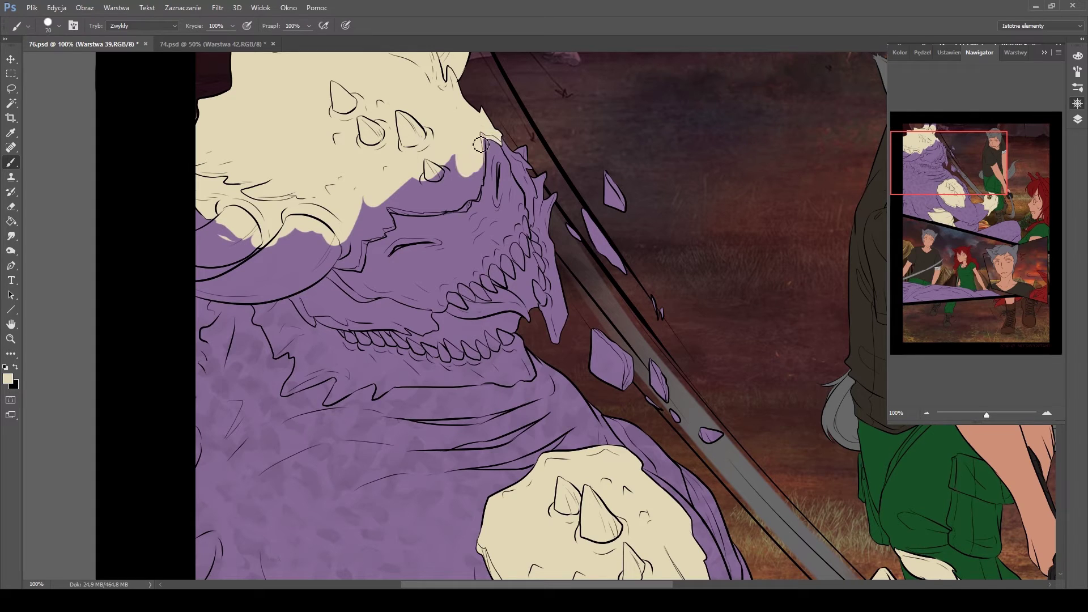
{"action": "mouse_move", "coordinate": [480, 202]}
{"action": "left_mouse_down"}
{"action": "mouse_move", "coordinate": [408, 196]}
{"action": "mouse_move", "coordinate": [473, 207]}
{"action": "left_mouse_up"}
{"action": "key", "text": "e"}
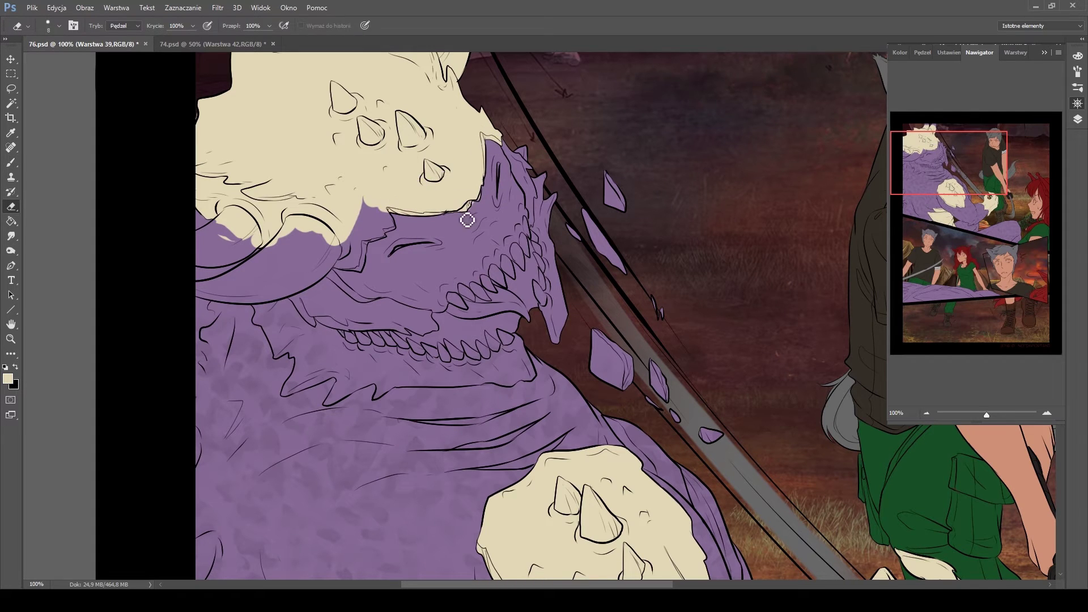
{"action": "key", "text": "b"}
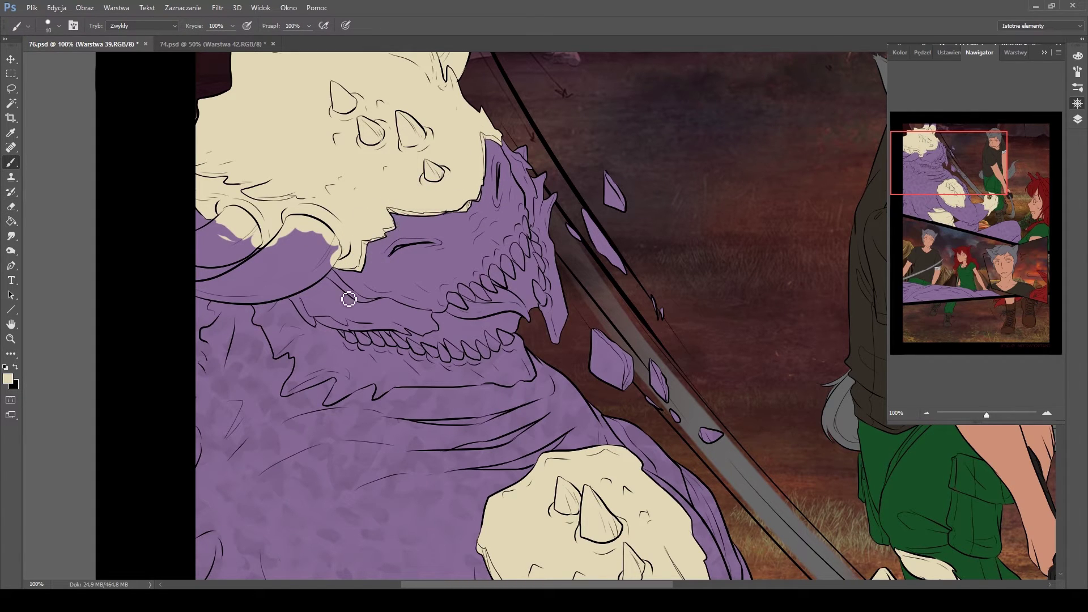
Paint the flying shards beside the sword and the plate behind the demon's shoulder cream
{"action": "left_click_drag", "start_coordinate": [609, 181], "coordinate": [617, 207]}
{"action": "mouse_move", "coordinate": [598, 345]}
{"action": "left_mouse_down"}
{"action": "mouse_move", "coordinate": [660, 391]}
{"action": "mouse_move", "coordinate": [397, 188]}
{"action": "left_mouse_up"}
{"action": "key", "text": "bracketright"}
{"action": "mouse_move", "coordinate": [362, 226]}
{"action": "left_mouse_down"}
{"action": "mouse_move", "coordinate": [453, 305]}
{"action": "mouse_move", "coordinate": [490, 394]}
{"action": "left_mouse_up"}
{"action": "scroll", "coordinate": [490, 394], "scroll_direction": "down", "scroll_amount": 5}
{"action": "scroll", "coordinate": [490, 393], "scroll_direction": "up", "scroll_amount": 6}
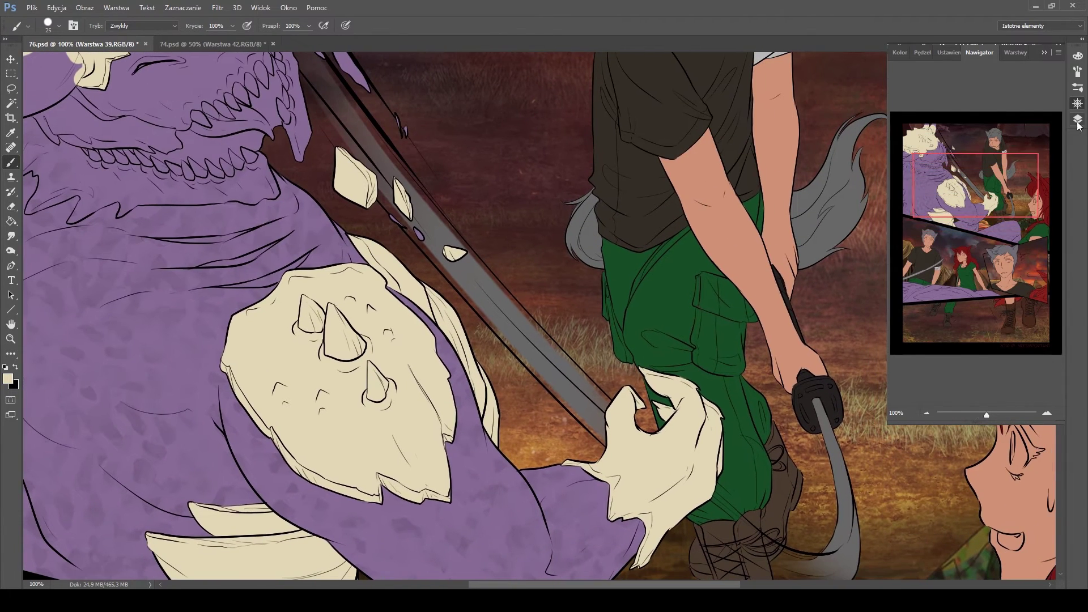
Erase the plate behind the demon's shoulder from the "demon" colour layer and the "ink demon" line layer
{"action": "key", "text": "e"}
{"action": "left_click", "coordinate": [365, 252], "text": "ctrl"}
{"action": "key", "text": "F7"}
{"action": "key", "text": "bracketright"}
{"action": "key", "text": "bracketright"}
{"action": "mouse_move", "coordinate": [430, 310]}
{"action": "left_mouse_down"}
{"action": "mouse_move", "coordinate": [408, 291]}
{"action": "mouse_move", "coordinate": [465, 340]}
{"action": "mouse_move", "coordinate": [479, 367]}
{"action": "left_mouse_up"}
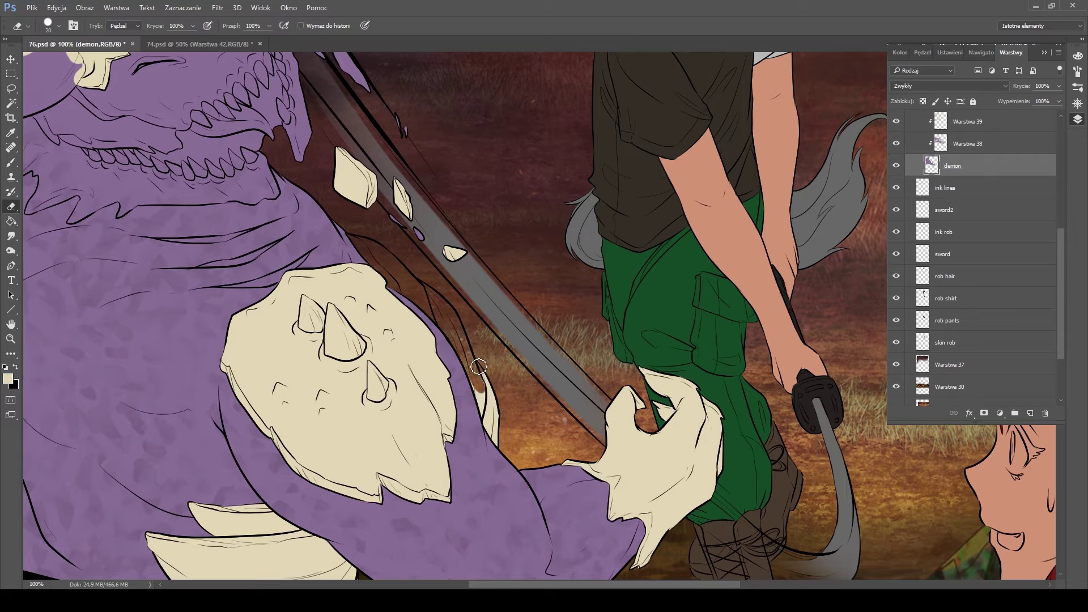
{"action": "left_click", "coordinate": [353, 245], "text": "ctrl"}
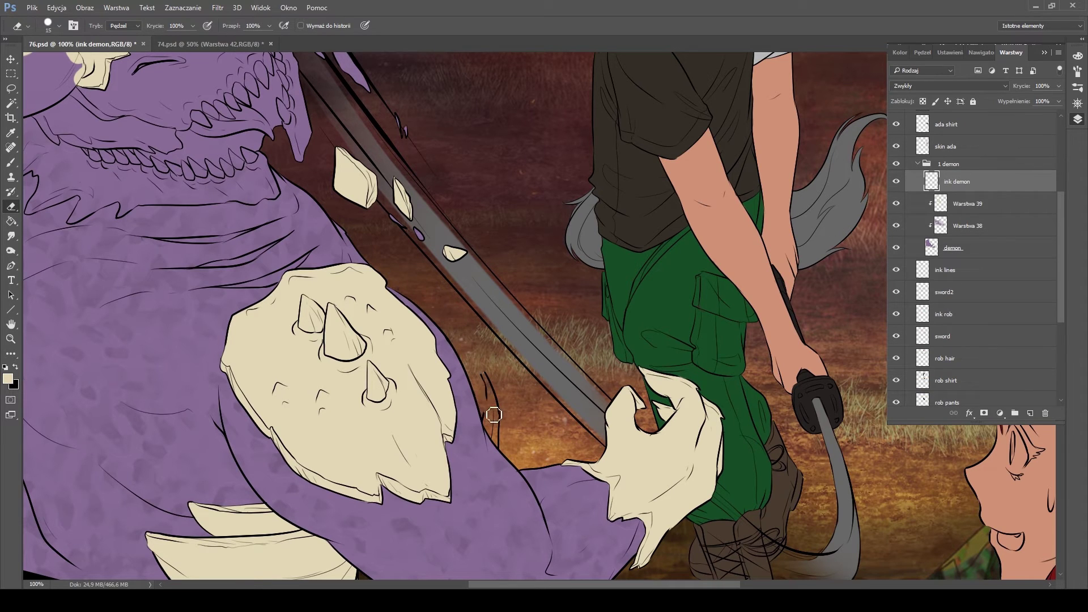
Paint cream stripes between the demon's neck folds on Warstwa 39 and trim their edges
{"action": "scroll", "coordinate": [505, 446], "scroll_direction": "left", "scroll_amount": 3}
{"action": "left_click", "coordinate": [967, 203]}
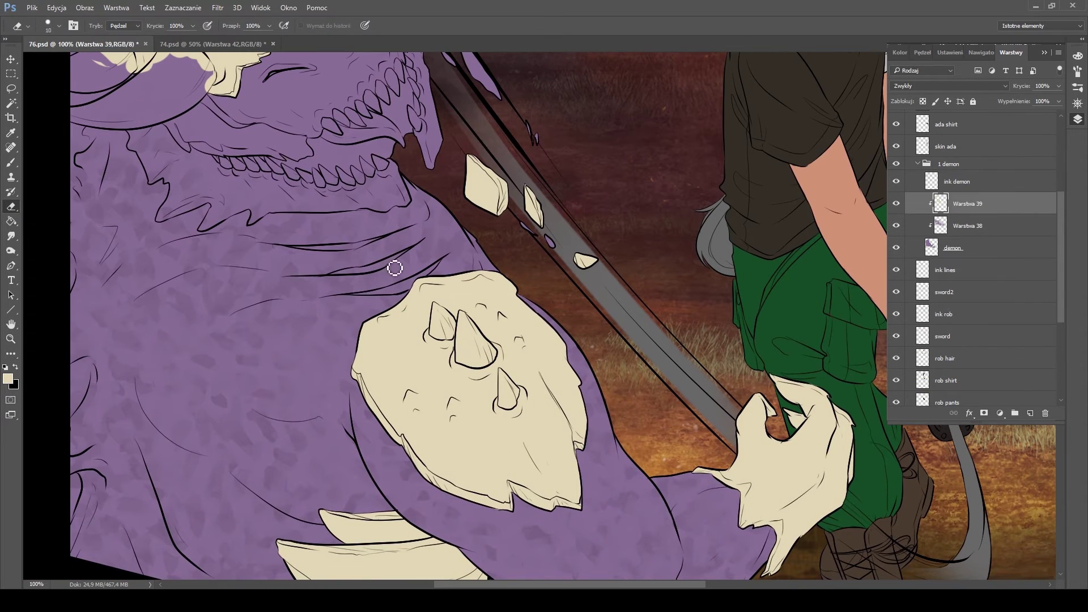
{"action": "key", "text": "b"}
{"action": "key", "text": "e"}
{"action": "mouse_move", "coordinate": [340, 273]}
{"action": "left_mouse_down"}
{"action": "mouse_move", "coordinate": [416, 260]}
{"action": "mouse_move", "coordinate": [412, 418]}
{"action": "left_mouse_up"}
{"action": "key", "text": "b"}
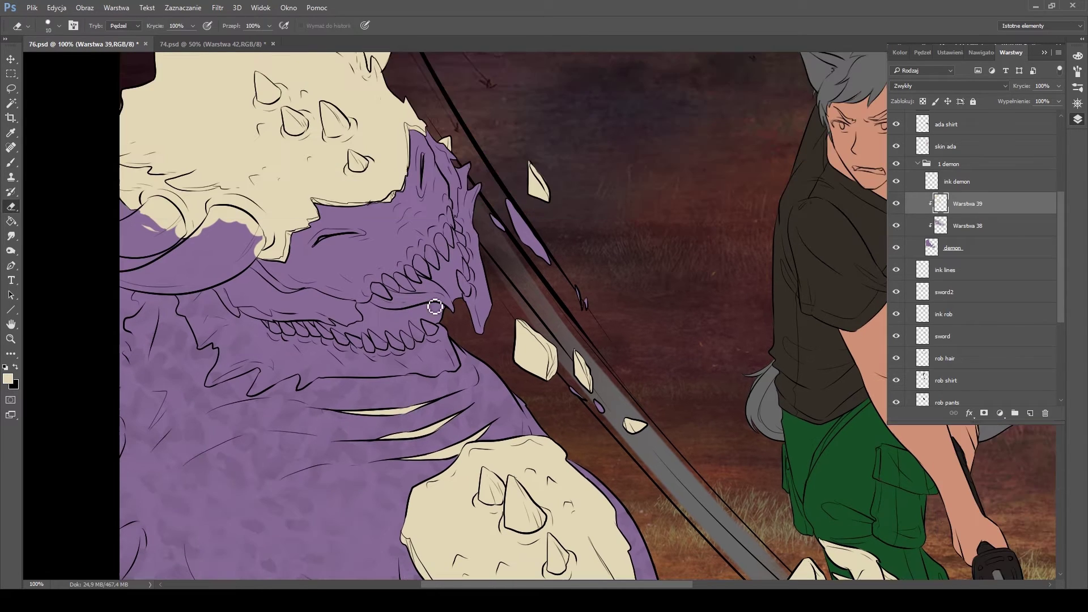
Paint the spikes at the demon's snout and the jagged collar below its jaw cream
{"action": "key", "text": "bracketright"}
{"action": "key", "text": "bracketright"}
{"action": "key", "text": "bracketright"}
{"action": "key", "text": "bracketright"}
{"action": "left_click_drag", "start_coordinate": [463, 227], "coordinate": [474, 282]}
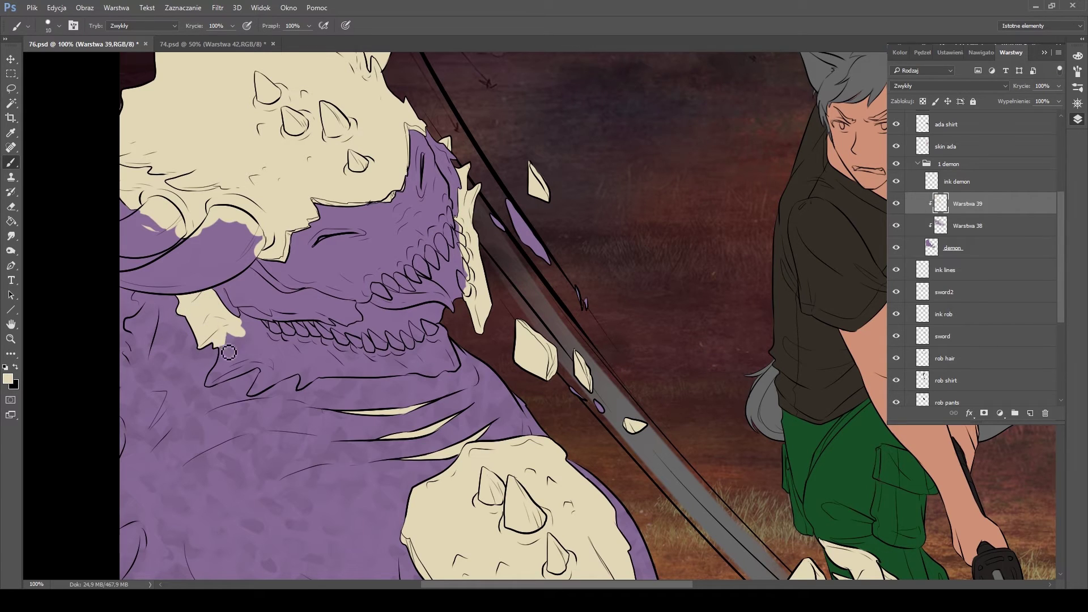
{"action": "key", "text": "bracketleft"}
{"action": "mouse_move", "coordinate": [227, 375]}
{"action": "left_mouse_down"}
{"action": "mouse_move", "coordinate": [255, 320]}
{"action": "mouse_move", "coordinate": [298, 349]}
{"action": "mouse_move", "coordinate": [266, 370]}
{"action": "mouse_move", "coordinate": [440, 334]}
{"action": "mouse_move", "coordinate": [392, 367]}
{"action": "left_mouse_up"}
Paint the demon's face dusty red on a clipped layer beneath the cream plates, and its mouth dark crimson
{"action": "key", "text": "bracketright"}
{"action": "key", "text": "bracketright"}
{"action": "key", "text": "bracketright"}
{"action": "key", "text": "bracketright"}
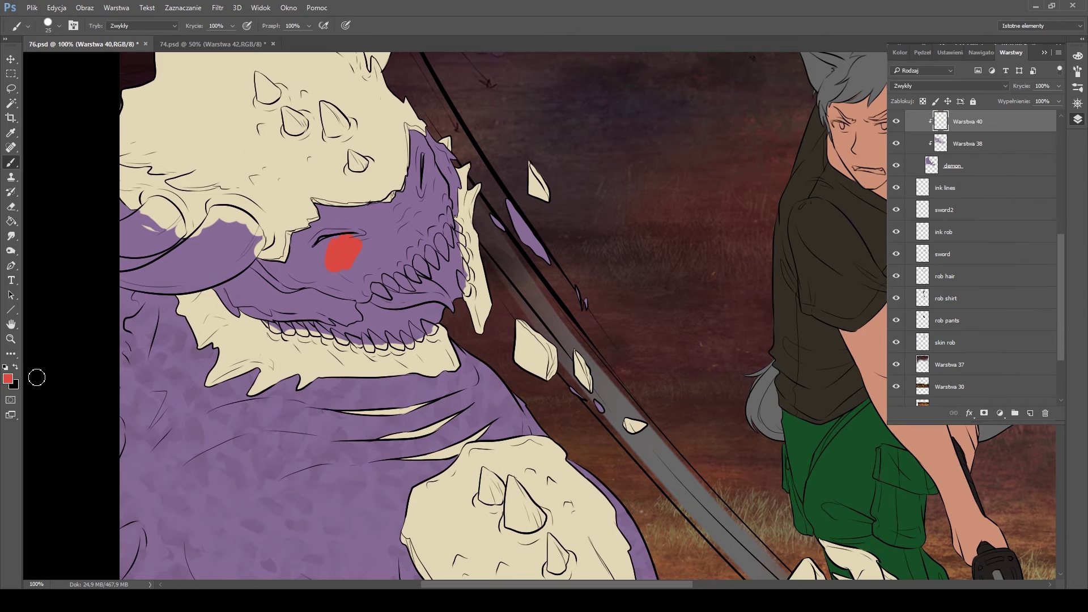
{"action": "left_click_drag", "start_coordinate": [340, 243], "coordinate": [379, 247]}
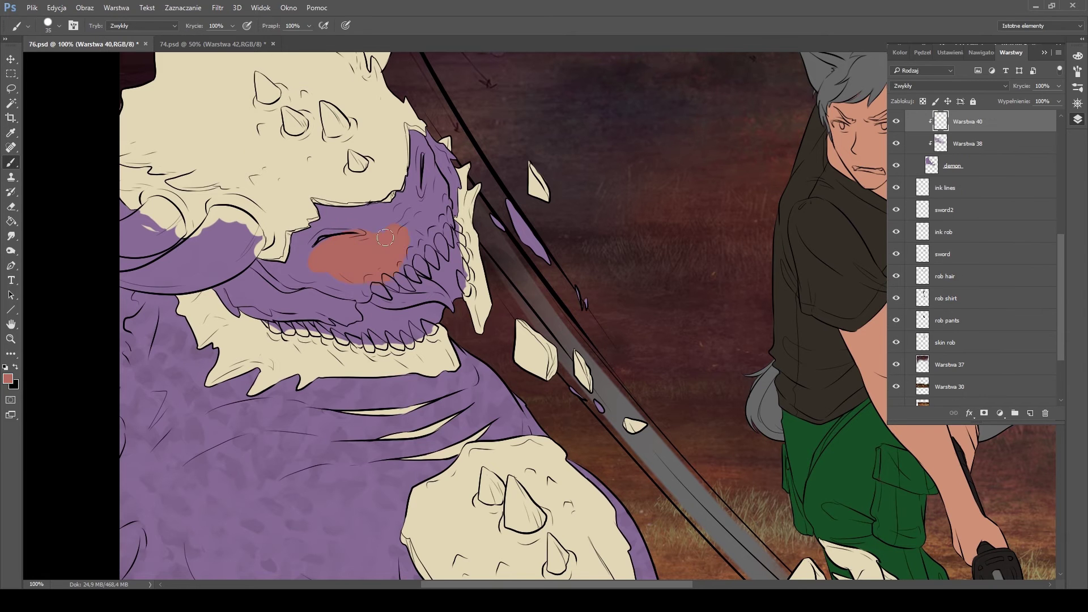
{"action": "left_click", "coordinate": [406, 264], "text": "alt"}
{"action": "left_click_drag", "start_coordinate": [354, 314], "coordinate": [450, 248]}
{"action": "mouse_move", "coordinate": [464, 294]}
{"action": "left_mouse_down"}
{"action": "mouse_move", "coordinate": [266, 324]}
{"action": "mouse_move", "coordinate": [430, 331]}
{"action": "left_mouse_up"}
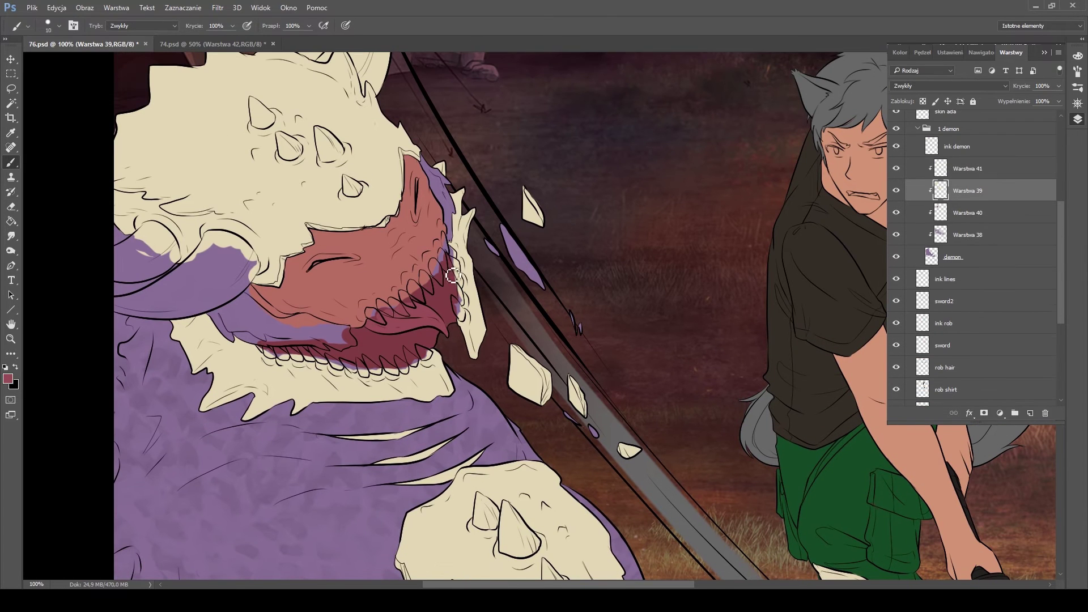
Paint the demon's upper and lower teeth yellow-orange on the clipped layer Warstwa 41
{"action": "left_click", "coordinate": [456, 277], "text": "alt"}
{"action": "key", "text": "b"}
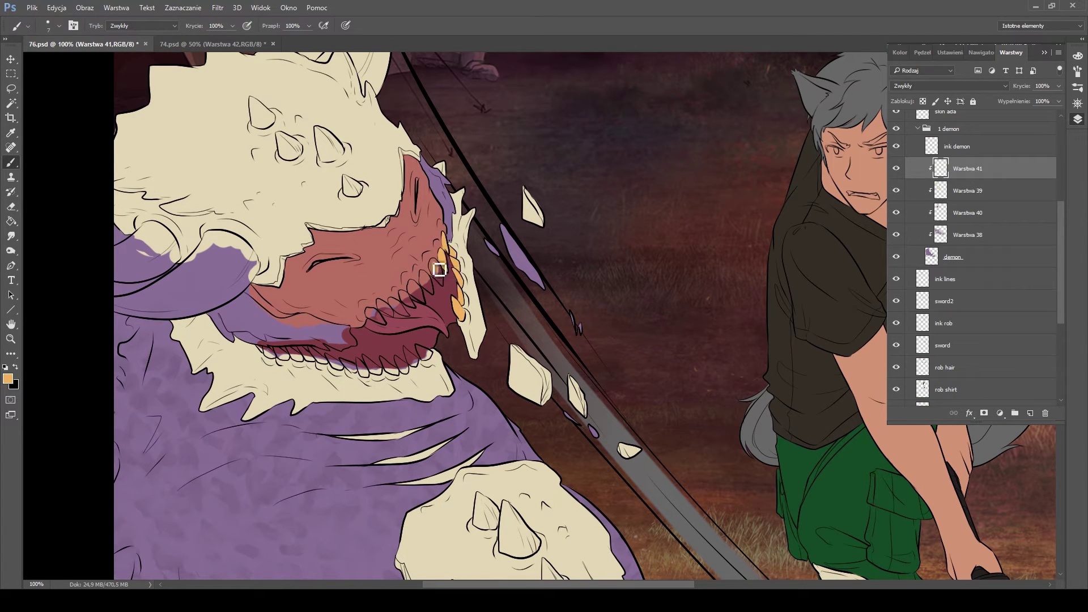
{"action": "left_click_drag", "start_coordinate": [420, 297], "coordinate": [411, 307]}
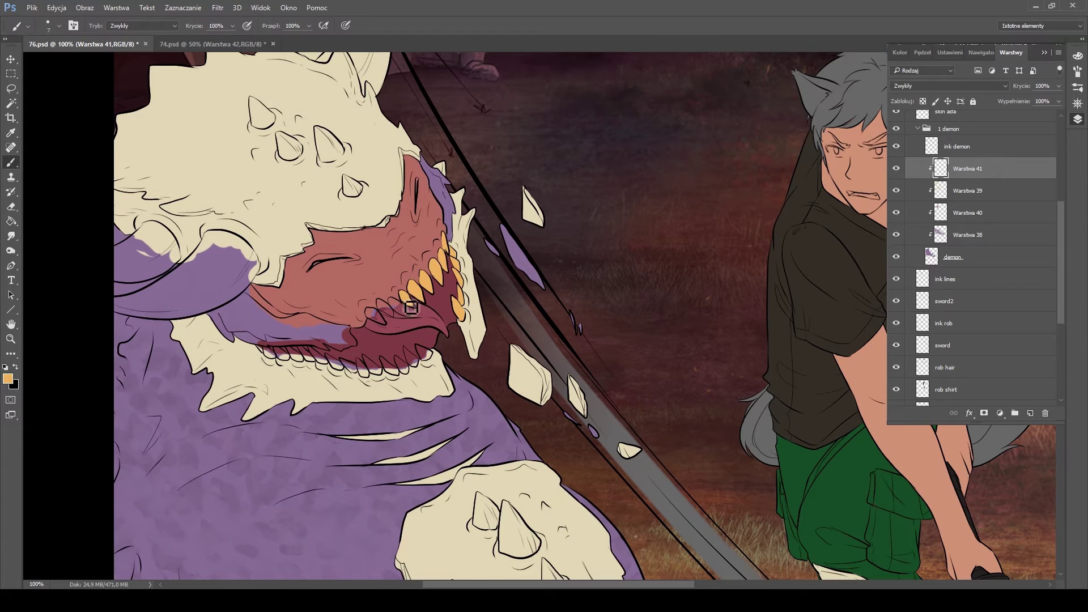
{"action": "left_click_drag", "start_coordinate": [266, 351], "coordinate": [273, 360]}
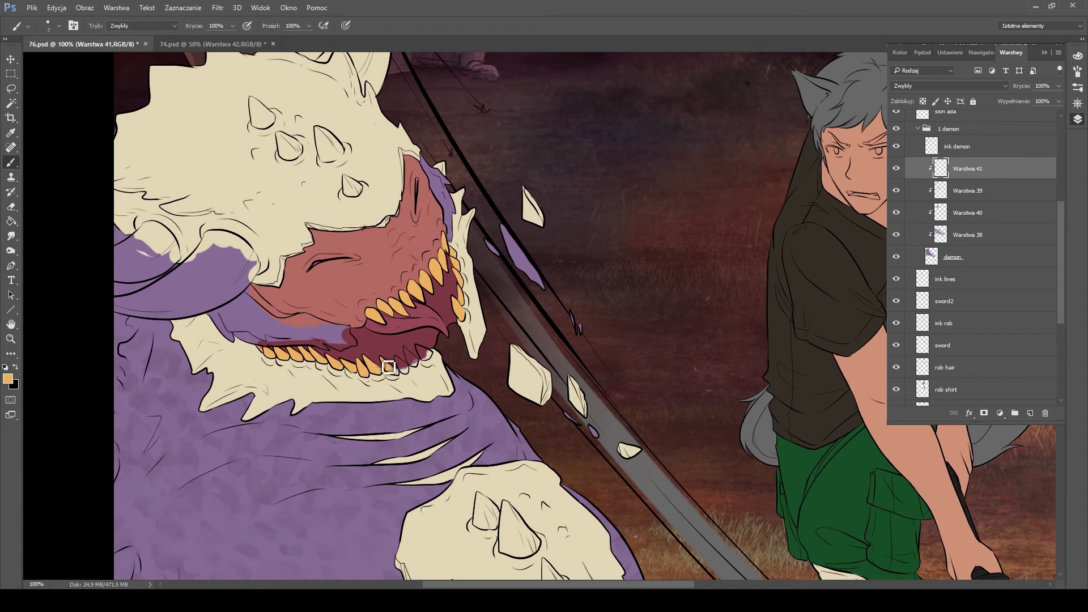
Paint the demon's curved side horns, upper horns and first small head spike yellow-orange
{"action": "scroll", "coordinate": [408, 348], "scroll_direction": "left", "scroll_amount": 5}
{"action": "key", "text": "b"}
{"action": "mouse_move", "coordinate": [391, 267]}
{"action": "left_mouse_down"}
{"action": "mouse_move", "coordinate": [377, 287]}
{"action": "mouse_move", "coordinate": [422, 261]}
{"action": "mouse_move", "coordinate": [433, 274]}
{"action": "mouse_move", "coordinate": [402, 302]}
{"action": "mouse_move", "coordinate": [420, 297]}
{"action": "mouse_move", "coordinate": [387, 304]}
{"action": "mouse_move", "coordinate": [440, 315]}
{"action": "mouse_move", "coordinate": [376, 317]}
{"action": "mouse_move", "coordinate": [456, 351]}
{"action": "mouse_move", "coordinate": [398, 345]}
{"action": "mouse_move", "coordinate": [425, 339]}
{"action": "mouse_move", "coordinate": [494, 272]}
{"action": "mouse_move", "coordinate": [475, 282]}
{"action": "mouse_move", "coordinate": [520, 289]}
{"action": "mouse_move", "coordinate": [495, 316]}
{"action": "mouse_move", "coordinate": [521, 323]}
{"action": "left_mouse_up"}
{"action": "key", "text": "bracketleft"}
{"action": "key", "text": "bracketright"}
{"action": "mouse_move", "coordinate": [539, 69]}
{"action": "left_mouse_down"}
{"action": "mouse_move", "coordinate": [432, 293]}
{"action": "mouse_move", "coordinate": [488, 301]}
{"action": "mouse_move", "coordinate": [537, 344]}
{"action": "left_mouse_up"}
{"action": "key", "text": "bracketleft"}
{"action": "left_click_drag", "start_coordinate": [408, 380], "coordinate": [414, 361]}
{"action": "key", "text": "bracketleft"}
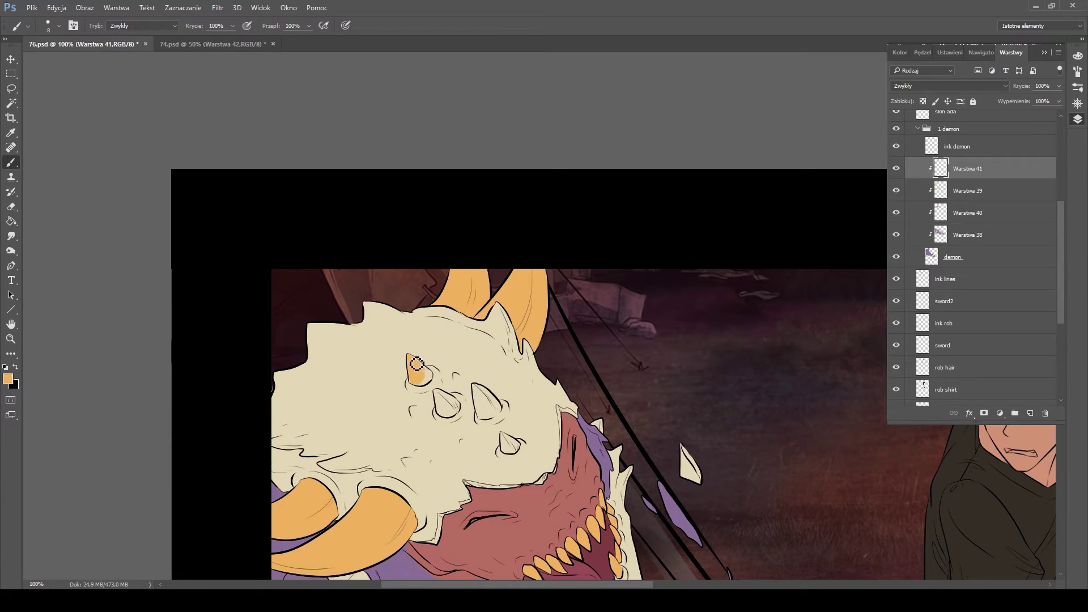
Paint the small spikes on the demon's head and shoulder plate orange on the layer Warstwa 41
{"action": "left_click_drag", "start_coordinate": [445, 411], "coordinate": [446, 409]}
{"action": "key", "text": "bracketright"}
{"action": "left_click_drag", "start_coordinate": [479, 391], "coordinate": [512, 448]}
{"action": "left_click_drag", "start_coordinate": [646, 572], "coordinate": [521, 142]}
{"action": "mouse_move", "coordinate": [506, 335]}
{"action": "left_mouse_down"}
{"action": "mouse_move", "coordinate": [538, 383]}
{"action": "mouse_move", "coordinate": [540, 344]}
{"action": "mouse_move", "coordinate": [544, 385]}
{"action": "mouse_move", "coordinate": [557, 363]}
{"action": "left_mouse_up"}
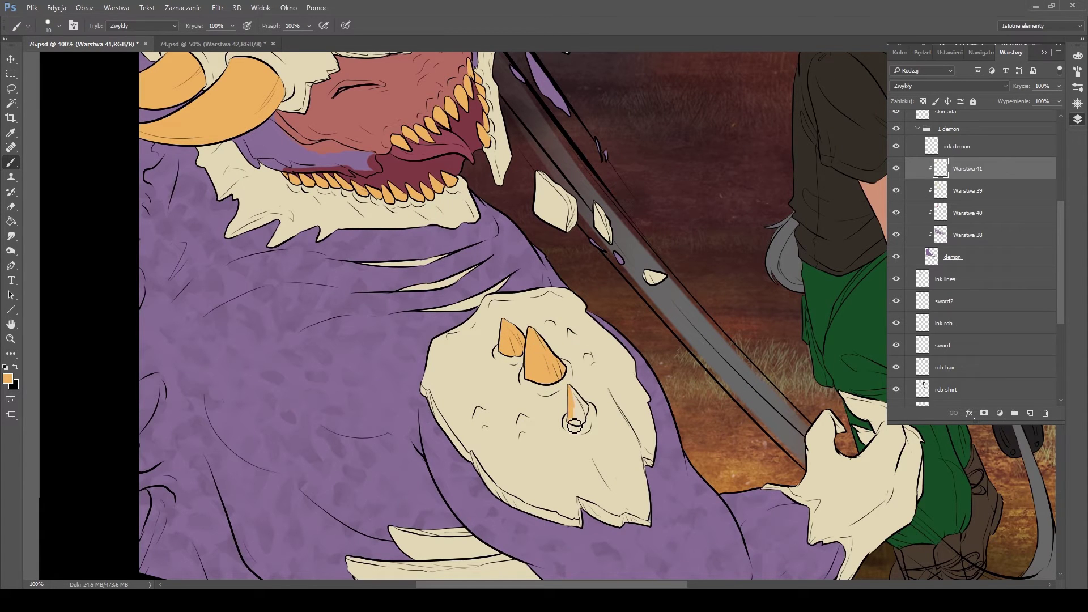
{"action": "left_click_drag", "start_coordinate": [807, 444], "coordinate": [705, 435]}
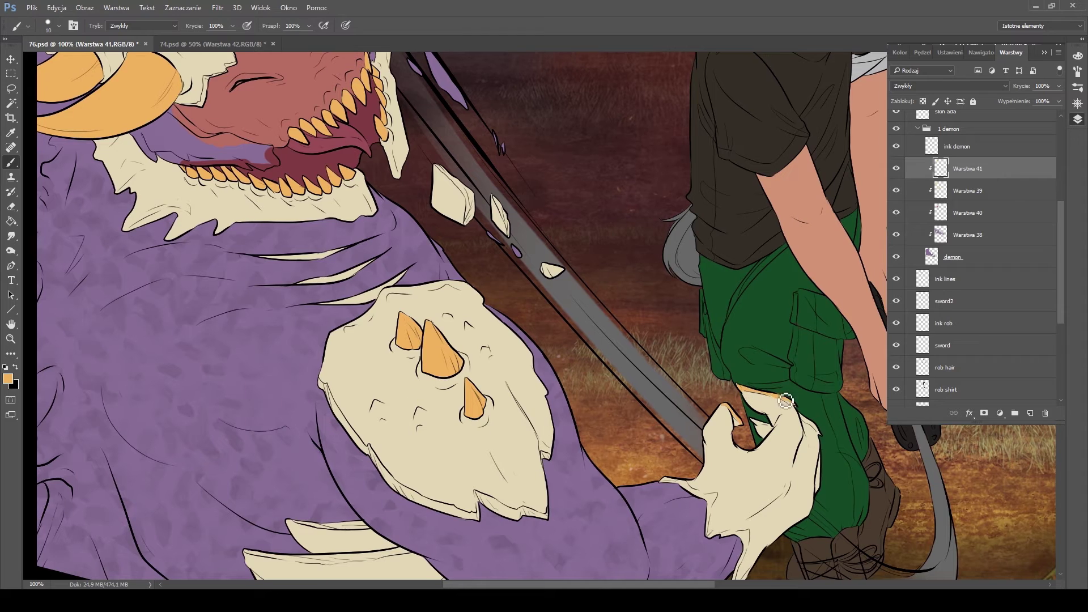
{"action": "left_click_drag", "start_coordinate": [810, 424], "coordinate": [231, 332]}
Erase the excess colour along the demon's lower jaw on the clipped colour layers below Warstwa 41
{"action": "key", "text": "alt+bracketleft"}
{"action": "key", "text": "e"}
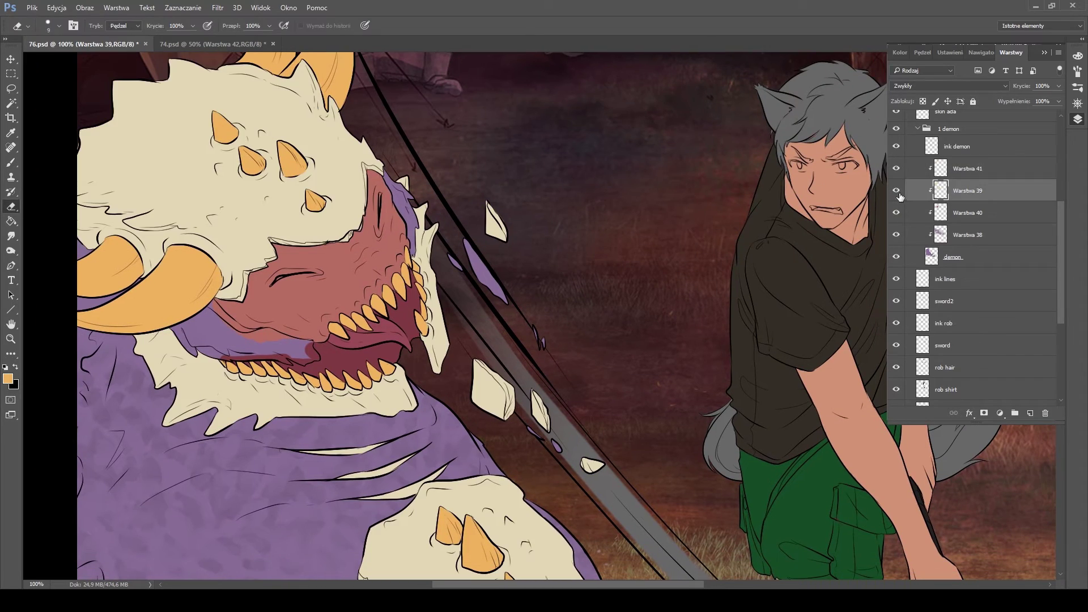
{"action": "key", "text": "alt+bracketleft"}
{"action": "key", "text": "bracketright"}
{"action": "key", "text": "bracketright"}
{"action": "mouse_move", "coordinate": [305, 366]}
{"action": "left_mouse_down"}
{"action": "mouse_move", "coordinate": [304, 113]}
{"action": "mouse_move", "coordinate": [277, 378]}
{"action": "left_mouse_up"}
Add a clipped Soft Light layer above the demon's colours and brush large, soft dark brown shading over the body
{"action": "key", "text": "ctrl+alt+shift+n"}
{"action": "key", "text": "shift+alt+f"}
{"action": "left_click", "coordinate": [981, 53]}
{"action": "key", "text": "ctrl+minus"}
{"action": "key", "text": "ctrl+minus"}
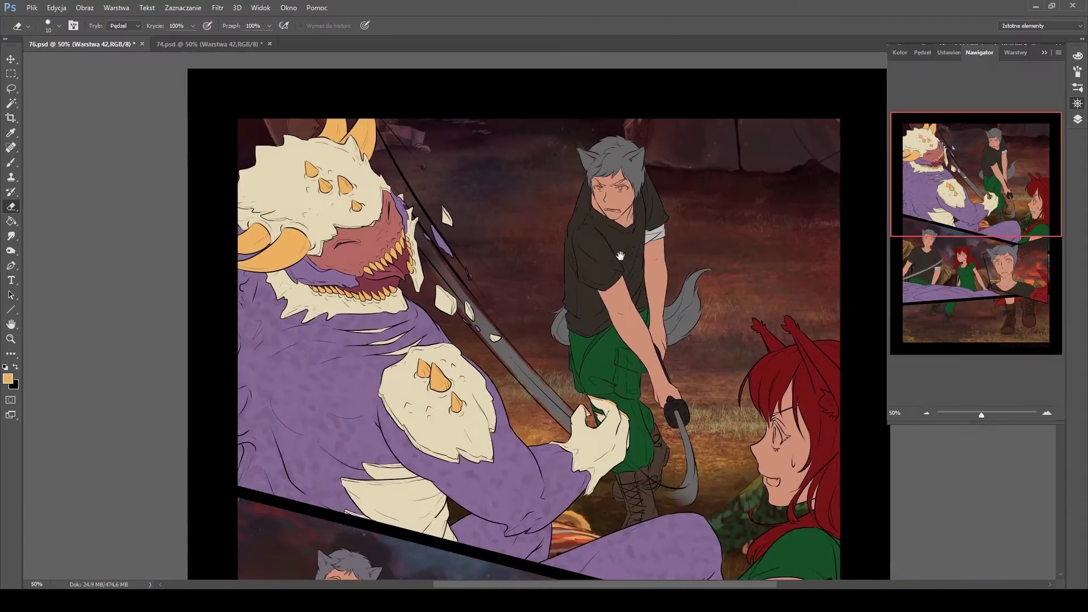
{"action": "key", "text": "b"}
{"action": "left_click_drag", "start_coordinate": [523, 427], "coordinate": [661, 541]}
{"action": "scroll", "coordinate": [452, 135], "scroll_direction": "down", "scroll_amount": 5}
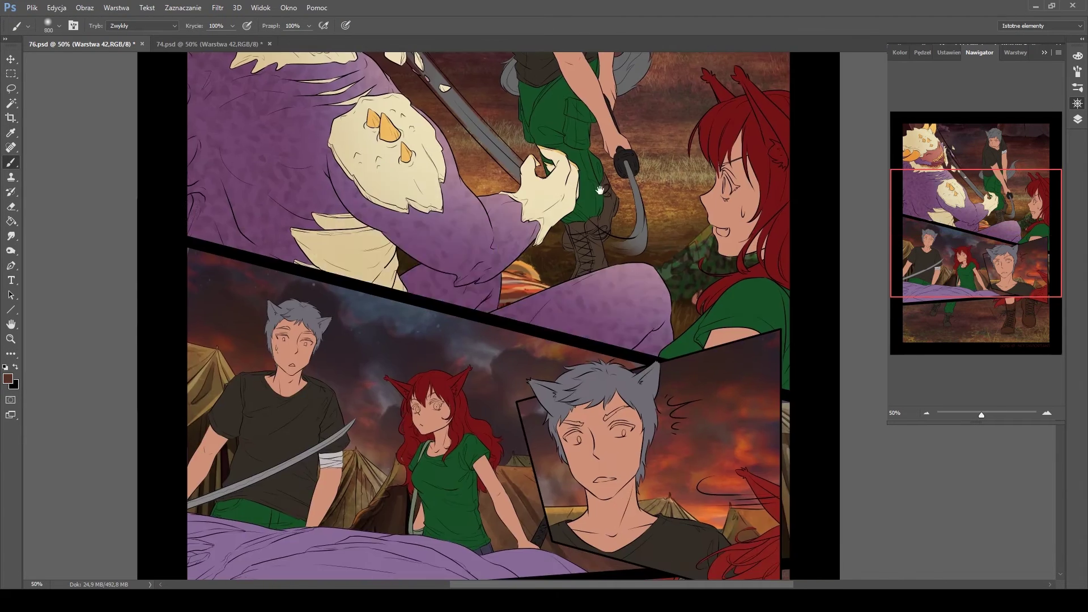
Sample the cream of the demon's head plate and brush soft light over the head and shoulder
{"action": "scroll", "coordinate": [452, 135], "scroll_direction": "up", "scroll_amount": 6}
{"action": "key", "text": "bracketleft"}
{"action": "left_click", "coordinate": [302, 211], "text": "alt"}
{"action": "mouse_move", "coordinate": [384, 166]}
{"action": "left_mouse_down"}
{"action": "mouse_move", "coordinate": [368, 69]}
{"action": "mouse_move", "coordinate": [368, 130]}
{"action": "left_mouse_up"}
Add a clipped Overlay layer at 48% opacity and paint orange rim light along the demon's shoulder and upper arm
{"action": "left_click", "coordinate": [1015, 52]}
{"action": "key", "text": "shift+alt+o"}
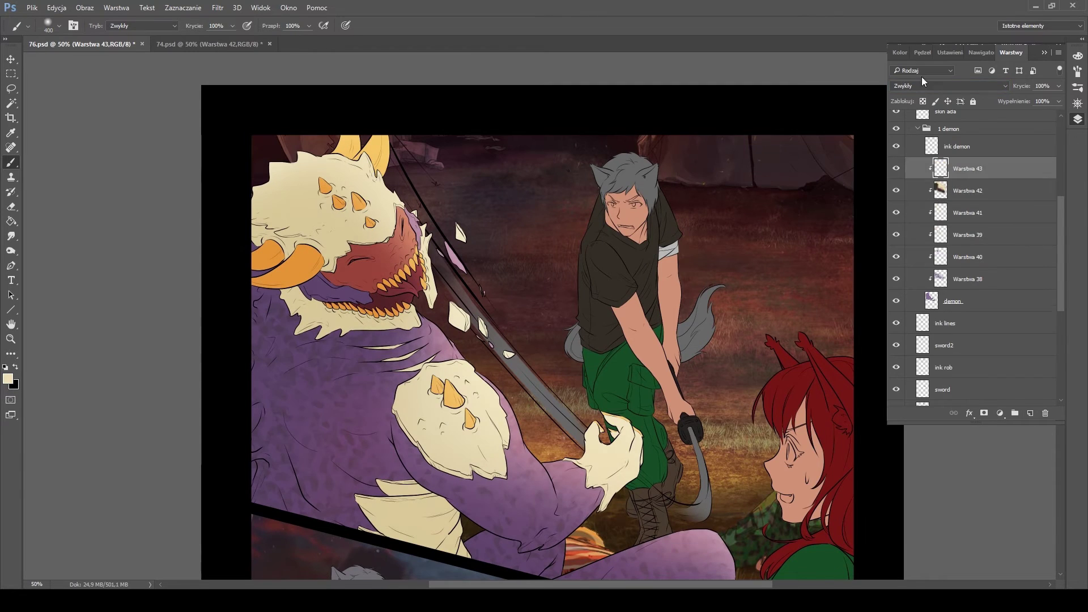
{"action": "key", "text": "ctrl+shift+alt+n"}
{"action": "key", "text": "ctrl+plus"}
{"action": "mouse_move", "coordinate": [437, 371]}
{"action": "left_mouse_down"}
{"action": "mouse_move", "coordinate": [384, 246]}
{"action": "mouse_move", "coordinate": [460, 374]}
{"action": "mouse_move", "coordinate": [493, 403]}
{"action": "left_mouse_up"}
{"action": "key", "text": "F7"}
{"action": "key", "text": "bracketright"}
Paint orange rim light along the demon's raised leg, forearm and hand with a smaller brush
{"action": "scroll", "coordinate": [627, 363], "scroll_direction": "down", "scroll_amount": 3}
{"action": "scroll", "coordinate": [627, 363], "scroll_direction": "left", "scroll_amount": 1}
{"action": "left_click_drag", "start_coordinate": [539, 456], "coordinate": [766, 400]}
{"action": "left_click_drag", "start_coordinate": [637, 419], "coordinate": [550, 454]}
{"action": "key", "text": "bracketleft"}
{"action": "key", "text": "bracketleft"}
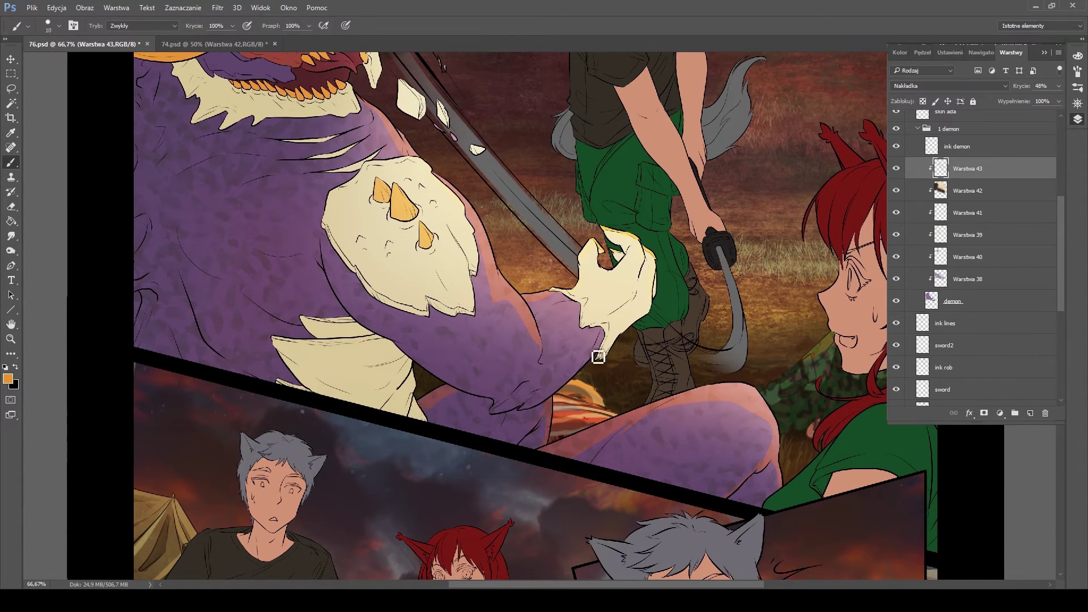
Hide the layer Warstwa 42 and set the opacity of the Overlay rim light layer to 98%
{"action": "left_click", "coordinate": [895, 190]}
{"action": "key", "text": "bracketright"}
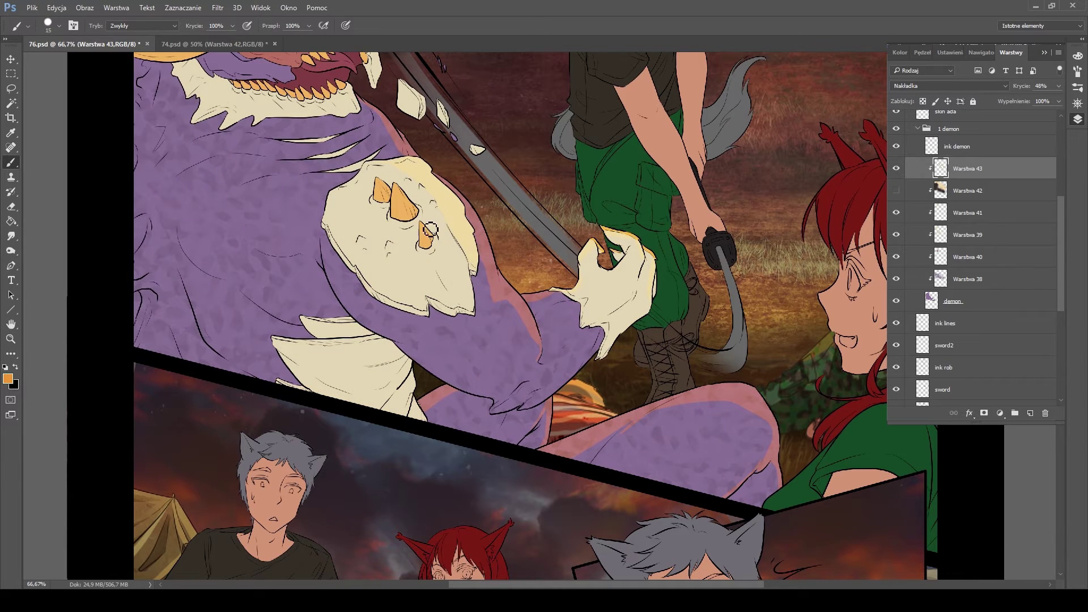
{"action": "key", "text": "9"}
{"action": "key", "text": "8"}
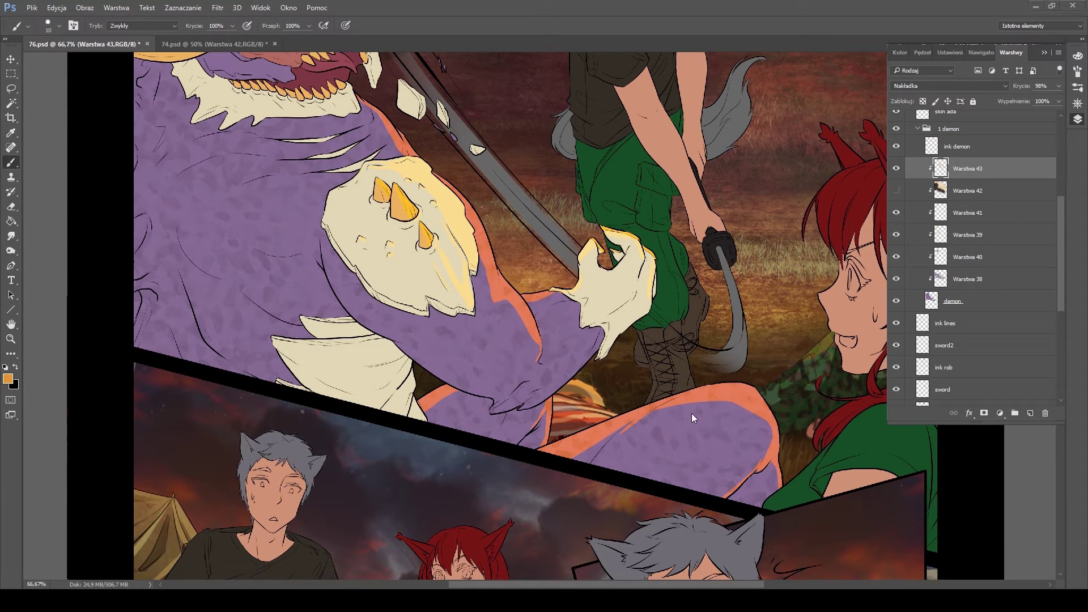
Paint orange rim light over the folds of the demon's neck and the top of the shoulder
{"action": "left_click_drag", "start_coordinate": [649, 264], "coordinate": [694, 422]}
{"action": "key", "text": "bracketright"}
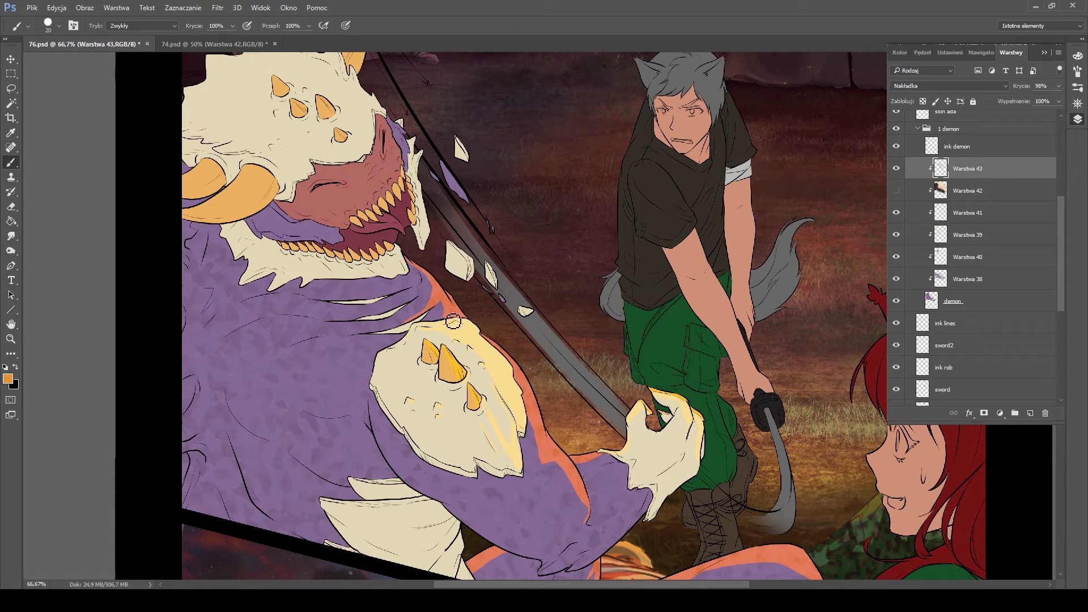
{"action": "left_click_drag", "start_coordinate": [448, 289], "coordinate": [439, 350]}
Paint orange highlights on the demon's jaw spikes, snout and tongue
{"action": "key", "text": "bracketleft"}
{"action": "key", "text": "bracketleft"}
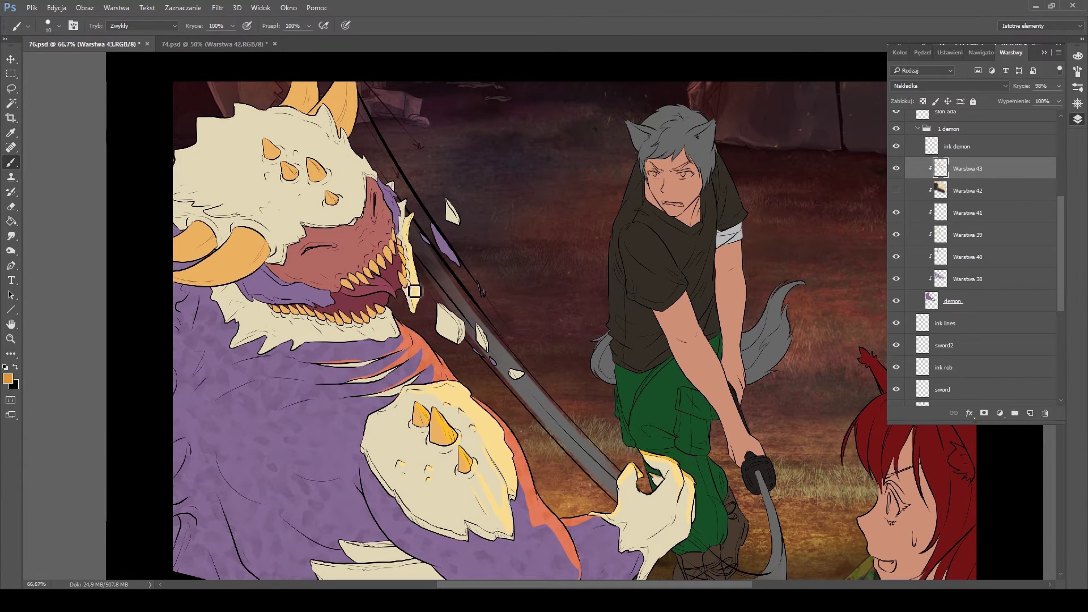
{"action": "mouse_move", "coordinate": [400, 192]}
{"action": "left_mouse_down"}
{"action": "mouse_move", "coordinate": [404, 231]}
{"action": "mouse_move", "coordinate": [381, 291]}
{"action": "left_mouse_up"}
{"action": "key", "text": "bracketright"}
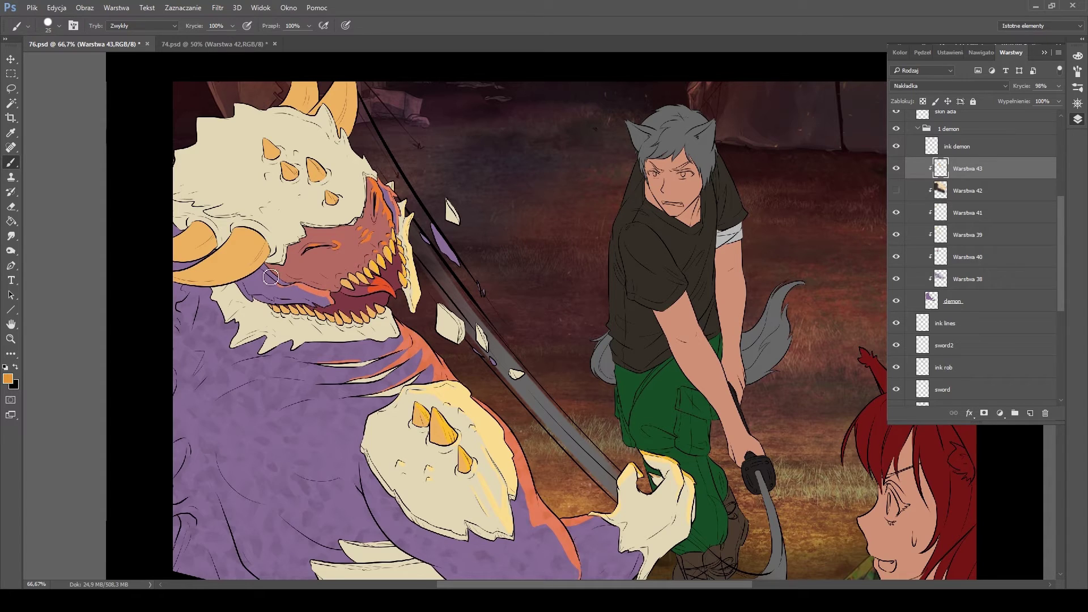
Paint warm highlights on the demon's head plate, horns and belly plates and tidy them with the eraser
{"action": "key", "text": "bracketleft"}
{"action": "key", "text": "bracketleft"}
{"action": "left_click_drag", "start_coordinate": [347, 135], "coordinate": [360, 197]}
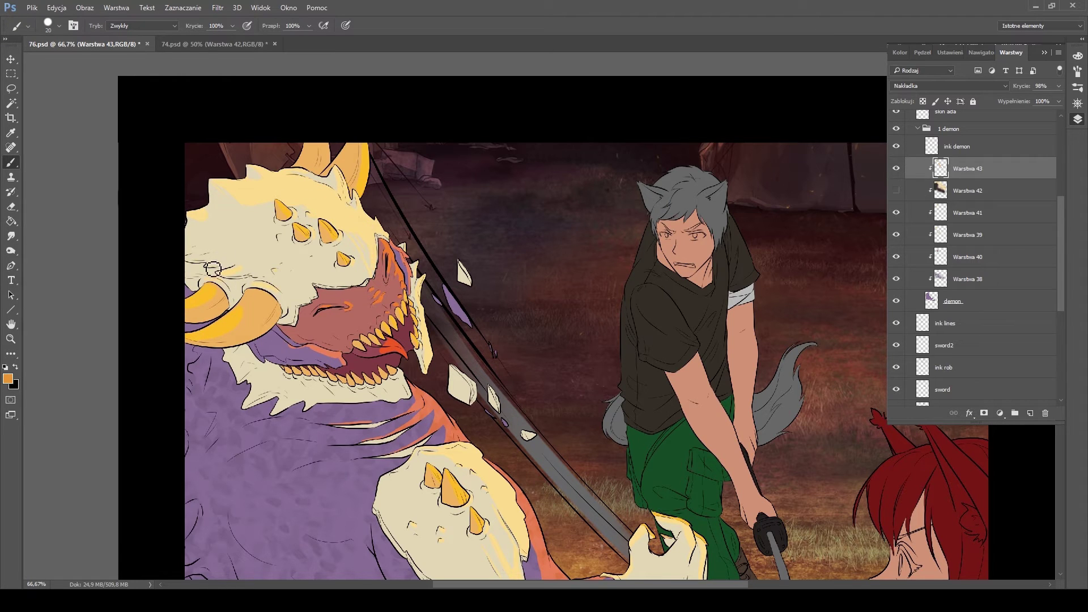
{"action": "scroll", "coordinate": [224, 260], "scroll_direction": "down", "scroll_amount": 5}
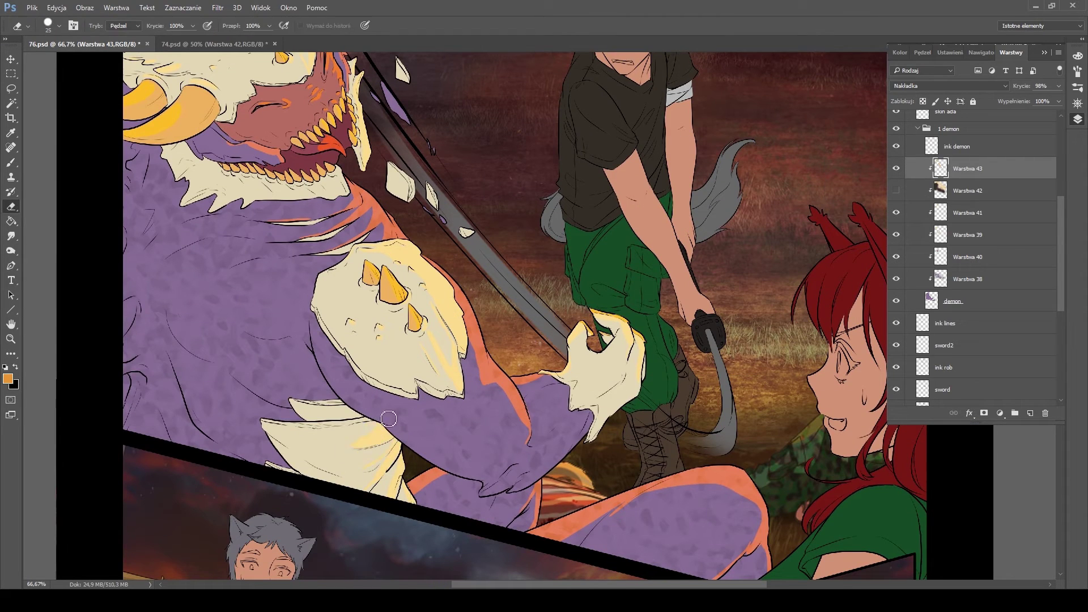
{"action": "scroll", "coordinate": [330, 311], "scroll_direction": "up", "scroll_amount": 4}
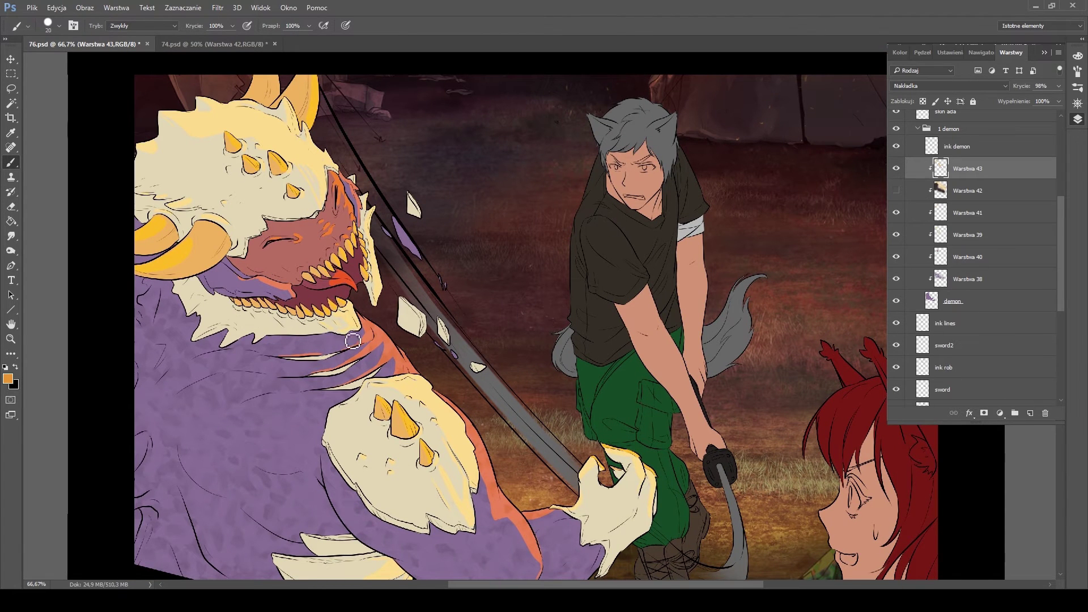
Add a clipped Multiply layer below the rim light, sample the body's purple and shade the back of the head plate
{"action": "key", "text": "ctrl+shift+alt+n"}
{"action": "key", "text": "shift+alt+m"}
{"action": "scroll", "coordinate": [279, 338], "scroll_direction": "up", "scroll_amount": 3}
{"action": "left_click", "coordinate": [170, 397], "text": "alt"}
{"action": "key", "text": "bracketright"}
{"action": "mouse_move", "coordinate": [165, 317]}
{"action": "left_mouse_down"}
{"action": "mouse_move", "coordinate": [198, 226]}
{"action": "mouse_move", "coordinate": [264, 148]}
{"action": "mouse_move", "coordinate": [255, 181]}
{"action": "mouse_move", "coordinate": [275, 190]}
{"action": "left_mouse_up"}
Refine the head plate shadow's edge and extend the shadow around the spikes
{"action": "key", "text": "bracketleft"}
{"action": "key", "text": "bracketleft"}
{"action": "left_click_drag", "start_coordinate": [278, 150], "coordinate": [320, 212]}
{"action": "key", "text": "bracketleft"}
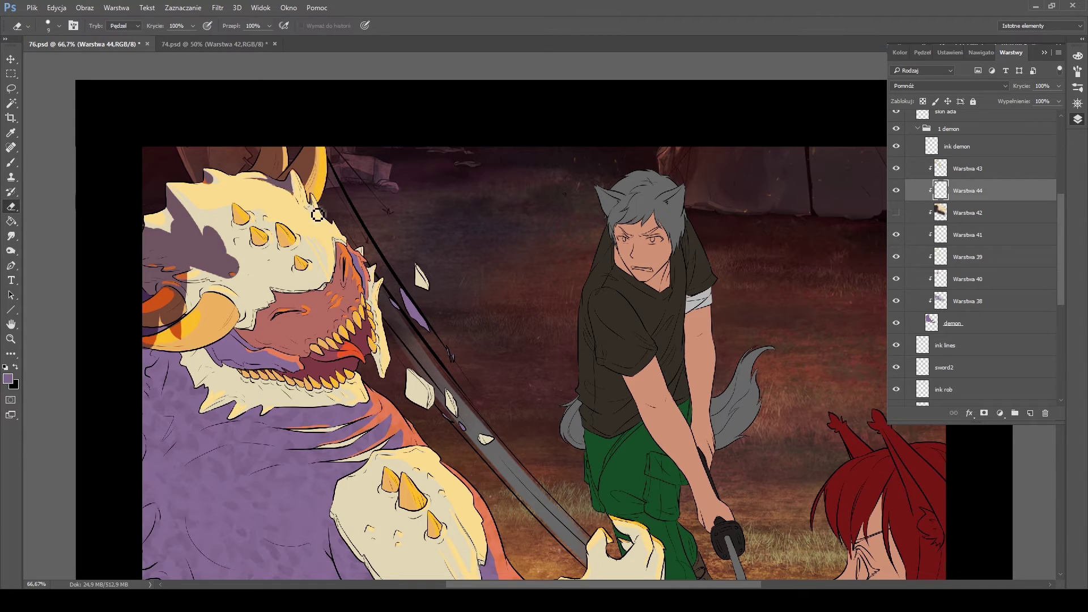
{"action": "key", "text": "bracketright"}
{"action": "mouse_move", "coordinate": [170, 190]}
{"action": "left_mouse_down"}
{"action": "mouse_move", "coordinate": [198, 227]}
{"action": "mouse_move", "coordinate": [238, 235]}
{"action": "mouse_move", "coordinate": [255, 218]}
{"action": "left_mouse_up"}
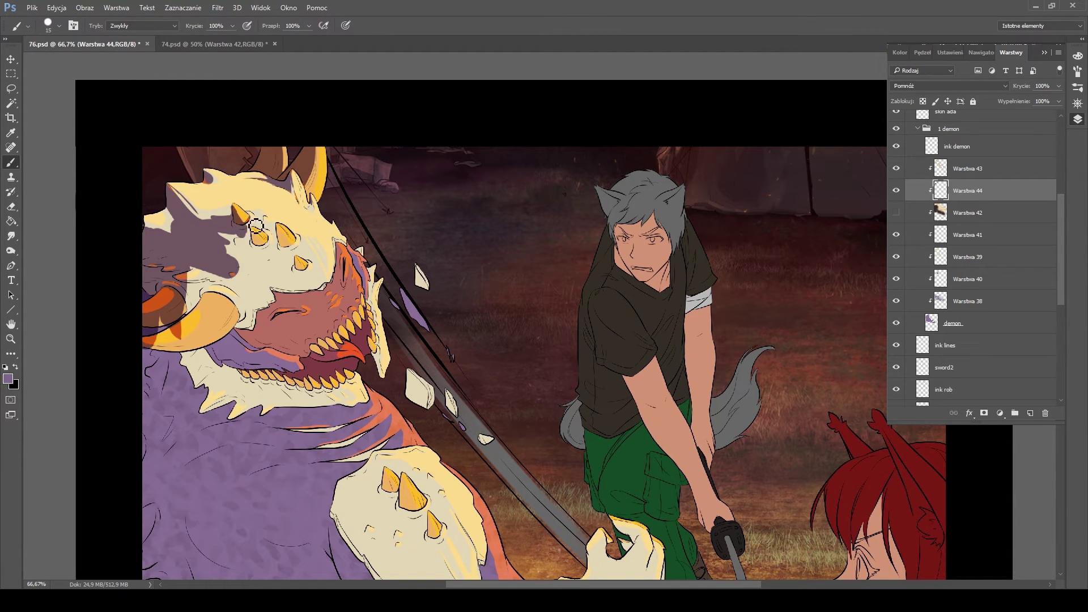
{"action": "mouse_move", "coordinate": [285, 254]}
{"action": "left_mouse_down"}
{"action": "mouse_move", "coordinate": [295, 272]}
{"action": "mouse_move", "coordinate": [233, 238]}
{"action": "mouse_move", "coordinate": [282, 242]}
{"action": "left_mouse_up"}
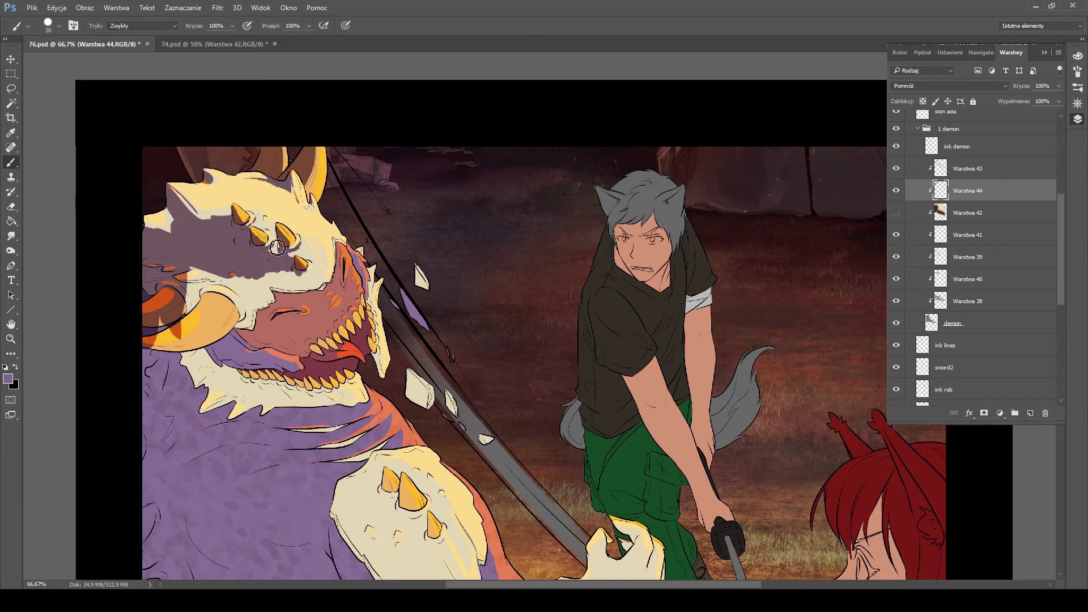
Paint purple shadows over the demon's horns, face, mouth and jaw
{"action": "key", "text": "bracketleft"}
{"action": "mouse_move", "coordinate": [300, 277]}
{"action": "left_mouse_down"}
{"action": "mouse_move", "coordinate": [326, 292]}
{"action": "mouse_move", "coordinate": [341, 246]}
{"action": "mouse_move", "coordinate": [356, 259]}
{"action": "mouse_move", "coordinate": [366, 311]}
{"action": "mouse_move", "coordinate": [347, 278]}
{"action": "mouse_move", "coordinate": [350, 289]}
{"action": "mouse_move", "coordinate": [277, 292]}
{"action": "mouse_move", "coordinate": [242, 276]}
{"action": "mouse_move", "coordinate": [199, 361]}
{"action": "mouse_move", "coordinate": [357, 341]}
{"action": "mouse_move", "coordinate": [365, 317]}
{"action": "left_mouse_up"}
{"action": "key", "text": "bracketright"}
{"action": "key", "text": "bracketright"}
{"action": "key", "text": "bracketright"}
{"action": "key", "text": "bracketleft"}
{"action": "key", "text": "bracketleft"}
{"action": "key", "text": "bracketleft"}
{"action": "key", "text": "bracketleft"}
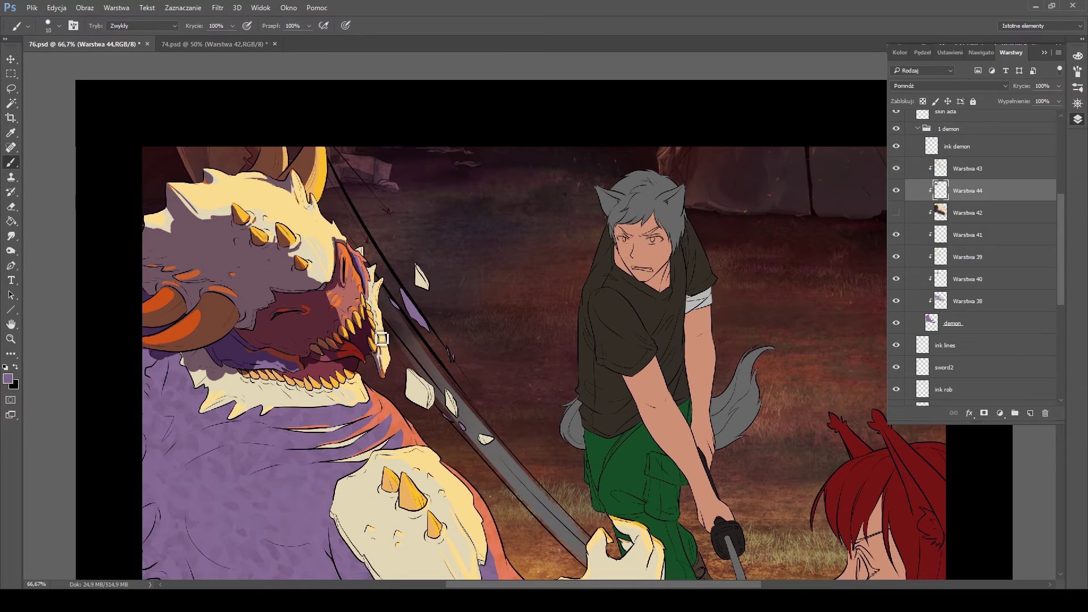
{"action": "key", "text": "bracketright"}
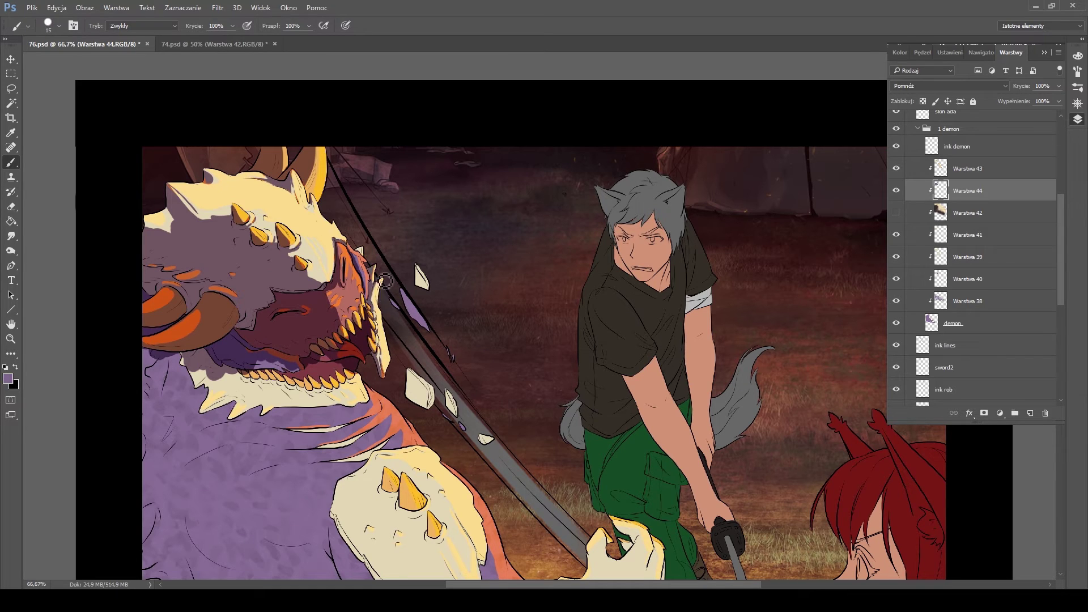
Paint purple shadows over the demon's neck collar and back with a larger brush
{"action": "mouse_move", "coordinate": [365, 260]}
{"action": "left_mouse_down"}
{"action": "mouse_move", "coordinate": [317, 385]}
{"action": "mouse_move", "coordinate": [252, 453]}
{"action": "mouse_move", "coordinate": [348, 303]}
{"action": "left_mouse_up"}
{"action": "key", "text": "bracketright"}
{"action": "mouse_move", "coordinate": [411, 261]}
{"action": "left_mouse_down"}
{"action": "mouse_move", "coordinate": [464, 270]}
{"action": "mouse_move", "coordinate": [432, 294]}
{"action": "mouse_move", "coordinate": [471, 286]}
{"action": "mouse_move", "coordinate": [482, 302]}
{"action": "mouse_move", "coordinate": [238, 429]}
{"action": "mouse_move", "coordinate": [320, 367]}
{"action": "mouse_move", "coordinate": [508, 433]}
{"action": "mouse_move", "coordinate": [476, 304]}
{"action": "mouse_move", "coordinate": [475, 319]}
{"action": "mouse_move", "coordinate": [533, 363]}
{"action": "mouse_move", "coordinate": [531, 380]}
{"action": "mouse_move", "coordinate": [548, 392]}
{"action": "mouse_move", "coordinate": [536, 393]}
{"action": "mouse_move", "coordinate": [587, 453]}
{"action": "left_mouse_up"}
{"action": "key", "text": "bracketright"}
{"action": "key", "text": "bracketright"}
{"action": "mouse_move", "coordinate": [483, 307]}
{"action": "left_mouse_down"}
{"action": "mouse_move", "coordinate": [589, 487]}
{"action": "mouse_move", "coordinate": [448, 408]}
{"action": "mouse_move", "coordinate": [634, 509]}
{"action": "mouse_move", "coordinate": [627, 539]}
{"action": "mouse_move", "coordinate": [663, 488]}
{"action": "mouse_move", "coordinate": [708, 465]}
{"action": "mouse_move", "coordinate": [679, 454]}
{"action": "mouse_move", "coordinate": [739, 440]}
{"action": "mouse_move", "coordinate": [759, 448]}
{"action": "mouse_move", "coordinate": [715, 406]}
{"action": "mouse_move", "coordinate": [685, 449]}
{"action": "mouse_move", "coordinate": [671, 242]}
{"action": "left_mouse_up"}
Shade the demon's arm, shoulder plate, hand and belly plates with purple shadows, adjusting the brush size as needed
{"action": "key", "text": "bracketleft"}
{"action": "key", "text": "bracketleft"}
{"action": "key", "text": "bracketleft"}
{"action": "key", "text": "bracketright"}
{"action": "key", "text": "bracketright"}
{"action": "key", "text": "bracketright"}
{"action": "key", "text": "bracketright"}
{"action": "key", "text": "bracketright"}
{"action": "mouse_move", "coordinate": [335, 269]}
{"action": "left_mouse_down"}
{"action": "mouse_move", "coordinate": [419, 314]}
{"action": "mouse_move", "coordinate": [476, 323]}
{"action": "mouse_move", "coordinate": [476, 356]}
{"action": "mouse_move", "coordinate": [502, 349]}
{"action": "left_mouse_up"}
{"action": "key", "text": "e"}
{"action": "key", "text": "b"}
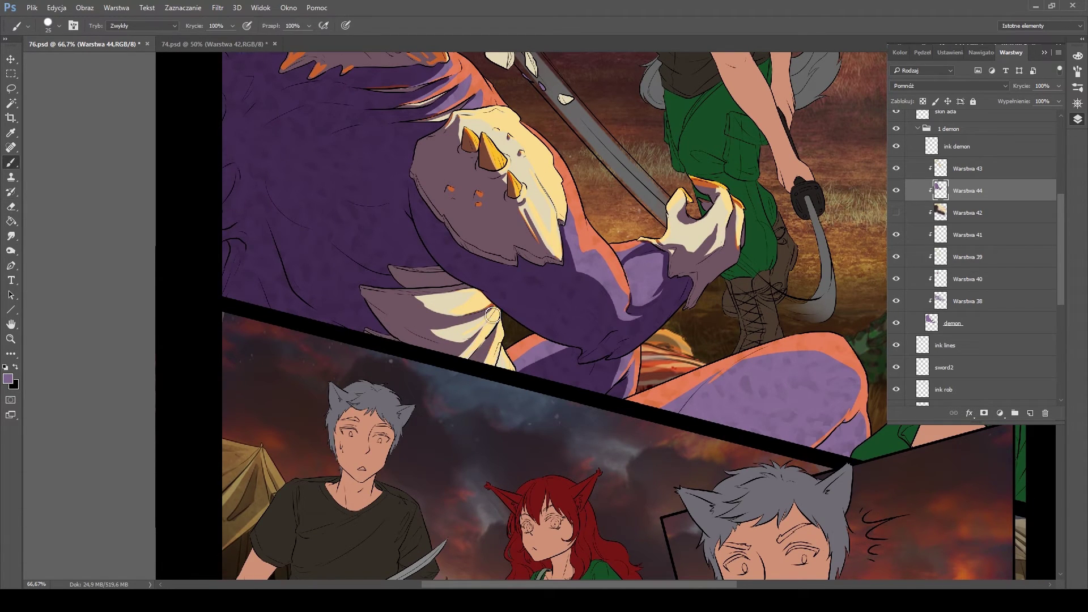
Paint purple shadows on the demon's raised leg
{"action": "scroll", "coordinate": [685, 287], "scroll_direction": "down", "scroll_amount": 3}
{"action": "scroll", "coordinate": [685, 287], "scroll_direction": "right", "scroll_amount": 3}
{"action": "mouse_move", "coordinate": [754, 321]}
{"action": "left_mouse_down"}
{"action": "mouse_move", "coordinate": [724, 301]}
{"action": "mouse_move", "coordinate": [713, 313]}
{"action": "mouse_move", "coordinate": [623, 263]}
{"action": "mouse_move", "coordinate": [614, 324]}
{"action": "mouse_move", "coordinate": [578, 306]}
{"action": "left_mouse_up"}
{"action": "key", "text": "bracketleft"}
{"action": "scroll", "coordinate": [412, 275], "scroll_direction": "up", "scroll_amount": 12}
{"action": "scroll", "coordinate": [412, 274], "scroll_direction": "left", "scroll_amount": 3}
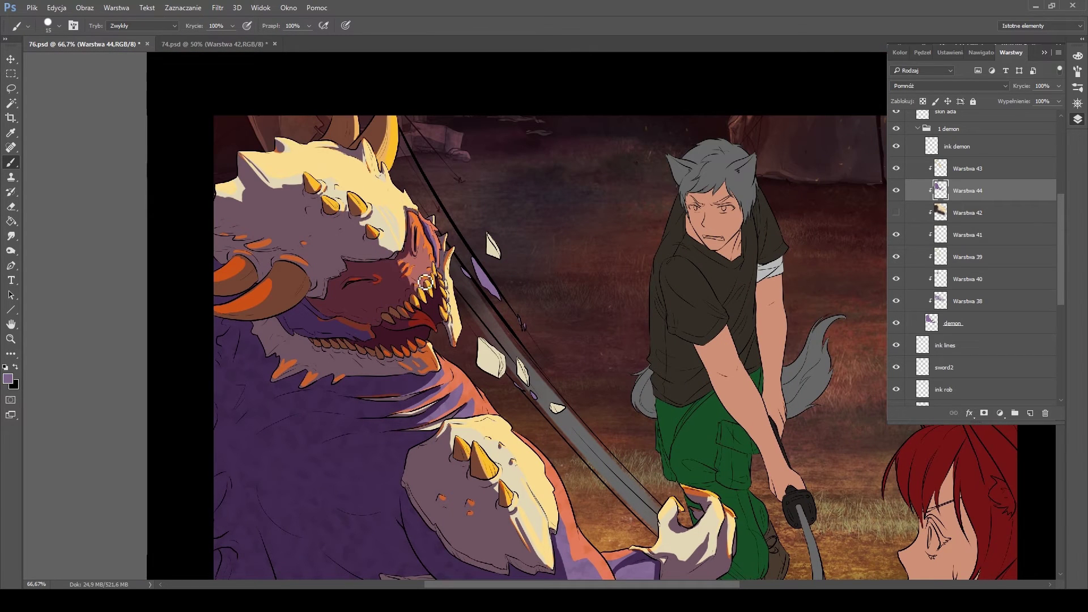
Erase parts of the shadow on the horns and head plate to bring out their highlights
{"action": "scroll", "coordinate": [442, 300], "scroll_direction": "down", "scroll_amount": 3}
{"action": "scroll", "coordinate": [443, 300], "scroll_direction": "right", "scroll_amount": 1}
{"action": "key", "text": "e"}
{"action": "mouse_move", "coordinate": [188, 217]}
{"action": "left_mouse_down"}
{"action": "mouse_move", "coordinate": [234, 177]}
{"action": "mouse_move", "coordinate": [243, 191]}
{"action": "mouse_move", "coordinate": [210, 170]}
{"action": "mouse_move", "coordinate": [242, 148]}
{"action": "mouse_move", "coordinate": [213, 141]}
{"action": "mouse_move", "coordinate": [211, 163]}
{"action": "left_mouse_up"}
{"action": "key", "text": "bracketleft"}
Erase streaks of the shadow on the demon's upper back to form lighter muscle shapes
{"action": "scroll", "coordinate": [473, 216], "scroll_direction": "down", "scroll_amount": 1}
{"action": "scroll", "coordinate": [473, 215], "scroll_direction": "right", "scroll_amount": 1}
{"action": "key", "text": "bracketright"}
{"action": "key", "text": "bracketright"}
{"action": "key", "text": "bracketright"}
{"action": "mouse_move", "coordinate": [343, 331]}
{"action": "left_mouse_down"}
{"action": "mouse_move", "coordinate": [272, 314]}
{"action": "mouse_move", "coordinate": [266, 295]}
{"action": "mouse_move", "coordinate": [324, 287]}
{"action": "left_mouse_up"}
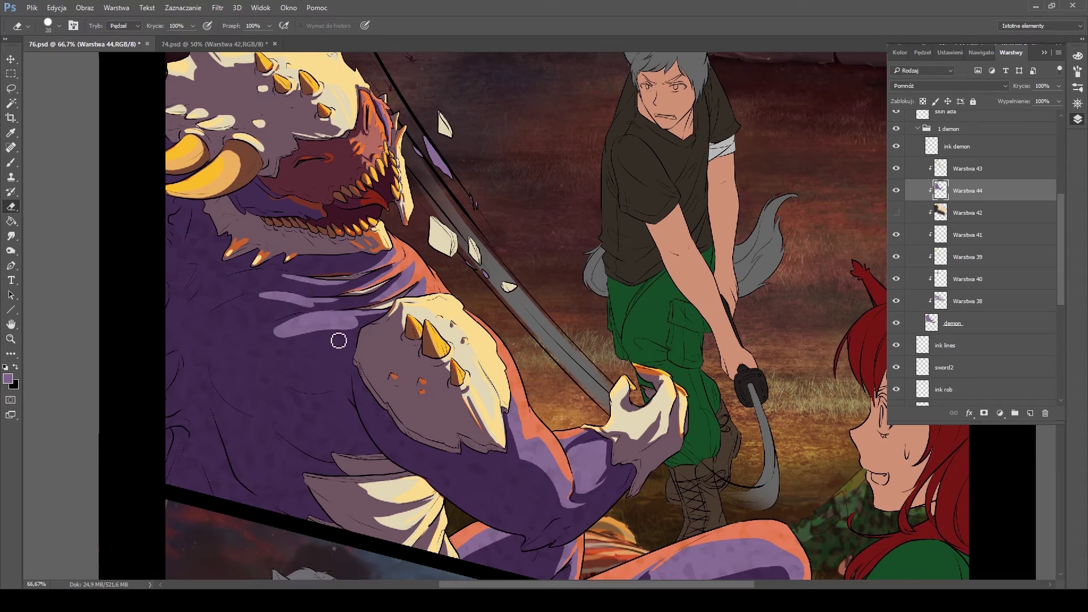
Set the eraser opacity to 43% and lighten the shadows on the demon's head, back and arm
{"action": "scroll", "coordinate": [338, 340], "scroll_direction": "up", "scroll_amount": 5}
{"action": "key", "text": "4"}
{"action": "key", "text": "3"}
{"action": "left_click_drag", "start_coordinate": [238, 227], "coordinate": [295, 187]}
{"action": "left_click_drag", "start_coordinate": [295, 312], "coordinate": [340, 425]}
{"action": "mouse_move", "coordinate": [612, 401]}
{"action": "left_mouse_down"}
{"action": "mouse_move", "coordinate": [589, 100]}
{"action": "mouse_move", "coordinate": [614, 296]}
{"action": "mouse_move", "coordinate": [627, 193]}
{"action": "left_mouse_up"}
Blend the shading over the demon's head and body with a much larger soft brush at 48% opacity
{"action": "key", "text": "b"}
{"action": "key", "text": "bracketright"}
{"action": "key", "text": "bracketright"}
{"action": "key", "text": "bracketright"}
{"action": "key", "text": "bracketright"}
{"action": "key", "text": "bracketright"}
{"action": "key", "text": "bracketright"}
{"action": "key", "text": "bracketright"}
{"action": "key", "text": "bracketright"}
{"action": "key", "text": "bracketright"}
{"action": "key", "text": "bracketright"}
{"action": "key", "text": "bracketright"}
{"action": "key", "text": "bracketright"}
{"action": "key", "text": "4"}
{"action": "key", "text": "8"}
{"action": "mouse_move", "coordinate": [260, 209]}
{"action": "left_mouse_down"}
{"action": "mouse_move", "coordinate": [336, 419]}
{"action": "mouse_move", "coordinate": [207, 220]}
{"action": "left_mouse_up"}
{"action": "mouse_move", "coordinate": [544, 283]}
{"action": "left_mouse_down"}
{"action": "mouse_move", "coordinate": [570, 405]}
{"action": "mouse_move", "coordinate": [534, 251]}
{"action": "mouse_move", "coordinate": [634, 494]}
{"action": "mouse_move", "coordinate": [628, 465]}
{"action": "left_mouse_up"}
Soften the rim light on the layer Warstwa 43 with a large soft eraser at 43% opacity
{"action": "key", "text": "e"}
{"action": "key", "text": "alt+bracketright"}
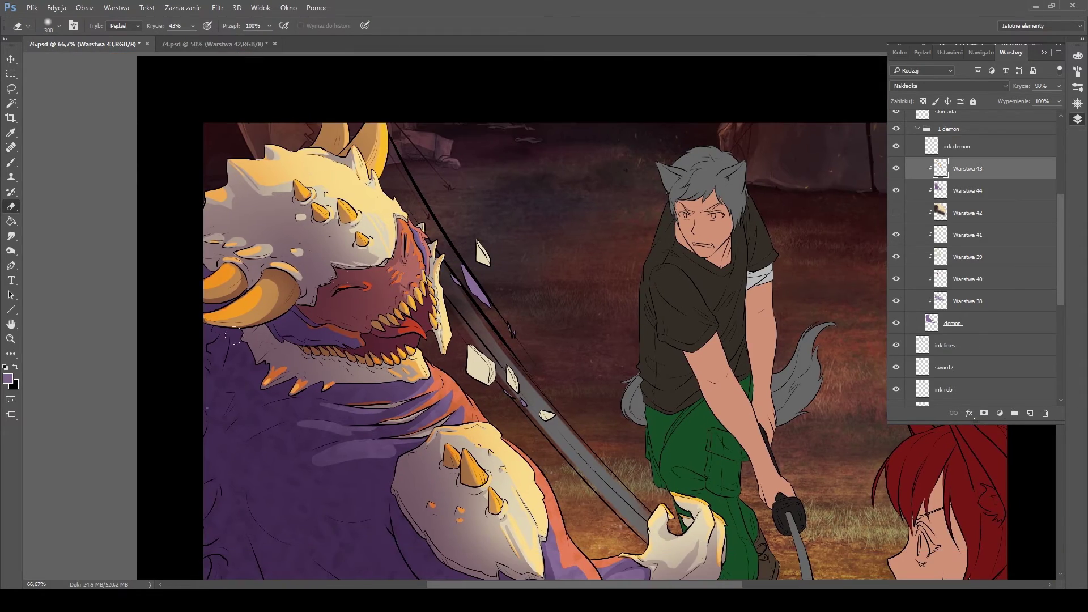
{"action": "mouse_move", "coordinate": [541, 267]}
{"action": "left_mouse_down"}
{"action": "mouse_move", "coordinate": [564, 58]}
{"action": "mouse_move", "coordinate": [615, 257]}
{"action": "mouse_move", "coordinate": [626, 174]}
{"action": "left_mouse_up"}
Add a second clipped Multiply layer at 46% opacity above the first shadows and paint purple shadows on the body
{"action": "key", "text": "alt+bracketleft"}
{"action": "key", "text": "ctrl+shift+alt+n"}
{"action": "key", "text": "b"}
{"action": "key", "text": "bracketleft"}
{"action": "key", "text": "bracketleft"}
{"action": "key", "text": "0"}
{"action": "mouse_move", "coordinate": [328, 391]}
{"action": "left_mouse_down"}
{"action": "mouse_move", "coordinate": [461, 505]}
{"action": "mouse_move", "coordinate": [468, 490]}
{"action": "mouse_move", "coordinate": [433, 431]}
{"action": "mouse_move", "coordinate": [460, 430]}
{"action": "mouse_move", "coordinate": [501, 489]}
{"action": "mouse_move", "coordinate": [353, 459]}
{"action": "mouse_move", "coordinate": [431, 512]}
{"action": "mouse_move", "coordinate": [524, 510]}
{"action": "left_mouse_up"}
Paint deeper shadow shapes on the demon's back and side in the second shadow layer
{"action": "key", "text": "bracketleft"}
{"action": "left_click_drag", "start_coordinate": [448, 544], "coordinate": [397, 524]}
{"action": "left_click_drag", "start_coordinate": [327, 486], "coordinate": [391, 535]}
{"action": "key", "text": "bracketright"}
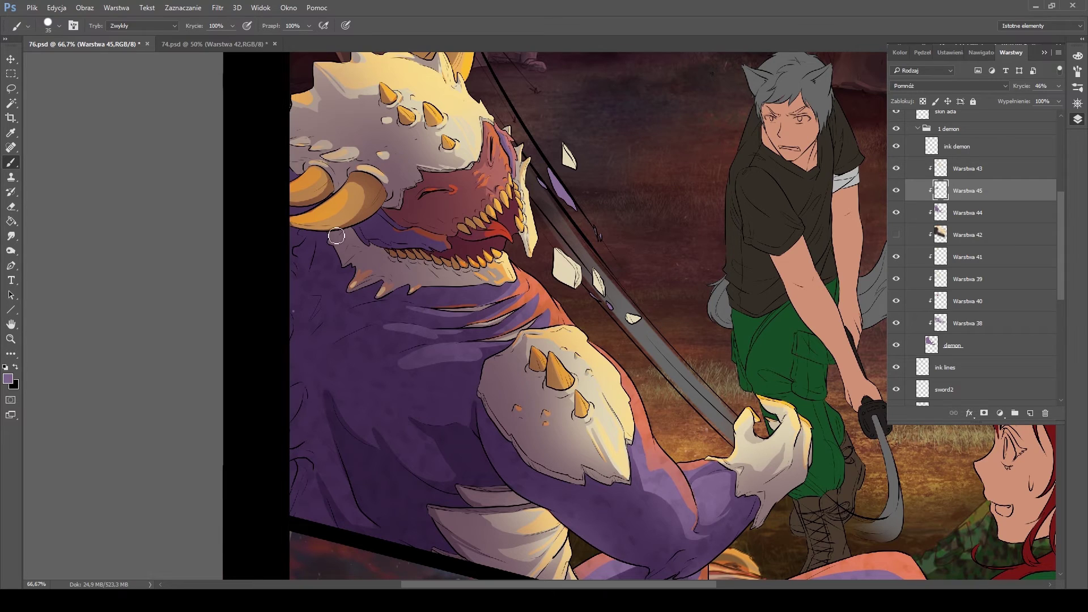
{"action": "key", "text": "bracketleft"}
{"action": "key", "text": "bracketleft"}
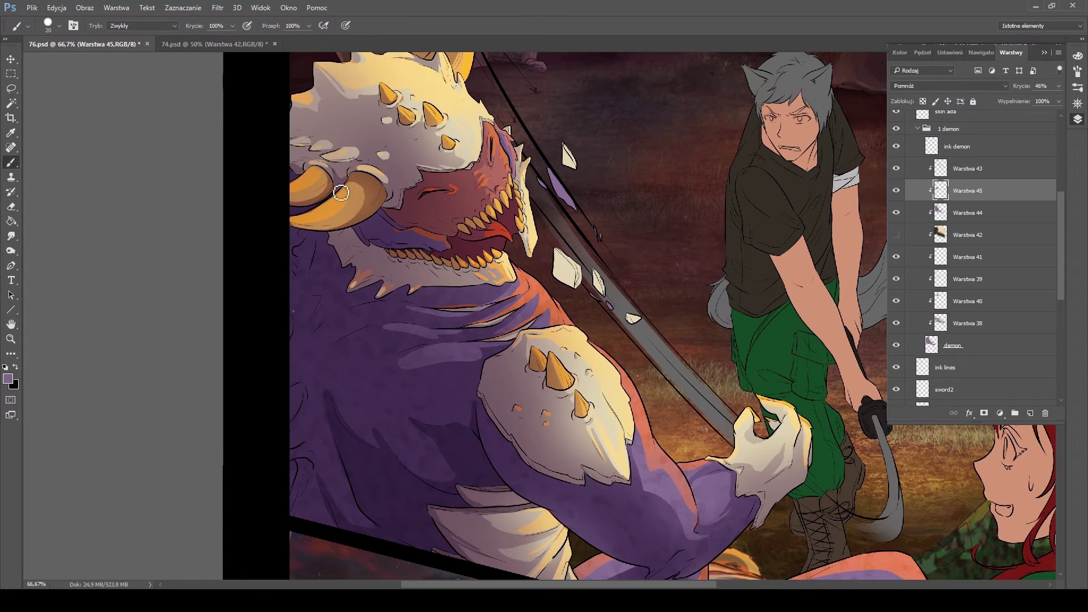
Add deeper shadows beneath the horns and on the back part of the demon's neck collar
{"action": "key", "text": "bracketright"}
{"action": "mouse_move", "coordinate": [340, 244]}
{"action": "left_mouse_down"}
{"action": "mouse_move", "coordinate": [323, 252]}
{"action": "mouse_move", "coordinate": [341, 233]}
{"action": "left_mouse_up"}
{"action": "mouse_move", "coordinate": [375, 282]}
{"action": "left_mouse_down"}
{"action": "mouse_move", "coordinate": [342, 296]}
{"action": "mouse_move", "coordinate": [300, 334]}
{"action": "left_mouse_up"}
Paint deeper shadows on the demon's bony neck collar, beneath the shoulder plate and on the face, cleaning up edges with the eraser
{"action": "key", "text": "bracketright"}
{"action": "left_click_drag", "start_coordinate": [394, 300], "coordinate": [505, 298]}
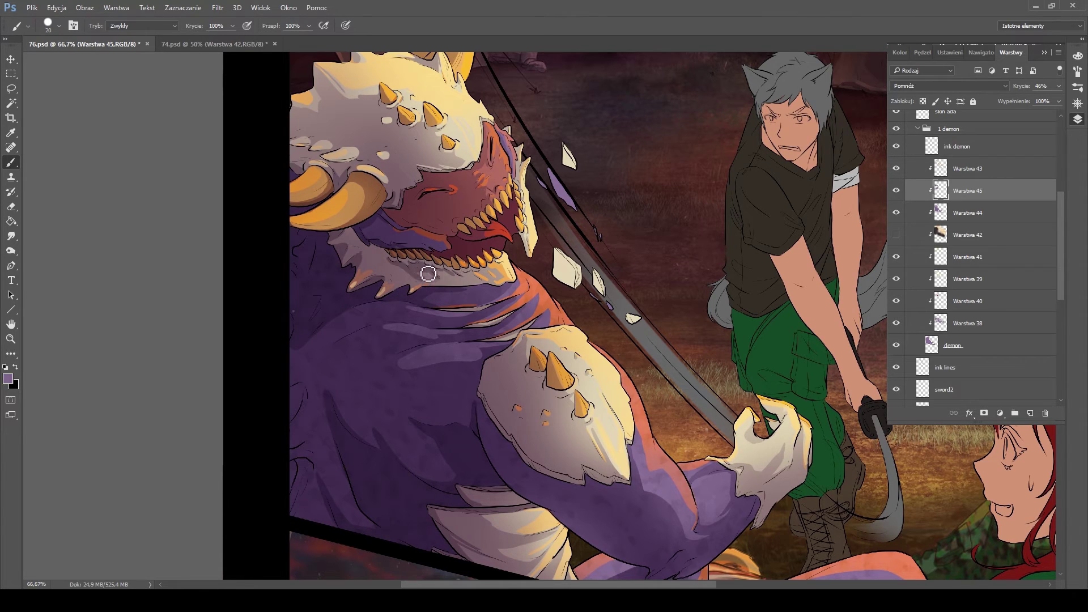
{"action": "mouse_move", "coordinate": [386, 328]}
{"action": "left_mouse_down"}
{"action": "mouse_move", "coordinate": [306, 378]}
{"action": "mouse_move", "coordinate": [302, 466]}
{"action": "mouse_move", "coordinate": [422, 341]}
{"action": "left_mouse_up"}
{"action": "key", "text": "e"}
{"action": "key", "text": "b"}
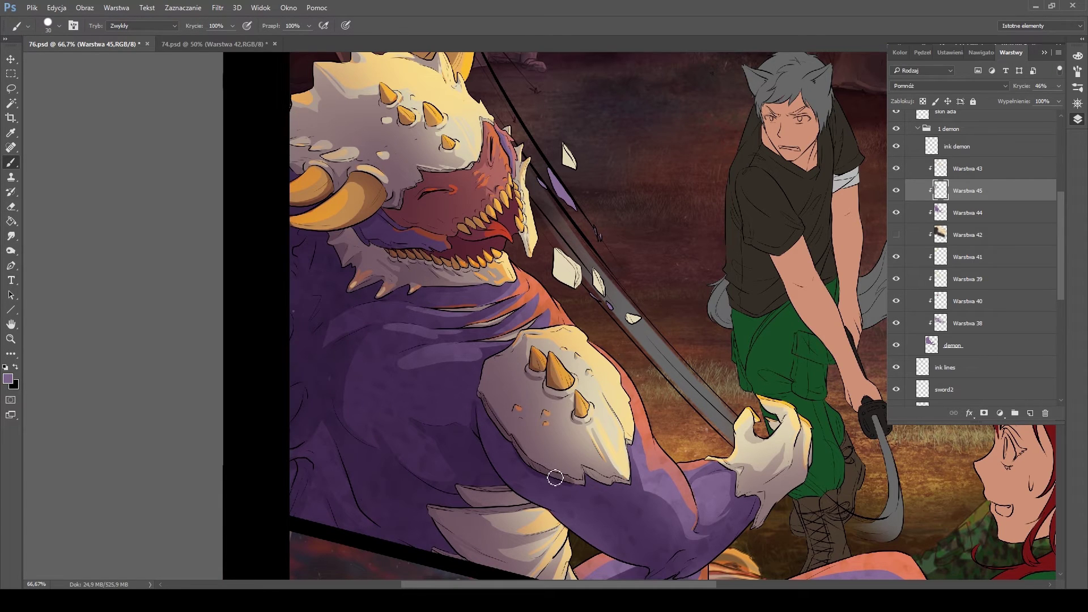
{"action": "key", "text": "e"}
{"action": "left_click_drag", "start_coordinate": [477, 214], "coordinate": [483, 272]}
{"action": "key", "text": "b"}
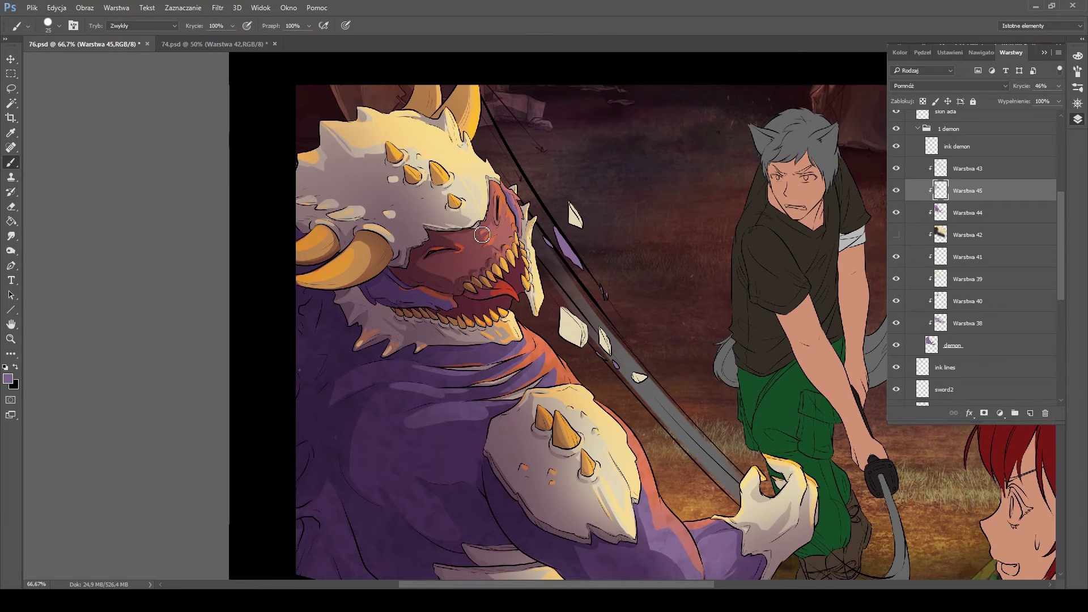
{"action": "key", "text": "e"}
{"action": "left_click_drag", "start_coordinate": [685, 265], "coordinate": [629, 183]}
Spatter dark red blood over the demon's arm, hand, shoulder plate, face and horns on a new clipped layer at 63% opacity
{"action": "key", "text": "ctrl+shift+alt+n"}
{"action": "key", "text": "b"}
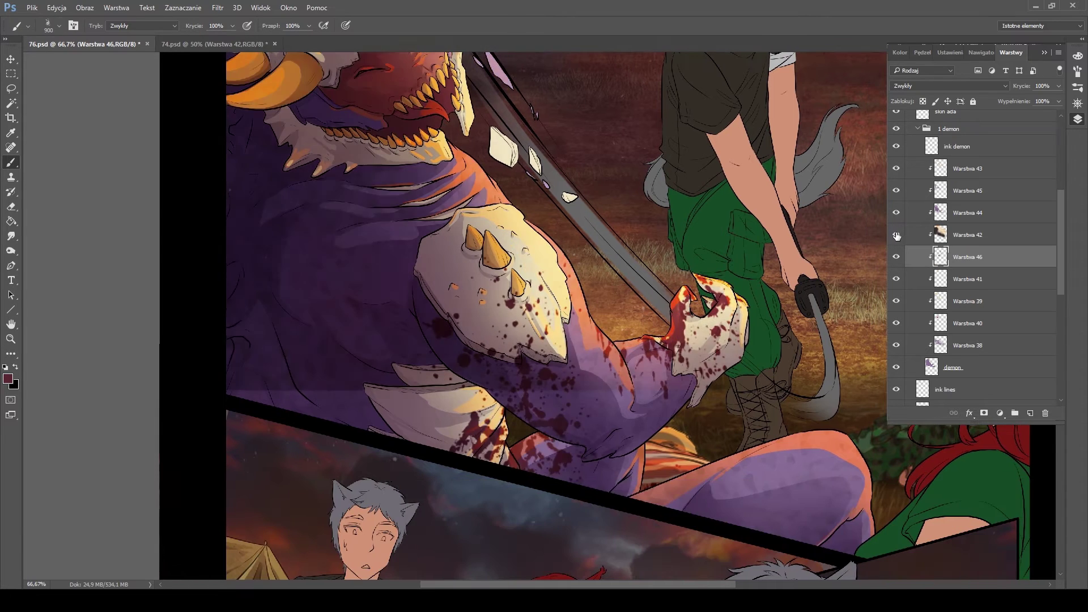
{"action": "mouse_move", "coordinate": [555, 42]}
{"action": "left_mouse_down"}
{"action": "mouse_move", "coordinate": [515, 202]}
{"action": "mouse_move", "coordinate": [535, 343]}
{"action": "left_mouse_up"}
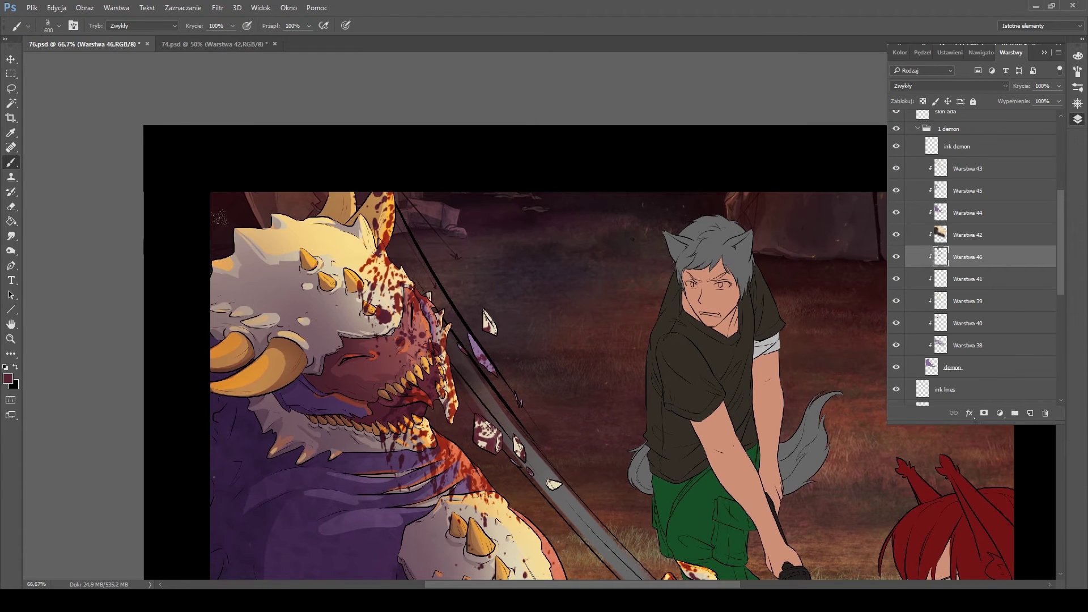
{"action": "key", "text": "e"}
{"action": "mouse_move", "coordinate": [261, 294]}
{"action": "left_mouse_down"}
{"action": "mouse_move", "coordinate": [414, 306]}
{"action": "mouse_move", "coordinate": [444, 196]}
{"action": "left_mouse_up"}
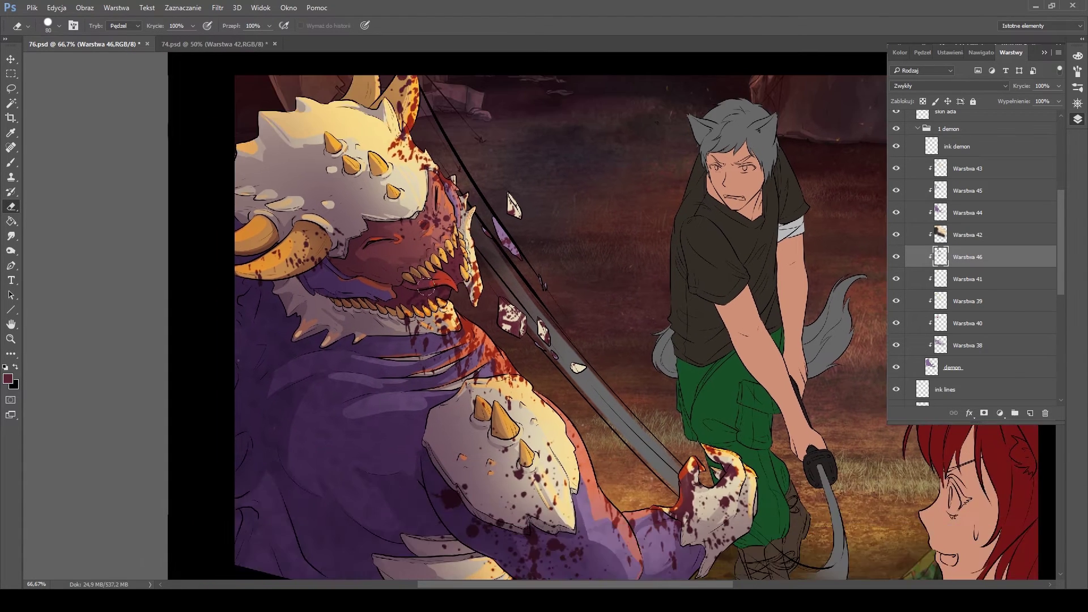
{"action": "key", "text": "b"}
{"action": "mouse_move", "coordinate": [620, 456]}
{"action": "left_mouse_down"}
{"action": "mouse_move", "coordinate": [521, 276]}
{"action": "mouse_move", "coordinate": [564, 440]}
{"action": "left_mouse_up"}
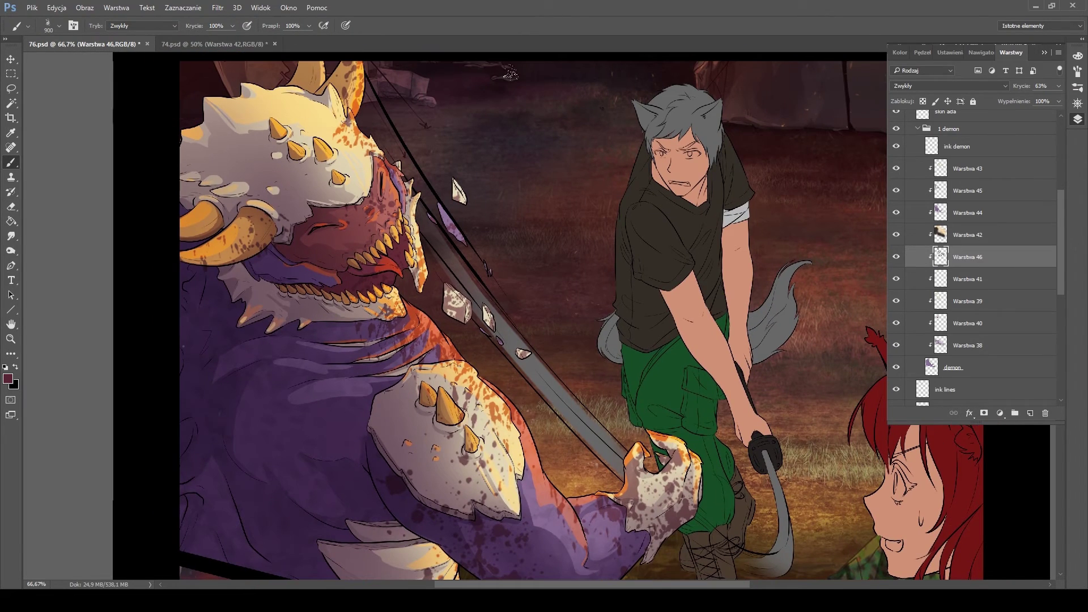
Add a layer beneath the demon group and spatter red blood around the sword blade and flying shards
{"action": "key", "text": "ctrl+shift+alt+n"}
{"action": "key", "text": "bracketleft"}
{"action": "left_click_drag", "start_coordinate": [473, 363], "coordinate": [507, 382]}
{"action": "left_click_drag", "start_coordinate": [495, 315], "coordinate": [521, 357]}
{"action": "mouse_move", "coordinate": [474, 269]}
{"action": "left_mouse_down"}
{"action": "mouse_move", "coordinate": [465, 122]}
{"action": "mouse_move", "coordinate": [430, 264]}
{"action": "left_mouse_up"}
Brighten the blood spray with the Dodge tool set to highlights at 26% exposure
{"action": "key", "text": "o"}
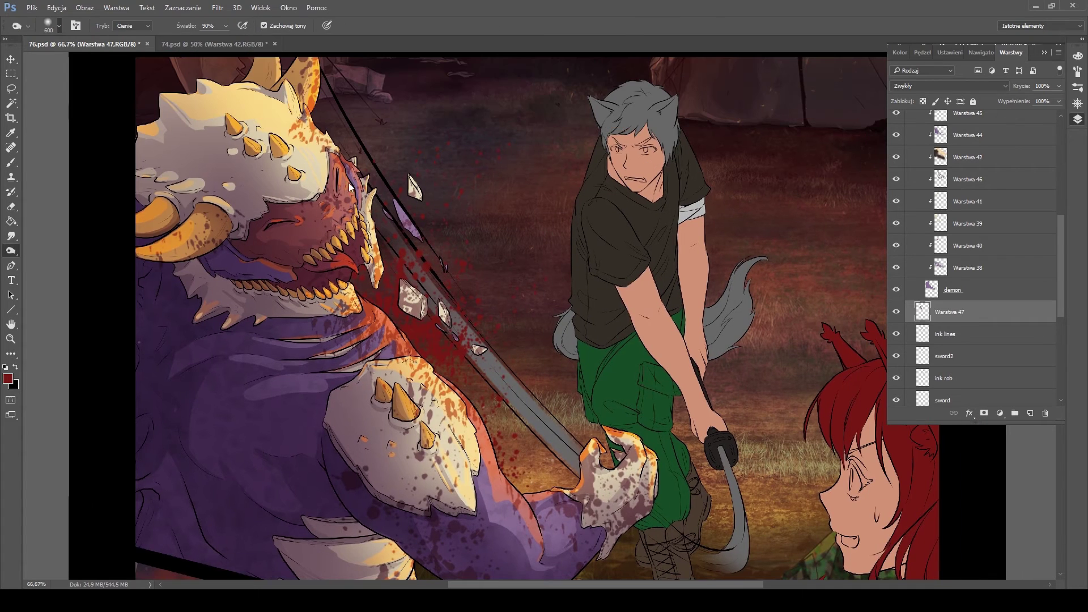
{"action": "key", "text": "shift+o"}
{"action": "left_click_drag", "start_coordinate": [565, 213], "coordinate": [508, 225]}
Add a new layer clipped to the skin rob layer
{"action": "key", "text": "alt+bracketleft"}
{"action": "key", "text": "alt+bracketleft"}
{"action": "key", "text": "alt+bracketleft"}
{"action": "key", "text": "alt+bracketleft"}
{"action": "key", "text": "alt+bracketleft"}
{"action": "key", "text": "alt+bracketleft"}
{"action": "key", "text": "alt+bracketleft"}
{"action": "key", "text": "alt+bracketleft"}
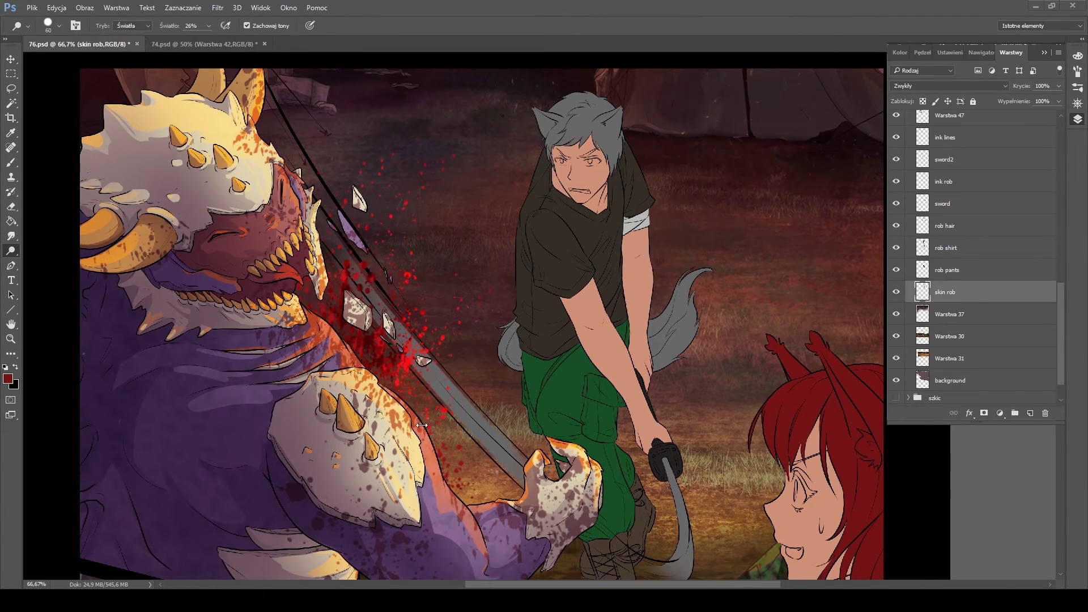
{"action": "key", "text": "ctrl+shift+alt+n"}
{"action": "key", "text": "ctrl+alt+g"}
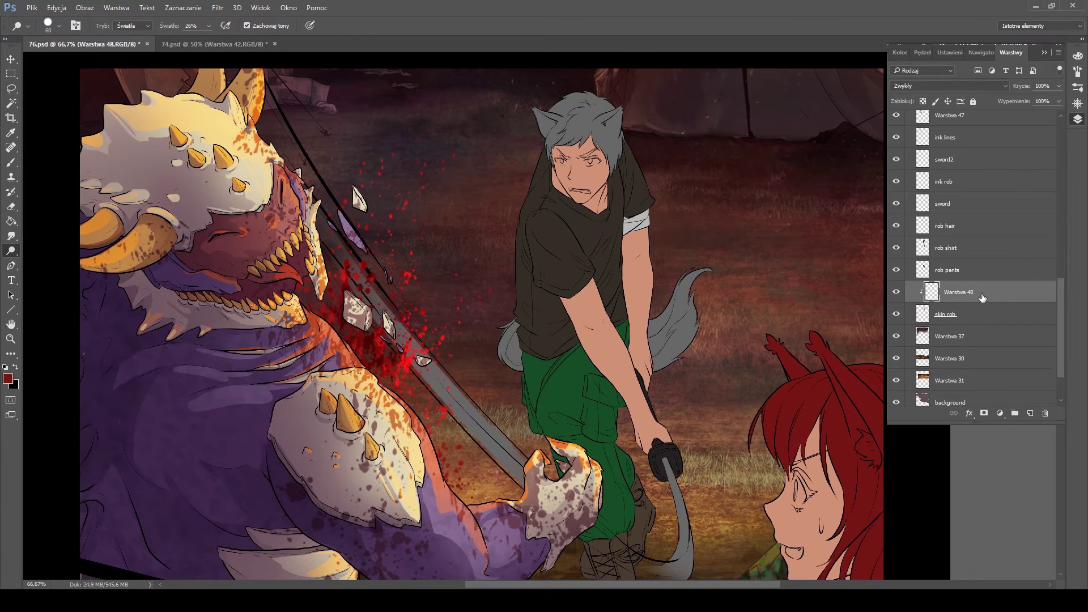
Paint the grey-haired man's eyes with white and purple irises, and colour his brows and open mouth
{"action": "key", "text": "ctrl+plus"}
{"action": "key", "text": "ctrl+plus"}
{"action": "key", "text": "i"}
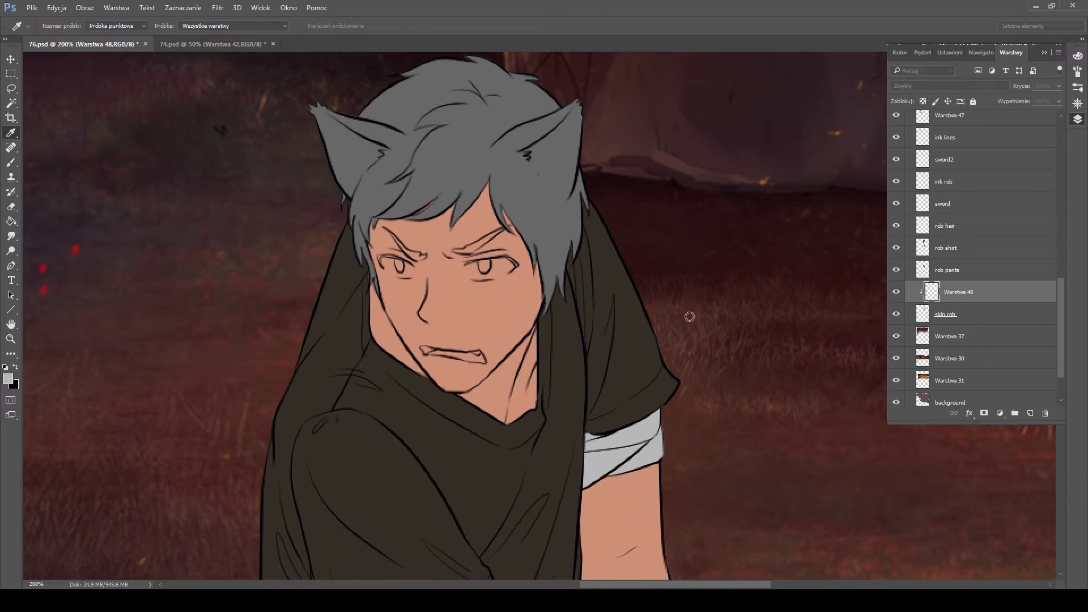
{"action": "key", "text": "b"}
{"action": "left_click_drag", "start_coordinate": [472, 267], "coordinate": [513, 269]}
{"action": "left_click_drag", "start_coordinate": [386, 265], "coordinate": [403, 272]}
{"action": "left_click_drag", "start_coordinate": [473, 258], "coordinate": [520, 263]}
{"action": "mouse_move", "coordinate": [437, 357]}
{"action": "left_mouse_down"}
{"action": "mouse_move", "coordinate": [477, 366]}
{"action": "mouse_move", "coordinate": [451, 364]}
{"action": "left_mouse_up"}
{"action": "left_click", "coordinate": [477, 365], "text": "alt"}
{"action": "left_click_drag", "start_coordinate": [481, 266], "coordinate": [487, 272]}
{"action": "left_click_drag", "start_coordinate": [399, 263], "coordinate": [402, 266]}
Add soft reddish shading to the man's face, neck and arms on a new clipped layer beneath the eye details
{"action": "key", "text": "ctrl+shift+alt+n"}
{"action": "left_click", "coordinate": [740, 299], "text": "alt"}
{"action": "mouse_move", "coordinate": [741, 299]}
{"action": "left_mouse_down"}
{"action": "mouse_move", "coordinate": [570, 275]}
{"action": "mouse_move", "coordinate": [581, 309]}
{"action": "mouse_move", "coordinate": [572, 566]}
{"action": "left_mouse_up"}
{"action": "left_click", "coordinate": [391, 384], "text": "alt"}
{"action": "left_click_drag", "start_coordinate": [391, 384], "coordinate": [397, 91]}
{"action": "left_click_drag", "start_coordinate": [374, 567], "coordinate": [317, 371]}
{"action": "left_click_drag", "start_coordinate": [335, 56], "coordinate": [317, 578]}
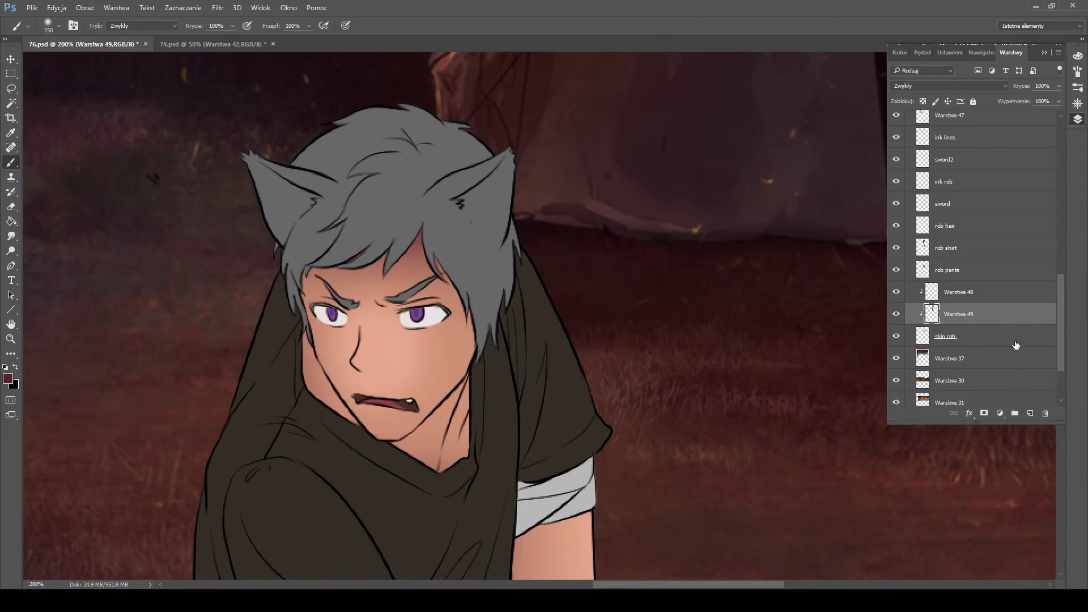
Paint dark red shadows beneath the hair and brows, along the cheek and on the neck in a new clipped Multiply layer
{"action": "key", "text": "ctrl+shift+alt+n"}
{"action": "key", "text": "shift+alt+m"}
{"action": "mouse_move", "coordinate": [300, 289]}
{"action": "left_mouse_down"}
{"action": "mouse_move", "coordinate": [386, 263]}
{"action": "mouse_move", "coordinate": [465, 363]}
{"action": "mouse_move", "coordinate": [340, 320]}
{"action": "mouse_move", "coordinate": [437, 301]}
{"action": "mouse_move", "coordinate": [457, 309]}
{"action": "mouse_move", "coordinate": [461, 360]}
{"action": "left_mouse_up"}
{"action": "key", "text": "e"}
{"action": "key", "text": "b"}
{"action": "mouse_move", "coordinate": [420, 439]}
{"action": "left_mouse_down"}
{"action": "mouse_move", "coordinate": [465, 388]}
{"action": "mouse_move", "coordinate": [448, 470]}
{"action": "left_mouse_up"}
{"action": "key", "text": "bracketright"}
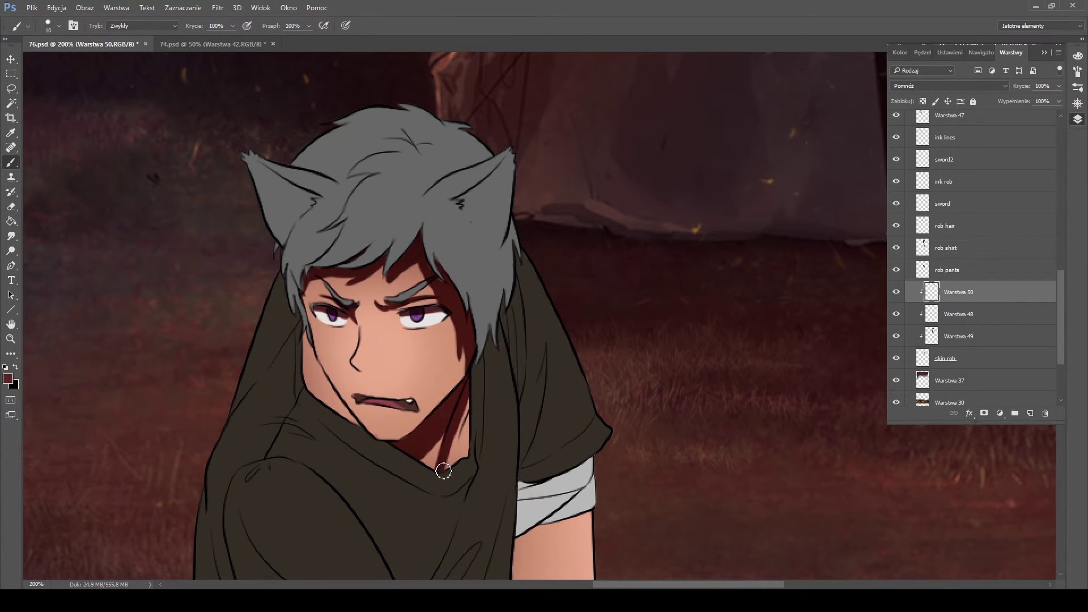
{"action": "left_click_drag", "start_coordinate": [462, 397], "coordinate": [453, 475]}
{"action": "left_click_drag", "start_coordinate": [303, 340], "coordinate": [346, 418]}
Paint the dark red shadow below the armband, down the inner side of that arm and onto its hand
{"action": "left_click_drag", "start_coordinate": [553, 214], "coordinate": [554, 291]}
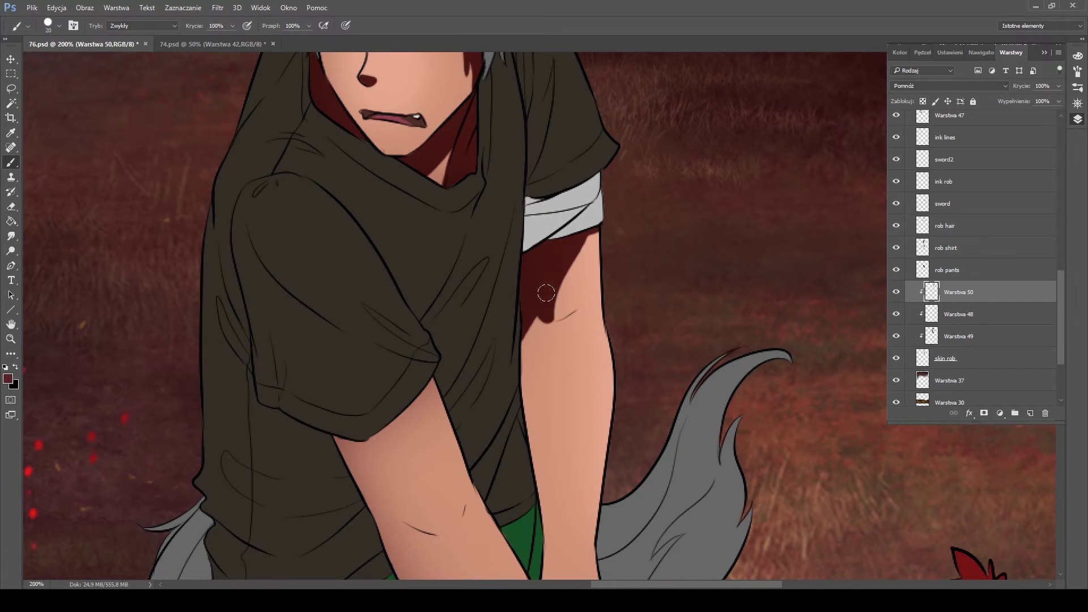
{"action": "scroll", "coordinate": [554, 231], "scroll_direction": "down", "scroll_amount": 4}
{"action": "left_click_drag", "start_coordinate": [553, 231], "coordinate": [541, 346]}
{"action": "key", "text": "e"}
{"action": "key", "text": "b"}
{"action": "scroll", "coordinate": [561, 390], "scroll_direction": "down", "scroll_amount": 3}
{"action": "left_click_drag", "start_coordinate": [544, 266], "coordinate": [553, 318]}
{"action": "scroll", "coordinate": [514, 290], "scroll_direction": "up", "scroll_amount": 9}
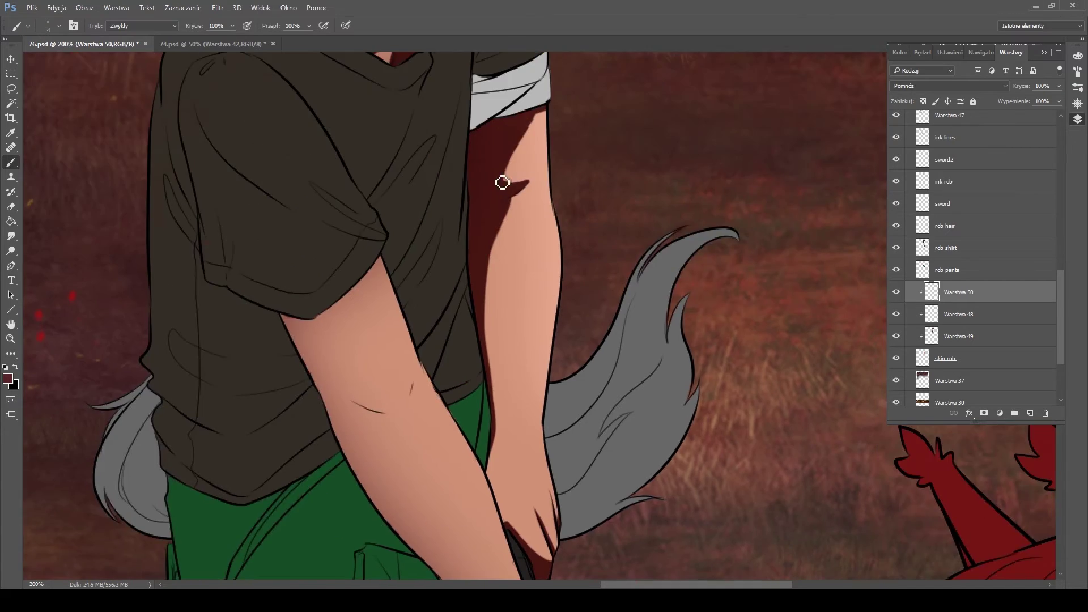
Paint dark red shadows on the man's front arm beneath the sleeve, around the elbow and along the forearm
{"action": "scroll", "coordinate": [358, 219], "scroll_direction": "down", "scroll_amount": 7}
{"action": "mouse_move", "coordinate": [291, 193]}
{"action": "left_mouse_down"}
{"action": "mouse_move", "coordinate": [356, 226]}
{"action": "mouse_move", "coordinate": [306, 193]}
{"action": "left_mouse_up"}
{"action": "key", "text": "bracketright"}
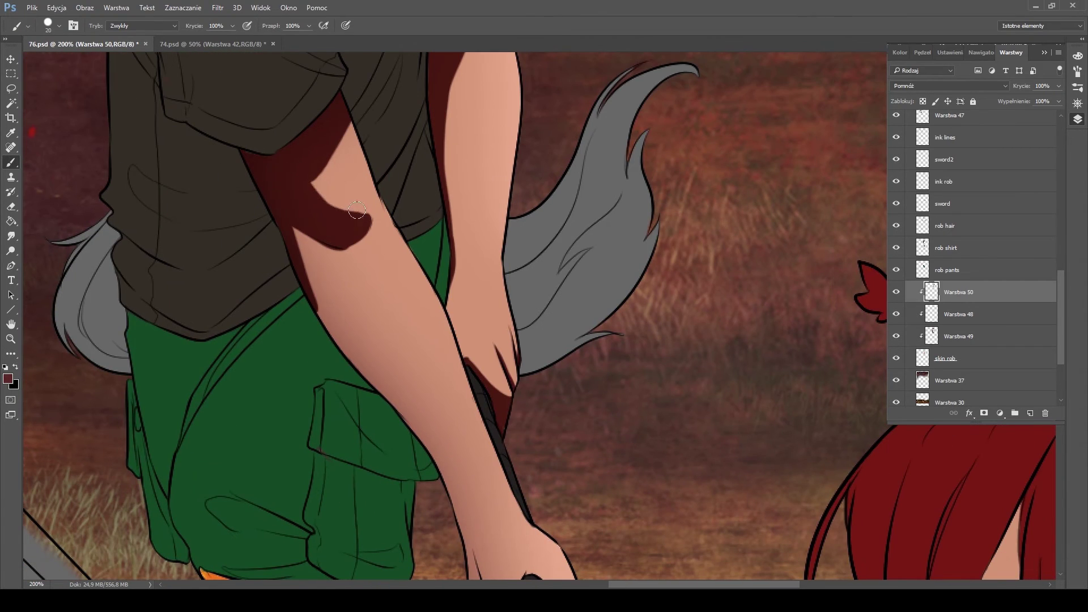
{"action": "left_click_drag", "start_coordinate": [317, 238], "coordinate": [419, 447]}
{"action": "left_click_drag", "start_coordinate": [317, 187], "coordinate": [363, 215]}
{"action": "mouse_move", "coordinate": [363, 125]}
{"action": "left_mouse_down"}
{"action": "mouse_move", "coordinate": [374, 214]}
{"action": "mouse_move", "coordinate": [386, 209]}
{"action": "mouse_move", "coordinate": [335, 302]}
{"action": "mouse_move", "coordinate": [402, 249]}
{"action": "mouse_move", "coordinate": [444, 337]}
{"action": "left_mouse_up"}
{"action": "scroll", "coordinate": [377, 208], "scroll_direction": "down", "scroll_amount": 5}
{"action": "scroll", "coordinate": [444, 337], "scroll_direction": "up", "scroll_amount": 3}
{"action": "left_click_drag", "start_coordinate": [340, 226], "coordinate": [427, 463]}
{"action": "scroll", "coordinate": [427, 464], "scroll_direction": "up", "scroll_amount": 3}
Lower the skin shadow layer's opacity to 39% and soften the shadows with a large soft eraser at 39% opacity
{"action": "key", "text": "e"}
{"action": "scroll", "coordinate": [340, 283], "scroll_direction": "up", "scroll_amount": 5}
{"action": "scroll", "coordinate": [227, 170], "scroll_direction": "down", "scroll_amount": 4}
{"action": "scroll", "coordinate": [520, 189], "scroll_direction": "down", "scroll_amount": 3}
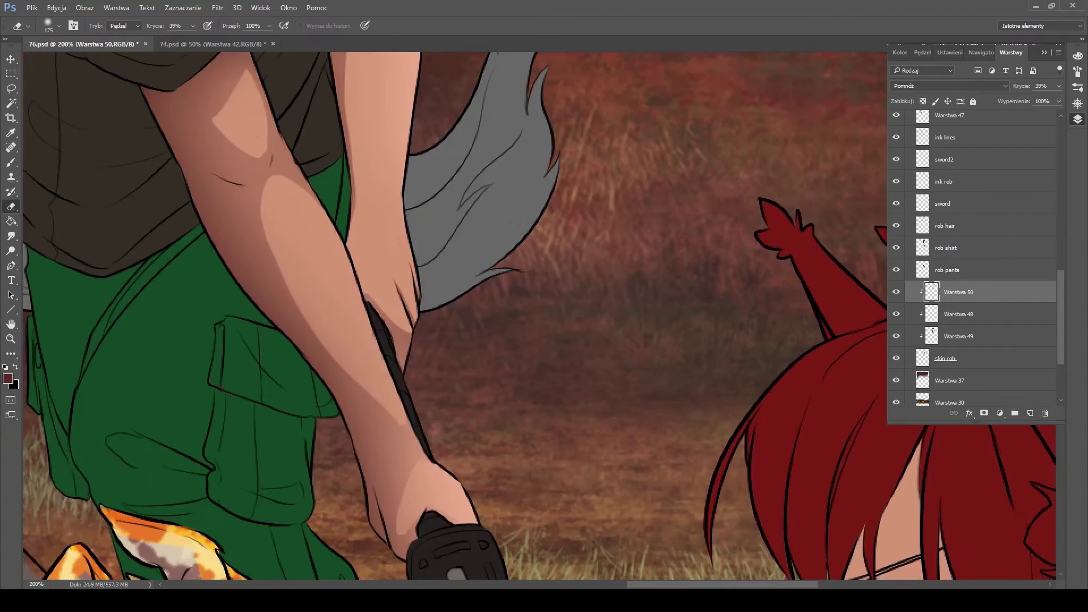
Add a clipped Overlay layer above the skin shadows and paint pale yellow highlights on the nose and under the eyes
{"action": "scroll", "coordinate": [520, 189], "scroll_direction": "up", "scroll_amount": 10}
{"action": "key", "text": "ctrl+shift+alt+n"}
{"action": "key", "text": "ctrl+alt+g"}
{"action": "key", "text": "shift+alt+o"}
{"action": "key", "text": "b"}
{"action": "left_click", "coordinate": [317, 340], "text": "alt"}
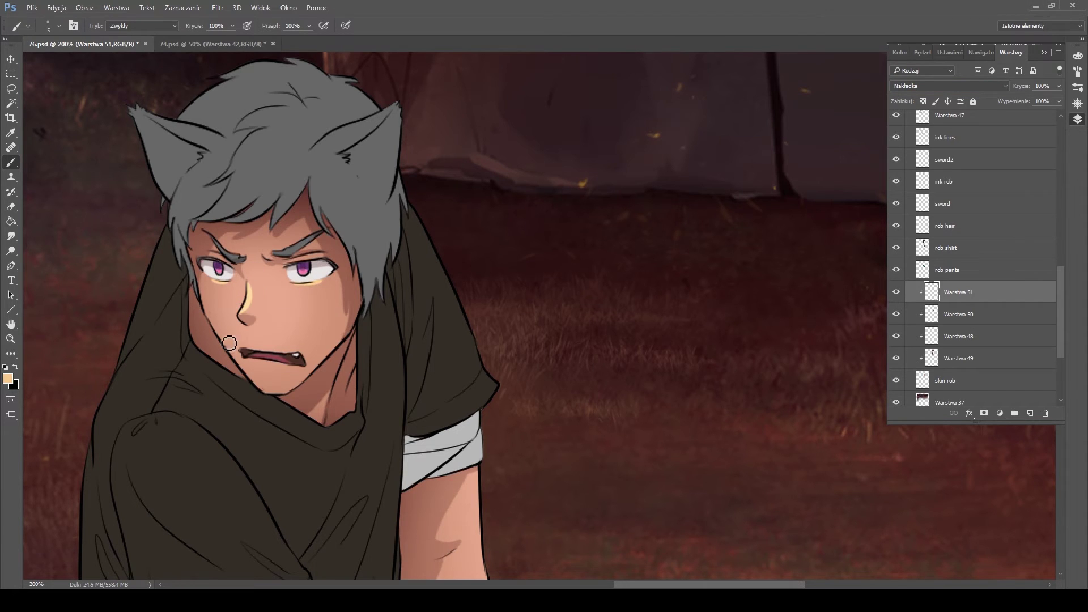
Paint pale yellow highlights with a larger brush down the outer side of the bandaged arm and on its hand
{"action": "key", "text": "bracketright"}
{"action": "key", "text": "bracketright"}
{"action": "key", "text": "bracketright"}
{"action": "key", "text": "bracketright"}
{"action": "key", "text": "bracketright"}
{"action": "scroll", "coordinate": [508, 187], "scroll_direction": "down", "scroll_amount": 6}
{"action": "left_click_drag", "start_coordinate": [487, 176], "coordinate": [454, 249]}
{"action": "scroll", "coordinate": [454, 250], "scroll_direction": "down", "scroll_amount": 3}
{"action": "mouse_move", "coordinate": [477, 143]}
{"action": "left_mouse_down"}
{"action": "mouse_move", "coordinate": [466, 369]}
{"action": "mouse_move", "coordinate": [485, 478]}
{"action": "left_mouse_up"}
{"action": "key", "text": "e"}
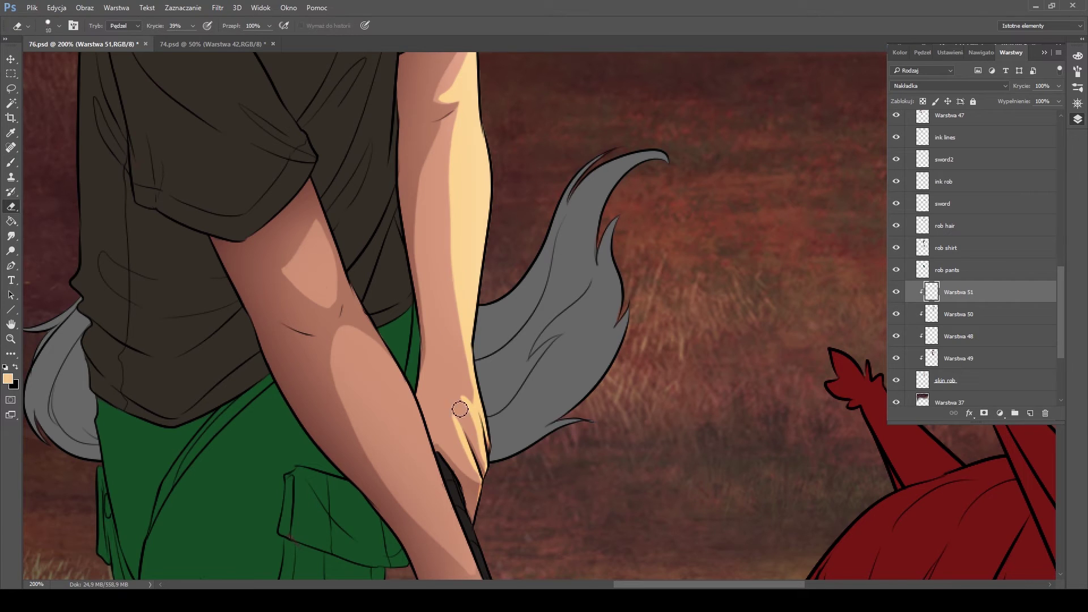
Paint pale yellow highlights along the front forearm and around the edges of the cheek and jaw
{"action": "key", "text": "b"}
{"action": "scroll", "coordinate": [453, 414], "scroll_direction": "down", "scroll_amount": 1}
{"action": "left_click_drag", "start_coordinate": [391, 288], "coordinate": [417, 422]}
{"action": "left_click_drag", "start_coordinate": [351, 283], "coordinate": [453, 493]}
{"action": "scroll", "coordinate": [466, 435], "scroll_direction": "down", "scroll_amount": 3}
{"action": "scroll", "coordinate": [298, 190], "scroll_direction": "up", "scroll_amount": 5}
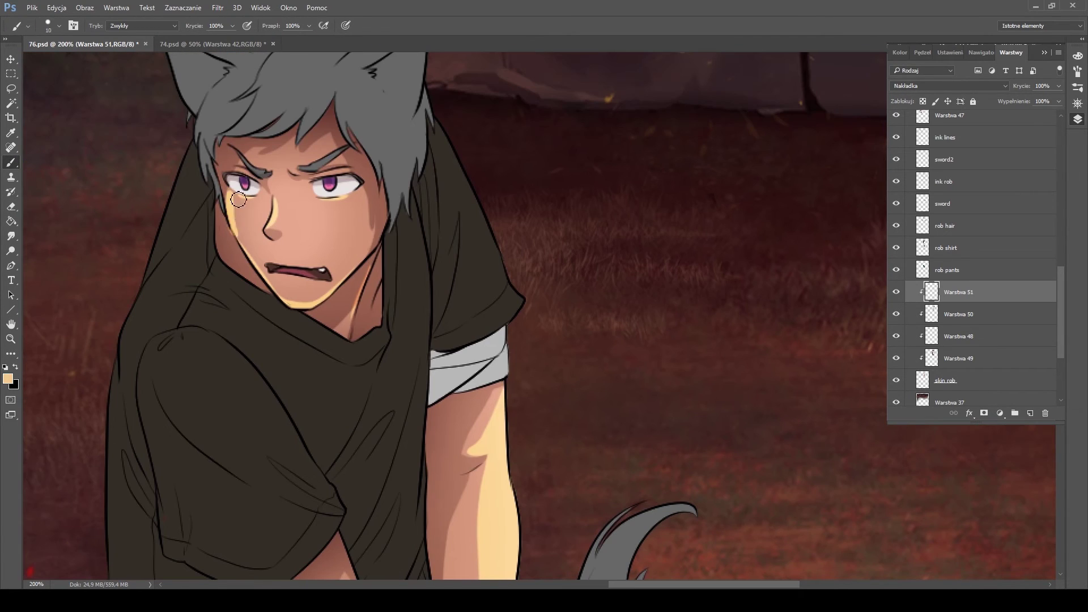
Reduce the skin highlight layer's opacity to 50% and soften the highlights with a large soft eraser
{"action": "scroll", "coordinate": [214, 351], "scroll_direction": "down", "scroll_amount": 4}
{"action": "key", "text": "e"}
{"action": "key", "text": "5"}
{"action": "scroll", "coordinate": [332, 140], "scroll_direction": "up", "scroll_amount": 6}
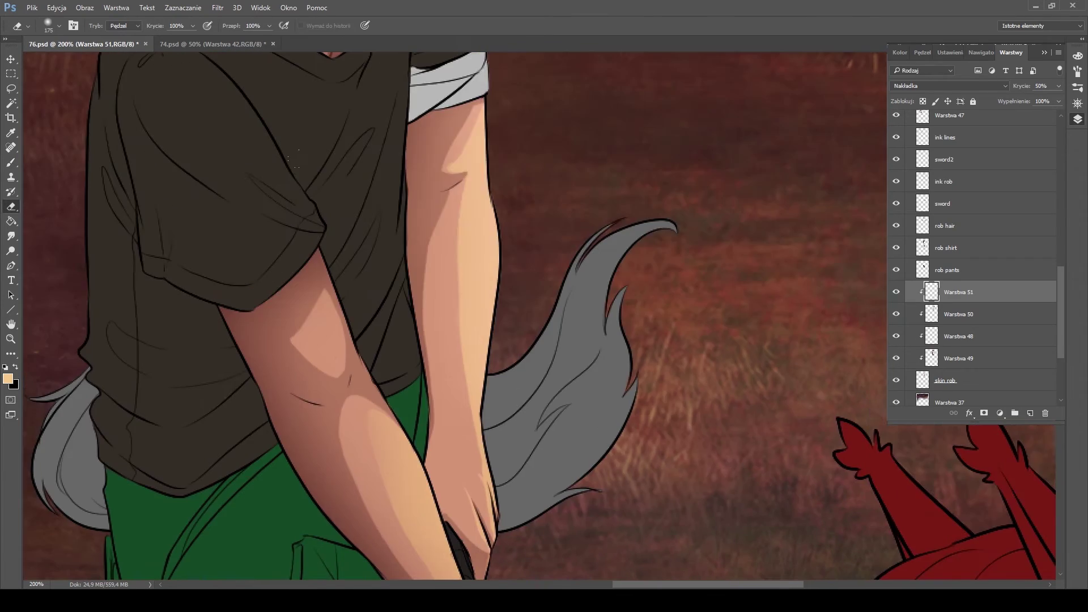
Paint a camouflage pattern over the green trousers on new layers clipped to the rob pants layer
{"action": "key", "text": "b"}
{"action": "left_click", "coordinate": [950, 270]}
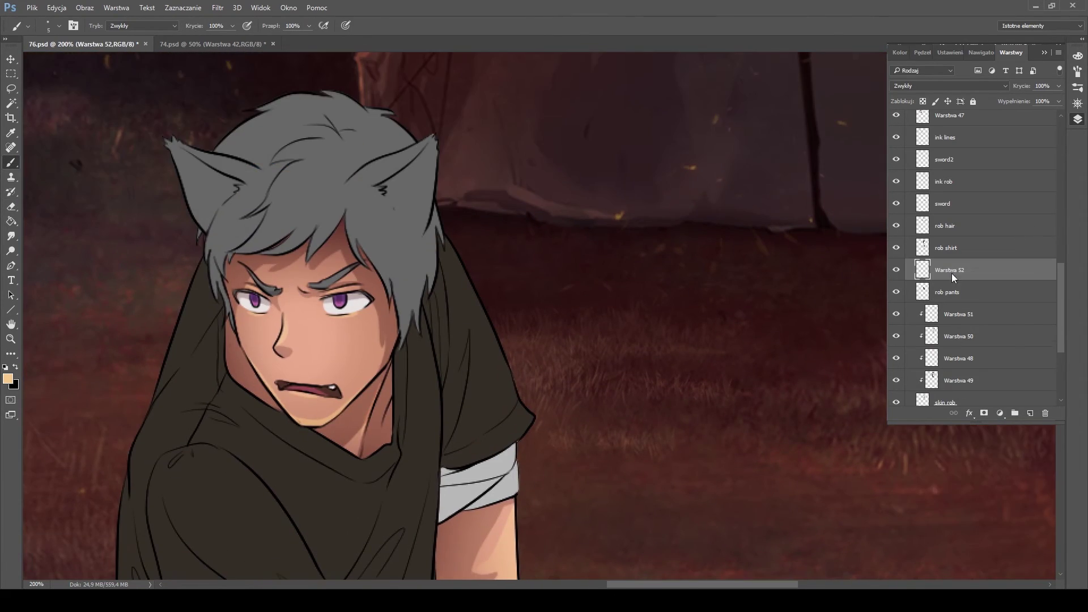
{"action": "key", "text": "ctrl+shift+alt+n"}
{"action": "key", "text": "ctrl+alt+g"}
{"action": "scroll", "coordinate": [321, 136], "scroll_direction": "down", "scroll_amount": 8}
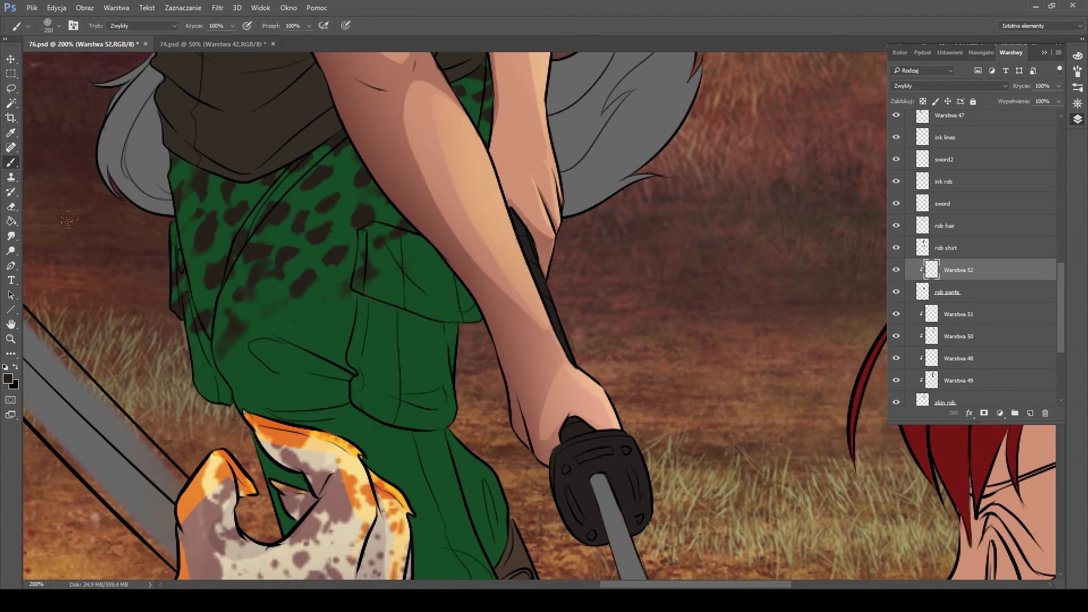
{"action": "scroll", "coordinate": [538, 317], "scroll_direction": "down", "scroll_amount": 5}
{"action": "key", "text": "alt"}
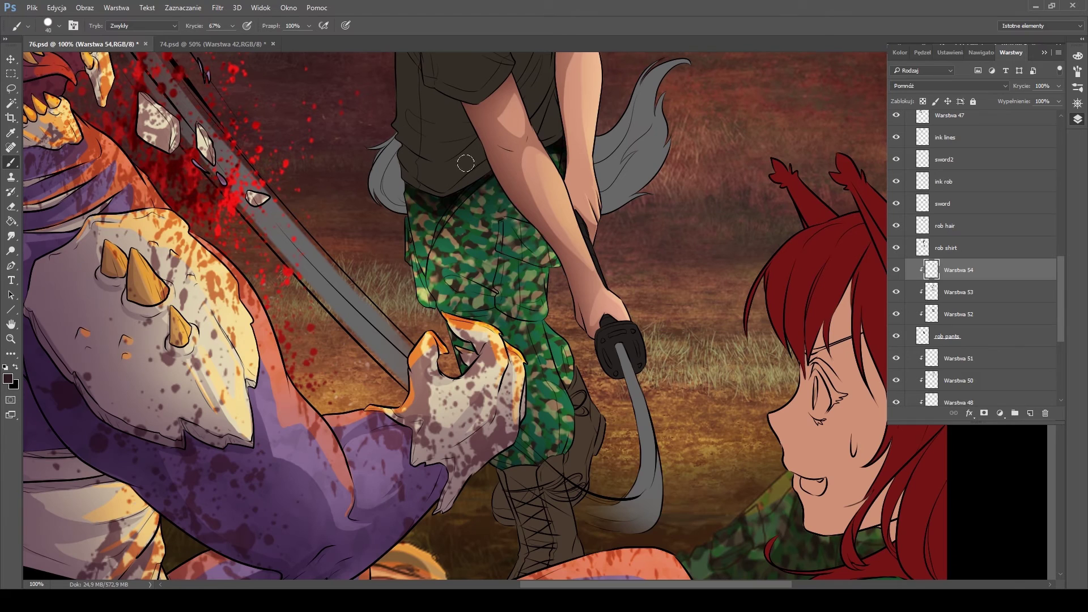
Paint dark shadows at full brush opacity on the trousers beneath the shirt hem, the arm and the pocket flap
{"action": "key", "text": "bracketleft"}
{"action": "key", "text": "bracketleft"}
{"action": "key", "text": "bracketleft"}
{"action": "key", "text": "bracketleft"}
{"action": "key", "text": "bracketleft"}
{"action": "key", "text": "0"}
{"action": "mouse_move", "coordinate": [481, 181]}
{"action": "left_mouse_down"}
{"action": "mouse_move", "coordinate": [558, 261]}
{"action": "mouse_move", "coordinate": [547, 274]}
{"action": "left_mouse_up"}
{"action": "mouse_move", "coordinate": [408, 190]}
{"action": "left_mouse_down"}
{"action": "mouse_move", "coordinate": [538, 227]}
{"action": "mouse_move", "coordinate": [561, 248]}
{"action": "left_mouse_up"}
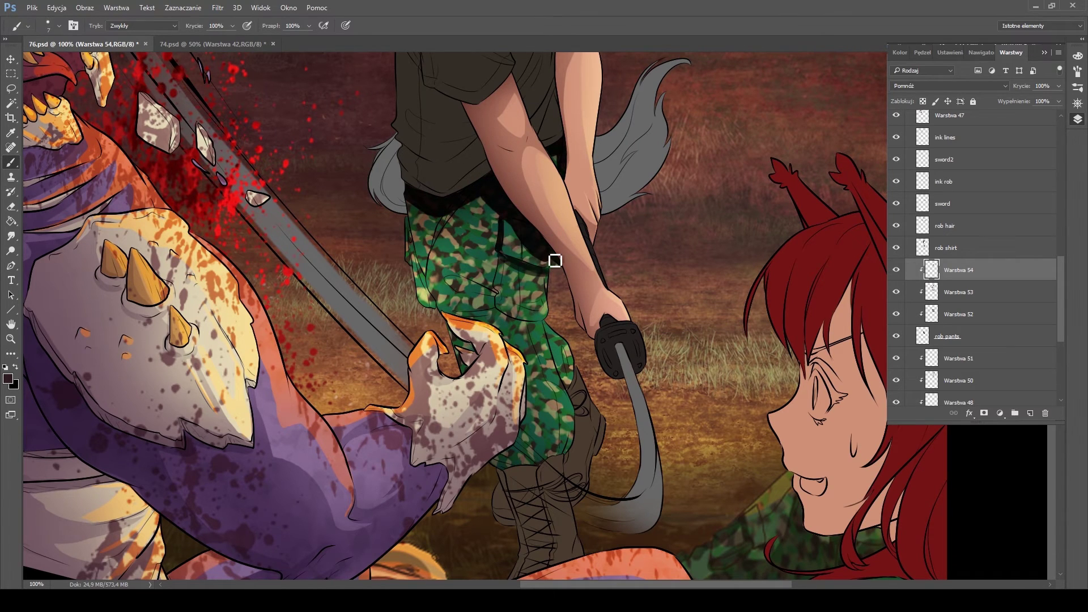
Paint dark fold shadows around the pocket and down the trouser legs, and lower the trouser shadow layer's opacity to 35%
{"action": "left_click_drag", "start_coordinate": [496, 254], "coordinate": [504, 284]}
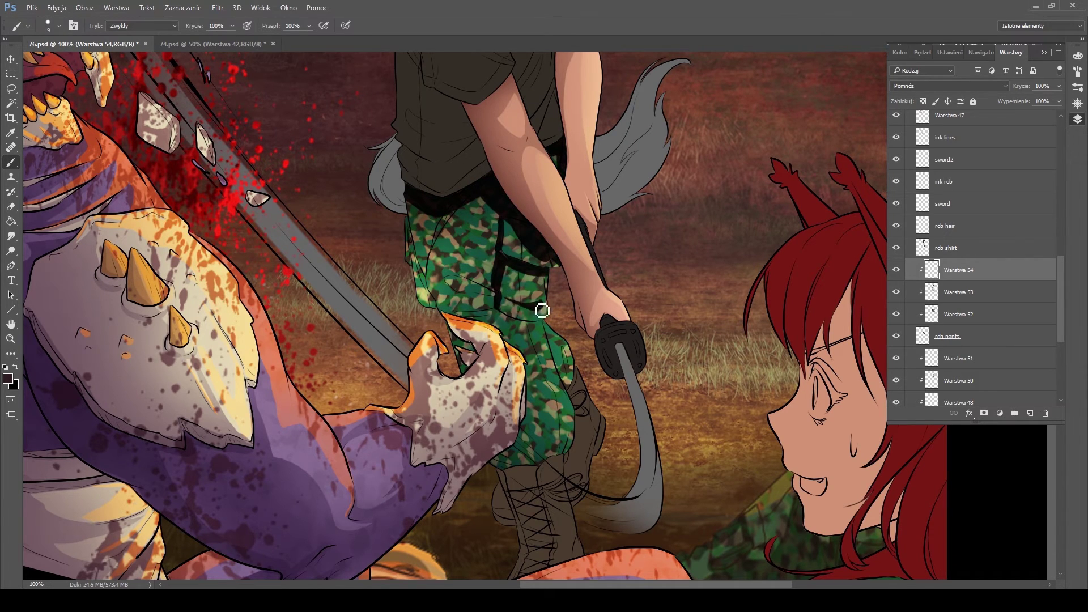
{"action": "mouse_move", "coordinate": [489, 312]}
{"action": "left_mouse_down"}
{"action": "mouse_move", "coordinate": [511, 314]}
{"action": "mouse_move", "coordinate": [551, 328]}
{"action": "mouse_move", "coordinate": [569, 385]}
{"action": "mouse_move", "coordinate": [572, 374]}
{"action": "mouse_move", "coordinate": [561, 351]}
{"action": "mouse_move", "coordinate": [508, 321]}
{"action": "mouse_move", "coordinate": [553, 370]}
{"action": "mouse_move", "coordinate": [520, 432]}
{"action": "left_mouse_up"}
{"action": "key", "text": "bracketright"}
{"action": "key", "text": "bracketleft"}
{"action": "mouse_move", "coordinate": [449, 218]}
{"action": "left_mouse_down"}
{"action": "mouse_move", "coordinate": [428, 301]}
{"action": "mouse_move", "coordinate": [439, 312]}
{"action": "mouse_move", "coordinate": [537, 281]}
{"action": "left_mouse_up"}
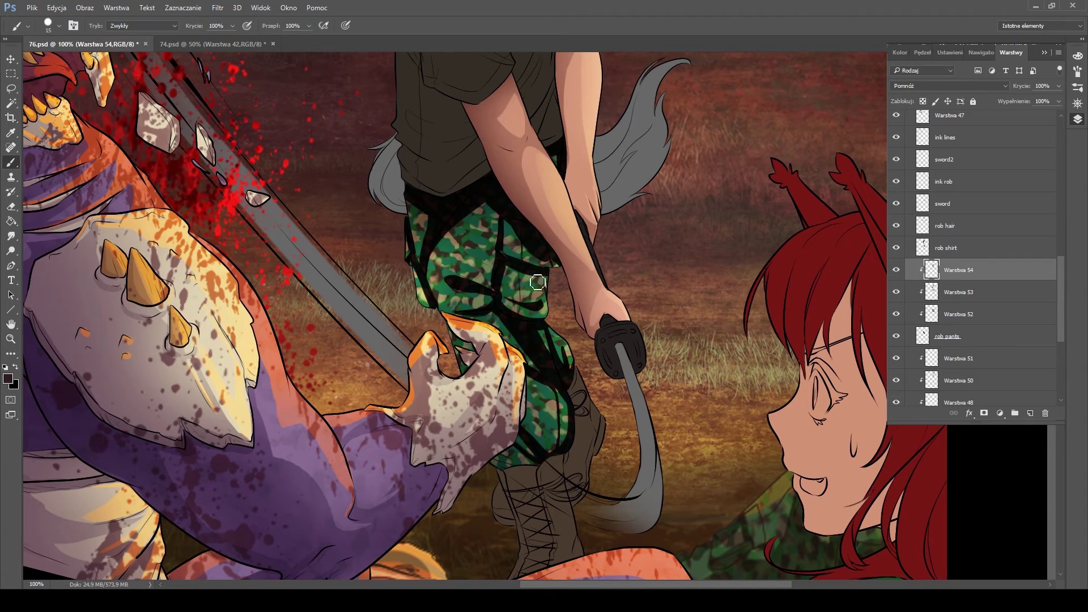
{"action": "left_click", "coordinate": [1058, 86]}
{"action": "left_click_drag", "start_coordinate": [1058, 98], "coordinate": [1023, 99]}
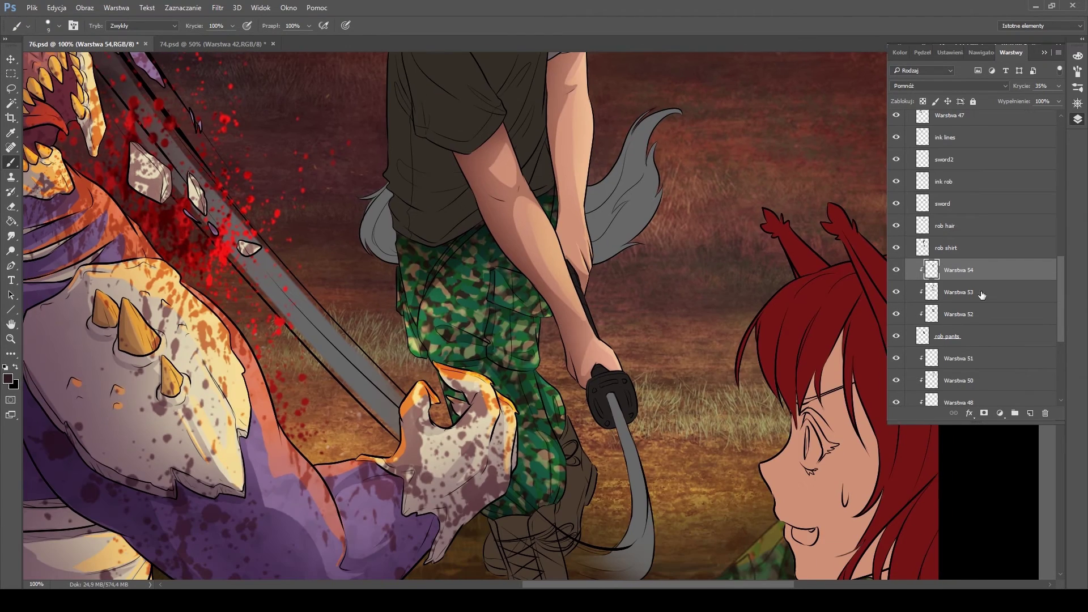
Add warm highlights to the trousers on a new clipped Overlay layer and soften them with a large soft eraser
{"action": "key", "text": "ctrl+shift+alt+n"}
{"action": "key", "text": "ctrl+alt+g"}
{"action": "key", "text": "shift+alt+o"}
{"action": "left_click", "coordinate": [559, 292], "text": "alt"}
{"action": "mouse_move", "coordinate": [430, 274]}
{"action": "left_mouse_down"}
{"action": "mouse_move", "coordinate": [448, 335]}
{"action": "mouse_move", "coordinate": [515, 278]}
{"action": "left_mouse_up"}
{"action": "left_click_drag", "start_coordinate": [419, 340], "coordinate": [407, 268]}
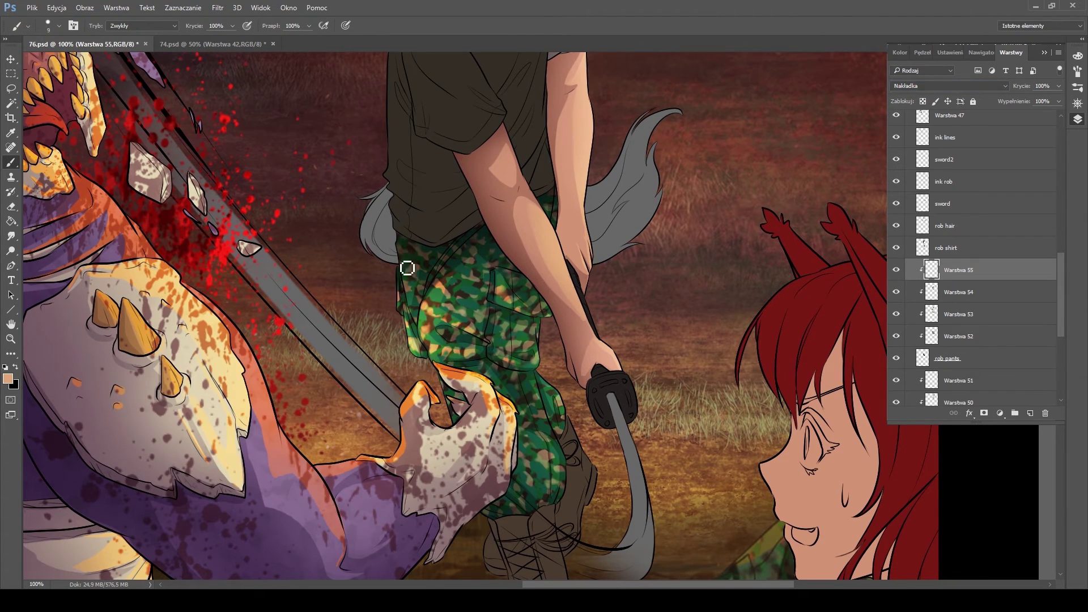
{"action": "key", "text": "e"}
{"action": "left_click_drag", "start_coordinate": [561, 464], "coordinate": [538, 453]}
{"action": "scroll", "coordinate": [510, 340], "scroll_direction": "up", "scroll_amount": 10}
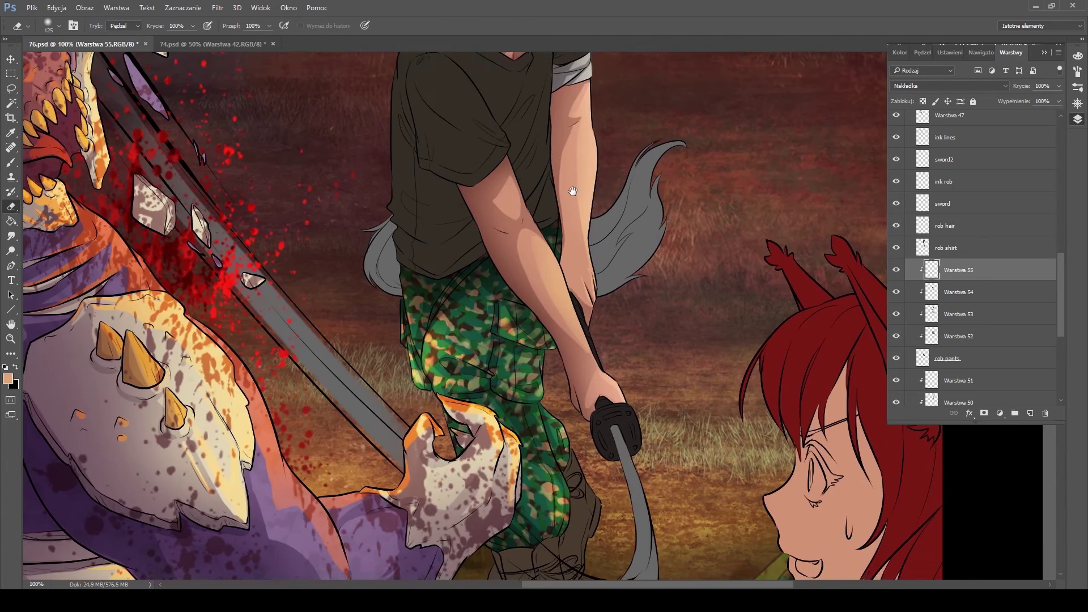
Add a layer clipped to the rob shirt layer and shade the shirt with a large soft brush in warm and dark tones
{"action": "left_click", "coordinate": [957, 248]}
{"action": "key", "text": "ctrl+shift+alt+n"}
{"action": "key", "text": "ctrl+alt+g"}
{"action": "key", "text": "b"}
{"action": "key", "text": "shift+alt+o"}
{"action": "mouse_move", "coordinate": [396, 187]}
{"action": "left_mouse_down"}
{"action": "mouse_move", "coordinate": [402, 408]}
{"action": "mouse_move", "coordinate": [396, 351]}
{"action": "left_mouse_up"}
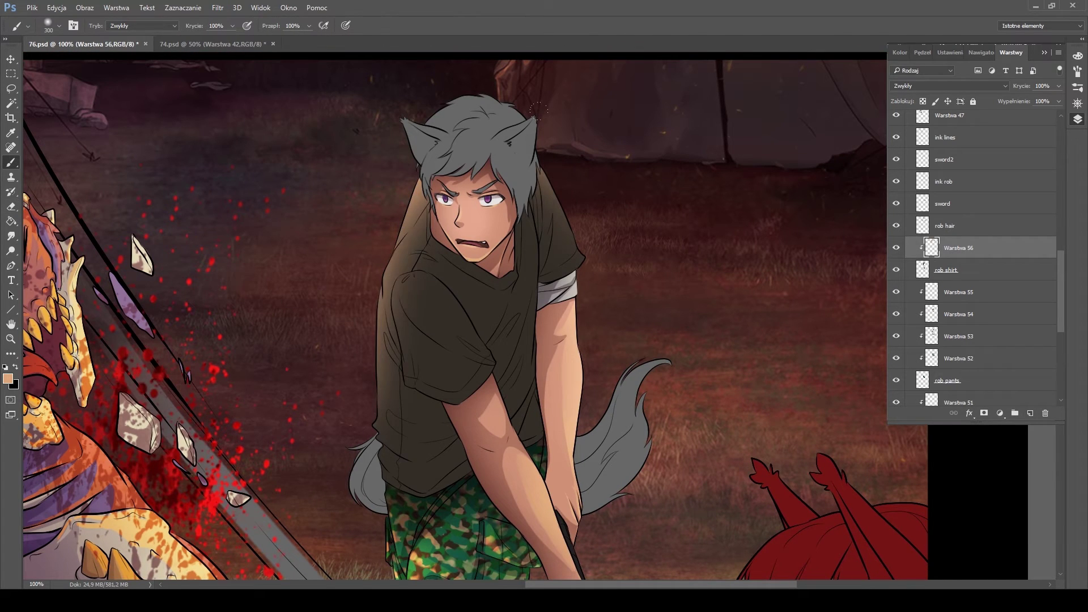
{"action": "left_click", "coordinate": [694, 115], "text": "alt"}
Add a clipped Overlay layer above the shirt shading and paint warm highlights along the shirt's back edge and far sleeve
{"action": "key", "text": "ctrl+shift+alt+n"}
{"action": "key", "text": "ctrl+alt+g"}
{"action": "key", "text": "shift+alt+o"}
{"action": "key", "text": "bracketleft"}
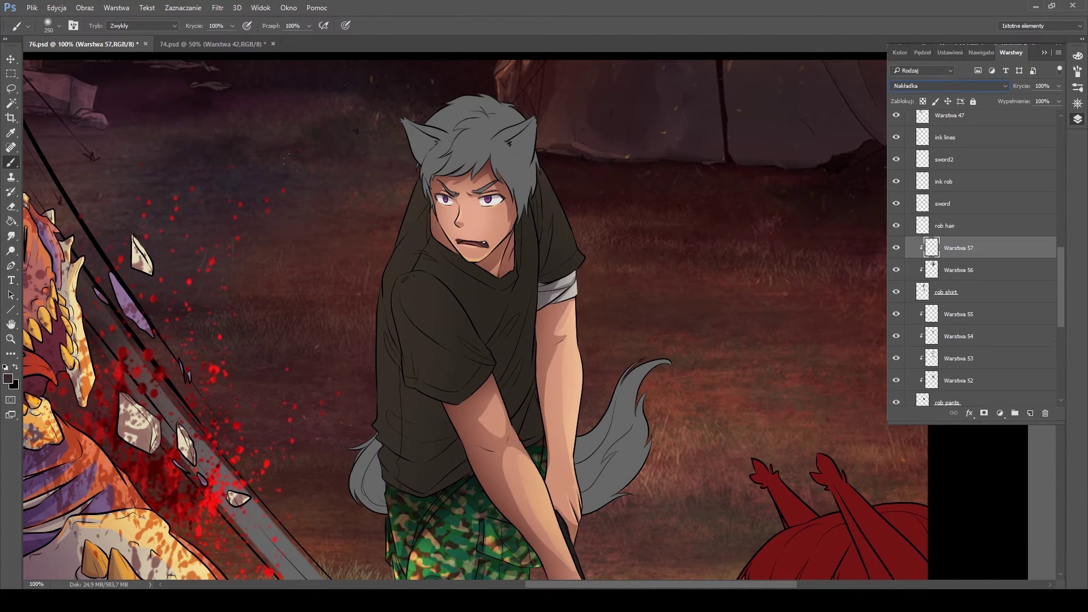
{"action": "key", "text": "bracketleft"}
{"action": "key", "text": "bracketleft"}
{"action": "key", "text": "bracketleft"}
{"action": "key", "text": "bracketleft"}
{"action": "key", "text": "bracketleft"}
{"action": "left_click_drag", "start_coordinate": [422, 180], "coordinate": [396, 255]}
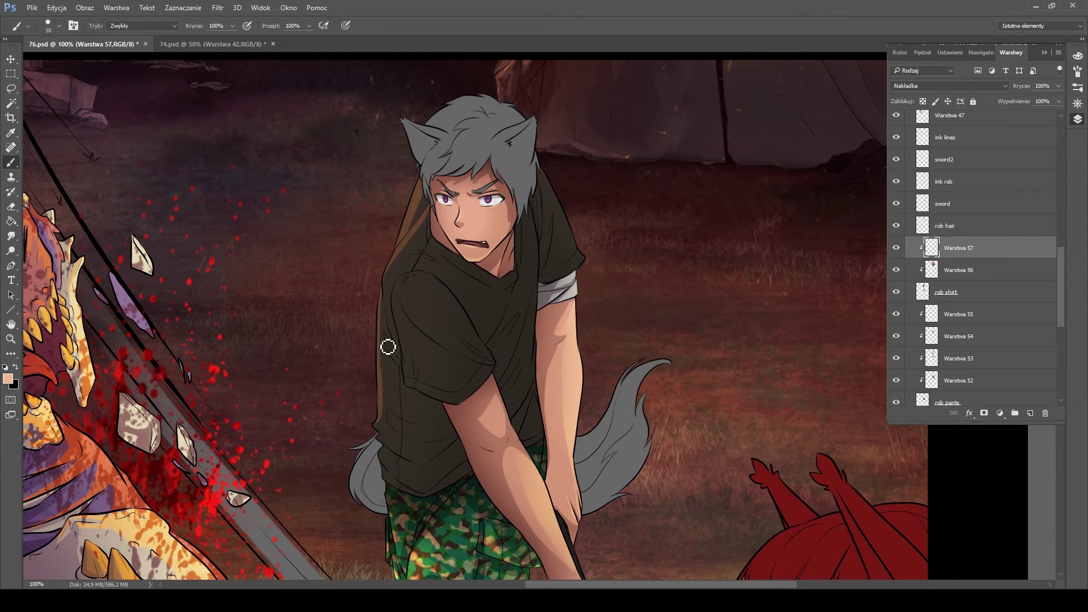
{"action": "mouse_move", "coordinate": [541, 170]}
{"action": "left_mouse_down"}
{"action": "mouse_move", "coordinate": [556, 238]}
{"action": "mouse_move", "coordinate": [579, 254]}
{"action": "left_mouse_up"}
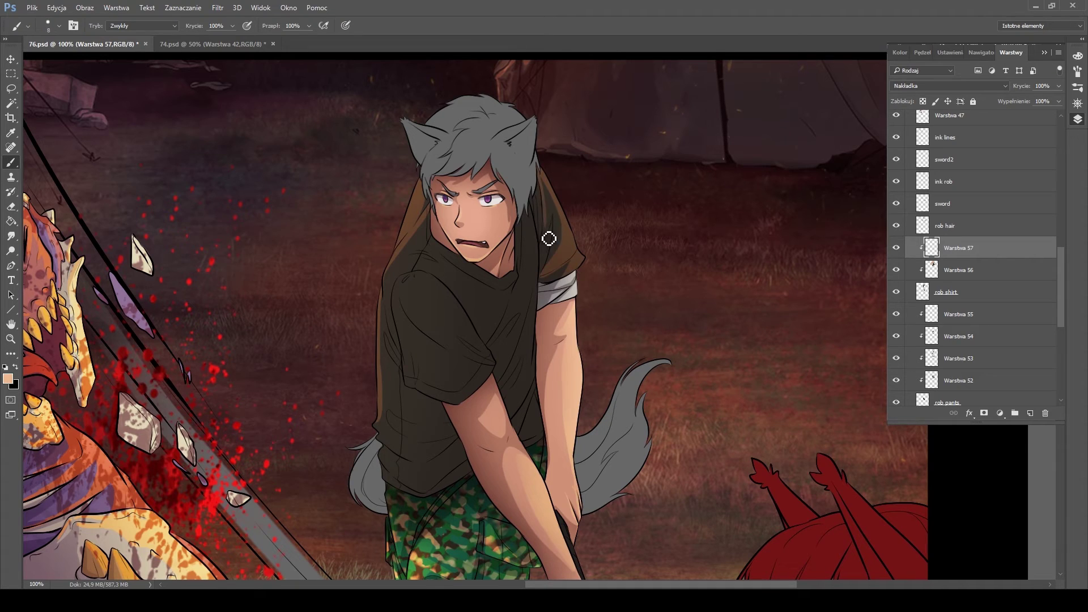
{"action": "key", "text": "e"}
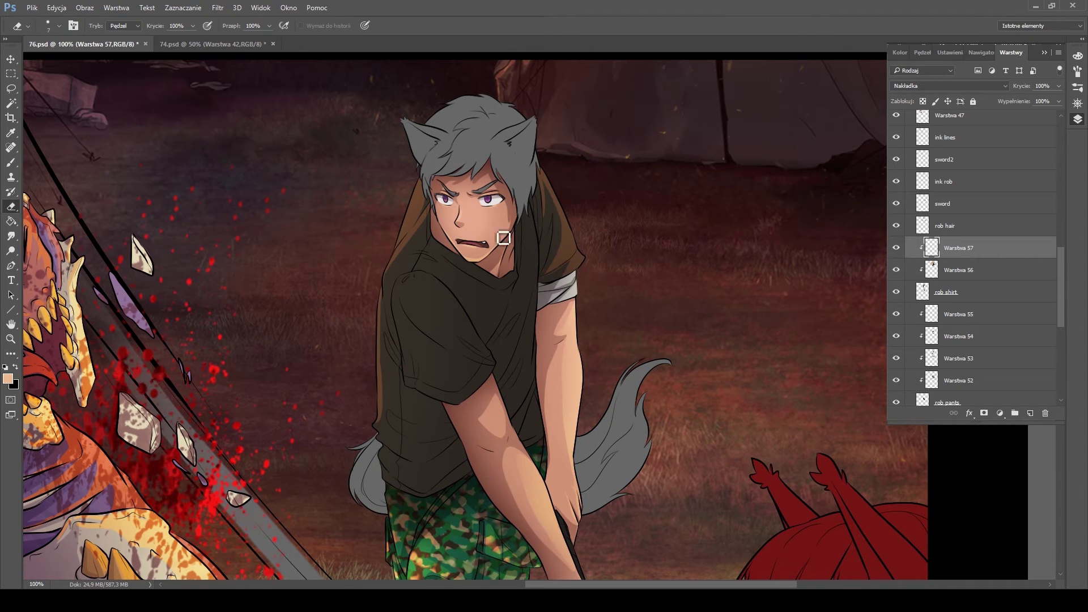
{"action": "key", "text": "b"}
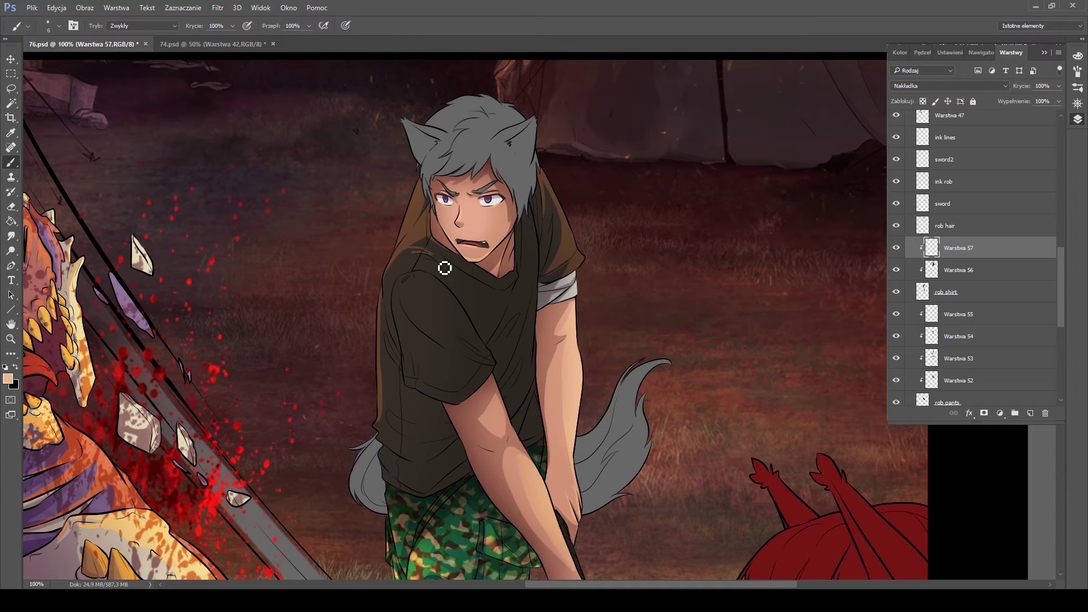
Paint warm highlights on the near sleeve and the lower shirt folds, and lower the layer's opacity to 48%
{"action": "key", "text": "bracketright"}
{"action": "mouse_move", "coordinate": [419, 281]}
{"action": "left_mouse_down"}
{"action": "mouse_move", "coordinate": [415, 347]}
{"action": "mouse_move", "coordinate": [417, 302]}
{"action": "mouse_move", "coordinate": [471, 361]}
{"action": "mouse_move", "coordinate": [458, 359]}
{"action": "mouse_move", "coordinate": [432, 284]}
{"action": "mouse_move", "coordinate": [418, 385]}
{"action": "left_mouse_up"}
{"action": "key", "text": "bracketleft"}
{"action": "key", "text": "e"}
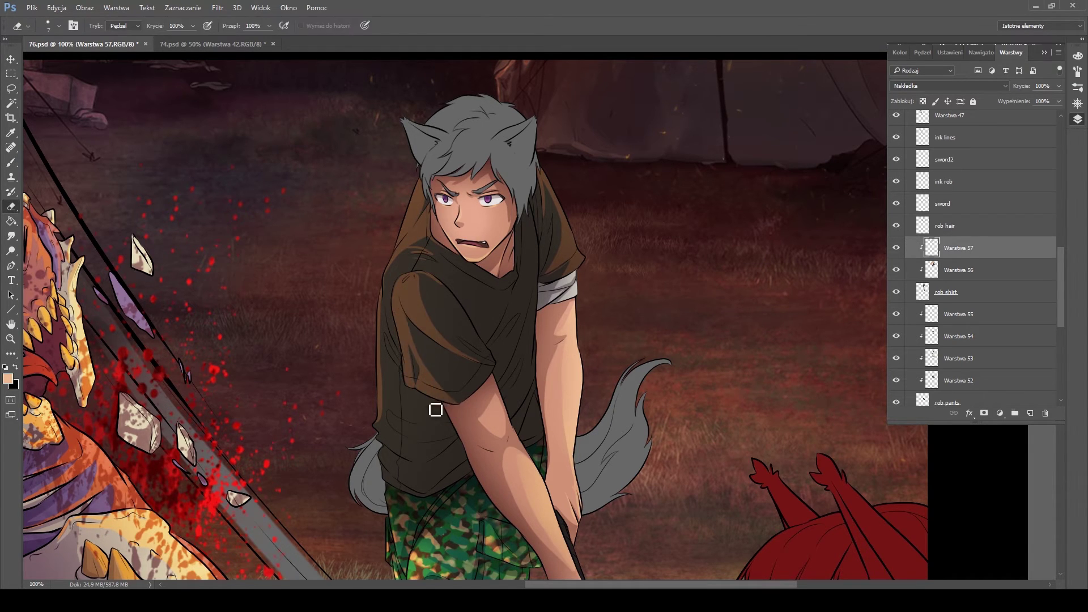
{"action": "key", "text": "b"}
{"action": "key", "text": "e"}
{"action": "key", "text": "b"}
{"action": "scroll", "coordinate": [512, 349], "scroll_direction": "down", "scroll_amount": 3}
{"action": "key", "text": "bracketright"}
{"action": "key", "text": "bracketright"}
{"action": "key", "text": "bracketright"}
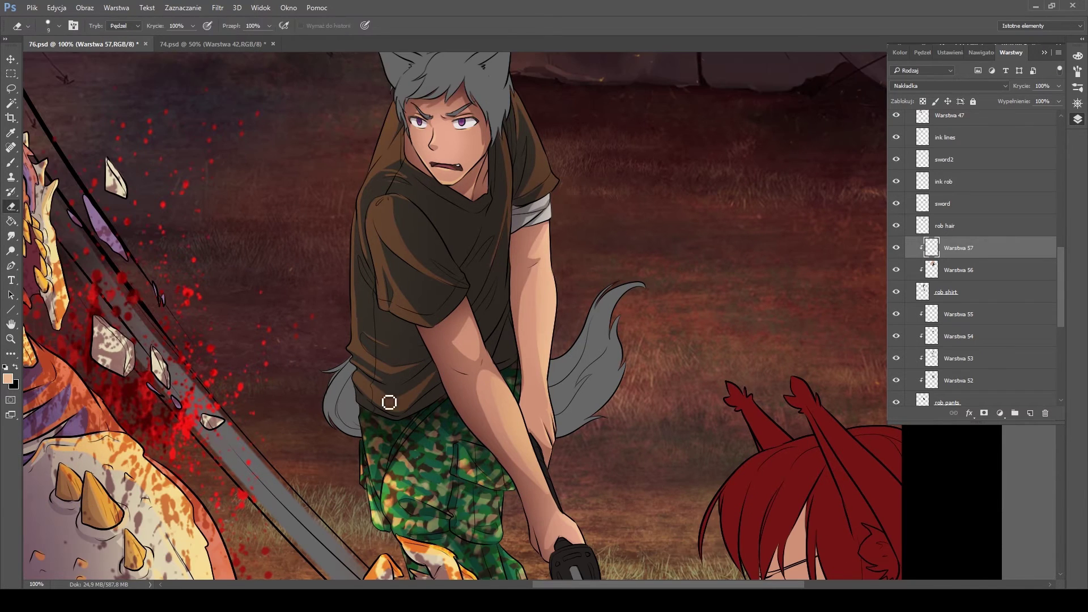
{"action": "left_click_drag", "start_coordinate": [1022, 86], "coordinate": [997, 86]}
{"action": "key", "text": "e"}
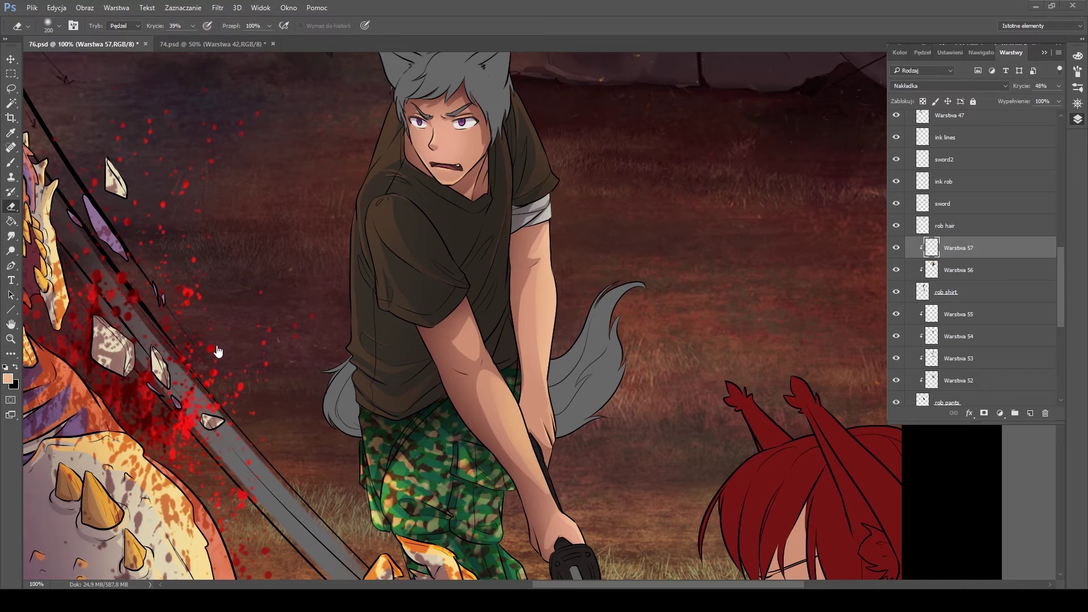
Add a clipped Multiply layer at 51% opacity and paint dark fold shadows across the shirt's chest and hem
{"action": "key", "text": "ctrl+shift+alt+n"}
{"action": "key", "text": "b"}
{"action": "mouse_move", "coordinate": [453, 260]}
{"action": "left_mouse_down"}
{"action": "mouse_move", "coordinate": [400, 198]}
{"action": "mouse_move", "coordinate": [473, 267]}
{"action": "mouse_move", "coordinate": [519, 258]}
{"action": "mouse_move", "coordinate": [525, 340]}
{"action": "left_mouse_up"}
{"action": "mouse_move", "coordinate": [447, 393]}
{"action": "left_mouse_down"}
{"action": "mouse_move", "coordinate": [387, 387]}
{"action": "mouse_move", "coordinate": [431, 405]}
{"action": "mouse_move", "coordinate": [430, 371]}
{"action": "mouse_move", "coordinate": [365, 338]}
{"action": "mouse_move", "coordinate": [408, 311]}
{"action": "mouse_move", "coordinate": [388, 322]}
{"action": "left_mouse_up"}
{"action": "key", "text": "bracketleft"}
{"action": "key", "text": "bracketleft"}
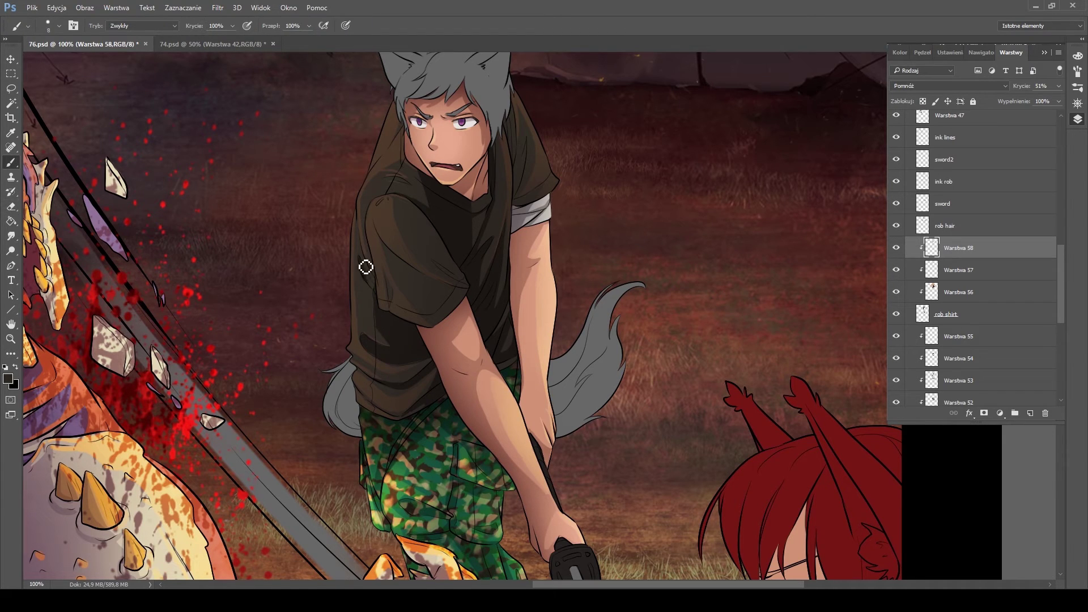
Paint dark folds on the near sleeve and shoulder, and lower the shirt shadow layer's opacity to 27%
{"action": "key", "text": "bracketleft"}
{"action": "key", "text": "bracketleft"}
{"action": "key", "text": "bracketleft"}
{"action": "mouse_move", "coordinate": [454, 253]}
{"action": "left_mouse_down"}
{"action": "mouse_move", "coordinate": [446, 271]}
{"action": "mouse_move", "coordinate": [387, 178]}
{"action": "left_mouse_up"}
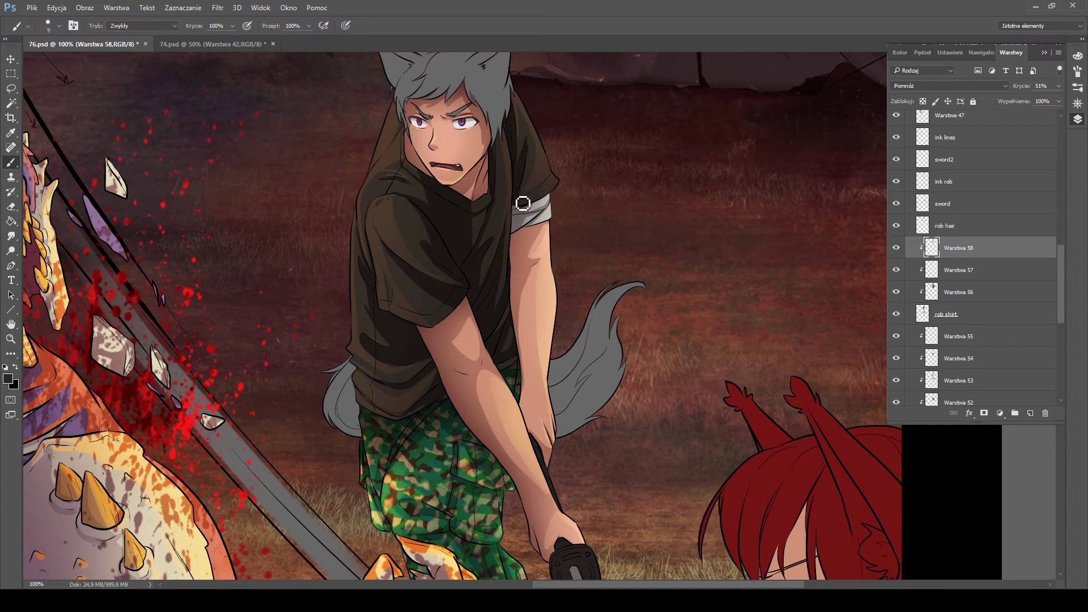
{"action": "key", "text": "e"}
{"action": "key", "text": "v"}
{"action": "key", "text": "2"}
{"action": "key", "text": "7"}
{"action": "key", "text": "e"}
Shade the swordsman's boots with a small brush on the shirt's Multiply layer and the Overlay layer beneath it
{"action": "mouse_move", "coordinate": [352, 344]}
{"action": "left_mouse_down"}
{"action": "mouse_move", "coordinate": [279, 397]}
{"action": "mouse_move", "coordinate": [253, 114]}
{"action": "left_mouse_up"}
{"action": "key", "text": "b"}
{"action": "key", "text": "bracketleft"}
{"action": "key", "text": "bracketleft"}
{"action": "key", "text": "bracketleft"}
{"action": "key", "text": "bracketleft"}
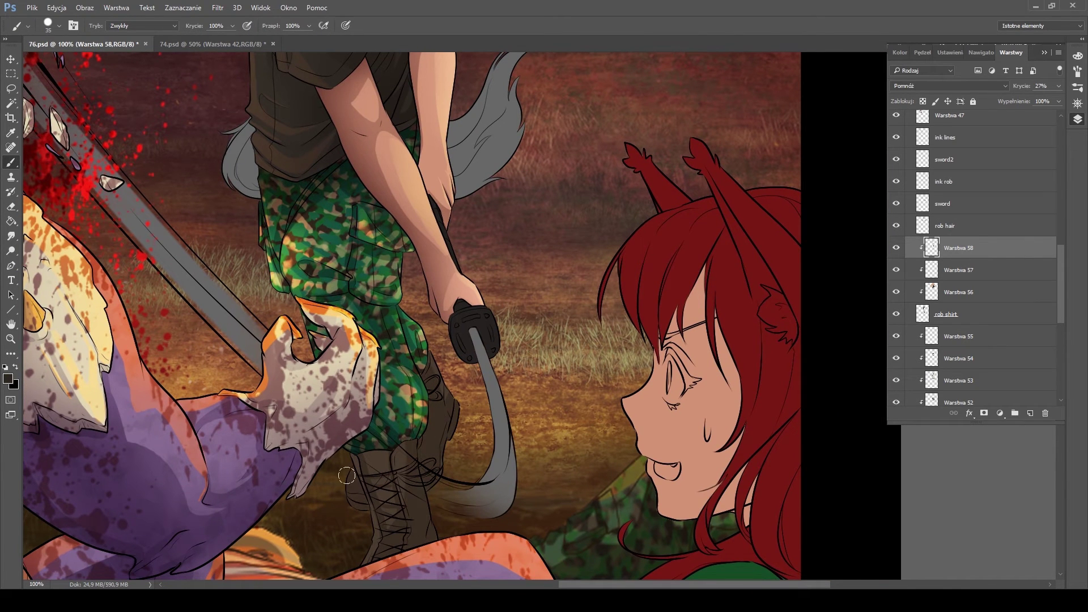
{"action": "key", "text": "alt+bracketleft"}
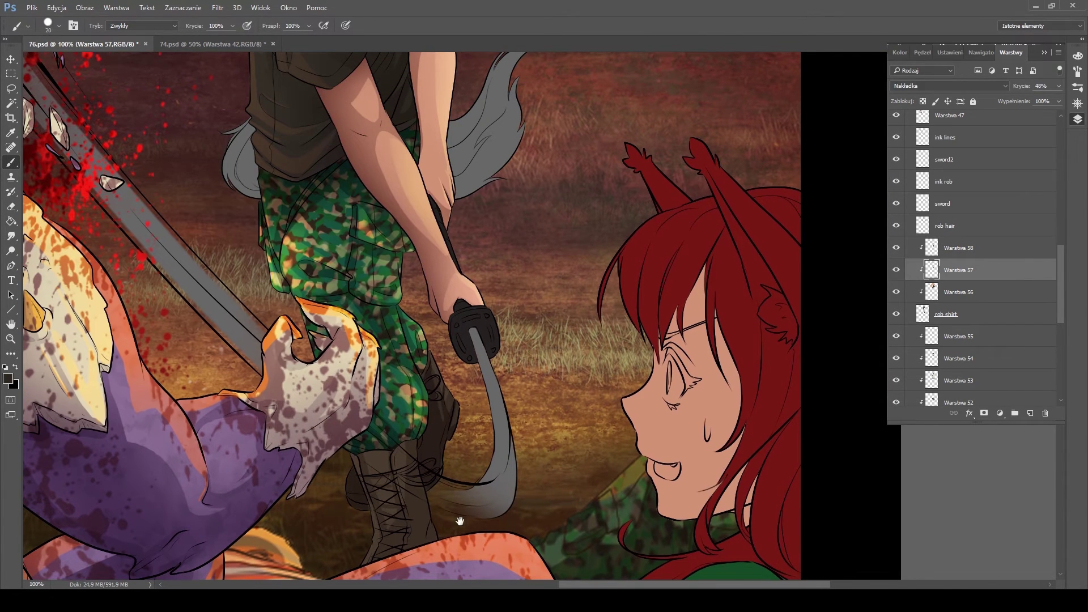
{"action": "left_click_drag", "start_coordinate": [358, 492], "coordinate": [353, 428]}
{"action": "scroll", "coordinate": [361, 512], "scroll_direction": "up", "scroll_amount": 3}
{"action": "scroll", "coordinate": [524, 347], "scroll_direction": "down", "scroll_amount": 1}
Add a layer clipped to the rob hair layer and paint dark shadows inside the wolf ears and along the hair locks
{"action": "key", "text": "alt+bracketright"}
{"action": "key", "text": "alt+bracketright"}
{"action": "key", "text": "ctrl+shift+alt+n"}
{"action": "key", "text": "ctrl+alt+g"}
{"action": "scroll", "coordinate": [300, 184], "scroll_direction": "up", "scroll_amount": 8}
{"action": "key", "text": "bracketright"}
{"action": "left_click_drag", "start_coordinate": [299, 184], "coordinate": [303, 198]}
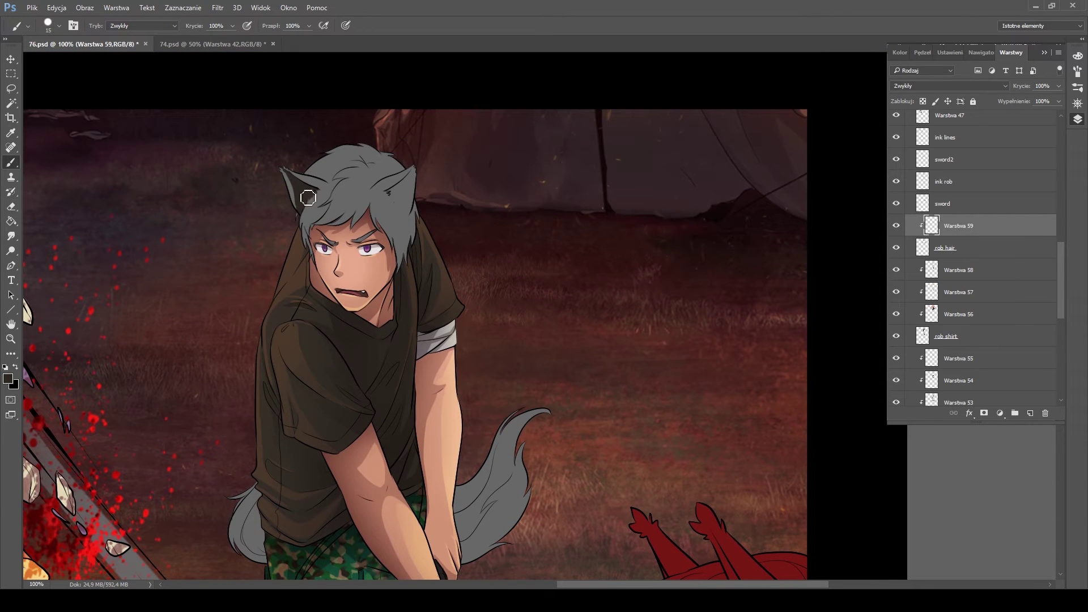
{"action": "mouse_move", "coordinate": [409, 218]}
{"action": "left_mouse_down"}
{"action": "mouse_move", "coordinate": [416, 182]}
{"action": "mouse_move", "coordinate": [413, 214]}
{"action": "left_mouse_up"}
{"action": "key", "text": "bracketleft"}
{"action": "key", "text": "bracketleft"}
{"action": "key", "text": "bracketleft"}
{"action": "key", "text": "bracketright"}
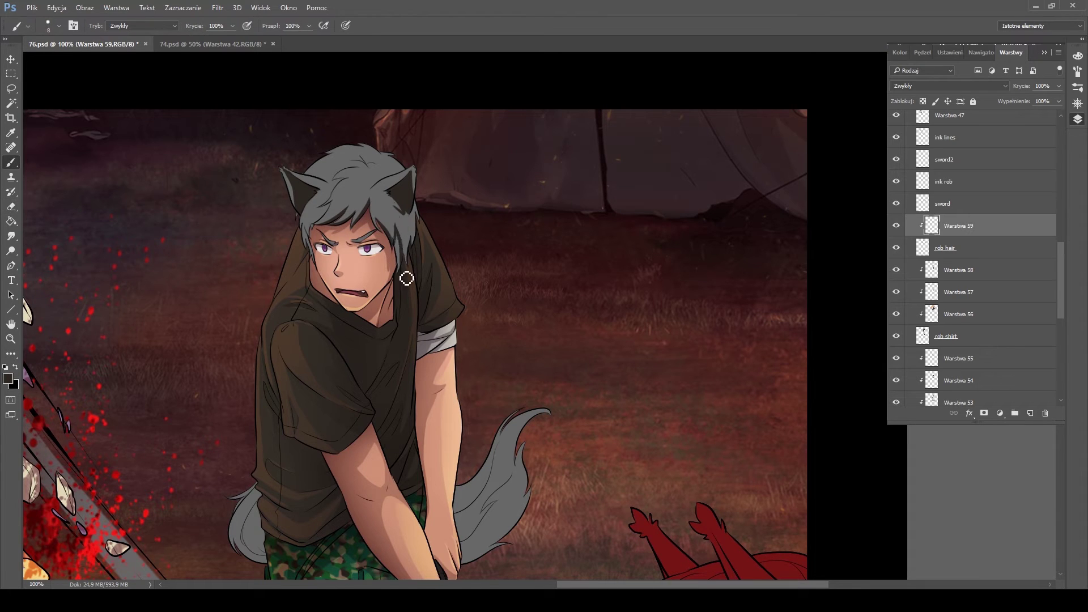
Paint dark shadows on the crown of the hair and the tail, and set the layer to Multiply at 29% opacity
{"action": "key", "text": "bracketleft"}
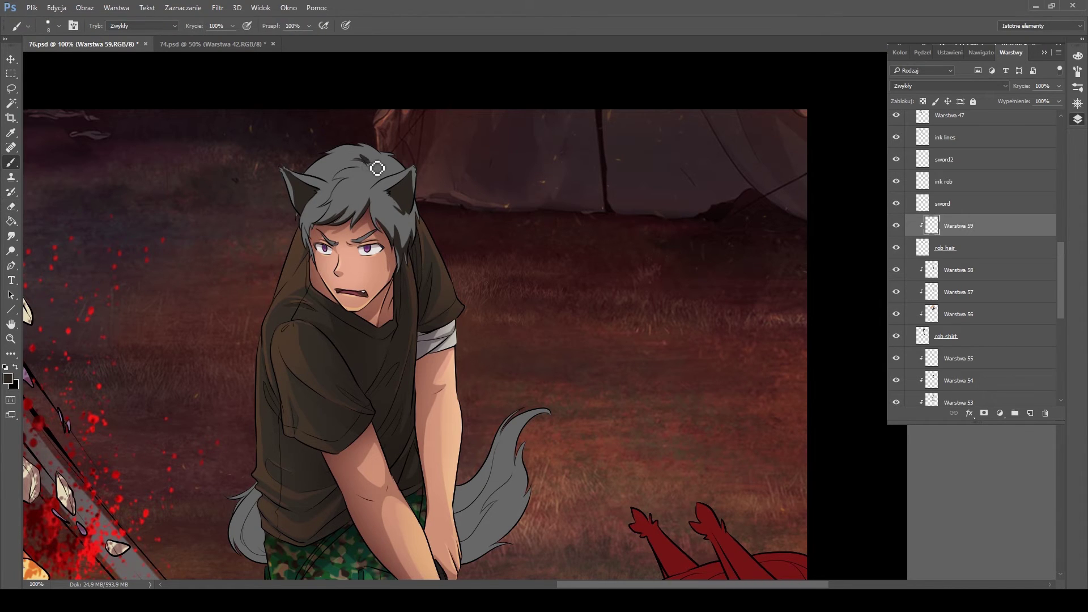
{"action": "key", "text": "bracketleft"}
{"action": "key", "text": "bracketright"}
{"action": "scroll", "coordinate": [266, 375], "scroll_direction": "down", "scroll_amount": 5}
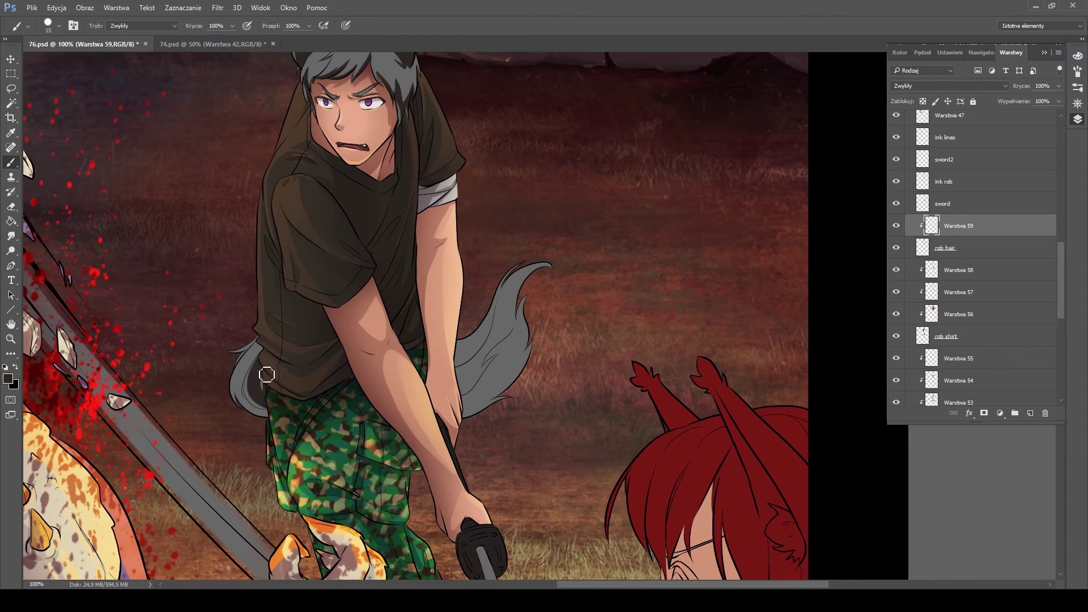
{"action": "mouse_move", "coordinate": [512, 357]}
{"action": "left_mouse_down"}
{"action": "mouse_move", "coordinate": [503, 313]}
{"action": "mouse_move", "coordinate": [482, 363]}
{"action": "mouse_move", "coordinate": [525, 282]}
{"action": "mouse_move", "coordinate": [530, 305]}
{"action": "mouse_move", "coordinate": [508, 373]}
{"action": "mouse_move", "coordinate": [496, 411]}
{"action": "left_mouse_up"}
{"action": "key", "text": "e"}
{"action": "key", "text": "b"}
{"action": "key", "text": "e"}
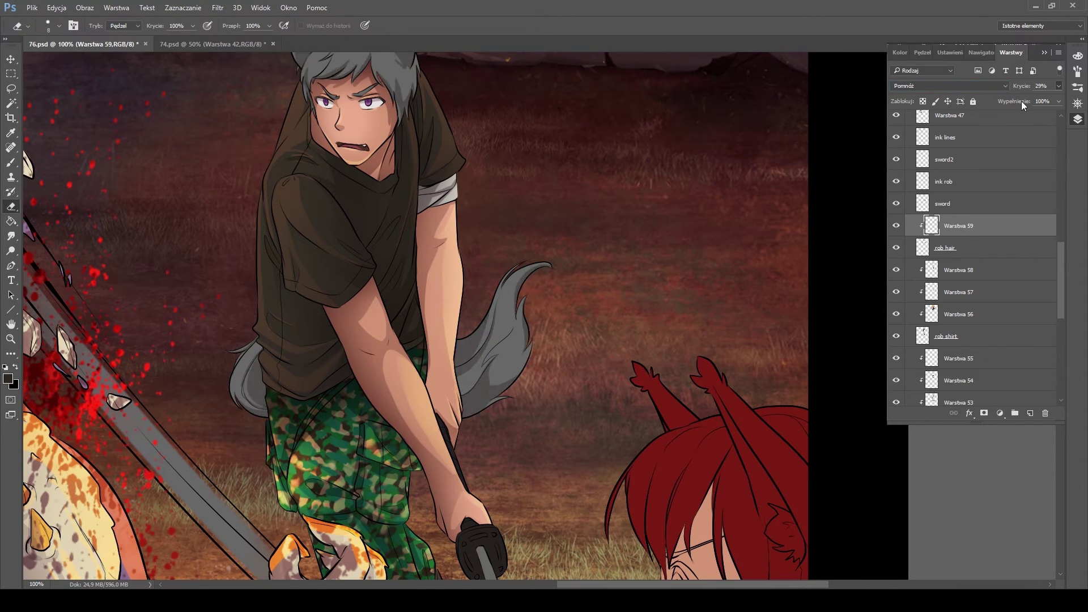
Add an Overlay layer at 48% opacity beneath the hair shadows and shade the hair and tail with a large soft brush
{"action": "key", "text": "ctrl+shift+alt+n"}
{"action": "scroll", "coordinate": [415, 316], "scroll_direction": "up", "scroll_amount": 3}
{"action": "key", "text": "b"}
{"action": "left_click", "coordinate": [949, 86]}
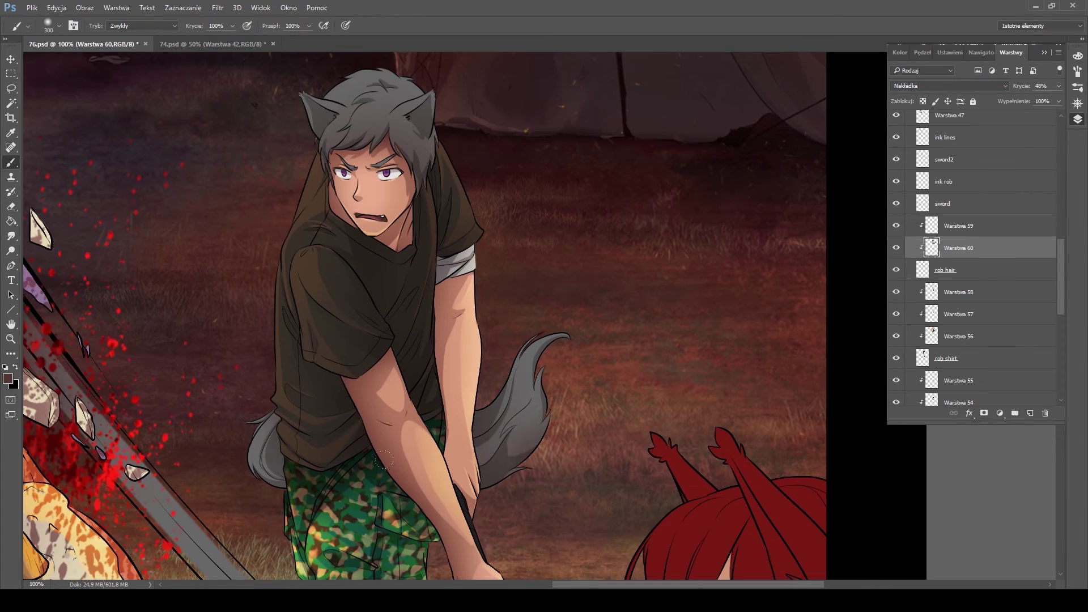
{"action": "scroll", "coordinate": [419, 318], "scroll_direction": "down", "scroll_amount": 3}
{"action": "key", "text": "bracketleft"}
Add a clipped Overlay layer at 58% opacity above the hair shadows and paint warm highlights on the tail and crown
{"action": "key", "text": "ctrl+shift+alt+n"}
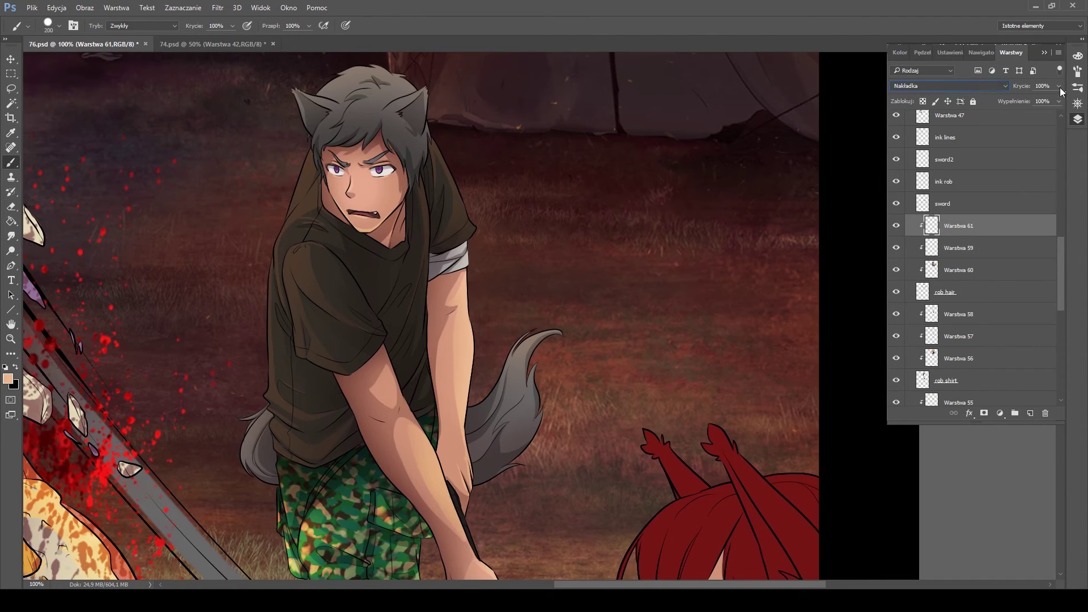
{"action": "key", "text": "bracketleft"}
{"action": "key", "text": "bracketleft"}
{"action": "mouse_move", "coordinate": [537, 337]}
{"action": "left_mouse_down"}
{"action": "mouse_move", "coordinate": [518, 365]}
{"action": "mouse_move", "coordinate": [544, 374]}
{"action": "left_mouse_up"}
{"action": "key", "text": "e"}
{"action": "left_click_drag", "start_coordinate": [527, 413], "coordinate": [531, 553]}
{"action": "key", "text": "b"}
{"action": "key", "text": "bracketleft"}
{"action": "key", "text": "bracketleft"}
{"action": "key", "text": "bracketleft"}
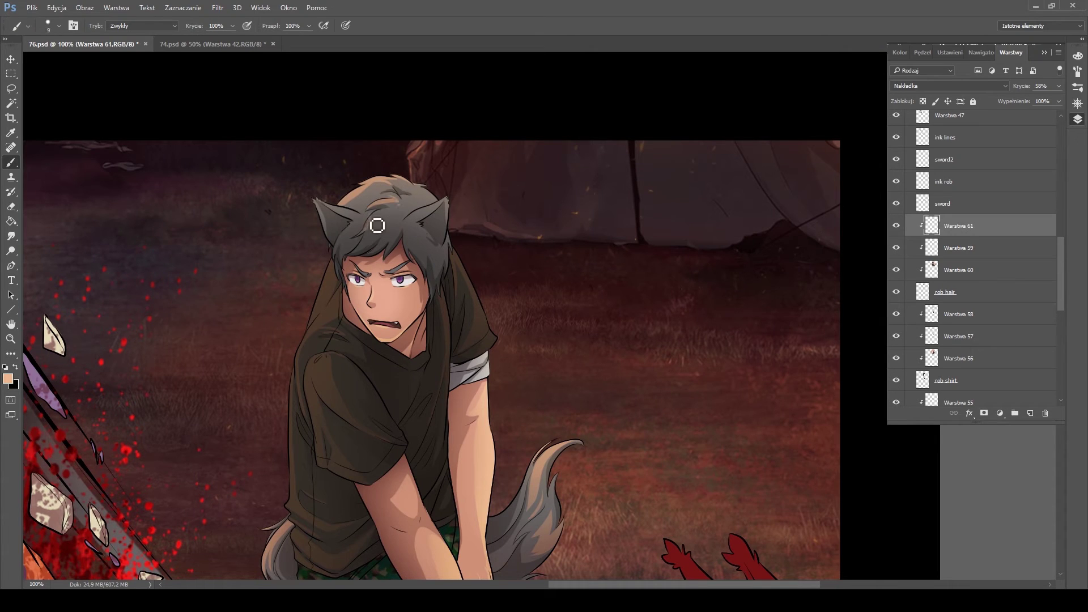
Paint fine warm highlights on the hair strands and ear edges, trimming them with the eraser
{"action": "key", "text": "e"}
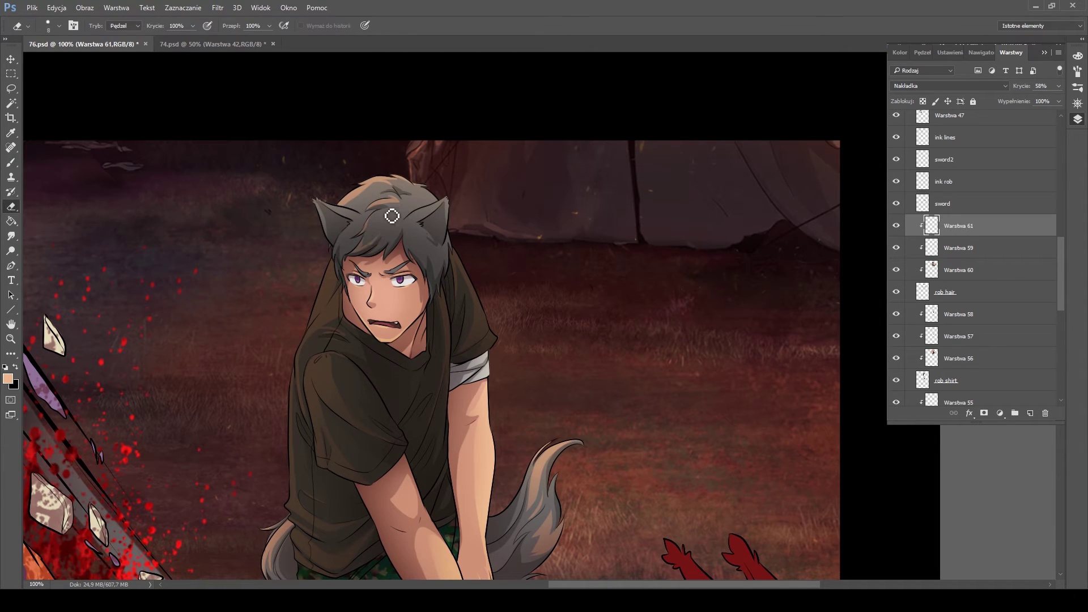
{"action": "key", "text": "b"}
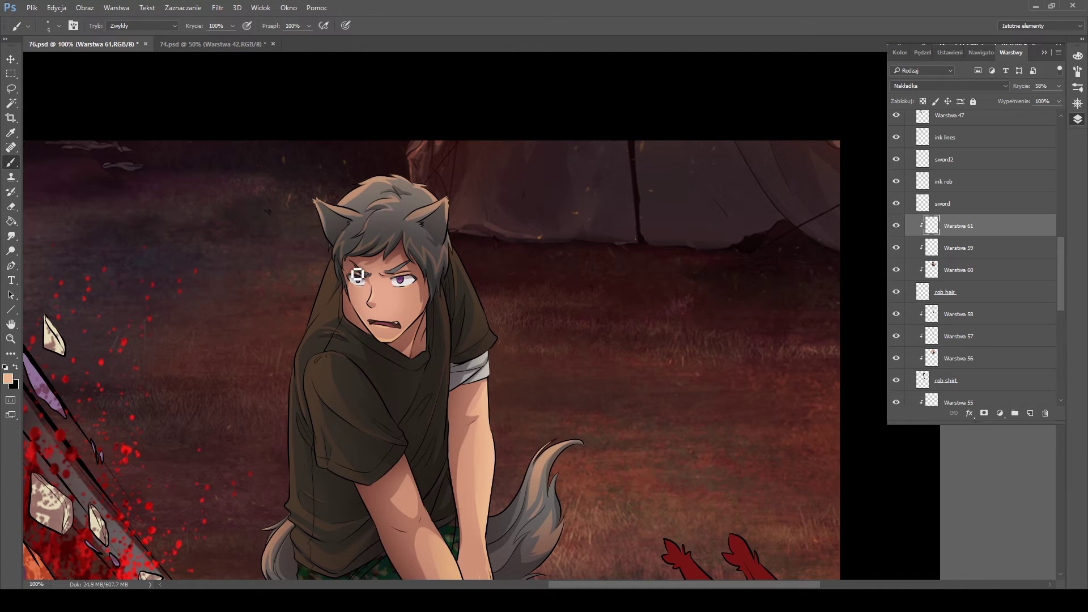
{"action": "key", "text": "e"}
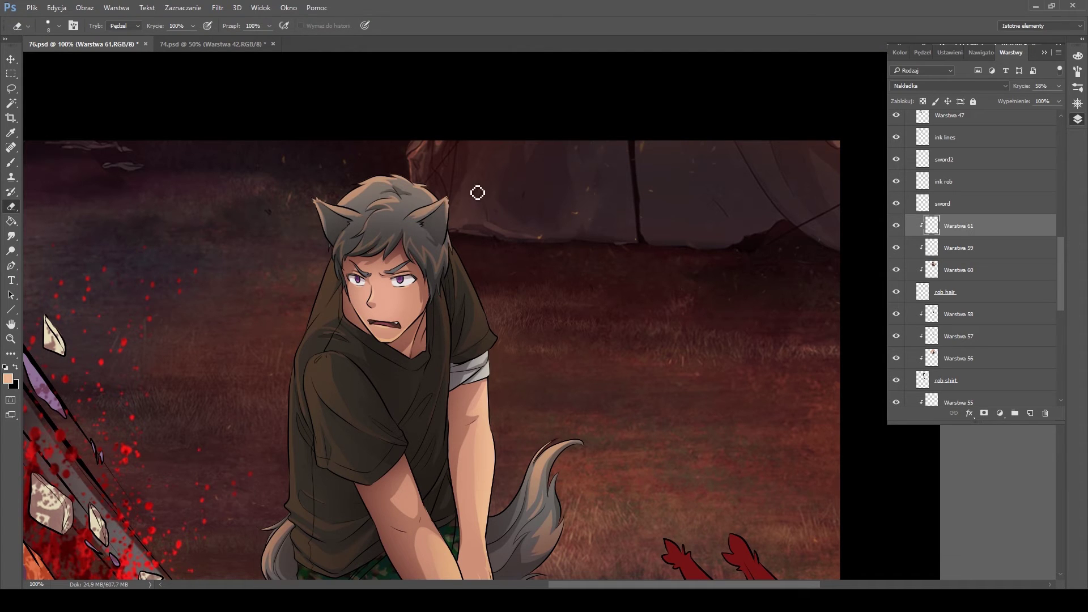
{"action": "key", "text": "b"}
{"action": "key", "text": "e"}
Add an Overlay layer clipped to the sword layer and paint warm brown tones on the sword's guard
{"action": "scroll", "coordinate": [402, 188], "scroll_direction": "down", "scroll_amount": 3}
{"action": "key", "text": "ctrl+alt+shift+n"}
{"action": "key", "text": "ctrl+alt+g"}
{"action": "scroll", "coordinate": [453, 284], "scroll_direction": "down", "scroll_amount": 5}
{"action": "key", "text": "b"}
{"action": "left_click_drag", "start_coordinate": [213, 142], "coordinate": [801, 266]}
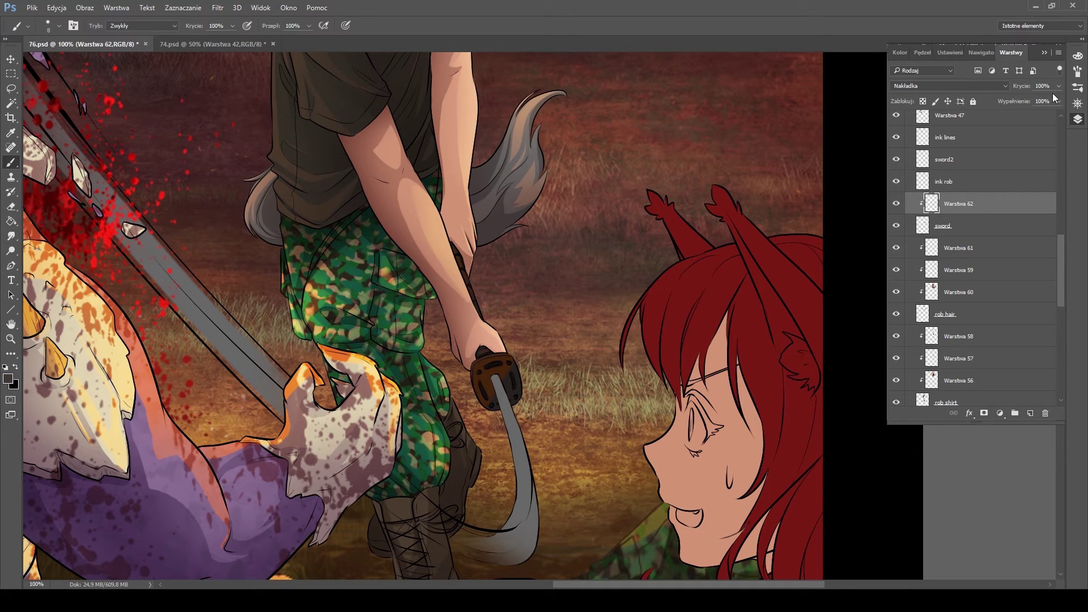
Add a layer clipped to the sword2 layer and paint orange ornamental lines along the sword blade
{"action": "left_click", "coordinate": [963, 159]}
{"action": "key", "text": "ctrl+alt+shift+n"}
{"action": "key", "text": "ctrl+alt+g"}
{"action": "left_click", "coordinate": [51, 129], "text": "alt"}
{"action": "left_click_drag", "start_coordinate": [134, 226], "coordinate": [263, 371]}
{"action": "left_click_drag", "start_coordinate": [490, 546], "coordinate": [536, 493]}
{"action": "left_click_drag", "start_coordinate": [518, 416], "coordinate": [538, 472]}
{"action": "left_click_drag", "start_coordinate": [154, 276], "coordinate": [205, 300]}
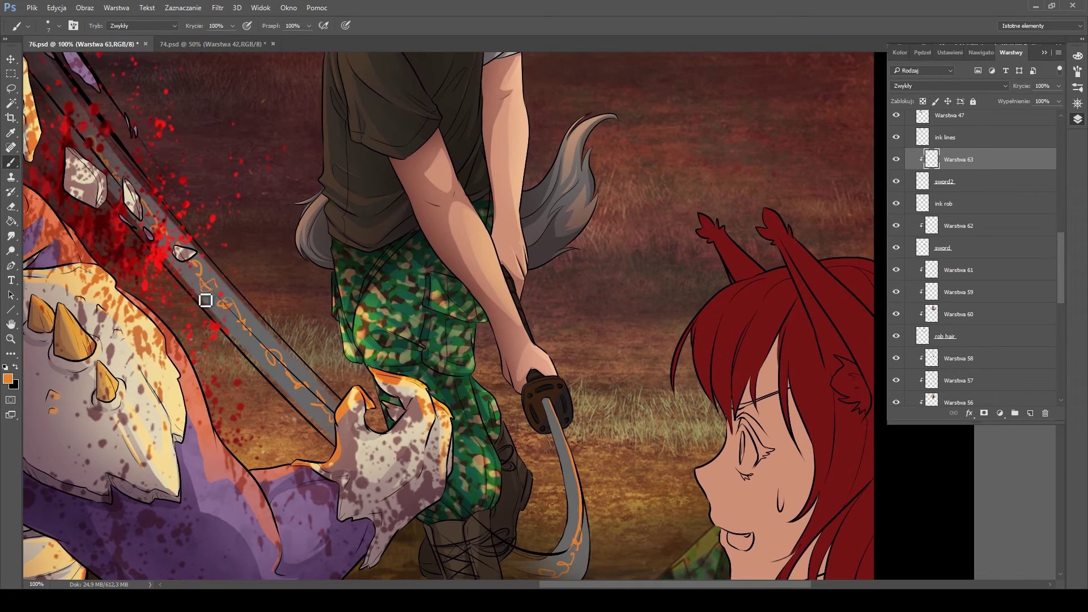
{"action": "mouse_move", "coordinate": [283, 340]}
{"action": "left_mouse_down"}
{"action": "mouse_move", "coordinate": [174, 125]}
{"action": "mouse_move", "coordinate": [210, 319]}
{"action": "mouse_move", "coordinate": [300, 441]}
{"action": "mouse_move", "coordinate": [241, 291]}
{"action": "left_mouse_up"}
Add an Overlay layer above the ink lines layer, brush a soft orange glow over the blade and trim it with the eraser
{"action": "left_click", "coordinate": [963, 137]}
{"action": "left_click", "coordinate": [1030, 413]}
{"action": "left_click", "coordinate": [949, 86]}
{"action": "key", "text": "bracketleft"}
{"action": "key", "text": "bracketleft"}
{"action": "scroll", "coordinate": [974, 255], "scroll_direction": "up", "scroll_amount": 5}
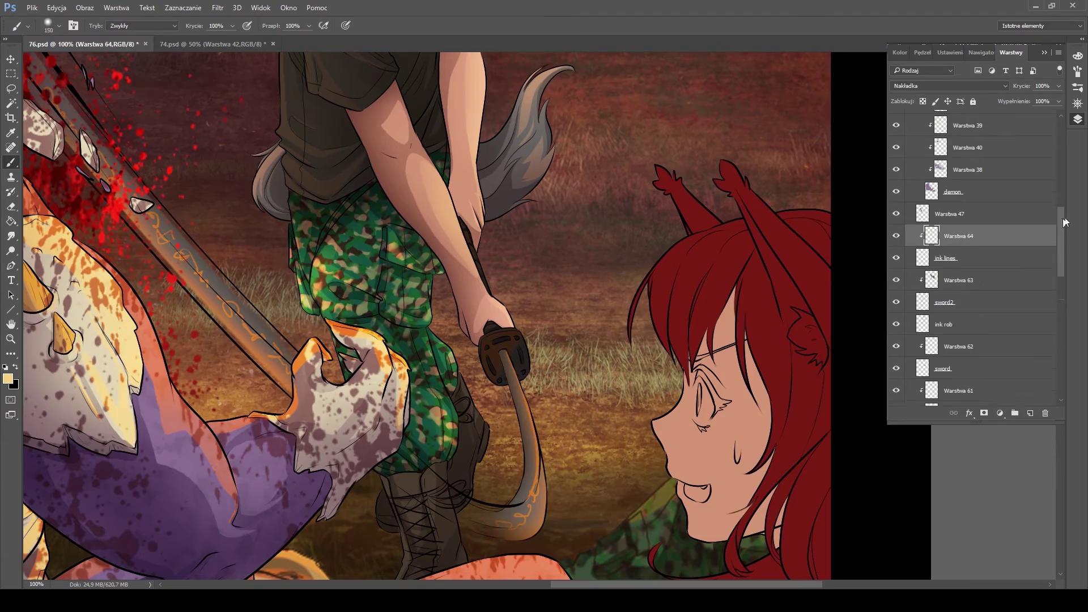
{"action": "left_click_drag", "start_coordinate": [57, 85], "coordinate": [318, 397]}
{"action": "left_click_drag", "start_coordinate": [536, 437], "coordinate": [508, 483]}
{"action": "left_click_drag", "start_coordinate": [396, 255], "coordinate": [572, 448]}
{"action": "key", "text": "e"}
{"action": "left_click_drag", "start_coordinate": [595, 510], "coordinate": [411, 269]}
{"action": "left_click_drag", "start_coordinate": [187, 255], "coordinate": [430, 332]}
{"action": "left_click_drag", "start_coordinate": [369, 198], "coordinate": [538, 509]}
Add an outer glow effect to the layer with the blade's orange ornaments
{"action": "key", "text": "alt+bracketleft"}
{"action": "key", "text": "alt+bracketleft"}
{"action": "key", "text": "h"}
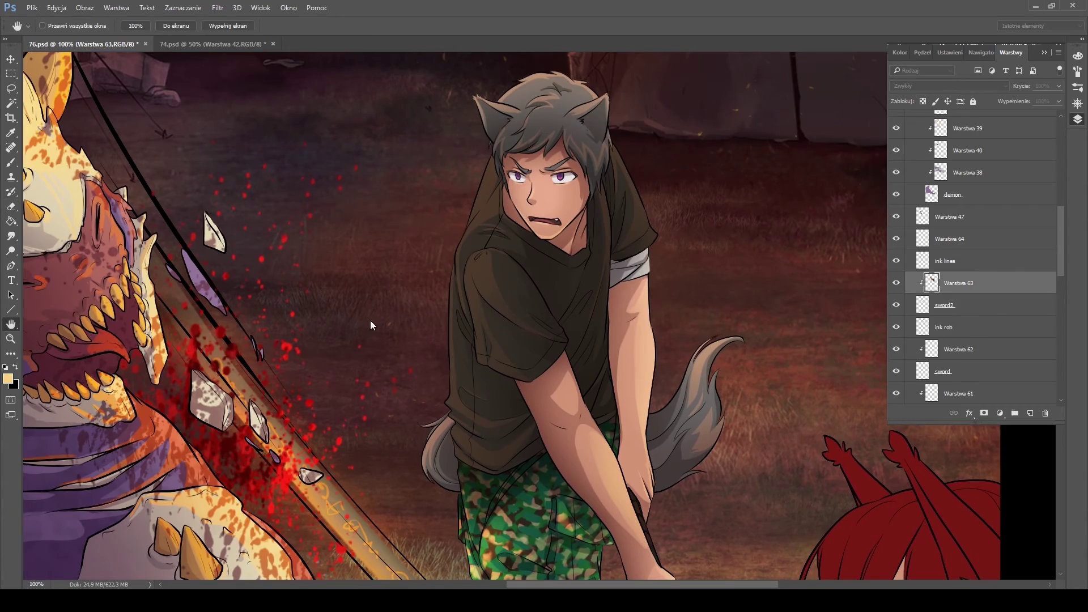
{"action": "left_click_drag", "start_coordinate": [510, 430], "coordinate": [391, 79]}
{"action": "left_click", "coordinate": [981, 52]}
{"action": "key", "text": "ctrl+minus"}
{"action": "left_click", "coordinate": [1011, 52]}
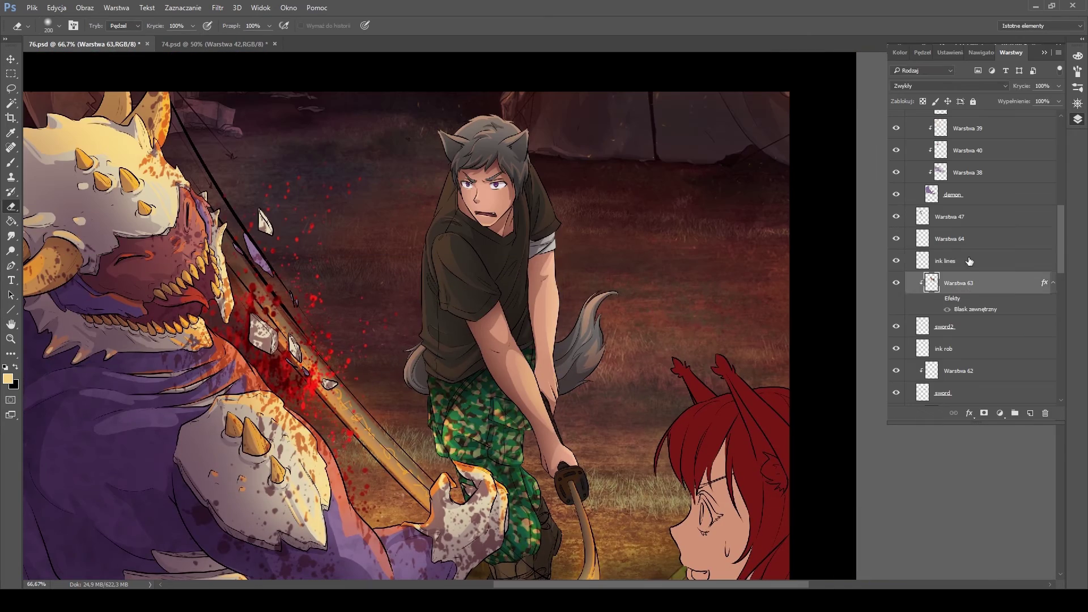
Give the ink lines layer a colour overlay and an outer glow, and create a new layer above it
{"action": "key", "text": "alt+bracketright"}
{"action": "key", "text": "ctrl+z"}
{"action": "key", "text": "i"}
{"action": "key", "text": "ctrl+shift+alt+n"}
{"action": "key", "text": "b"}
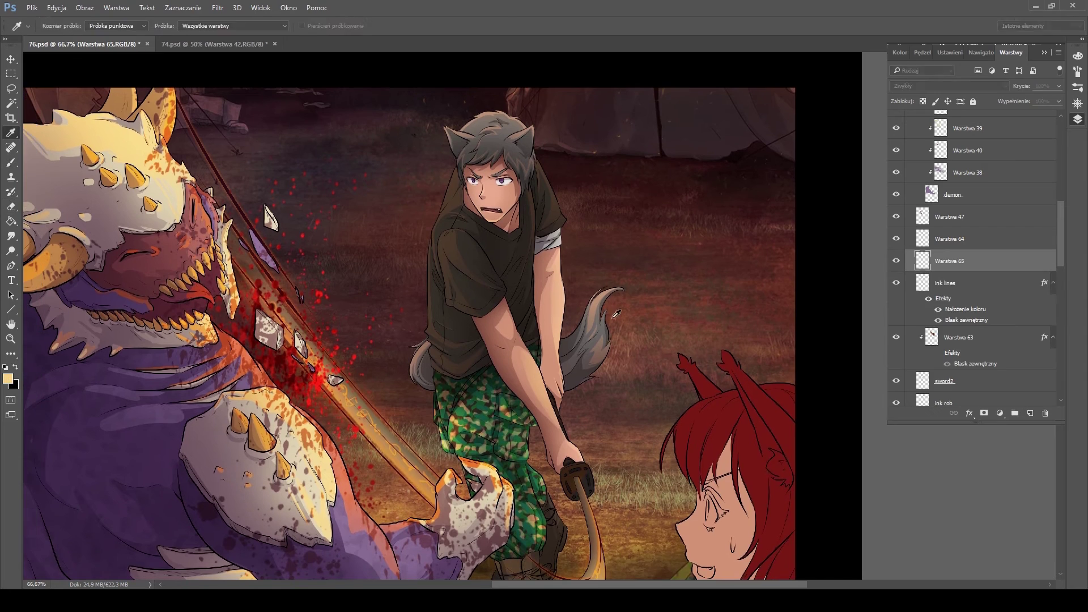
Add a layer clipped to the skin ada layer and softly shade the red-haired girl's face
{"action": "left_click", "coordinate": [1077, 103]}
{"action": "left_click_drag", "start_coordinate": [997, 186], "coordinate": [1059, 136]}
{"action": "left_click", "coordinate": [1077, 119]}
{"action": "key", "text": "ctrl+shift+alt+n"}
{"action": "left_click", "coordinate": [1077, 103]}
{"action": "key", "text": "ctrl+1"}
{"action": "mouse_move", "coordinate": [1014, 204]}
{"action": "left_mouse_down"}
{"action": "mouse_move", "coordinate": [998, 181]}
{"action": "mouse_move", "coordinate": [1018, 198]}
{"action": "mouse_move", "coordinate": [1009, 193]}
{"action": "mouse_move", "coordinate": [1014, 238]}
{"action": "mouse_move", "coordinate": [1025, 195]}
{"action": "left_mouse_up"}
{"action": "left_click", "coordinate": [1077, 119]}
Add another clipped layer on the girl's skin and paint reddish freckles across her face, cleaning them up with the eraser
{"action": "key", "text": "ctrl+shift+alt+n"}
{"action": "key", "text": "bracketright"}
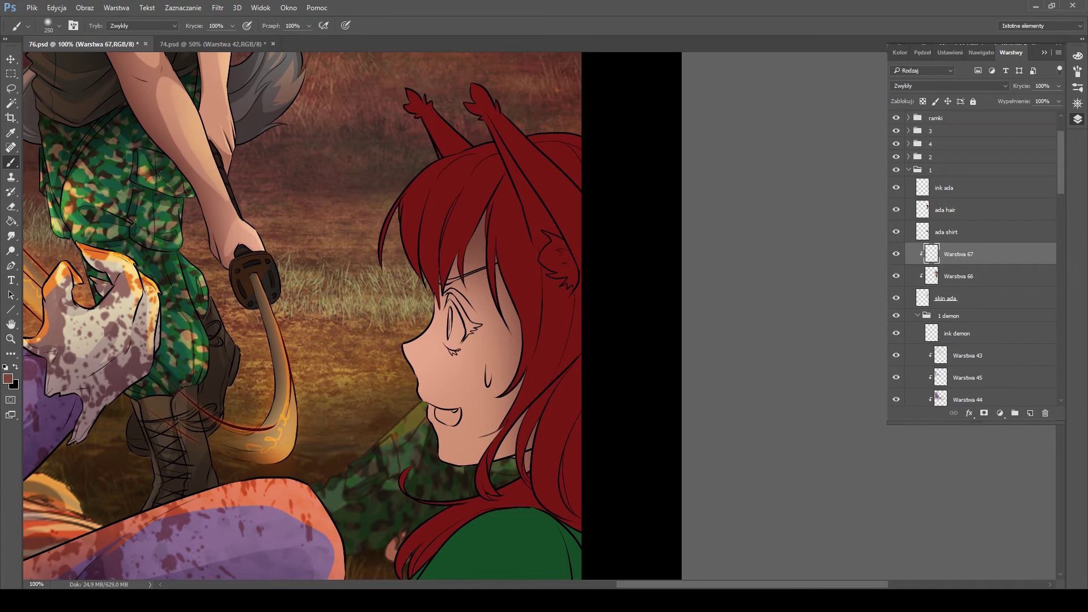
{"action": "key", "text": "bracketright"}
{"action": "key", "text": "e"}
{"action": "key", "text": "b"}
{"action": "key", "text": "e"}
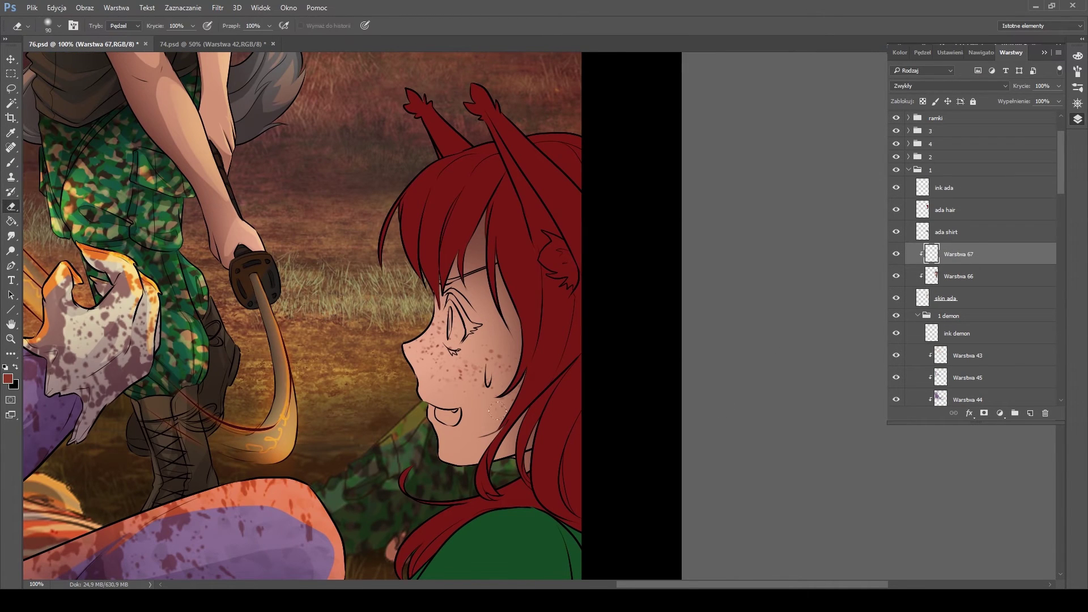
Add a clipped layer above the freckles, fill the girl's eye with white and paint dark red lashes around it
{"action": "key", "text": "ctrl+shift+alt+n"}
{"action": "key", "text": "b"}
{"action": "mouse_move", "coordinate": [455, 332]}
{"action": "left_mouse_down"}
{"action": "mouse_move", "coordinate": [434, 252]}
{"action": "mouse_move", "coordinate": [436, 277]}
{"action": "left_mouse_up"}
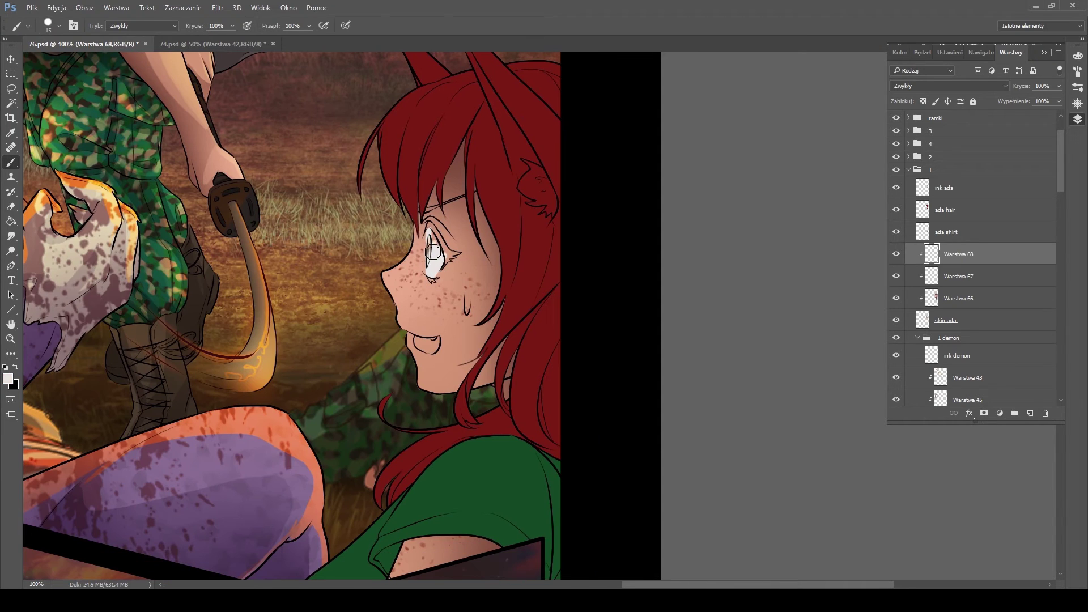
{"action": "left_click_drag", "start_coordinate": [433, 233], "coordinate": [454, 265]}
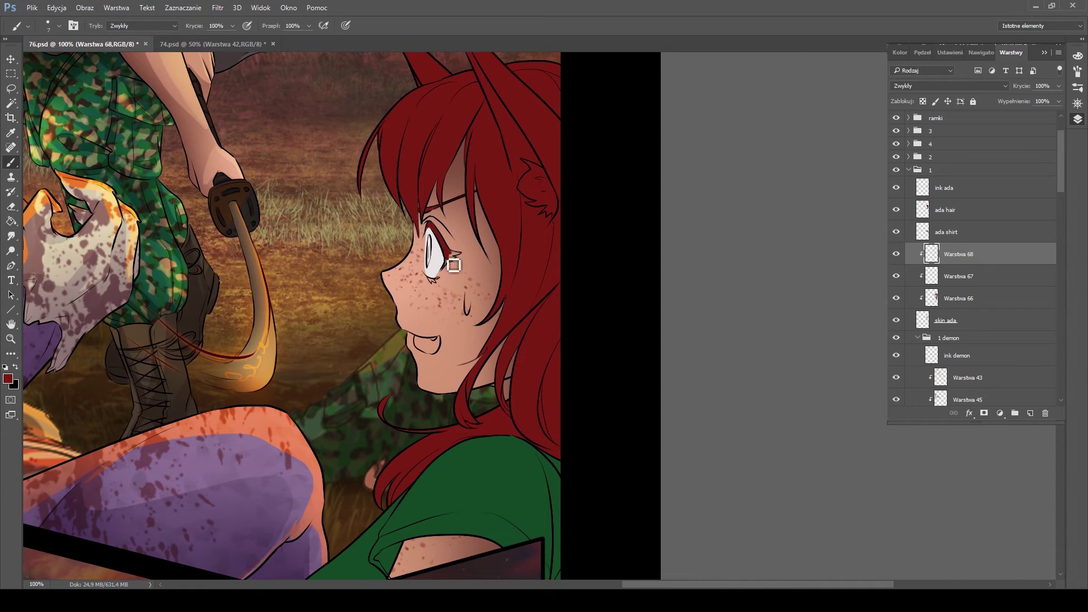
{"action": "left_click_drag", "start_coordinate": [431, 243], "coordinate": [439, 262]}
Paint the girl's iris blue, the inside of her mouth dark red and the sweat drop white
{"action": "key", "text": "i"}
{"action": "scroll", "coordinate": [840, 354], "scroll_direction": "left", "scroll_amount": 5}
{"action": "key", "text": "b"}
{"action": "left_click_drag", "start_coordinate": [601, 341], "coordinate": [611, 345]}
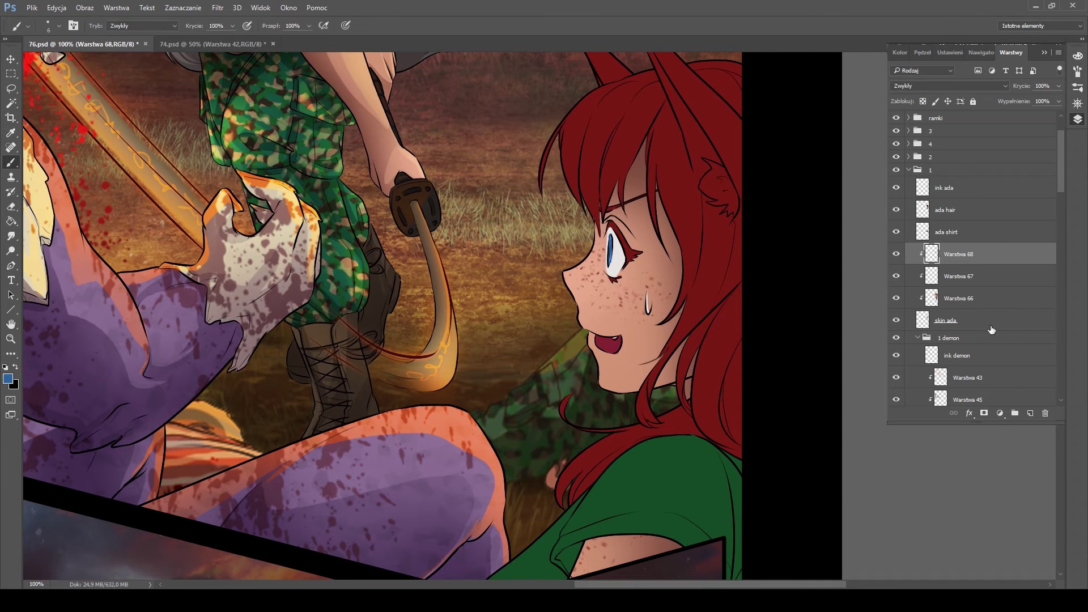
Add a clipped Overlay (Nakładka) layer at 63% opacity and paint warm yellow-orange light along the girl's face
{"action": "key", "text": "F2"}
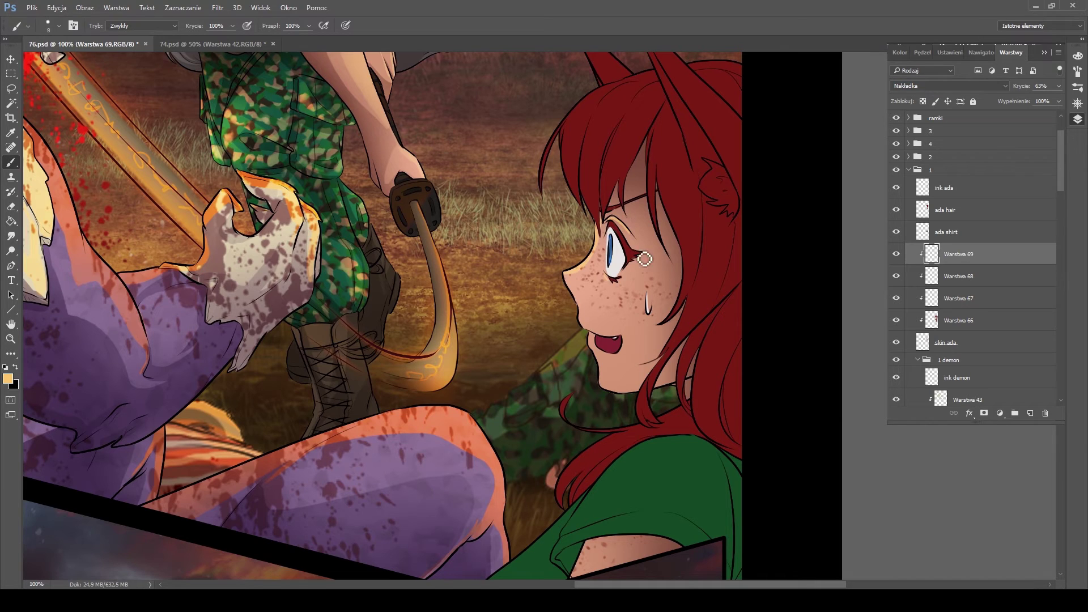
{"action": "scroll", "coordinate": [554, 501], "scroll_direction": "down", "scroll_amount": 3}
{"action": "scroll", "coordinate": [462, 344], "scroll_direction": "up", "scroll_amount": 5}
{"action": "scroll", "coordinate": [462, 345], "scroll_direction": "right", "scroll_amount": 4}
{"action": "key", "text": "bracketright"}
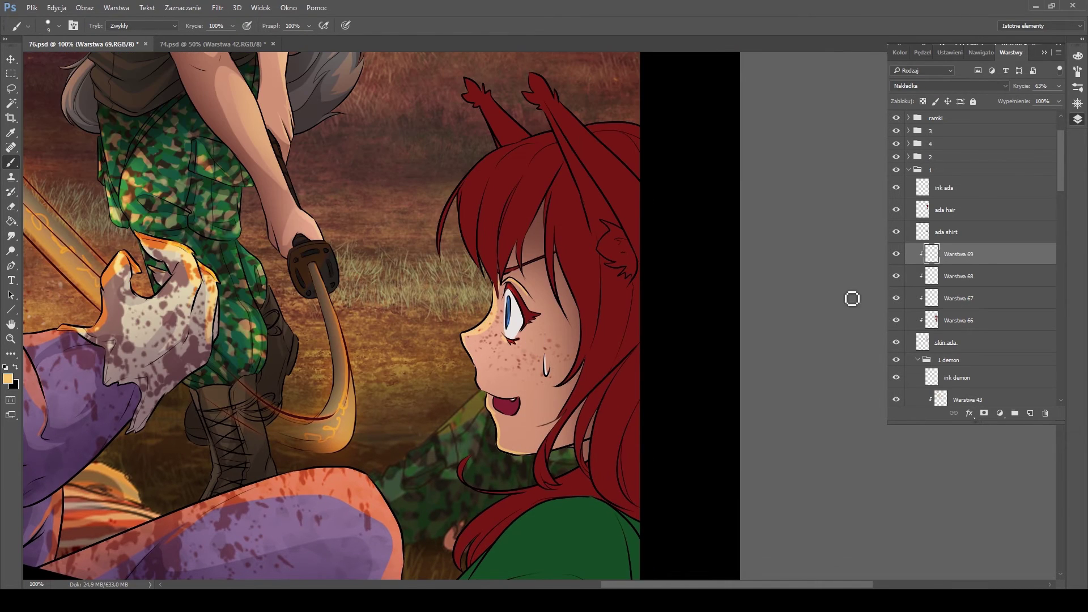
Add a clipped Multiply (Pomnóż) layer, paint dark red shadows on the girl's face and arm, clean them up and lower it to 49% opacity
{"action": "key", "text": "F2"}
{"action": "left_click", "coordinate": [522, 240], "text": "alt"}
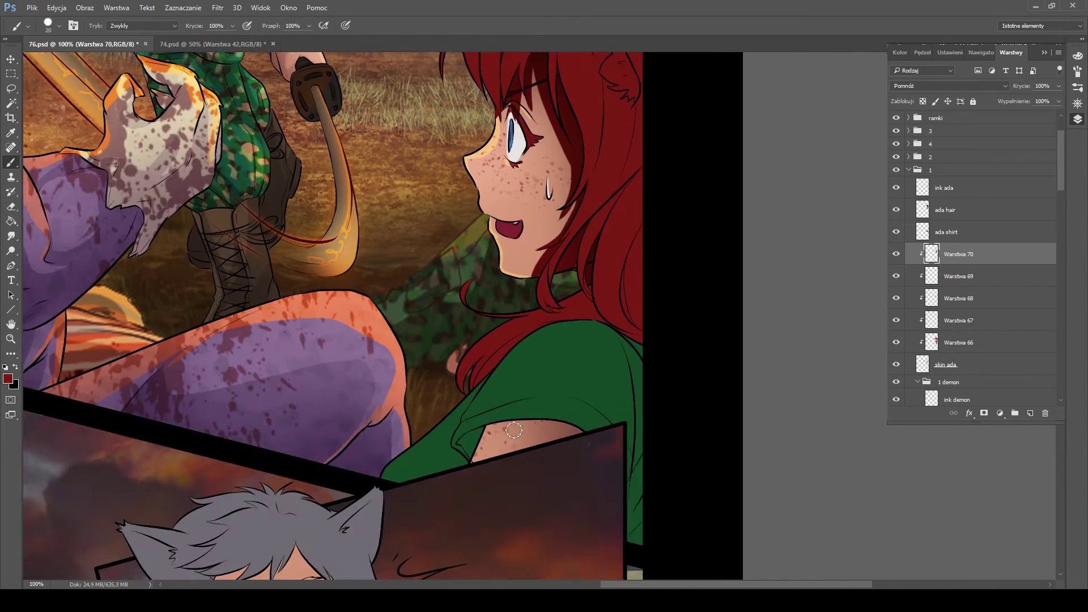
{"action": "mouse_move", "coordinate": [540, 198]}
{"action": "left_mouse_down"}
{"action": "mouse_move", "coordinate": [552, 94]}
{"action": "mouse_move", "coordinate": [498, 209]}
{"action": "left_mouse_up"}
{"action": "key", "text": "e"}
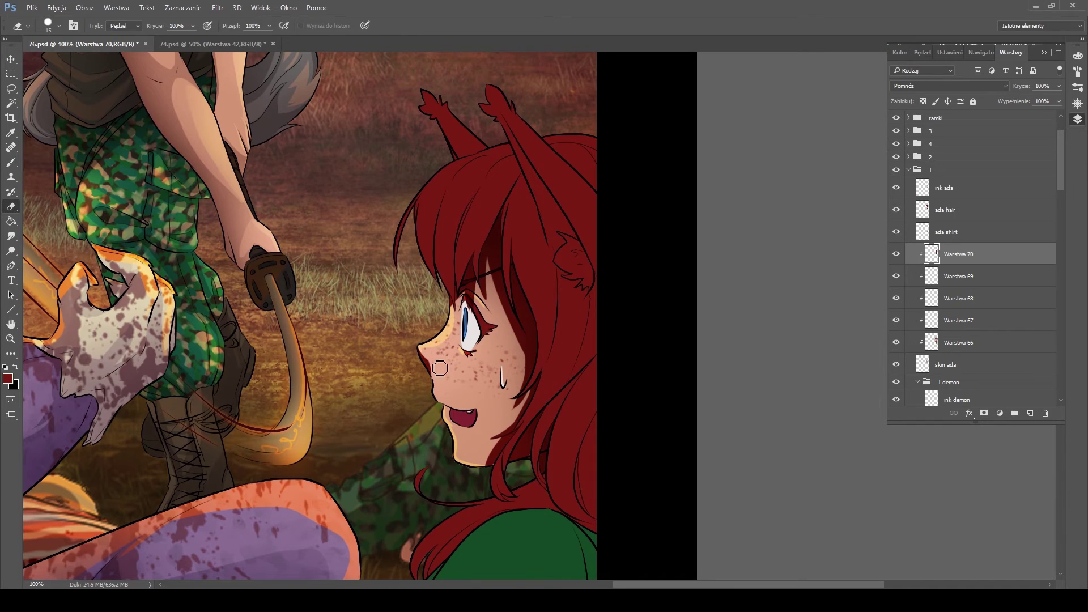
{"action": "key", "text": "b"}
{"action": "left_click_drag", "start_coordinate": [468, 334], "coordinate": [469, 315]}
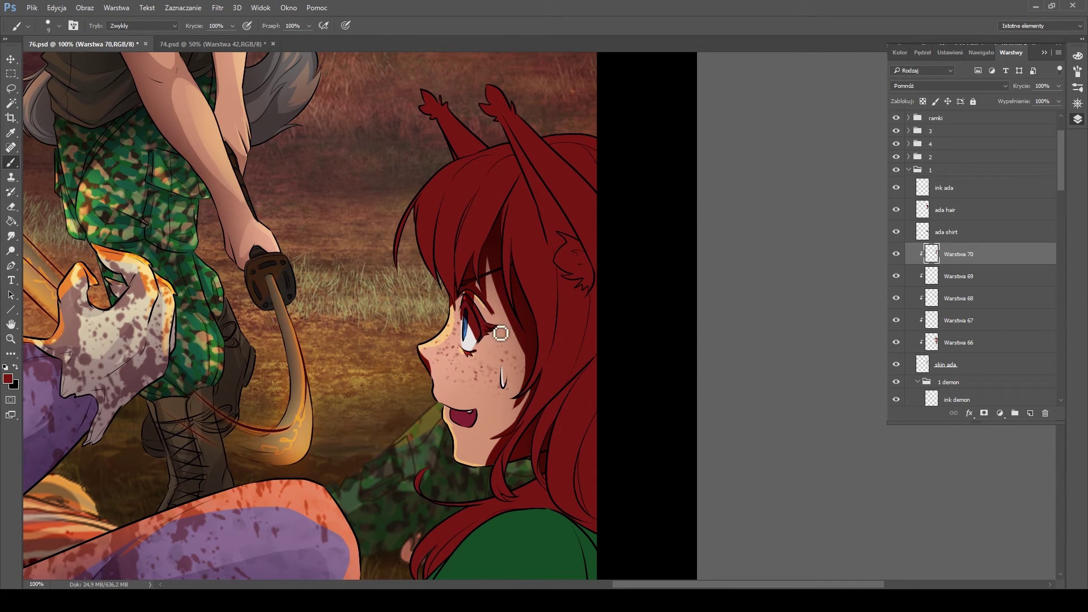
{"action": "key", "text": "]"}
{"action": "left_click_drag", "start_coordinate": [492, 260], "coordinate": [505, 291]}
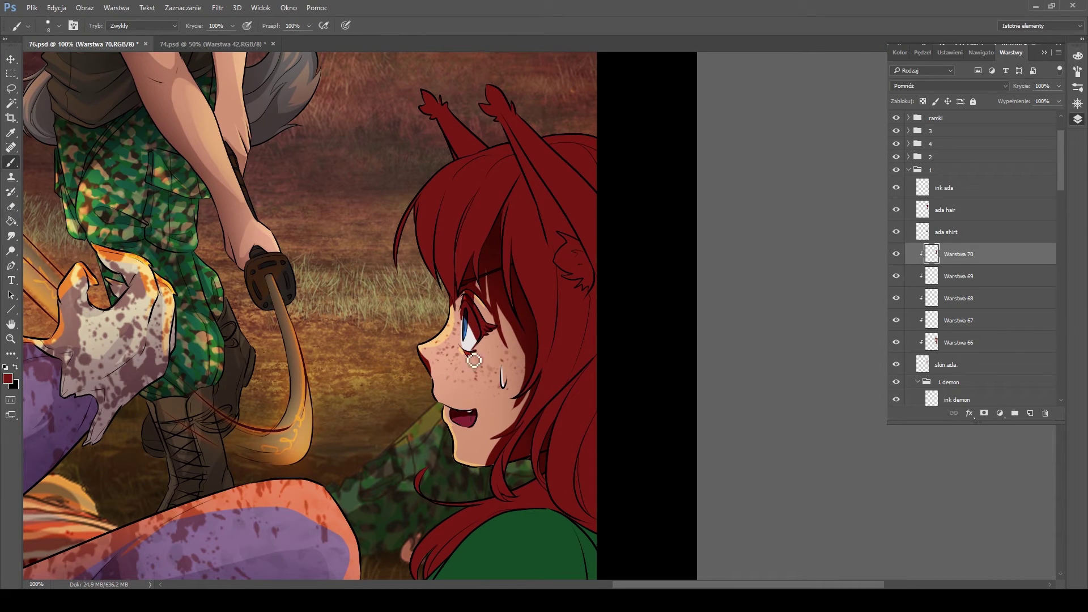
{"action": "key", "text": "e"}
{"action": "scroll", "coordinate": [376, 345], "scroll_direction": "down", "scroll_amount": 3}
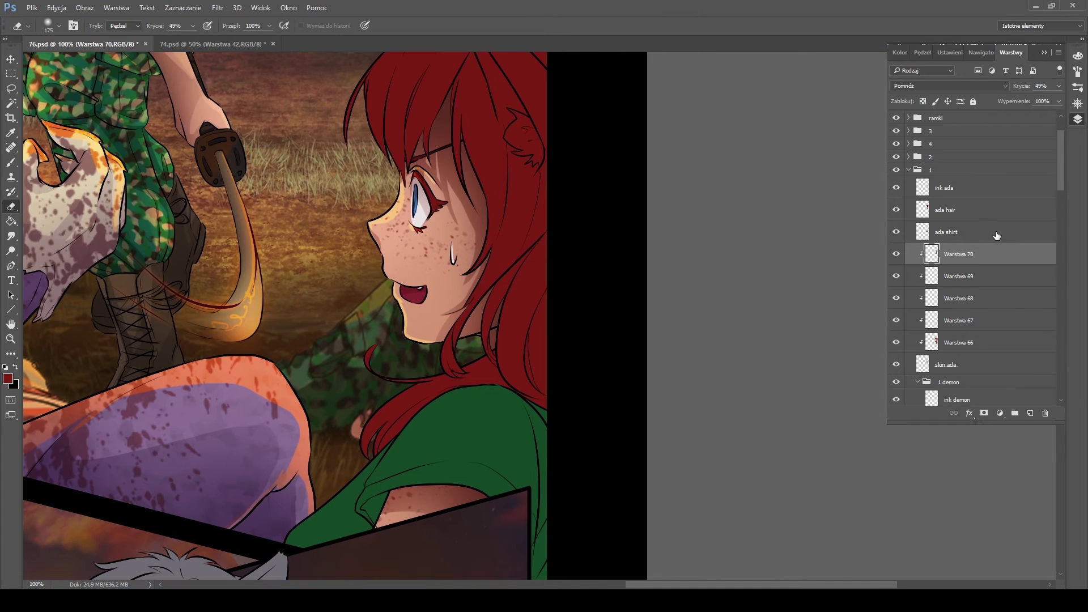
Paint a green camouflage pattern on a layer clipped to ada shirt and add an Overlay layer above it for light pink highlights
{"action": "key", "text": "ctrl+shift+alt+n"}
{"action": "key", "text": "b"}
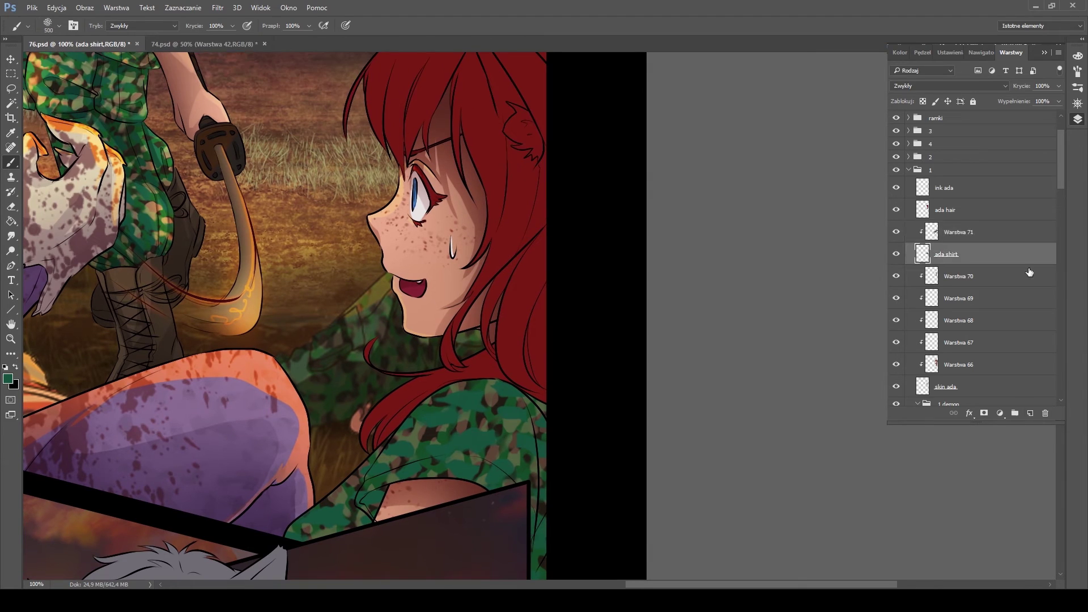
{"action": "key", "text": "ctrl+shift+alt+n"}
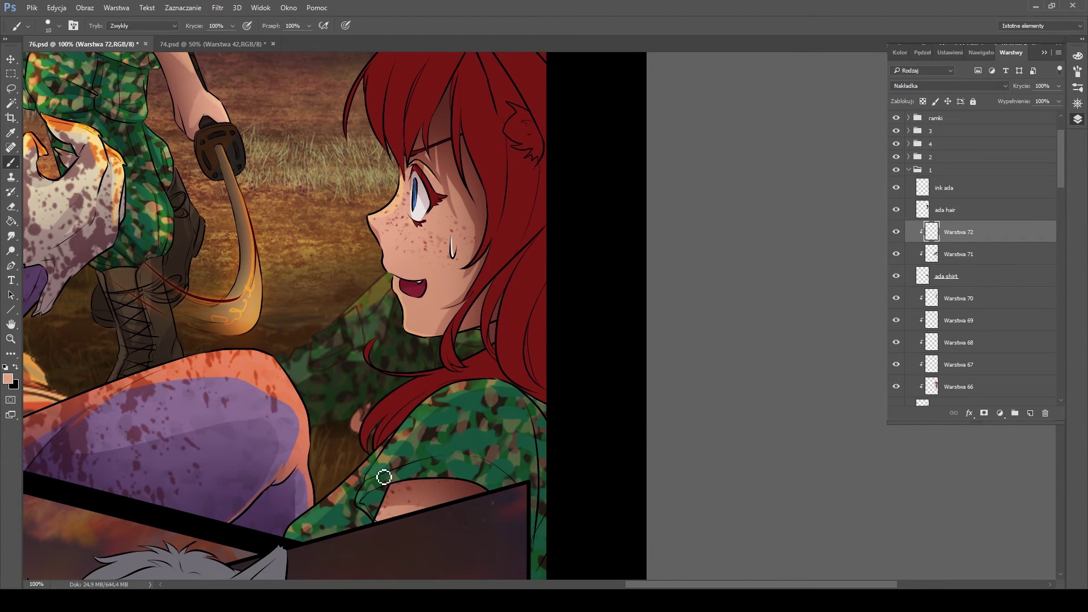
Add a clipped Multiply layer above the shirt's camouflage, shade the folds in purple, soften them and set the layer to 59% opacity
{"action": "key", "text": "ctrl+shift+alt+n"}
{"action": "key", "text": "alt+shift+m"}
{"action": "key", "text": "bracketright"}
{"action": "key", "text": "bracketright"}
{"action": "scroll", "coordinate": [526, 469], "scroll_direction": "down", "scroll_amount": 3}
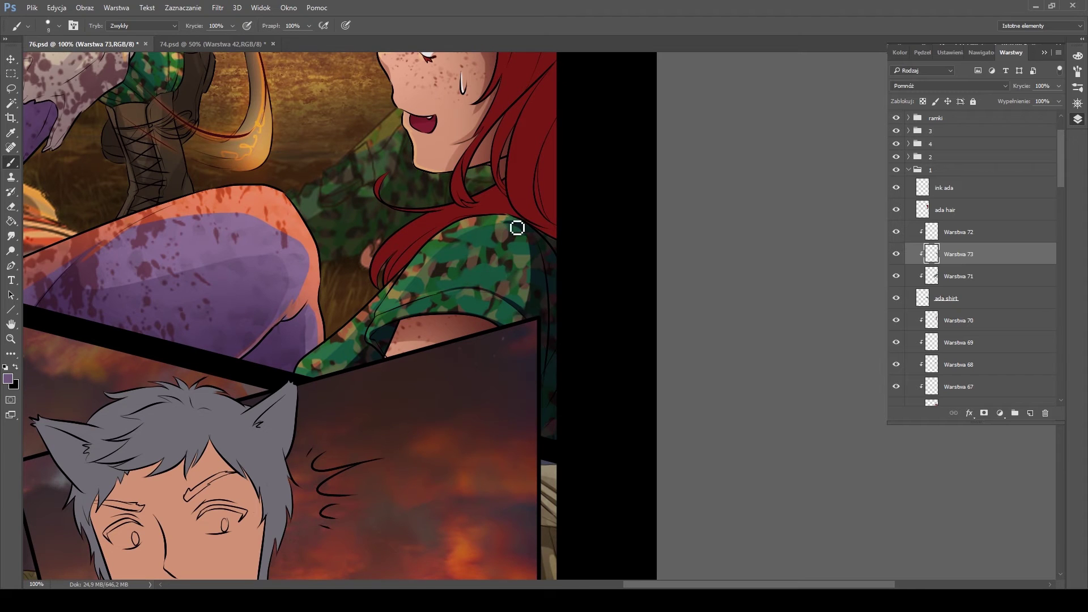
{"action": "scroll", "coordinate": [406, 330], "scroll_direction": "up", "scroll_amount": 5}
{"action": "key", "text": "e"}
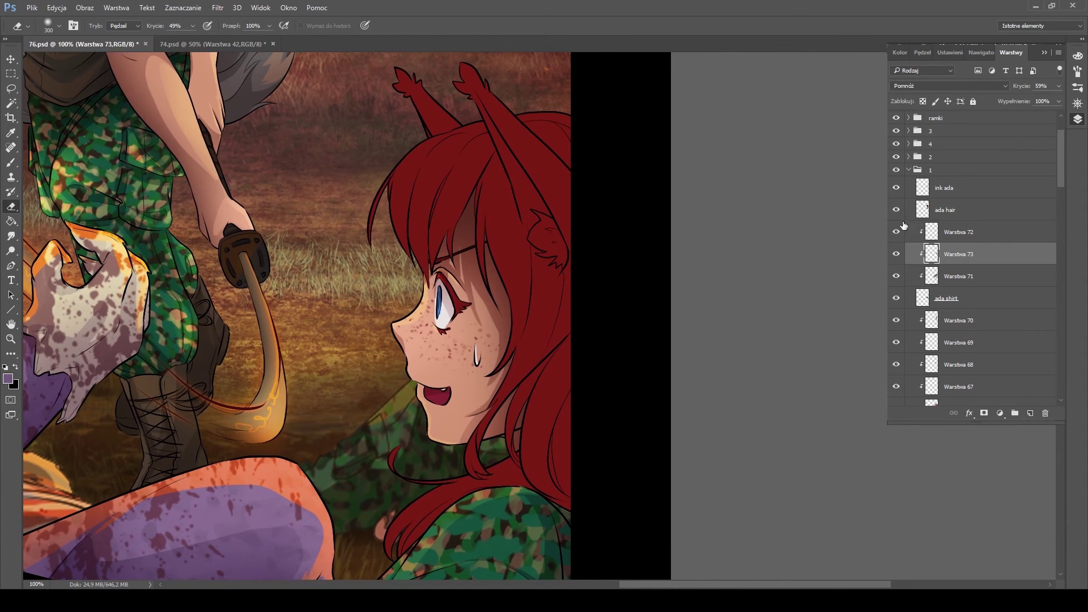
Add a layer clipped to ada hair and softly tint the hair dark purple at the lengths and orange-red at the crown
{"action": "left_click", "coordinate": [945, 210]}
{"action": "key", "text": "ctrl+shift+alt+n"}
{"action": "key", "text": "i"}
{"action": "left_click", "coordinate": [500, 166]}
{"action": "key", "text": "b"}
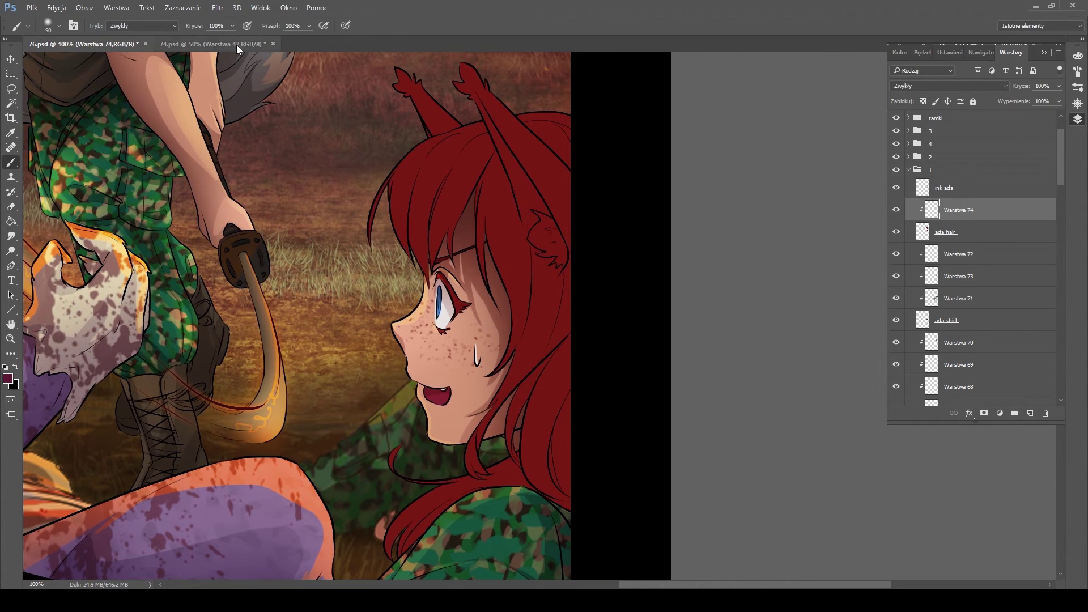
{"action": "left_click_drag", "start_coordinate": [602, 394], "coordinate": [620, 252]}
{"action": "scroll", "coordinate": [620, 252], "scroll_direction": "up", "scroll_amount": 3}
{"action": "scroll", "coordinate": [619, 252], "scroll_direction": "up", "scroll_amount": 2}
{"action": "scroll", "coordinate": [620, 252], "scroll_direction": "down", "scroll_amount": 2}
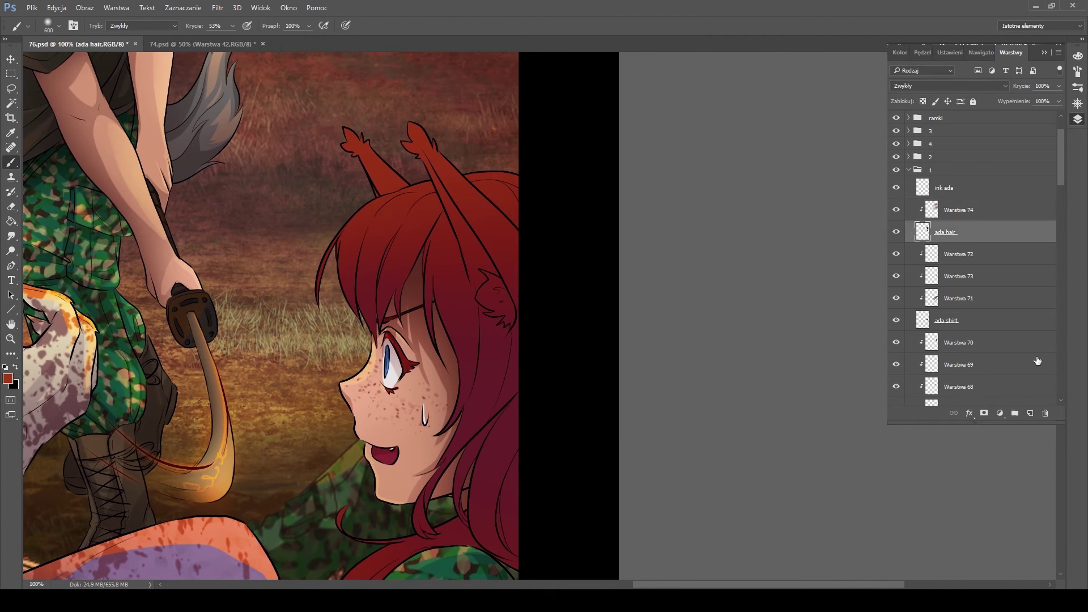
Add another clipped hair layer, sample the eye's white and paint the tips of the girl's ears white
{"action": "key", "text": "ctrl+shift+alt+n"}
{"action": "left_click", "coordinate": [386, 362], "text": "alt"}
{"action": "key", "text": "bracketleft"}
{"action": "key", "text": "bracketleft"}
{"action": "key", "text": "bracketleft"}
{"action": "scroll", "coordinate": [386, 363], "scroll_direction": "up", "scroll_amount": 3}
{"action": "key", "text": "6"}
{"action": "key", "text": "5"}
{"action": "left_click_drag", "start_coordinate": [393, 223], "coordinate": [416, 254]}
Paint the fur tuft inside the girl's ear white with a smaller brush and tidy its edges with the eraser
{"action": "key", "text": "bracketleft"}
{"action": "key", "text": "bracketleft"}
{"action": "key", "text": "bracketleft"}
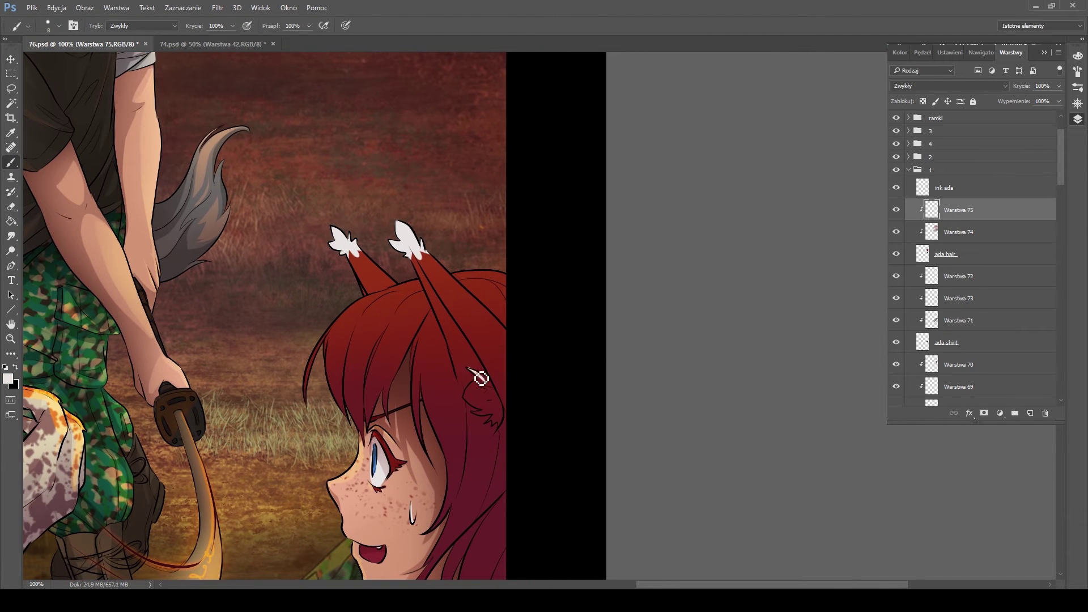
{"action": "left_click_drag", "start_coordinate": [481, 390], "coordinate": [501, 409]}
{"action": "key", "text": "e"}
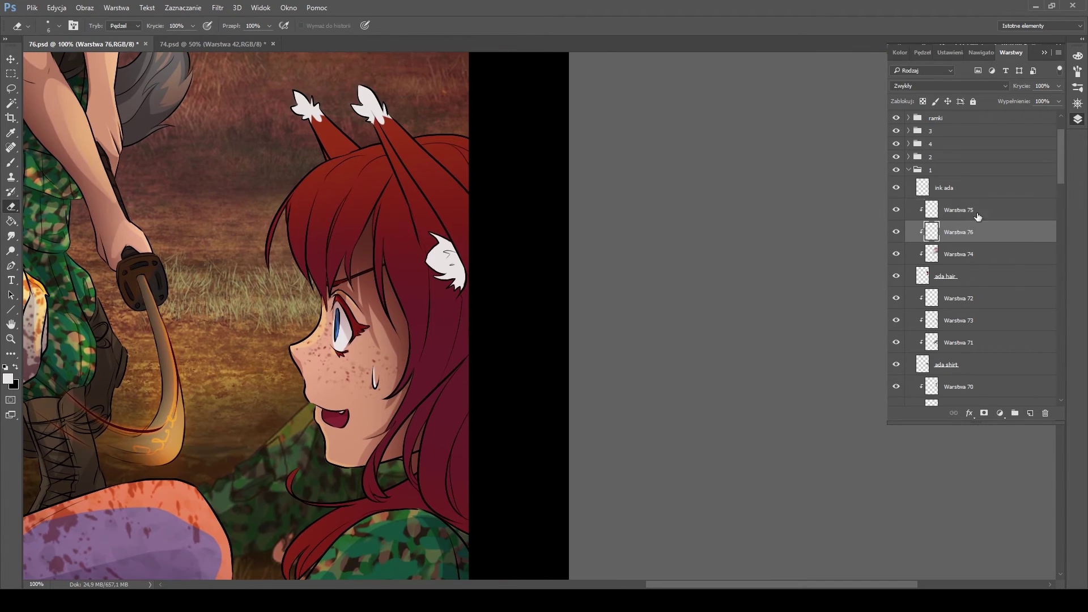
Add a clipped Overlay layer above the white fur and paint peach highlights on the girl's ears, fringe and crown
{"action": "left_click", "coordinate": [974, 214]}
{"action": "key", "text": "b"}
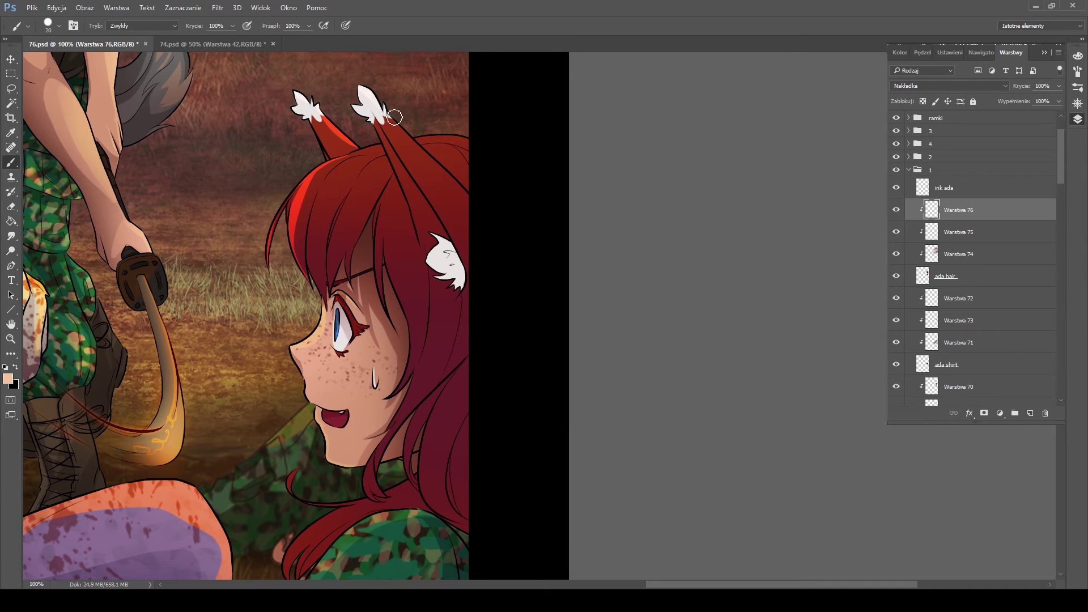
{"action": "left_click_drag", "start_coordinate": [394, 117], "coordinate": [385, 150]}
{"action": "left_click_drag", "start_coordinate": [320, 190], "coordinate": [326, 283]}
{"action": "left_click_drag", "start_coordinate": [359, 189], "coordinate": [335, 263]}
{"action": "key", "text": "ctrl+z"}
{"action": "key", "text": "bracketright"}
{"action": "key", "text": "bracketright"}
{"action": "key", "text": "bracketright"}
{"action": "key", "text": "bracketright"}
{"action": "key", "text": "bracketright"}
{"action": "left_click_drag", "start_coordinate": [396, 329], "coordinate": [431, 230]}
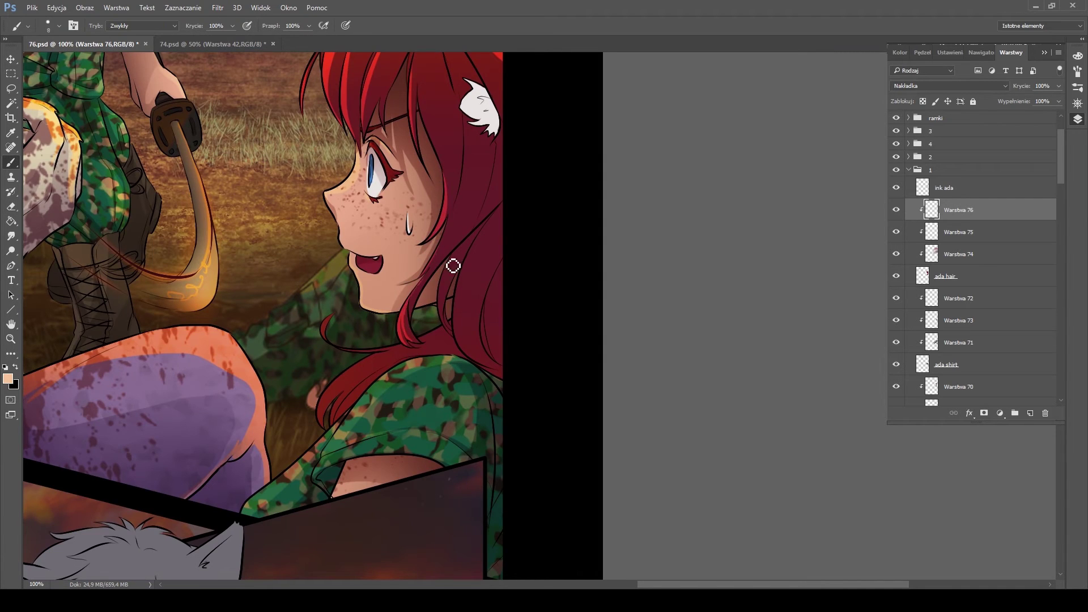
Continue the bright highlights down the girl's long hair strands over her shoulder and neck, refining them with the eraser
{"action": "left_click_drag", "start_coordinate": [417, 301], "coordinate": [333, 498]}
{"action": "left_click_drag", "start_coordinate": [283, 575], "coordinate": [328, 360]}
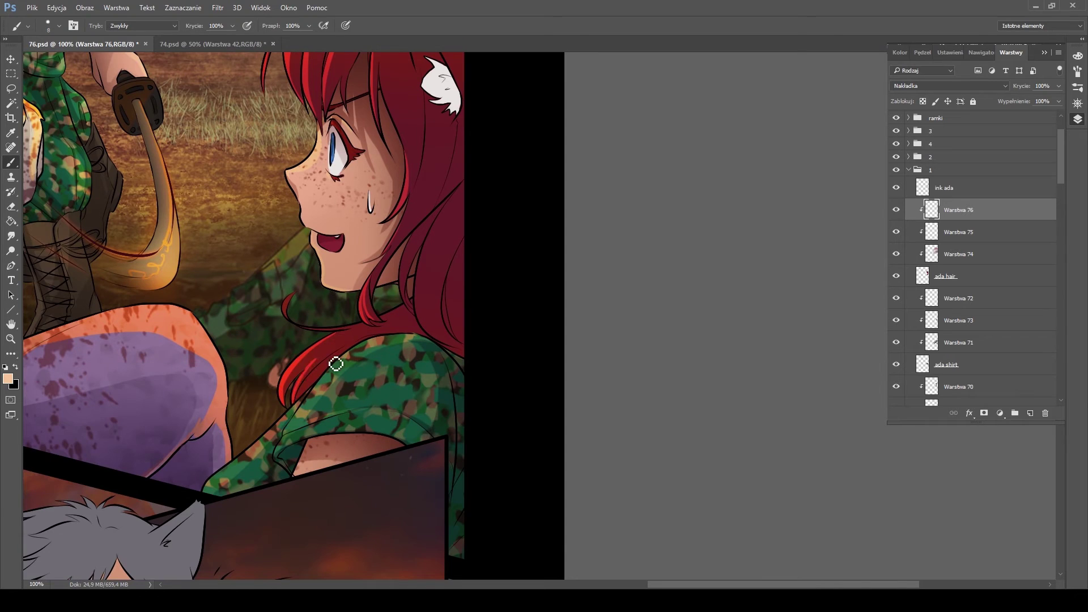
{"action": "key", "text": "bracketleft"}
{"action": "mouse_move", "coordinate": [505, 238]}
{"action": "left_mouse_down"}
{"action": "mouse_move", "coordinate": [425, 318]}
{"action": "mouse_move", "coordinate": [469, 205]}
{"action": "mouse_move", "coordinate": [439, 298]}
{"action": "mouse_move", "coordinate": [420, 478]}
{"action": "left_mouse_up"}
{"action": "key", "text": "e"}
{"action": "key", "text": "b"}
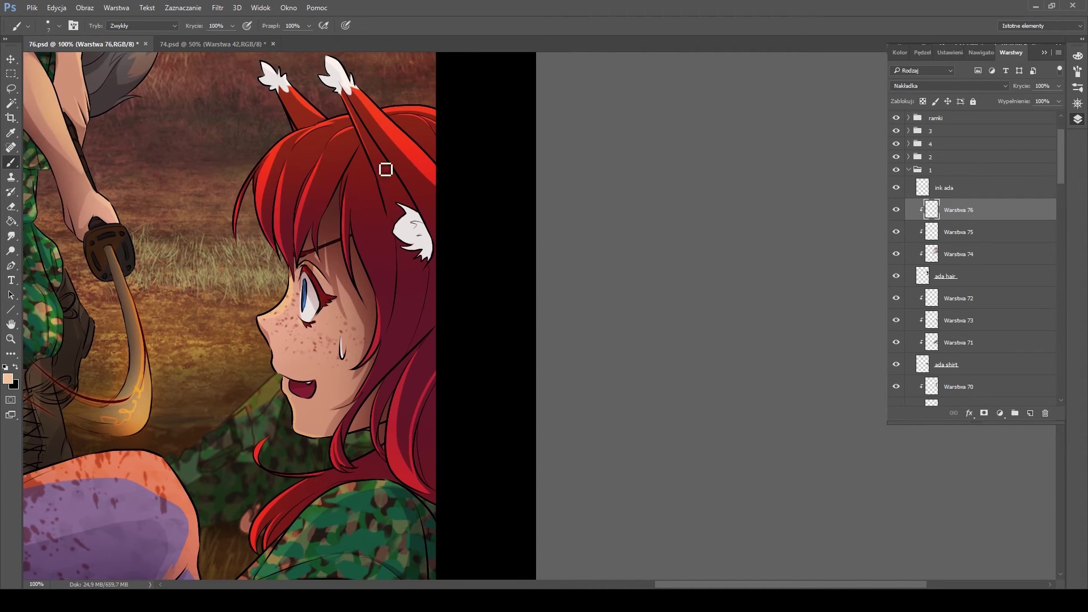
Add further clipped hair layers, the top one Multiply at 59% opacity, and paint dark burgundy shadows on the ears and the hair beside the face
{"action": "key", "text": "ctrl+shift+alt+n"}
{"action": "mouse_move", "coordinate": [264, 173]}
{"action": "left_mouse_down"}
{"action": "mouse_move", "coordinate": [371, 192]}
{"action": "mouse_move", "coordinate": [335, 79]}
{"action": "mouse_move", "coordinate": [389, 162]}
{"action": "mouse_move", "coordinate": [422, 317]}
{"action": "mouse_move", "coordinate": [413, 357]}
{"action": "left_mouse_up"}
{"action": "key", "text": "ctrl+z"}
{"action": "key", "text": "ctrl+shift+alt+n"}
{"action": "key", "text": "bracketleft"}
{"action": "key", "text": "bracketleft"}
{"action": "key", "text": "bracketleft"}
{"action": "key", "text": "bracketright"}
{"action": "key", "text": "bracketright"}
{"action": "left_click_drag", "start_coordinate": [404, 243], "coordinate": [404, 352]}
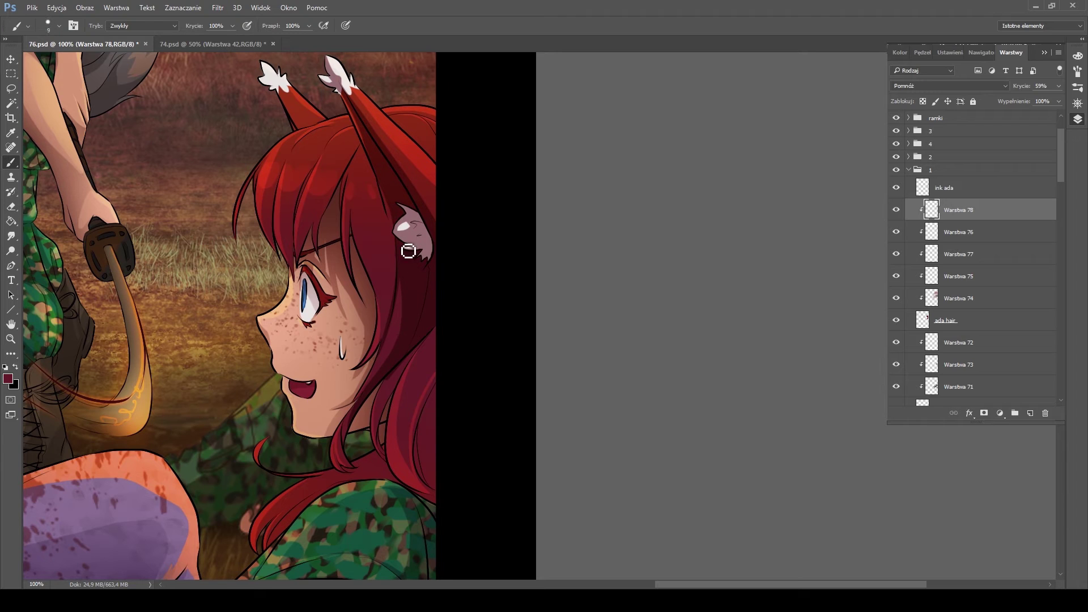
Shade the long hair strands behind the girl's neck and shoulder in dark burgundy, varying the brush size
{"action": "left_click_drag", "start_coordinate": [395, 402], "coordinate": [419, 337]}
{"action": "key", "text": "bracketright"}
{"action": "key", "text": "bracketright"}
{"action": "key", "text": "bracketright"}
{"action": "left_click_drag", "start_coordinate": [427, 415], "coordinate": [439, 427]}
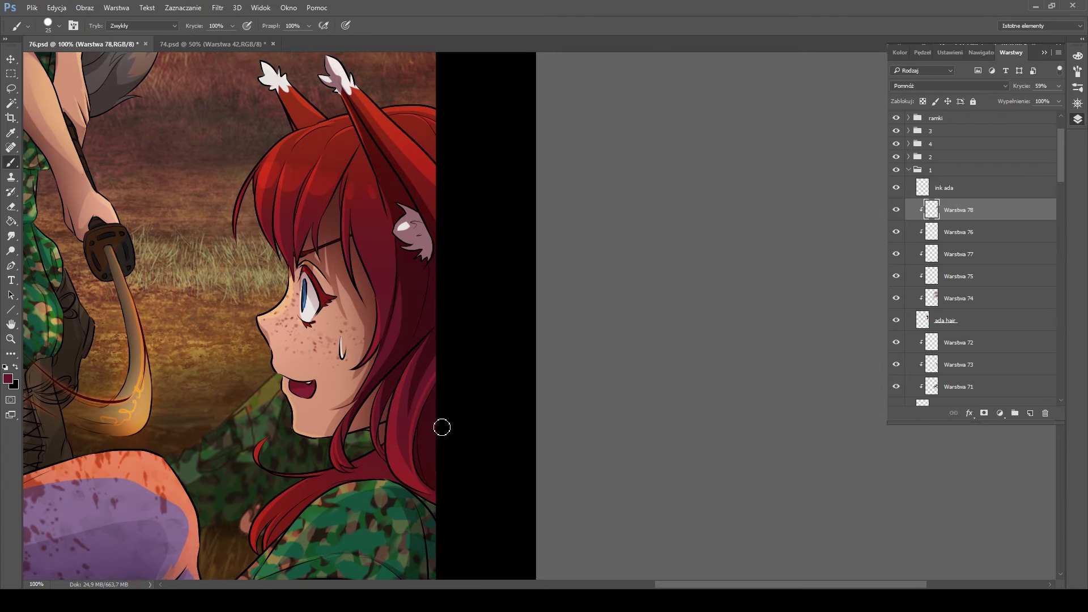
{"action": "scroll", "coordinate": [453, 429], "scroll_direction": "down", "scroll_amount": 3}
{"action": "scroll", "coordinate": [465, 428], "scroll_direction": "left", "scroll_amount": 3}
{"action": "key", "text": "bracketleft"}
{"action": "key", "text": "bracketleft"}
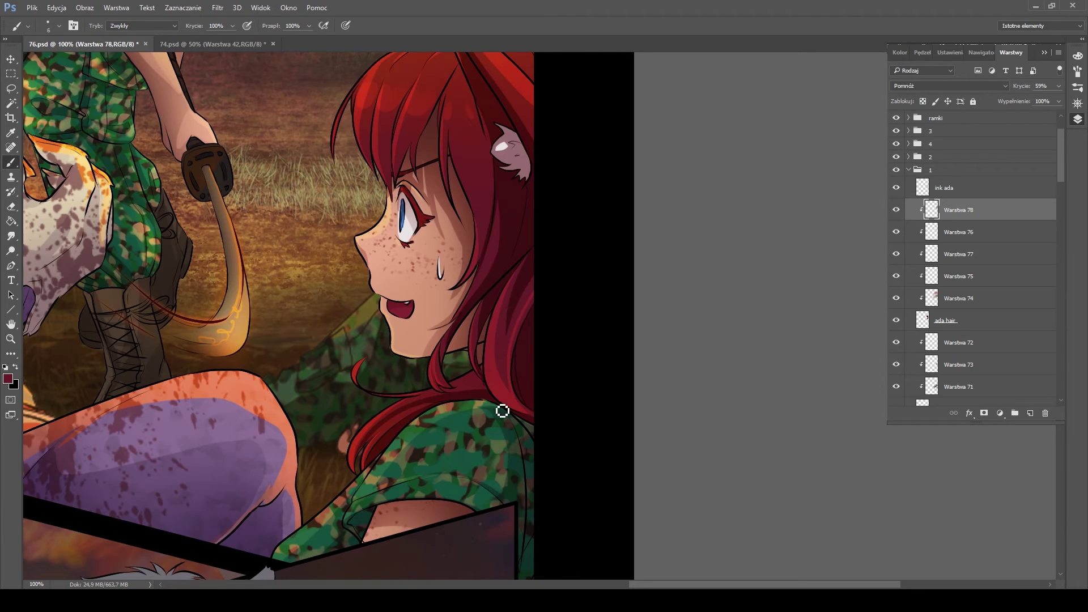
Refine the burgundy shadows on the girl's fringe and ears with brush and eraser, and give the shadow layer a gradient overlay
{"action": "scroll", "coordinate": [411, 354], "scroll_direction": "up", "scroll_amount": 3}
{"action": "scroll", "coordinate": [410, 354], "scroll_direction": "right", "scroll_amount": 1}
{"action": "key", "text": "bracketright"}
{"action": "left_click_drag", "start_coordinate": [408, 311], "coordinate": [415, 277]}
{"action": "key", "text": "e"}
{"action": "key", "text": "b"}
{"action": "key", "text": "e"}
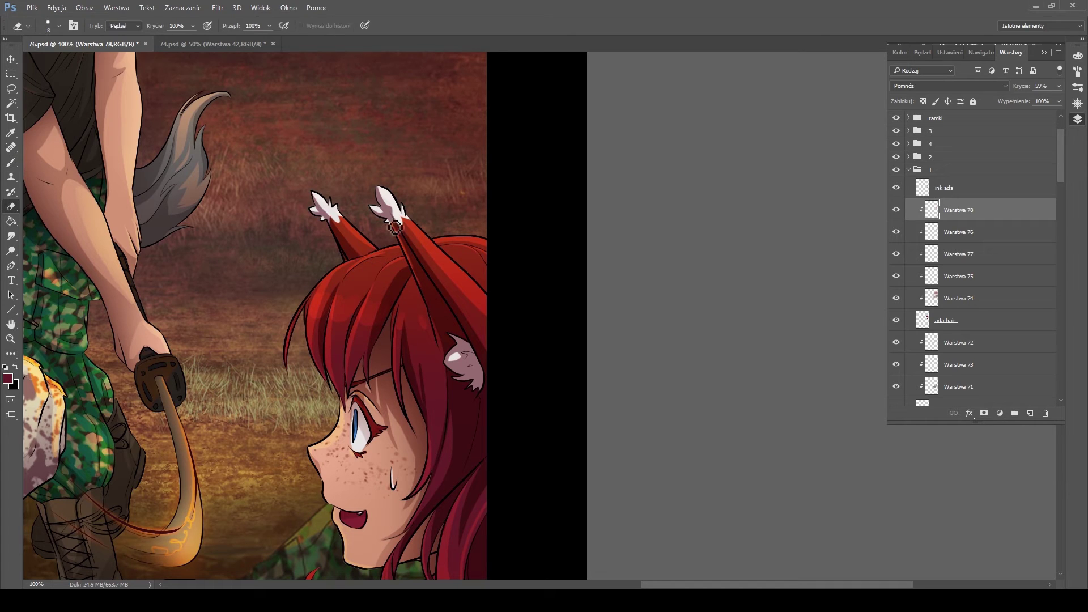
{"action": "key", "text": "b"}
{"action": "mouse_move", "coordinate": [472, 423]}
{"action": "left_mouse_down"}
{"action": "mouse_move", "coordinate": [428, 392]}
{"action": "mouse_move", "coordinate": [445, 279]}
{"action": "mouse_move", "coordinate": [481, 313]}
{"action": "left_mouse_up"}
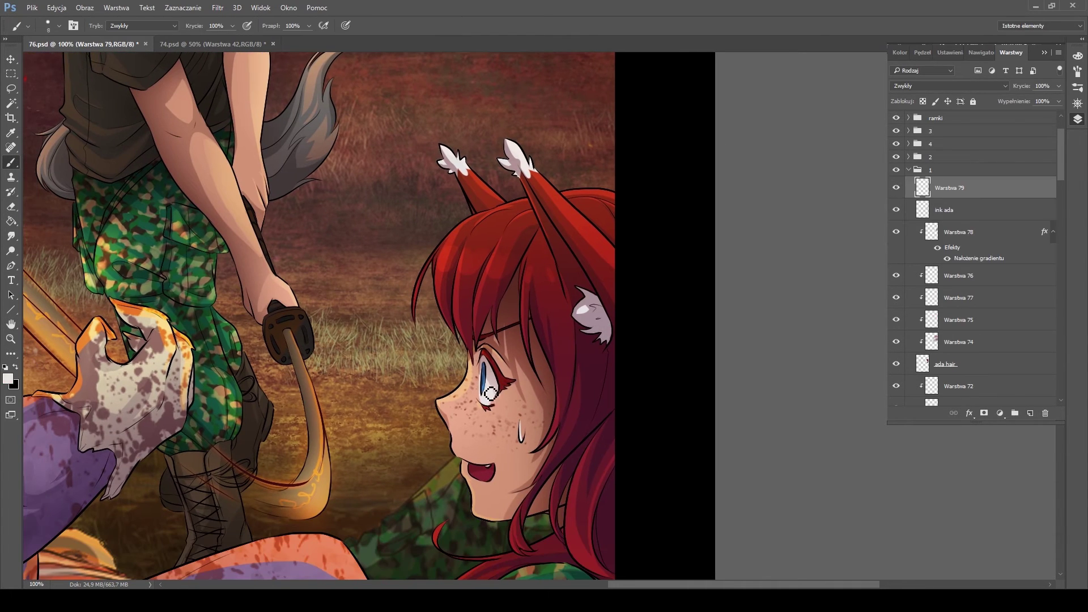
Apply a colour overlay effect to the ink demon and ink rob line-art layers
{"action": "scroll", "coordinate": [986, 276], "scroll_direction": "down", "scroll_amount": 5}
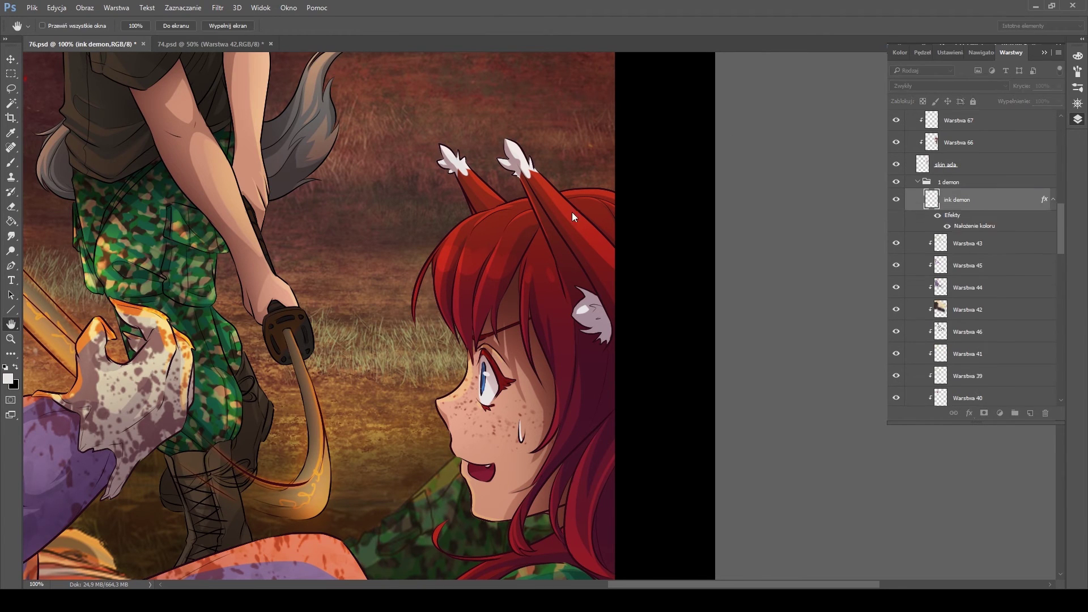
{"action": "left_click", "coordinate": [986, 276]}
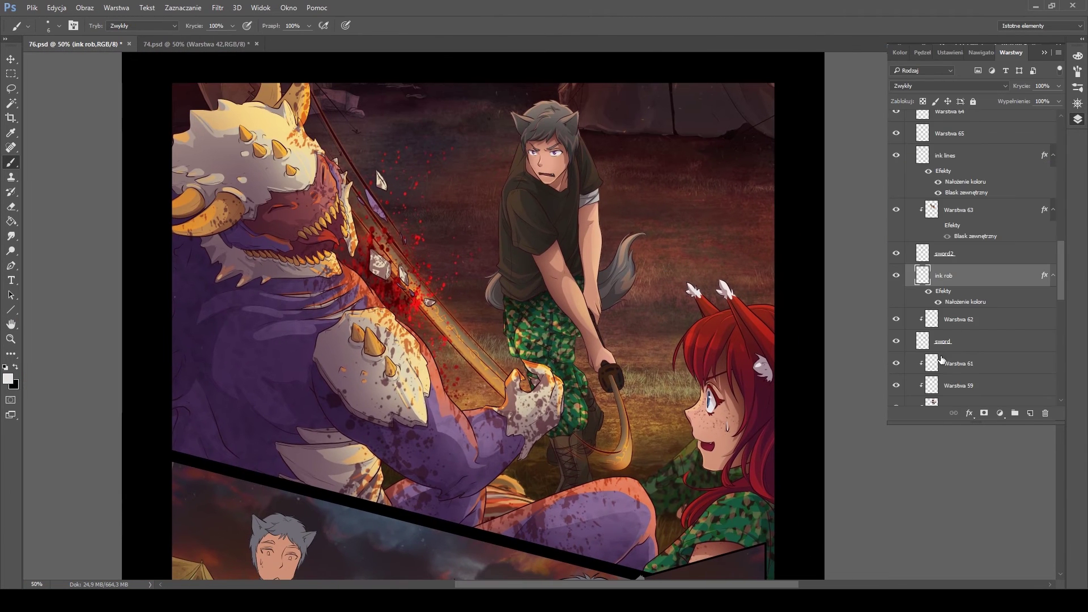
Add a Multiply layer beneath skin rob, paint a dark shadow over the ground and figure behind the girl, lower its opacity and soften it
{"action": "scroll", "coordinate": [983, 313], "scroll_direction": "down", "scroll_amount": 3}
{"action": "left_click", "coordinate": [983, 314]}
{"action": "key", "text": "ctrl+shift+alt+n"}
{"action": "key", "text": "shift+alt+m"}
{"action": "key", "text": "x"}
{"action": "mouse_move", "coordinate": [603, 447]}
{"action": "left_mouse_down"}
{"action": "mouse_move", "coordinate": [646, 448]}
{"action": "mouse_move", "coordinate": [679, 482]}
{"action": "mouse_move", "coordinate": [653, 429]}
{"action": "mouse_move", "coordinate": [747, 401]}
{"action": "left_mouse_up"}
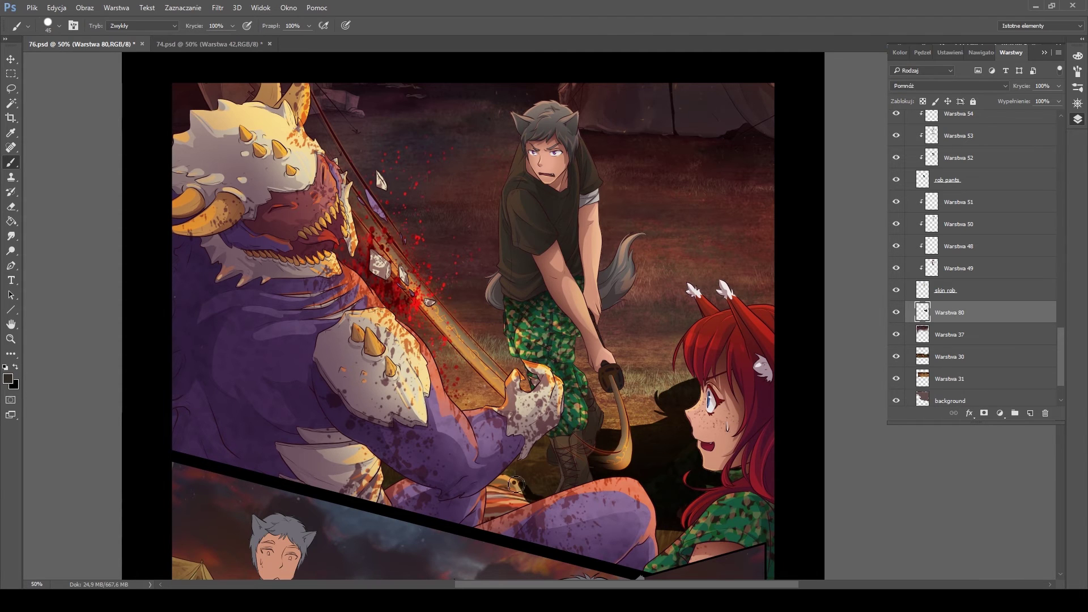
{"action": "left_click_drag", "start_coordinate": [1059, 86], "coordinate": [1043, 96]}
{"action": "key", "text": "e"}
{"action": "mouse_move", "coordinate": [718, 459]}
{"action": "left_mouse_down"}
{"action": "mouse_move", "coordinate": [747, 471]}
{"action": "mouse_move", "coordinate": [705, 396]}
{"action": "mouse_move", "coordinate": [704, 437]}
{"action": "left_mouse_up"}
Add a layer at the top of group 1, scatter orange sparks across the panel and give the layer an outer glow
{"action": "left_click", "coordinate": [983, 266]}
{"action": "key", "text": "ctrl+shift+alt+n"}
{"action": "key", "text": "b"}
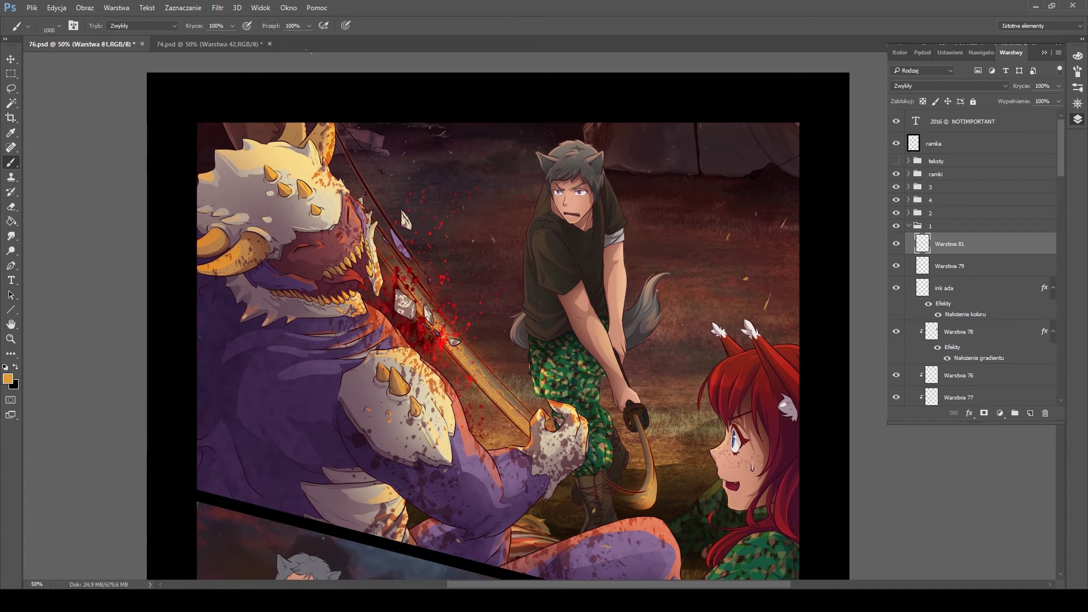
{"action": "key", "text": "space"}
{"action": "key", "text": "F2"}
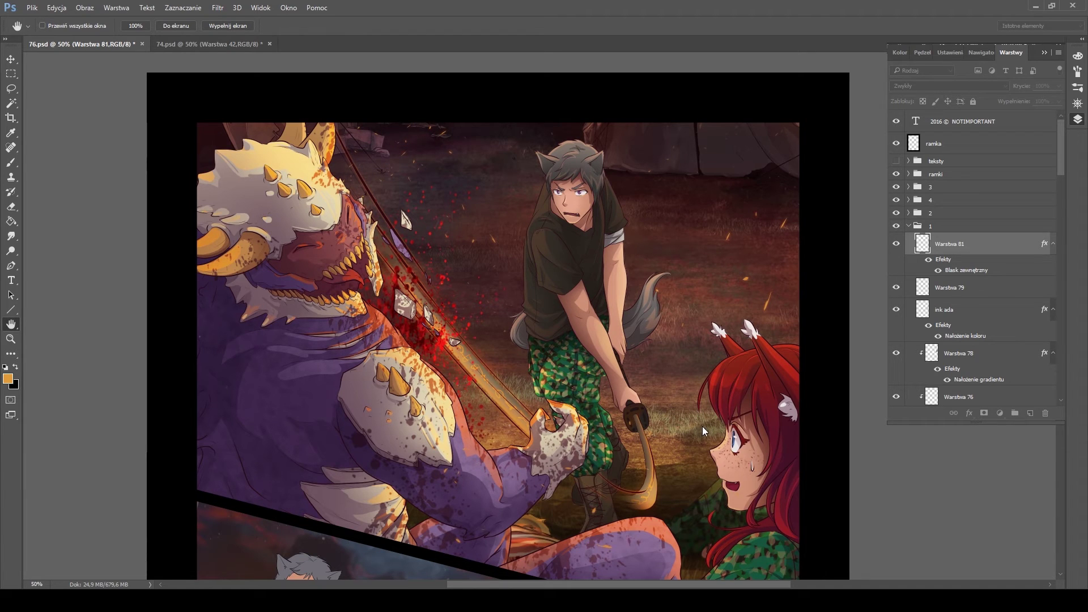
{"action": "left_click_drag", "start_coordinate": [698, 420], "coordinate": [709, 398]}
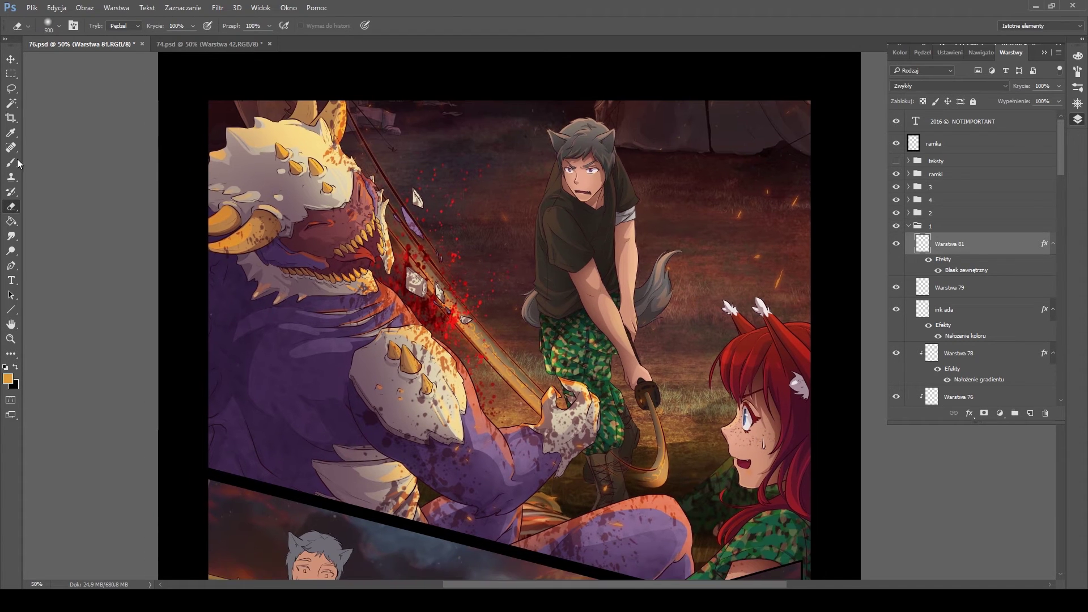
Add a new layer beneath the glowing sparks layer, with the brush reduced to 400 and a beige colour
{"action": "key", "text": "bracketleft"}
{"action": "key", "text": "bracketleft"}
{"action": "key", "text": "bracketleft"}
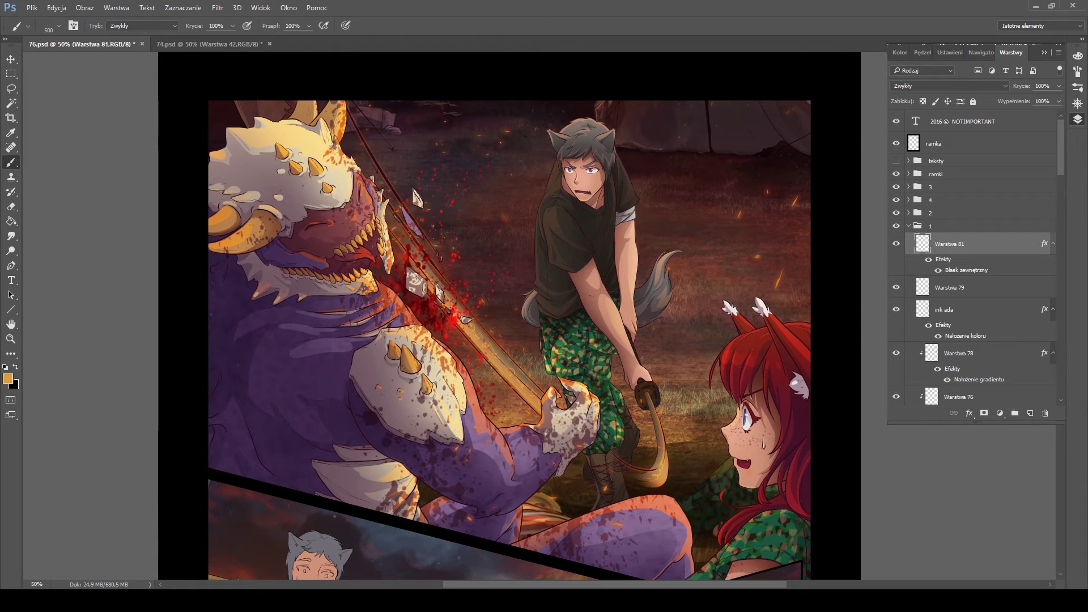
{"action": "key", "text": "ctrl+shift+alt+n"}
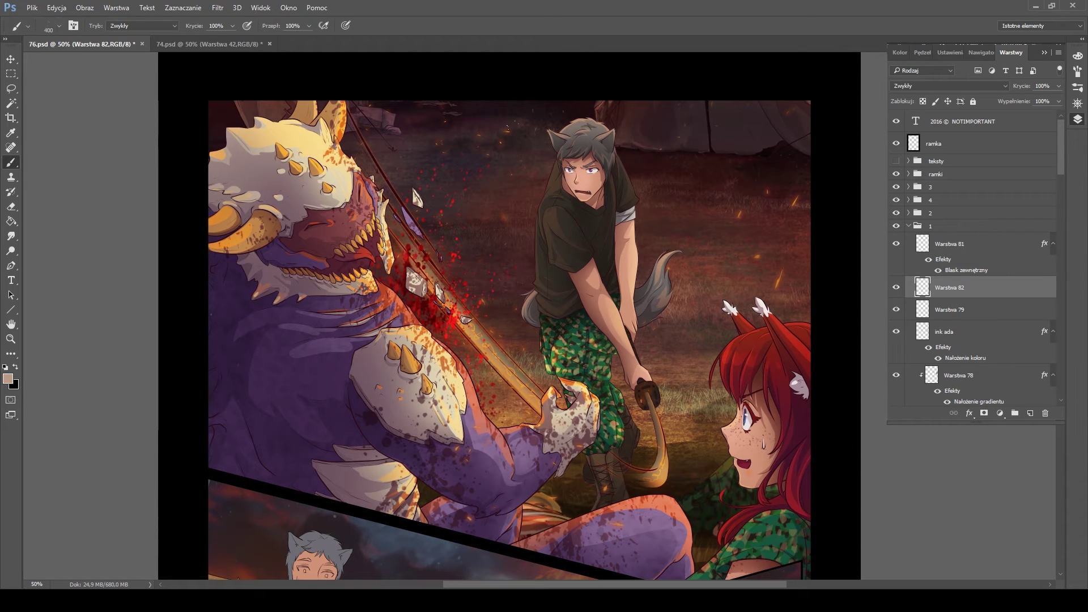
Add an Overlay layer above the sparks and softly paint an orange glow over the demon, the swordsman, the girl and the leg
{"action": "key", "text": "ctrl+shift+alt+n"}
{"action": "key", "text": "shift+alt+o"}
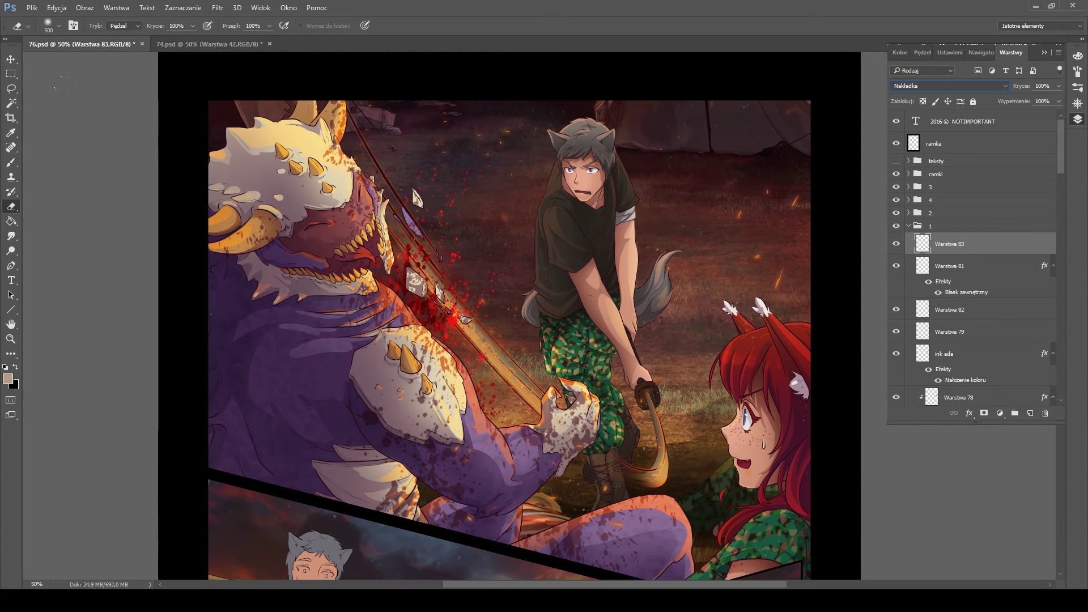
{"action": "left_click_drag", "start_coordinate": [357, 181], "coordinate": [499, 397]}
{"action": "key", "text": "bracketright"}
{"action": "key", "text": "bracketright"}
{"action": "left_click_drag", "start_coordinate": [558, 131], "coordinate": [600, 414]}
{"action": "left_click_drag", "start_coordinate": [730, 329], "coordinate": [737, 567]}
{"action": "left_click_drag", "start_coordinate": [493, 510], "coordinate": [669, 510]}
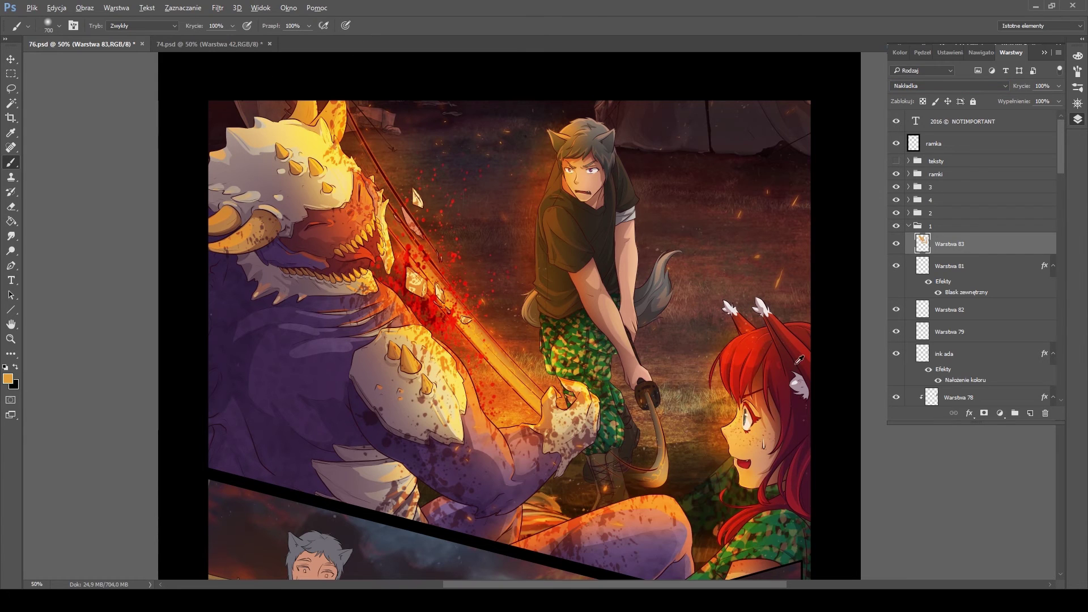
Paint dark burgundy over the panel's shaded areas on the Overlay layer and reduce the layer's opacity to 27%
{"action": "left_click_drag", "start_coordinate": [395, 531], "coordinate": [324, 511]}
{"action": "key", "text": "bracketleft"}
{"action": "key", "text": "bracketleft"}
{"action": "key", "text": "bracketleft"}
{"action": "key", "text": "bracketleft"}
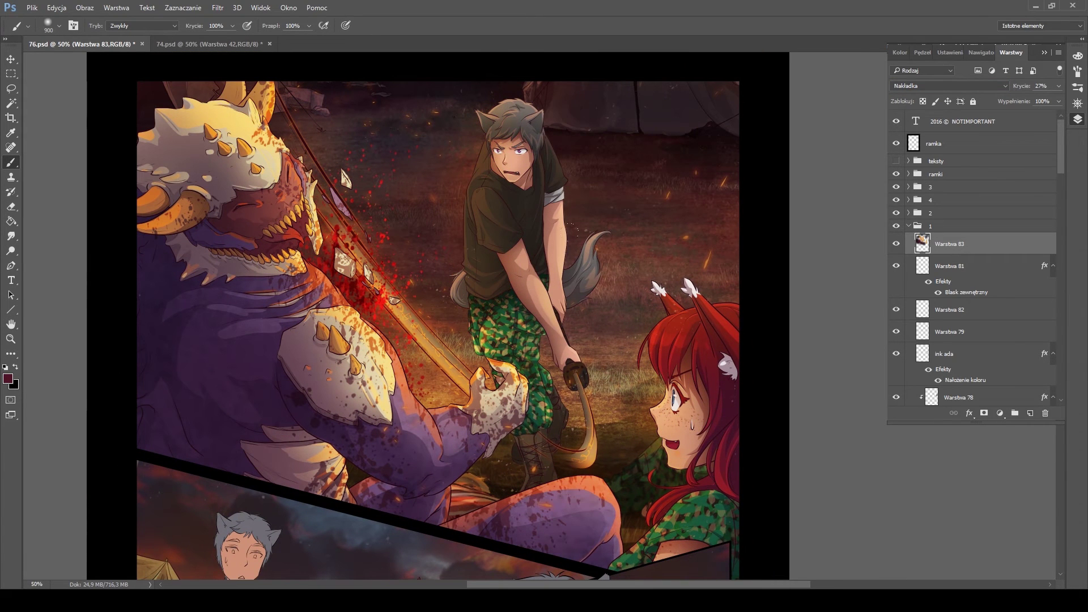
Refine the first panel's warm glow on the Overlay layer with soft orange and muted purple strokes
{"action": "left_click", "coordinate": [555, 386], "text": "alt"}
{"action": "key", "text": "bracketleft"}
{"action": "key", "text": "bracketleft"}
{"action": "left_click_drag", "start_coordinate": [334, 238], "coordinate": [465, 388]}
{"action": "key", "text": "bracketright"}
{"action": "key", "text": "bracketright"}
{"action": "key", "text": "bracketright"}
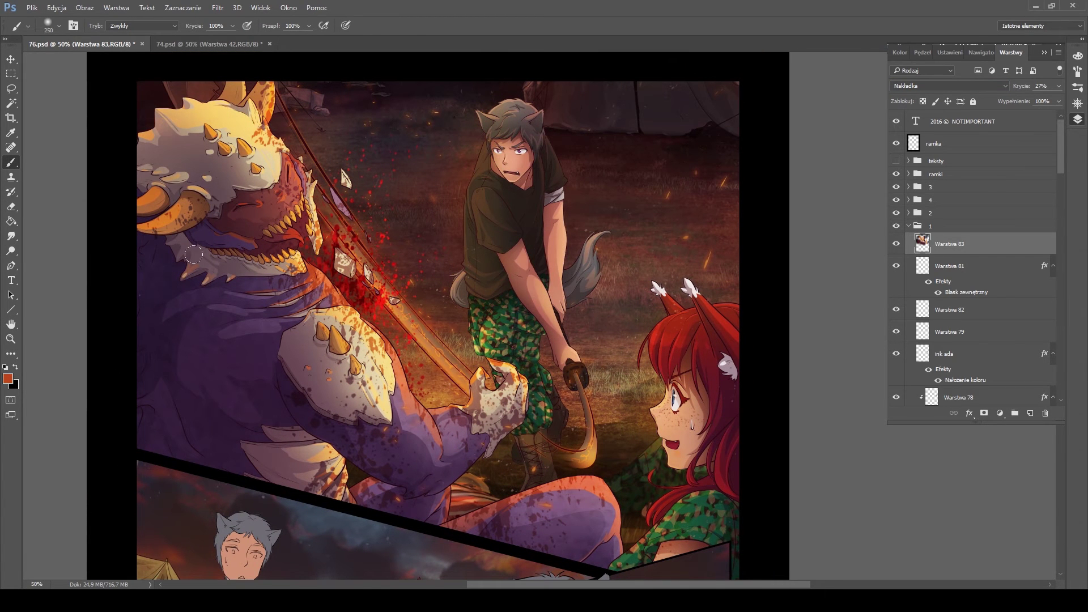
{"action": "key", "text": "bracketleft"}
{"action": "key", "text": "bracketleft"}
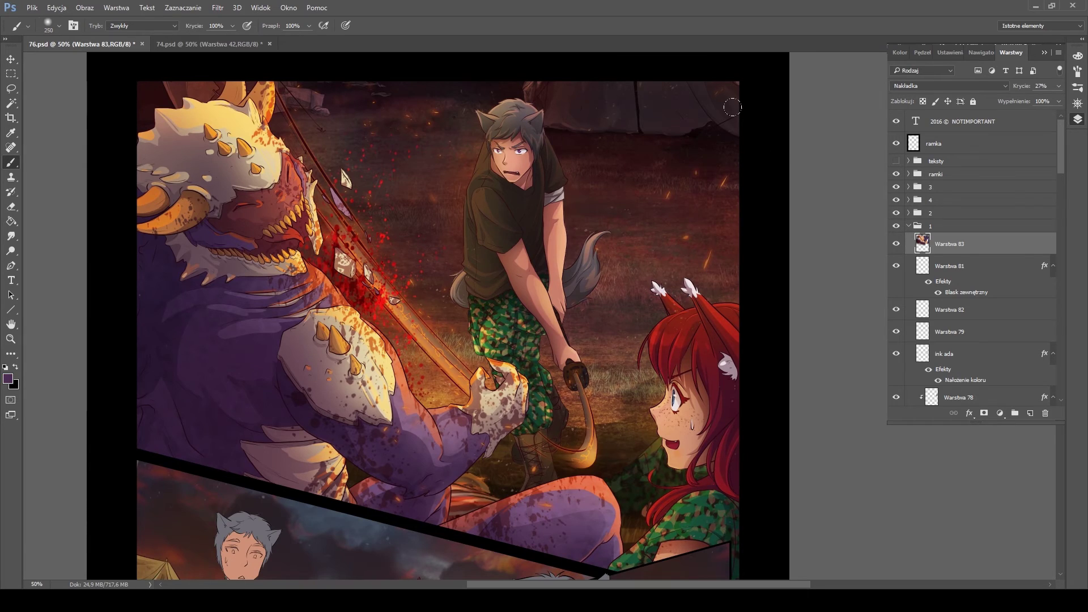
Add a clipped layer above the second panel's skin layer and softly shade the faces and arms at 52% layer opacity
{"action": "scroll", "coordinate": [727, 109], "scroll_direction": "down", "scroll_amount": 5}
{"action": "left_click", "coordinate": [981, 52]}
{"action": "left_click", "coordinate": [1046, 413]}
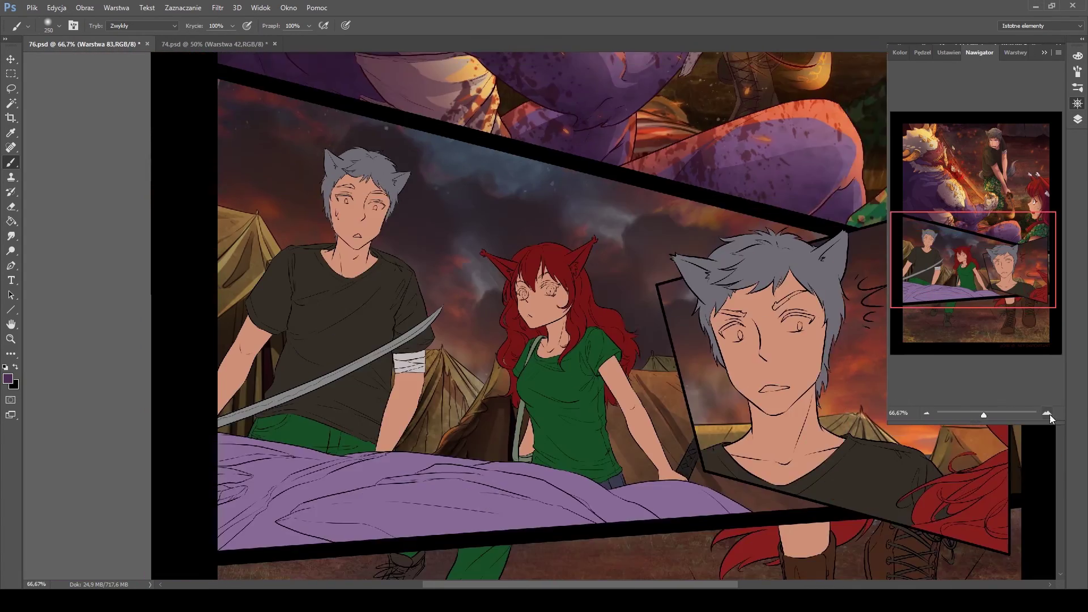
{"action": "left_click", "coordinate": [1047, 412]}
{"action": "key", "text": "F7"}
{"action": "scroll", "coordinate": [974, 283], "scroll_direction": "down", "scroll_amount": 5}
{"action": "left_click", "coordinate": [957, 308]}
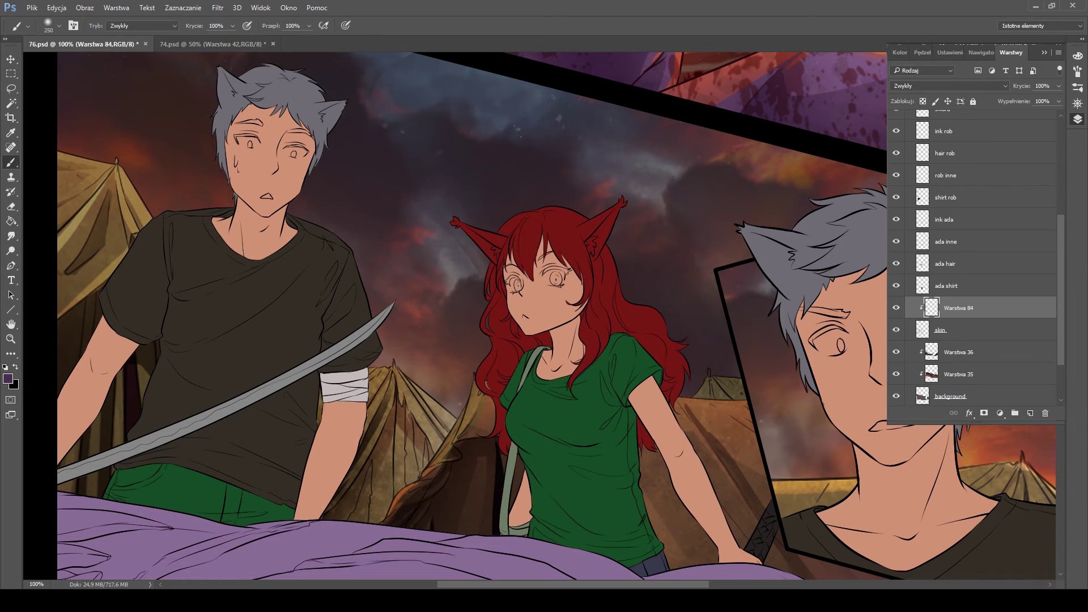
{"action": "left_click_drag", "start_coordinate": [544, 267], "coordinate": [680, 408]}
{"action": "left_click_drag", "start_coordinate": [272, 119], "coordinate": [149, 191]}
{"action": "left_click", "coordinate": [684, 469], "text": "alt"}
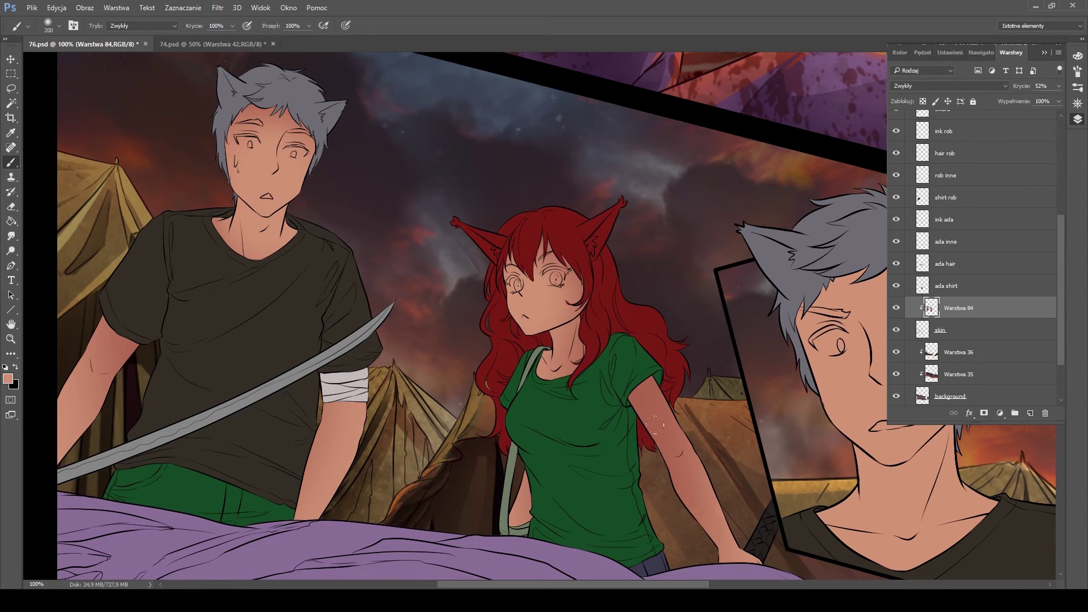
{"action": "key", "text": "bracketleft"}
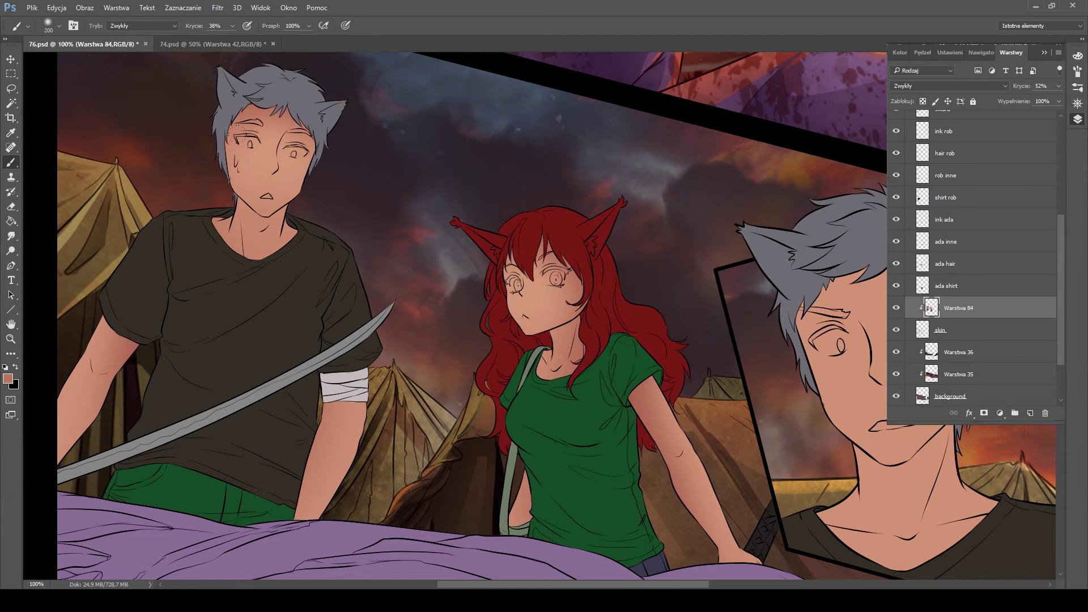
Add another clipped layer above the soft skin shading and dot brown freckles on the red-haired girl's face, neck and arms
{"action": "key", "text": "ctrl+shift+alt+n"}
{"action": "left_click", "coordinate": [540, 218], "text": "alt"}
{"action": "key", "text": "bracketleft"}
{"action": "key", "text": "bracketleft"}
{"action": "key", "text": "bracketleft"}
{"action": "key", "text": "bracketleft"}
{"action": "key", "text": "bracketleft"}
{"action": "key", "text": "bracketleft"}
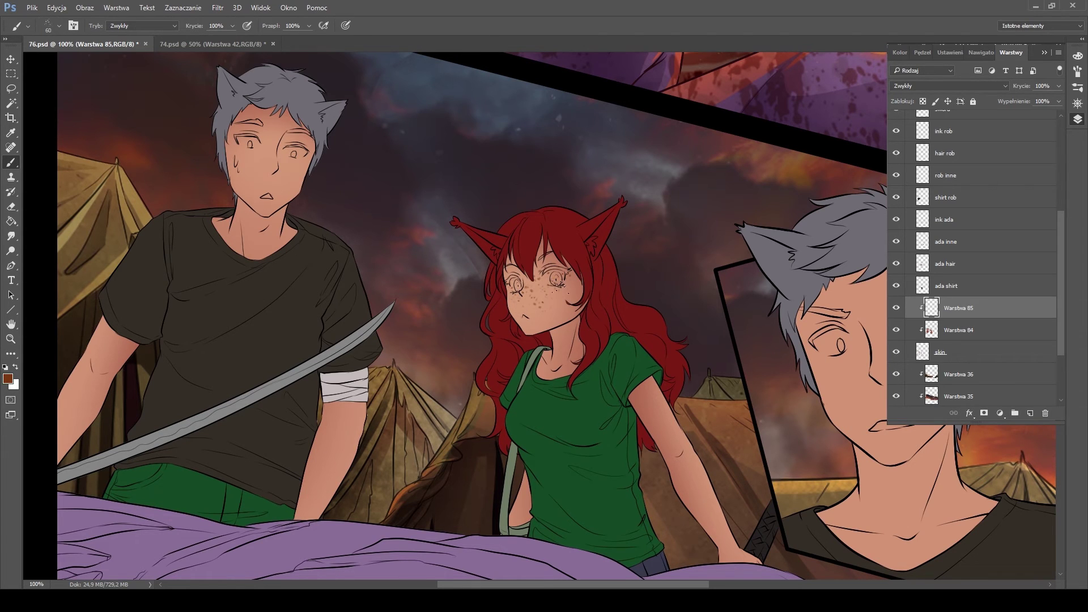
{"action": "key", "text": "e"}
{"action": "key", "text": "b"}
{"action": "key", "text": "e"}
Add a clipped layer above the freckles, paint the eyes white, and colour the grey-haired man's irises purple and mouth crimson
{"action": "key", "text": "ctrl+shift+alt+n"}
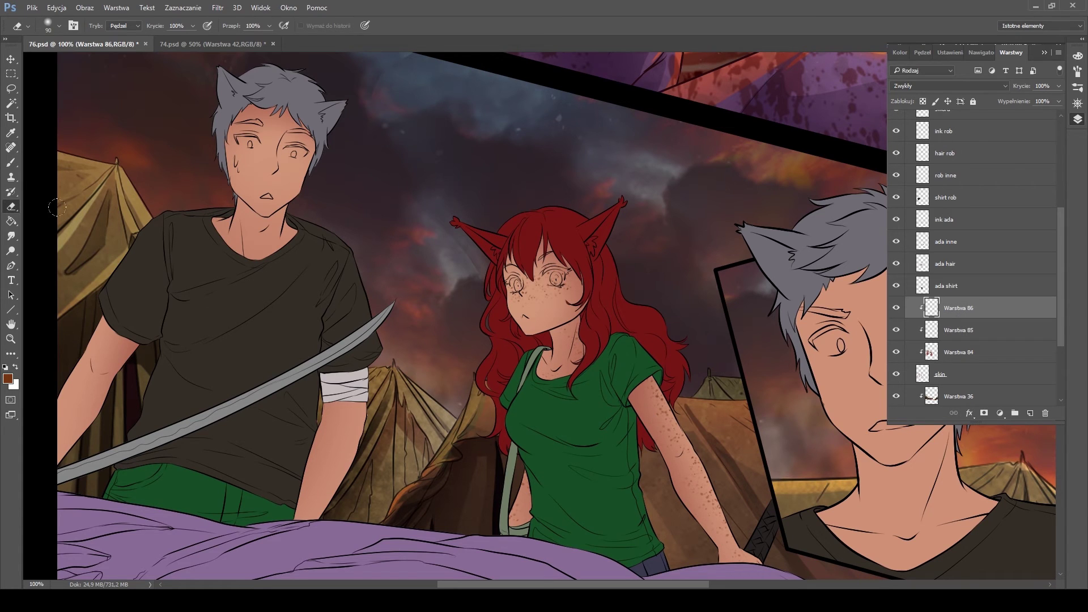
{"action": "key", "text": "b"}
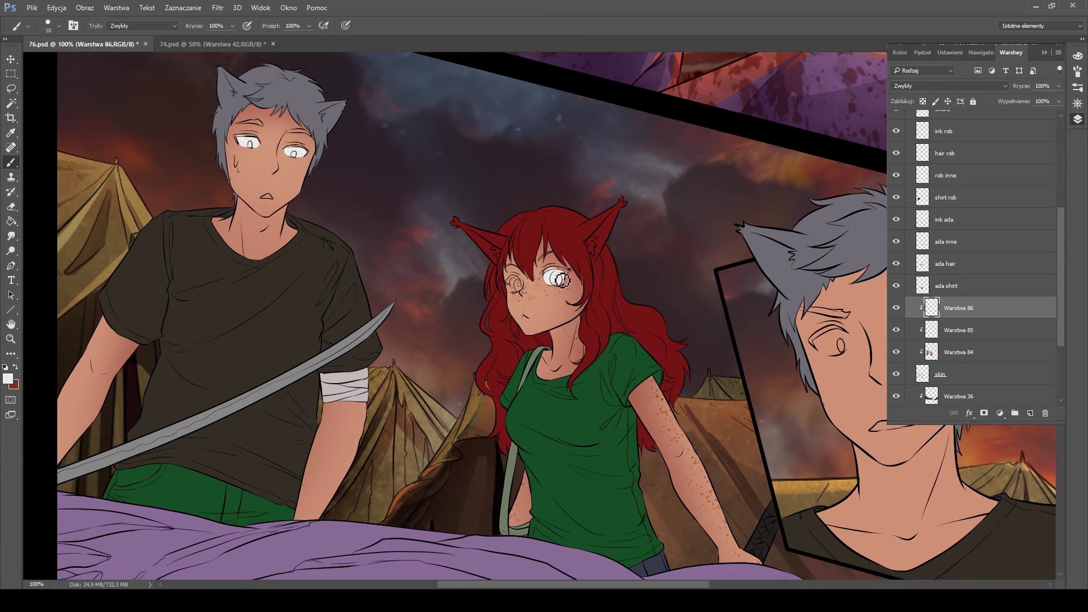
{"action": "key", "text": "i"}
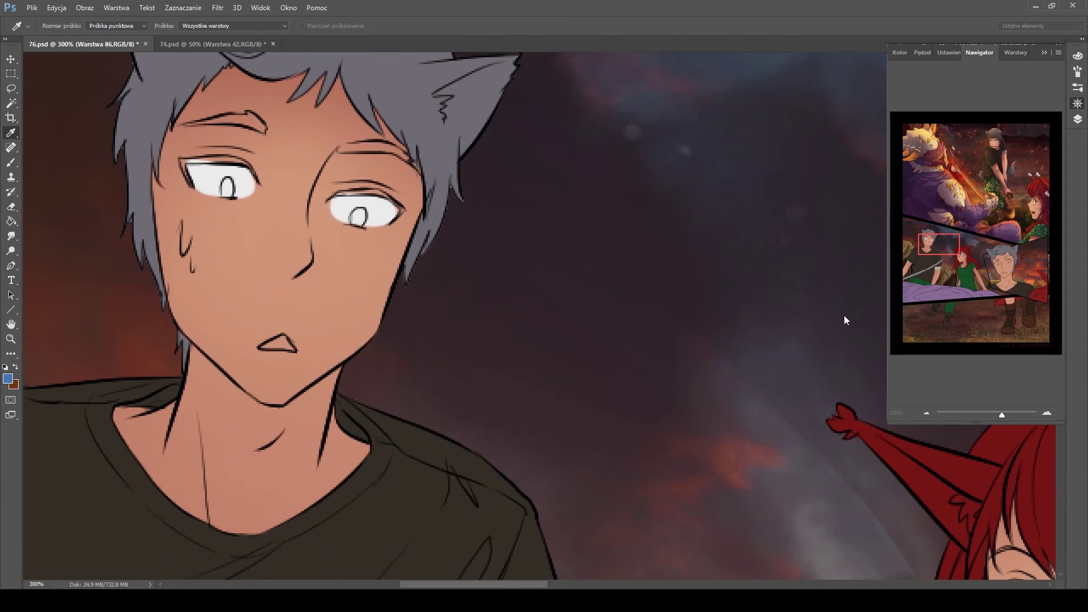
{"action": "key", "text": "b"}
{"action": "left_click_drag", "start_coordinate": [354, 211], "coordinate": [359, 222]}
{"action": "left_click_drag", "start_coordinate": [225, 182], "coordinate": [228, 194]}
{"action": "key", "text": "i"}
{"action": "left_click", "coordinate": [844, 431]}
{"action": "key", "text": "b"}
{"action": "left_click_drag", "start_coordinate": [263, 346], "coordinate": [268, 347]}
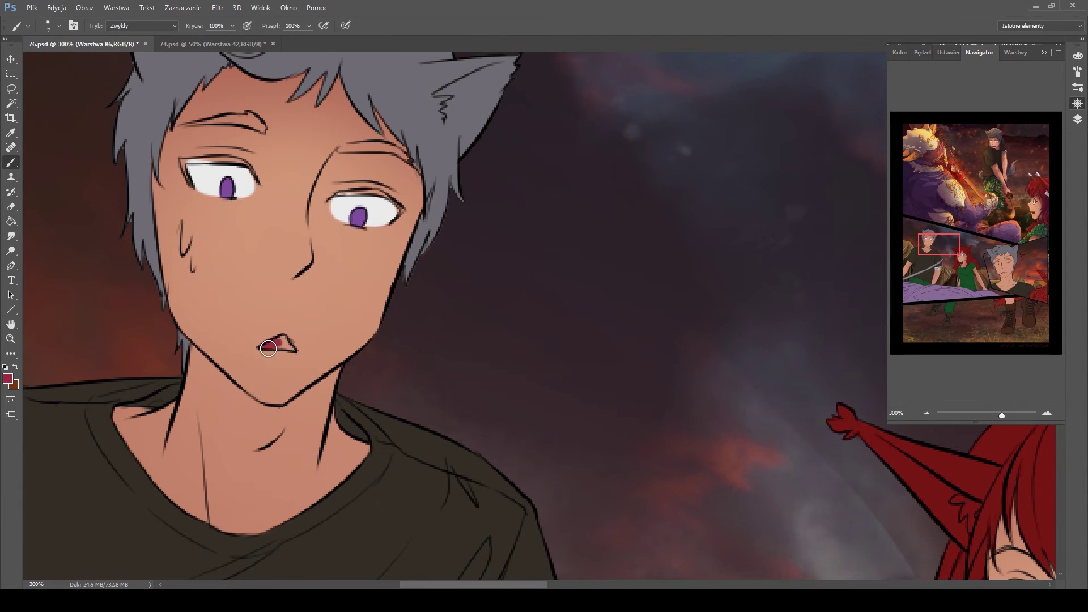
Fill the man's eyebrows and upper lash lines with grey and finish the girl's blue irises
{"action": "key", "text": "i"}
{"action": "left_click", "coordinate": [462, 202]}
{"action": "key", "text": "b"}
{"action": "left_click_drag", "start_coordinate": [339, 148], "coordinate": [411, 162]}
{"action": "left_click_drag", "start_coordinate": [181, 161], "coordinate": [252, 170]}
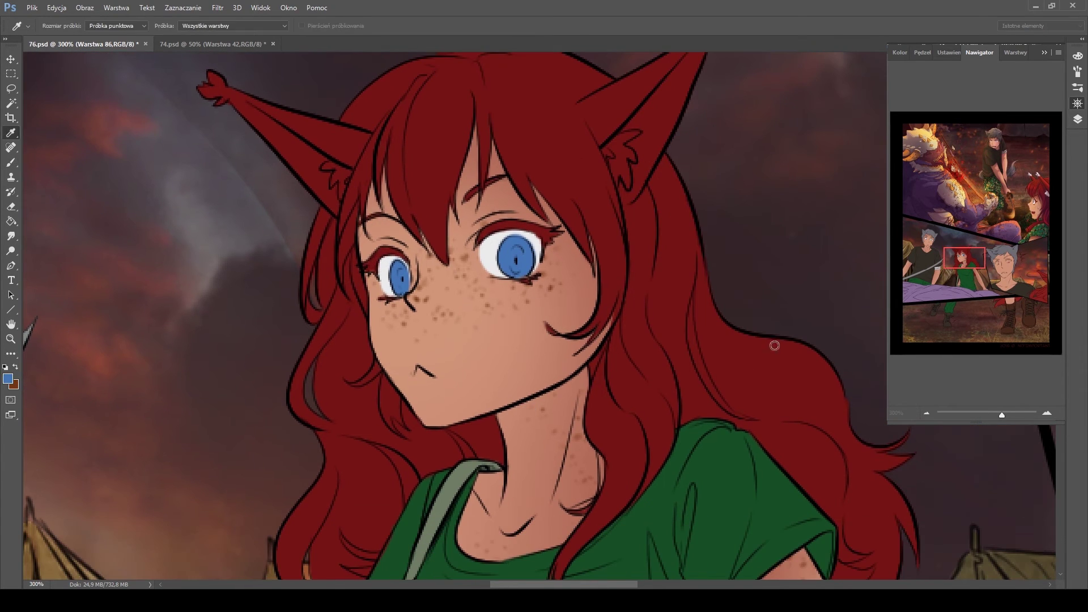
{"action": "left_click_drag", "start_coordinate": [396, 272], "coordinate": [414, 300]}
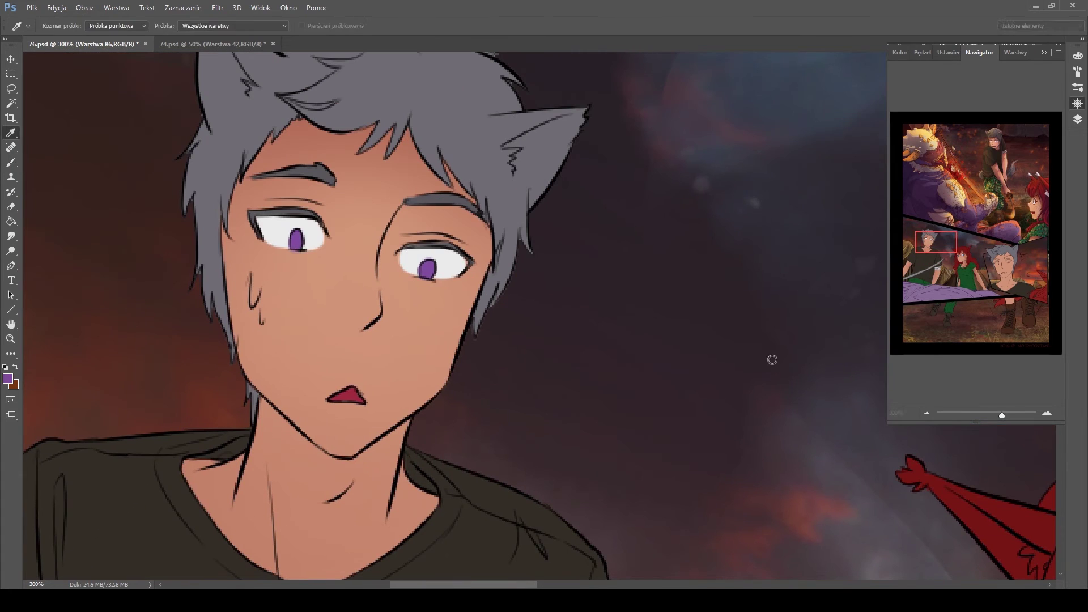
Add a clipped Multiply layer at 49% opacity and paint dark red shadows around the man's forehead, eyes and nose
{"action": "key", "text": "b"}
{"action": "left_click", "coordinate": [1015, 52]}
{"action": "left_click", "coordinate": [963, 308]}
{"action": "mouse_move", "coordinate": [300, 120]}
{"action": "left_mouse_down"}
{"action": "mouse_move", "coordinate": [244, 191]}
{"action": "mouse_move", "coordinate": [374, 133]}
{"action": "mouse_move", "coordinate": [479, 204]}
{"action": "mouse_move", "coordinate": [467, 317]}
{"action": "left_mouse_up"}
{"action": "key", "text": "["}
{"action": "key", "text": "["}
{"action": "left_click_drag", "start_coordinate": [380, 310], "coordinate": [358, 327]}
{"action": "left_click_drag", "start_coordinate": [262, 205], "coordinate": [322, 200]}
{"action": "left_click_drag", "start_coordinate": [430, 209], "coordinate": [403, 215]}
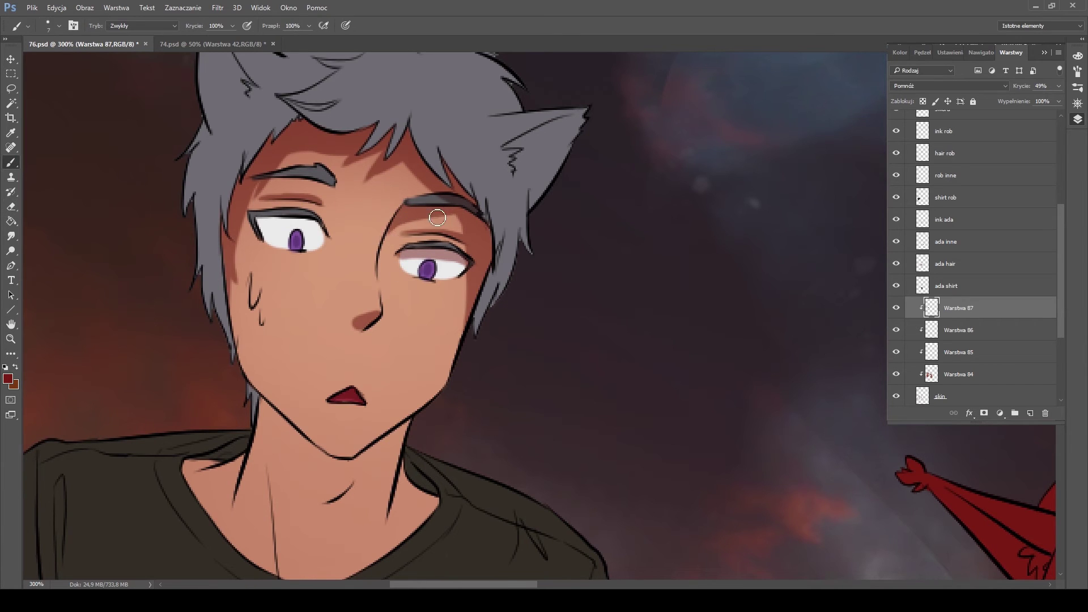
{"action": "left_click_drag", "start_coordinate": [260, 220], "coordinate": [290, 225]}
Shade the side of the man's face and his neck in dark red on the Multiply layer
{"action": "key", "text": "]"}
{"action": "key", "text": "]"}
{"action": "key", "text": "]"}
{"action": "mouse_move", "coordinate": [223, 287]}
{"action": "left_mouse_down"}
{"action": "mouse_move", "coordinate": [420, 457]}
{"action": "mouse_move", "coordinate": [346, 464]}
{"action": "left_mouse_up"}
{"action": "left_click_drag", "start_coordinate": [238, 250], "coordinate": [321, 434]}
{"action": "scroll", "coordinate": [321, 433], "scroll_direction": "down", "scroll_amount": 2}
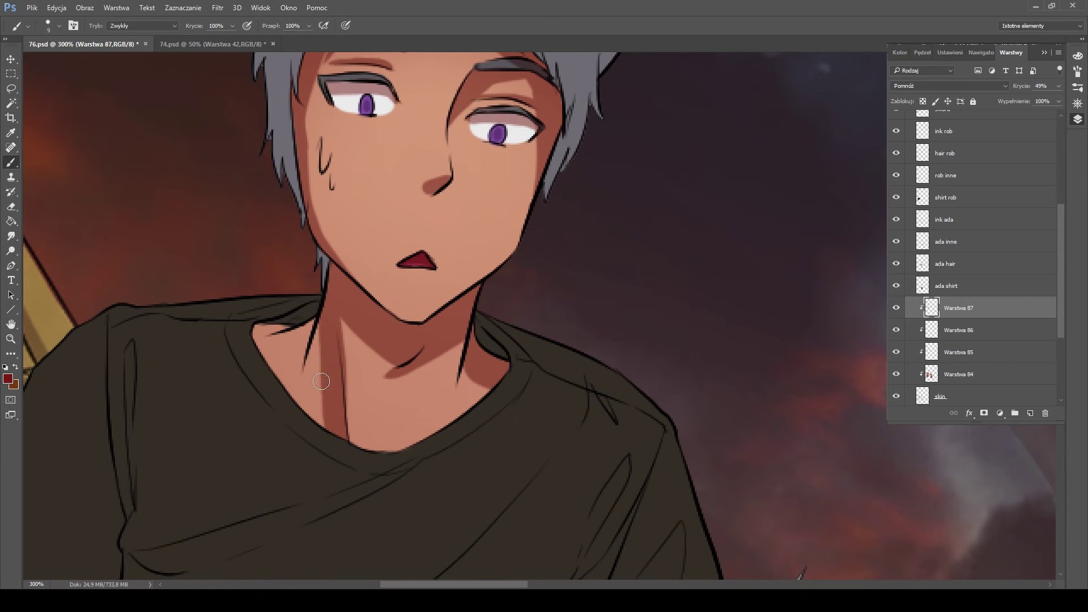
Paint dark red shadows on the man's arms, including below the bandage
{"action": "scroll", "coordinate": [241, 401], "scroll_direction": "down", "scroll_amount": 5}
{"action": "scroll", "coordinate": [241, 401], "scroll_direction": "left", "scroll_amount": 5}
{"action": "scroll", "coordinate": [241, 401], "scroll_direction": "down", "scroll_amount": 4}
{"action": "scroll", "coordinate": [241, 401], "scroll_direction": "left", "scroll_amount": 4}
{"action": "scroll", "coordinate": [241, 401], "scroll_direction": "right", "scroll_amount": 8}
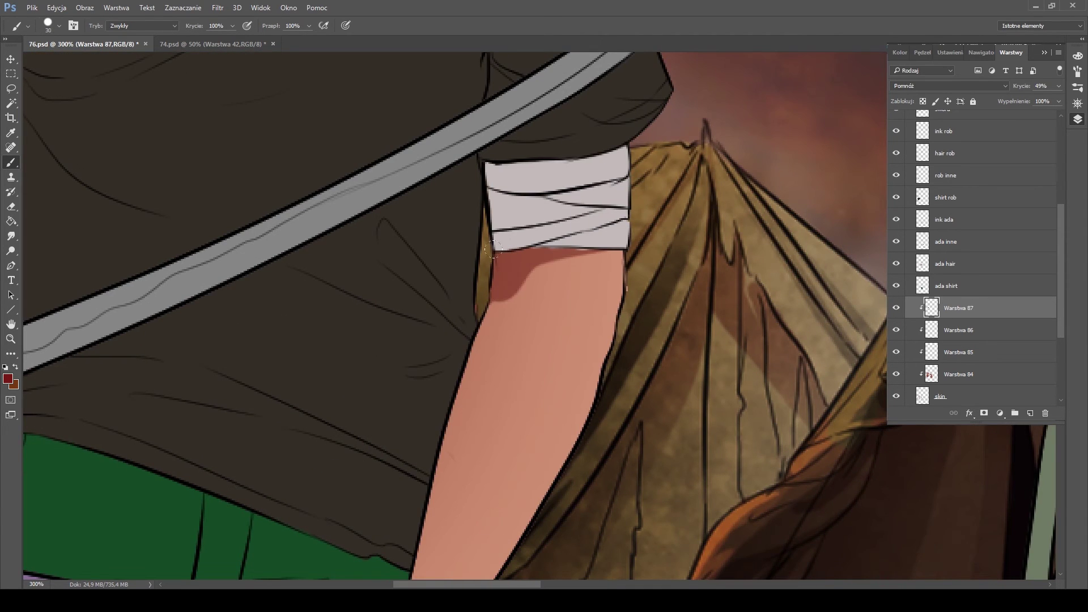
{"action": "scroll", "coordinate": [241, 401], "scroll_direction": "down", "scroll_amount": 4}
{"action": "key", "text": "]"}
{"action": "key", "text": "]"}
{"action": "key", "text": "]"}
Shade the red-haired girl's face beneath her fringe, around her eyes and along her cheek and jaw
{"action": "scroll", "coordinate": [396, 188], "scroll_direction": "up", "scroll_amount": 15}
{"action": "mouse_move", "coordinate": [396, 188]}
{"action": "left_mouse_down"}
{"action": "mouse_move", "coordinate": [424, 291]}
{"action": "mouse_move", "coordinate": [488, 170]}
{"action": "mouse_move", "coordinate": [498, 272]}
{"action": "left_mouse_up"}
{"action": "key", "text": "["}
{"action": "key", "text": "["}
{"action": "key", "text": "["}
{"action": "key", "text": "["}
{"action": "key", "text": "["}
{"action": "key", "text": "["}
{"action": "key", "text": "["}
{"action": "mouse_move", "coordinate": [433, 307]}
{"action": "left_mouse_down"}
{"action": "mouse_move", "coordinate": [507, 98]}
{"action": "mouse_move", "coordinate": [589, 266]}
{"action": "left_mouse_up"}
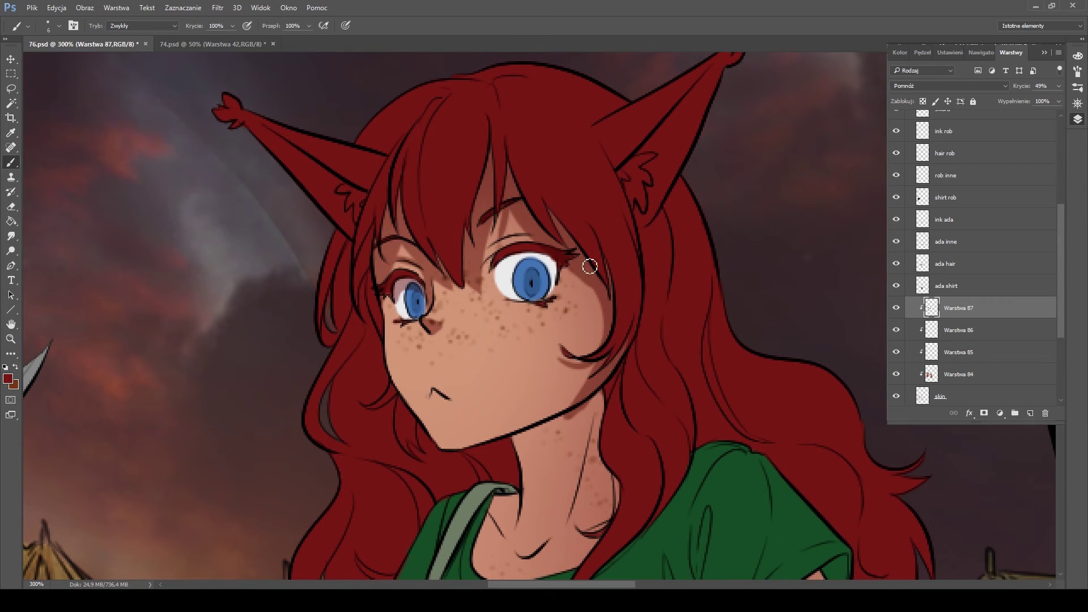
{"action": "mouse_move", "coordinate": [590, 372]}
{"action": "left_mouse_down"}
{"action": "mouse_move", "coordinate": [423, 468]}
{"action": "mouse_move", "coordinate": [566, 481]}
{"action": "mouse_move", "coordinate": [447, 399]}
{"action": "left_mouse_up"}
Paint dark red shadows on the girl's neck and on her arm below the sleeve and at the elbow
{"action": "key", "text": "]"}
{"action": "key", "text": "]"}
{"action": "key", "text": "]"}
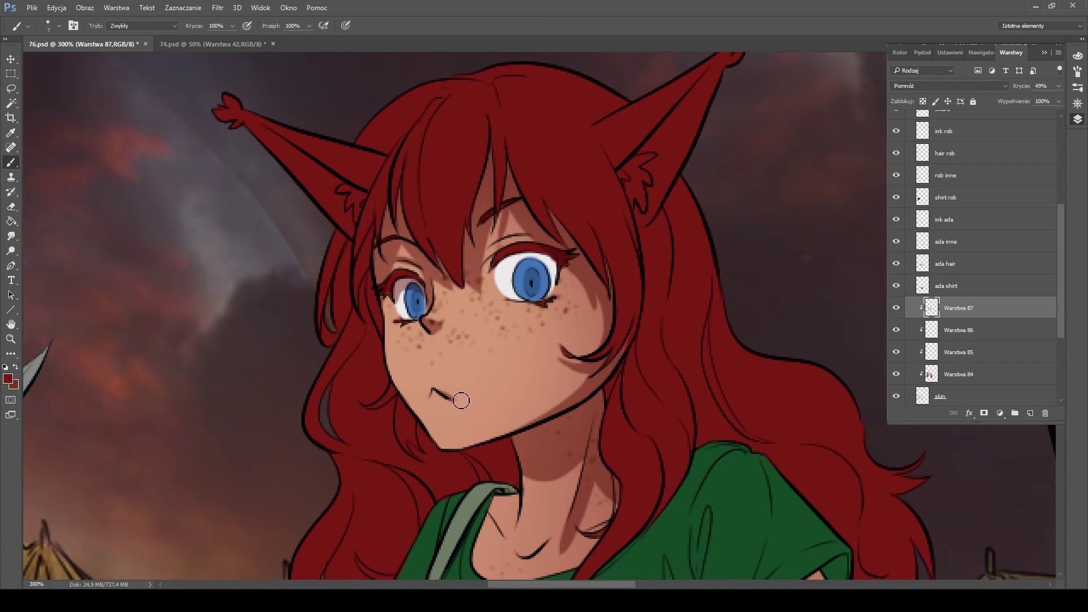
{"action": "scroll", "coordinate": [569, 460], "scroll_direction": "down", "scroll_amount": 3}
{"action": "mouse_move", "coordinate": [568, 460]}
{"action": "left_mouse_down"}
{"action": "mouse_move", "coordinate": [493, 391]}
{"action": "mouse_move", "coordinate": [602, 427]}
{"action": "left_mouse_up"}
{"action": "key", "text": "]"}
{"action": "key", "text": "]"}
{"action": "scroll", "coordinate": [602, 427], "scroll_direction": "down", "scroll_amount": 10}
{"action": "scroll", "coordinate": [602, 427], "scroll_direction": "right", "scroll_amount": 5}
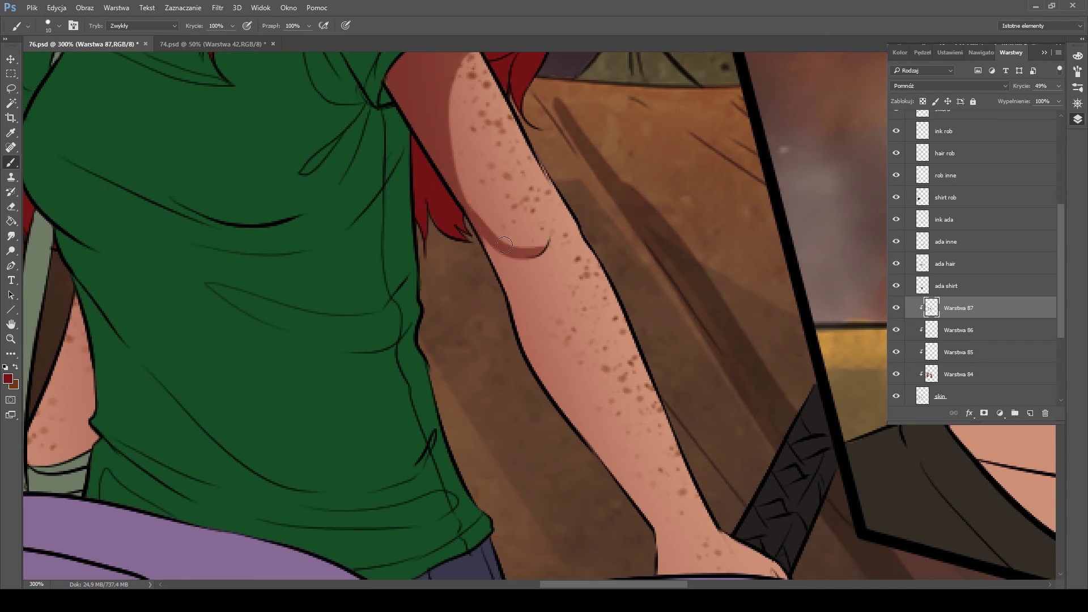
Soften the skin shadows with a large soft eraser at 29% opacity
{"action": "scroll", "coordinate": [627, 518], "scroll_direction": "up", "scroll_amount": 5}
{"action": "scroll", "coordinate": [518, 469], "scroll_direction": "up", "scroll_amount": 5}
{"action": "key", "text": "]"}
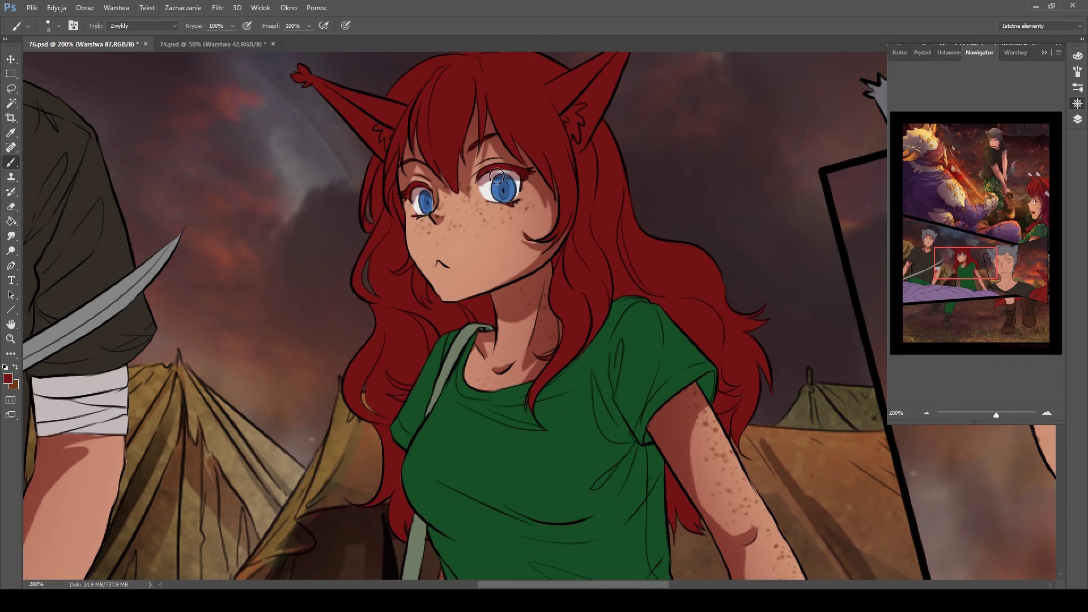
{"action": "scroll", "coordinate": [497, 176], "scroll_direction": "left", "scroll_amount": 5}
{"action": "scroll", "coordinate": [407, 187], "scroll_direction": "up", "scroll_amount": 5}
{"action": "key", "text": "e"}
{"action": "scroll", "coordinate": [460, 303], "scroll_direction": "down", "scroll_amount": 5}
{"action": "scroll", "coordinate": [461, 303], "scroll_direction": "right", "scroll_amount": 5}
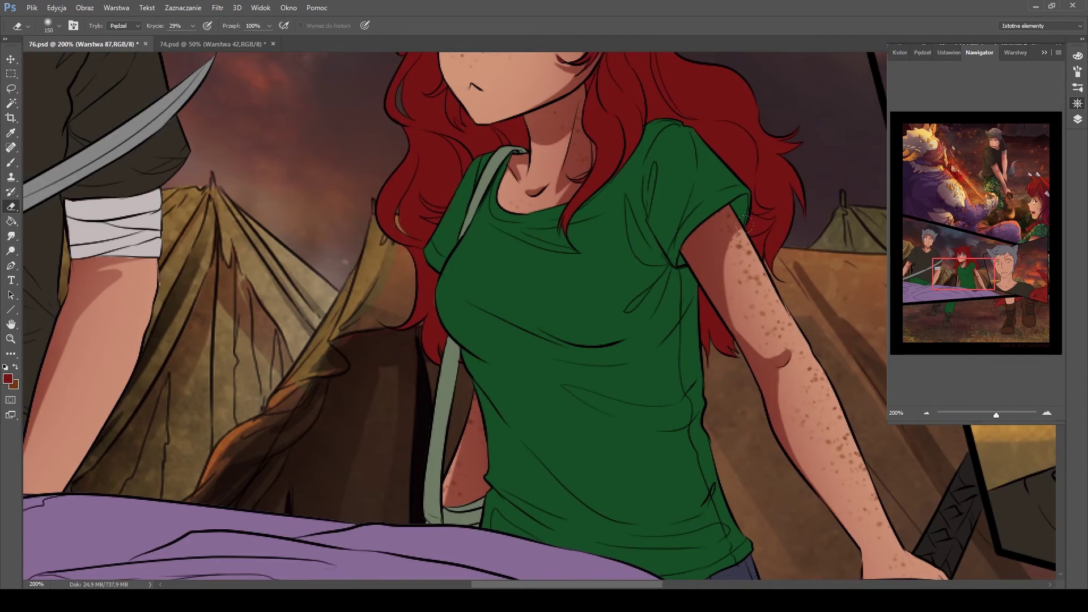
Add a clipped Overlay layer above the skin shadows and paint a peach rim light along the girl's cheek and chin
{"action": "scroll", "coordinate": [744, 223], "scroll_direction": "up", "scroll_amount": 8}
{"action": "left_click", "coordinate": [1077, 119]}
{"action": "key", "text": "ctrl+shift+alt+n"}
{"action": "key", "text": "b"}
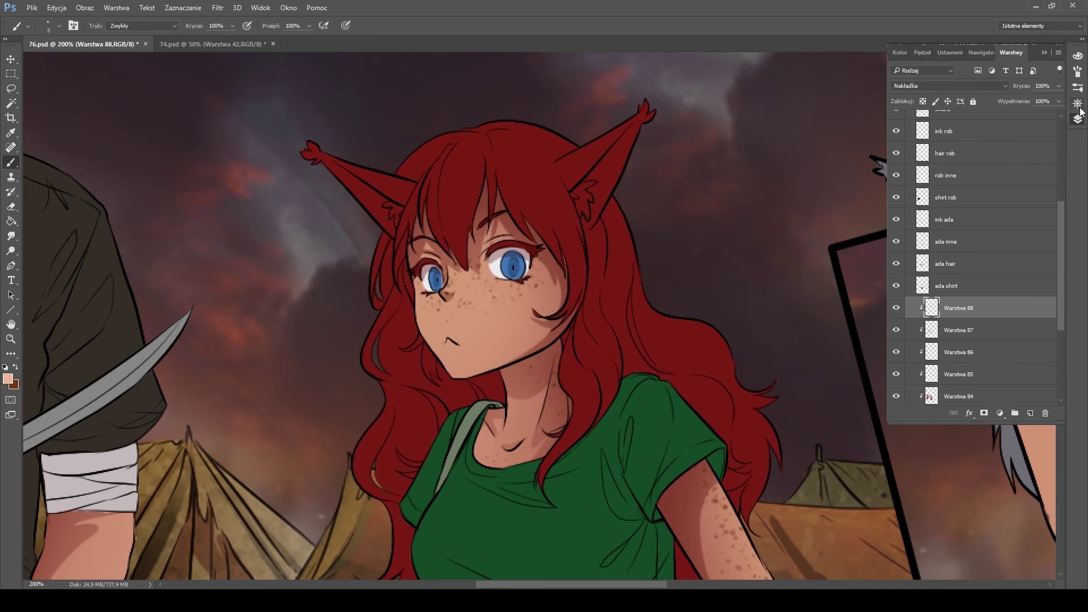
{"action": "left_click", "coordinate": [1077, 105]}
{"action": "key", "text": "ctrl+plus"}
{"action": "scroll", "coordinate": [422, 221], "scroll_direction": "down", "scroll_amount": 10}
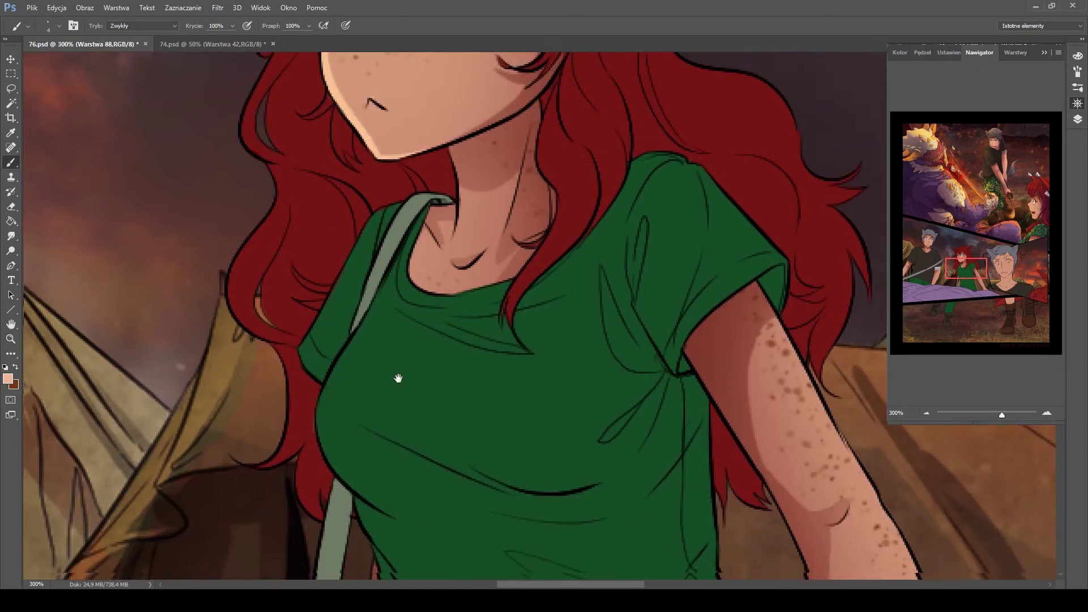
Paint peach highlights along the outer edge of the girl's freckled arm
{"action": "scroll", "coordinate": [396, 374], "scroll_direction": "right", "scroll_amount": 6}
{"action": "key", "text": "bracketright"}
{"action": "key", "text": "bracketright"}
{"action": "key", "text": "bracketright"}
{"action": "key", "text": "bracketright"}
{"action": "key", "text": "bracketright"}
{"action": "key", "text": "bracketright"}
{"action": "scroll", "coordinate": [559, 390], "scroll_direction": "up", "scroll_amount": 8}
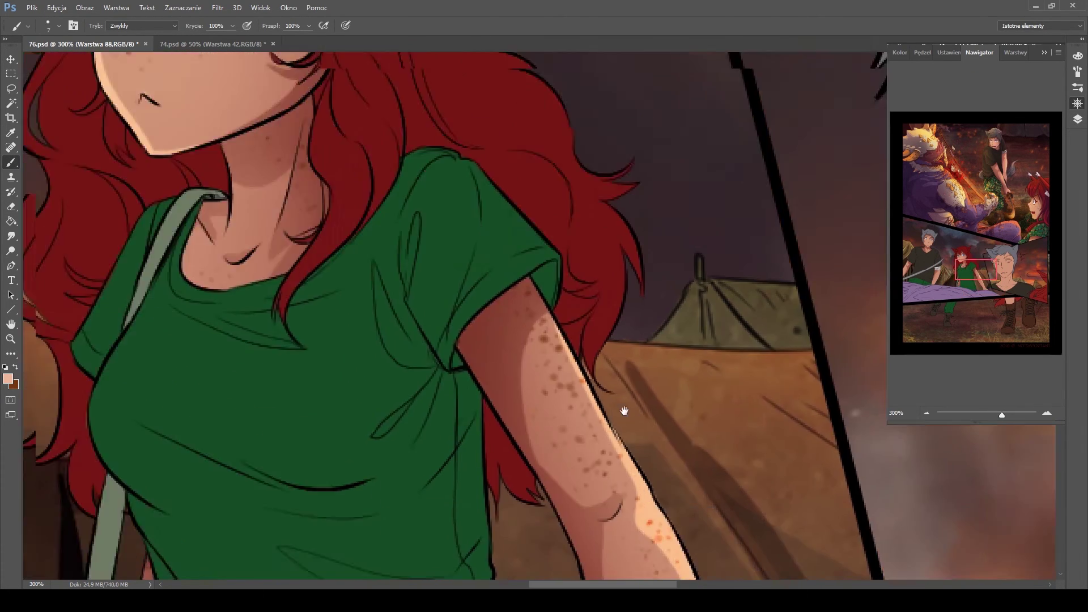
Add small peach highlights to the girl's collarbone, eyelids and irises with a smaller brush
{"action": "scroll", "coordinate": [430, 284], "scroll_direction": "left", "scroll_amount": 4}
{"action": "key", "text": "bracketleft"}
{"action": "key", "text": "bracketleft"}
{"action": "key", "text": "bracketleft"}
{"action": "key", "text": "bracketleft"}
{"action": "scroll", "coordinate": [370, 209], "scroll_direction": "up", "scroll_amount": 6}
{"action": "scroll", "coordinate": [397, 212], "scroll_direction": "left", "scroll_amount": 8}
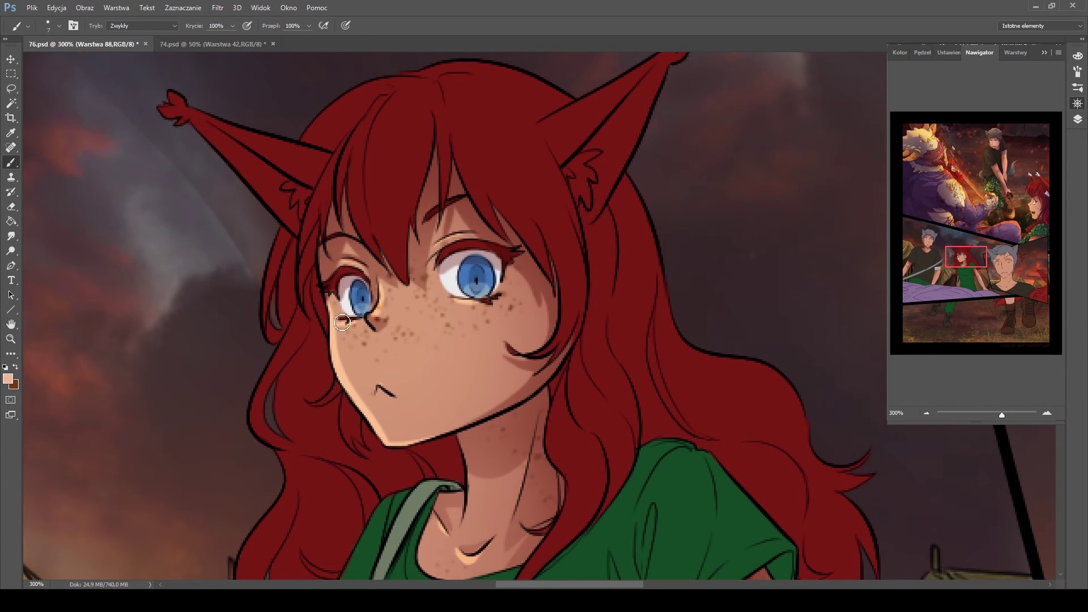
Highlight the man's irises, nose, cheek and jawline in peach on the Overlay layer
{"action": "scroll", "coordinate": [513, 225], "scroll_direction": "down", "scroll_amount": 3}
{"action": "scroll", "coordinate": [512, 225], "scroll_direction": "left", "scroll_amount": 2}
{"action": "key", "text": "bracketleft"}
{"action": "key", "text": "bracketright"}
{"action": "key", "text": "bracketright"}
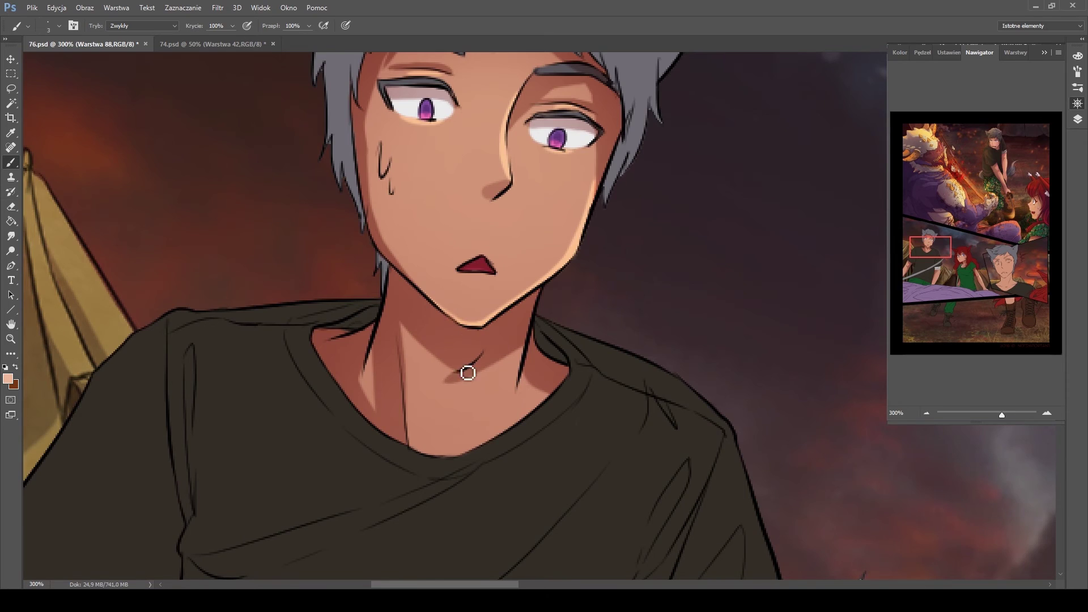
Carry the peach highlights over the man's neck and arms
{"action": "scroll", "coordinate": [468, 391], "scroll_direction": "down", "scroll_amount": 6}
{"action": "scroll", "coordinate": [425, 348], "scroll_direction": "left", "scroll_amount": 3}
{"action": "scroll", "coordinate": [523, 453], "scroll_direction": "down", "scroll_amount": 8}
{"action": "scroll", "coordinate": [523, 452], "scroll_direction": "right", "scroll_amount": 6}
{"action": "key", "text": "ctrl+1"}
{"action": "key", "text": "F7"}
{"action": "scroll", "coordinate": [397, 283], "scroll_direction": "right", "scroll_amount": 1}
{"action": "key", "text": "e"}
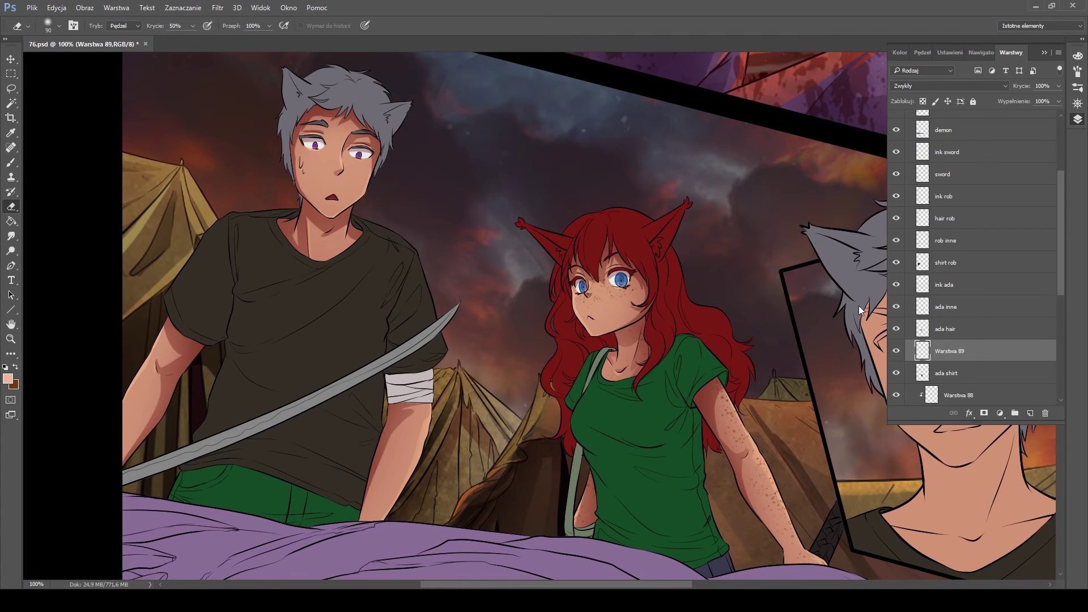
Add clipped layers above "ada shirt" and "rob inne" and cover the green shirt and trousers with dark and brown camouflage blotches
{"action": "left_click_drag", "start_coordinate": [963, 351], "coordinate": [963, 240]}
{"action": "key", "text": "ctrl+alt+g"}
{"action": "key", "text": "b"}
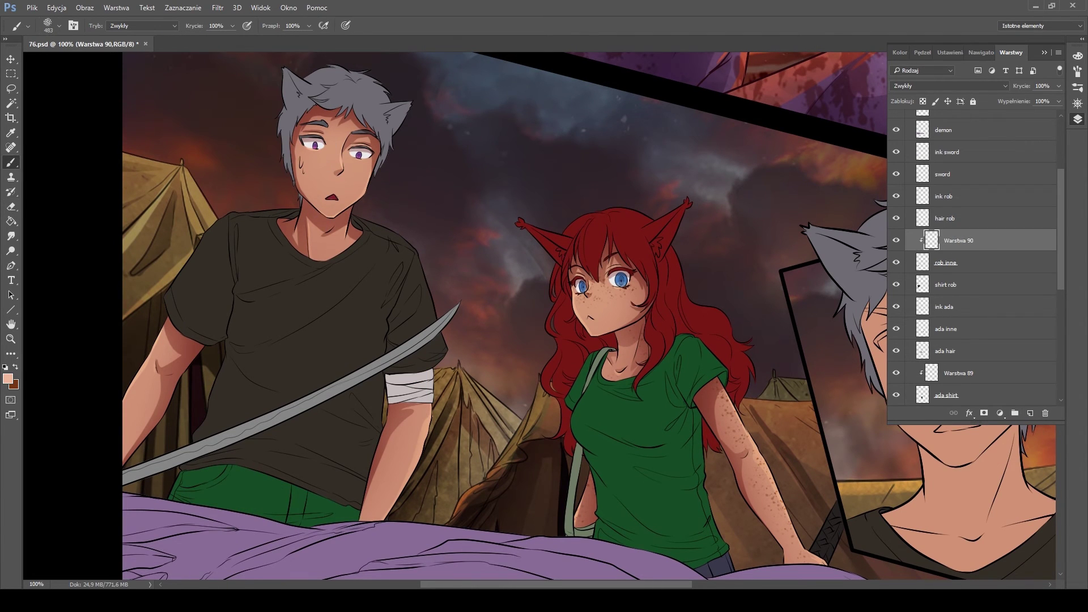
{"action": "key", "text": "ctrl+v"}
{"action": "left_click", "coordinate": [957, 372]}
{"action": "key", "text": "ctrl+v"}
{"action": "key", "text": "3"}
{"action": "key", "text": "3"}
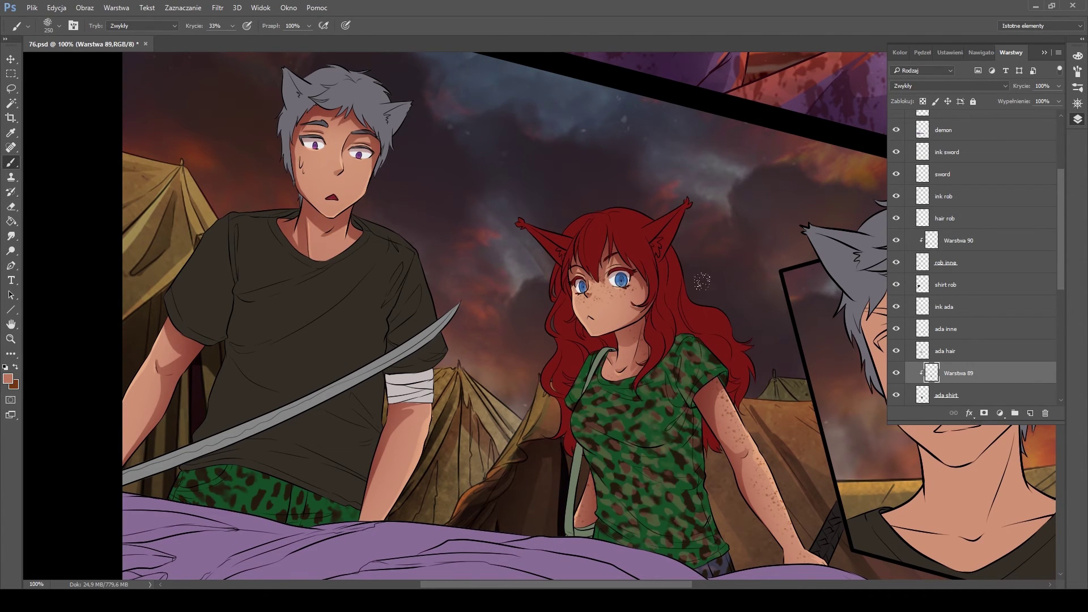
Add teal patches to the camouflage on the trousers and shirt, and create another clipped layer above the shirt pattern
{"action": "left_click", "coordinate": [963, 240]}
{"action": "key", "text": "i"}
{"action": "left_click", "coordinate": [612, 380]}
{"action": "key", "text": "b"}
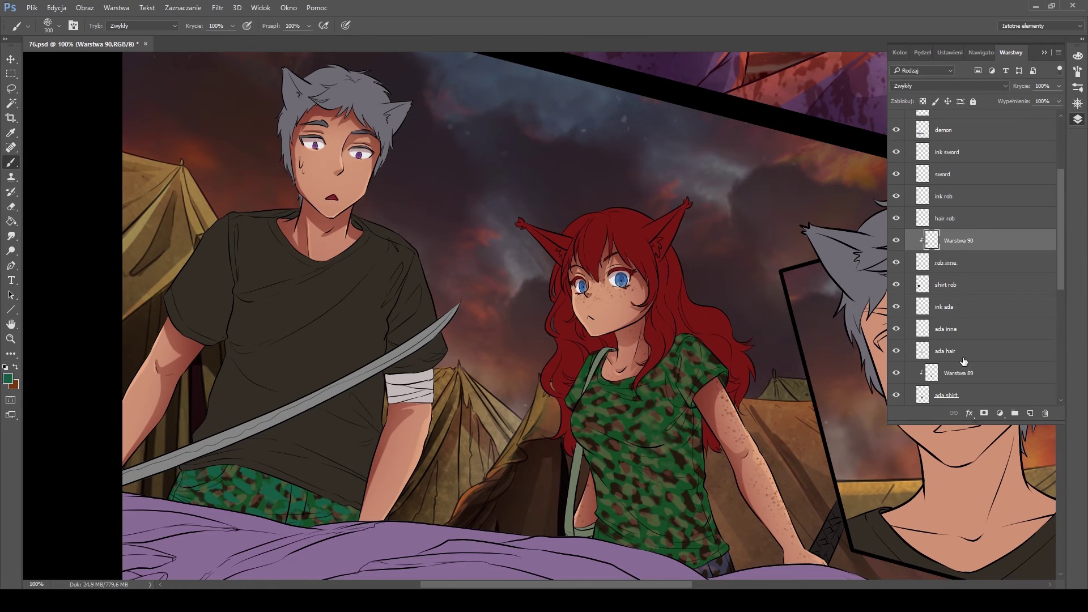
{"action": "left_click", "coordinate": [958, 372]}
{"action": "key", "text": "ctrl+shift+alt+n"}
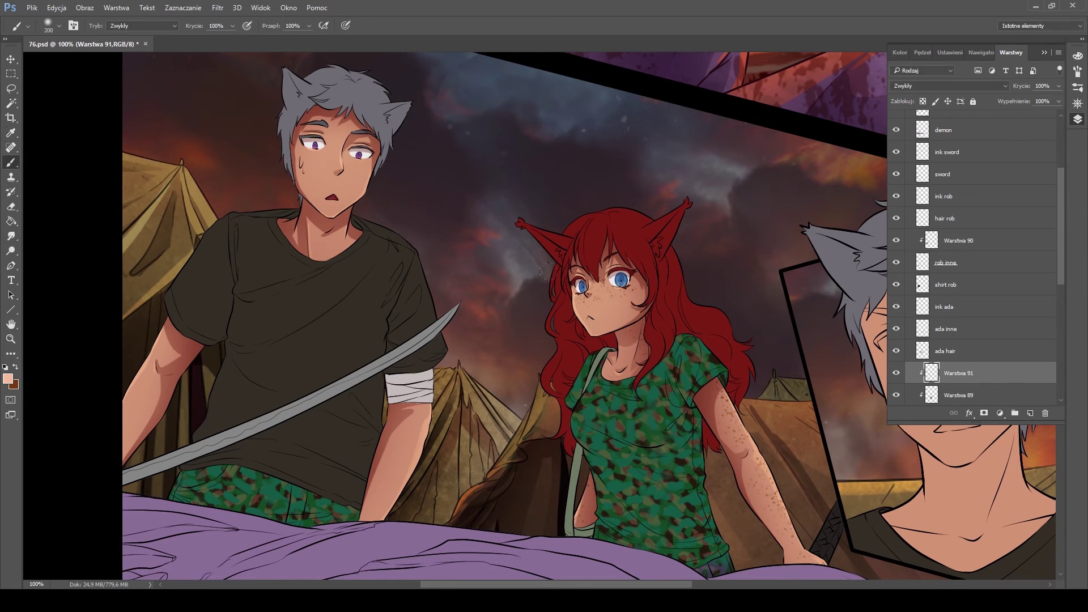
Blend soft colour over the woman's camouflage shirt in Overlay mode and add a clipped Overlay layer over the man's trousers
{"action": "left_click_drag", "start_coordinate": [589, 397], "coordinate": [708, 482]}
{"action": "key", "text": "shift+alt+o"}
{"action": "mouse_move", "coordinate": [623, 396]}
{"action": "left_mouse_down"}
{"action": "mouse_move", "coordinate": [708, 510]}
{"action": "mouse_move", "coordinate": [691, 412]}
{"action": "left_mouse_up"}
{"action": "left_click", "coordinate": [957, 240]}
{"action": "key", "text": "ctrl+shift+alt+n"}
{"action": "key", "text": "shift+alt+o"}
{"action": "left_click", "coordinate": [180, 489], "text": "alt"}
{"action": "key", "text": "e"}
{"action": "scroll", "coordinate": [974, 255], "scroll_direction": "down", "scroll_amount": 2}
Add a clipped Multiply layer at 30% opacity above the shirt pattern and shade the woman's shirt folds in a dark tone
{"action": "left_click", "coordinate": [957, 329]}
{"action": "key", "text": "ctrl+shift+alt+n"}
{"action": "key", "text": "b"}
{"action": "key", "text": "shift+alt+m"}
{"action": "key", "text": "bracketleft"}
{"action": "left_click_drag", "start_coordinate": [697, 339], "coordinate": [691, 406]}
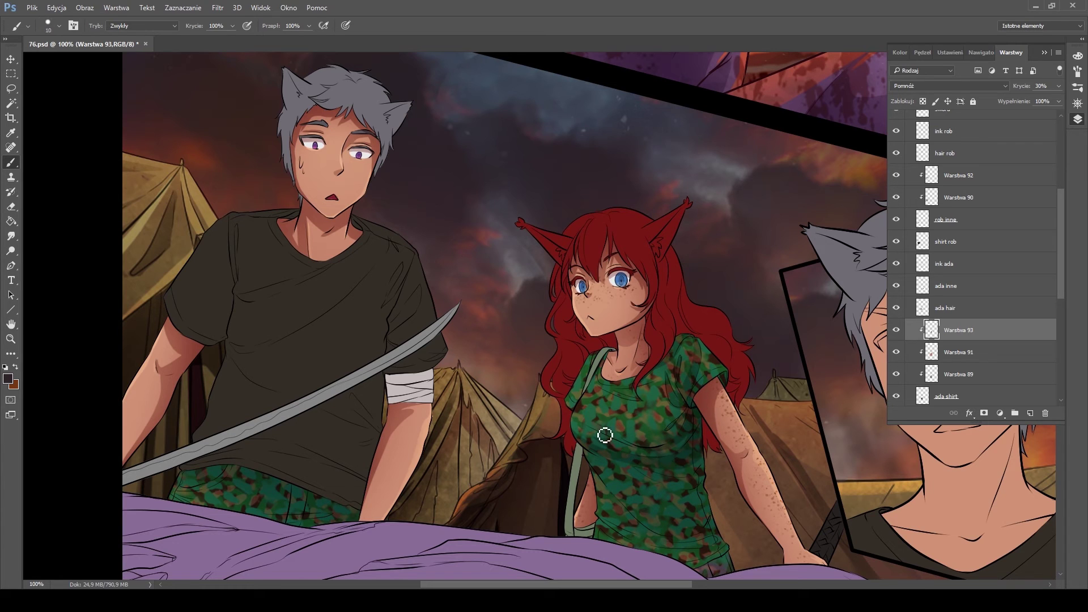
{"action": "key", "text": "bracketleft"}
{"action": "key", "text": "bracketleft"}
{"action": "key", "text": "bracketleft"}
{"action": "mouse_move", "coordinate": [694, 449]}
{"action": "left_mouse_down"}
{"action": "mouse_move", "coordinate": [692, 503]}
{"action": "mouse_move", "coordinate": [651, 522]}
{"action": "mouse_move", "coordinate": [669, 537]}
{"action": "mouse_move", "coordinate": [734, 547]}
{"action": "left_mouse_up"}
Clear the camouflage pattern below the woman's shirt hem and colour the small patch at her waist yellow
{"action": "key", "text": "e"}
{"action": "key", "text": "alt+bracketleft"}
{"action": "key", "text": "alt+bracketleft"}
{"action": "scroll", "coordinate": [735, 547], "scroll_direction": "down", "scroll_amount": 5}
{"action": "scroll", "coordinate": [734, 547], "scroll_direction": "right", "scroll_amount": 2}
{"action": "left_click", "coordinate": [848, 417], "text": "alt"}
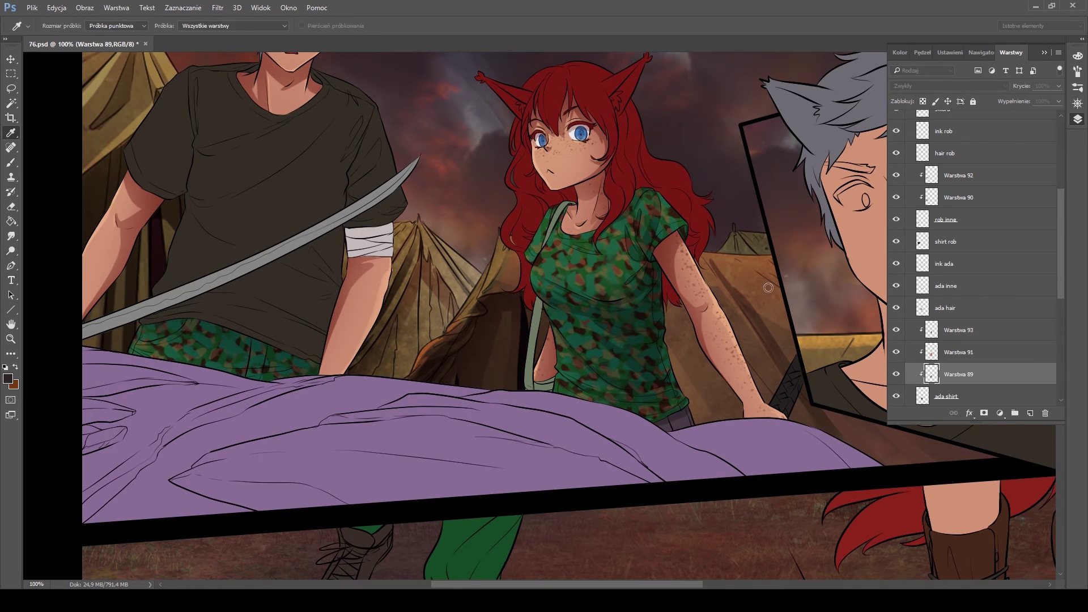
{"action": "key", "text": "bracketleft"}
{"action": "key", "text": "bracketleft"}
{"action": "left_click", "coordinate": [678, 423]}
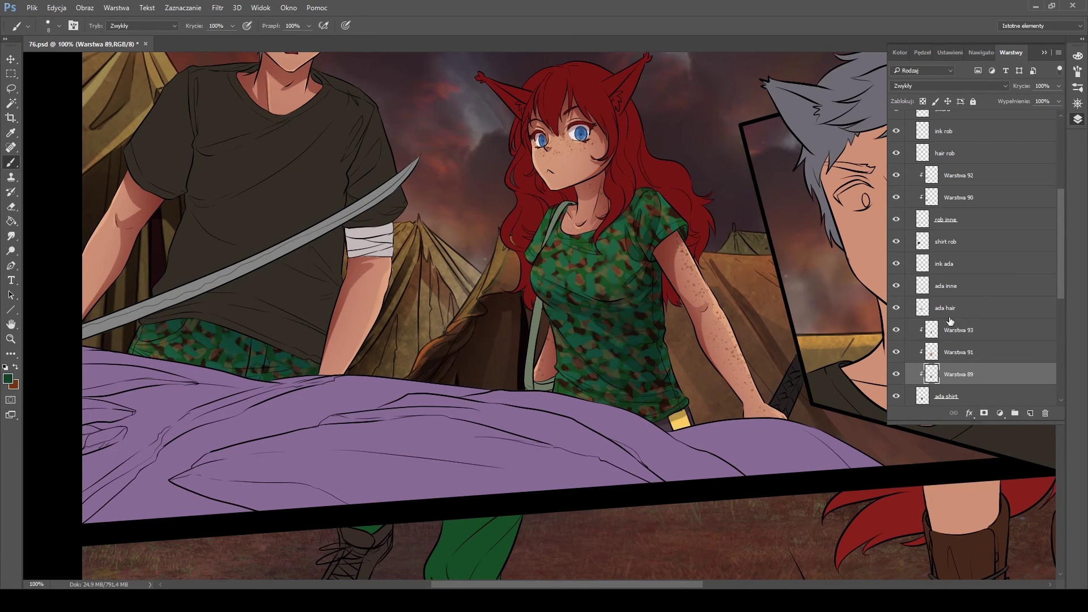
Add a clipped Overlay layer above the shirt shading and brush peach highlights over the woman's camouflage shirt
{"action": "key", "text": "alt+bracketright"}
{"action": "key", "text": "alt+bracketright"}
{"action": "scroll", "coordinate": [178, 461], "scroll_direction": "up", "scroll_amount": 5}
{"action": "mouse_move", "coordinate": [587, 383]}
{"action": "left_mouse_down"}
{"action": "mouse_move", "coordinate": [579, 341]}
{"action": "mouse_move", "coordinate": [578, 373]}
{"action": "mouse_move", "coordinate": [566, 377]}
{"action": "left_mouse_up"}
{"action": "key", "text": "ctrl+shift+alt+n"}
{"action": "key", "text": "shift+alt+o"}
{"action": "key", "text": "bracketright"}
{"action": "left_click", "coordinate": [540, 340], "text": "alt"}
{"action": "left_click_drag", "start_coordinate": [671, 296], "coordinate": [620, 351]}
{"action": "key", "text": "bracketleft"}
{"action": "key", "text": "bracketleft"}
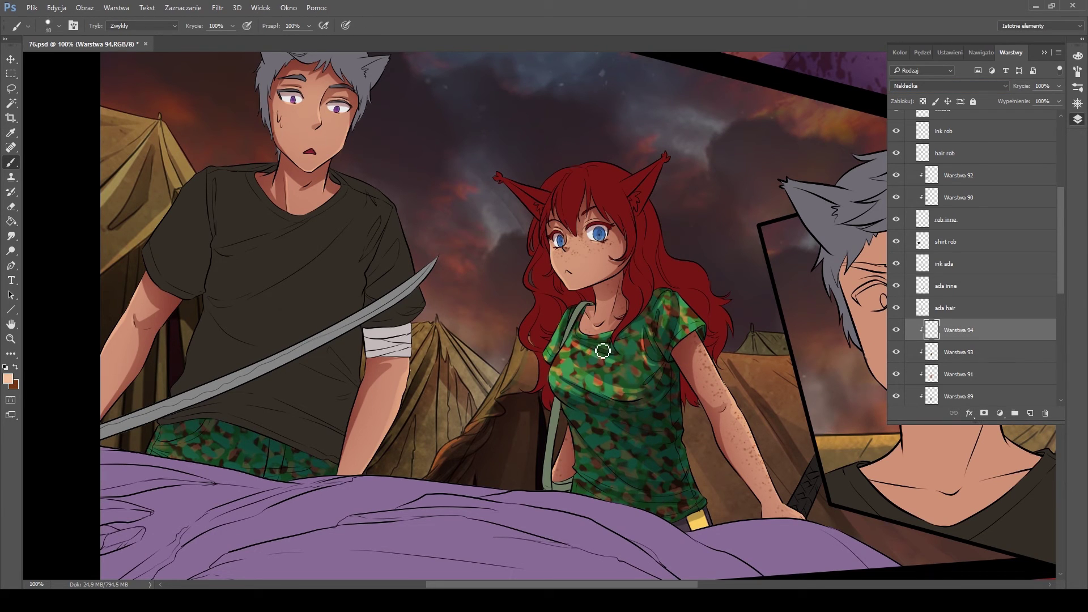
{"action": "left_click_drag", "start_coordinate": [623, 410], "coordinate": [572, 479]}
{"action": "key", "text": "bracketleft"}
{"action": "key", "text": "bracketleft"}
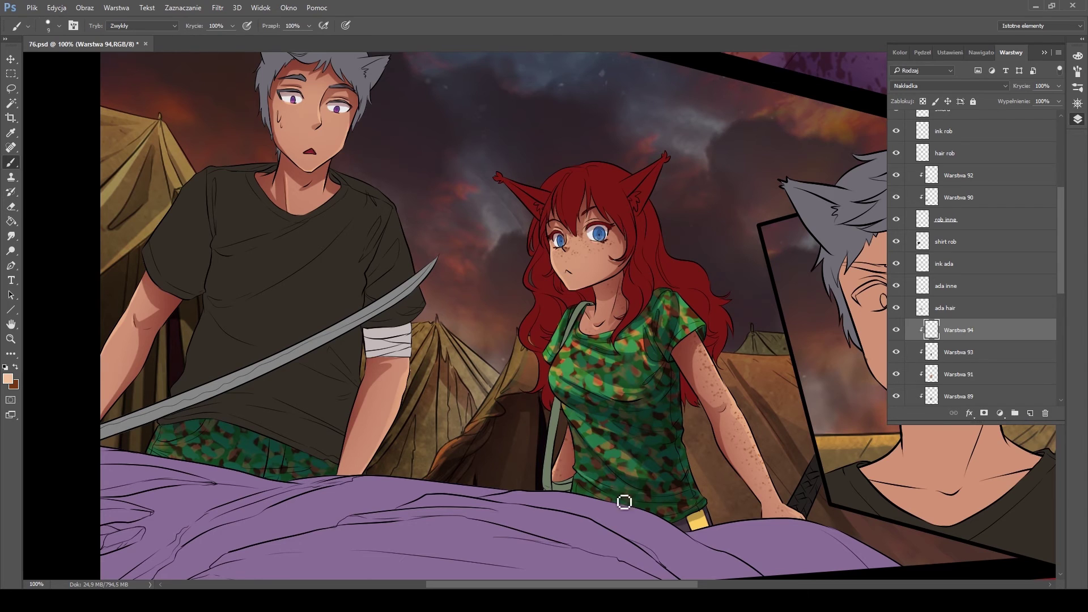
{"action": "key", "text": "bracketright"}
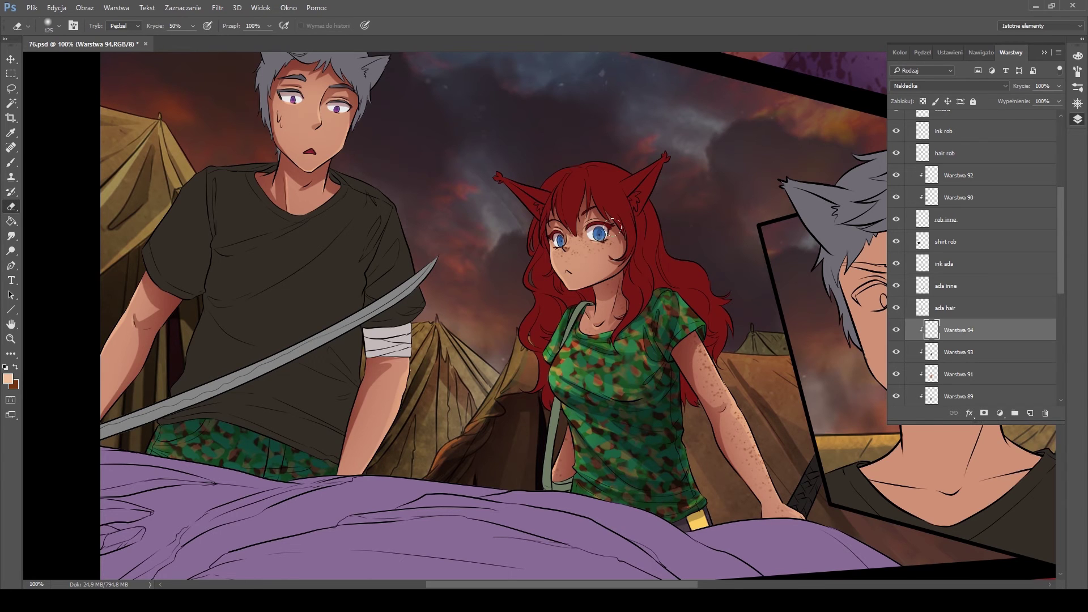
Add clipped Overlay and 38% Multiply layers above the man's trousers pattern, and shade the trousers and arm bandage
{"action": "key", "text": "ctrl+shift+alt+n"}
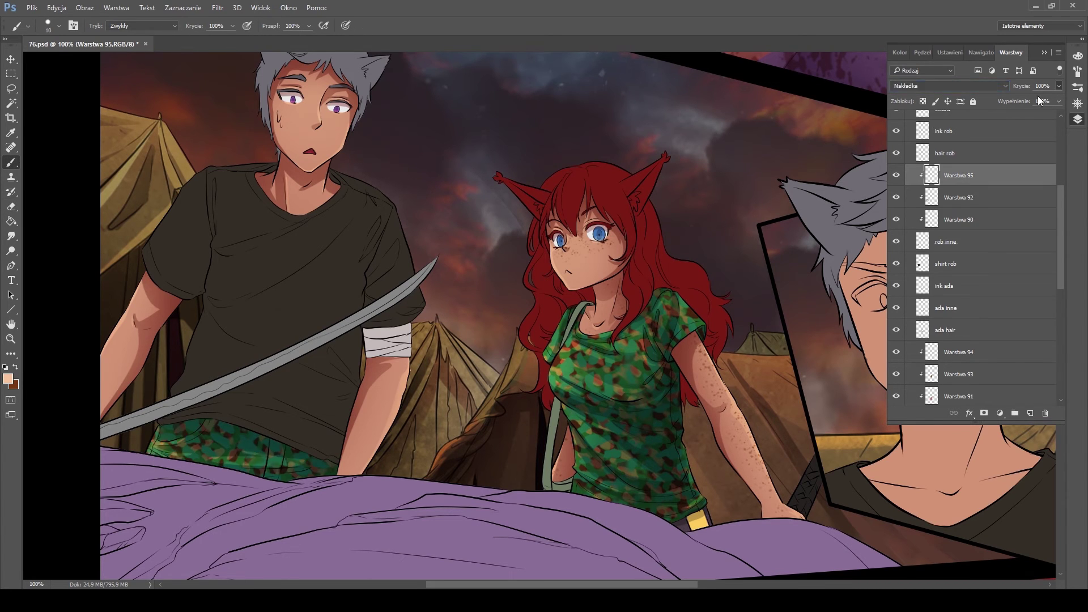
{"action": "key", "text": "ctrl+z"}
{"action": "key", "text": "ctrl+shift+alt+n"}
{"action": "key", "text": "bracketright"}
{"action": "left_click", "coordinate": [197, 422], "text": "alt"}
{"action": "left_click_drag", "start_coordinate": [197, 422], "coordinate": [311, 472]}
{"action": "key", "text": "bracketleft"}
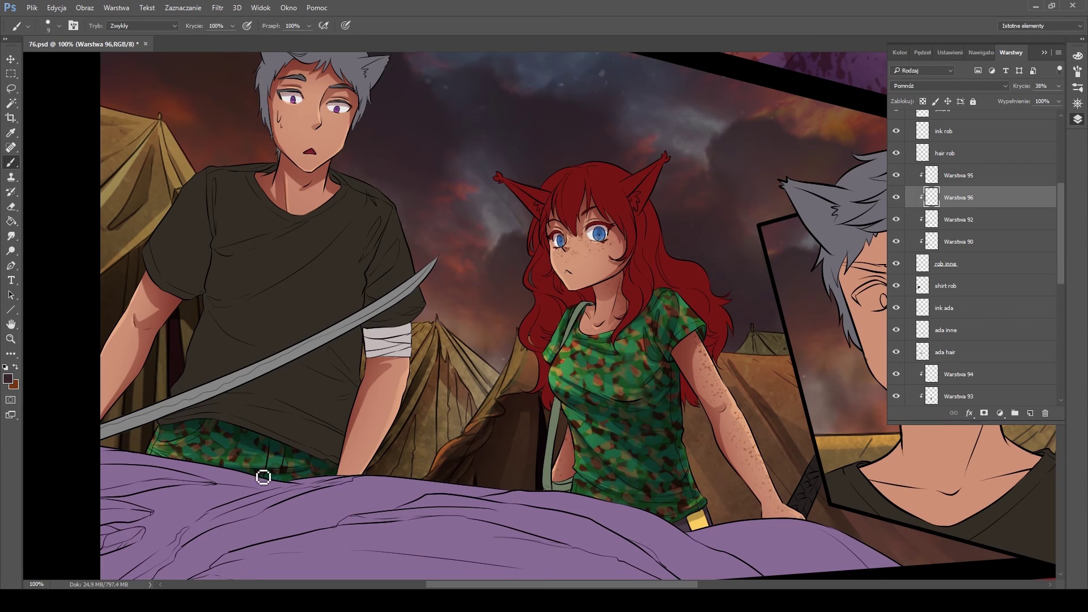
{"action": "key", "text": "bracketleft"}
{"action": "key", "text": "bracketleft"}
{"action": "key", "text": "bracketleft"}
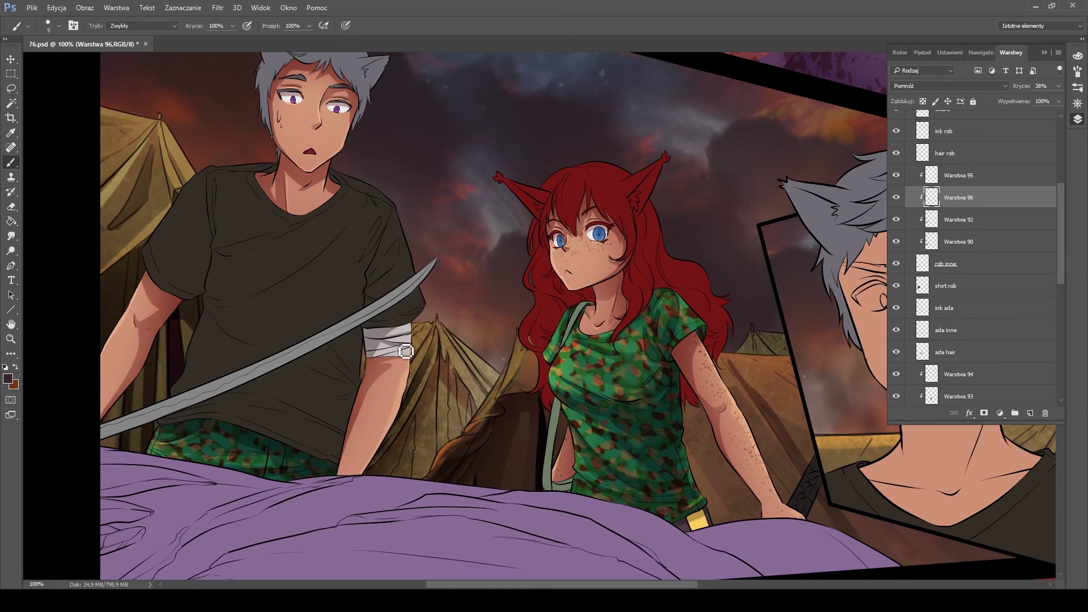
Add a clipped layer above "ada hair" and brush soft lighter red and purple tones over the woman's hair
{"action": "scroll", "coordinate": [975, 159], "scroll_direction": "down", "scroll_amount": 1}
{"action": "left_click", "coordinate": [945, 323]}
{"action": "key", "text": "ctrl+shift+alt+n"}
{"action": "key", "text": "bracketright"}
{"action": "key", "text": "bracketright"}
{"action": "key", "text": "bracketright"}
{"action": "key", "text": "bracketright"}
{"action": "scroll", "coordinate": [422, 478], "scroll_direction": "up", "scroll_amount": 3}
{"action": "left_click", "coordinate": [607, 309], "text": "alt"}
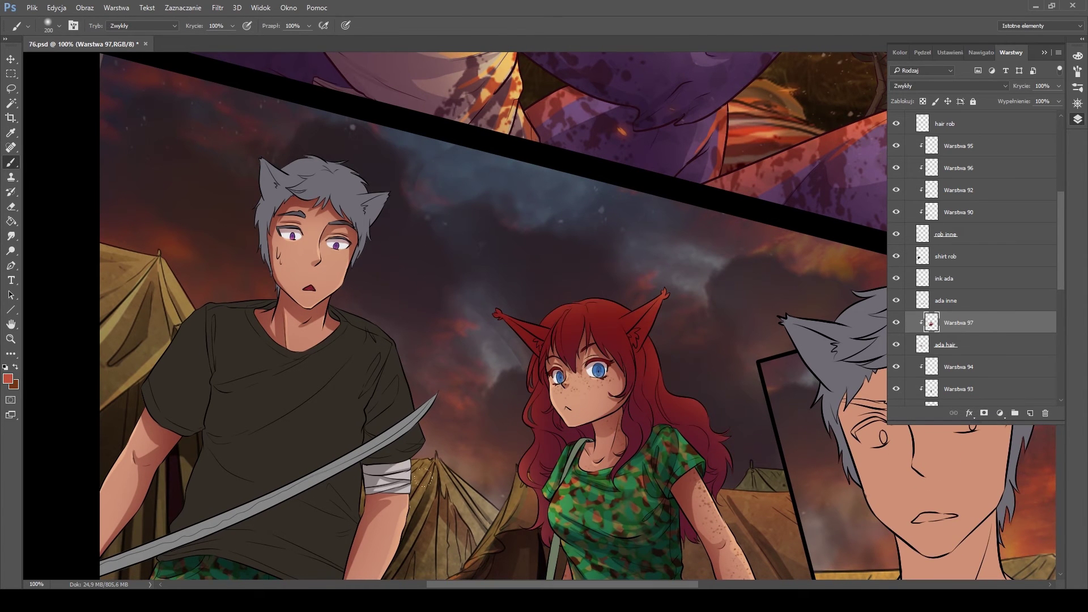
Create another clipped layer over the hair and paint white fur tufts on the tips and insides of the woman's ears
{"action": "scroll", "coordinate": [422, 478], "scroll_direction": "down", "scroll_amount": 3}
{"action": "key", "text": "ctrl+shift+alt+n"}
{"action": "key", "text": "bracketleft"}
{"action": "scroll", "coordinate": [623, 170], "scroll_direction": "up", "scroll_amount": 2}
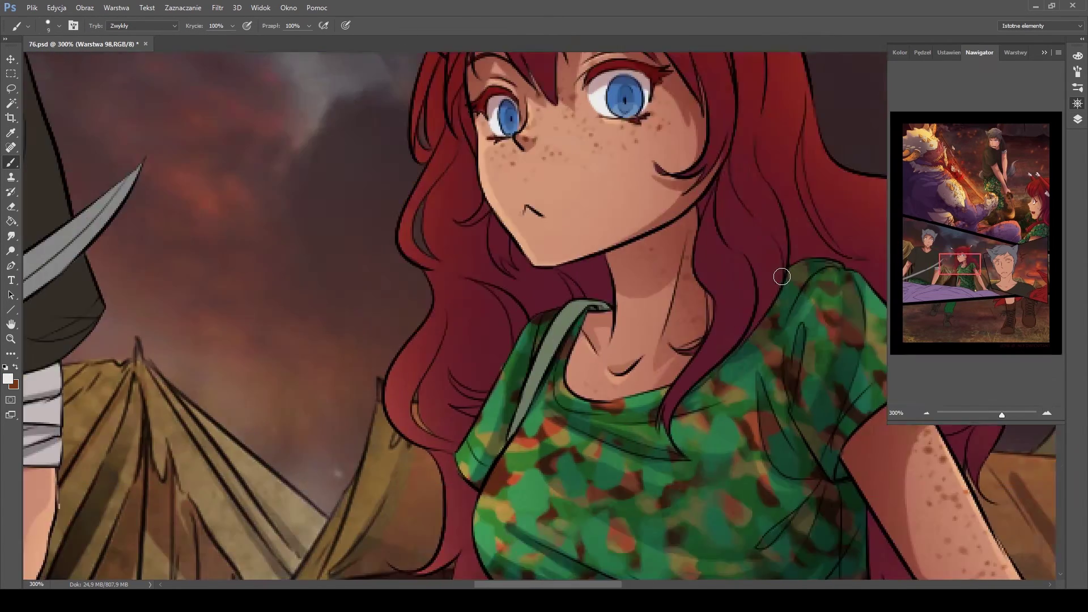
{"action": "left_click_drag", "start_coordinate": [616, 278], "coordinate": [637, 289]}
{"action": "scroll", "coordinate": [351, 303], "scroll_direction": "down", "scroll_amount": 2}
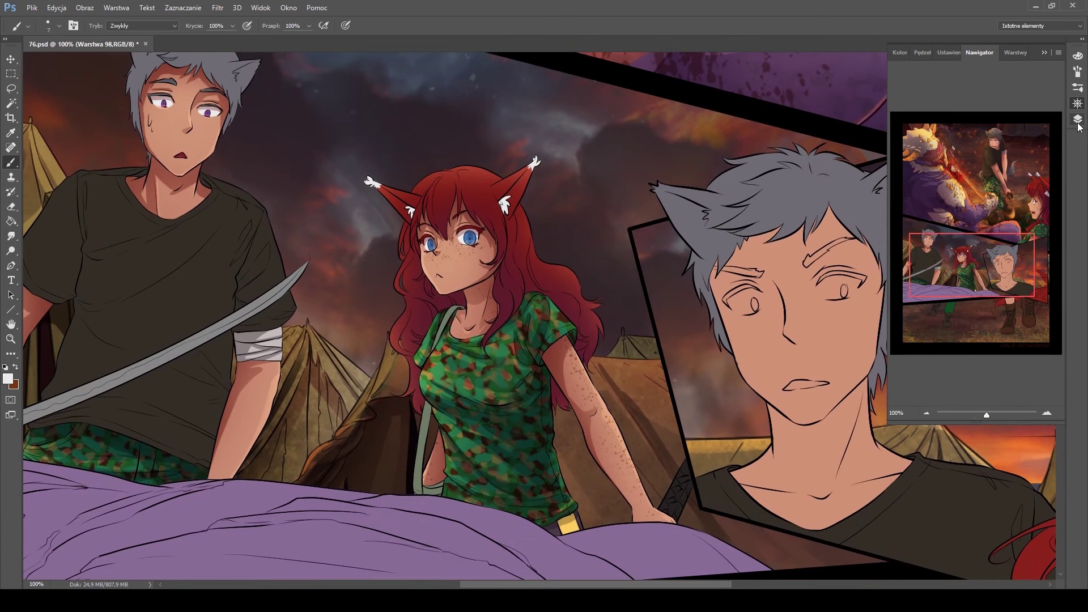
Add a clipped shading layer over the hair and darken the strands beside the woman's face and neck
{"action": "key", "text": "ctrl+shift+alt+n"}
{"action": "key", "text": "bracketright"}
{"action": "key", "text": "bracketright"}
{"action": "key", "text": "bracketright"}
{"action": "scroll", "coordinate": [347, 359], "scroll_direction": "up", "scroll_amount": 2}
{"action": "key", "text": "bracketleft"}
{"action": "key", "text": "bracketleft"}
{"action": "key", "text": "bracketleft"}
{"action": "key", "text": "bracketleft"}
{"action": "key", "text": "bracketleft"}
{"action": "key", "text": "bracketleft"}
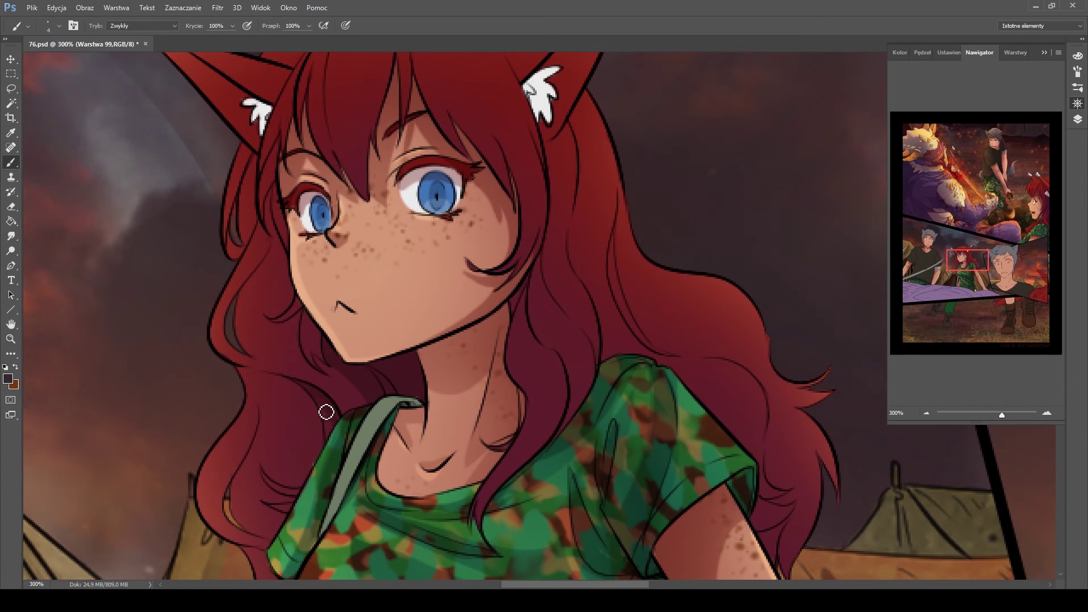
{"action": "key", "text": "bracketright"}
{"action": "scroll", "coordinate": [346, 393], "scroll_direction": "down", "scroll_amount": 2}
{"action": "scroll", "coordinate": [346, 393], "scroll_direction": "left", "scroll_amount": 1}
{"action": "key", "text": "bracketright"}
{"action": "scroll", "coordinate": [340, 336], "scroll_direction": "up", "scroll_amount": 3}
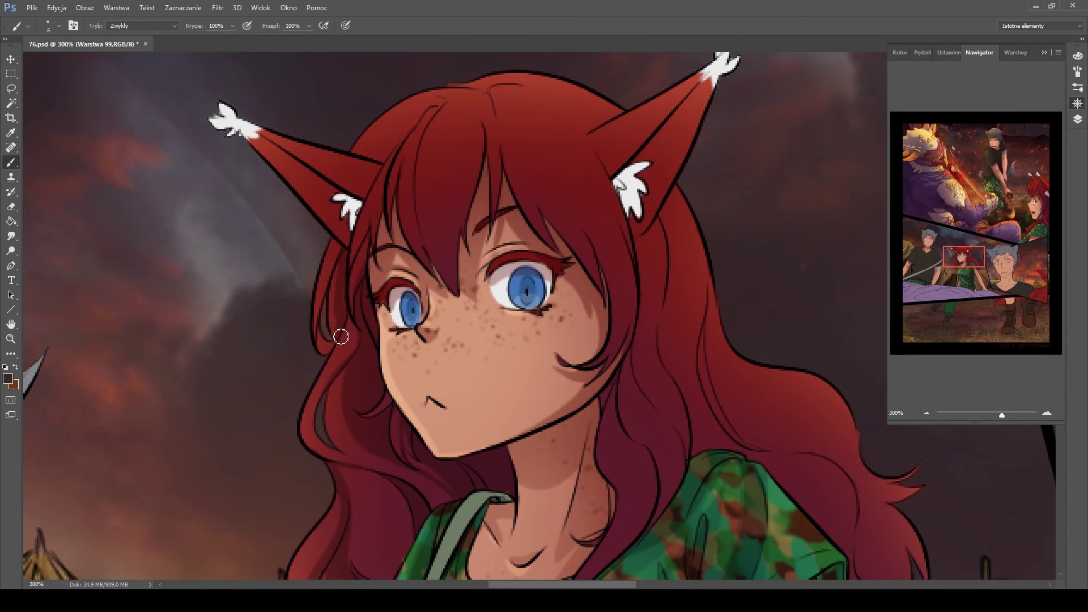
Shade the woman's fringe, the insides of her ears and the white fur tufts in the dark tone
{"action": "key", "text": "bracketright"}
{"action": "key", "text": "bracketright"}
{"action": "left_click_drag", "start_coordinate": [245, 129], "coordinate": [349, 250]}
{"action": "left_click_drag", "start_coordinate": [408, 164], "coordinate": [479, 198]}
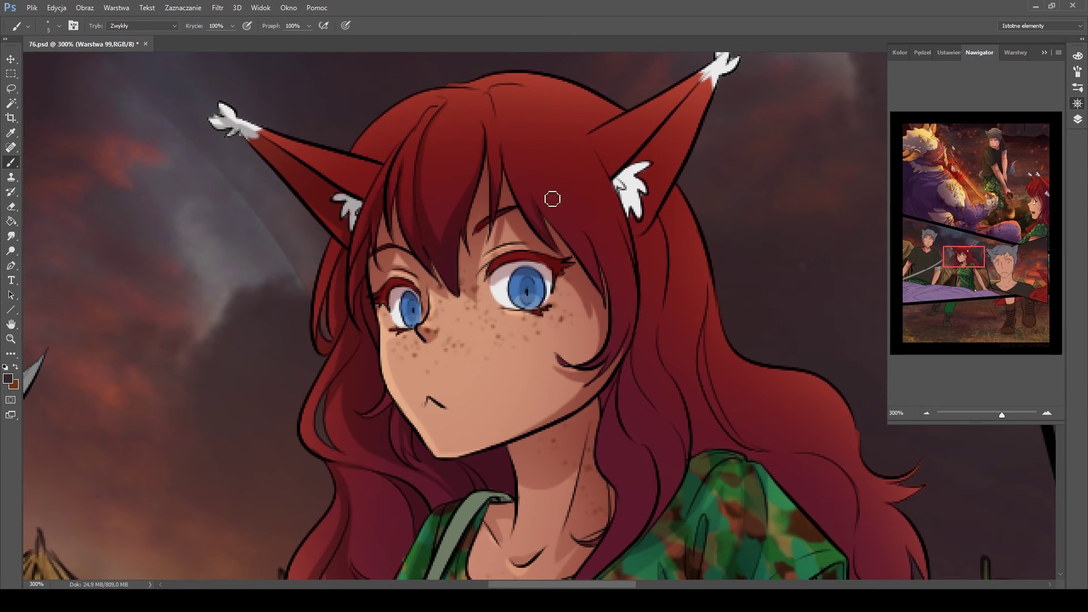
{"action": "mouse_move", "coordinate": [684, 107]}
{"action": "left_mouse_down"}
{"action": "mouse_move", "coordinate": [634, 232]}
{"action": "mouse_move", "coordinate": [643, 210]}
{"action": "left_mouse_up"}
{"action": "scroll", "coordinate": [643, 210], "scroll_direction": "up", "scroll_amount": 2}
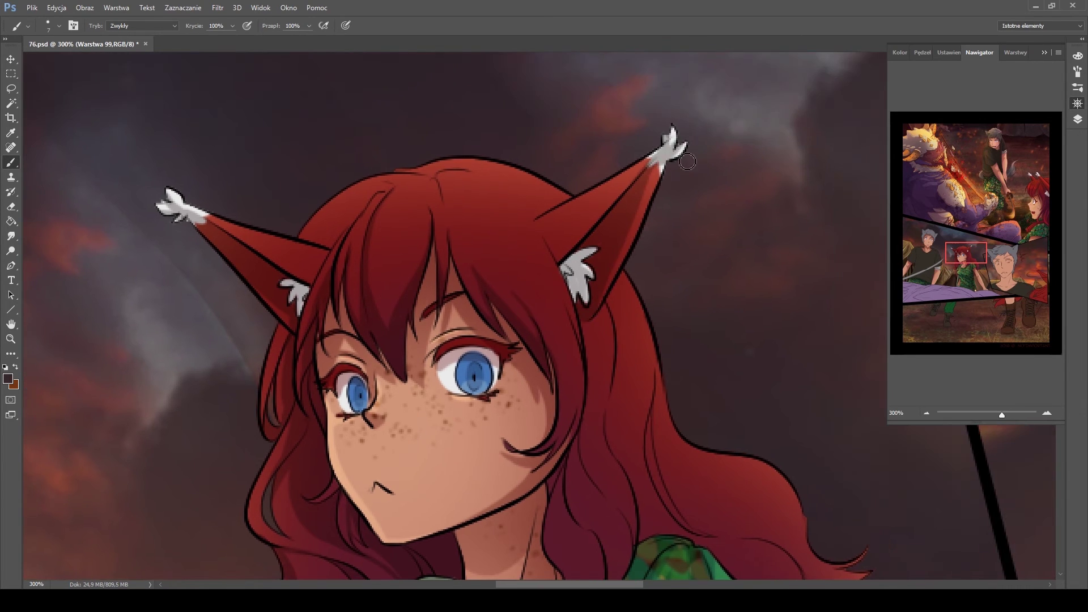
Shade the long strands behind the woman's ear and over her shoulder, down to the curled hair ends
{"action": "scroll", "coordinate": [643, 210], "scroll_direction": "down", "scroll_amount": 3}
{"action": "key", "text": "bracketright"}
{"action": "mouse_move", "coordinate": [529, 328]}
{"action": "left_mouse_down"}
{"action": "mouse_move", "coordinate": [584, 464]}
{"action": "mouse_move", "coordinate": [585, 318]}
{"action": "left_mouse_up"}
{"action": "key", "text": "bracketleft"}
{"action": "key", "text": "bracketleft"}
{"action": "left_click_drag", "start_coordinate": [601, 138], "coordinate": [607, 311]}
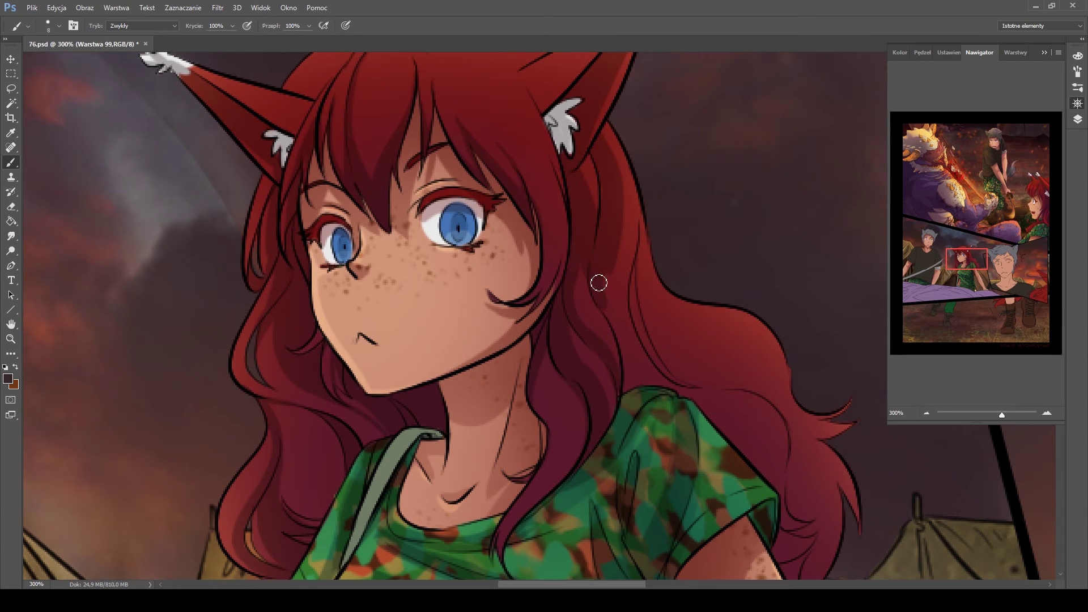
{"action": "left_click_drag", "start_coordinate": [618, 208], "coordinate": [639, 297]}
{"action": "scroll", "coordinate": [619, 207], "scroll_direction": "down", "scroll_amount": 2}
{"action": "scroll", "coordinate": [620, 206], "scroll_direction": "right", "scroll_amount": 4}
{"action": "key", "text": "bracketleft"}
{"action": "key", "text": "bracketleft"}
{"action": "mouse_move", "coordinate": [518, 326]}
{"action": "left_mouse_down"}
{"action": "mouse_move", "coordinate": [583, 396]}
{"action": "mouse_move", "coordinate": [623, 481]}
{"action": "left_mouse_up"}
{"action": "left_click_drag", "start_coordinate": [453, 179], "coordinate": [543, 309]}
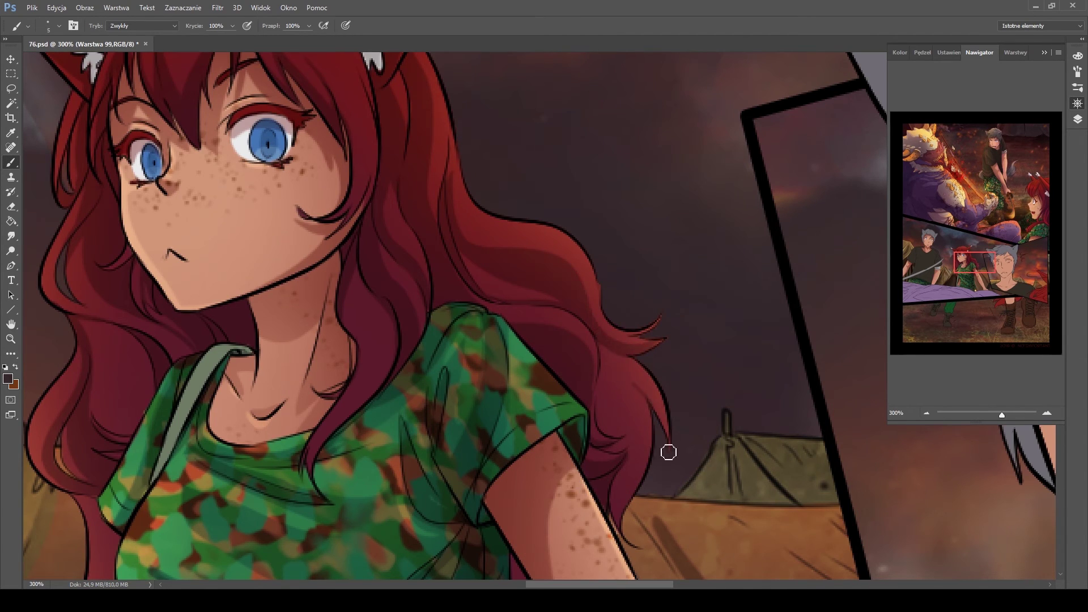
Clean up the hair shading with the Eraser and extend the dark shadows along the lower strands
{"action": "key", "text": "e"}
{"action": "scroll", "coordinate": [628, 390], "scroll_direction": "up", "scroll_amount": 2}
{"action": "scroll", "coordinate": [628, 390], "scroll_direction": "left", "scroll_amount": 2}
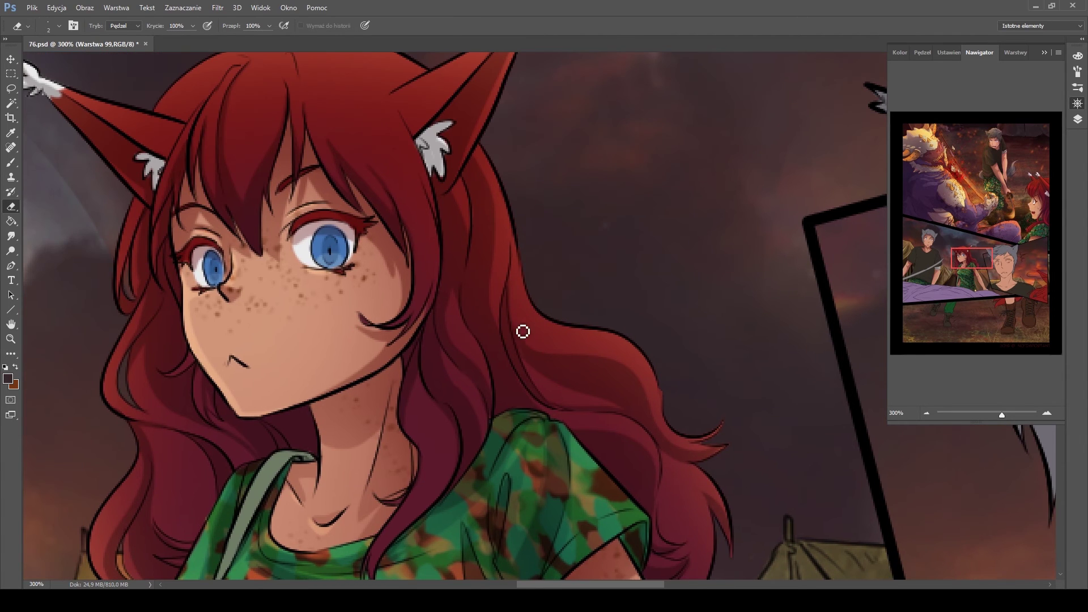
{"action": "scroll", "coordinate": [499, 255], "scroll_direction": "up", "scroll_amount": 1}
{"action": "scroll", "coordinate": [499, 255], "scroll_direction": "left", "scroll_amount": 3}
{"action": "scroll", "coordinate": [474, 182], "scroll_direction": "down", "scroll_amount": 4}
{"action": "scroll", "coordinate": [474, 183], "scroll_direction": "left", "scroll_amount": 1}
{"action": "key", "text": "b"}
{"action": "scroll", "coordinate": [396, 283], "scroll_direction": "down", "scroll_amount": 3}
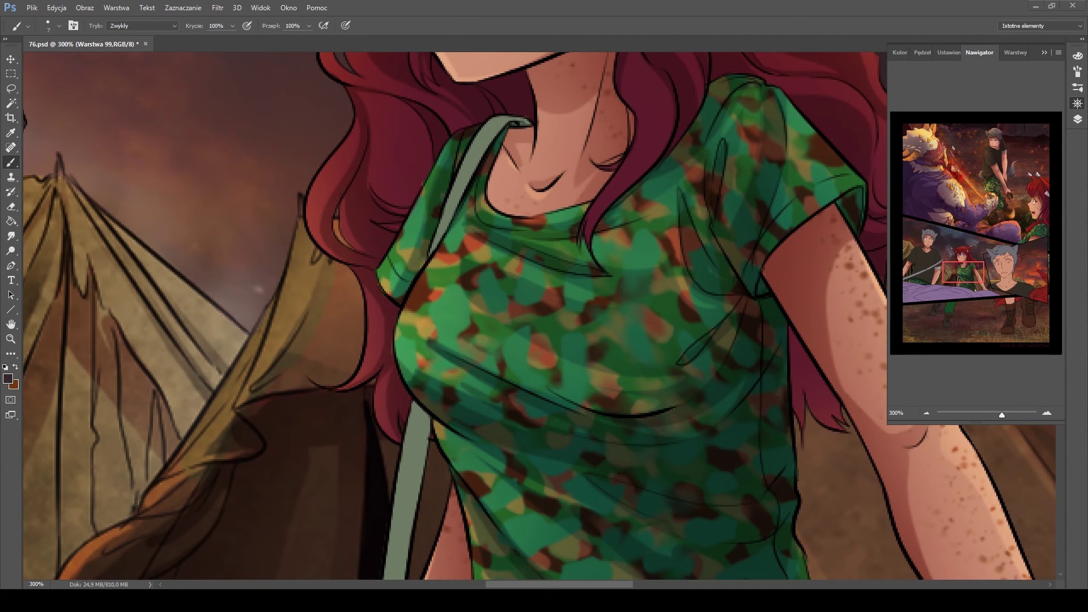
{"action": "scroll", "coordinate": [387, 371], "scroll_direction": "up", "scroll_amount": 4}
{"action": "scroll", "coordinate": [387, 371], "scroll_direction": "right", "scroll_amount": 1}
{"action": "key", "text": "bracketright"}
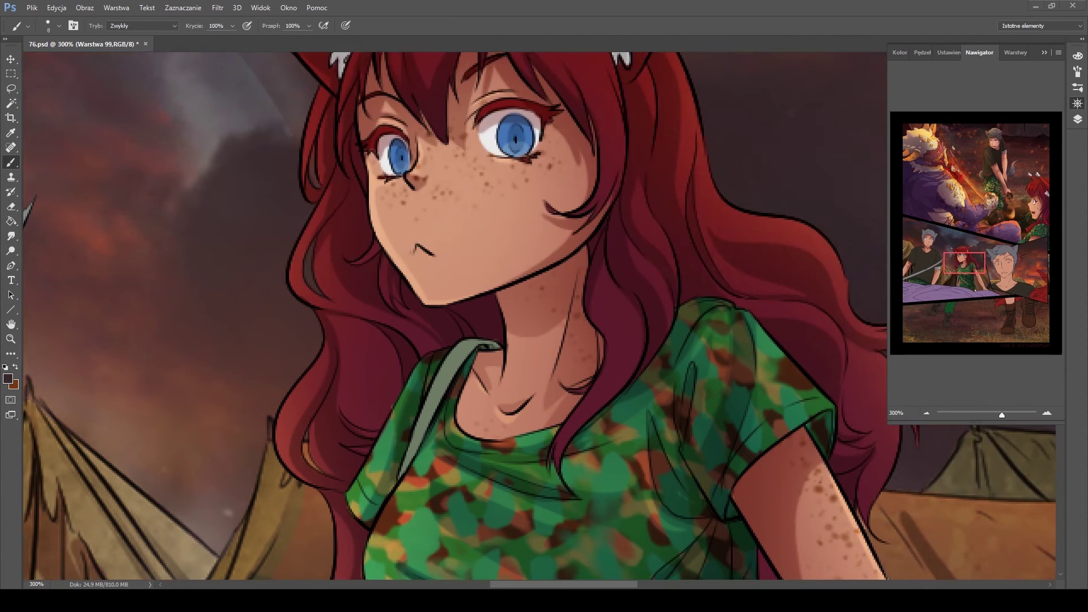
{"action": "scroll", "coordinate": [420, 124], "scroll_direction": "up", "scroll_amount": 3}
{"action": "scroll", "coordinate": [420, 123], "scroll_direction": "right", "scroll_amount": 3}
{"action": "scroll", "coordinate": [672, 289], "scroll_direction": "down", "scroll_amount": 5}
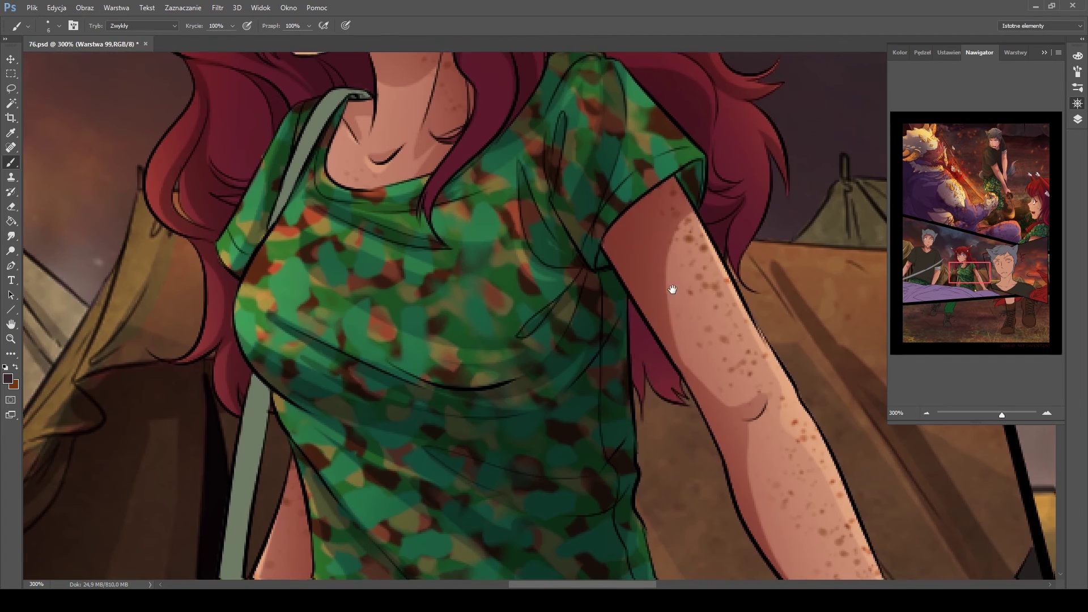
{"action": "key", "text": "bracketleft"}
{"action": "scroll", "coordinate": [711, 233], "scroll_direction": "up", "scroll_amount": 4}
Add a clipped Overlay layer above the hair shading and paint peach highlights on the woman's fringe and ears
{"action": "key", "text": "F7"}
{"action": "left_click", "coordinate": [901, 351]}
{"action": "left_click_drag", "start_coordinate": [902, 354], "coordinate": [902, 313]}
{"action": "scroll", "coordinate": [510, 284], "scroll_direction": "up", "scroll_amount": 5}
{"action": "scroll", "coordinate": [510, 283], "scroll_direction": "left", "scroll_amount": 3}
{"action": "left_click_drag", "start_coordinate": [389, 283], "coordinate": [417, 295]}
{"action": "left_click_drag", "start_coordinate": [481, 283], "coordinate": [534, 286]}
{"action": "left_click_drag", "start_coordinate": [503, 440], "coordinate": [514, 319]}
{"action": "mouse_move", "coordinate": [227, 153]}
{"action": "left_mouse_down"}
{"action": "mouse_move", "coordinate": [397, 108]}
{"action": "mouse_move", "coordinate": [570, 141]}
{"action": "mouse_move", "coordinate": [651, 125]}
{"action": "left_mouse_up"}
Paint Overlay highlights along the wavy outer strands on the side of the hair next to the bag strap
{"action": "scroll", "coordinate": [357, 115], "scroll_direction": "down", "scroll_amount": 3}
{"action": "scroll", "coordinate": [358, 115], "scroll_direction": "left", "scroll_amount": 1}
{"action": "scroll", "coordinate": [453, 212], "scroll_direction": "up", "scroll_amount": 3}
{"action": "key", "text": "bracketright"}
{"action": "scroll", "coordinate": [396, 255], "scroll_direction": "down", "scroll_amount": 3}
{"action": "scroll", "coordinate": [361, 307], "scroll_direction": "left", "scroll_amount": 1}
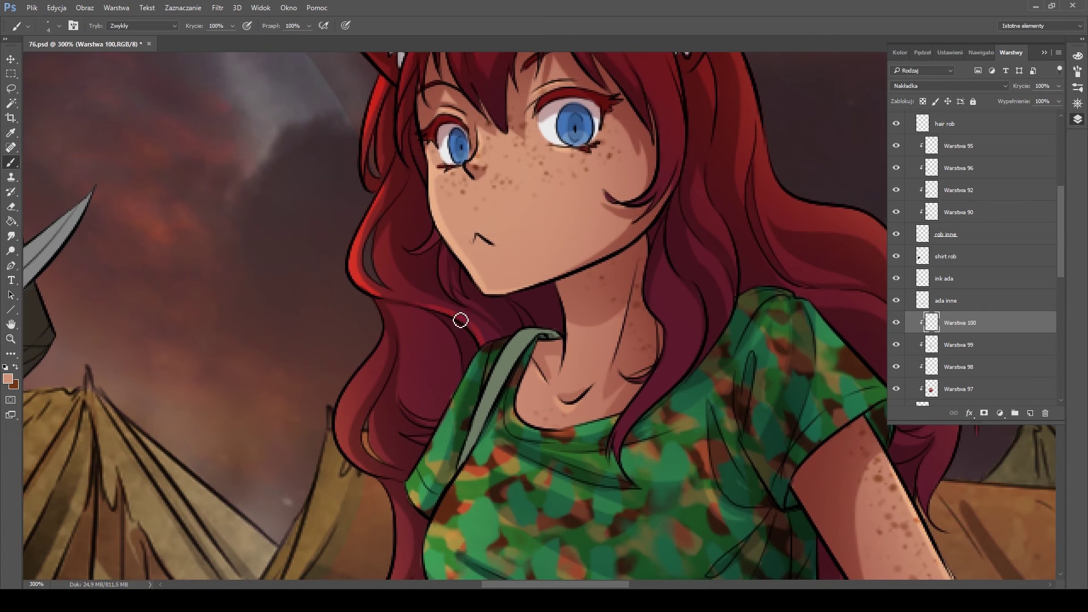
{"action": "left_click_drag", "start_coordinate": [380, 453], "coordinate": [340, 340]}
{"action": "scroll", "coordinate": [397, 340], "scroll_direction": "down", "scroll_amount": 5}
Add bright highlights to the crown, the locks beside the neck and the hair flowing behind the ear
{"action": "scroll", "coordinate": [493, 376], "scroll_direction": "up", "scroll_amount": 5}
{"action": "scroll", "coordinate": [493, 376], "scroll_direction": "right", "scroll_amount": 3}
{"action": "left_click_drag", "start_coordinate": [493, 376], "coordinate": [561, 283]}
{"action": "scroll", "coordinate": [447, 247], "scroll_direction": "up", "scroll_amount": 3}
{"action": "left_click_drag", "start_coordinate": [447, 247], "coordinate": [492, 367]}
{"action": "mouse_move", "coordinate": [471, 187]}
{"action": "left_mouse_down"}
{"action": "mouse_move", "coordinate": [682, 430]}
{"action": "mouse_move", "coordinate": [634, 509]}
{"action": "left_mouse_up"}
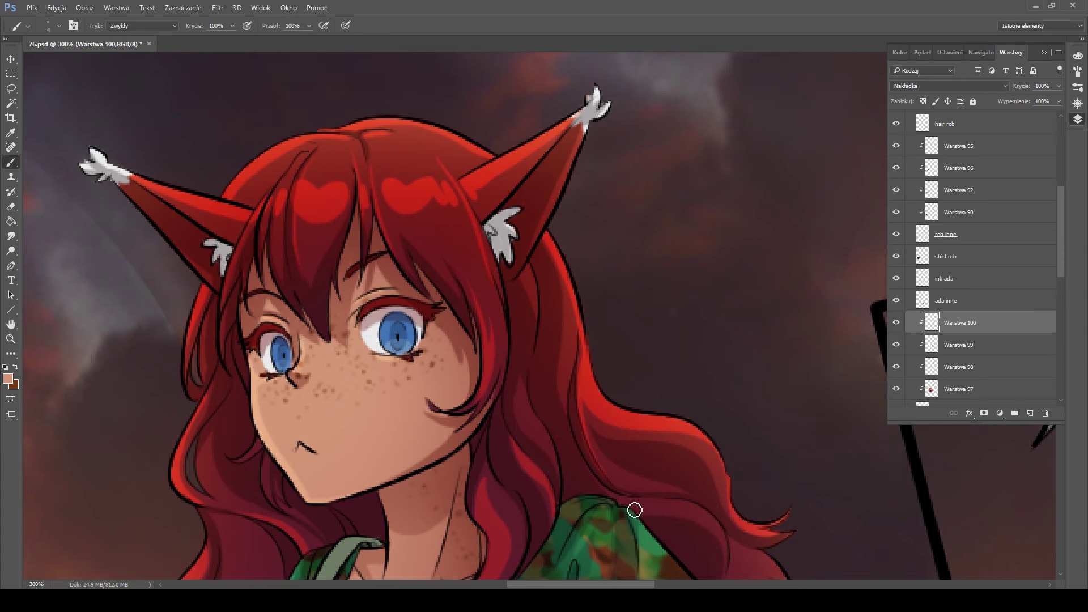
Highlight the wavy hair behind the woman's shoulder, including the flicked tips and lowest strands
{"action": "scroll", "coordinate": [633, 510], "scroll_direction": "down", "scroll_amount": 4}
{"action": "scroll", "coordinate": [634, 510], "scroll_direction": "right", "scroll_amount": 3}
{"action": "left_click_drag", "start_coordinate": [469, 316], "coordinate": [541, 338]}
{"action": "left_click_drag", "start_coordinate": [600, 397], "coordinate": [617, 526]}
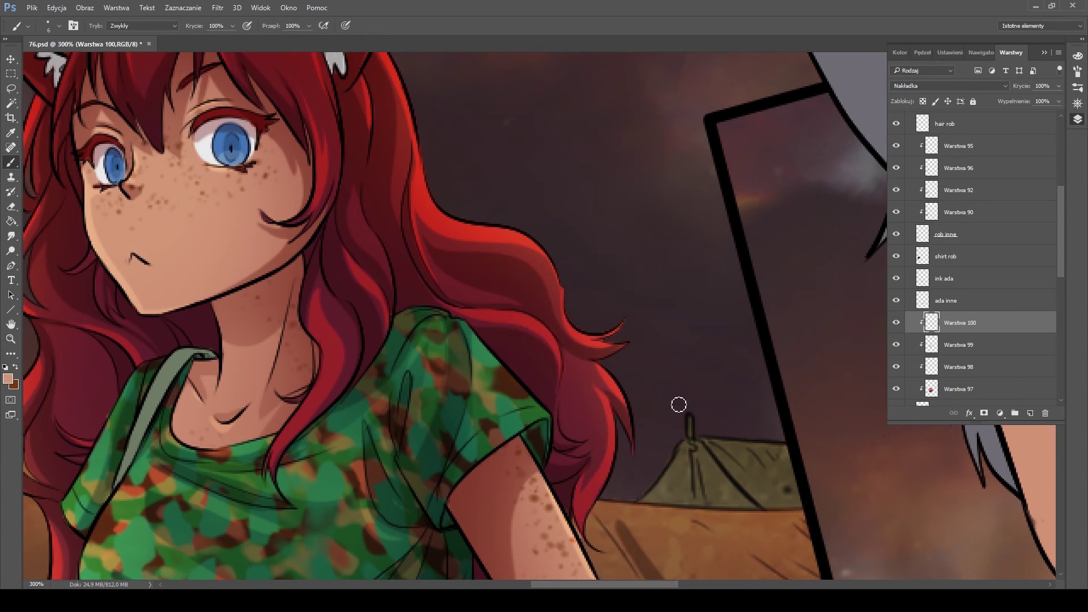
Soften the highlights on the woman's fringe with the Eraser at 37% opacity
{"action": "scroll", "coordinate": [680, 405], "scroll_direction": "up", "scroll_amount": 2}
{"action": "scroll", "coordinate": [680, 405], "scroll_direction": "left", "scroll_amount": 3}
{"action": "key", "text": "e"}
{"action": "scroll", "coordinate": [672, 277], "scroll_direction": "up", "scroll_amount": 4}
{"action": "key", "text": "b"}
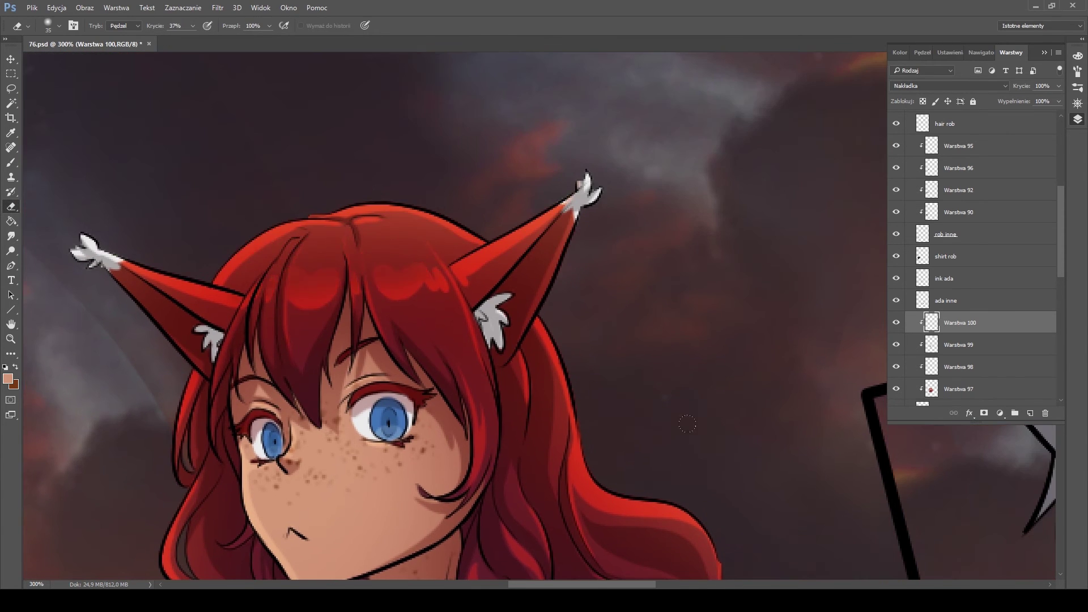
Add a clipped Multiply layer at 36% opacity above "ada inne" and shade the woman's bag strap
{"action": "scroll", "coordinate": [842, 276], "scroll_direction": "down", "scroll_amount": 2}
{"action": "key", "text": "ctrl+alt+shift+n"}
{"action": "scroll", "coordinate": [842, 277], "scroll_direction": "down", "scroll_amount": 4}
{"action": "scroll", "coordinate": [949, 86], "scroll_direction": "down", "scroll_amount": 3}
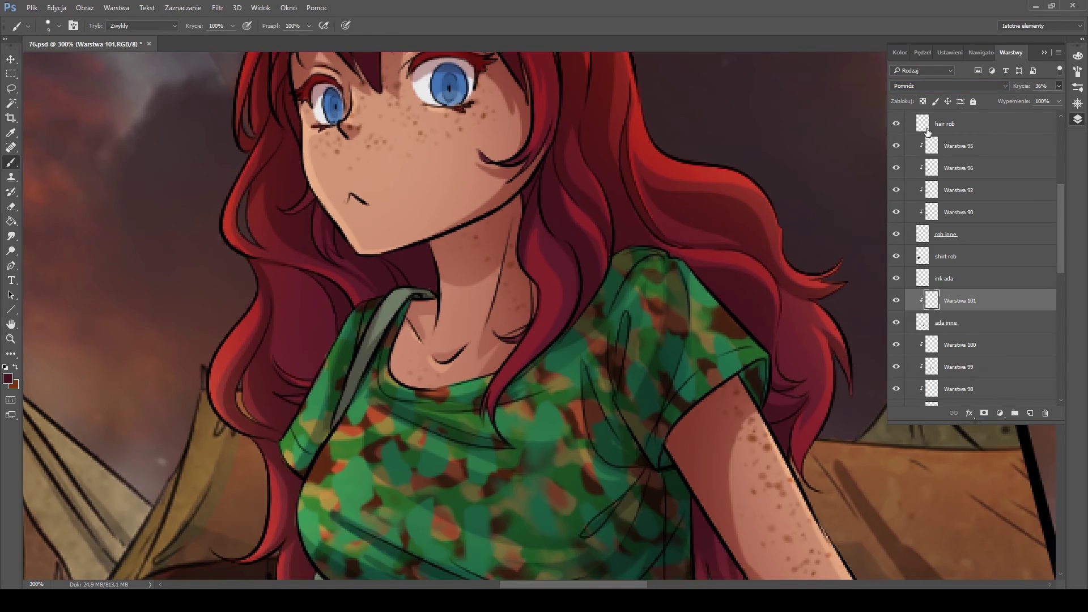
Continue the 36% Multiply shading on the woman's accessories at her belt and beside her hand, using a finer brush
{"action": "left_click_drag", "start_coordinate": [1022, 85], "coordinate": [988, 85]}
{"action": "scroll", "coordinate": [623, 340], "scroll_direction": "down", "scroll_amount": 8}
{"action": "scroll", "coordinate": [623, 340], "scroll_direction": "right", "scroll_amount": 5}
{"action": "key", "text": "bracketleft"}
{"action": "key", "text": "bracketleft"}
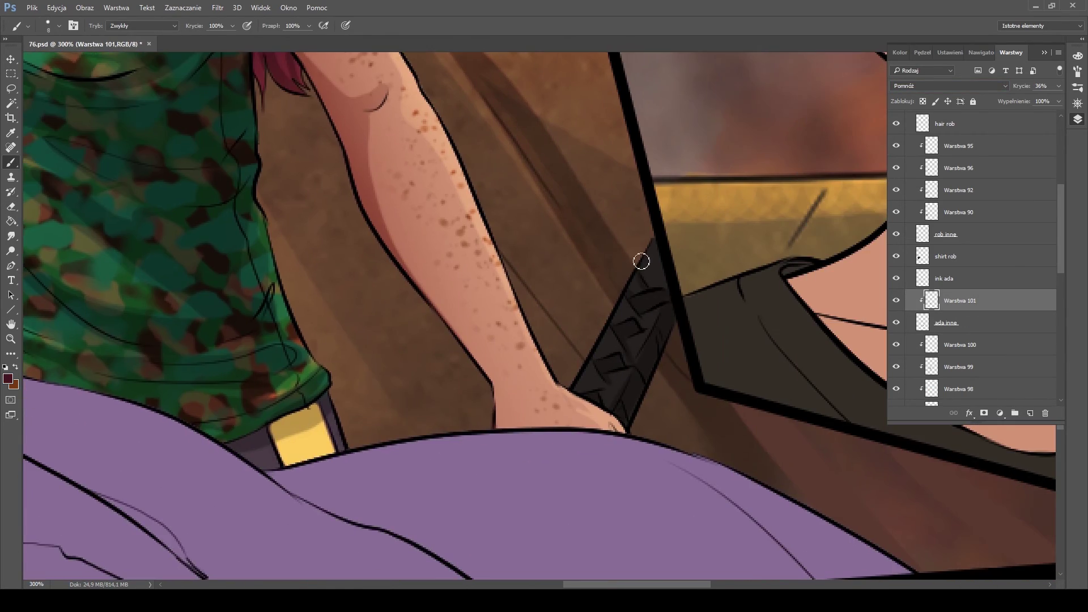
Add a clipped layer directly below "ada hair" and paint dark splatters on the woman's shirt and forearm, erasing the excess
{"action": "scroll", "coordinate": [674, 293], "scroll_direction": "down", "scroll_amount": 4}
{"action": "key", "text": "ctrl+alt+shift+n"}
{"action": "key", "text": "bracketright"}
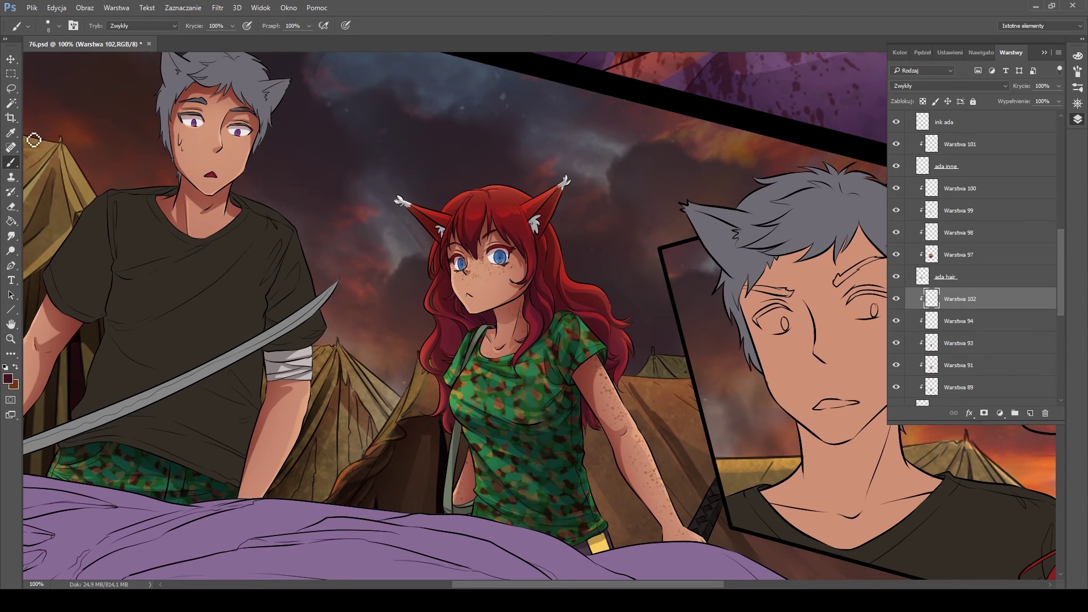
{"action": "scroll", "coordinate": [972, 85], "scroll_direction": "down", "scroll_amount": 3}
{"action": "left_click", "coordinate": [505, 475]}
{"action": "key", "text": "e"}
{"action": "left_click_drag", "start_coordinate": [493, 498], "coordinate": [529, 324]}
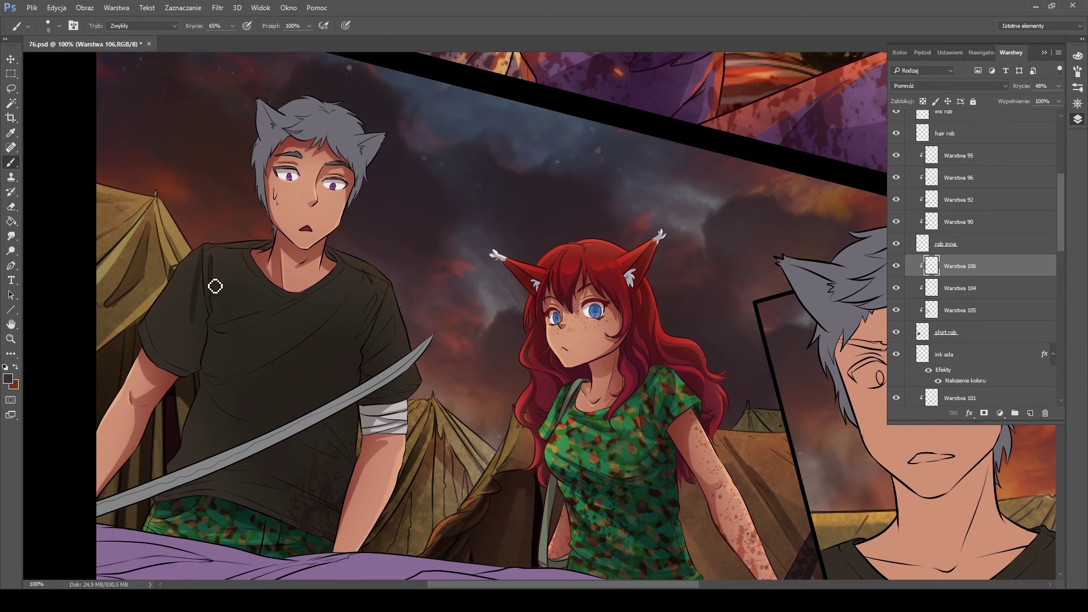
Shade the sleeve edge and the diagonal chest folds of the man's shirt on the 48% Multiply layer
{"action": "key", "text": "bracketleft"}
{"action": "left_click_drag", "start_coordinate": [204, 313], "coordinate": [192, 385]}
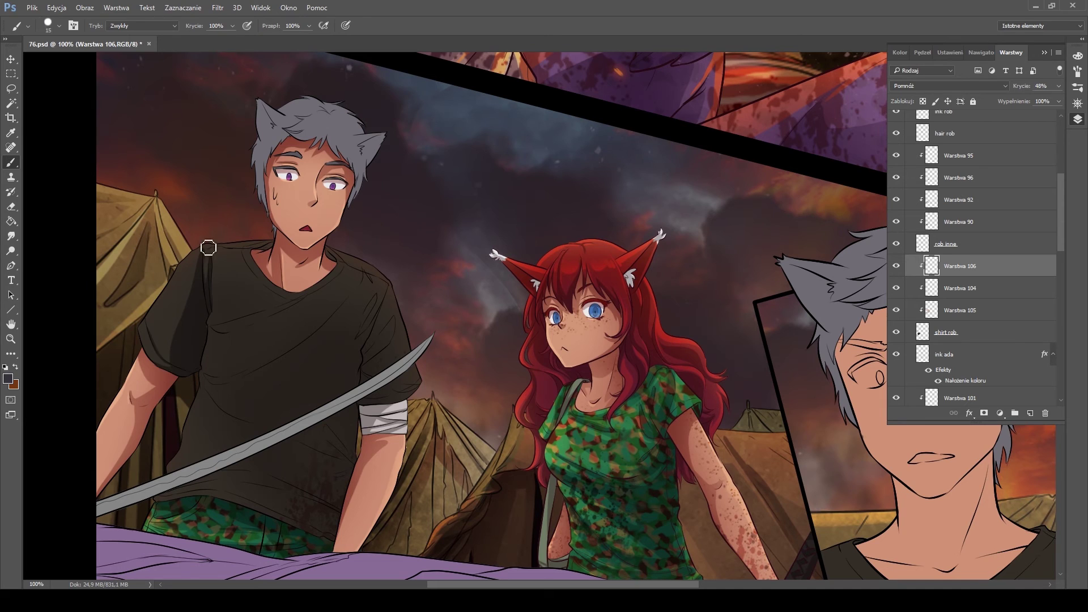
{"action": "mouse_move", "coordinate": [237, 330]}
{"action": "left_mouse_down"}
{"action": "mouse_move", "coordinate": [356, 287]}
{"action": "mouse_move", "coordinate": [317, 306]}
{"action": "left_mouse_up"}
{"action": "key", "text": "e"}
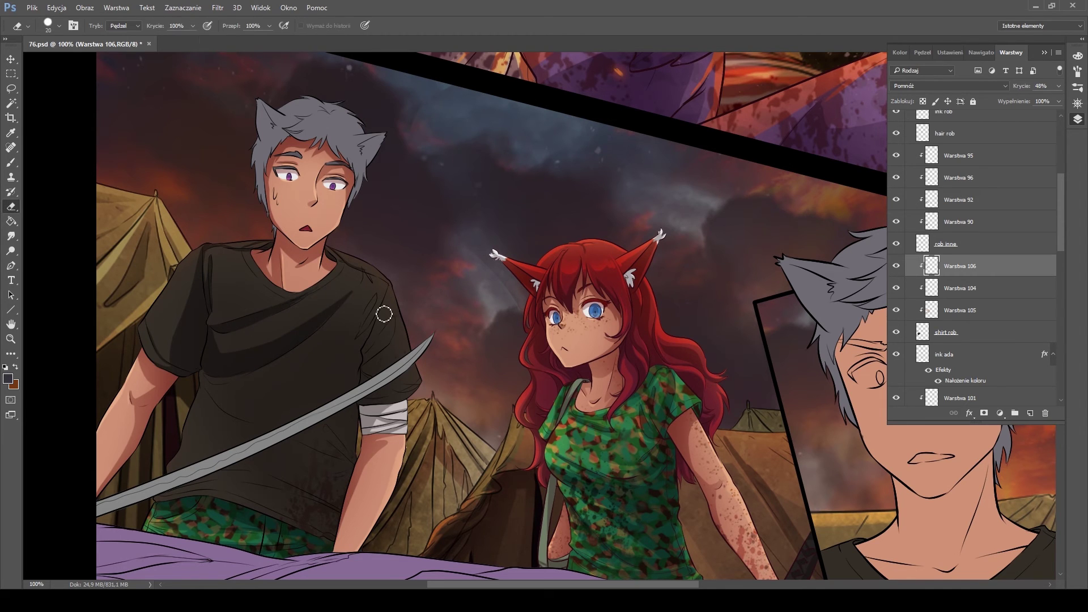
Shade the waist folds across the man's shirt and the small creases near his far shoulder
{"action": "key", "text": "b"}
{"action": "left_click_drag", "start_coordinate": [214, 377], "coordinate": [202, 449]}
{"action": "mouse_move", "coordinate": [236, 401]}
{"action": "left_mouse_down"}
{"action": "mouse_move", "coordinate": [347, 454]}
{"action": "mouse_move", "coordinate": [357, 409]}
{"action": "left_mouse_up"}
{"action": "key", "text": "bracketleft"}
{"action": "key", "text": "bracketleft"}
{"action": "key", "text": "bracketleft"}
{"action": "left_click_drag", "start_coordinate": [371, 315], "coordinate": [393, 297]}
Darken the man's shirt beside the bandaged arm and down to the hem, and erase excess shadow on the shoulder
{"action": "key", "text": "bracketright"}
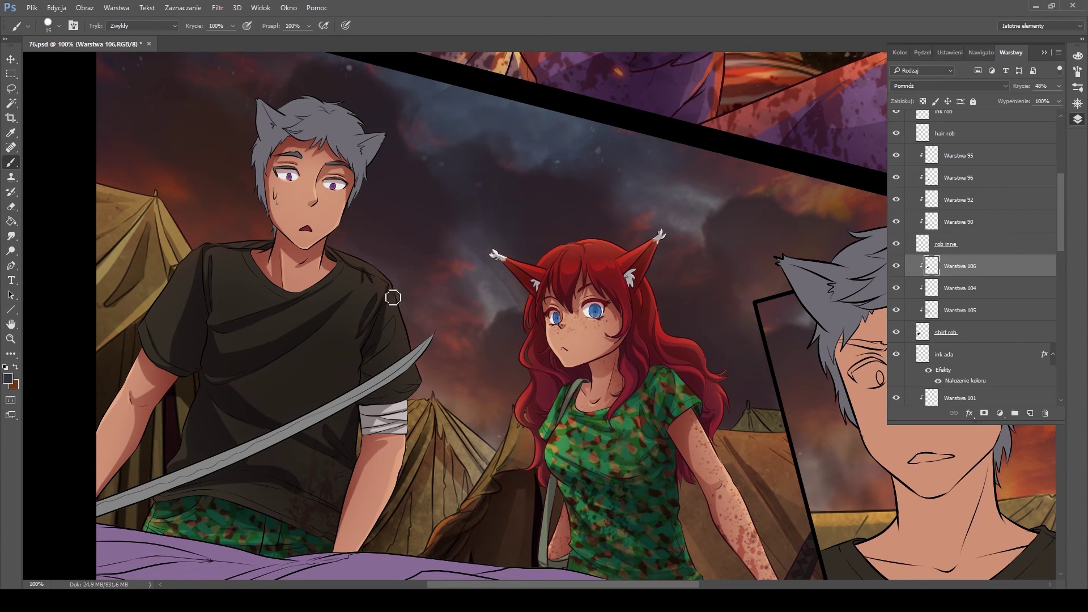
{"action": "key", "text": "bracketright"}
{"action": "key", "text": "bracketright"}
{"action": "mouse_move", "coordinate": [359, 391]}
{"action": "left_mouse_down"}
{"action": "mouse_move", "coordinate": [238, 389]}
{"action": "mouse_move", "coordinate": [340, 416]}
{"action": "left_mouse_up"}
{"action": "mouse_move", "coordinate": [346, 470]}
{"action": "left_mouse_down"}
{"action": "mouse_move", "coordinate": [237, 454]}
{"action": "mouse_move", "coordinate": [209, 495]}
{"action": "mouse_move", "coordinate": [335, 533]}
{"action": "left_mouse_up"}
{"action": "key", "text": "e"}
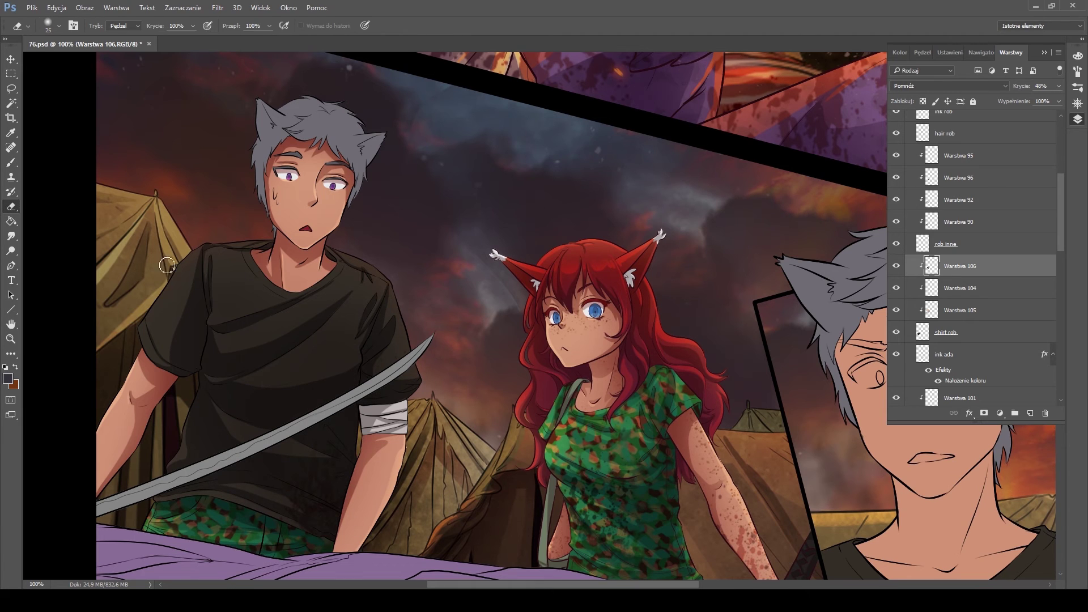
{"action": "left_click_drag", "start_coordinate": [377, 289], "coordinate": [391, 340]}
Paint skin-toned highlights on the shoulders, sleeves and chest of the man's shirt on a new clipped layer
{"action": "key", "text": "ctrl+shift+alt+n"}
{"action": "key", "text": "b"}
{"action": "left_click_drag", "start_coordinate": [142, 266], "coordinate": [165, 362]}
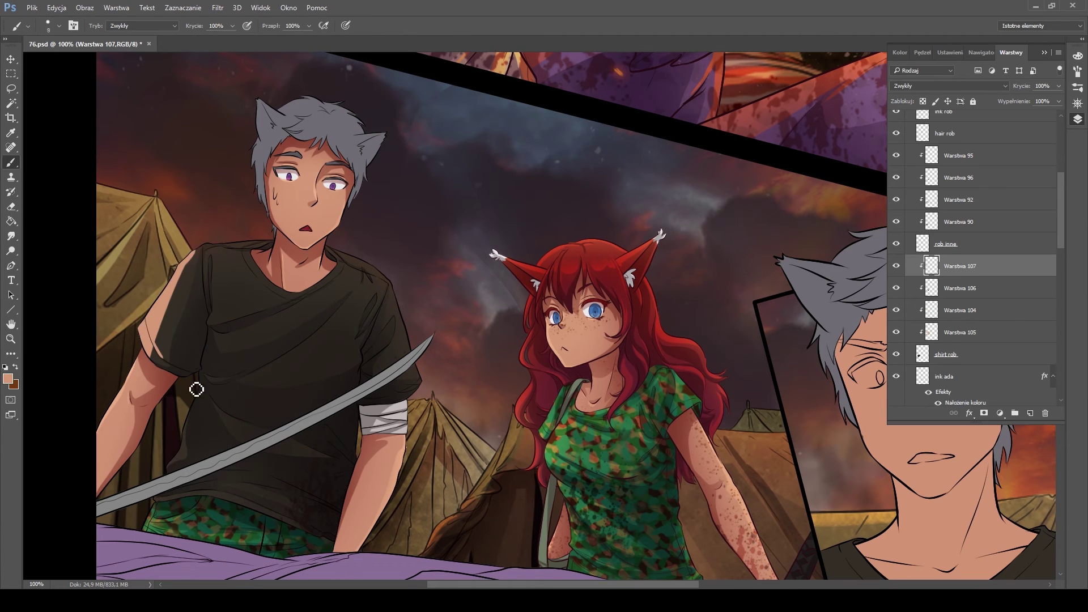
{"action": "left_click_drag", "start_coordinate": [377, 252], "coordinate": [409, 346]}
{"action": "left_click_drag", "start_coordinate": [300, 258], "coordinate": [245, 309]}
{"action": "left_click_drag", "start_coordinate": [340, 293], "coordinate": [235, 310]}
{"action": "left_click_drag", "start_coordinate": [357, 309], "coordinate": [257, 337]}
{"action": "left_click_drag", "start_coordinate": [357, 334], "coordinate": [255, 386]}
Carve the man's chest highlights into fold shapes with the Eraser and try highlights along the shirt hem, undoing the last stroke
{"action": "key", "text": "e"}
{"action": "left_click_drag", "start_coordinate": [346, 298], "coordinate": [351, 368]}
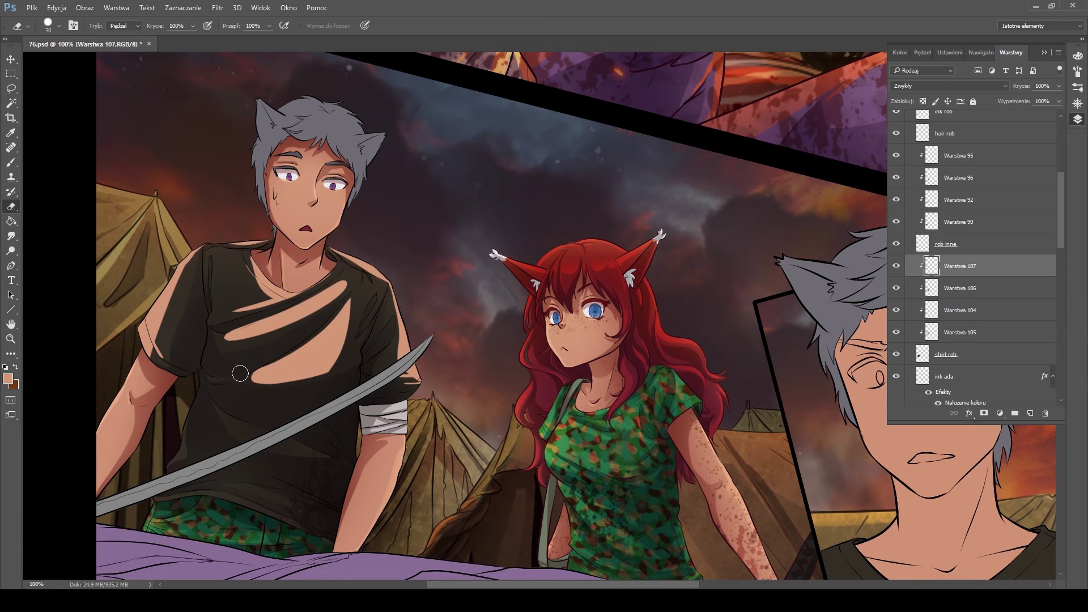
{"action": "left_click_drag", "start_coordinate": [238, 381], "coordinate": [322, 365]}
{"action": "left_click_drag", "start_coordinate": [357, 272], "coordinate": [244, 340]}
{"action": "scroll", "coordinate": [243, 396], "scroll_direction": "down", "scroll_amount": 3}
{"action": "key", "text": "b"}
{"action": "left_click_drag", "start_coordinate": [221, 439], "coordinate": [306, 433]}
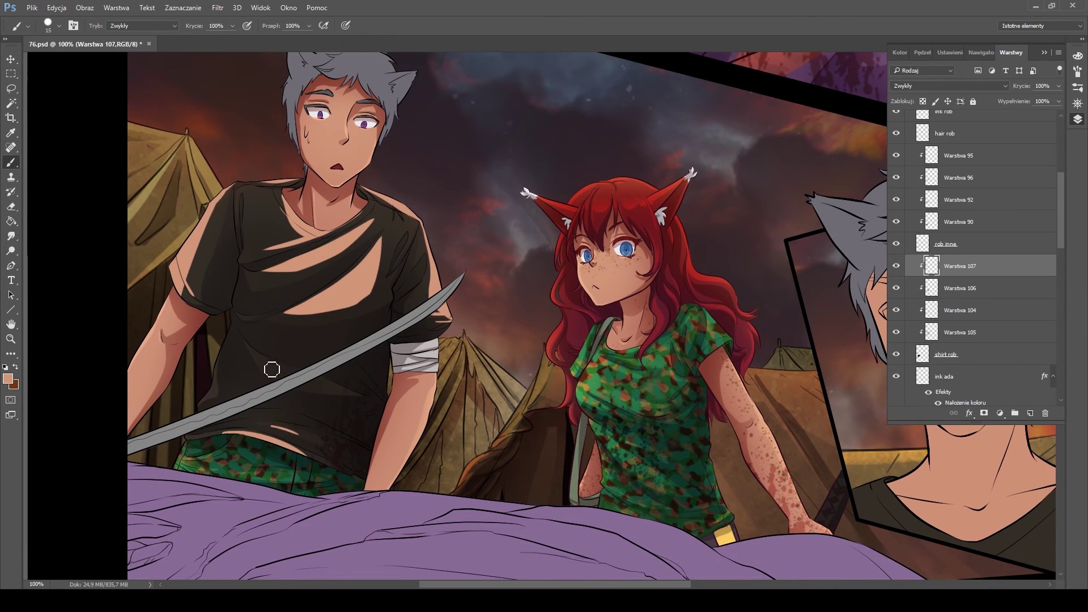
{"action": "key", "text": "ctrl+z"}
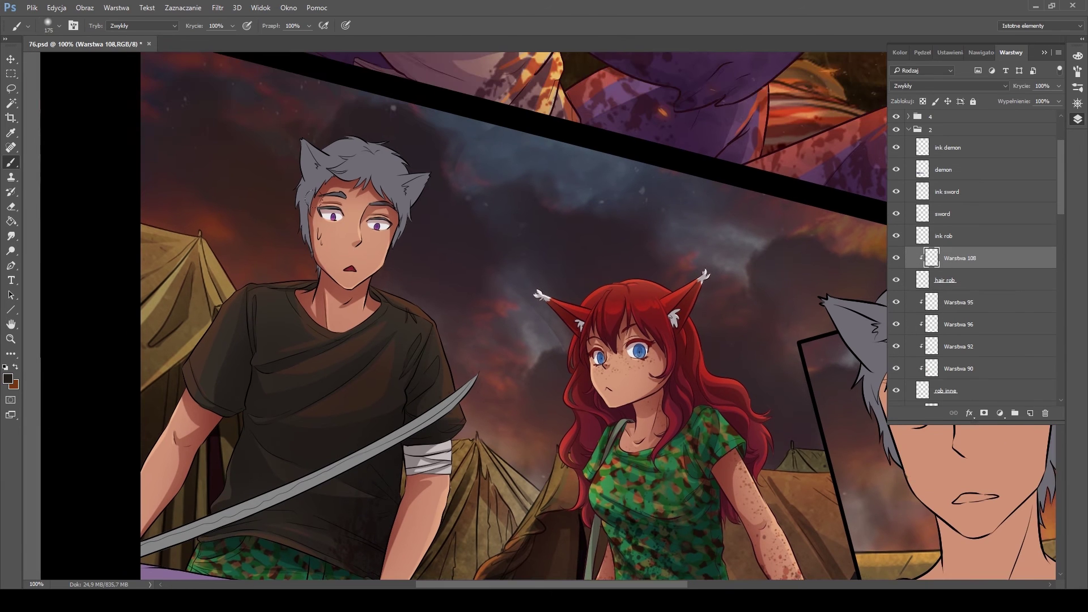
Tint the man's hair and ears with a 175 px soft brush and shade them on a clipped Multiply layer at 30% opacity
{"action": "key", "text": "bracketright"}
{"action": "key", "text": "bracketright"}
{"action": "key", "text": "bracketright"}
{"action": "mouse_move", "coordinate": [317, 170]}
{"action": "left_mouse_down"}
{"action": "mouse_move", "coordinate": [408, 186]}
{"action": "mouse_move", "coordinate": [420, 170]}
{"action": "left_mouse_up"}
{"action": "left_click_drag", "start_coordinate": [306, 192], "coordinate": [311, 250]}
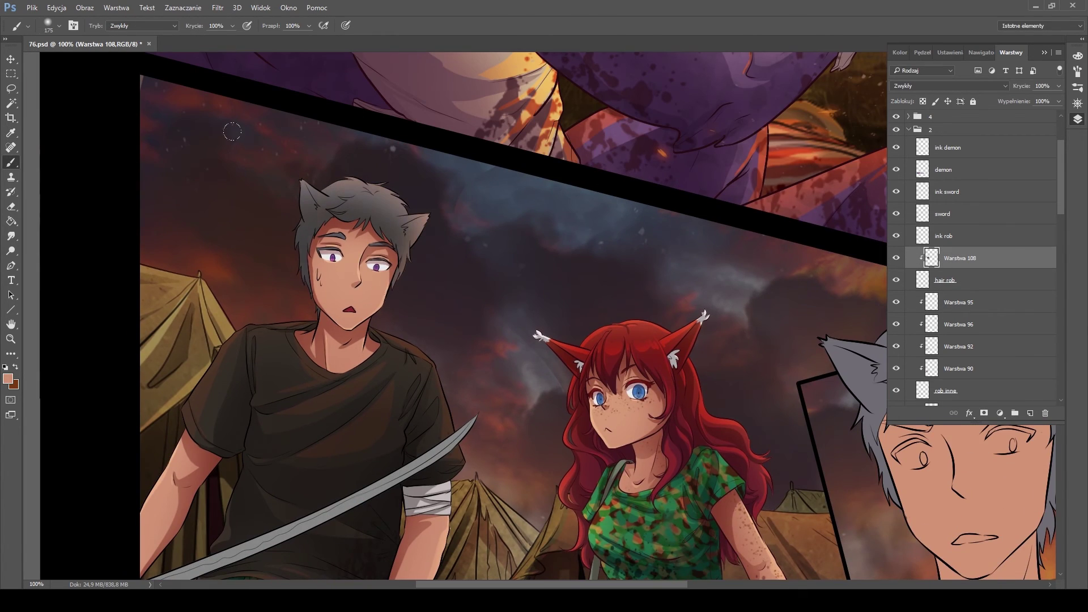
{"action": "key", "text": "ctrl+shift+alt+n"}
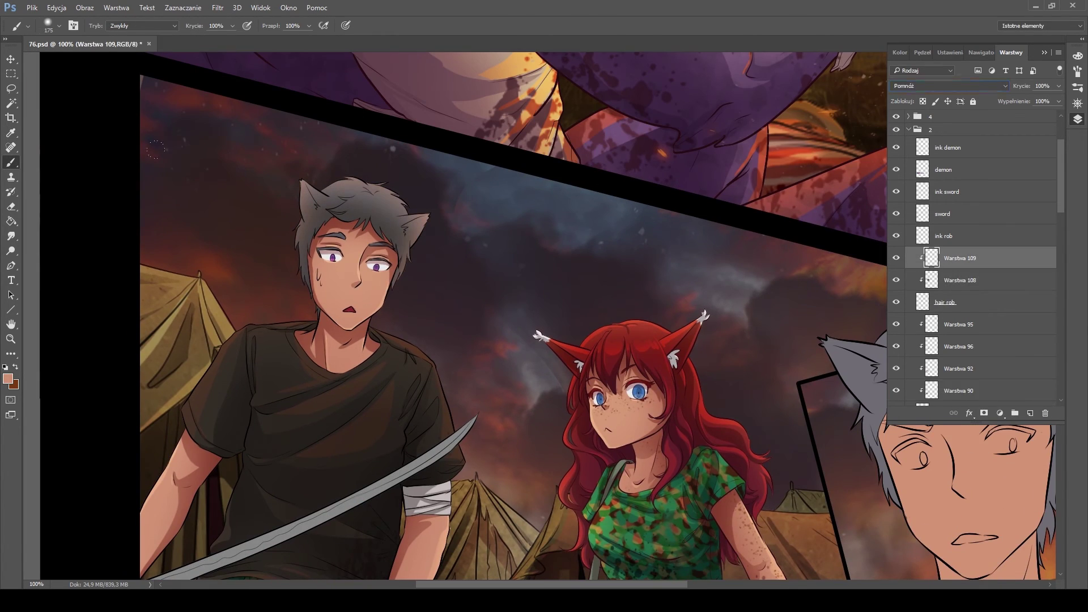
{"action": "key", "text": "bracketright"}
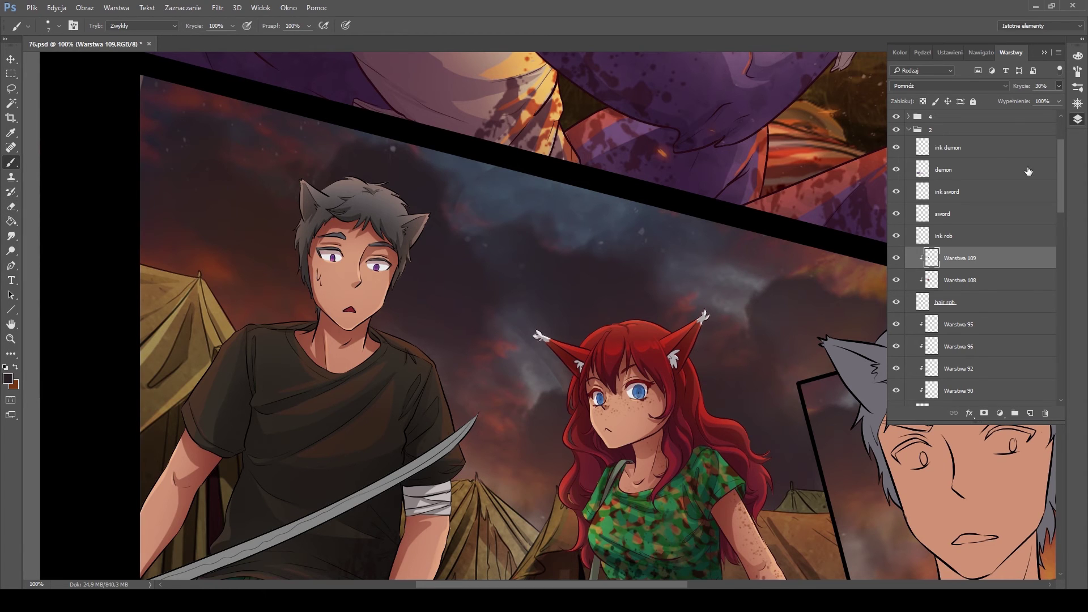
Paint skin-toned highlights on the man's hair and ears on a new clipped Overlay layer at 39% opacity, erasing the excess
{"action": "key", "text": "ctrl+shift+alt+n"}
{"action": "left_click", "coordinate": [383, 258], "text": "alt"}
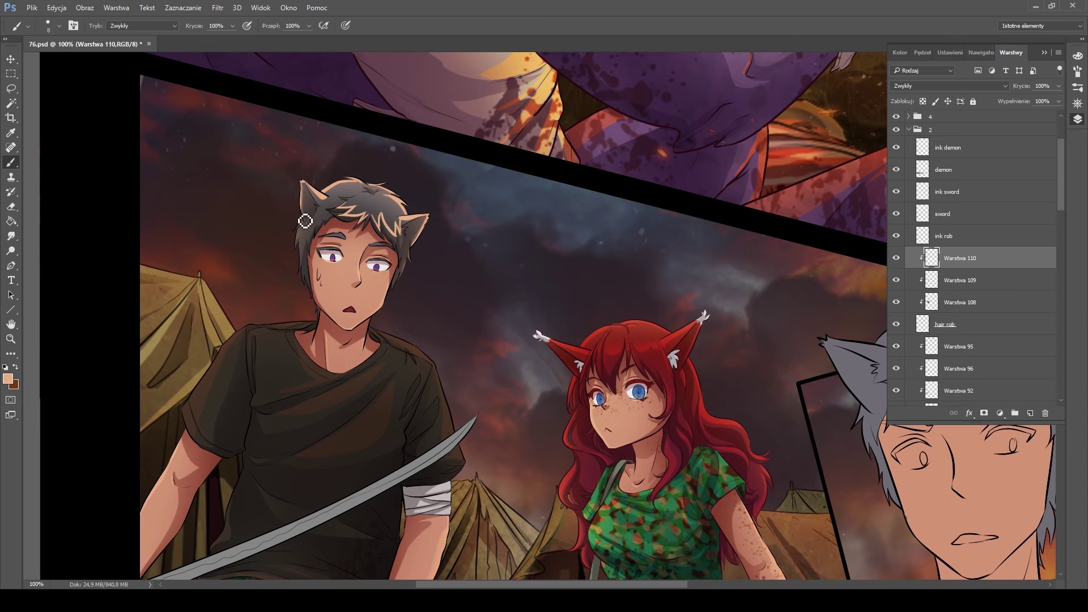
{"action": "key", "text": "shift+alt+o"}
{"action": "key", "text": "e"}
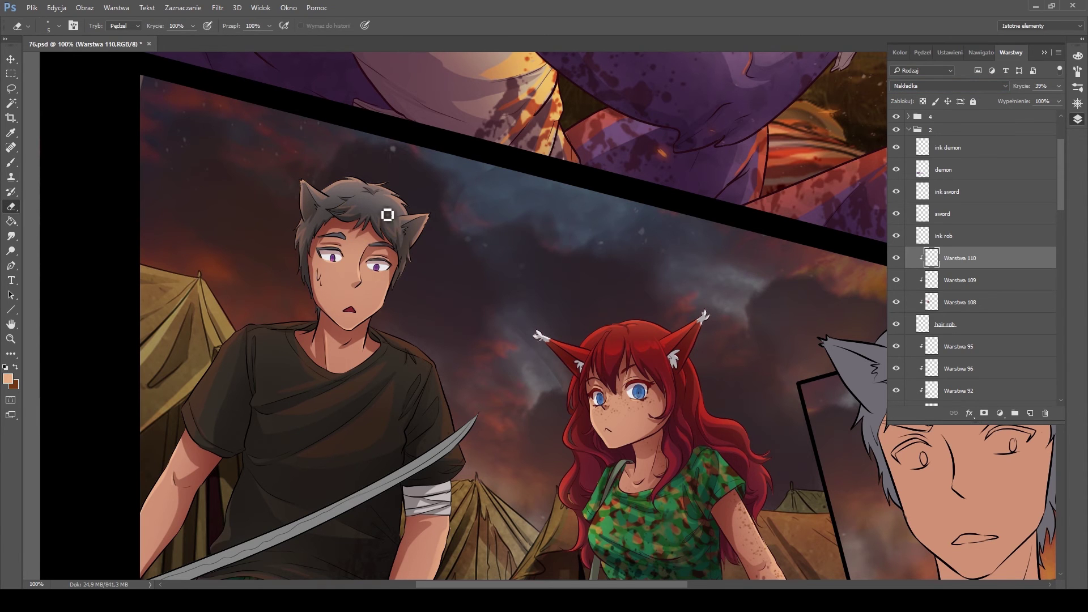
{"action": "left_click_drag", "start_coordinate": [425, 321], "coordinate": [426, 215]}
Draw red cracks along the blade on a clipped layer above "sword" and give them Color Overlay and Outer Glow effects
{"action": "key", "text": "alt+bracketright"}
{"action": "key", "text": "alt+bracketright"}
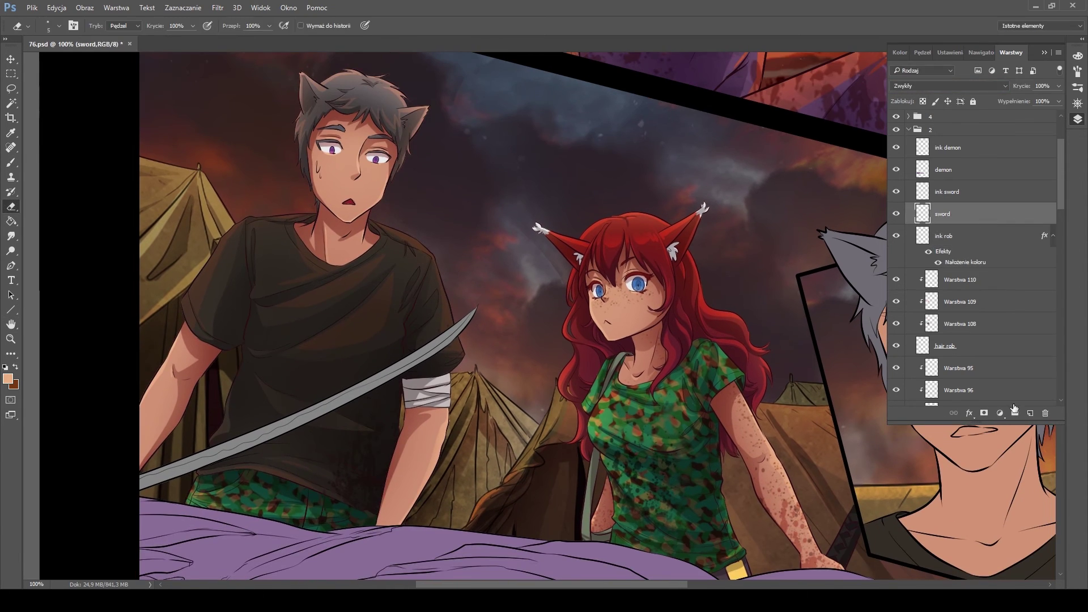
{"action": "key", "text": "ctrl+shift+alt+n"}
{"action": "key", "text": "ctrl+alt+g"}
{"action": "key", "text": "b"}
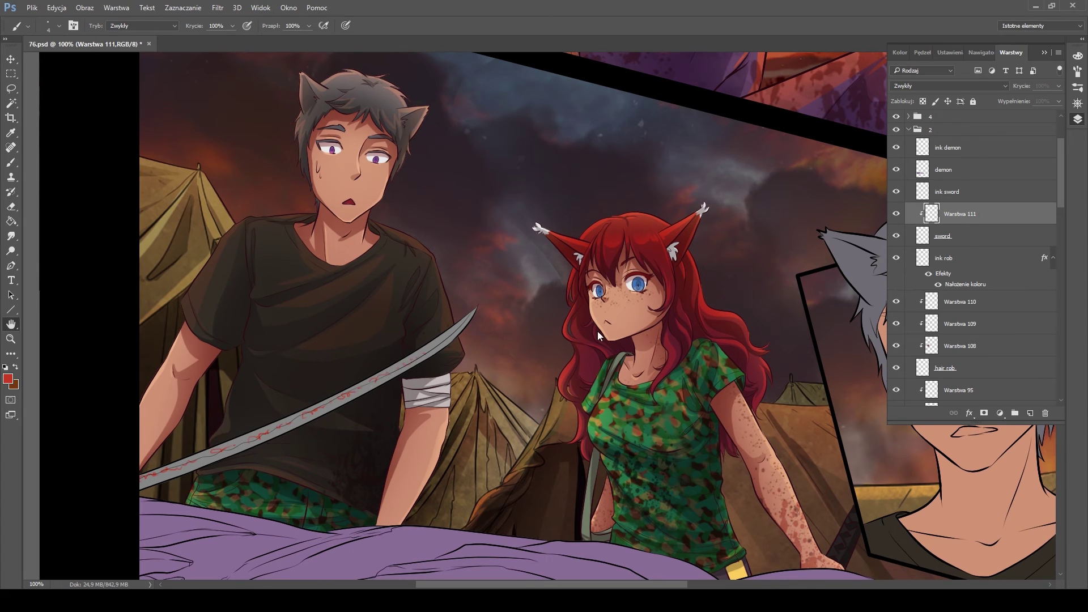
{"action": "key", "text": "F2"}
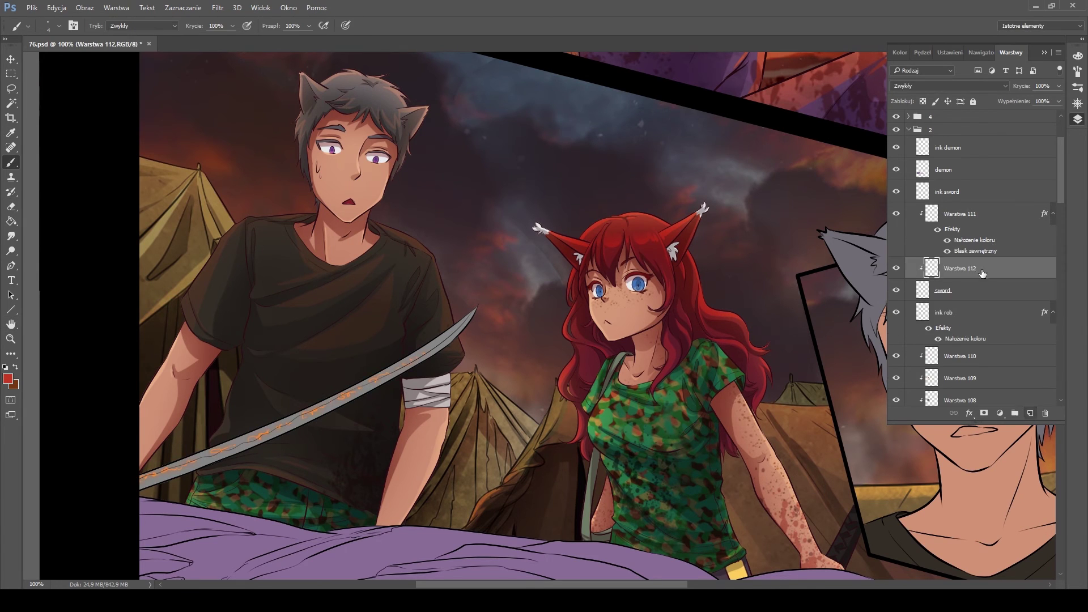
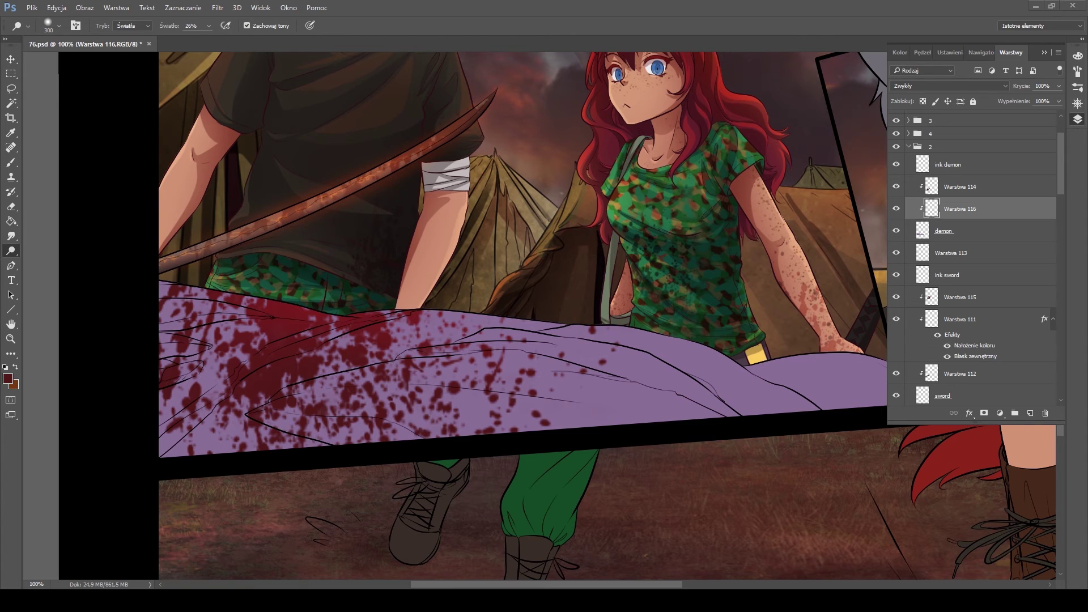
Paint a dark red diagonal band across the purple demon body in the foreground with a smaller brush
{"action": "key", "text": "b"}
{"action": "key", "text": "bracketleft"}
{"action": "left_click_drag", "start_coordinate": [230, 381], "coordinate": [161, 450]}
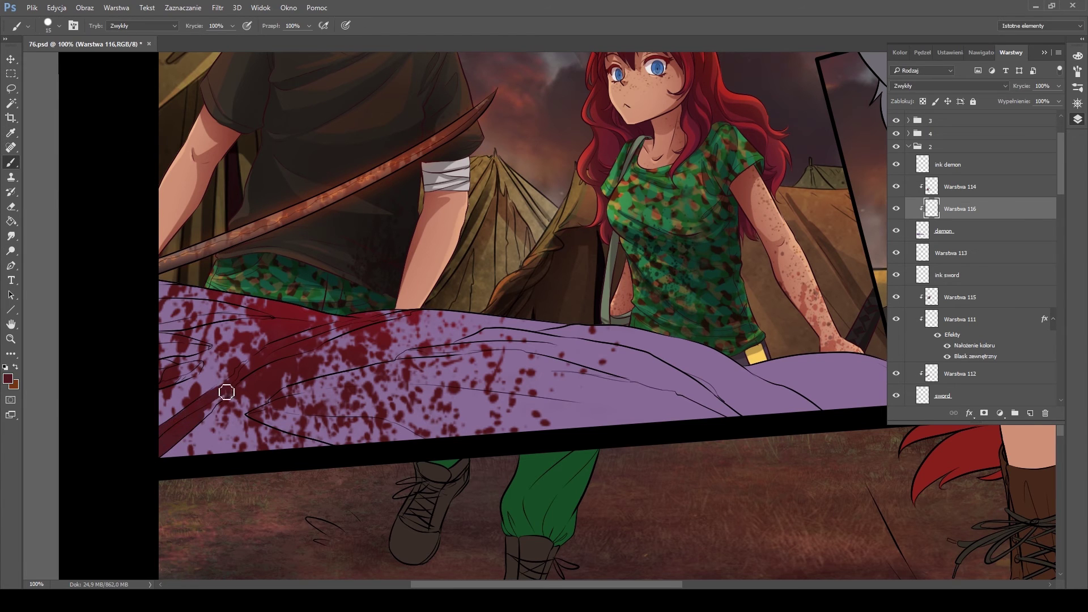
{"action": "key", "text": "e"}
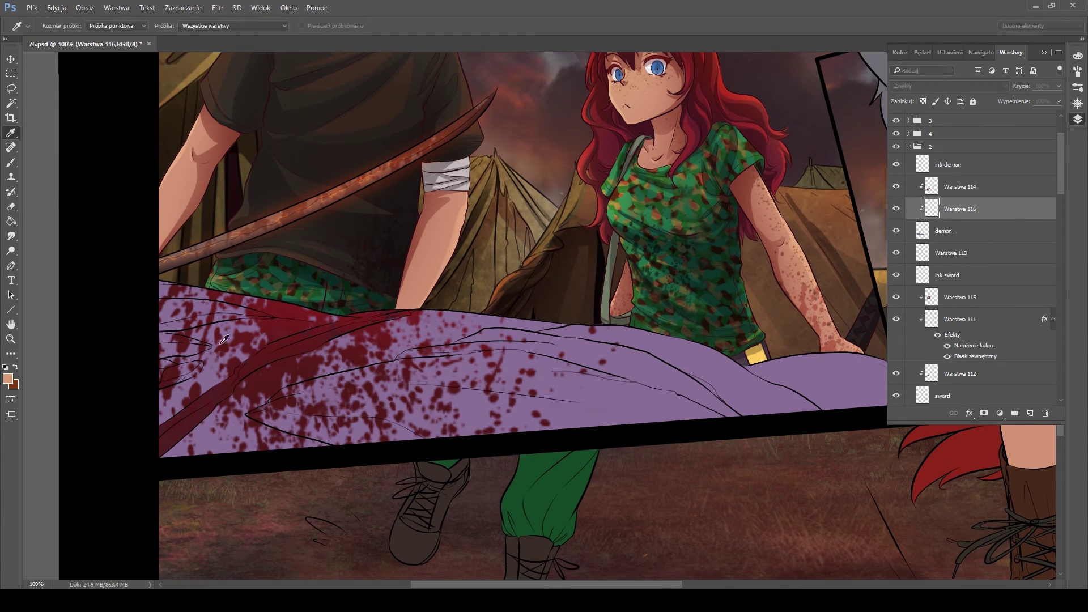
Paint the demon's large foreground shape pale peach along its full length
{"action": "scroll", "coordinate": [459, 303], "scroll_direction": "right", "scroll_amount": 5}
{"action": "left_click_drag", "start_coordinate": [453, 334], "coordinate": [547, 363]}
{"action": "key", "text": "b"}
{"action": "scroll", "coordinate": [547, 363], "scroll_direction": "left", "scroll_amount": 5}
{"action": "scroll", "coordinate": [547, 363], "scroll_direction": "down", "scroll_amount": 2}
{"action": "mouse_move", "coordinate": [363, 297]}
{"action": "left_mouse_down"}
{"action": "mouse_move", "coordinate": [555, 266]}
{"action": "mouse_move", "coordinate": [550, 247]}
{"action": "mouse_move", "coordinate": [668, 228]}
{"action": "mouse_move", "coordinate": [736, 267]}
{"action": "mouse_move", "coordinate": [373, 331]}
{"action": "mouse_move", "coordinate": [455, 341]}
{"action": "mouse_move", "coordinate": [595, 272]}
{"action": "mouse_move", "coordinate": [782, 301]}
{"action": "left_mouse_up"}
Fill the demon's small pointed shapes at the panel's edge with pale peach using a larger brush
{"action": "key", "text": "bracketright"}
{"action": "key", "text": "bracketright"}
{"action": "key", "text": "bracketright"}
{"action": "key", "text": "bracketright"}
{"action": "key", "text": "bracketright"}
{"action": "left_click_drag", "start_coordinate": [308, 216], "coordinate": [251, 211]}
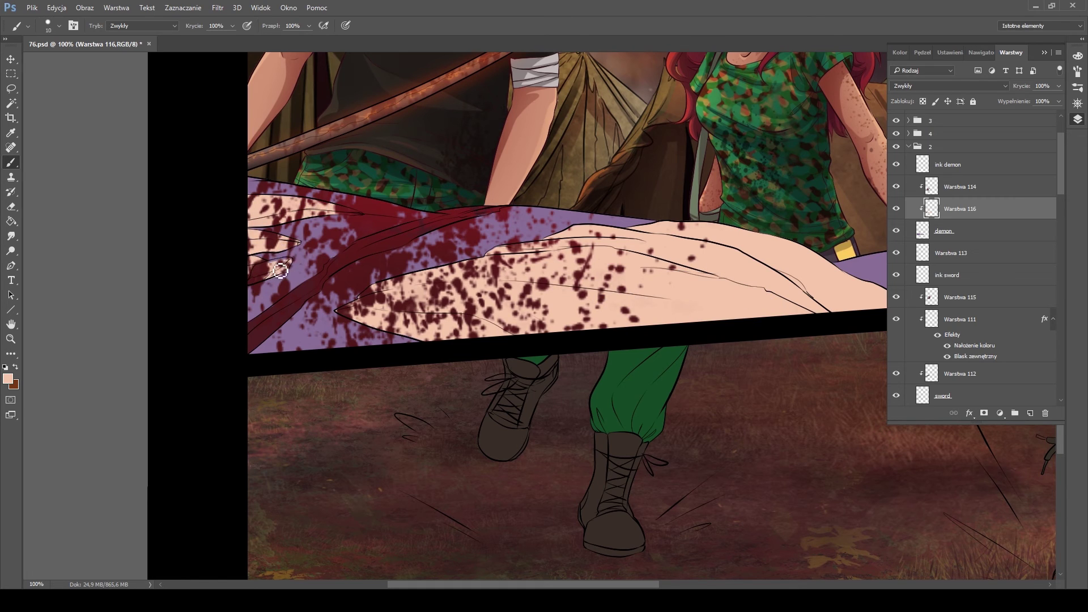
Transform the blood spatter on the Multiply layer "Warstwa 114" so it spreads farther across the demon's pale shape
{"action": "left_click", "coordinate": [959, 187]}
{"action": "left_click", "coordinate": [932, 186], "text": "ctrl"}
{"action": "key", "text": "ctrl+t"}
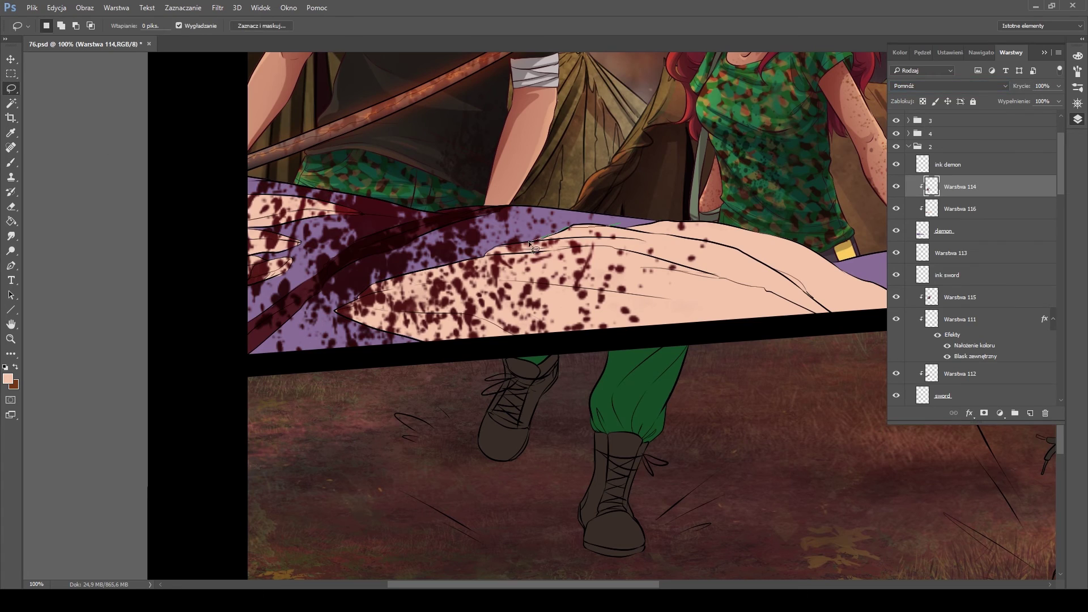
{"action": "right_click", "coordinate": [582, 226]}
{"action": "left_click", "coordinate": [666, 309]}
{"action": "key", "text": "Return"}
{"action": "key", "text": "ctrl+d"}
Lasso and delete the blood spatter around the demon's small pointed shapes at the panel's edge
{"action": "key", "text": "l"}
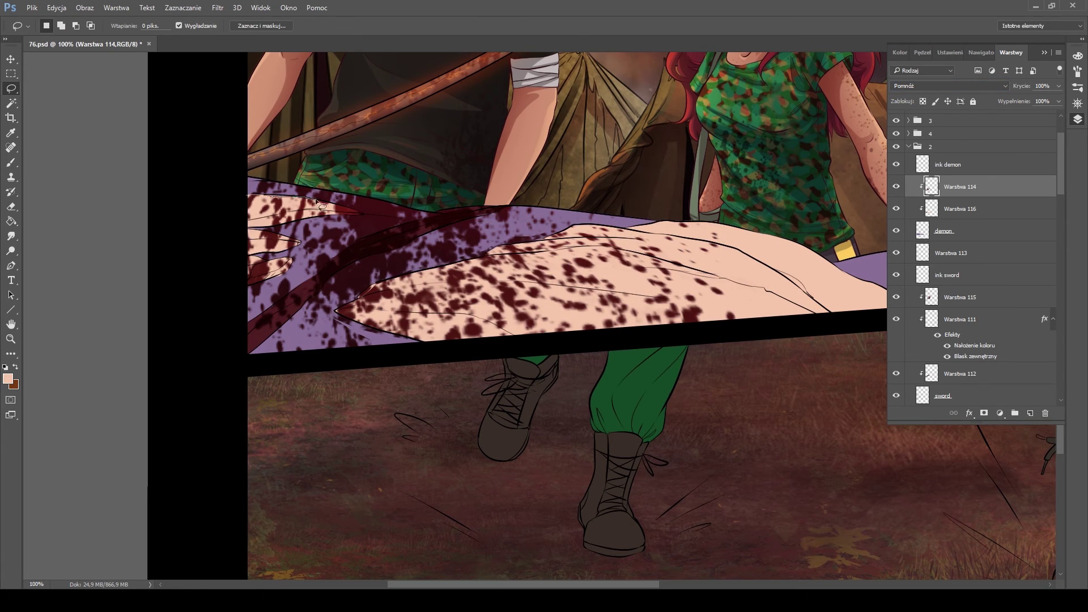
{"action": "mouse_move", "coordinate": [249, 264]}
{"action": "left_mouse_down"}
{"action": "mouse_move", "coordinate": [298, 263]}
{"action": "mouse_move", "coordinate": [162, 277]}
{"action": "mouse_move", "coordinate": [170, 226]}
{"action": "mouse_move", "coordinate": [227, 195]}
{"action": "left_mouse_up"}
{"action": "key", "text": "Delete"}
{"action": "key", "text": "ctrl+d"}
{"action": "key", "text": "r"}
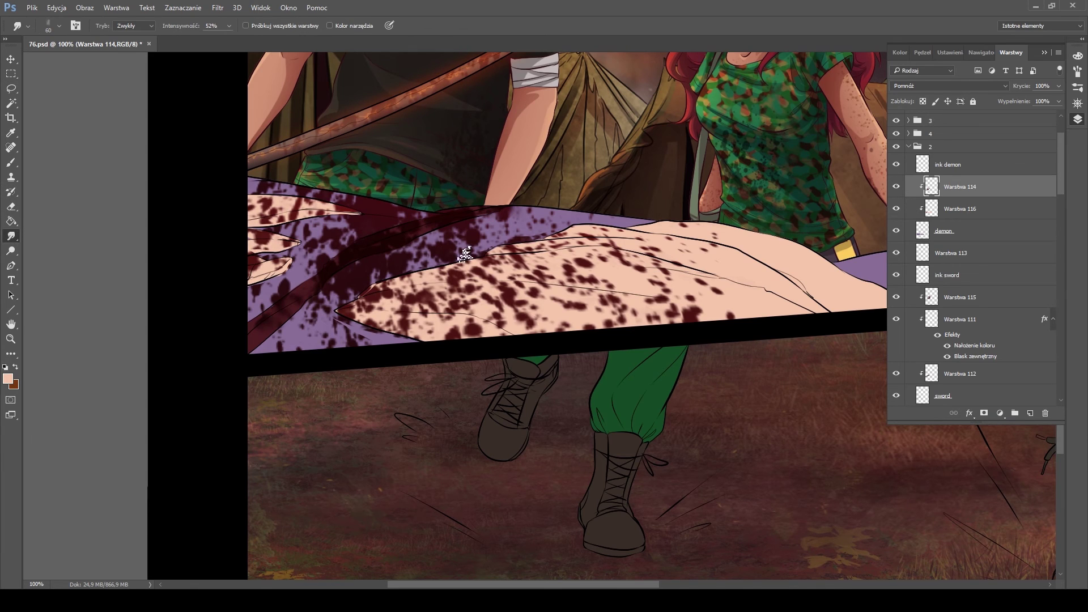
Add a clipped Multiply layer at 43% opacity above the blood and shade the lower folds of the demon's pale shape
{"action": "key", "text": "ctrl+shift+alt+n"}
{"action": "key", "text": "b"}
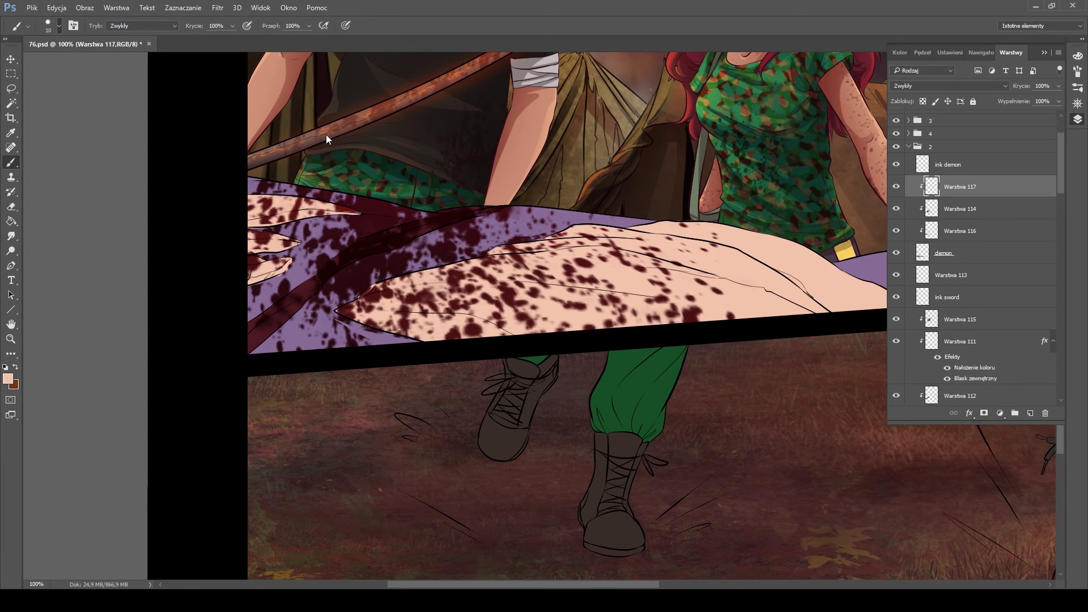
{"action": "left_click", "coordinate": [949, 86]}
{"action": "left_click", "coordinate": [912, 126]}
{"action": "left_click_drag", "start_coordinate": [1020, 86], "coordinate": [997, 86]}
{"action": "mouse_move", "coordinate": [334, 312]}
{"action": "left_mouse_down"}
{"action": "mouse_move", "coordinate": [476, 334]}
{"action": "mouse_move", "coordinate": [583, 317]}
{"action": "left_mouse_up"}
{"action": "key", "text": "bracketleft"}
{"action": "left_click_drag", "start_coordinate": [374, 295], "coordinate": [804, 294]}
Shade the upper pale folds, the purple mound near the woman's hand and the pointed shapes at the panel's edge
{"action": "key", "text": "bracketright"}
{"action": "left_click_drag", "start_coordinate": [614, 250], "coordinate": [769, 305]}
{"action": "mouse_move", "coordinate": [839, 300]}
{"action": "left_mouse_down"}
{"action": "mouse_move", "coordinate": [736, 253]}
{"action": "mouse_move", "coordinate": [520, 307]}
{"action": "left_mouse_up"}
{"action": "mouse_move", "coordinate": [543, 306]}
{"action": "left_mouse_down"}
{"action": "mouse_move", "coordinate": [645, 333]}
{"action": "mouse_move", "coordinate": [937, 371]}
{"action": "left_mouse_up"}
{"action": "left_click_drag", "start_coordinate": [193, 340], "coordinate": [182, 396]}
{"action": "mouse_move", "coordinate": [278, 286]}
{"action": "left_mouse_down"}
{"action": "mouse_move", "coordinate": [169, 308]}
{"action": "mouse_move", "coordinate": [198, 312]}
{"action": "left_mouse_up"}
{"action": "key", "text": "bracketleft"}
{"action": "left_click_drag", "start_coordinate": [173, 331], "coordinate": [216, 325]}
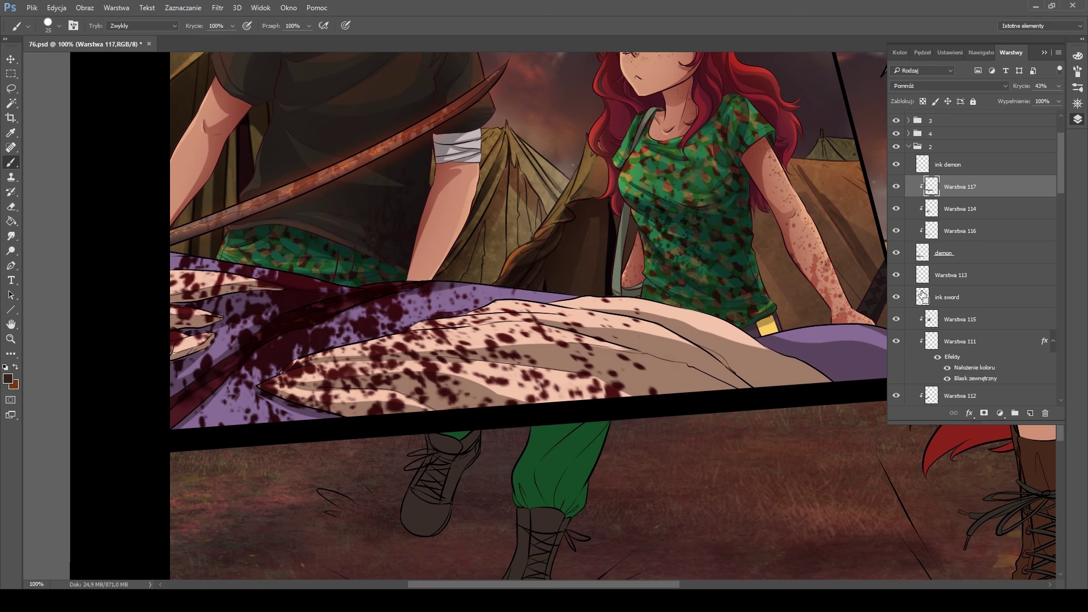
Add a clipped Overlay layer and paint pale pink highlights over the demon's purple body and pale folds
{"action": "key", "text": "ctrl+shift+alt+n"}
{"action": "key", "text": "shift+alt+o"}
{"action": "left_click", "coordinate": [583, 293], "text": "alt"}
{"action": "key", "text": "bracketright"}
{"action": "key", "text": "bracketright"}
{"action": "mouse_move", "coordinate": [583, 292]}
{"action": "left_mouse_down"}
{"action": "mouse_move", "coordinate": [252, 357]}
{"action": "mouse_move", "coordinate": [196, 419]}
{"action": "left_mouse_up"}
{"action": "mouse_move", "coordinate": [314, 363]}
{"action": "left_mouse_down"}
{"action": "mouse_move", "coordinate": [552, 326]}
{"action": "mouse_move", "coordinate": [459, 341]}
{"action": "left_mouse_up"}
Highlight the pointed shapes, the purple mound and the body's upper edge, and lower the Overlay layer's opacity
{"action": "key", "text": "bracketleft"}
{"action": "left_click_drag", "start_coordinate": [209, 266], "coordinate": [122, 286]}
{"action": "left_click_drag", "start_coordinate": [719, 320], "coordinate": [826, 349]}
{"action": "left_click_drag", "start_coordinate": [192, 367], "coordinate": [463, 269]}
{"action": "key", "text": "bracketright"}
{"action": "key", "text": "bracketright"}
{"action": "key", "text": "bracketright"}
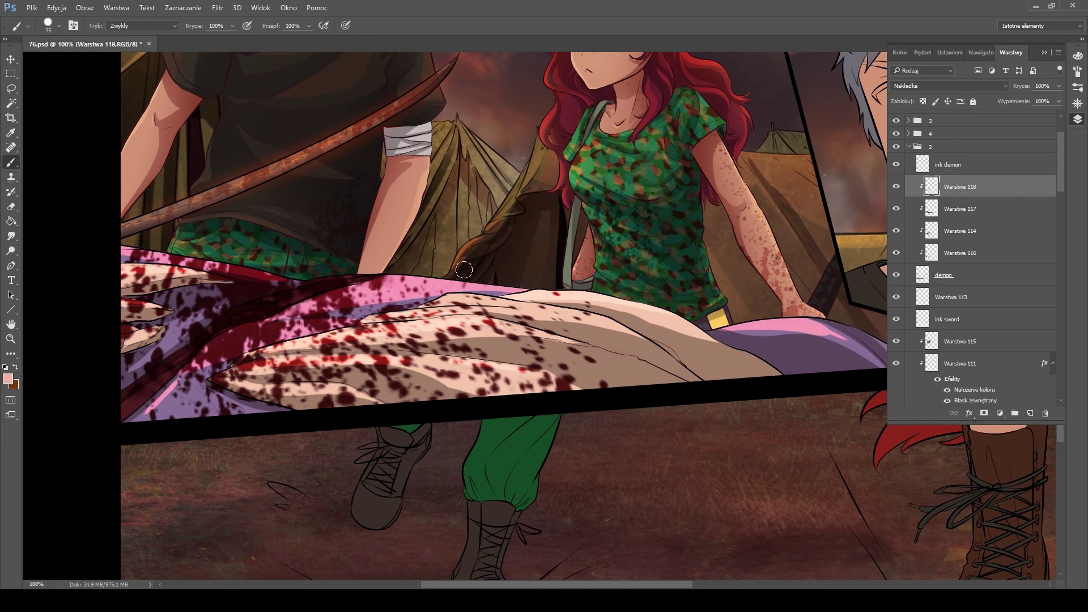
{"action": "left_click_drag", "start_coordinate": [1060, 89], "coordinate": [1042, 90]}
Tint the demon's body with a 500 px soft brush on a new clipped layer above the highlights
{"action": "key", "text": "ctrl+shift+alt+n"}
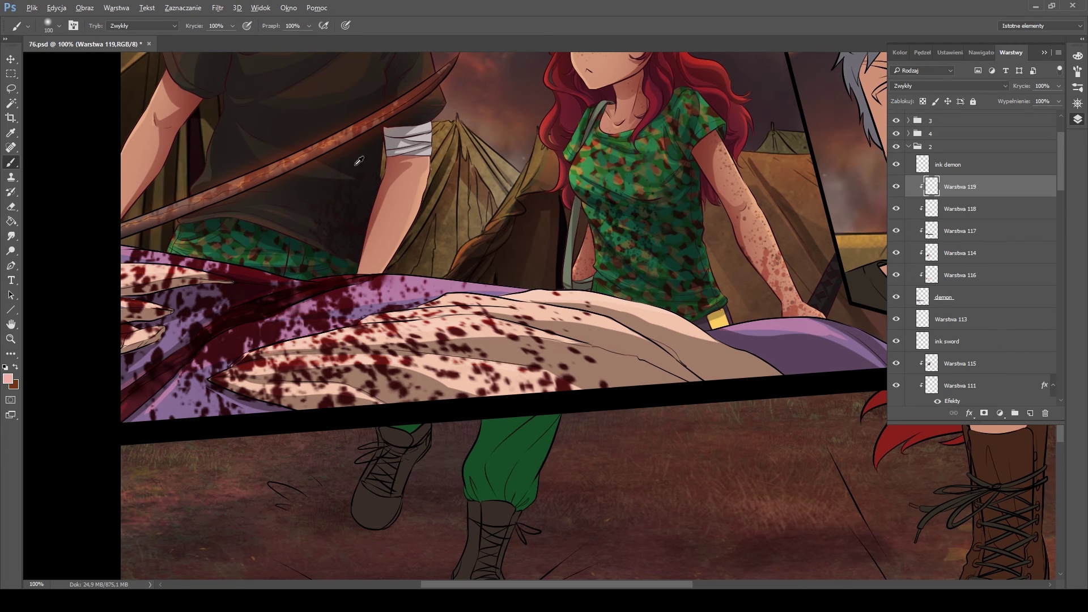
{"action": "key", "text": "bracketright"}
{"action": "key", "text": "bracketright"}
{"action": "key", "text": "bracketright"}
{"action": "key", "text": "bracketright"}
{"action": "key", "text": "bracketright"}
{"action": "key", "text": "bracketright"}
{"action": "key", "text": "bracketright"}
{"action": "key", "text": "bracketright"}
{"action": "key", "text": "bracketright"}
{"action": "key", "text": "bracketright"}
{"action": "key", "text": "bracketright"}
{"action": "key", "text": "bracketright"}
{"action": "key", "text": "bracketright"}
{"action": "key", "text": "bracketright"}
{"action": "key", "text": "bracketright"}
{"action": "key", "text": "bracketright"}
{"action": "key", "text": "bracketright"}
{"action": "key", "text": "bracketleft"}
{"action": "left_click_drag", "start_coordinate": [51, 138], "coordinate": [3, 150]}
Mottle the demon's purple skin on a clipped layer directly above "demon", and recolour "ink demon" with a Color Overlay
{"action": "key", "text": "ctrl+shift+alt+n"}
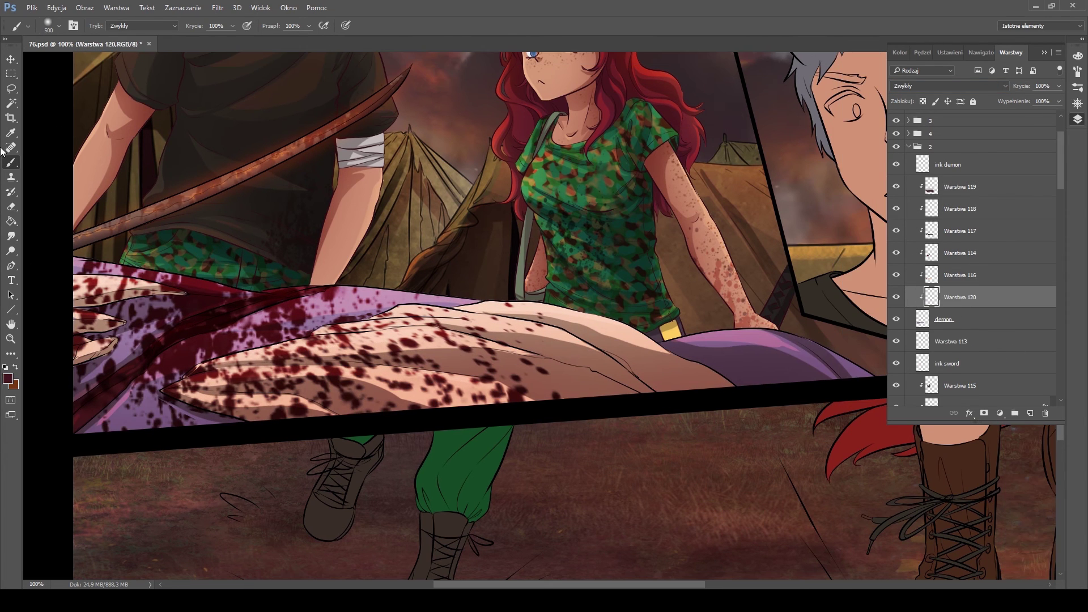
{"action": "left_click_drag", "start_coordinate": [227, 334], "coordinate": [736, 352]}
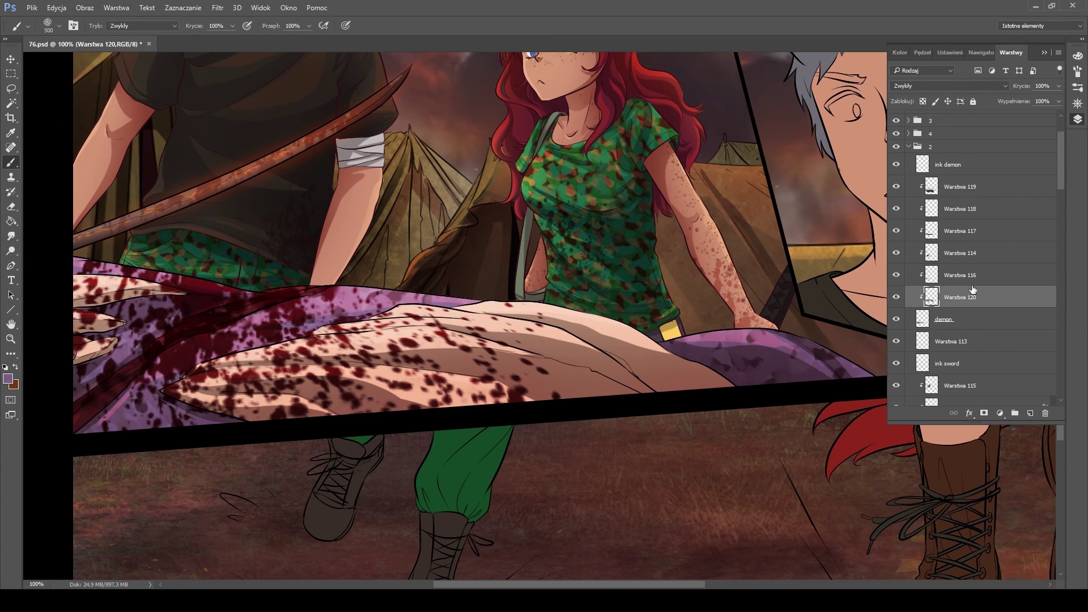
{"action": "key", "text": "alt+bracketright"}
{"action": "key", "text": "alt+bracketright"}
{"action": "key", "text": "alt+bracketright"}
{"action": "key", "text": "alt+bracketright"}
{"action": "key", "text": "alt+bracketright"}
{"action": "key", "text": "alt+bracketright"}
{"action": "key", "text": "space"}
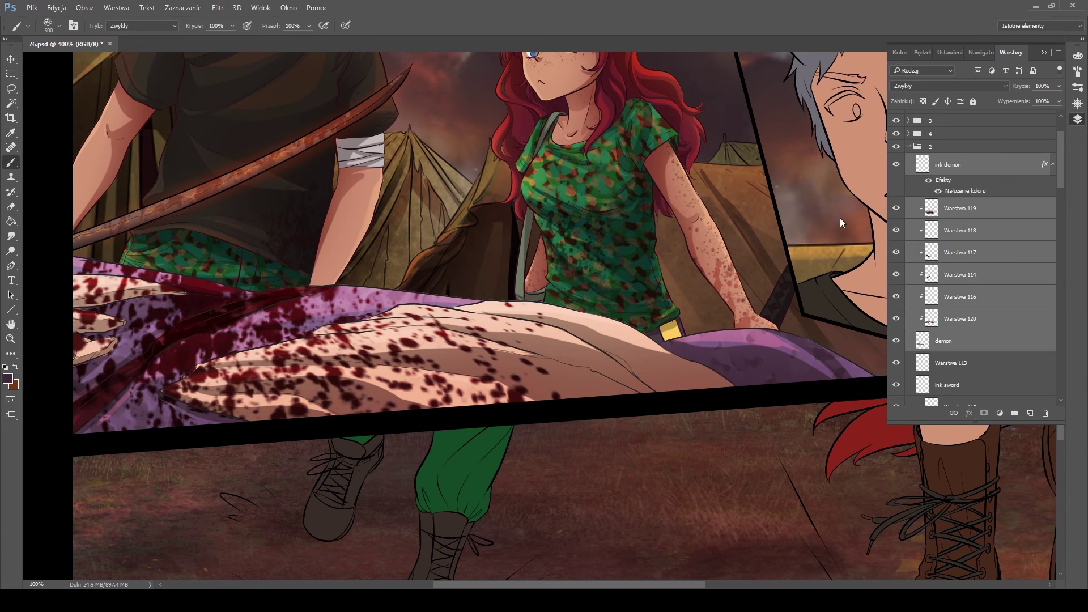
Duplicate the demon's ink and colour layers as one merged layer, blur it and hide the originals
{"action": "key", "text": "ctrl+j"}
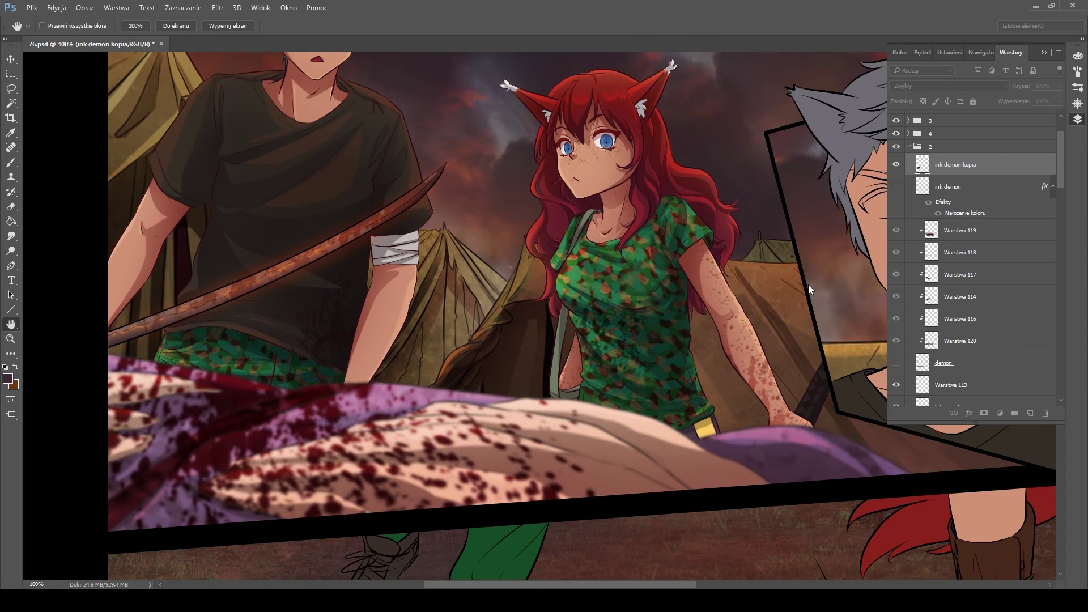
{"action": "key", "text": "b"}
{"action": "left_click", "coordinate": [896, 209]}
{"action": "scroll", "coordinate": [963, 255], "scroll_direction": "down", "scroll_amount": 10}
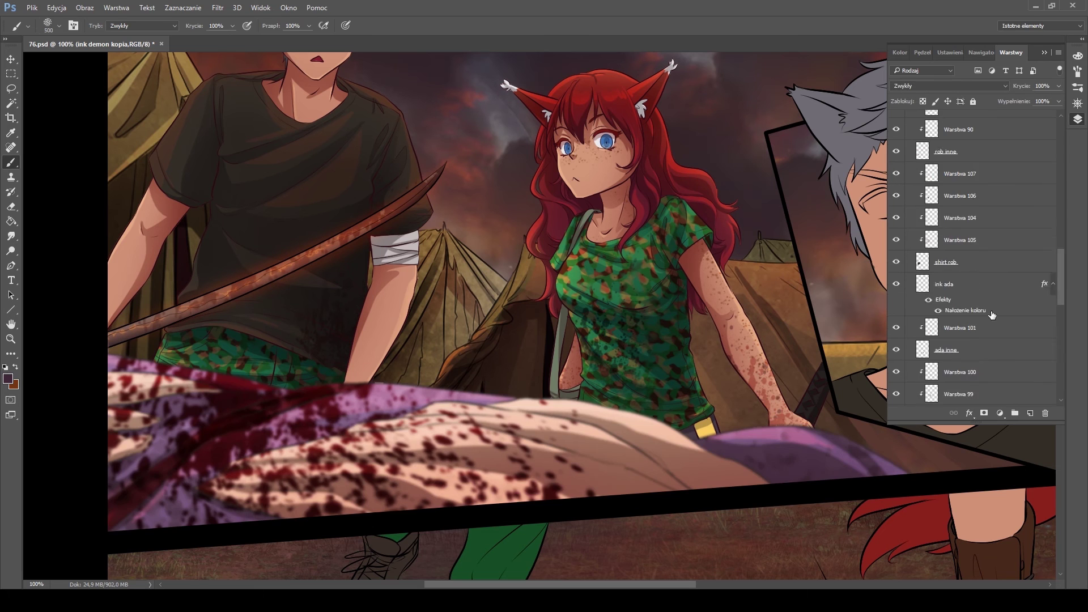
Add fine white details to the second panel with a 2 px brush on a new layer above the blurred demon
{"action": "left_click", "coordinate": [952, 306]}
{"action": "key", "text": "e"}
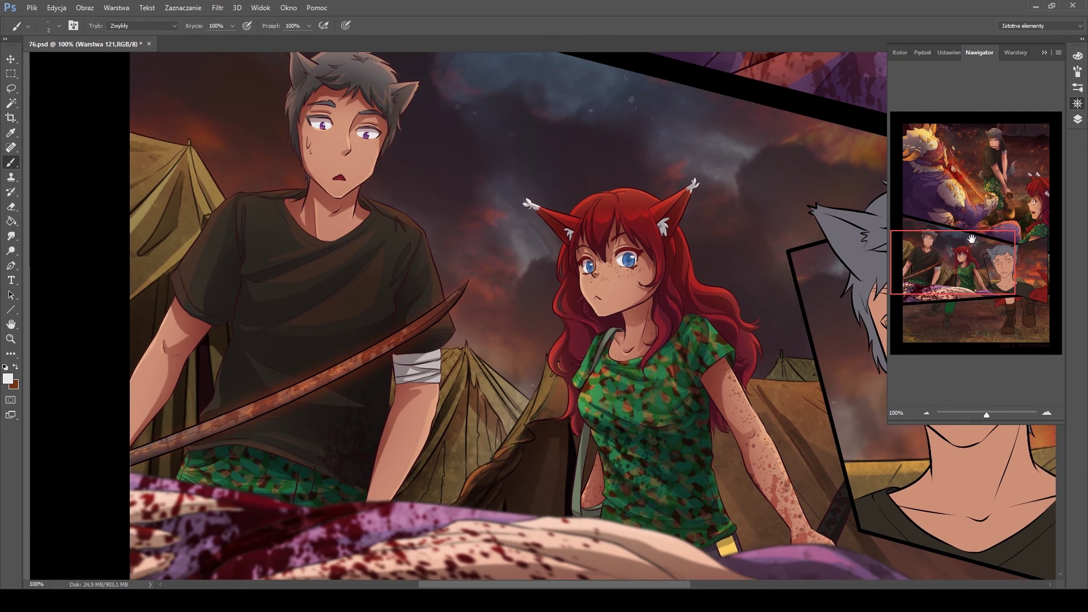
{"action": "left_click", "coordinate": [926, 413]}
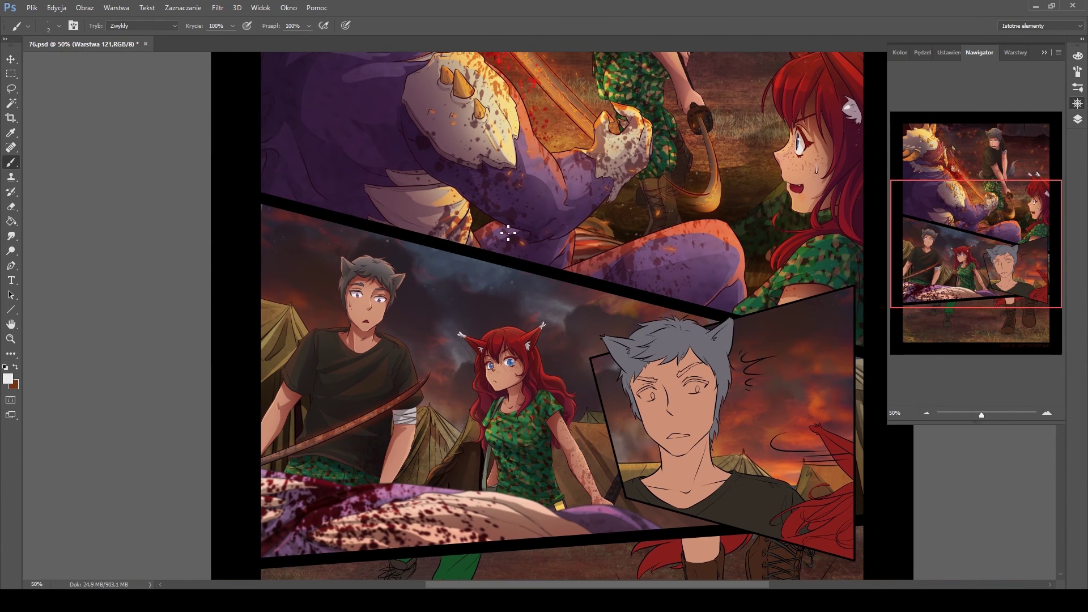
Scatter glowing sparks over the second panel on new layers, giving the top one Outer Glow and Color Overlay effects
{"action": "key", "text": "F7"}
{"action": "key", "text": "ctrl+shift+alt+n"}
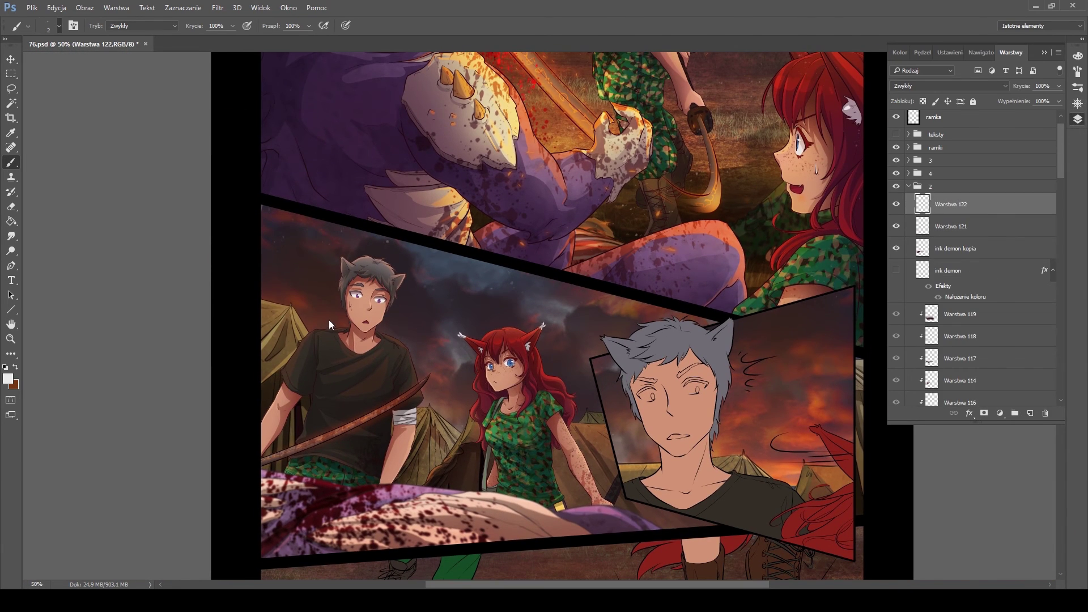
{"action": "key", "text": "ctrl+shift+alt+n"}
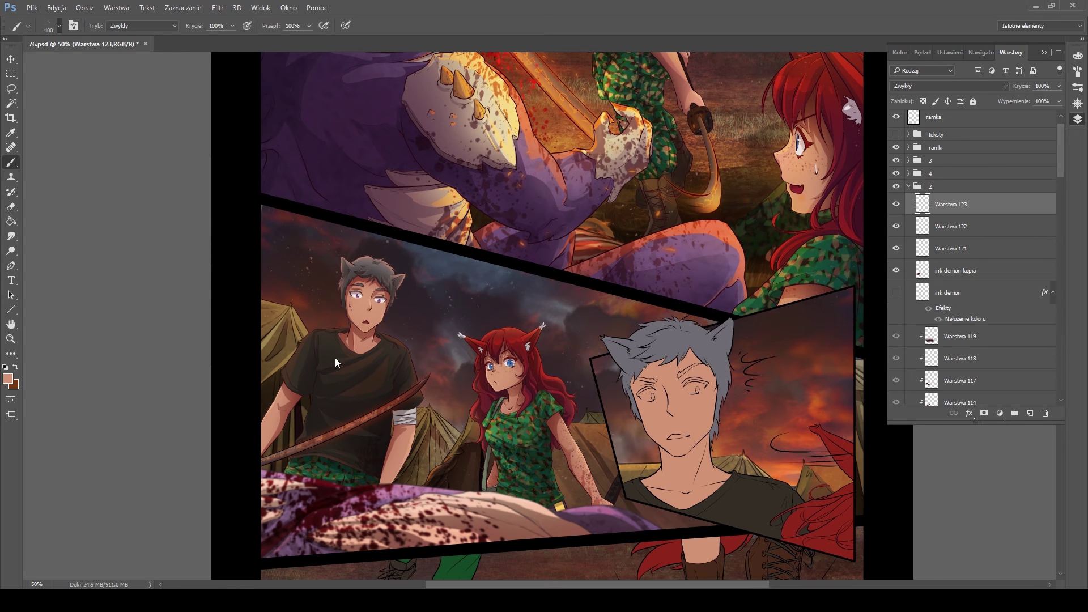
{"action": "key", "text": "i"}
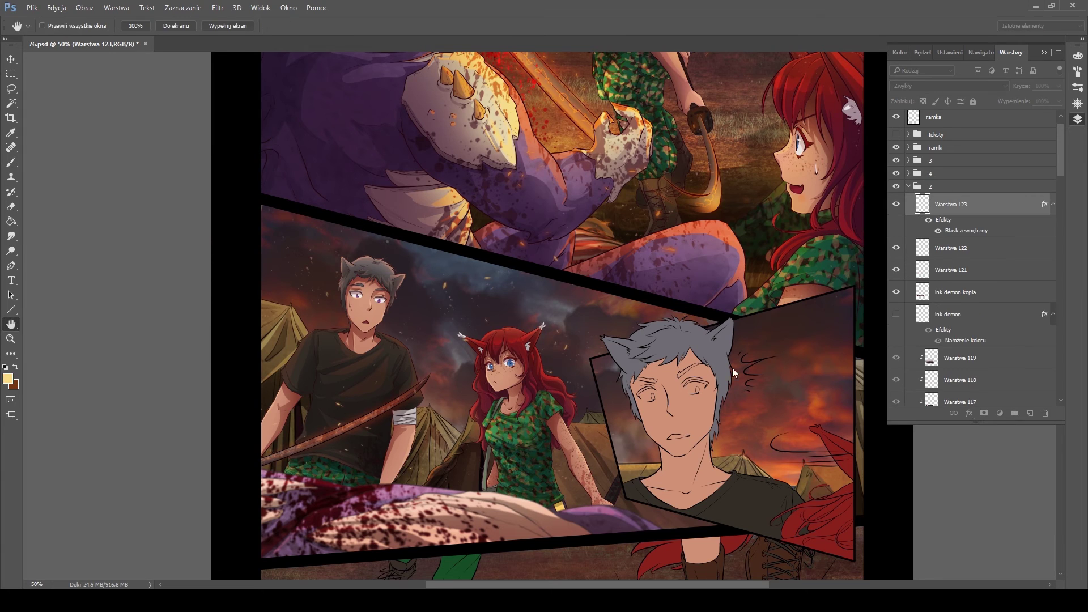
{"action": "key", "text": "b"}
{"action": "scroll", "coordinate": [758, 318], "scroll_direction": "down", "scroll_amount": 2}
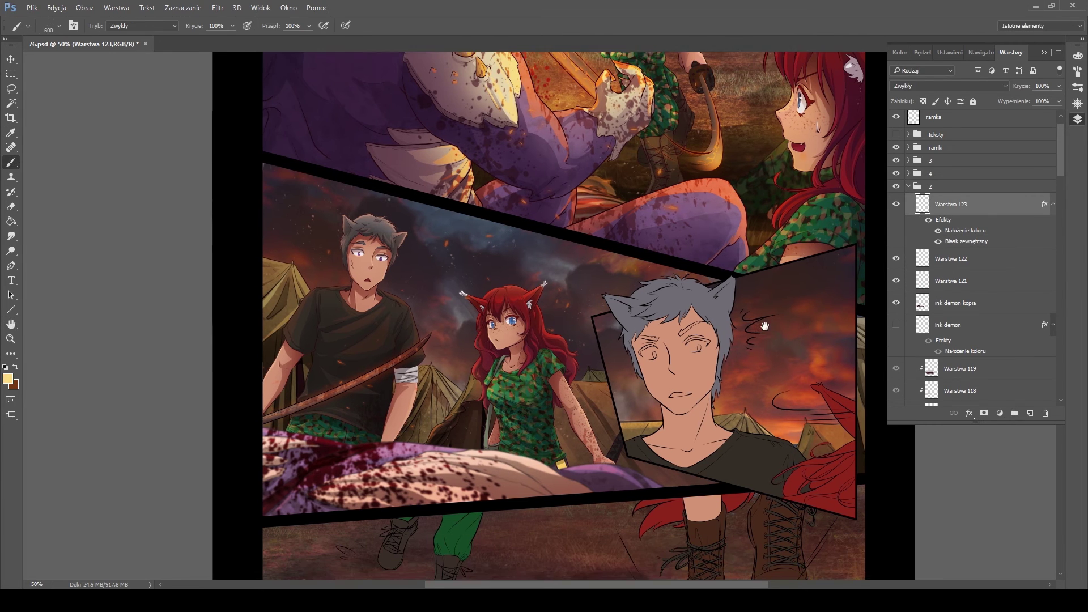
Darken parts of the second panel with a large soft purple brush on a new Overlay layer at 42% opacity
{"action": "key", "text": "ctrl+shift+alt+n"}
{"action": "key", "text": "bracketleft"}
{"action": "left_click_drag", "start_coordinate": [318, 195], "coordinate": [363, 397]}
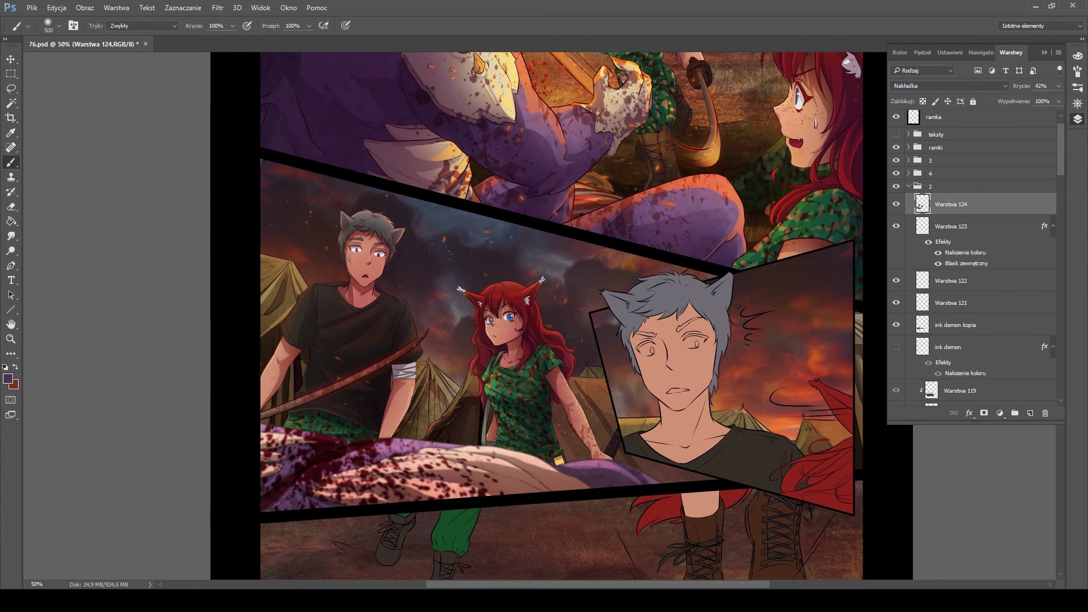
{"action": "key", "text": "shift+alt+o"}
Brush pale yellow light along the foreground demon at 50% brush opacity and set the Overlay layer's opacity to 55%
{"action": "left_click", "coordinate": [529, 89], "text": "alt"}
{"action": "key", "text": "bracketleft"}
{"action": "key", "text": "bracketleft"}
{"action": "key", "text": "bracketleft"}
{"action": "key", "text": "5"}
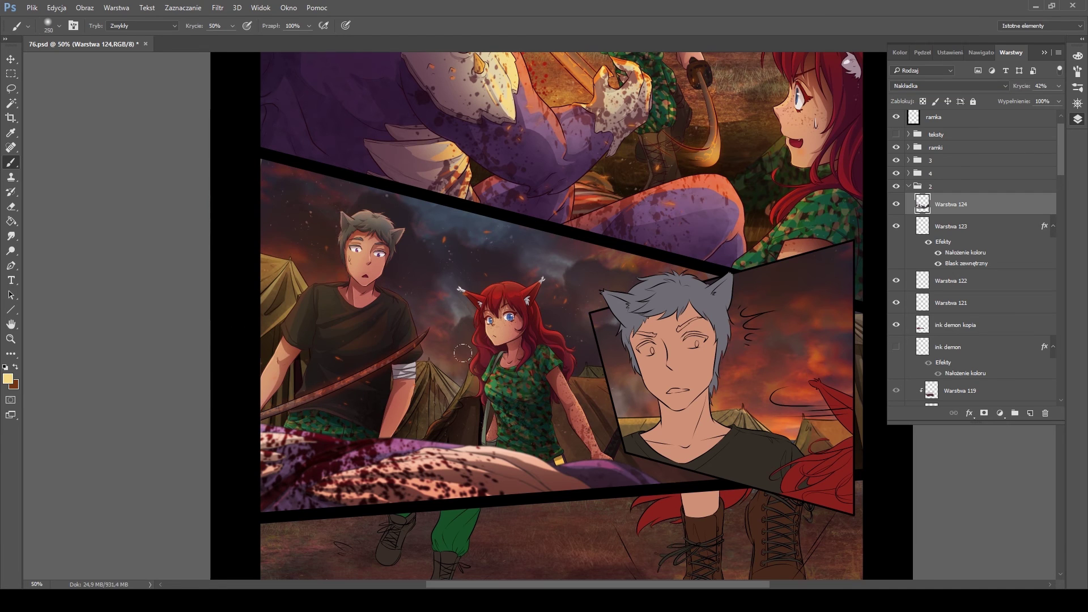
{"action": "left_click_drag", "start_coordinate": [272, 454], "coordinate": [658, 460]}
{"action": "left_click_drag", "start_coordinate": [1058, 85], "coordinate": [1043, 101]}
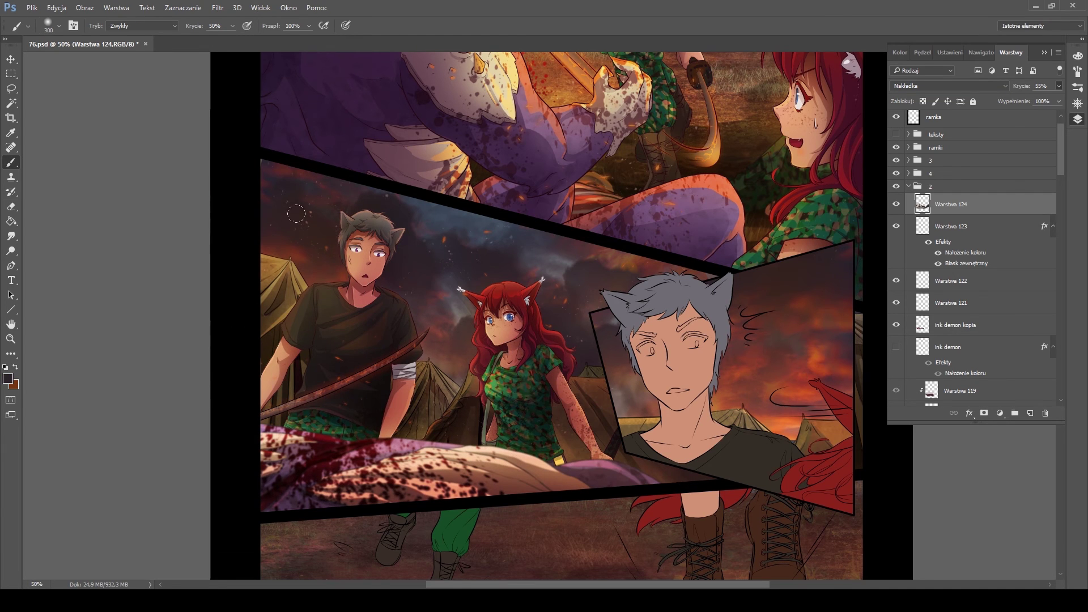
{"action": "key", "text": "e"}
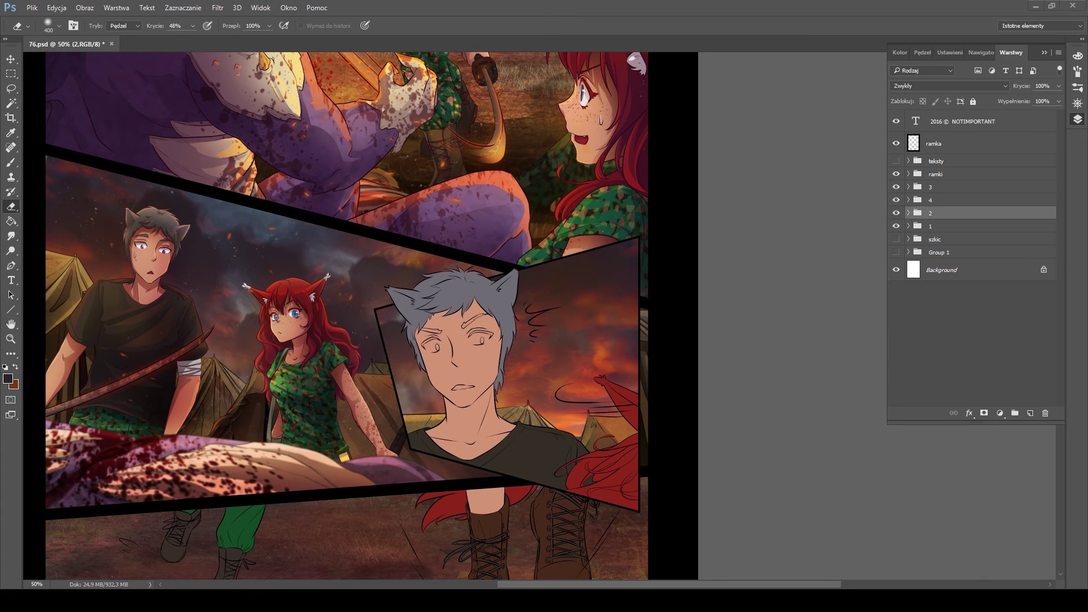
Tint the skin of the grey-haired man in the inset close-up with a soft brush on a new layer clipped to "skin rob"
{"action": "left_click", "coordinate": [980, 52]}
{"action": "key", "text": "ctrl+1"}
{"action": "key", "text": "i"}
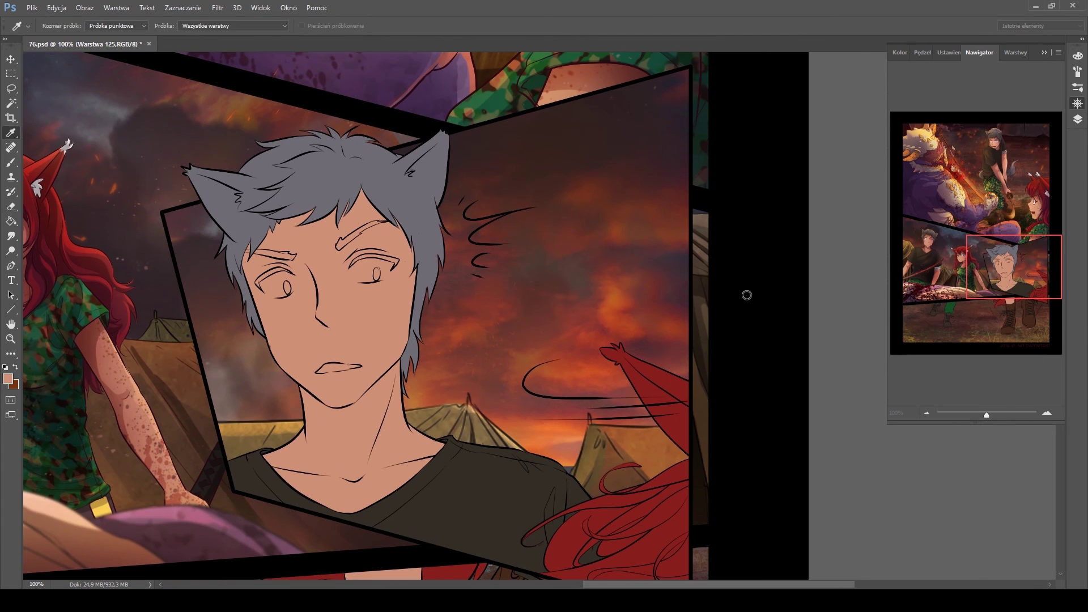
{"action": "key", "text": "alt+BackSpace"}
{"action": "key", "text": "b"}
{"action": "key", "text": "F7"}
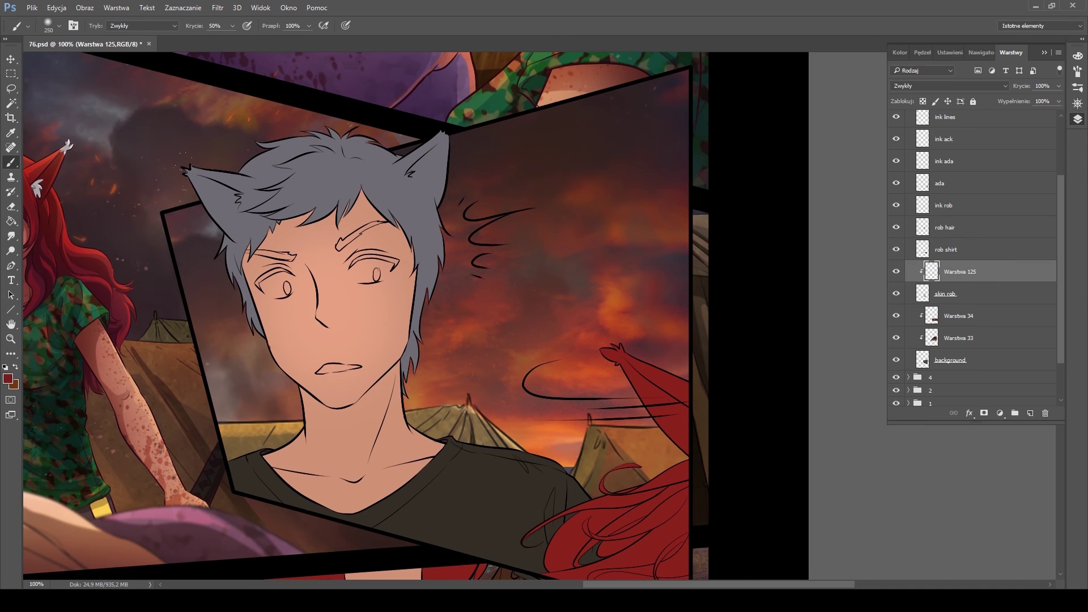
Paint the whites of the close-up man's eyes on another new layer clipped to "skin rob"
{"action": "key", "text": "ctrl+shift+alt+n"}
{"action": "left_click_drag", "start_coordinate": [965, 295], "coordinate": [964, 274]}
{"action": "key", "text": "bracketleft"}
{"action": "left_click", "coordinate": [378, 180], "text": "alt"}
{"action": "key", "text": "bracketleft"}
{"action": "mouse_move", "coordinate": [366, 275]}
{"action": "left_mouse_down"}
{"action": "mouse_move", "coordinate": [395, 268]}
{"action": "mouse_move", "coordinate": [374, 284]}
{"action": "left_mouse_up"}
Fill the close-up man's eyebrows and upper eyelids with the grey of his hair
{"action": "left_click", "coordinate": [291, 294], "text": "alt"}
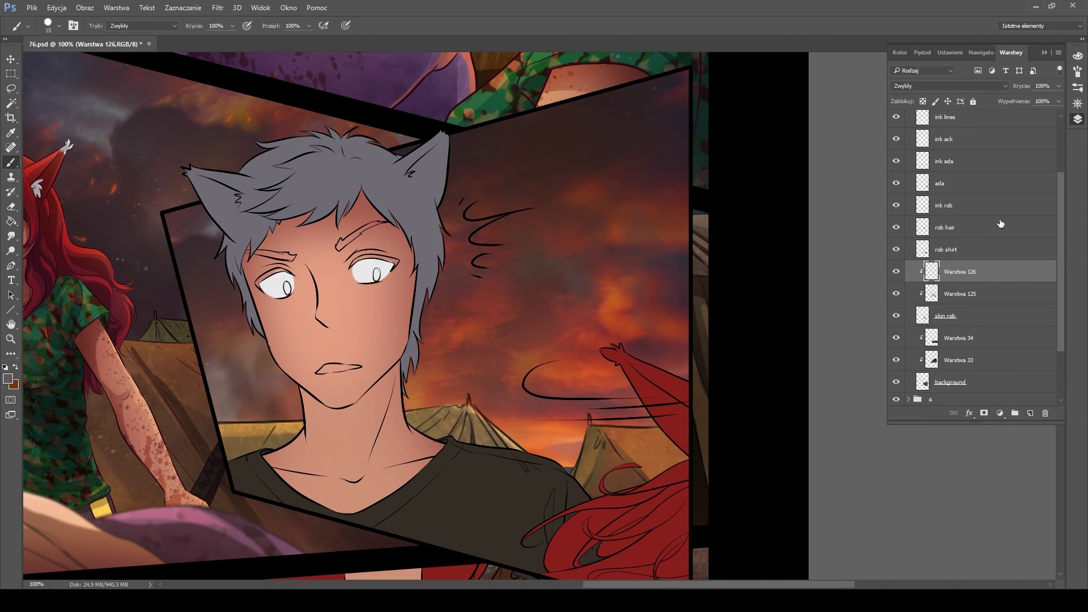
{"action": "key", "text": "ctrl+plus"}
{"action": "key", "text": "bracketleft"}
{"action": "left_click_drag", "start_coordinate": [516, 313], "coordinate": [612, 261]}
{"action": "mouse_move", "coordinate": [390, 324]}
{"action": "left_mouse_down"}
{"action": "mouse_move", "coordinate": [361, 325]}
{"action": "mouse_move", "coordinate": [430, 329]}
{"action": "left_mouse_up"}
{"action": "key", "text": "bracketleft"}
{"action": "left_click_drag", "start_coordinate": [537, 355], "coordinate": [638, 341]}
{"action": "left_click_drag", "start_coordinate": [357, 378], "coordinate": [401, 362]}
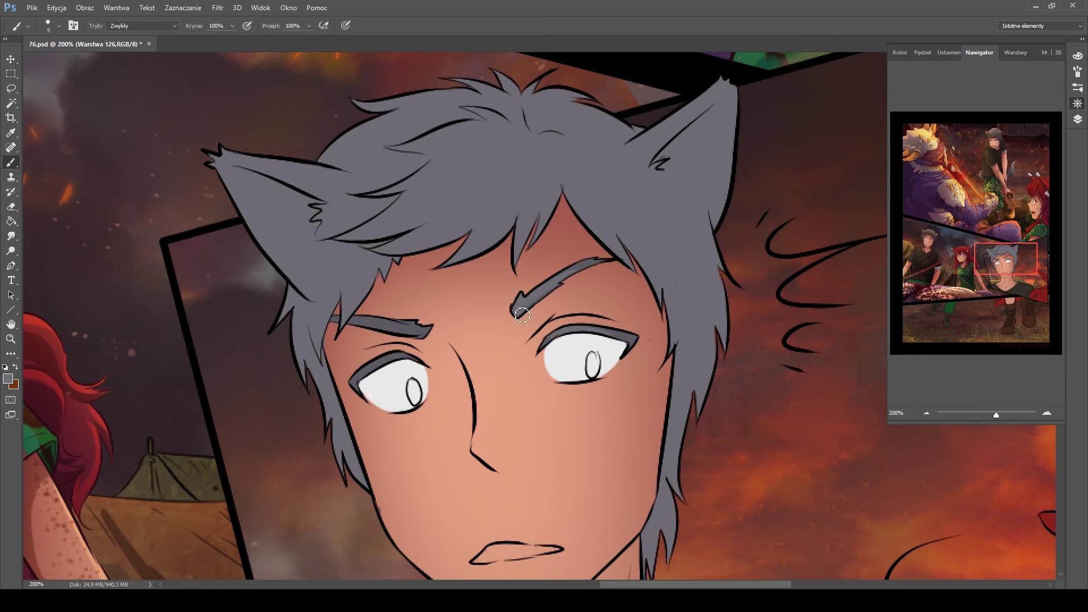
Colour the close-up man's open mouth dark red using a colour sampled from the artwork
{"action": "key", "text": "bracketright"}
{"action": "key", "text": "bracketright"}
{"action": "key", "text": "bracketright"}
{"action": "key", "text": "bracketright"}
{"action": "key", "text": "bracketright"}
{"action": "left_click", "coordinate": [28, 391], "text": "alt"}
{"action": "left_click_drag", "start_coordinate": [487, 552], "coordinate": [552, 549]}
{"action": "left_click_drag", "start_coordinate": [566, 553], "coordinate": [590, 408]}
Paint both irises of the close-up man purple with a small brush
{"action": "key", "text": "bracketright"}
{"action": "key", "text": "bracketleft"}
{"action": "key", "text": "bracketleft"}
{"action": "left_click_drag", "start_coordinate": [613, 205], "coordinate": [615, 224]}
{"action": "left_click_drag", "start_coordinate": [435, 224], "coordinate": [437, 249]}
{"action": "key", "text": "ctrl+minus"}
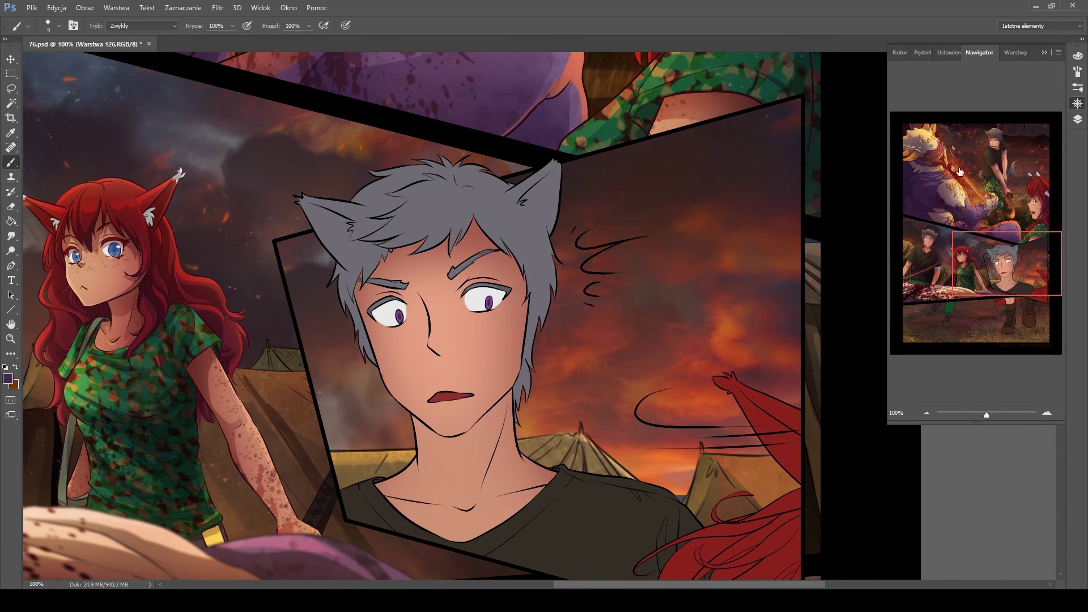
Save the file and shade the close-up man's forehead, eyes and face edge on a new clipped Multiply layer at 37% opacity
{"action": "key", "text": "F7"}
{"action": "key", "text": "ctrl+shift+alt+n"}
{"action": "key", "text": "bracketright"}
{"action": "key", "text": "bracketright"}
{"action": "key", "text": "bracketright"}
{"action": "key", "text": "ctrl+s"}
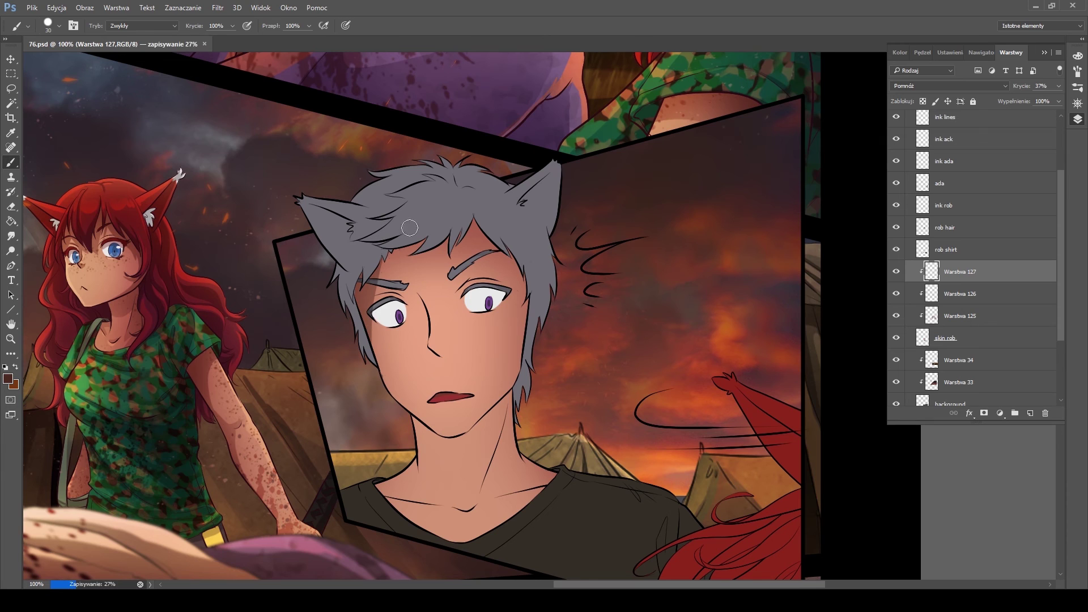
{"action": "key", "text": "bracketleft"}
{"action": "key", "text": "bracketleft"}
{"action": "key", "text": "bracketleft"}
{"action": "key", "text": "bracketright"}
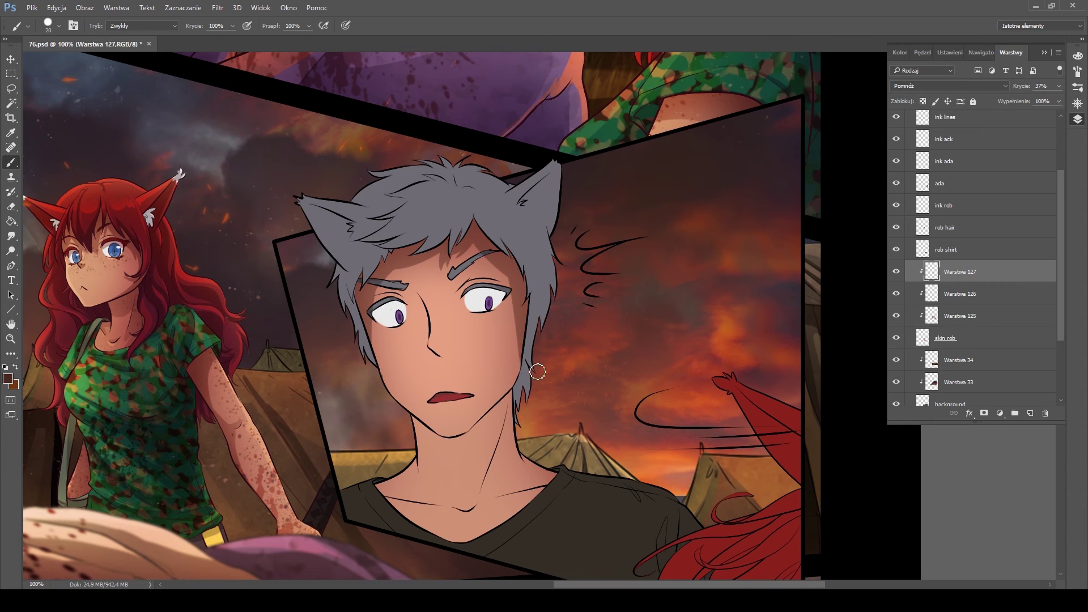
{"action": "key", "text": "bracketright"}
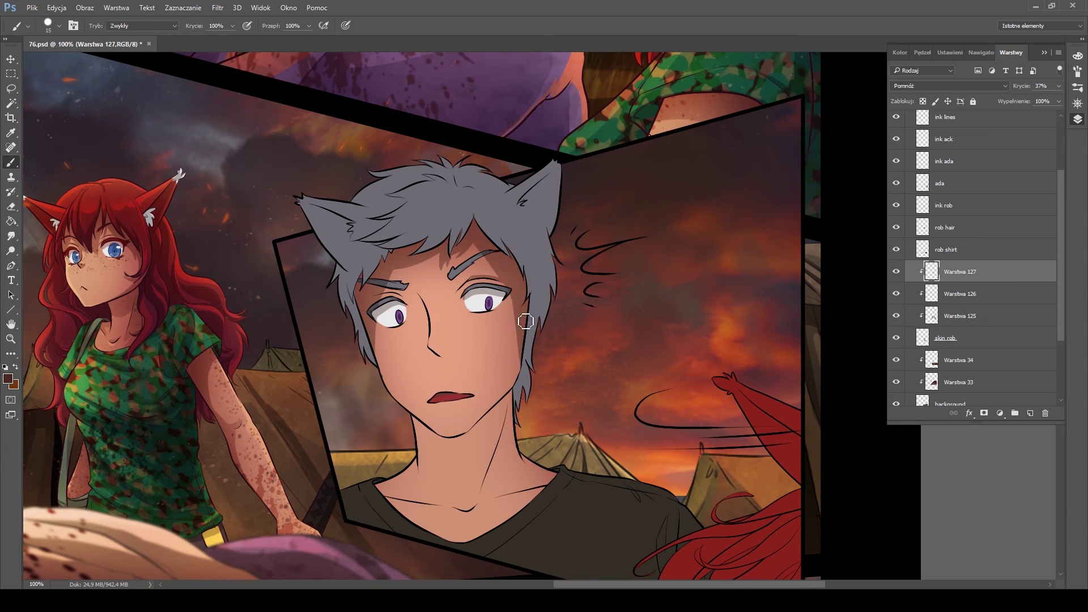
Shade the close-up man's nose, neck and collarbones, and soften the shadows with the eraser at 34% opacity
{"action": "key", "text": "bracketleft"}
{"action": "mouse_move", "coordinate": [510, 396]}
{"action": "left_mouse_down"}
{"action": "mouse_move", "coordinate": [422, 441]}
{"action": "mouse_move", "coordinate": [420, 425]}
{"action": "mouse_move", "coordinate": [519, 430]}
{"action": "mouse_move", "coordinate": [483, 502]}
{"action": "left_mouse_up"}
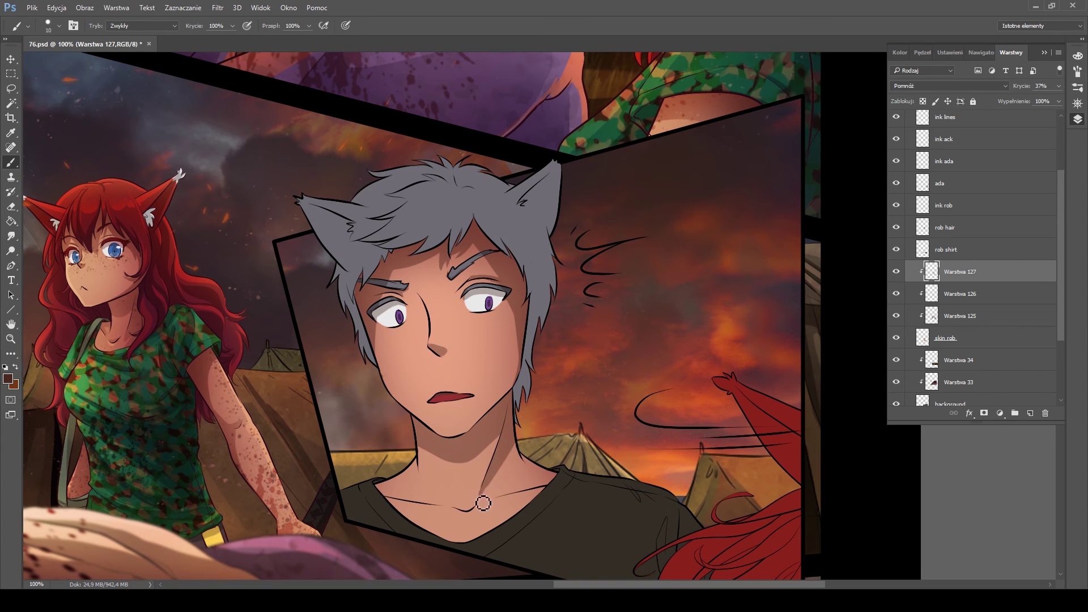
{"action": "key", "text": "e"}
{"action": "key", "text": "b"}
{"action": "mouse_move", "coordinate": [388, 497]}
{"action": "left_mouse_down"}
{"action": "mouse_move", "coordinate": [482, 505]}
{"action": "mouse_move", "coordinate": [552, 453]}
{"action": "left_mouse_up"}
{"action": "key", "text": "e"}
{"action": "left_click_drag", "start_coordinate": [420, 507], "coordinate": [476, 479]}
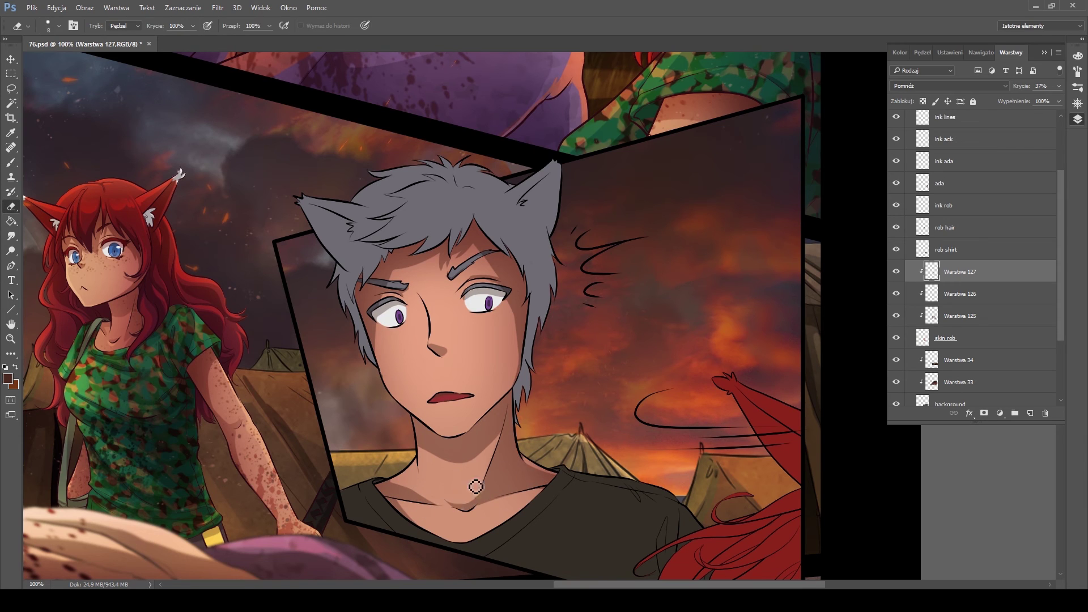
{"action": "key", "text": "b"}
{"action": "key", "text": "e"}
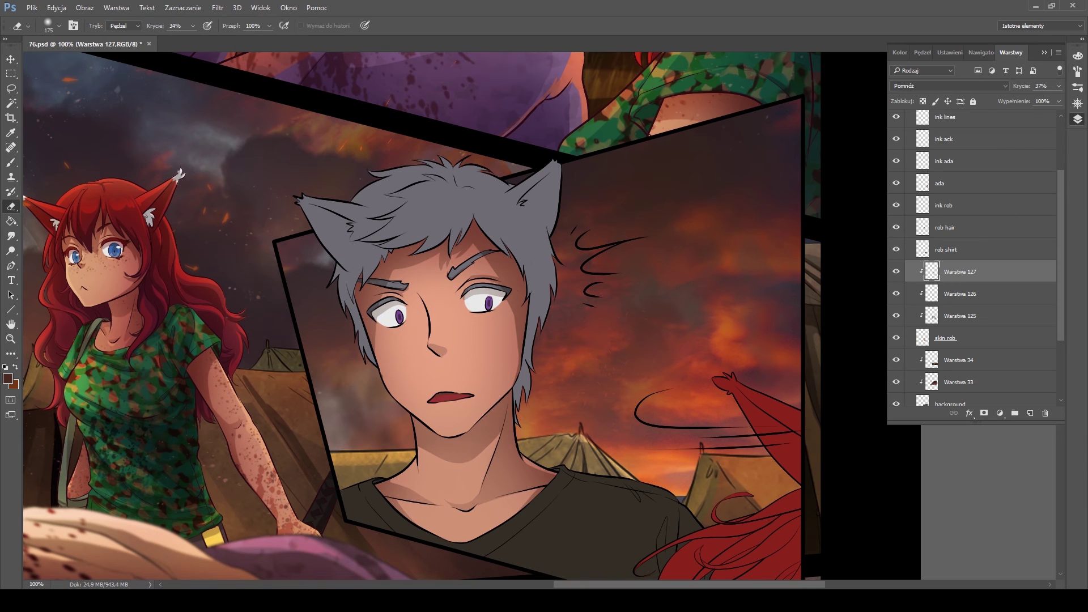
Paint pale highlights on the close-up man's face and collarbones on a new clipped Overlay layer at 49% opacity
{"action": "key", "text": "ctrl+shift+alt+n"}
{"action": "key", "text": "shift+alt+o"}
{"action": "key", "text": "b"}
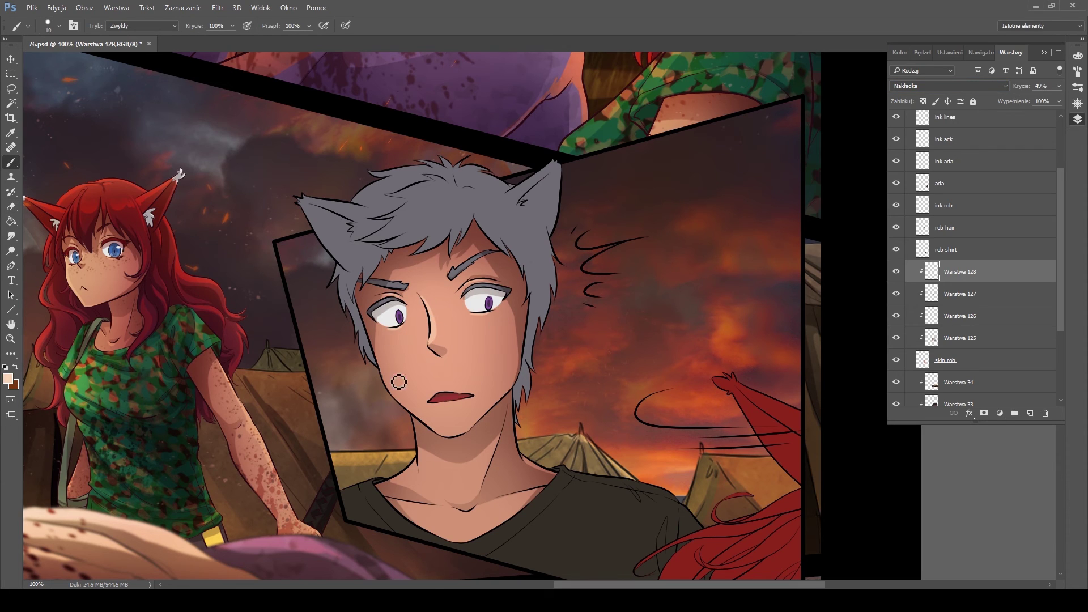
{"action": "key", "text": "e"}
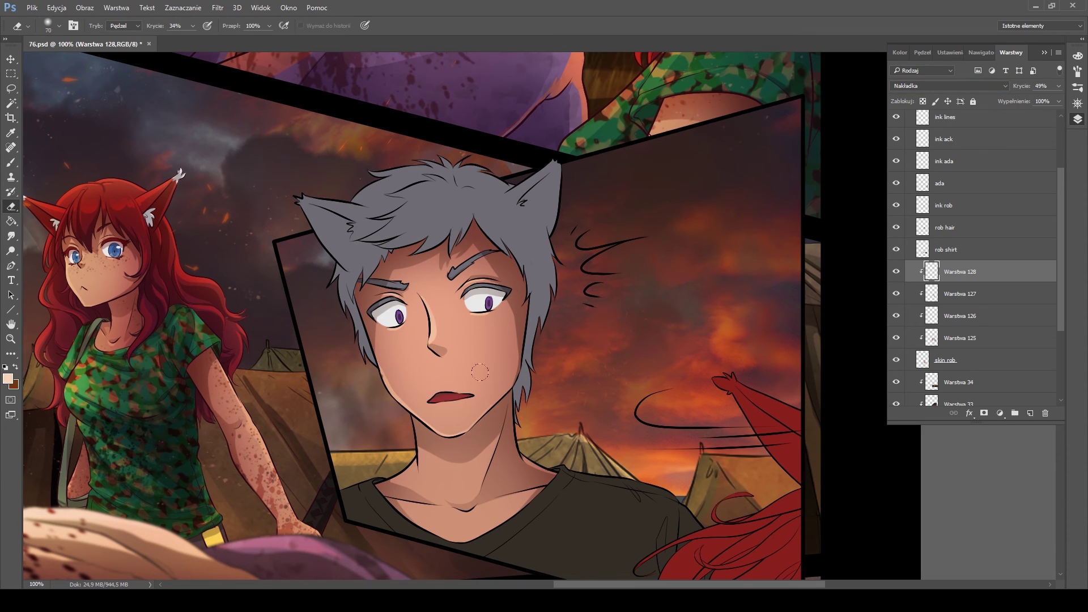
{"action": "key", "text": "b"}
{"action": "left_click_drag", "start_coordinate": [490, 502], "coordinate": [529, 490]}
Tint the close-up man's shirt on an Overlay layer clipped to "rob shirt" and paint dark folds on a clipped Multiply layer
{"action": "key", "text": "ctrl+shift+alt+n"}
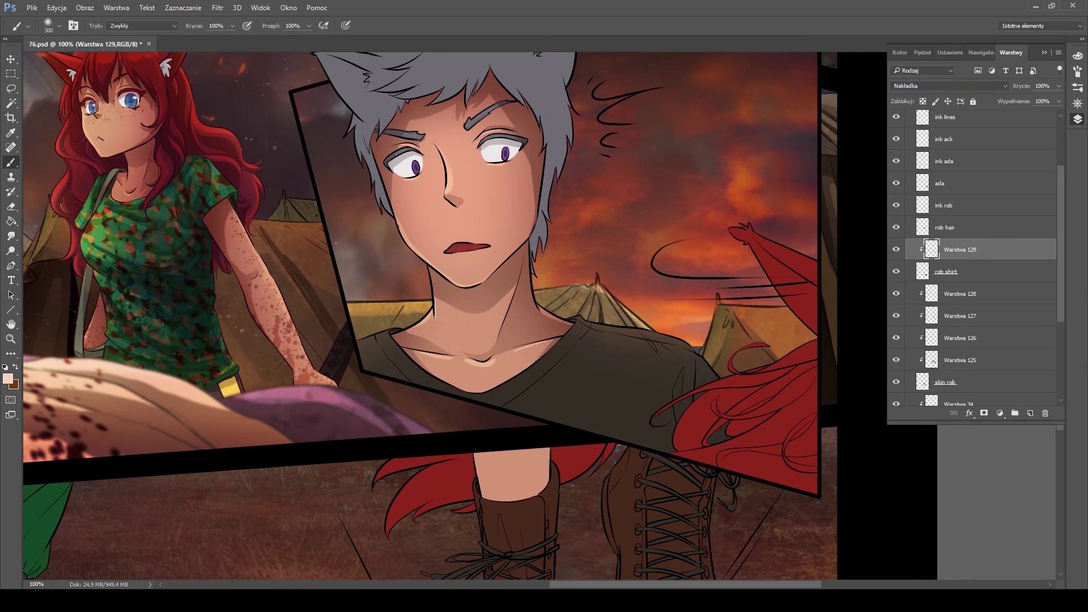
{"action": "scroll", "coordinate": [409, 504], "scroll_direction": "down", "scroll_amount": 5}
{"action": "left_click_drag", "start_coordinate": [958, 271], "coordinate": [980, 247]}
{"action": "key", "text": "shift+alt+m"}
{"action": "key", "text": "bracketleft"}
{"action": "mouse_move", "coordinate": [507, 423]}
{"action": "left_mouse_down"}
{"action": "mouse_move", "coordinate": [638, 446]}
{"action": "mouse_move", "coordinate": [684, 390]}
{"action": "mouse_move", "coordinate": [688, 425]}
{"action": "mouse_move", "coordinate": [659, 355]}
{"action": "left_mouse_up"}
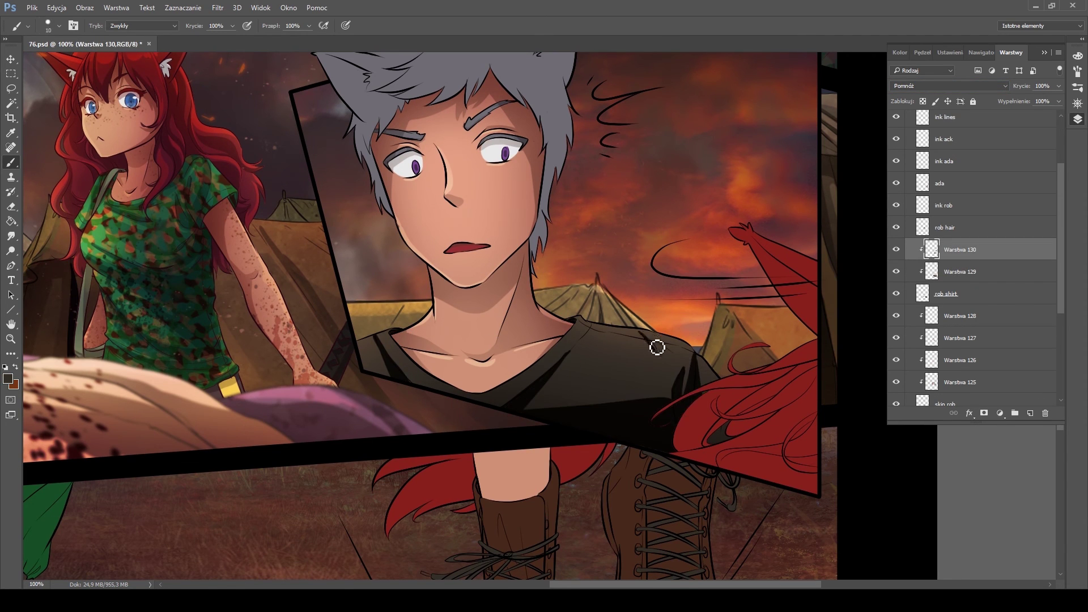
Undo the last shirt stroke and highlight the shoulder and folds on a further layer clipped to "rob shirt"
{"action": "key", "text": "ctrl+z"}
{"action": "key", "text": "ctrl+shift+alt+n"}
{"action": "key", "text": "bracketleft"}
{"action": "mouse_move", "coordinate": [597, 321]}
{"action": "left_mouse_down"}
{"action": "mouse_move", "coordinate": [686, 344]}
{"action": "mouse_move", "coordinate": [708, 366]}
{"action": "left_mouse_up"}
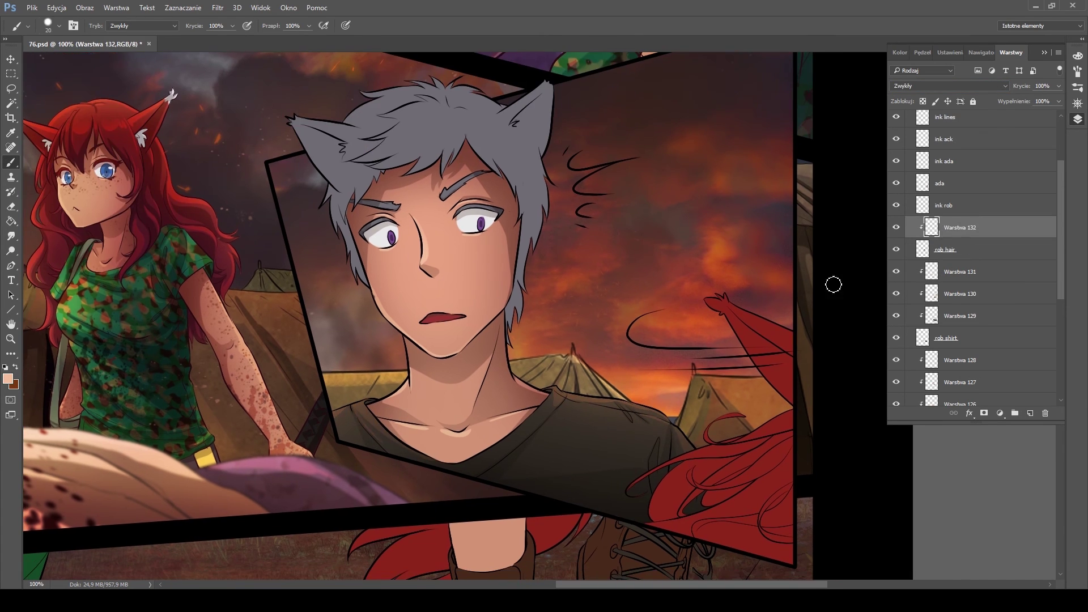
Warm the close-up man's hair and ears with a 300 px soft orange brush on a clipped layer at 60% opacity
{"action": "scroll", "coordinate": [325, 395], "scroll_direction": "up", "scroll_amount": 2}
{"action": "key", "text": "bracketleft"}
{"action": "key", "text": "bracketleft"}
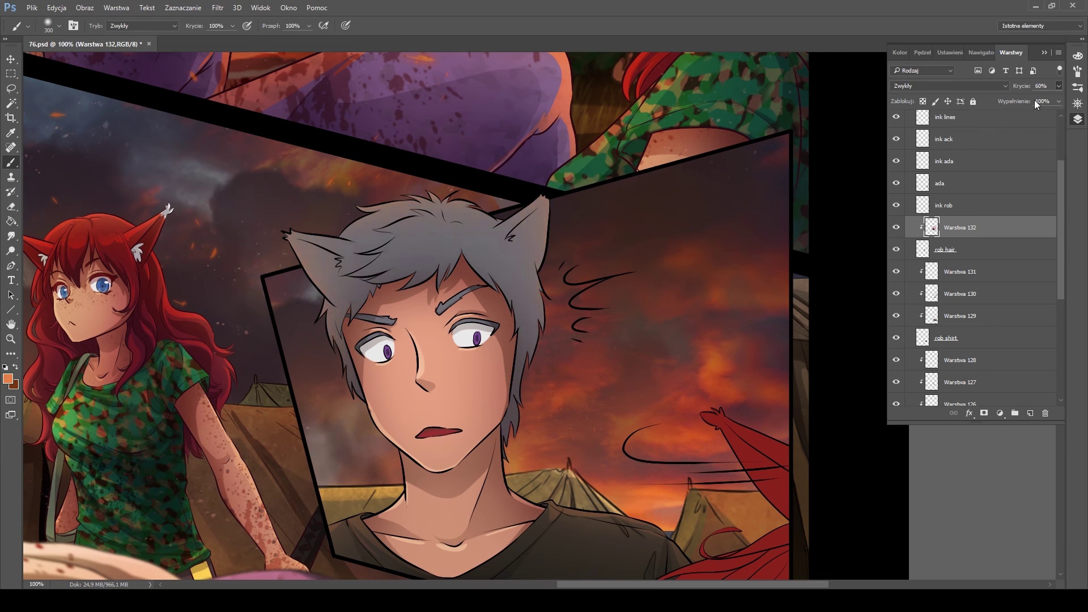
{"action": "left_click_drag", "start_coordinate": [318, 272], "coordinate": [527, 238]}
Highlight the edges of the close-up man's ears and crown with a pale skin tone on a new clipped Overlay layer
{"action": "key", "text": "ctrl+shift+alt+n"}
{"action": "key", "text": "shift+alt+o"}
{"action": "left_click", "coordinate": [396, 397], "text": "alt"}
{"action": "mouse_move", "coordinate": [289, 235]}
{"action": "left_mouse_down"}
{"action": "mouse_move", "coordinate": [340, 238]}
{"action": "mouse_move", "coordinate": [404, 206]}
{"action": "mouse_move", "coordinate": [503, 223]}
{"action": "mouse_move", "coordinate": [395, 232]}
{"action": "left_mouse_up"}
{"action": "key", "text": "bracketleft"}
{"action": "key", "text": "bracketleft"}
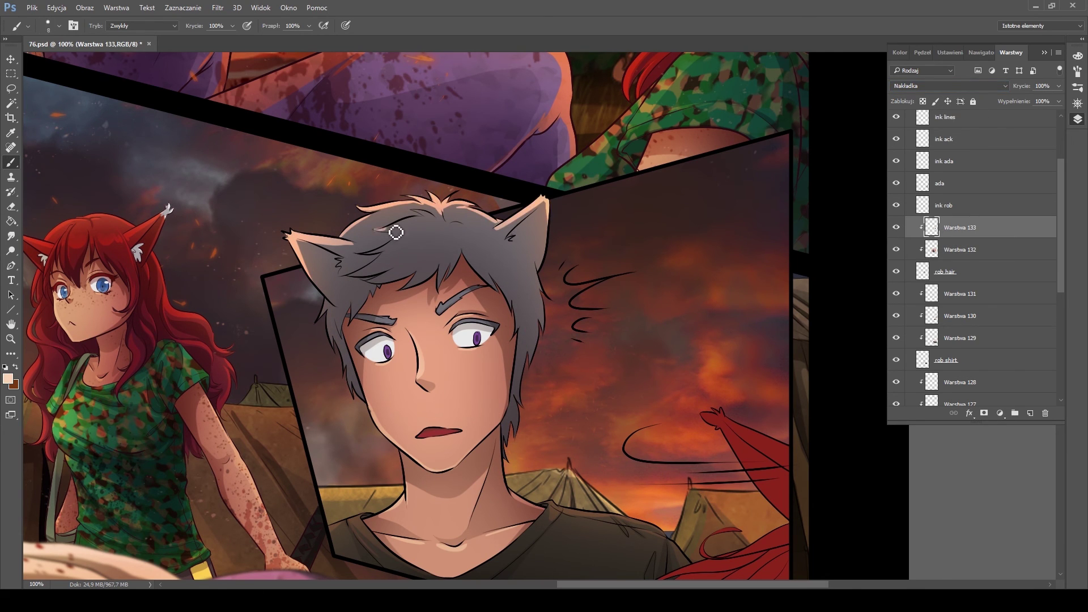
Add thin highlight strands to the close-up man's fringe and the locks on both sides of his face
{"action": "key", "text": "e"}
{"action": "key", "text": "b"}
{"action": "left_click_drag", "start_coordinate": [373, 272], "coordinate": [428, 236]}
{"action": "left_click_drag", "start_coordinate": [332, 320], "coordinate": [354, 403]}
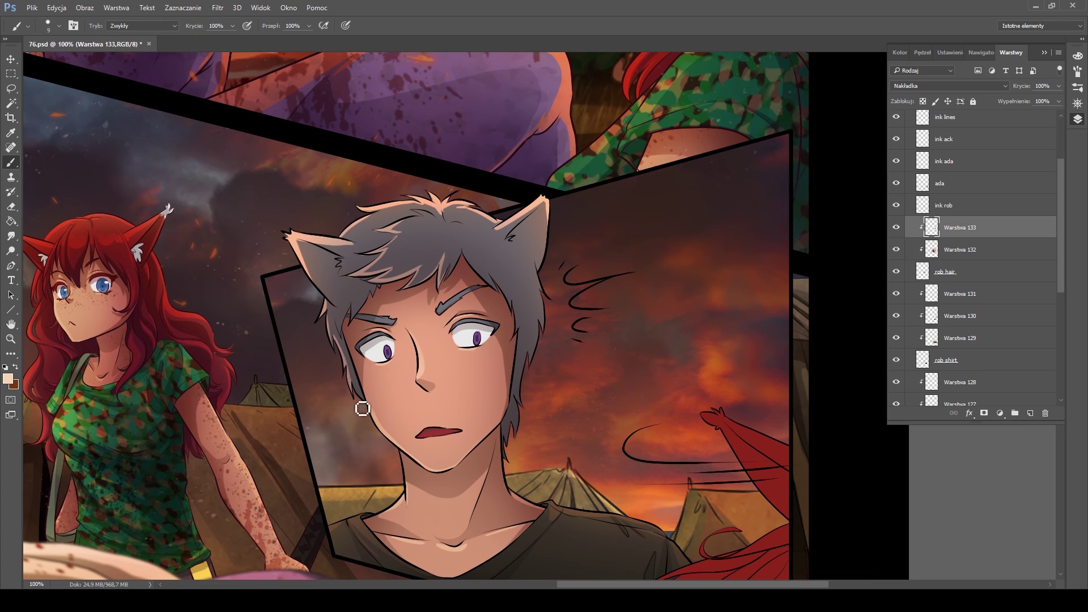
{"action": "mouse_move", "coordinate": [523, 298]}
{"action": "left_mouse_down"}
{"action": "mouse_move", "coordinate": [544, 284]}
{"action": "mouse_move", "coordinate": [549, 337]}
{"action": "left_mouse_up"}
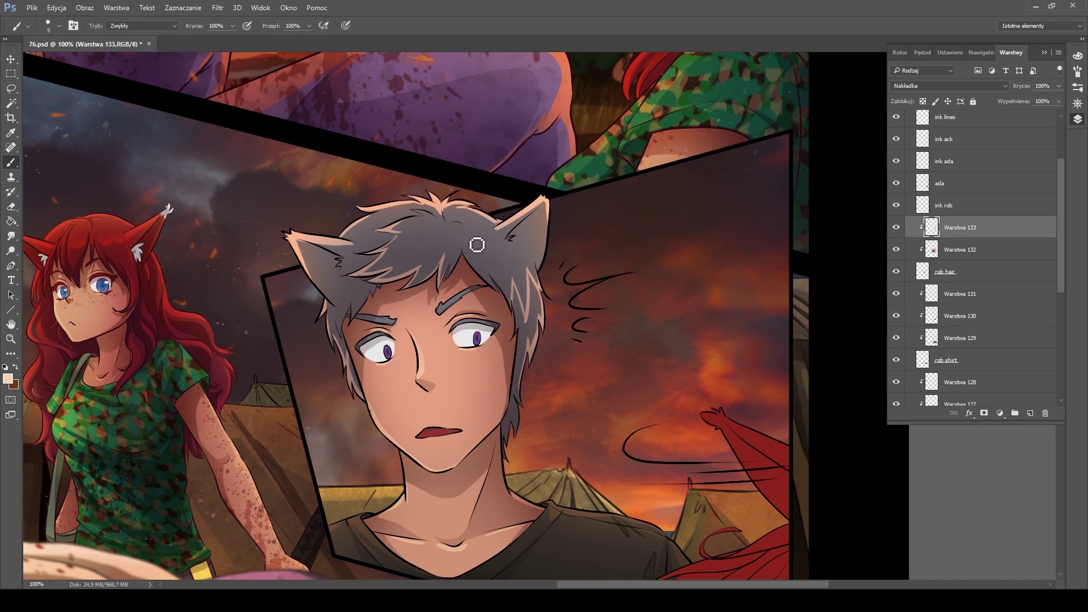
Shade the close-up man's ears on a new clipped Multiply layer at 35% opacity, below the hair highlights
{"action": "left_click", "coordinate": [473, 266], "text": "alt"}
{"action": "key", "text": "ctrl+shift+alt+n"}
{"action": "key", "text": "shift+alt+m"}
{"action": "left_click_drag", "start_coordinate": [319, 253], "coordinate": [339, 279]}
{"action": "key", "text": "3"}
{"action": "key", "text": "5"}
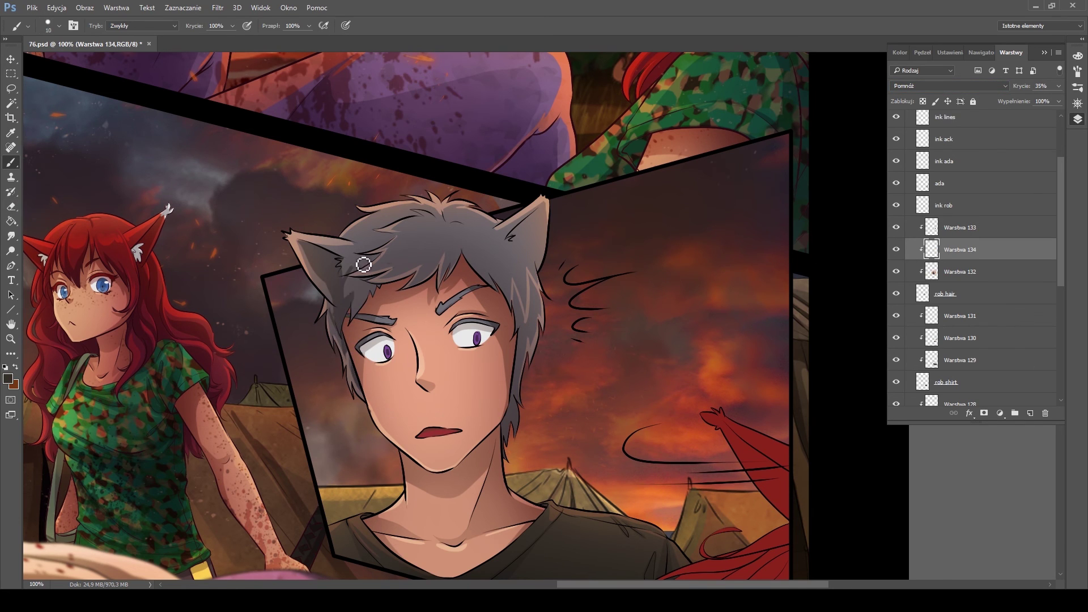
{"action": "key", "text": "bracketright"}
{"action": "mouse_move", "coordinate": [520, 241]}
{"action": "left_mouse_down"}
{"action": "mouse_move", "coordinate": [505, 304]}
{"action": "mouse_move", "coordinate": [512, 287]}
{"action": "left_mouse_up"}
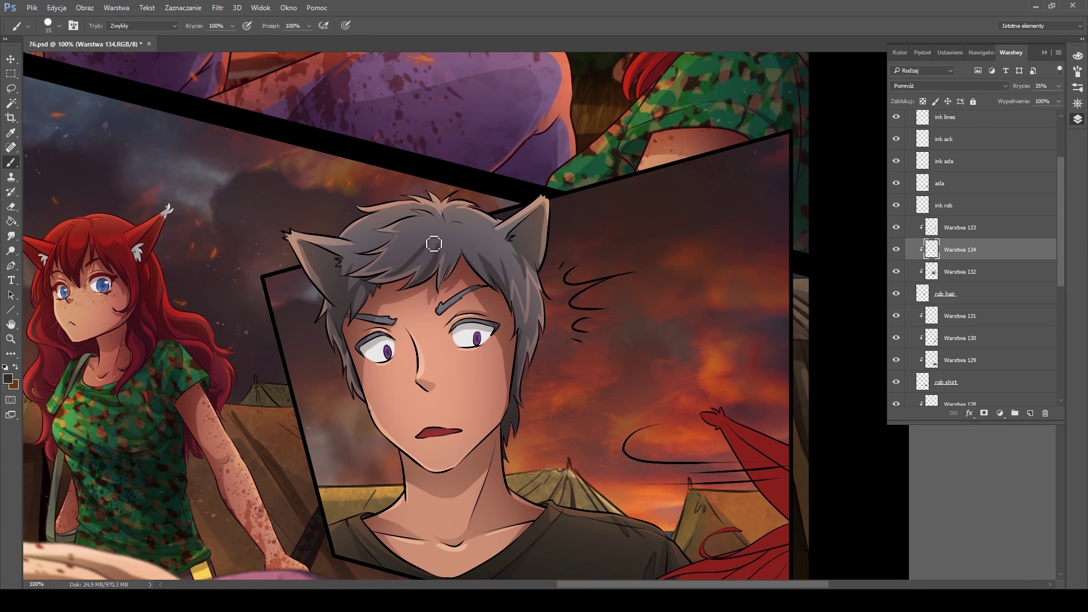
Shade the close-up man's fringe and side hair, trim the shadows with the eraser and lower the layer's opacity to 30%
{"action": "key", "text": "e"}
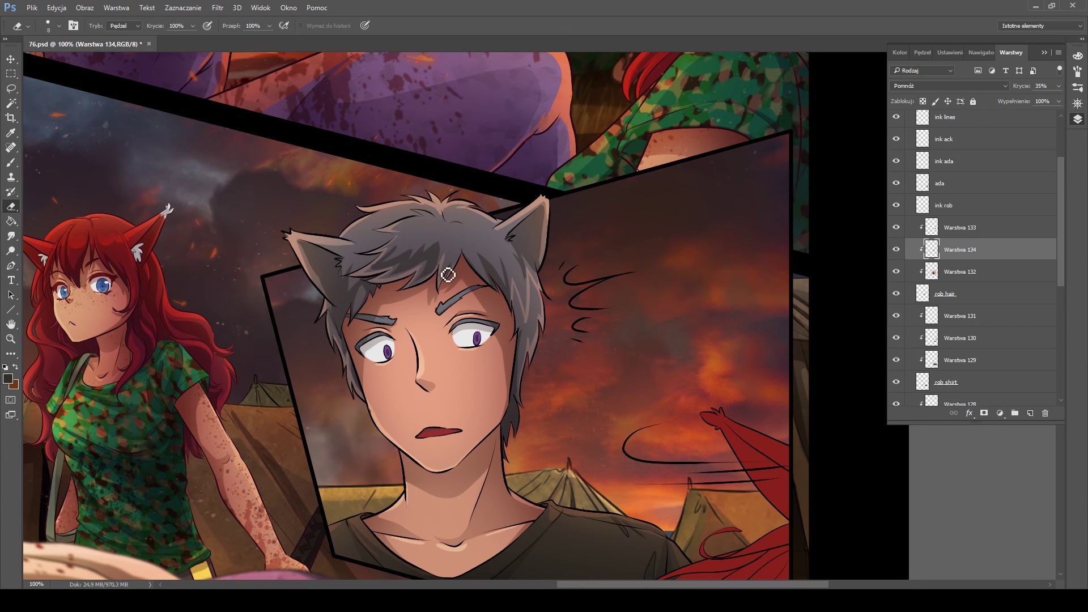
{"action": "key", "text": "b"}
{"action": "key", "text": "bracketright"}
{"action": "key", "text": "bracketright"}
{"action": "key", "text": "e"}
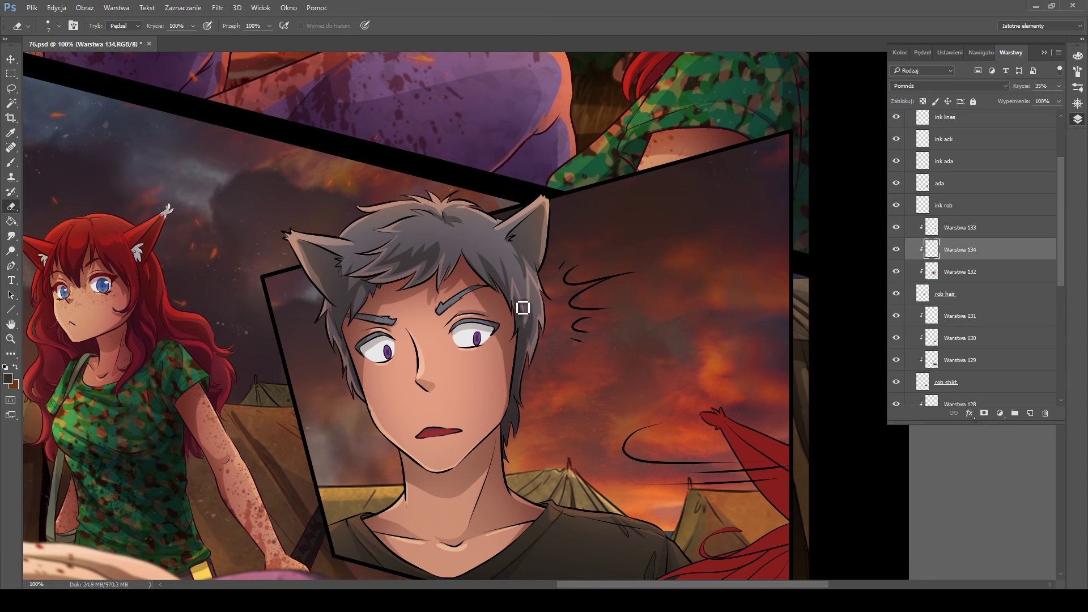
{"action": "left_click_drag", "start_coordinate": [697, 369], "coordinate": [696, 325]}
{"action": "key", "text": "b"}
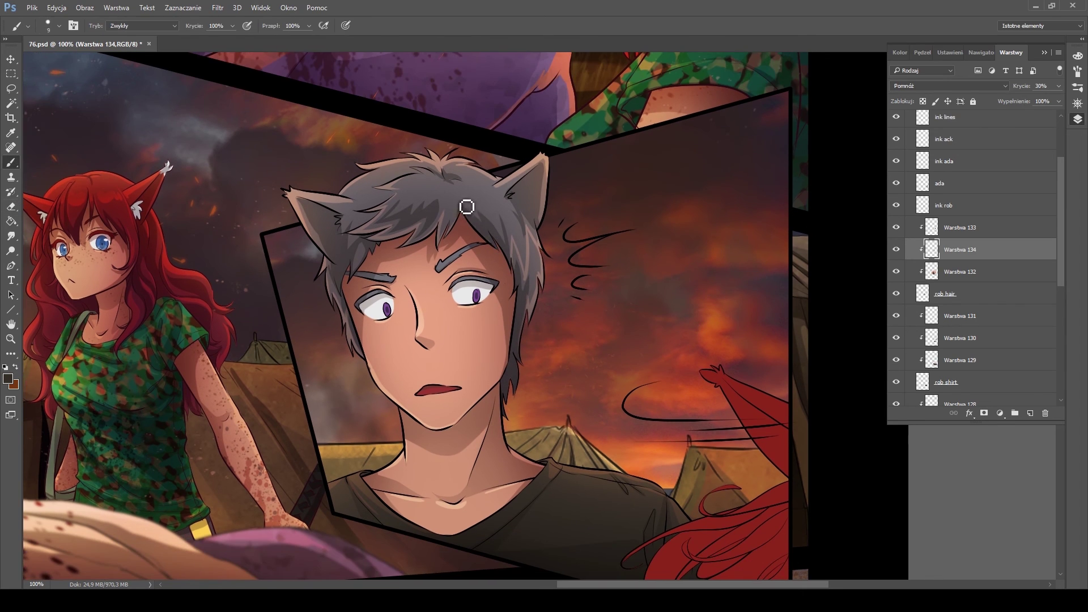
Shade the red hair in the inset's corner on a new clipped layer above ada and paint the ear tip white on another
{"action": "left_click", "coordinate": [977, 187]}
{"action": "key", "text": "e"}
{"action": "key", "text": "ctrl+shift+alt+n"}
{"action": "key", "text": "ctrl+alt+g"}
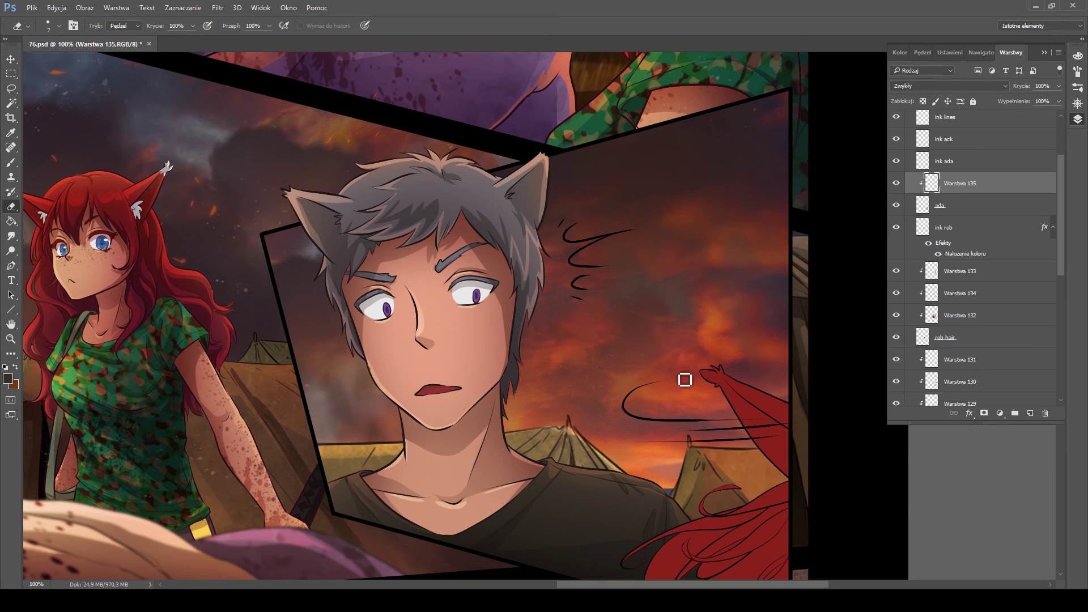
{"action": "key", "text": "b"}
{"action": "left_click_drag", "start_coordinate": [880, 232], "coordinate": [798, 214]}
{"action": "left_click_drag", "start_coordinate": [567, 397], "coordinate": [488, 135]}
{"action": "left_click_drag", "start_coordinate": [396, 170], "coordinate": [334, 370]}
{"action": "left_click_drag", "start_coordinate": [527, 306], "coordinate": [448, 476]}
{"action": "key", "text": "ctrl+shift+alt+n"}
{"action": "mouse_move", "coordinate": [480, 292]}
{"action": "left_mouse_down"}
{"action": "mouse_move", "coordinate": [518, 309]}
{"action": "mouse_move", "coordinate": [521, 323]}
{"action": "mouse_move", "coordinate": [483, 312]}
{"action": "left_mouse_up"}
Paint shadow strands over the red hair on a new clipped Multiply layer, adding a Gradient Overlay and reducing its opacity to 29%
{"action": "key", "text": "ctrl+shift+alt+n"}
{"action": "left_click", "coordinate": [560, 197], "text": "alt"}
{"action": "key", "text": "bracketright"}
{"action": "key", "text": "bracketright"}
{"action": "mouse_move", "coordinate": [494, 444]}
{"action": "left_mouse_down"}
{"action": "mouse_move", "coordinate": [534, 442]}
{"action": "mouse_move", "coordinate": [444, 498]}
{"action": "mouse_move", "coordinate": [560, 451]}
{"action": "left_mouse_up"}
{"action": "key", "text": "e"}
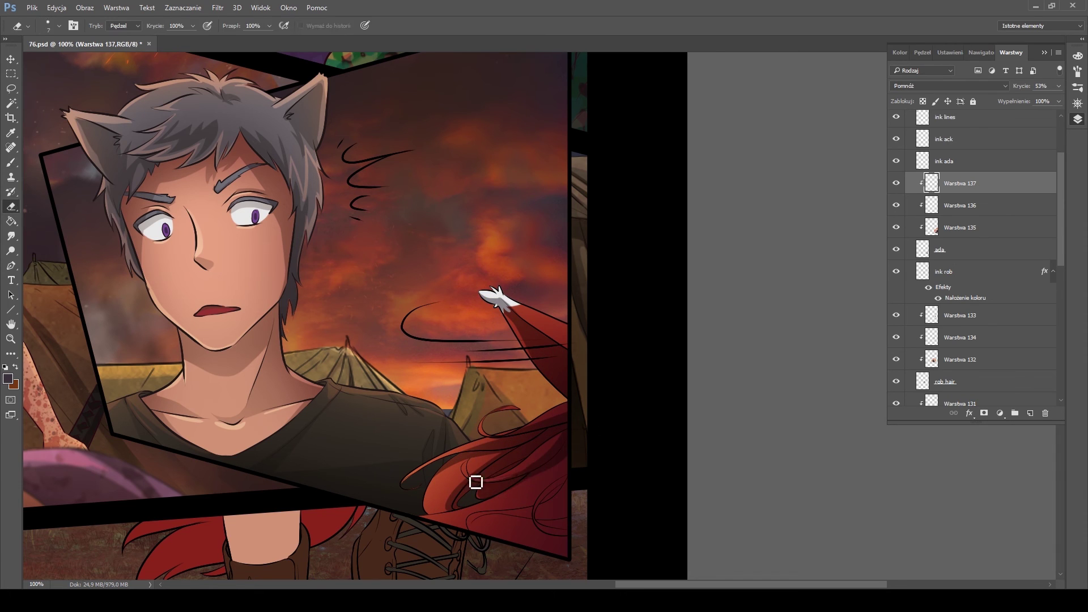
{"action": "key", "text": "b"}
{"action": "key", "text": "bracketright"}
{"action": "mouse_move", "coordinate": [540, 481]}
{"action": "left_mouse_down"}
{"action": "mouse_move", "coordinate": [460, 519]}
{"action": "mouse_move", "coordinate": [557, 505]}
{"action": "mouse_move", "coordinate": [573, 523]}
{"action": "mouse_move", "coordinate": [504, 519]}
{"action": "mouse_move", "coordinate": [529, 524]}
{"action": "mouse_move", "coordinate": [555, 549]}
{"action": "left_mouse_up"}
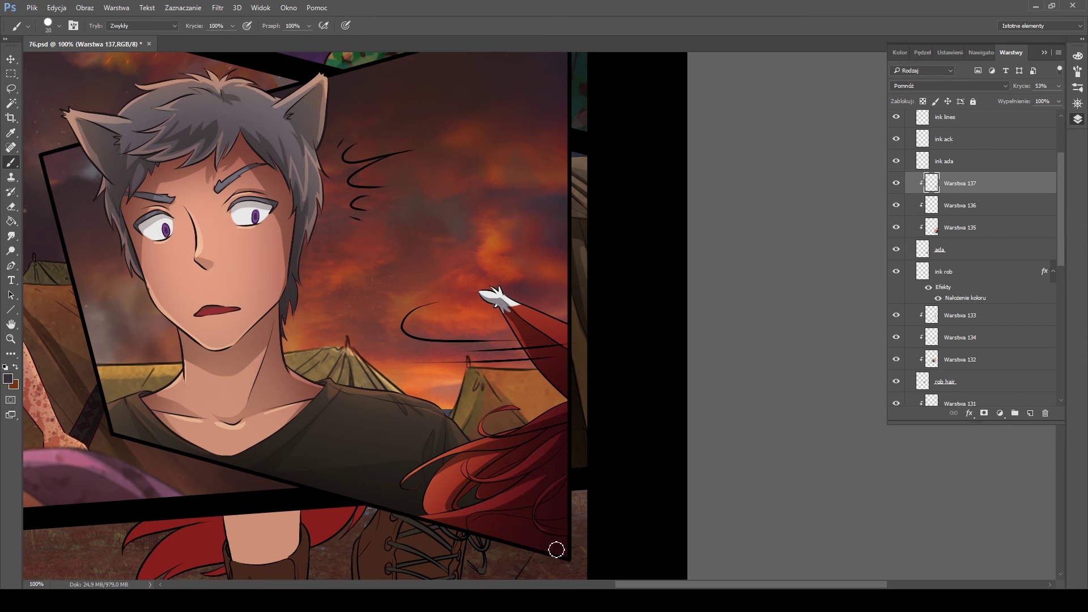
{"action": "key", "text": "e"}
{"action": "key", "text": "b"}
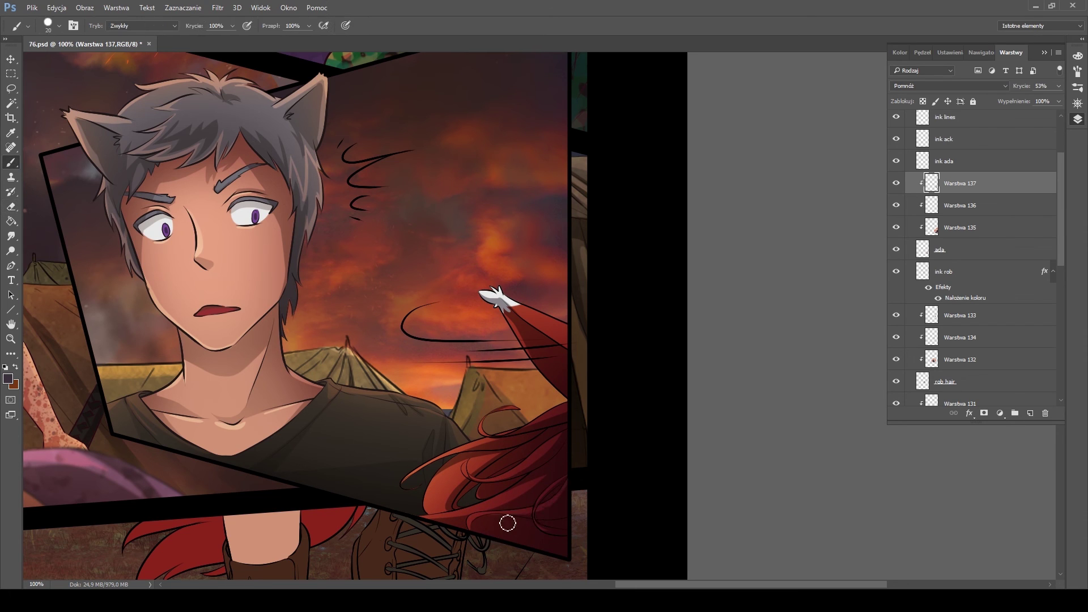
{"action": "key", "text": "bracketright"}
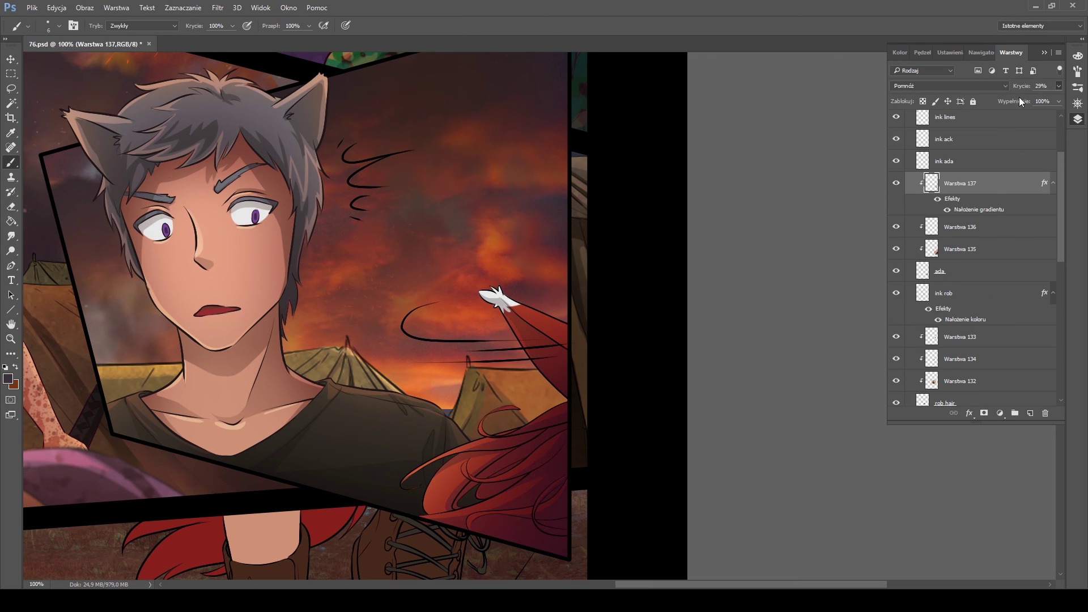
Paint pale skin-toned highlights along the red hair strands and ear edge on a new clipped layer, trimming them with the eraser
{"action": "key", "text": "ctrl+shift+alt+n"}
{"action": "mouse_move", "coordinate": [566, 329]}
{"action": "left_mouse_down"}
{"action": "mouse_move", "coordinate": [499, 298]}
{"action": "mouse_move", "coordinate": [563, 334]}
{"action": "left_mouse_up"}
{"action": "key", "text": "bracketright"}
{"action": "left_click_drag", "start_coordinate": [503, 449], "coordinate": [469, 471]}
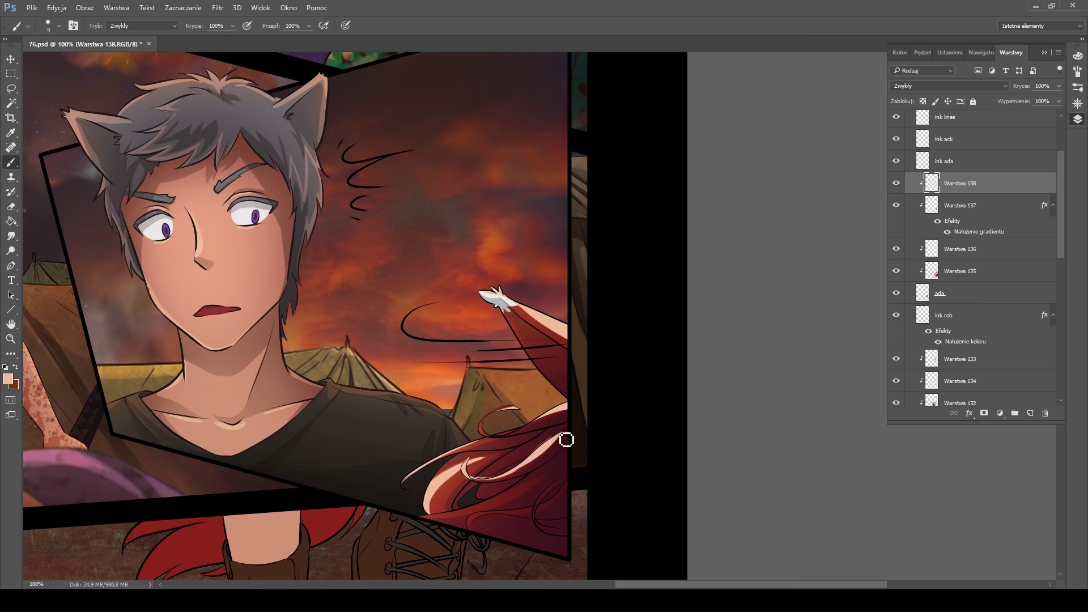
{"action": "key", "text": "e"}
{"action": "key", "text": "b"}
{"action": "left_click_drag", "start_coordinate": [554, 495], "coordinate": [537, 513]}
{"action": "key", "text": "e"}
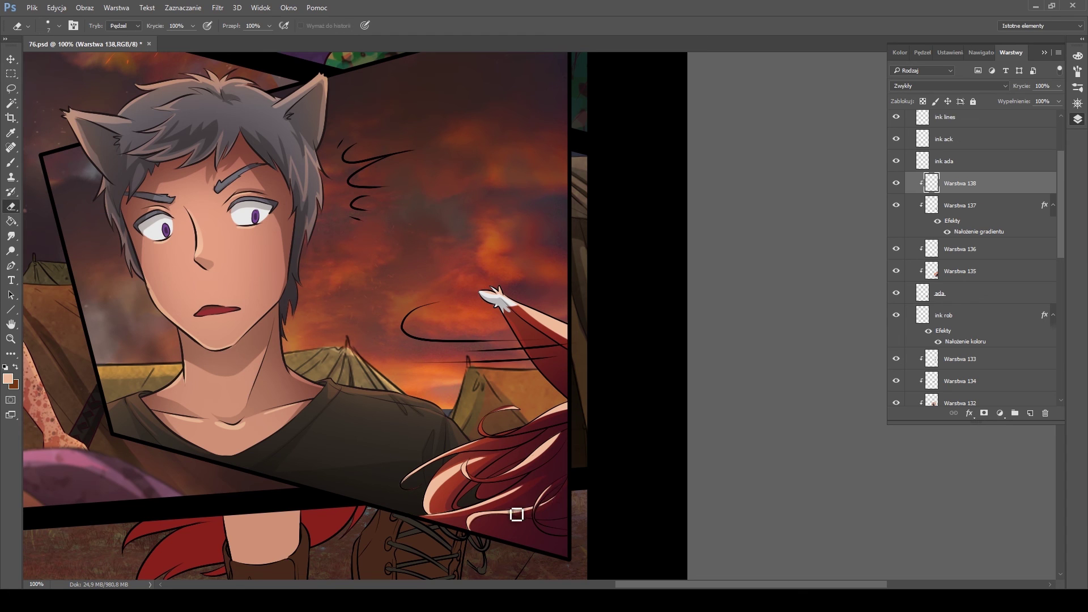
{"action": "left_click_drag", "start_coordinate": [431, 481], "coordinate": [462, 508]}
Apply Colour Overlays to the ink ada and ink ack line art, making the emphasis marks beside the man's head orange
{"action": "scroll", "coordinate": [974, 255], "scroll_direction": "down", "scroll_amount": 10}
{"action": "left_click", "coordinate": [989, 292]}
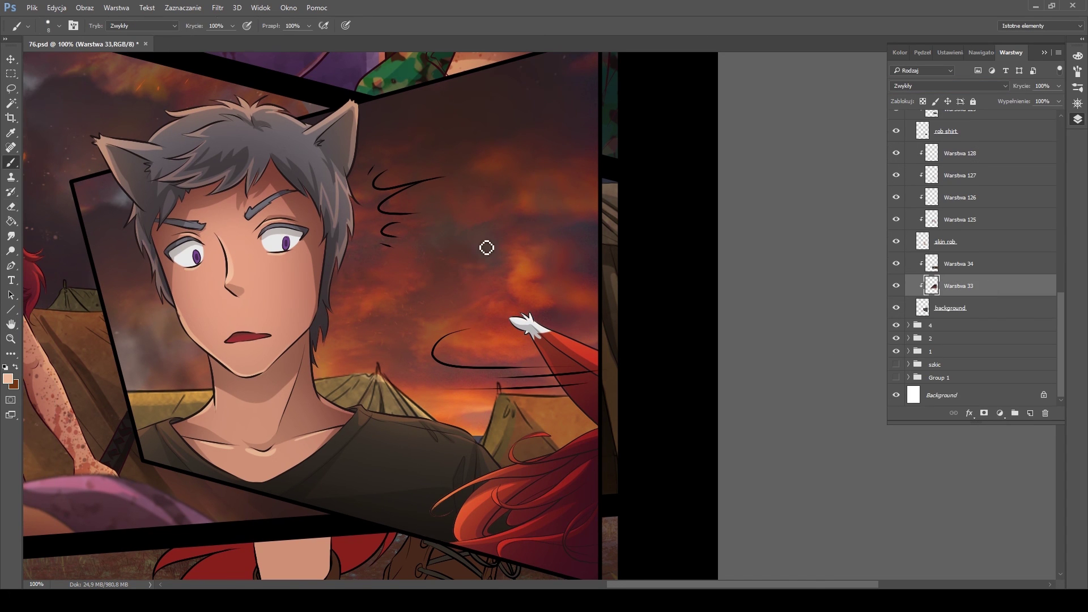
{"action": "key", "text": "i"}
{"action": "left_click", "coordinate": [276, 236], "text": "ctrl"}
{"action": "key", "text": "alt+shift+BackSpace"}
{"action": "key", "text": "e"}
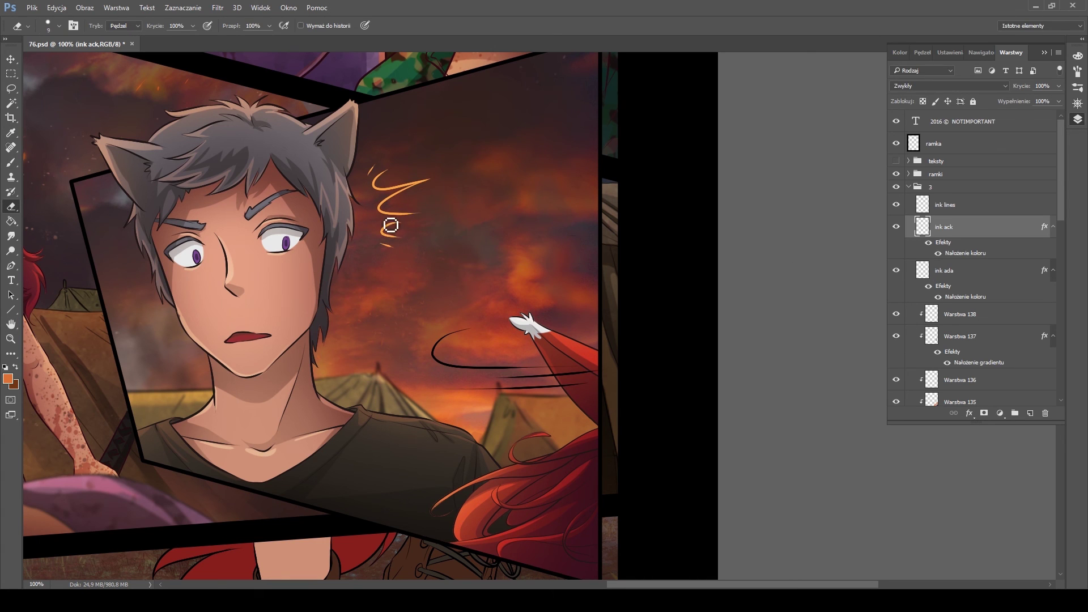
Add a Stroke effect to the curved motion lines on the ink lines layer and shift them slightly toward the man
{"action": "left_click", "coordinate": [957, 202]}
{"action": "key", "text": "space"}
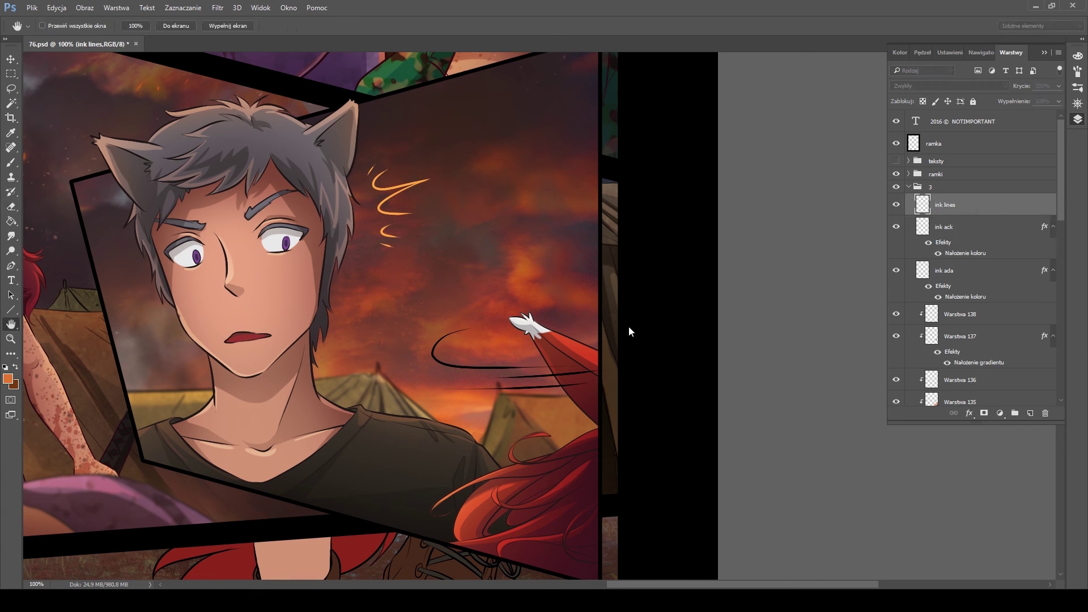
{"action": "key", "text": "F2"}
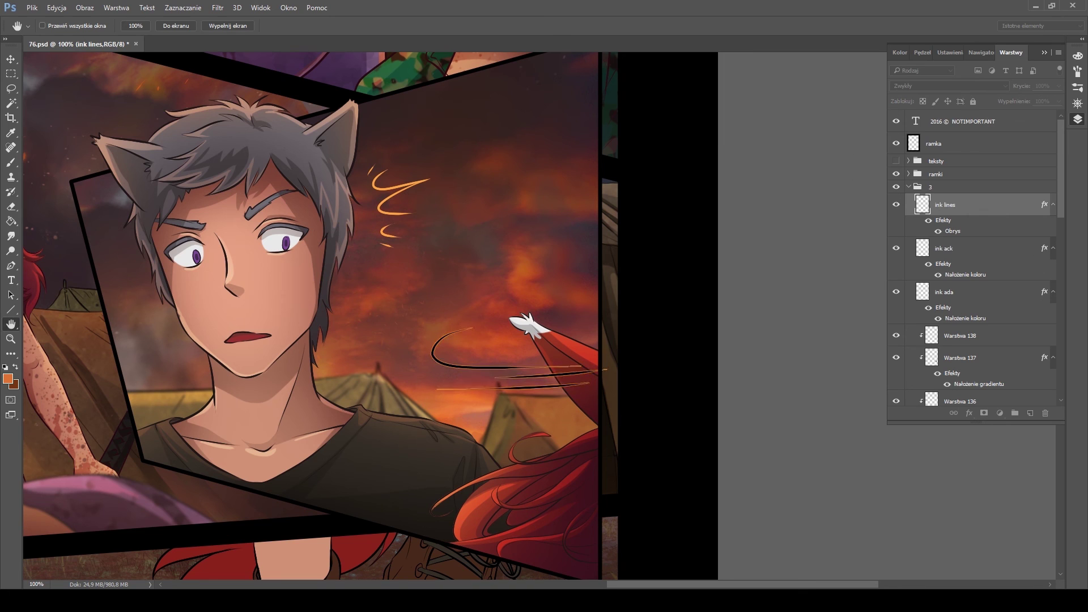
{"action": "key", "text": "b"}
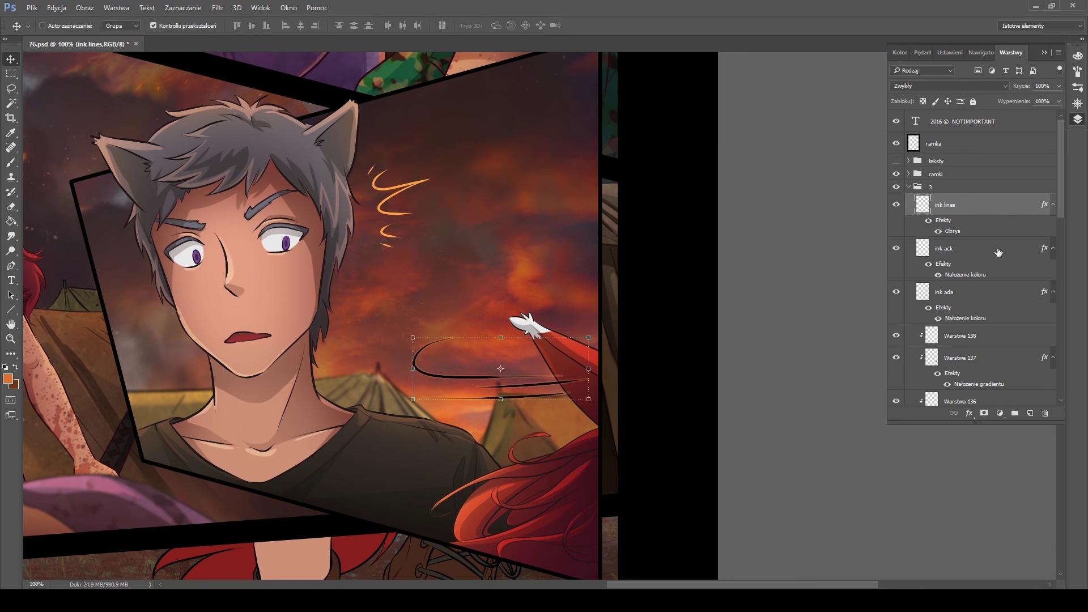
Add a new layer above ink lines and outline the inset panel, including the man's protruding head, with the Polygonal Lasso
{"action": "key", "text": "ctrl+shift+alt+n"}
{"action": "key", "text": "l"}
{"action": "left_click_drag", "start_coordinate": [397, 170], "coordinate": [387, 215]}
{"action": "left_click", "coordinate": [589, 80]}
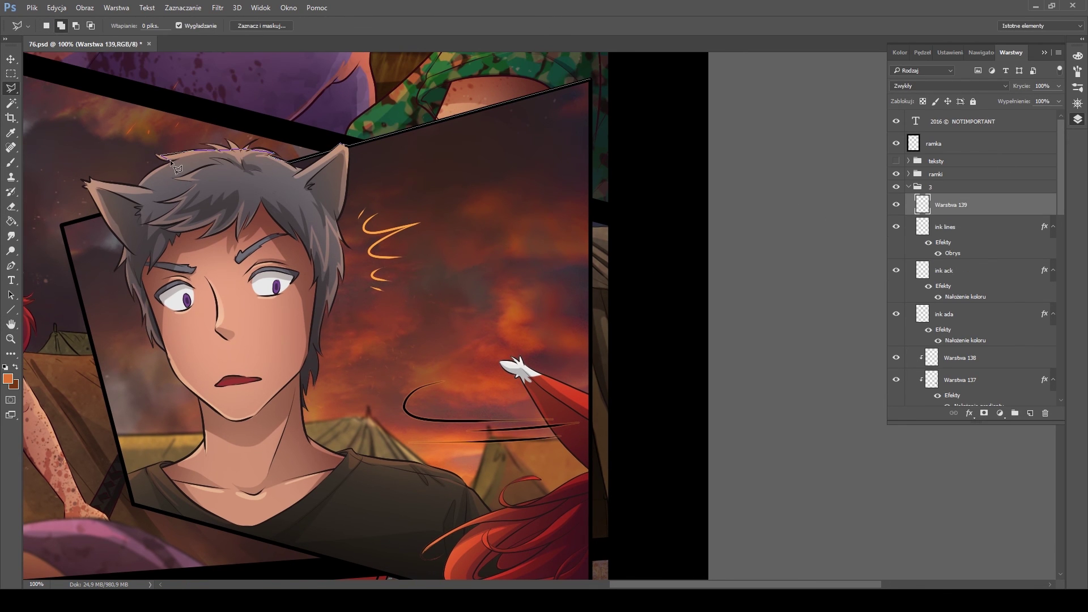
{"action": "left_click", "coordinate": [132, 503]}
{"action": "scroll", "coordinate": [132, 503], "scroll_direction": "down", "scroll_amount": 5}
{"action": "left_click", "coordinate": [513, 430]}
{"action": "scroll", "coordinate": [513, 430], "scroll_direction": "up", "scroll_amount": 8}
{"action": "left_click", "coordinate": [518, 165]}
Paint a soft glow inside the inset selection with a sampled colour and set the layer to Overlay at 37% opacity
{"action": "key", "text": "b"}
{"action": "left_click", "coordinate": [162, 286], "text": "alt"}
{"action": "left_click_drag", "start_coordinate": [170, 295], "coordinate": [524, 180]}
{"action": "scroll", "coordinate": [523, 180], "scroll_direction": "down", "scroll_amount": 4}
{"action": "left_click", "coordinate": [949, 85]}
{"action": "left_click", "coordinate": [929, 187]}
{"action": "left_click_drag", "start_coordinate": [1021, 85], "coordinate": [997, 86]}
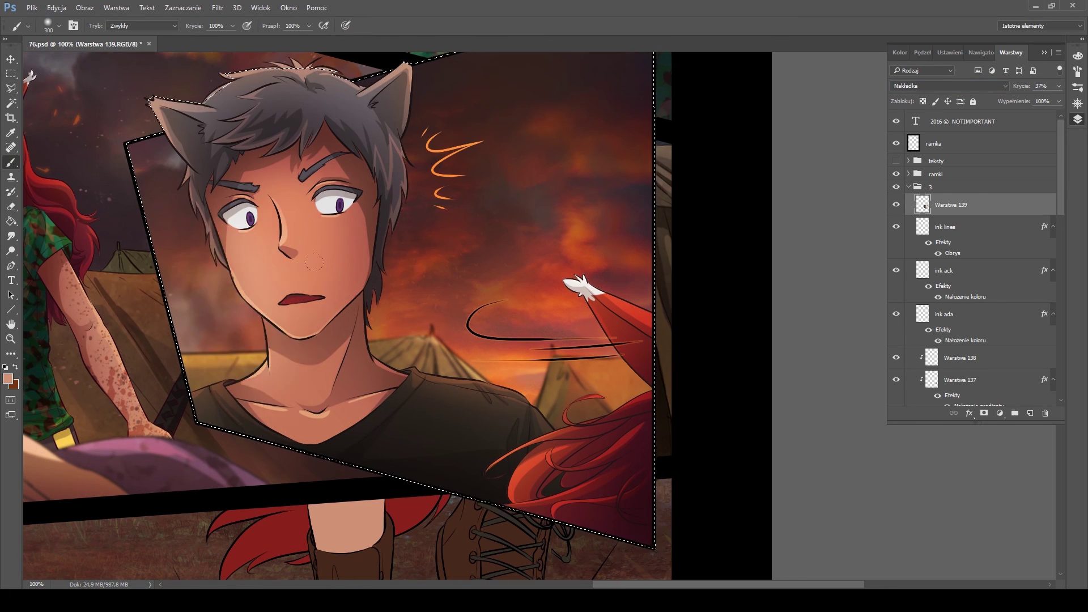
Refine the inset's glow with colours sampled from the picture, using a soft brush at 37% opacity
{"action": "left_click", "coordinate": [314, 262], "text": "alt"}
{"action": "key", "text": "3"}
{"action": "key", "text": "7"}
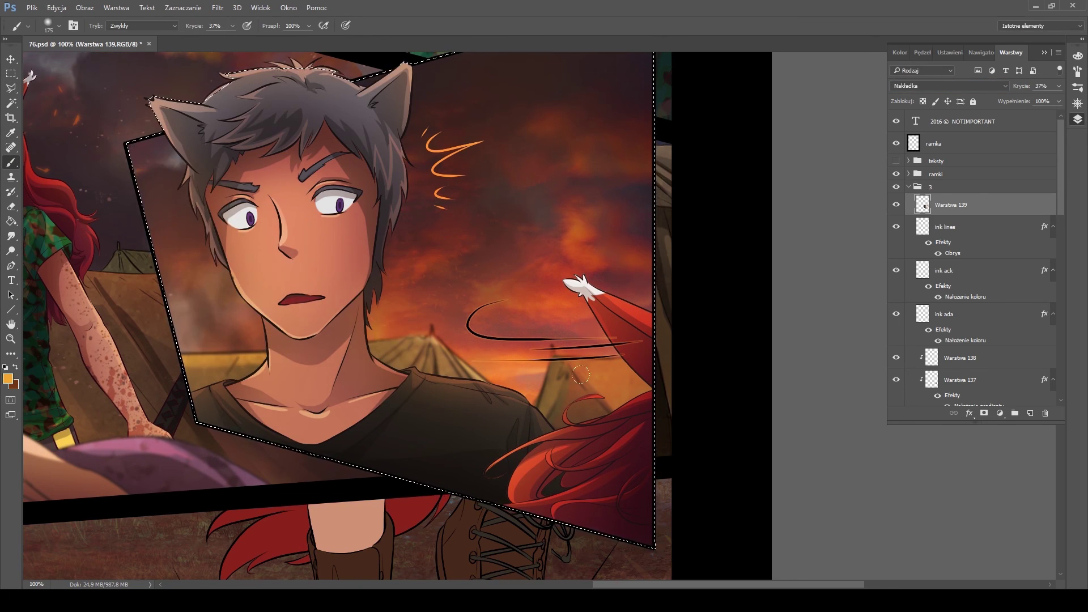
{"action": "left_click", "coordinate": [578, 286], "text": "alt"}
{"action": "key", "text": "bracketleft"}
{"action": "key", "text": "bracketleft"}
{"action": "key", "text": "bracketleft"}
Add a new layer beneath the glow layer and set up a smaller dark brush at 13% opacity
{"action": "left_click", "coordinate": [1029, 413], "text": "ctrl"}
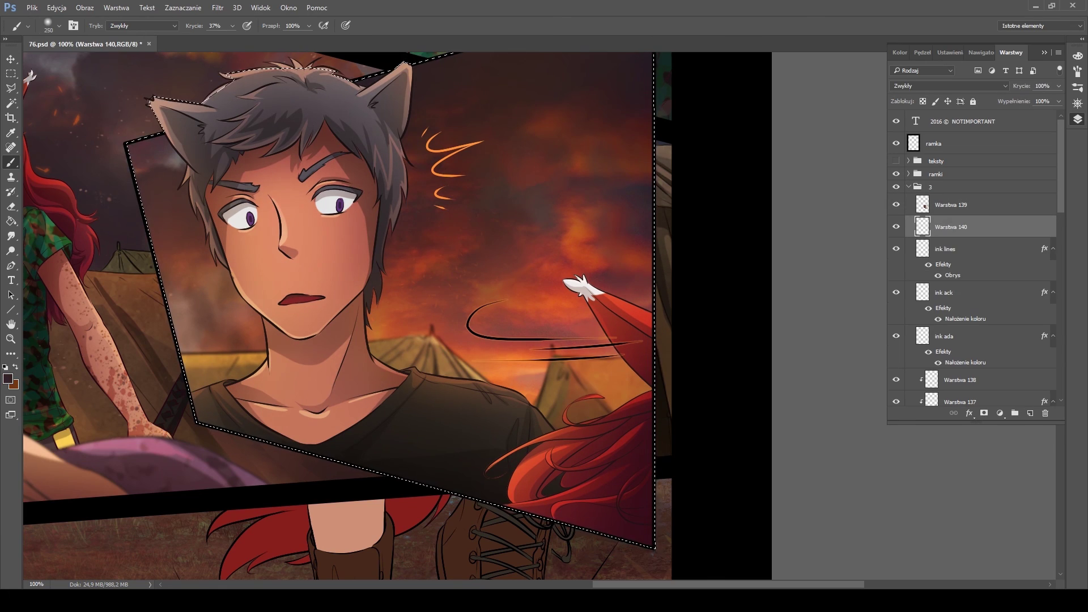
{"action": "key", "text": "bracketleft"}
{"action": "key", "text": "bracketleft"}
{"action": "key", "text": "bracketleft"}
{"action": "key", "text": "bracketleft"}
{"action": "key", "text": "bracketleft"}
{"action": "key", "text": "bracketleft"}
{"action": "key", "text": "bracketleft"}
{"action": "key", "text": "bracketleft"}
{"action": "key", "text": "bracketleft"}
{"action": "key", "text": "bracketleft"}
{"action": "key", "text": "bracketleft"}
{"action": "key", "text": "1"}
{"action": "key", "text": "3"}
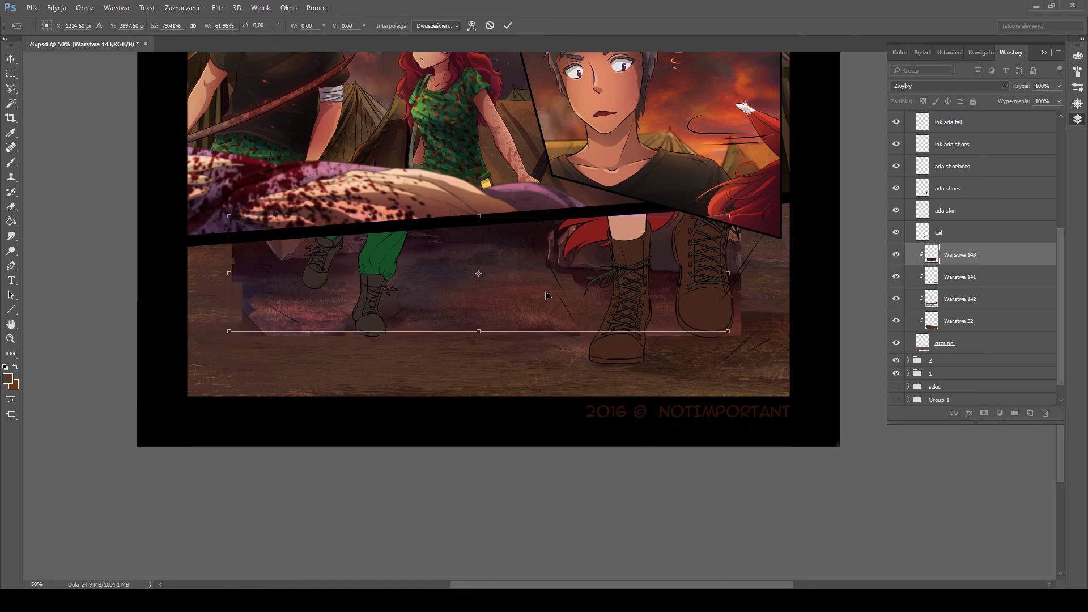
Move the scaled ground texture patch toward the green-trousered legs, then lasso and delete its excess beside the brown boots
{"action": "mouse_move", "coordinate": [546, 296]}
{"action": "left_mouse_down"}
{"action": "mouse_move", "coordinate": [615, 290]}
{"action": "mouse_move", "coordinate": [459, 296]}
{"action": "left_mouse_up"}
{"action": "key", "text": "Return"}
{"action": "key", "text": "l"}
{"action": "mouse_move", "coordinate": [469, 207]}
{"action": "left_mouse_down"}
{"action": "mouse_move", "coordinate": [447, 271]}
{"action": "mouse_move", "coordinate": [816, 283]}
{"action": "left_mouse_up"}
{"action": "key", "text": "Delete"}
{"action": "key", "text": "ctrl+d"}
Darken the ground on a new clipped layer, then paste and transform a merged ground copy around the green-trousered figure's feet
{"action": "key", "text": "ctrl+shift+alt+n"}
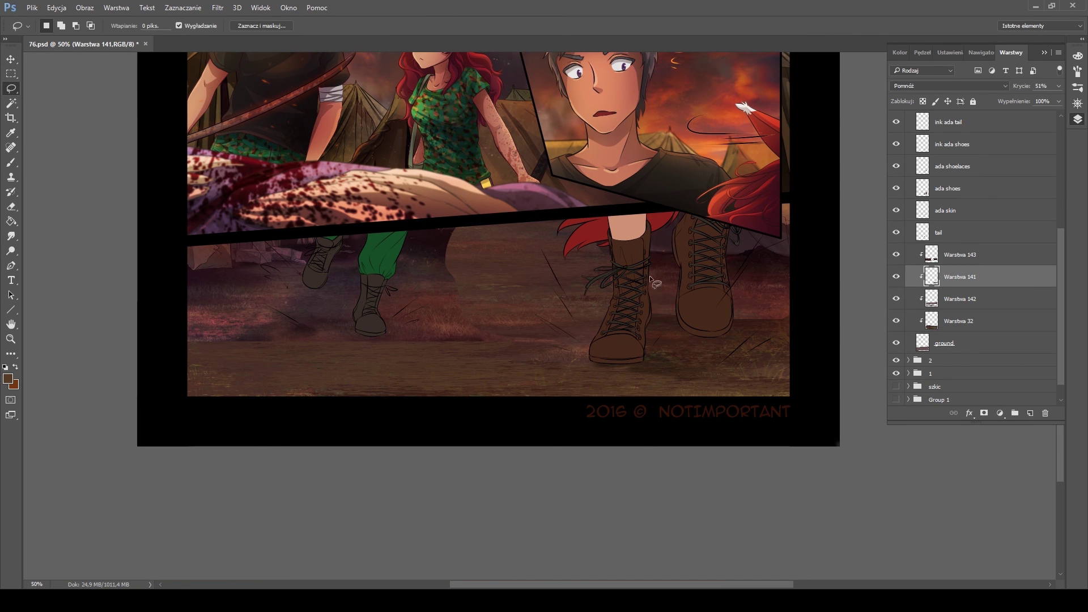
{"action": "key", "text": "b"}
{"action": "key", "text": "ctrl+shift+c"}
{"action": "key", "text": "ctrl+v"}
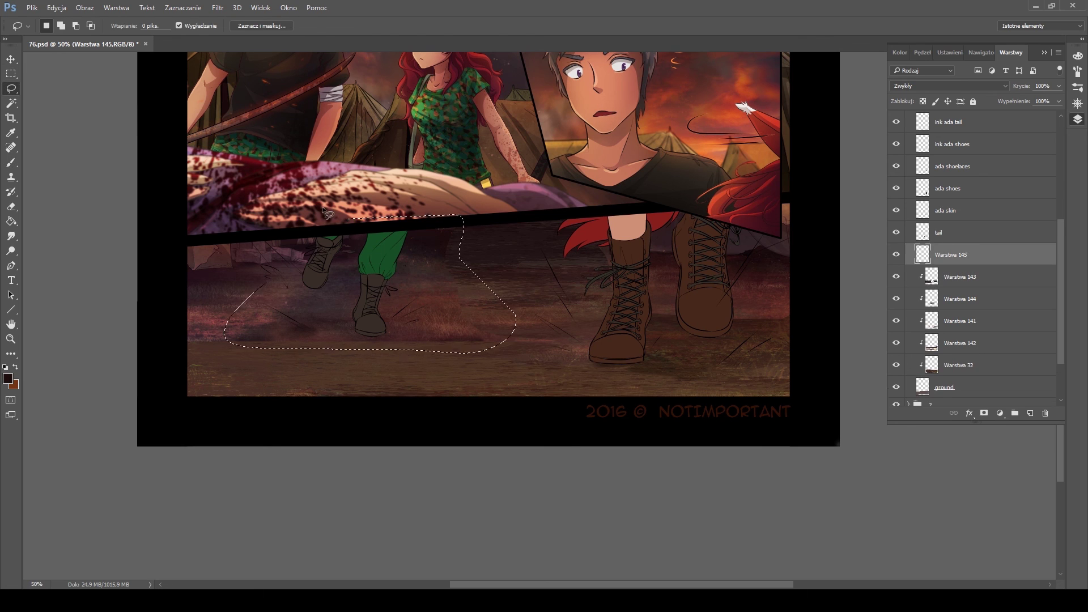
{"action": "key", "text": "ctrl+t"}
{"action": "key", "text": "Return"}
{"action": "key", "text": "e"}
Delete the earlier ground patch layer and tint the ground dark purple on a new clipped Soft Light layer at 40% opacity
{"action": "key", "text": "alt+["}
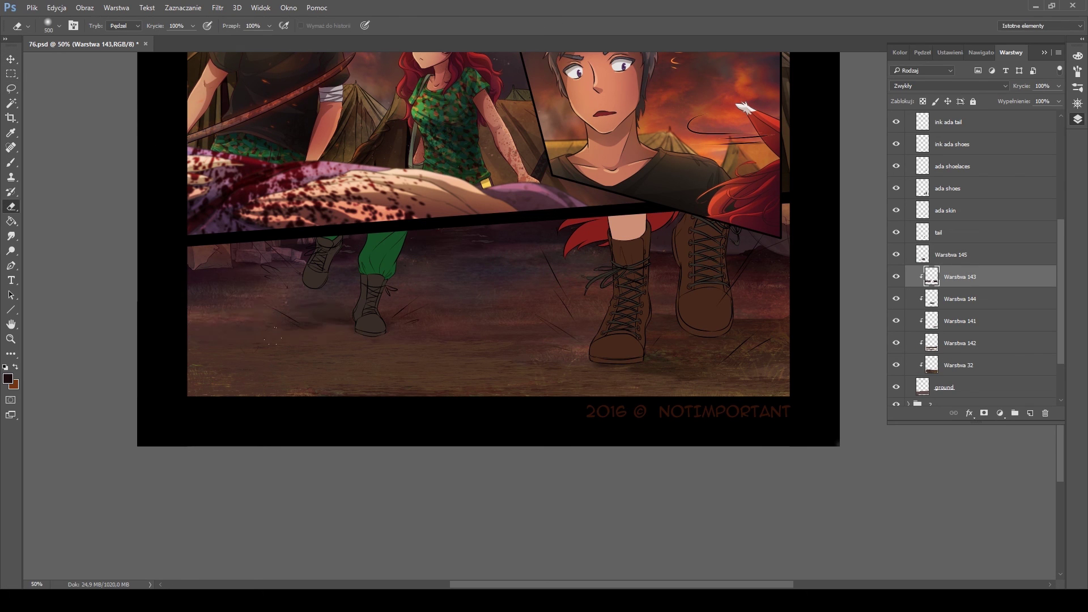
{"action": "key", "text": "Delete"}
{"action": "key", "text": "alt+["}
{"action": "key", "text": "l"}
{"action": "key", "text": "alt+]"}
{"action": "key", "text": "ctrl+shift+alt+n"}
{"action": "key", "text": "b"}
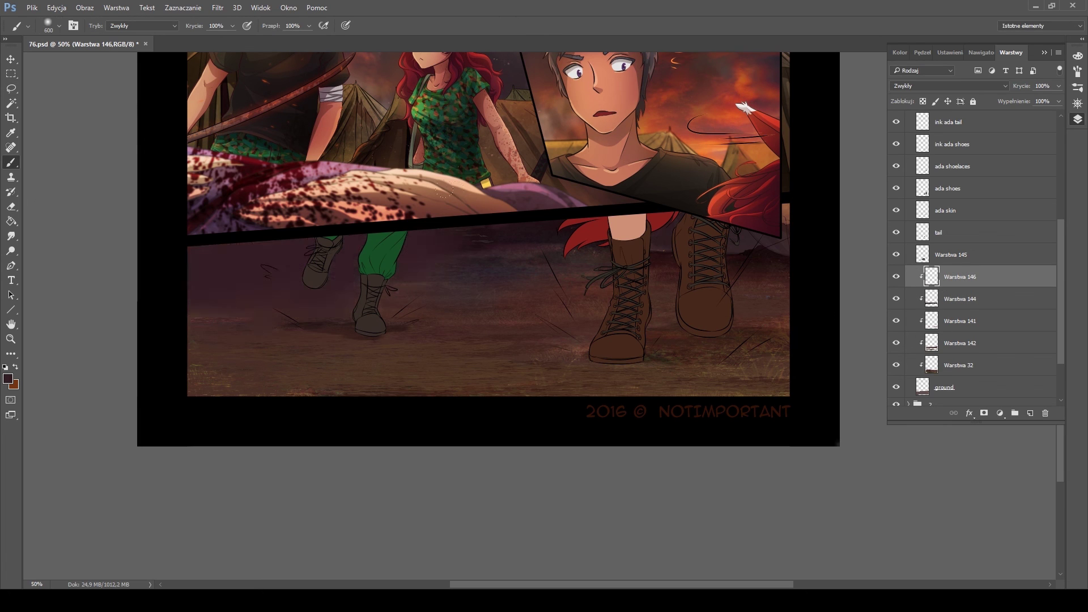
{"action": "key", "text": "ctrl+]"}
{"action": "key", "text": "shift+alt+f"}
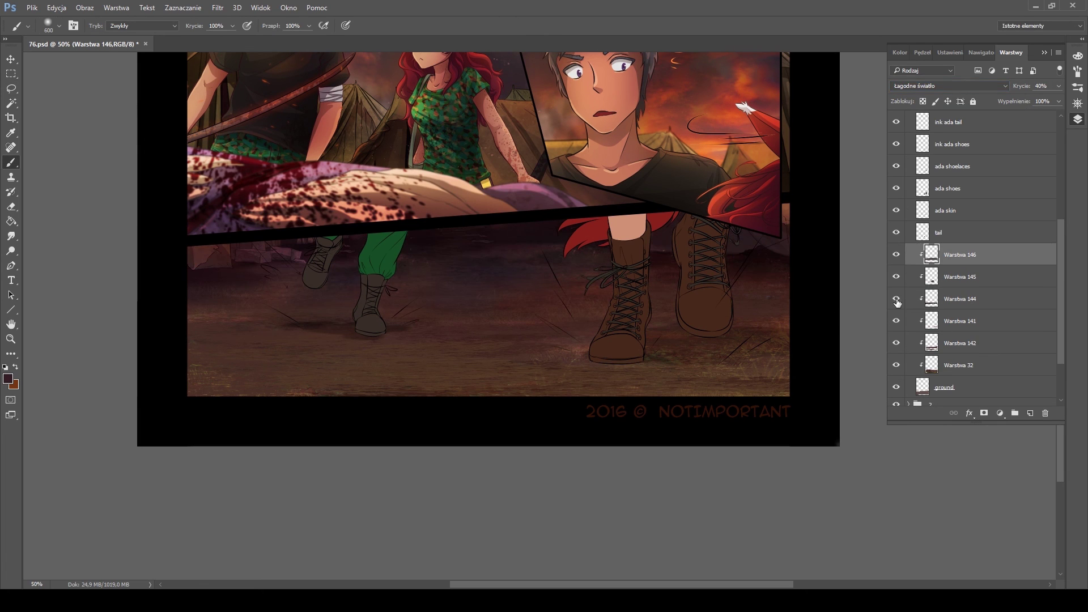
Paint brown and orange grass along the bottom panel's lower edge with a grass brush on new layers
{"action": "key", "text": "alt+["}
{"action": "key", "text": "ctrl+shift+alt+n"}
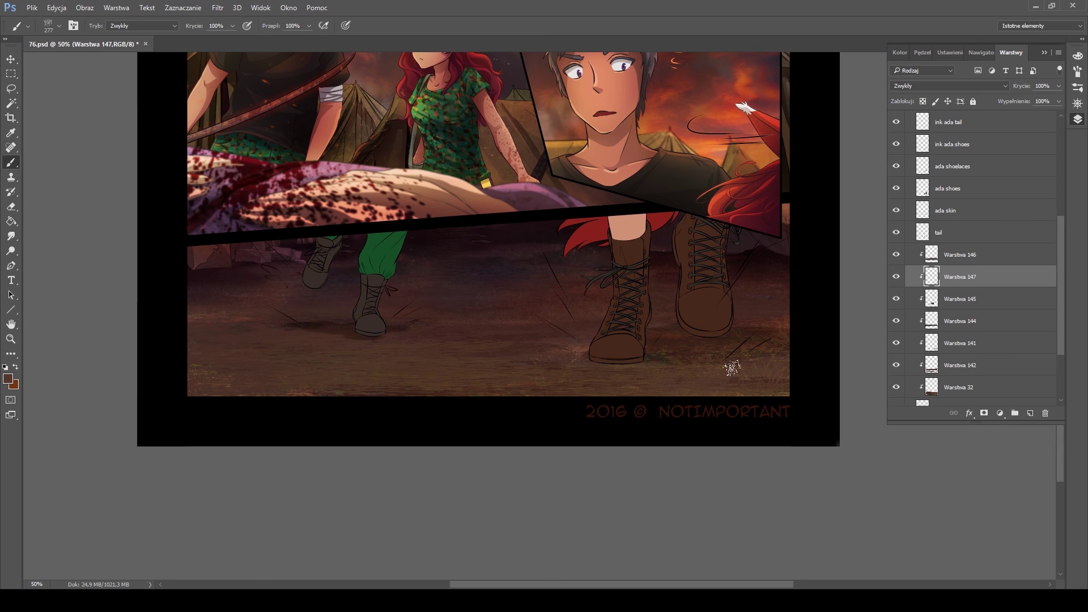
{"action": "key", "text": "ctrl+shift+alt+n"}
{"action": "left_click_drag", "start_coordinate": [450, 365], "coordinate": [688, 353]}
{"action": "left_click", "coordinate": [765, 154], "text": "alt"}
{"action": "key", "text": "bracketright"}
{"action": "key", "text": "bracketright"}
{"action": "left_click_drag", "start_coordinate": [776, 363], "coordinate": [627, 347]}
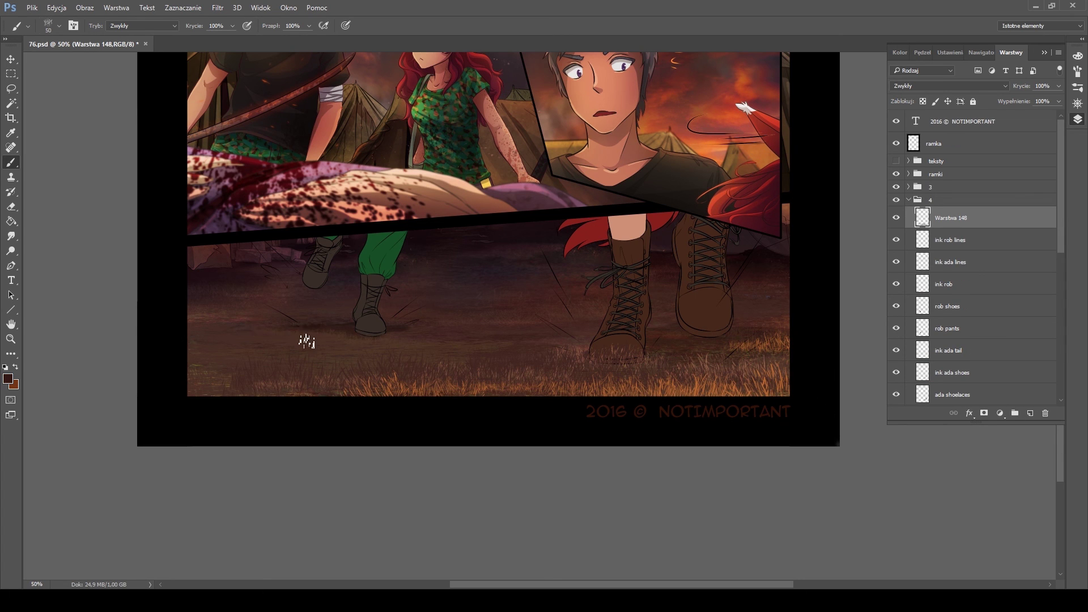
Rework the grass near the brown boots and fade it along the panel's lower edge with a soft eraser at 48% opacity
{"action": "left_click", "coordinate": [776, 279], "text": "alt"}
{"action": "key", "text": "e"}
{"action": "key", "text": "ctrl+z"}
{"action": "mouse_move", "coordinate": [788, 272]}
{"action": "left_mouse_down"}
{"action": "mouse_move", "coordinate": [708, 289]}
{"action": "mouse_move", "coordinate": [731, 283]}
{"action": "left_mouse_up"}
{"action": "key", "text": "bracketleft"}
{"action": "key", "text": "bracketleft"}
{"action": "key", "text": "bracketleft"}
{"action": "key", "text": "bracketleft"}
{"action": "key", "text": "4"}
{"action": "key", "text": "8"}
{"action": "key", "text": "shift+0"}
{"action": "left_click_drag", "start_coordinate": [583, 388], "coordinate": [680, 385]}
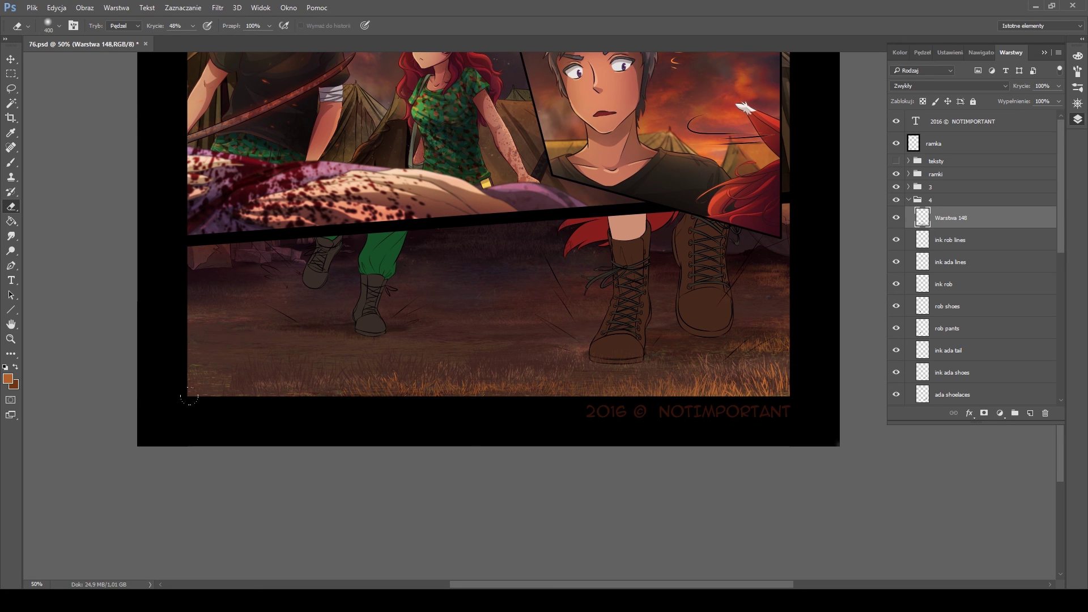
Paint brown dust clouds around the walking feet on a new layer, softening them with the eraser at 48% opacity
{"action": "key", "text": "ctrl+shift+alt+n"}
{"action": "key", "text": "b"}
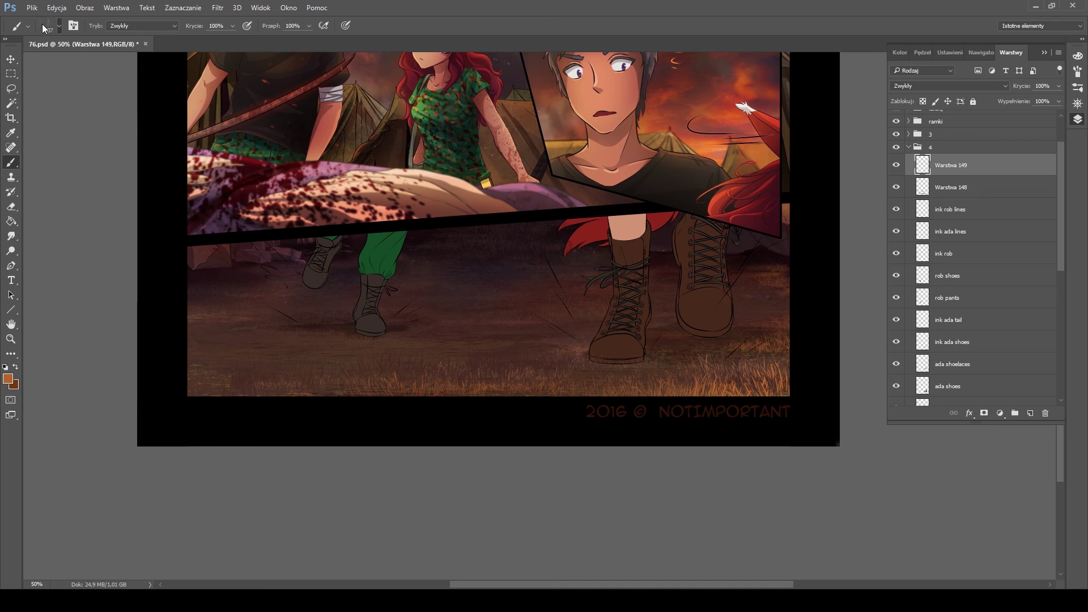
{"action": "mouse_move", "coordinate": [429, 248]}
{"action": "left_mouse_down"}
{"action": "mouse_move", "coordinate": [299, 359]}
{"action": "mouse_move", "coordinate": [433, 284]}
{"action": "mouse_move", "coordinate": [589, 323]}
{"action": "left_mouse_up"}
{"action": "key", "text": "4"}
{"action": "key", "text": "1"}
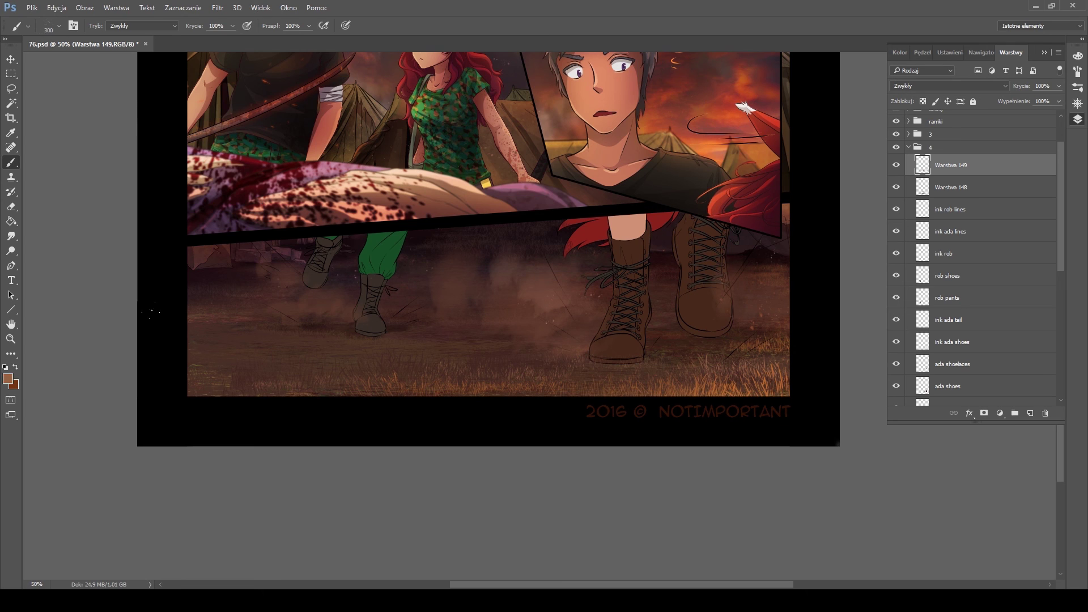
{"action": "key", "text": "e"}
{"action": "mouse_move", "coordinate": [448, 272]}
{"action": "left_mouse_down"}
{"action": "mouse_move", "coordinate": [510, 269]}
{"action": "mouse_move", "coordinate": [544, 317]}
{"action": "left_mouse_up"}
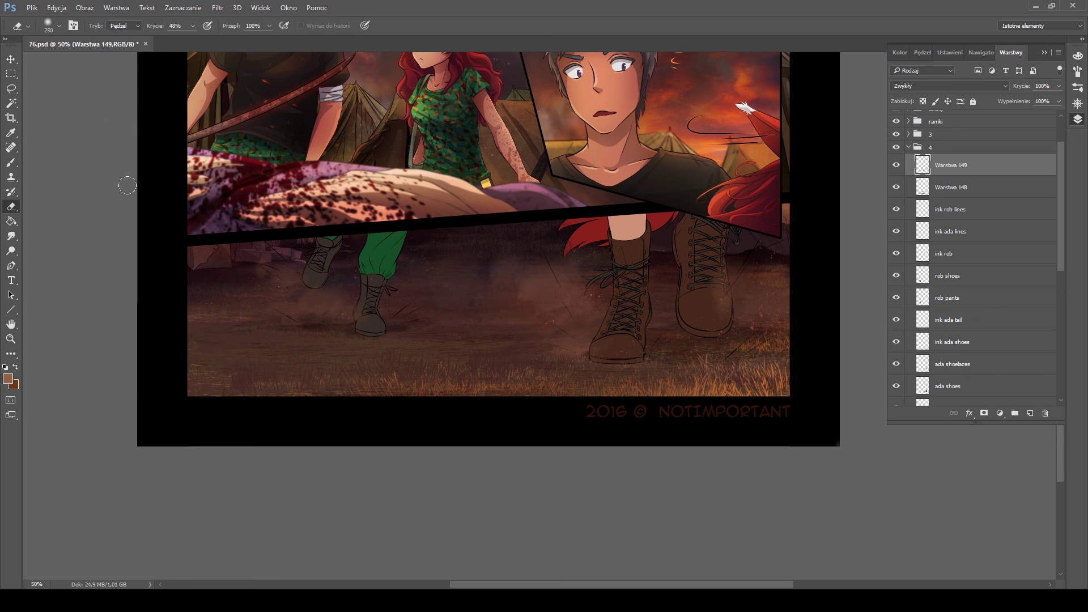
{"action": "key", "text": "b"}
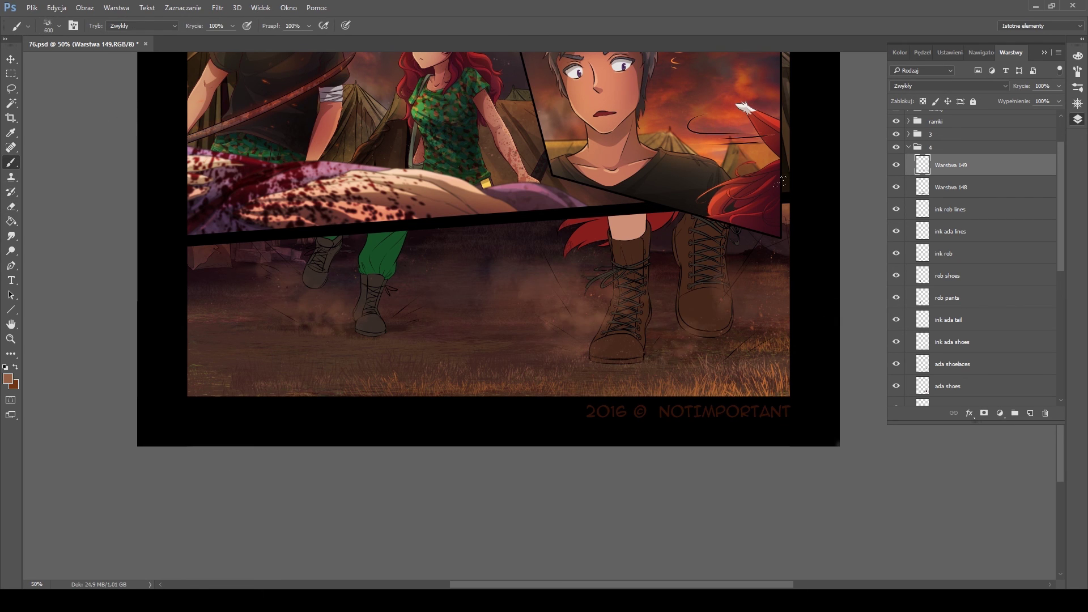
Shade the red tail and paint its tips white on a new clipped layer, then add another clipped layer for dark red shading
{"action": "left_click", "coordinate": [697, 300], "text": "ctrl"}
{"action": "key", "text": "ctrl+alt+shift+n"}
{"action": "key", "text": "ctrl+alt+g"}
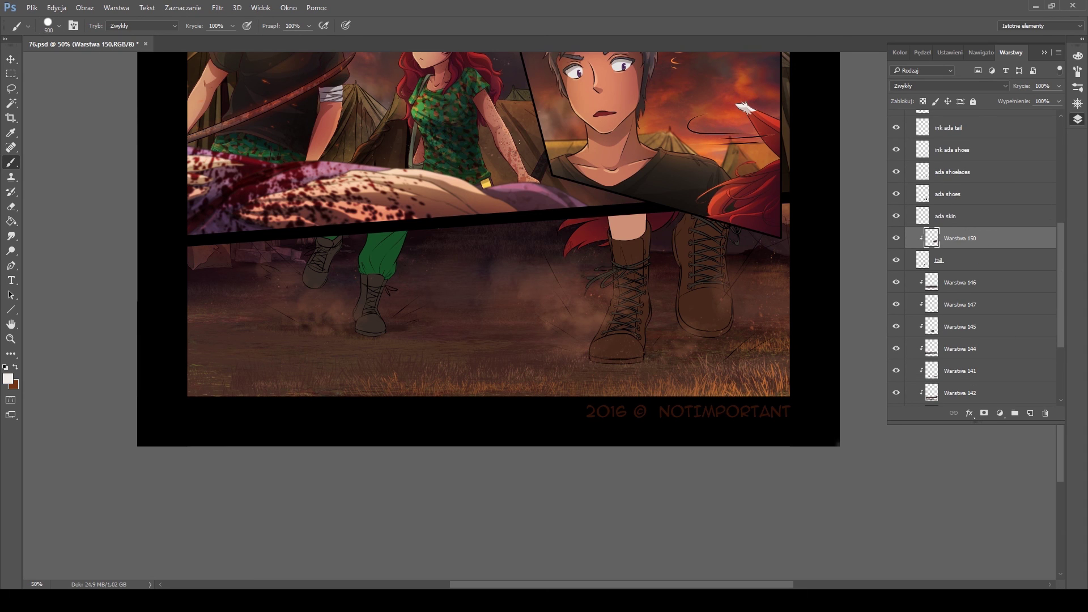
{"action": "key", "text": "bracketright"}
{"action": "mouse_move", "coordinate": [569, 257]}
{"action": "left_mouse_down"}
{"action": "mouse_move", "coordinate": [603, 238]}
{"action": "mouse_move", "coordinate": [573, 259]}
{"action": "left_mouse_up"}
{"action": "key", "text": "ctrl+alt+shift+n"}
{"action": "key", "text": "bracketright"}
{"action": "left_click", "coordinate": [595, 245], "text": "alt"}
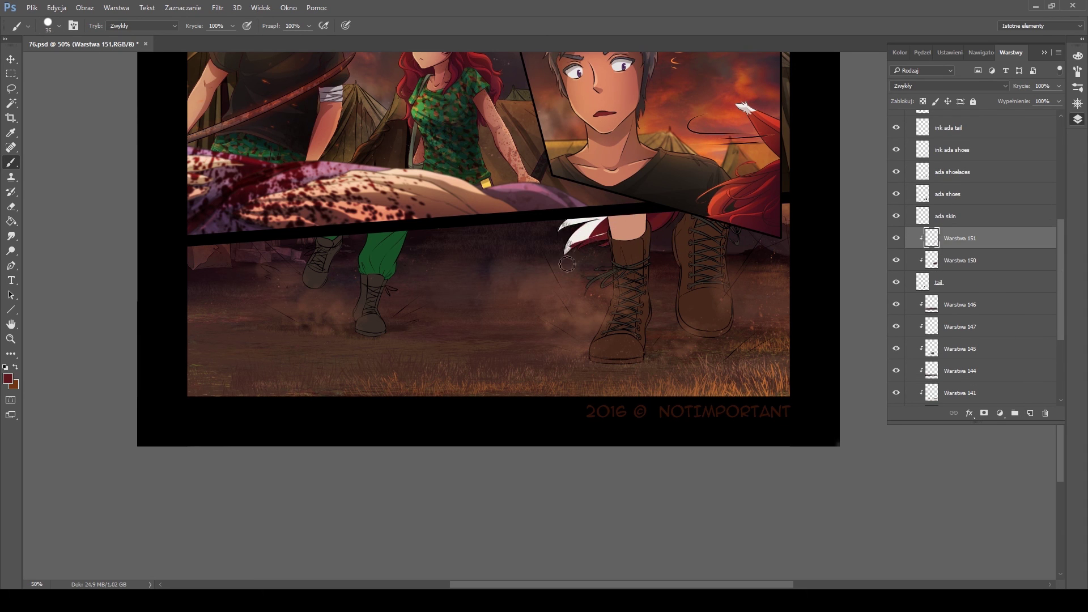
Darken parts of the tail's white tips with the Burn tool
{"action": "key", "text": "alt+bracketleft"}
{"action": "key", "text": "o"}
{"action": "left_click", "coordinate": [131, 26]}
{"action": "left_click", "coordinate": [129, 38]}
{"action": "left_click_drag", "start_coordinate": [567, 252], "coordinate": [601, 224]}
Shade the bare leg in dark red on a new clipped layer above ada skin and speckle it on another layer underneath
{"action": "key", "text": "alt+bracketright"}
{"action": "key", "text": "alt+bracketright"}
{"action": "key", "text": "ctrl+alt+shift+n"}
{"action": "key", "text": "b"}
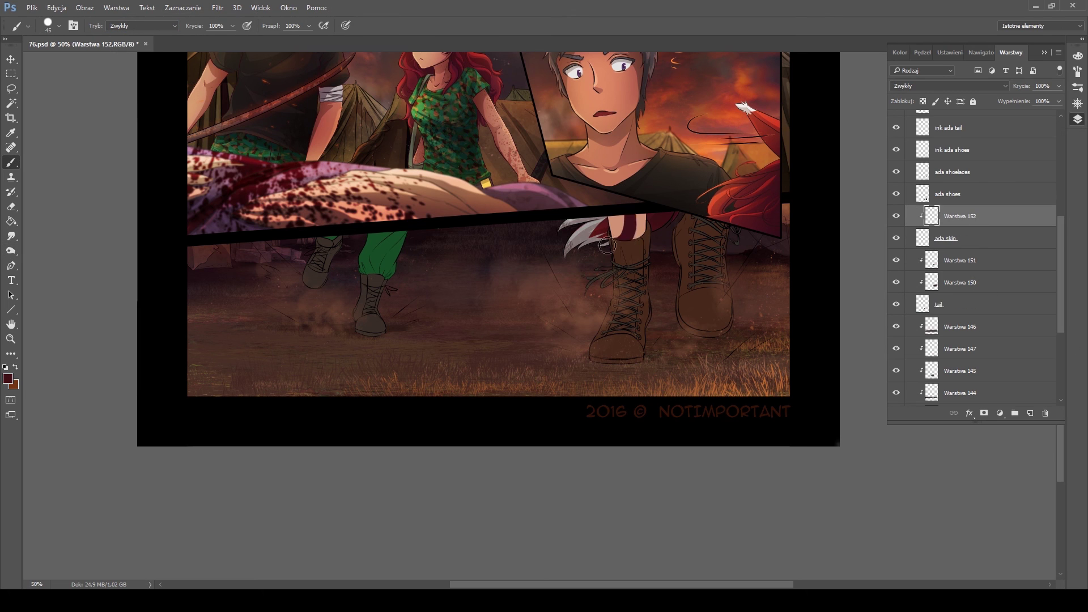
{"action": "key", "text": "ctrl+alt+shift+n"}
{"action": "key", "text": "ctrl+bracketleft"}
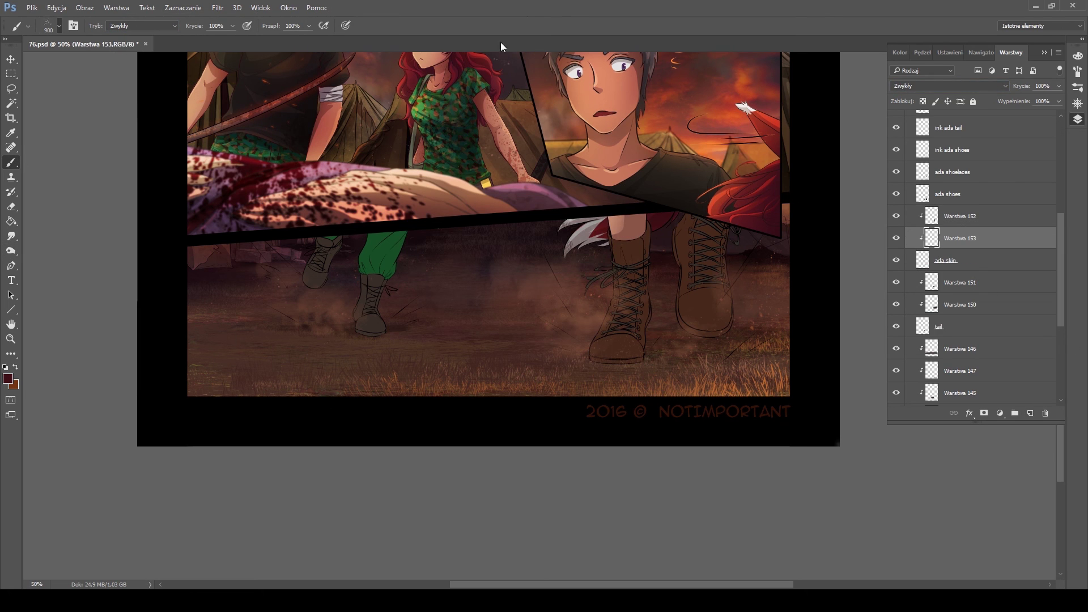
Add two clipped layers above ada shoes, set the upper one to Overlay, and paint warm orange light on the large boots
{"action": "key", "text": "alt+bracketright"}
{"action": "key", "text": "alt+bracketright"}
{"action": "key", "text": "ctrl+alt+shift+n"}
{"action": "key", "text": "ctrl+alt+g"}
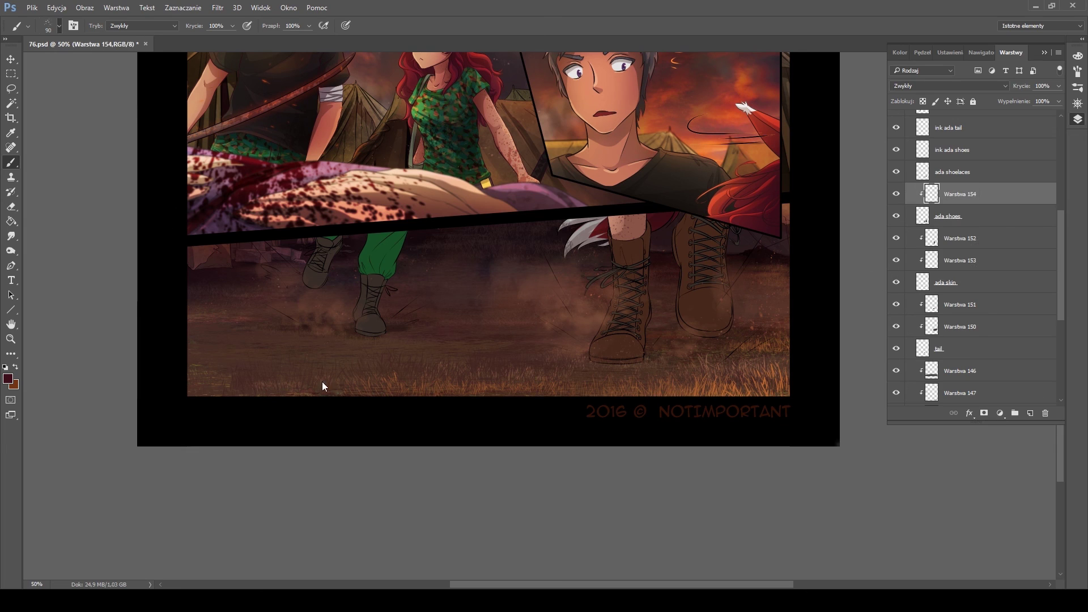
{"action": "key", "text": "alt+bracketleft"}
{"action": "left_click", "coordinate": [1030, 418]}
{"action": "key", "text": "shift+alt+o"}
{"action": "left_click_drag", "start_coordinate": [719, 235], "coordinate": [725, 278]}
{"action": "key", "text": "alt+bracketleft"}
{"action": "key", "text": "bracketleft"}
{"action": "key", "text": "bracketleft"}
{"action": "key", "text": "bracketleft"}
{"action": "key", "text": "bracketleft"}
{"action": "key", "text": "bracketleft"}
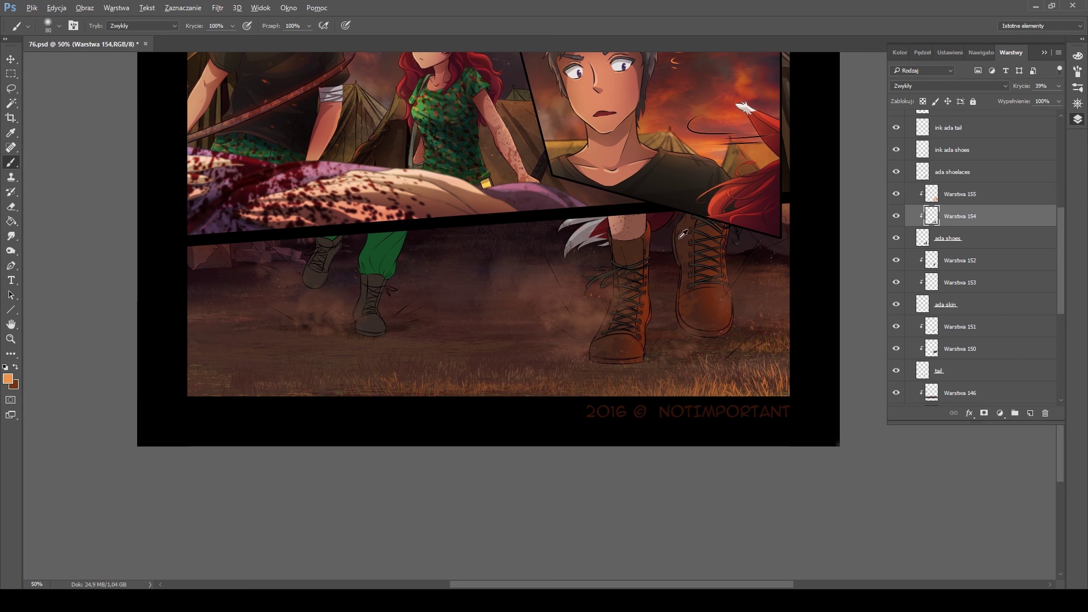
Paint near-black shadows along the edges, laces and soles of both large boots on a new clipped layer
{"action": "left_click", "coordinate": [972, 205]}
{"action": "key", "text": "bracketright"}
{"action": "key", "text": "ctrl+shift+alt+n"}
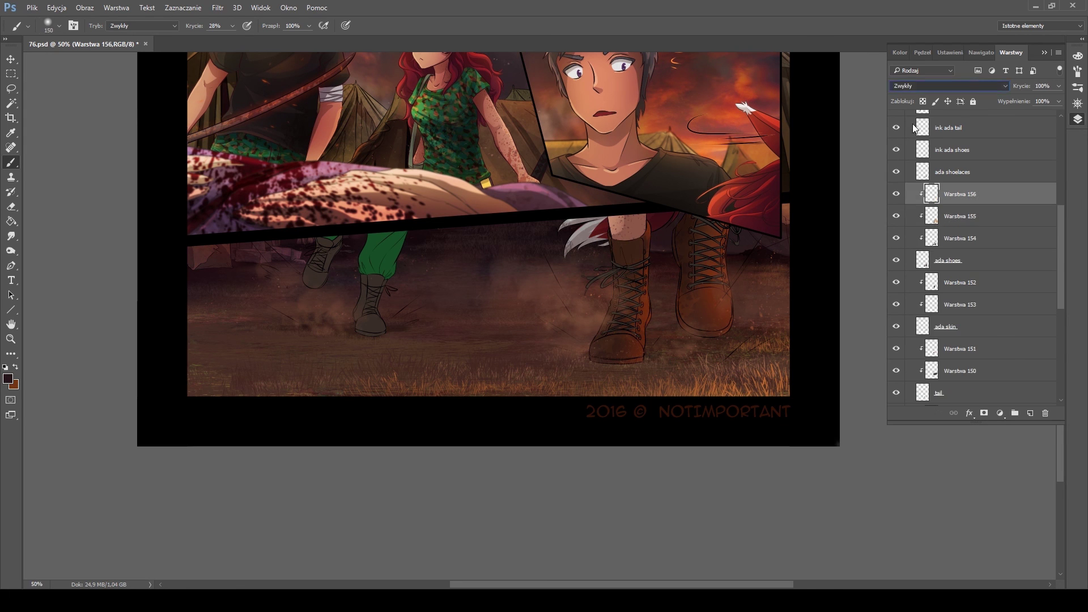
{"action": "key", "text": "ctrl+1"}
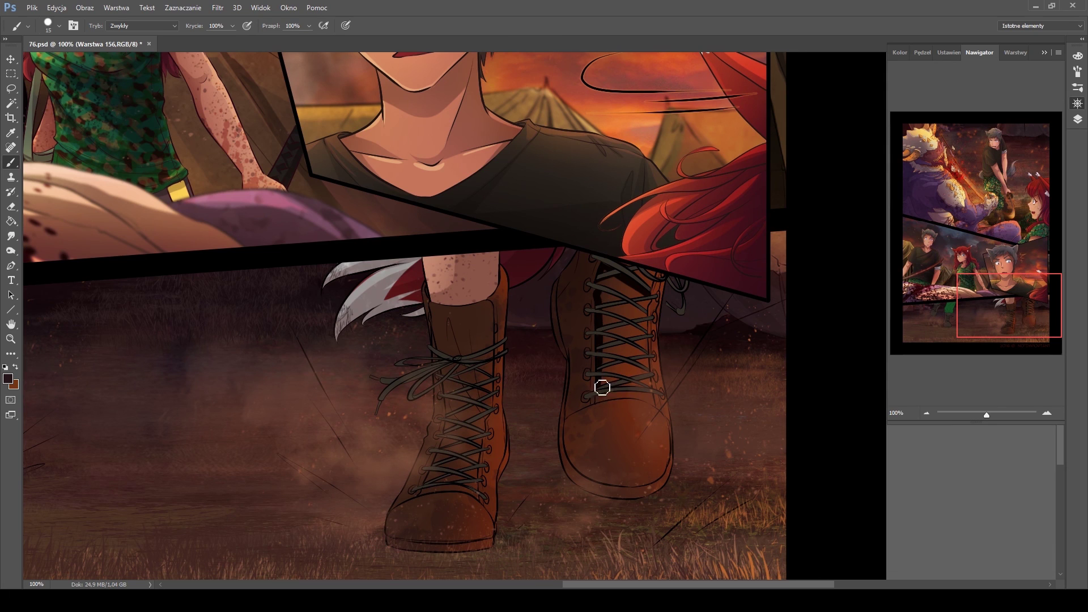
{"action": "key", "text": "e"}
{"action": "key", "text": "b"}
{"action": "mouse_move", "coordinate": [563, 258]}
{"action": "left_mouse_down"}
{"action": "mouse_move", "coordinate": [570, 430]}
{"action": "mouse_move", "coordinate": [647, 447]}
{"action": "mouse_move", "coordinate": [583, 485]}
{"action": "left_mouse_up"}
{"action": "key", "text": "bracketleft"}
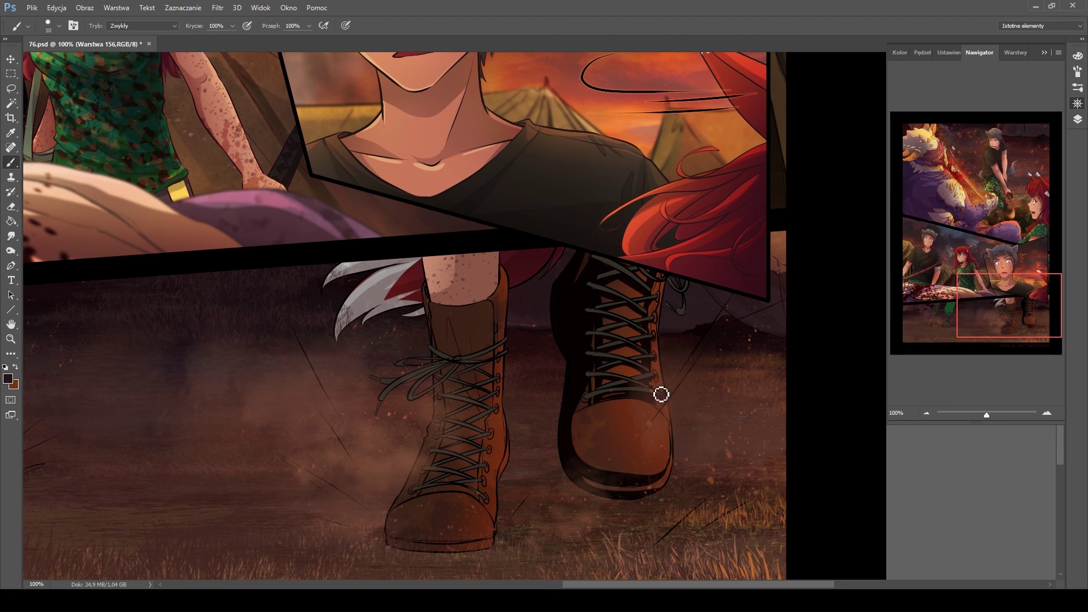
{"action": "mouse_move", "coordinate": [436, 341]}
{"action": "left_mouse_down"}
{"action": "mouse_move", "coordinate": [459, 371]}
{"action": "mouse_move", "coordinate": [474, 342]}
{"action": "mouse_move", "coordinate": [493, 400]}
{"action": "mouse_move", "coordinate": [433, 419]}
{"action": "mouse_move", "coordinate": [392, 520]}
{"action": "mouse_move", "coordinate": [417, 530]}
{"action": "mouse_move", "coordinate": [502, 497]}
{"action": "mouse_move", "coordinate": [460, 541]}
{"action": "mouse_move", "coordinate": [499, 541]}
{"action": "left_mouse_up"}
{"action": "key", "text": "ctrl+z"}
{"action": "key", "text": "bracketleft"}
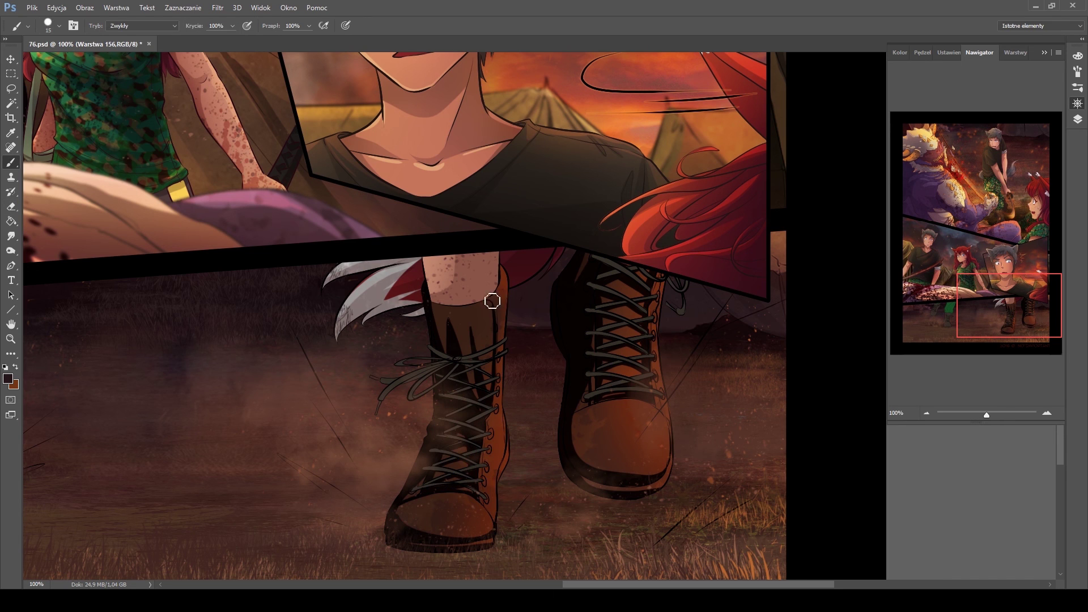
Paint highlights on both large boots with the leg's skin tone on a new clipped Overlay layer at 50% opacity
{"action": "left_click", "coordinate": [1077, 119]}
{"action": "key", "text": "ctrl+shift+alt+n"}
{"action": "left_click", "coordinate": [437, 261], "text": "alt"}
{"action": "left_click_drag", "start_coordinate": [656, 420], "coordinate": [651, 476]}
{"action": "key", "text": "bracketleft"}
{"action": "key", "text": "bracketleft"}
{"action": "key", "text": "bracketleft"}
{"action": "key", "text": "bracketleft"}
{"action": "key", "text": "bracketleft"}
{"action": "key", "text": "bracketright"}
{"action": "key", "text": "bracketright"}
{"action": "key", "text": "bracketright"}
{"action": "key", "text": "bracketright"}
{"action": "key", "text": "bracketright"}
{"action": "left_click_drag", "start_coordinate": [478, 498], "coordinate": [433, 516]}
{"action": "left_click_drag", "start_coordinate": [511, 280], "coordinate": [501, 477]}
Darken the large boots' shoelaces with a sampled dark tone on a new layer clipped to ada shoelaces
{"action": "scroll", "coordinate": [948, 85], "scroll_direction": "down", "scroll_amount": 10}
{"action": "left_click", "coordinate": [976, 171]}
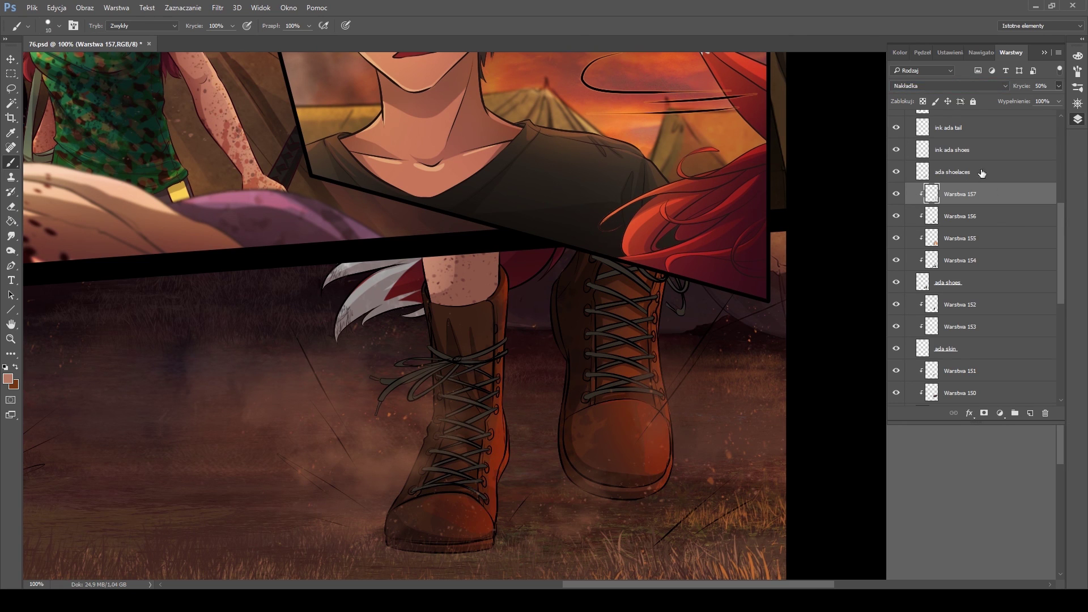
{"action": "key", "text": "ctrl+shift+alt+n"}
{"action": "scroll", "coordinate": [949, 86], "scroll_direction": "down", "scroll_amount": 12}
{"action": "key", "text": "bracketright"}
{"action": "key", "text": "bracketright"}
{"action": "key", "text": "bracketright"}
{"action": "key", "text": "bracketright"}
{"action": "key", "text": "bracketright"}
{"action": "key", "text": "bracketright"}
{"action": "key", "text": "bracketright"}
{"action": "left_click", "coordinate": [601, 289], "text": "alt"}
{"action": "left_click_drag", "start_coordinate": [380, 391], "coordinate": [487, 368]}
{"action": "left_click_drag", "start_coordinate": [601, 261], "coordinate": [600, 334]}
{"action": "scroll", "coordinate": [623, 339], "scroll_direction": "down", "scroll_amount": 1}
Return to the boot highlight layer Warstwa 157, reduce the brush size and sample the leg's skin tone
{"action": "left_click", "coordinate": [988, 215]}
{"action": "key", "text": "bracketleft"}
{"action": "key", "text": "bracketleft"}
{"action": "key", "text": "bracketleft"}
{"action": "key", "text": "bracketleft"}
{"action": "key", "text": "bracketleft"}
{"action": "key", "text": "bracketleft"}
{"action": "key", "text": "bracketleft"}
{"action": "key", "text": "bracketleft"}
{"action": "key", "text": "bracketleft"}
{"action": "key", "text": "bracketleft"}
{"action": "key", "text": "bracketleft"}
{"action": "key", "text": "bracketleft"}
{"action": "left_click", "coordinate": [443, 260], "text": "alt"}
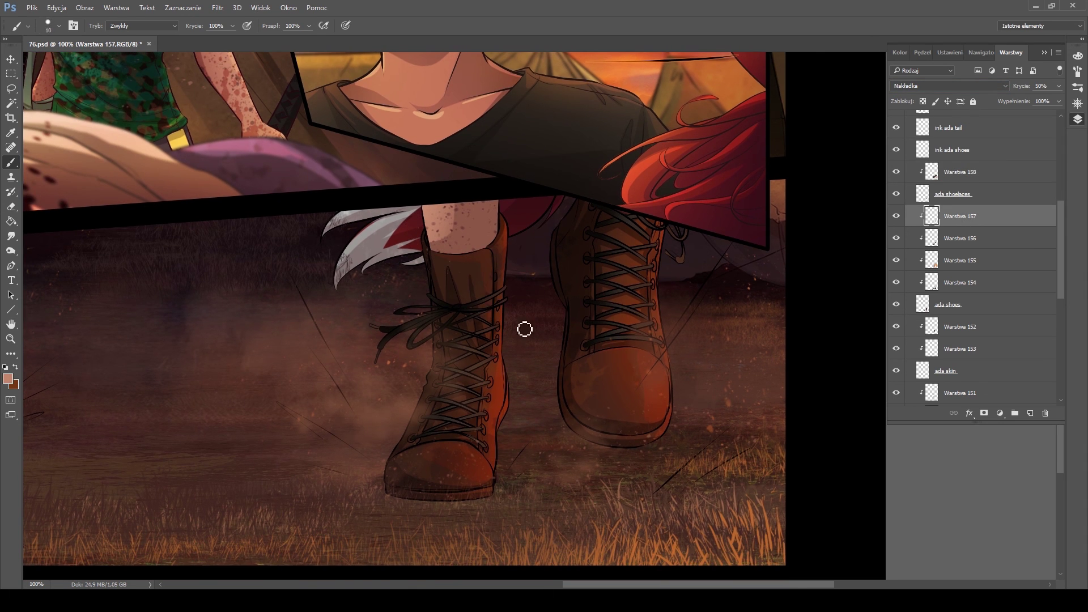
Recolour the ink ada shoes outlines dark brown with a Color Overlay effect and give ink ada tail a Color Overlay too
{"action": "left_click_drag", "start_coordinate": [454, 263], "coordinate": [869, 242]}
{"action": "left_click", "coordinate": [963, 150]}
{"action": "key", "text": "h"}
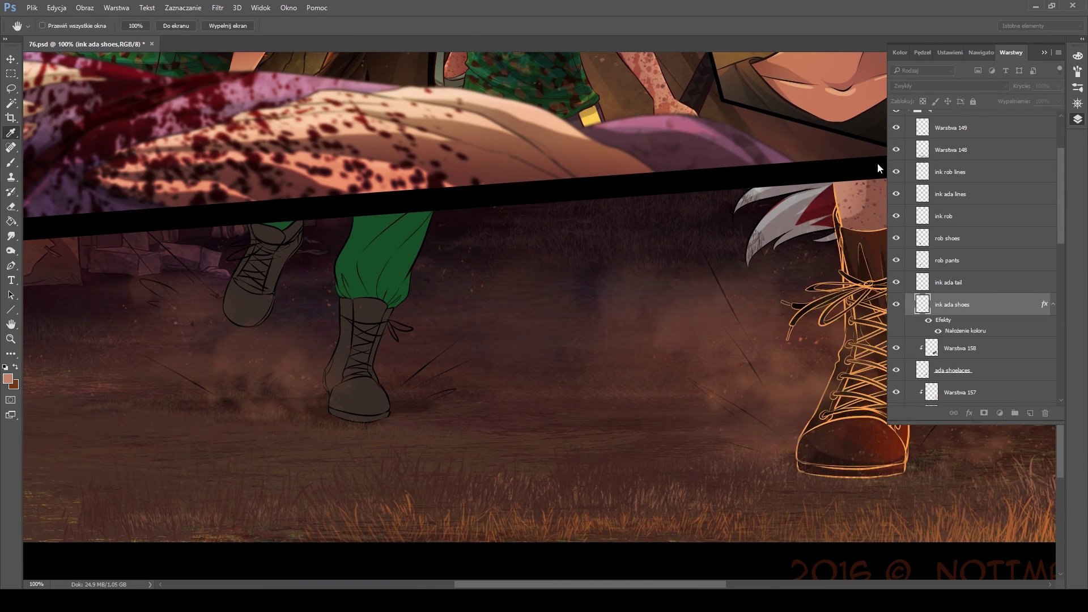
{"action": "left_click_drag", "start_coordinate": [878, 127], "coordinate": [554, 182]}
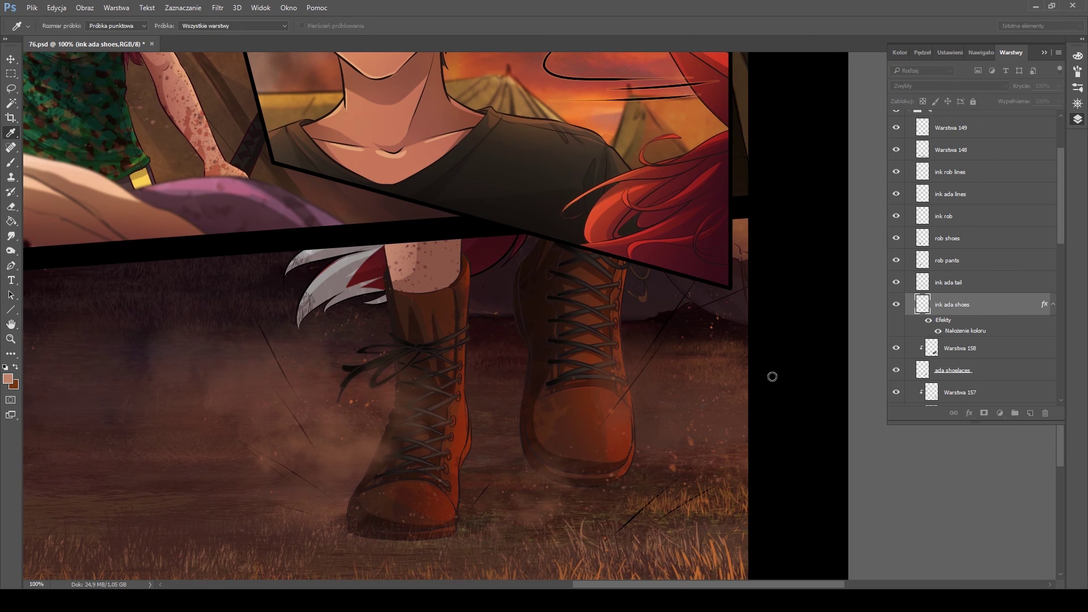
{"action": "key", "text": "alt+bracketright"}
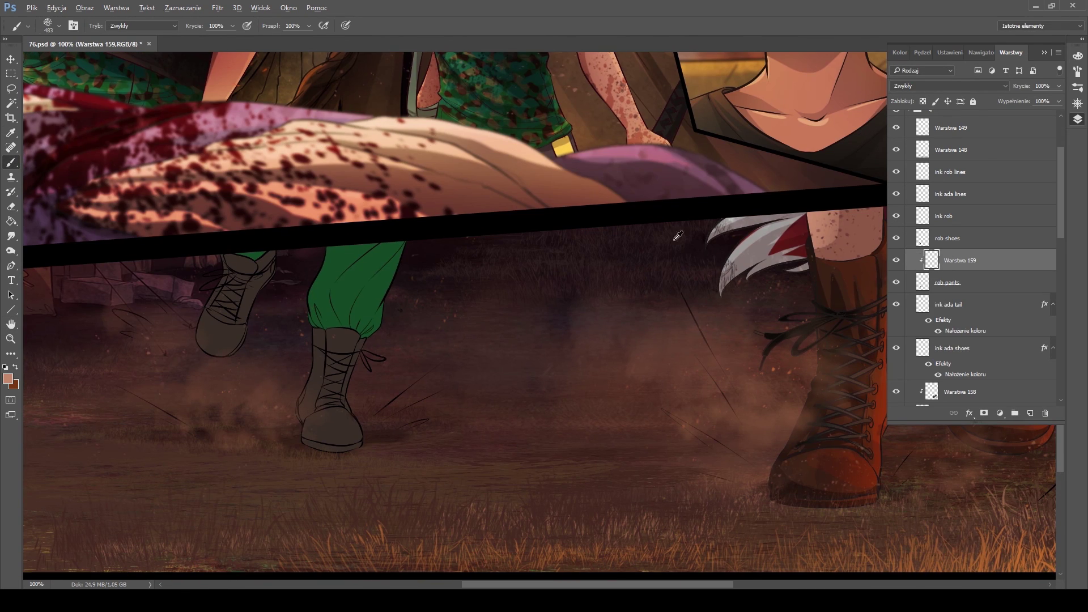
Paint a camouflage pattern on the green pants, then shade and highlight them on two more clipped layers, the highlights in Overlay
{"action": "mouse_move", "coordinate": [317, 266]}
{"action": "left_mouse_down"}
{"action": "mouse_move", "coordinate": [385, 323]}
{"action": "mouse_move", "coordinate": [340, 295]}
{"action": "left_mouse_up"}
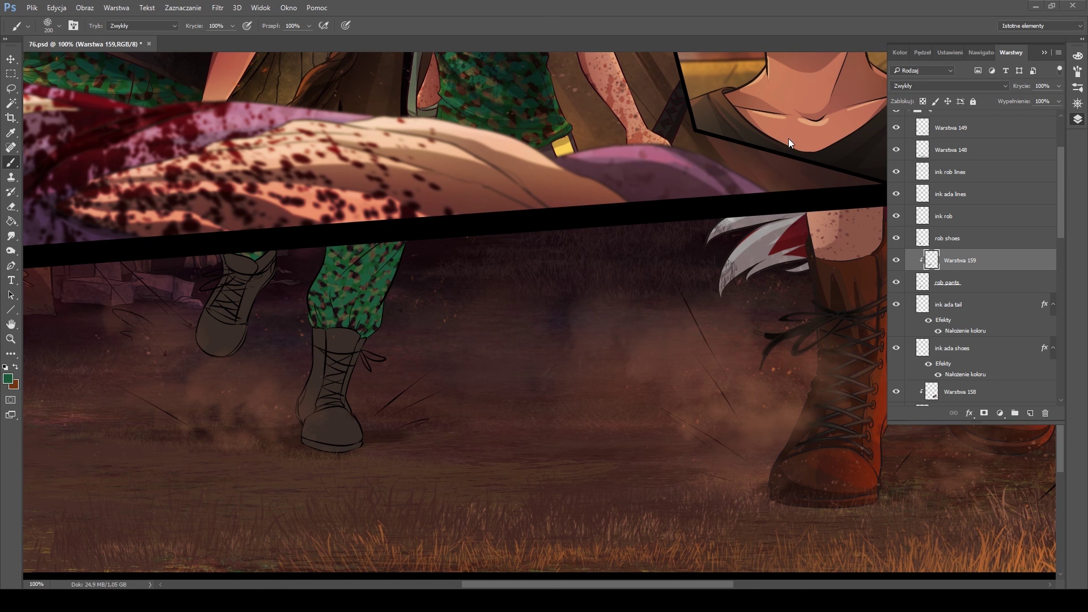
{"action": "key", "text": "ctrl+shift+alt+n"}
{"action": "left_click", "coordinate": [346, 291], "text": "alt"}
{"action": "key", "text": "ctrl+shift+alt+n"}
{"action": "key", "text": "shift+alt+o"}
{"action": "mouse_move", "coordinate": [378, 325]}
{"action": "left_mouse_down"}
{"action": "mouse_move", "coordinate": [323, 306]}
{"action": "mouse_move", "coordinate": [385, 255]}
{"action": "left_mouse_up"}
Shade the small grey boots in a dark tone on a new layer clipped to rob shoes
{"action": "key", "text": "alt+bracketright"}
{"action": "key", "text": "ctrl+shift+alt+n"}
{"action": "key", "text": "ctrl+alt+g"}
{"action": "key", "text": "bracketright"}
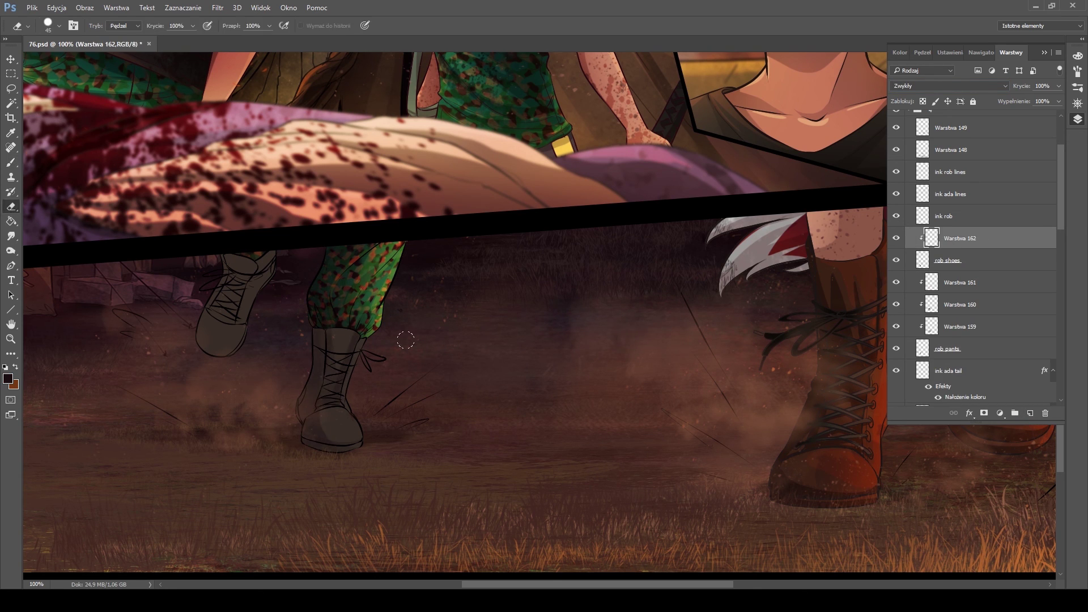
{"action": "key", "text": "bracketright"}
Brush light peach highlights onto both small boots on a new clipped Overlay layer
{"action": "key", "text": "ctrl+shift+alt+n"}
{"action": "key", "text": "ctrl+alt+g"}
{"action": "key", "text": "shift+alt+o"}
{"action": "left_click", "coordinate": [522, 141], "text": "alt"}
{"action": "key", "text": "bracketleft"}
{"action": "left_click_drag", "start_coordinate": [347, 445], "coordinate": [357, 362]}
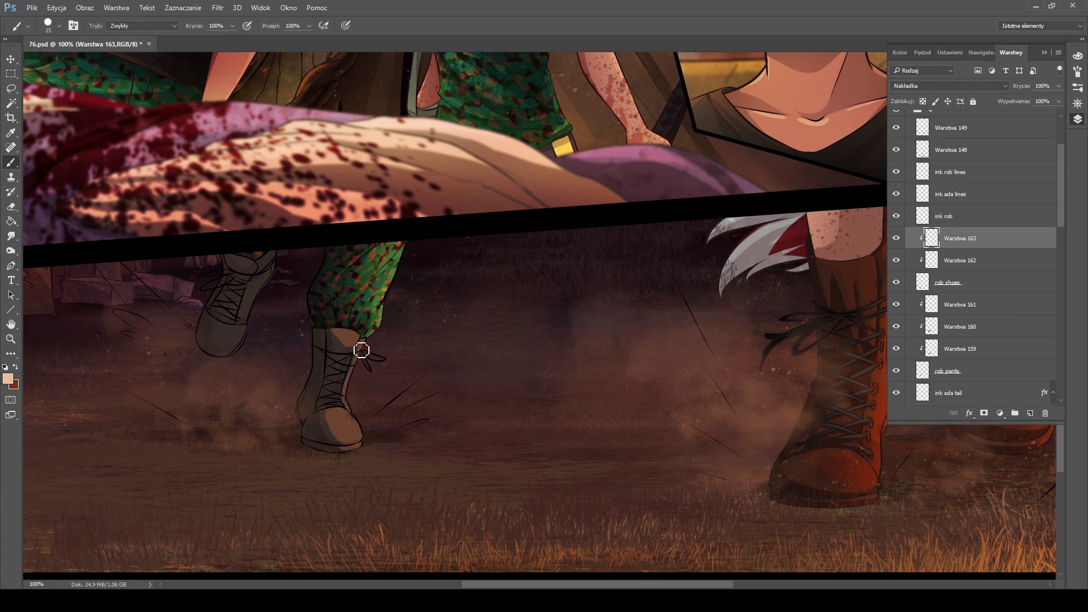
{"action": "key", "text": "bracketright"}
{"action": "key", "text": "bracketright"}
{"action": "key", "text": "bracketright"}
{"action": "left_click_drag", "start_coordinate": [243, 258], "coordinate": [269, 295]}
{"action": "left_click_drag", "start_coordinate": [218, 326], "coordinate": [249, 332]}
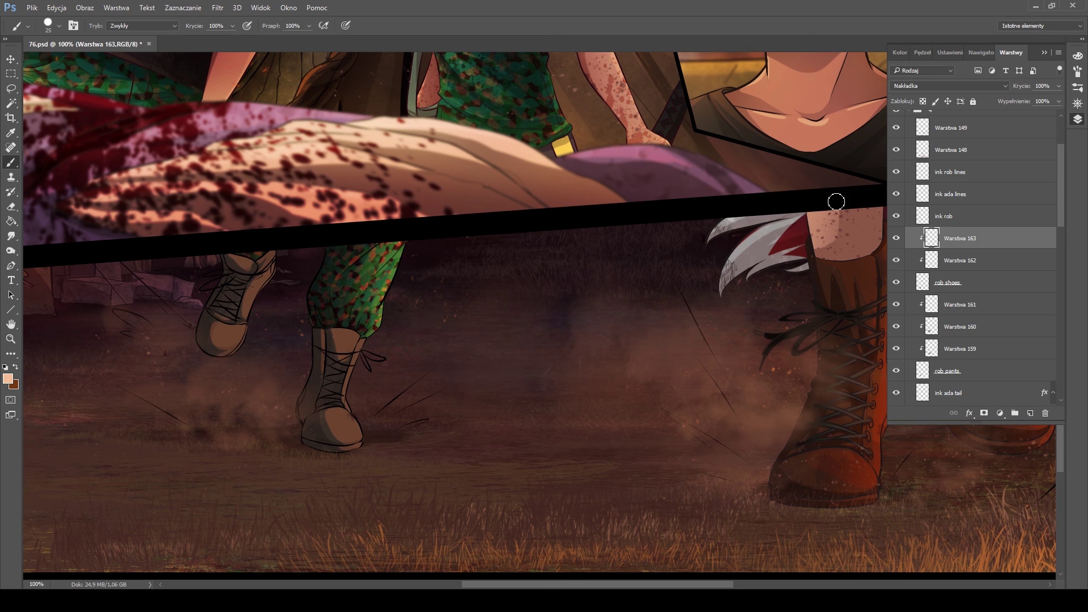
Tint the small boots with a soft dark purple on another clipped Overlay layer
{"action": "key", "text": "ctrl+shift+alt+n"}
{"action": "key", "text": "ctrl+alt+g"}
{"action": "key", "text": "shift+alt+o"}
{"action": "left_click", "coordinate": [363, 356], "text": "alt"}
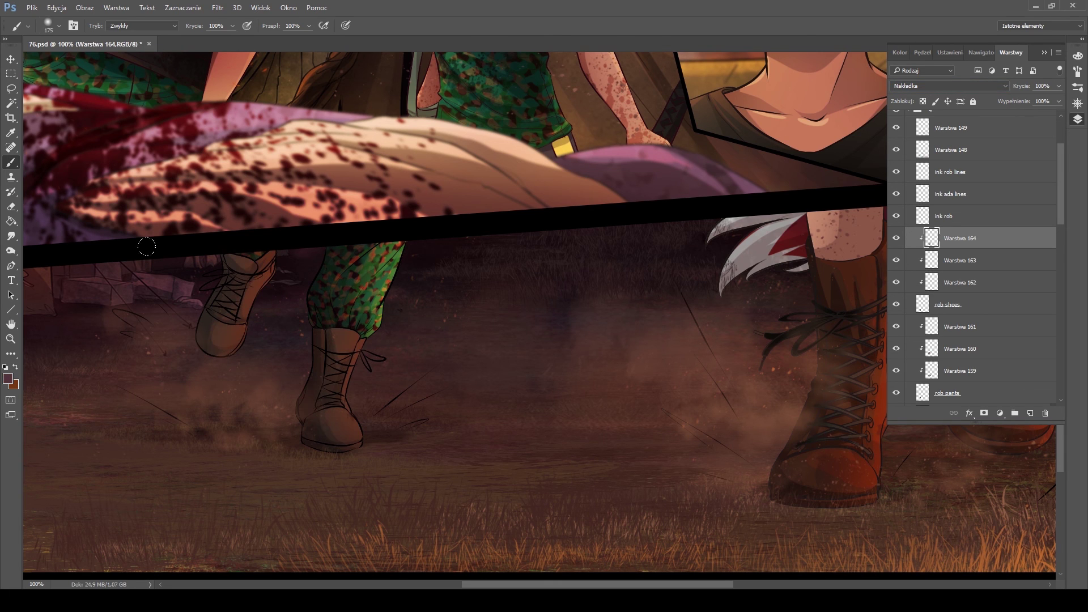
Soften the ink rob outlines with a Color Overlay effect and select the ink ada lines layer
{"action": "left_click", "coordinate": [1009, 217]}
{"action": "left_click_drag", "start_coordinate": [631, 211], "coordinate": [725, 154]}
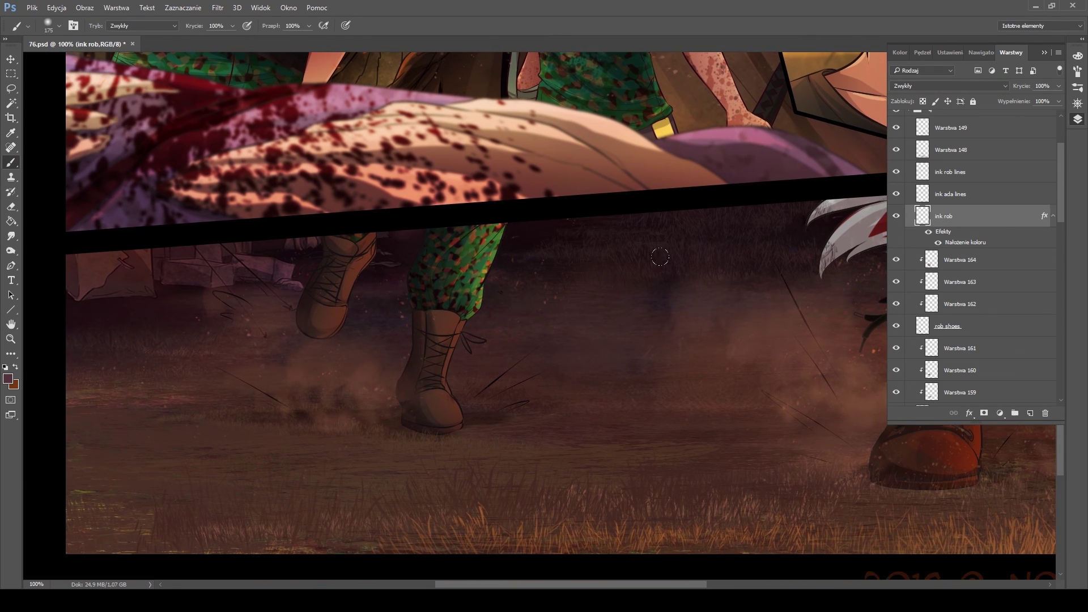
{"action": "left_click", "coordinate": [930, 194]}
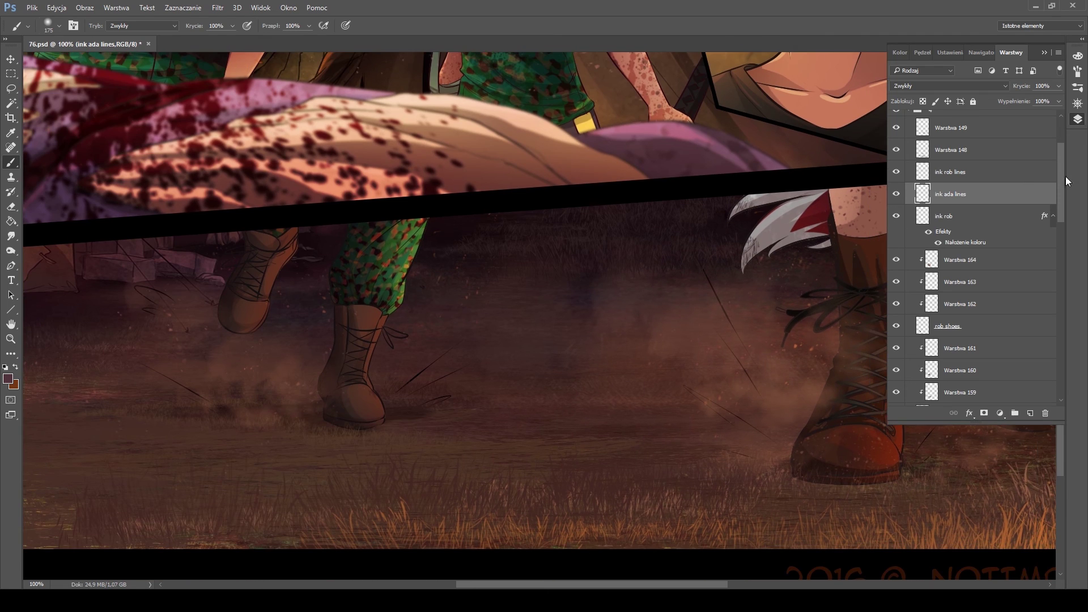
Hide the dust layer Warstwa 149 and move the rob layers out from between ink ada lines and ink ada tail
{"action": "scroll", "coordinate": [979, 167], "scroll_direction": "up", "scroll_amount": 2}
{"action": "left_click", "coordinate": [896, 165]}
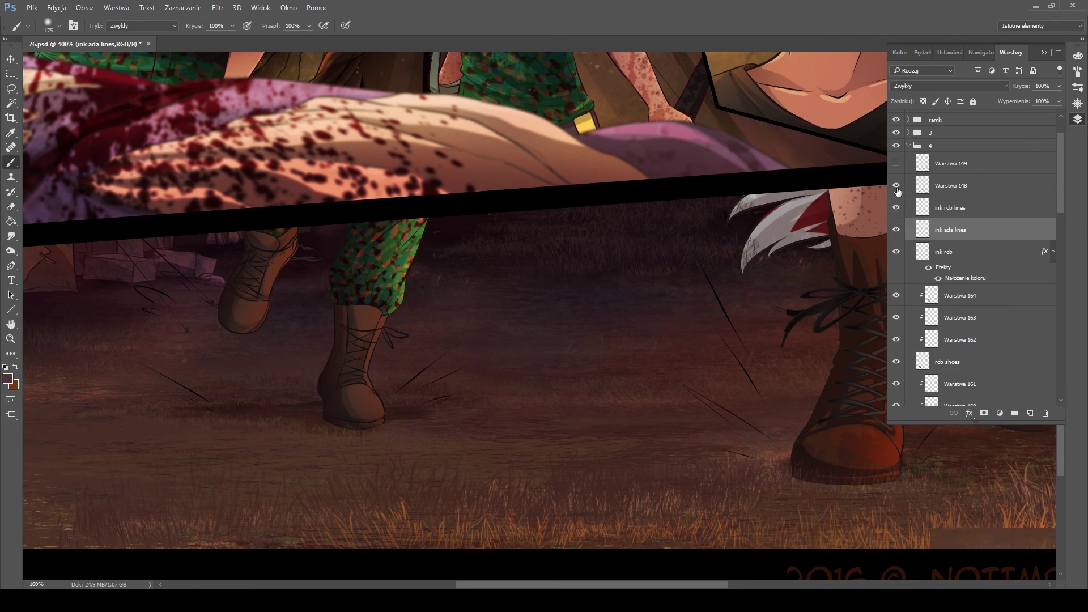
{"action": "key", "text": "e"}
{"action": "left_click", "coordinate": [940, 186]}
{"action": "left_click", "coordinate": [992, 251]}
{"action": "scroll", "coordinate": [994, 252], "scroll_direction": "down", "scroll_amount": 5}
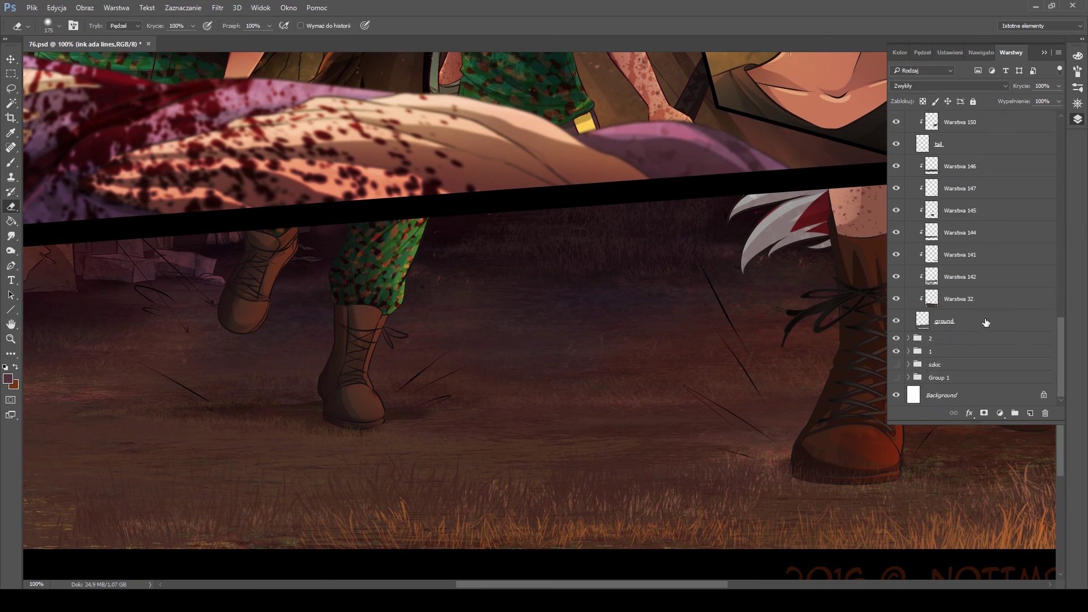
Add an Overlay layer at the top of group 4 and brush purple and orange light over the bottom panel at 35% opacity
{"action": "key", "text": "ctrl+j"}
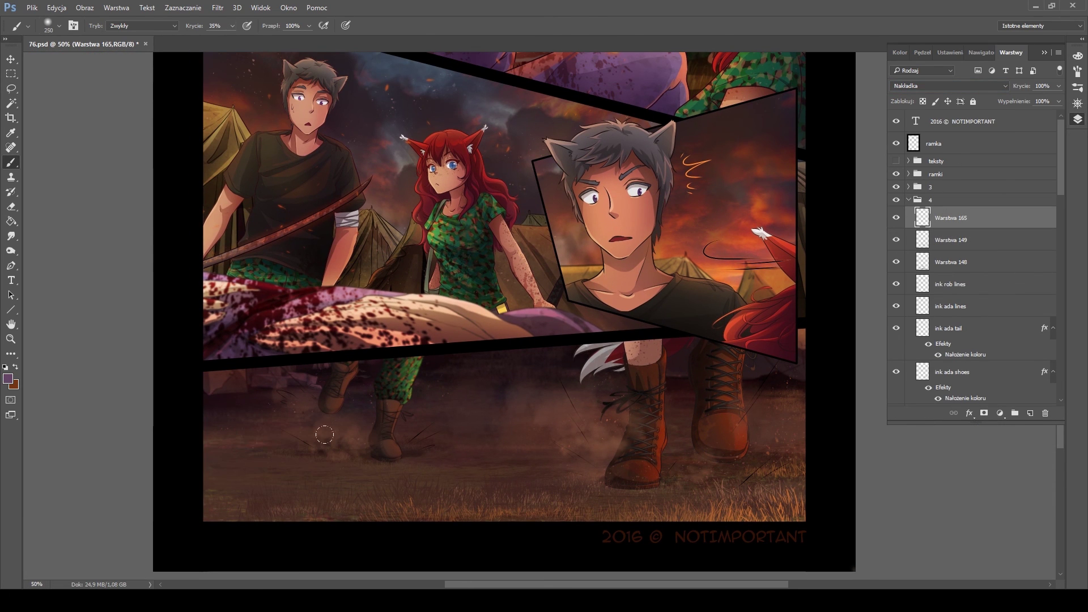
{"action": "key", "text": "bracketright"}
{"action": "key", "text": "bracketright"}
{"action": "left_click", "coordinate": [772, 381], "text": "alt"}
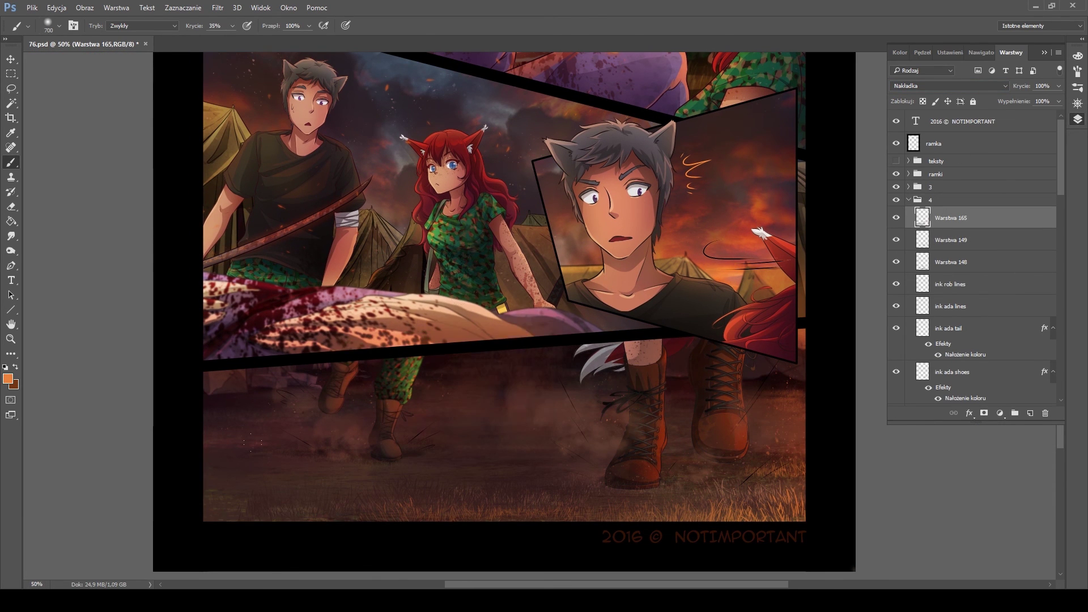
Trace the bottom panel's upper border with the Polygonal Lasso to trim the overlay light from the panels above
{"action": "key", "text": "l"}
{"action": "left_click", "coordinate": [189, 364]}
{"action": "left_click", "coordinate": [833, 324]}
{"action": "key", "text": "m"}
{"action": "left_click_drag", "start_coordinate": [731, 88], "coordinate": [731, 100]}
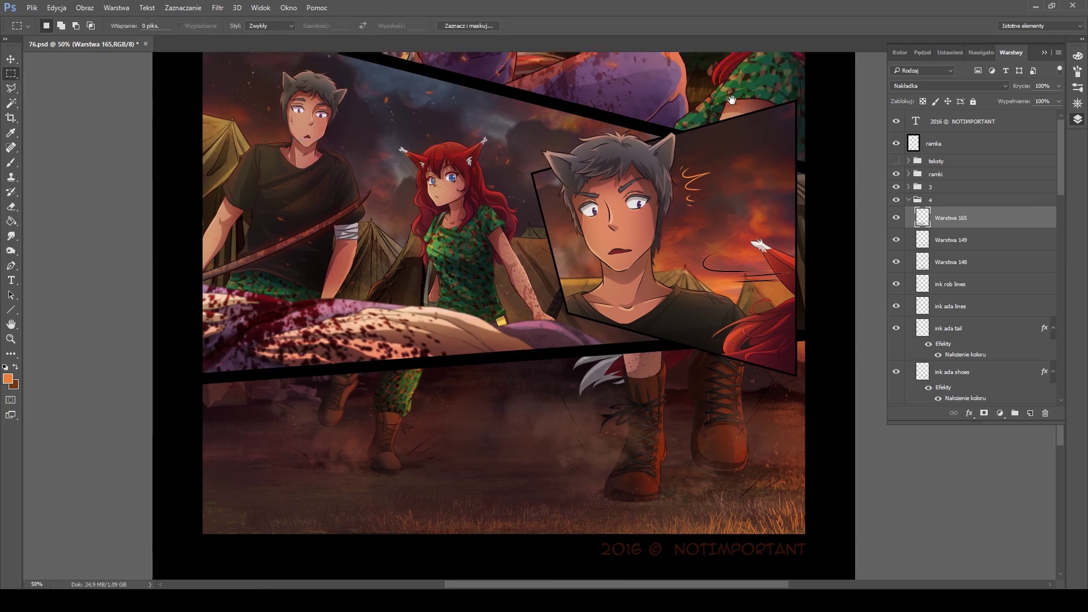